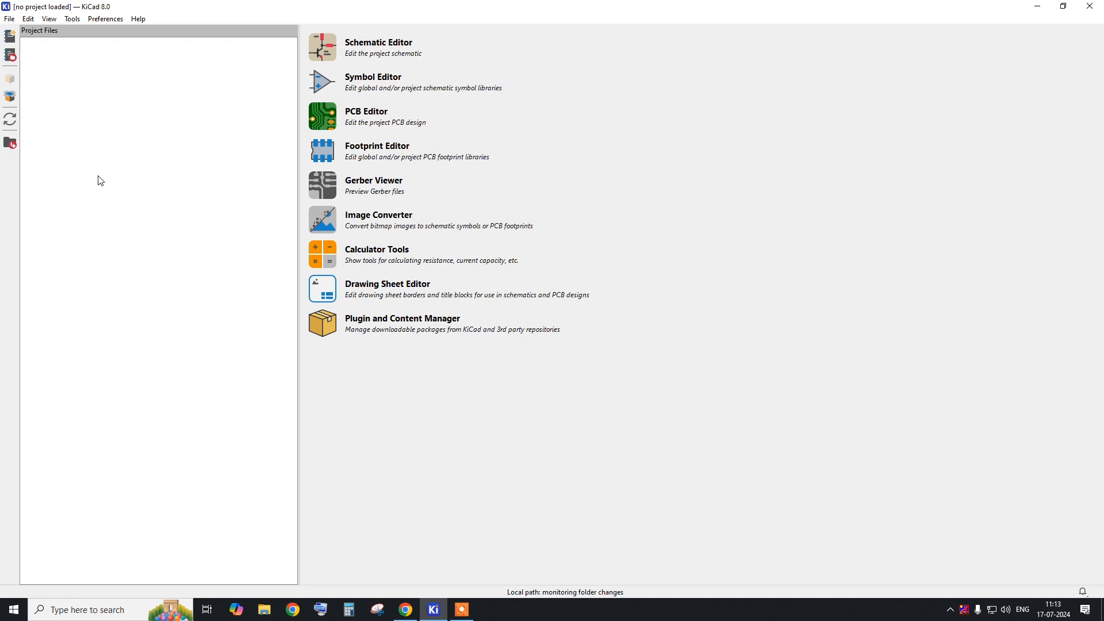
Start a new project and create a folder named RelayCard on the Desktop as its location.
click(9, 19)
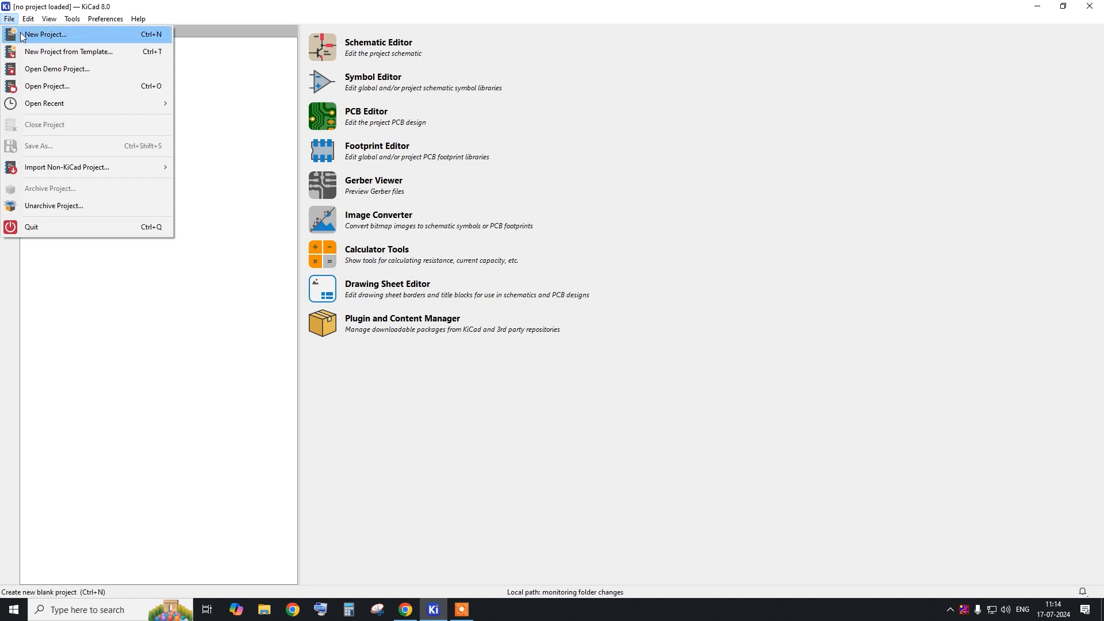
click(21, 36)
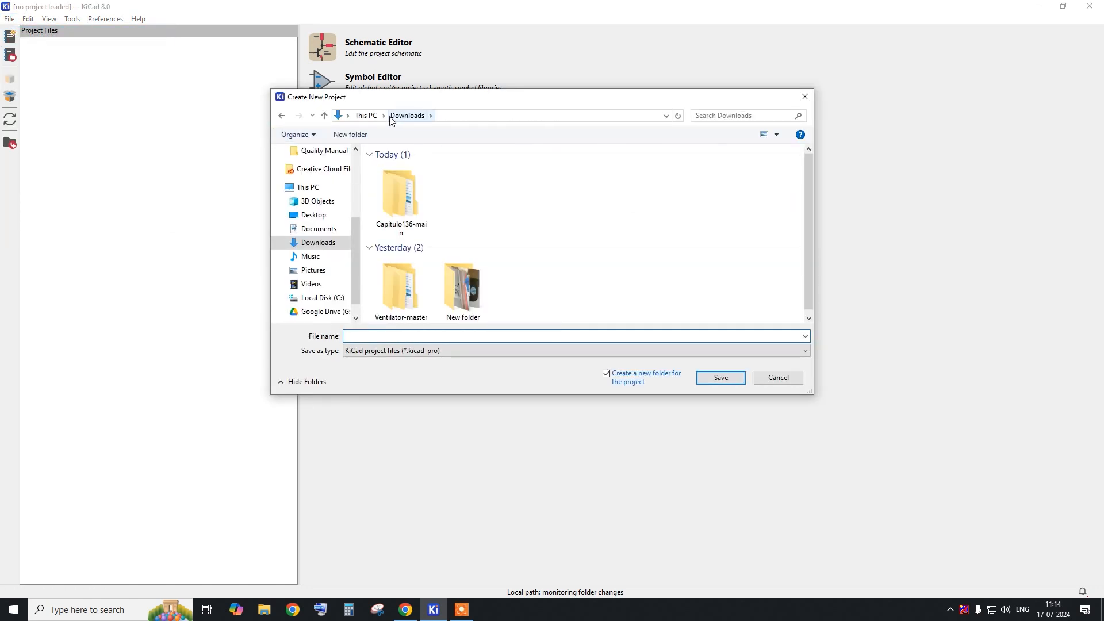
click(323, 189)
click(314, 216)
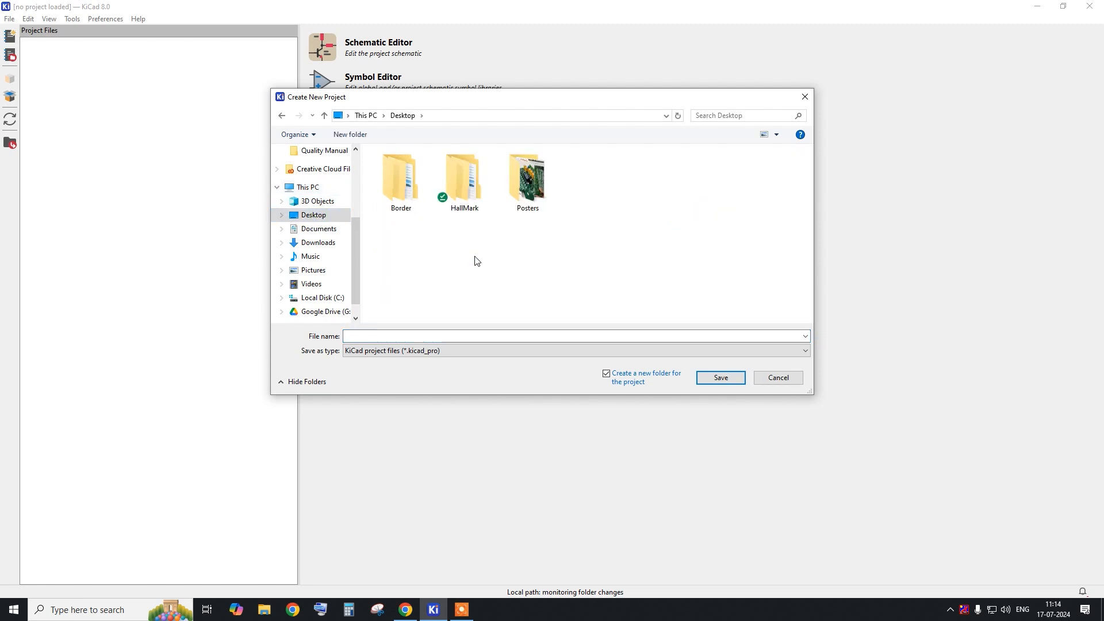
key(ctrl+shift+n)
text(AC)
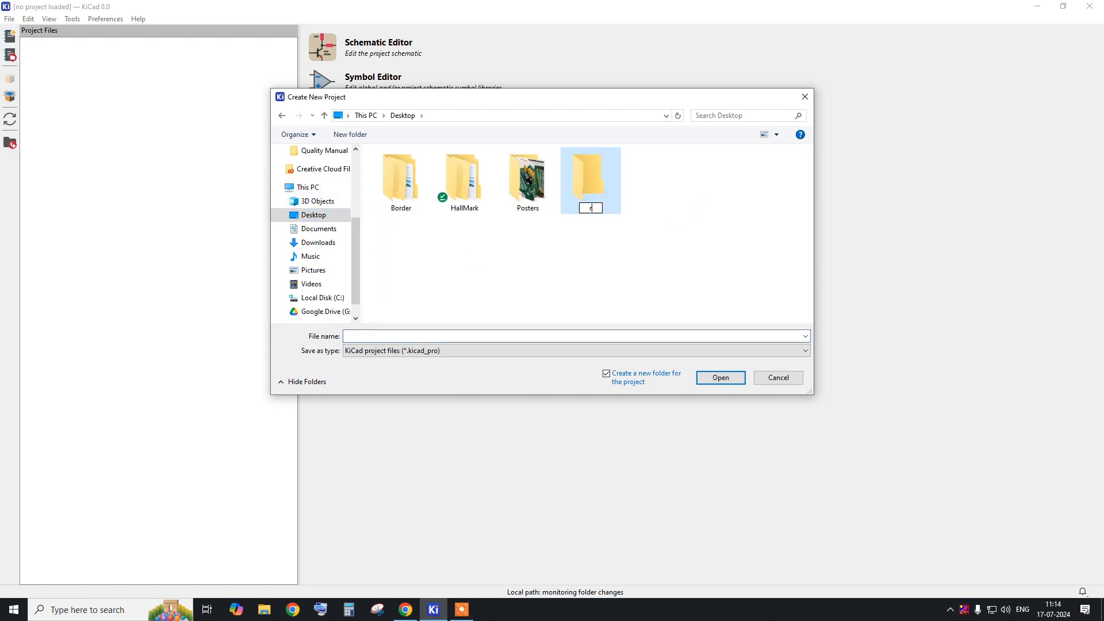
key(BackSpace)
key(BackSpace)
text(RelayCard)
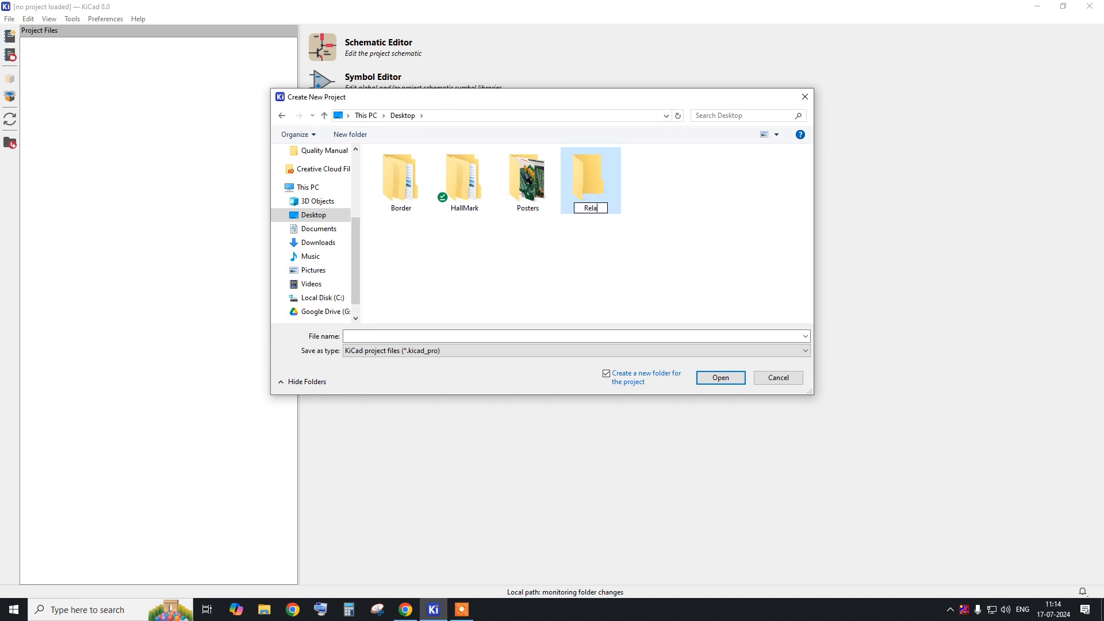
key(Return)
key(Return)
Name the new project RelayCardPICO and save it in the RelayCard folder.
click(419, 336)
text(RelayCardPICO)
key(Return)
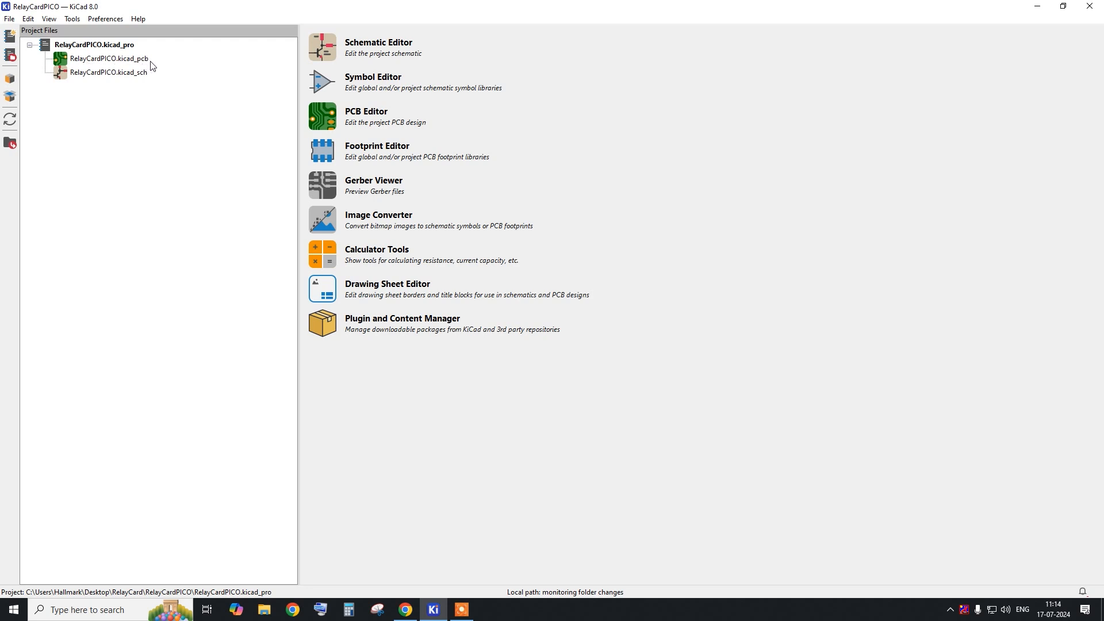
Open the schematic RelayCardPICO.kicad_sch and hide the schematic hierarchy pane.
click(60, 72)
click(109, 60)
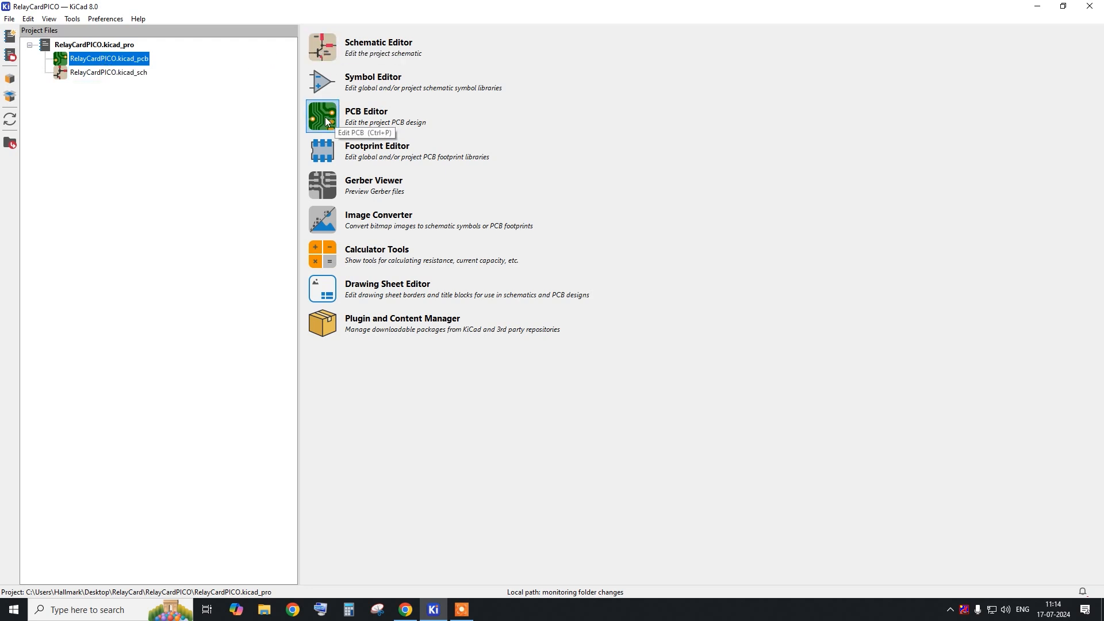
double_click(121, 74)
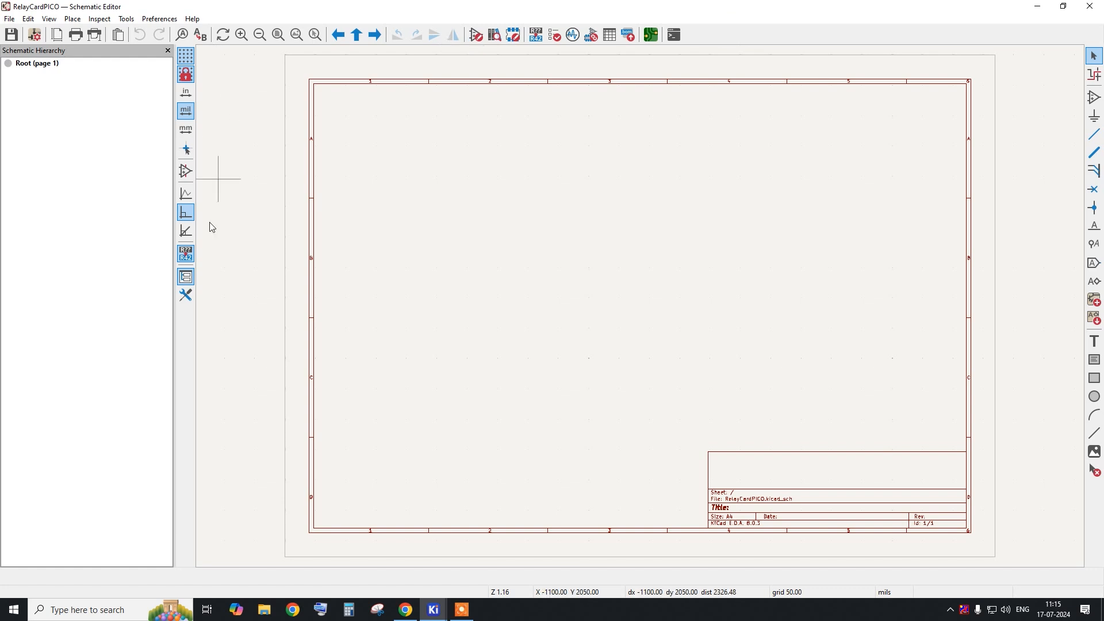
click(186, 277)
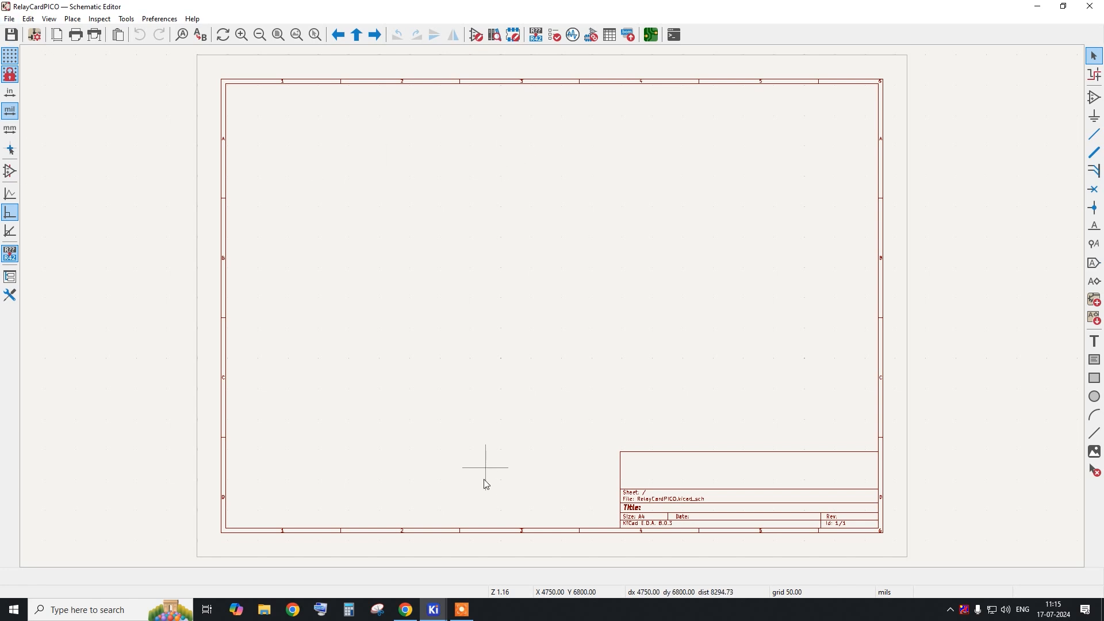
Switch to Chrome to examine the Raspberry Pi Pico dimension drawing and pinout diagram, and return to the KiCad schematic.
click(406, 610)
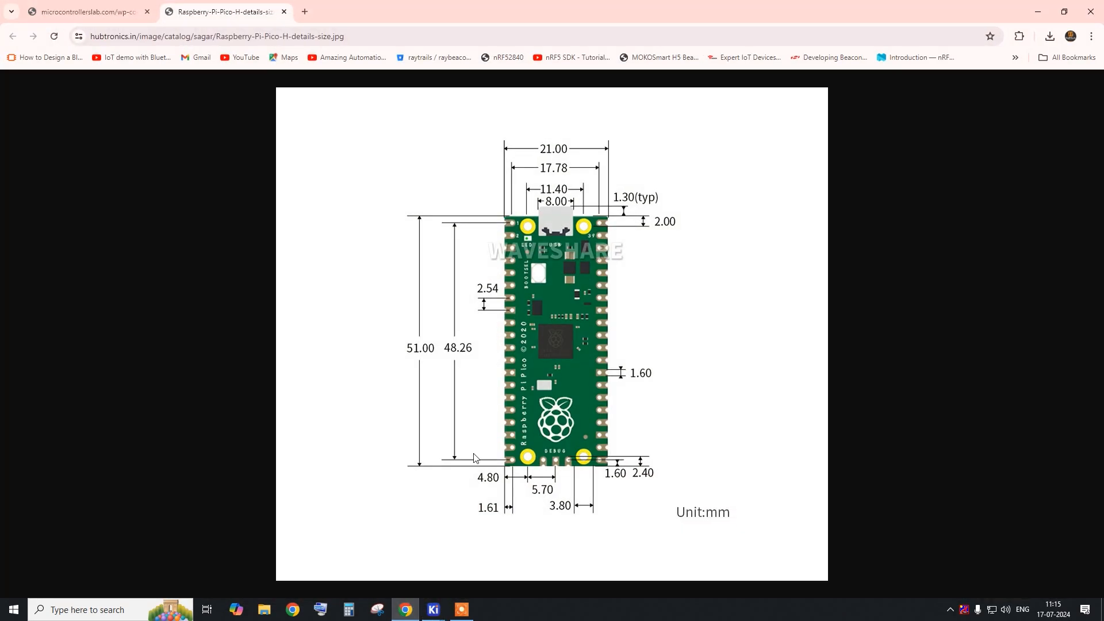
click(56, 6)
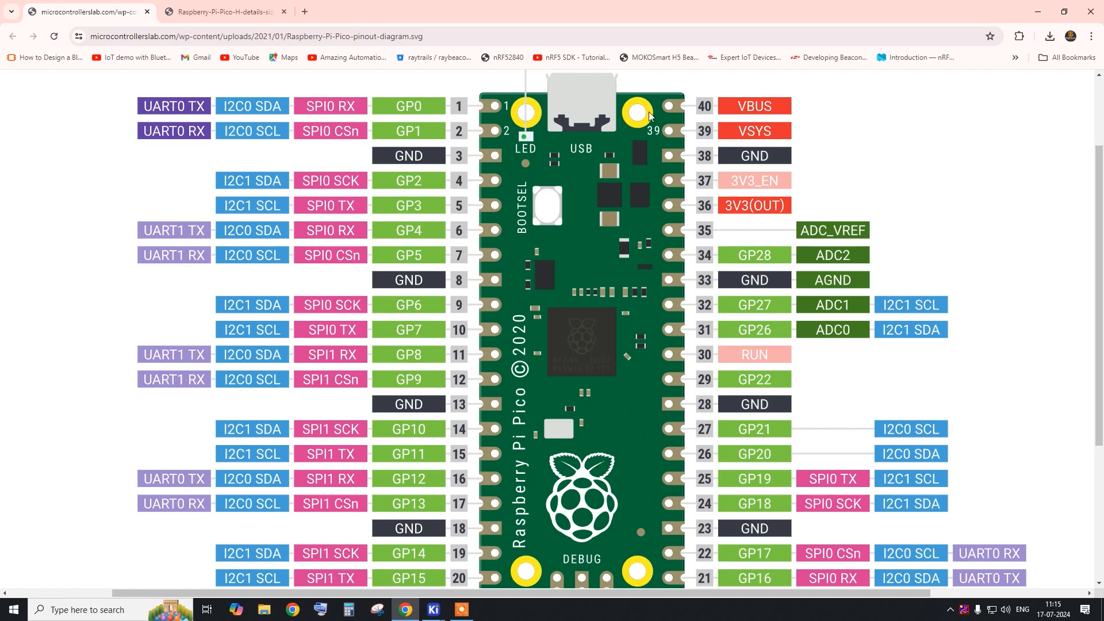
mouse_move(433, 610)
click(461, 569)
Start adding a symbol, dismiss the library load error and filter the symbol list by conn_01.
click(1094, 97)
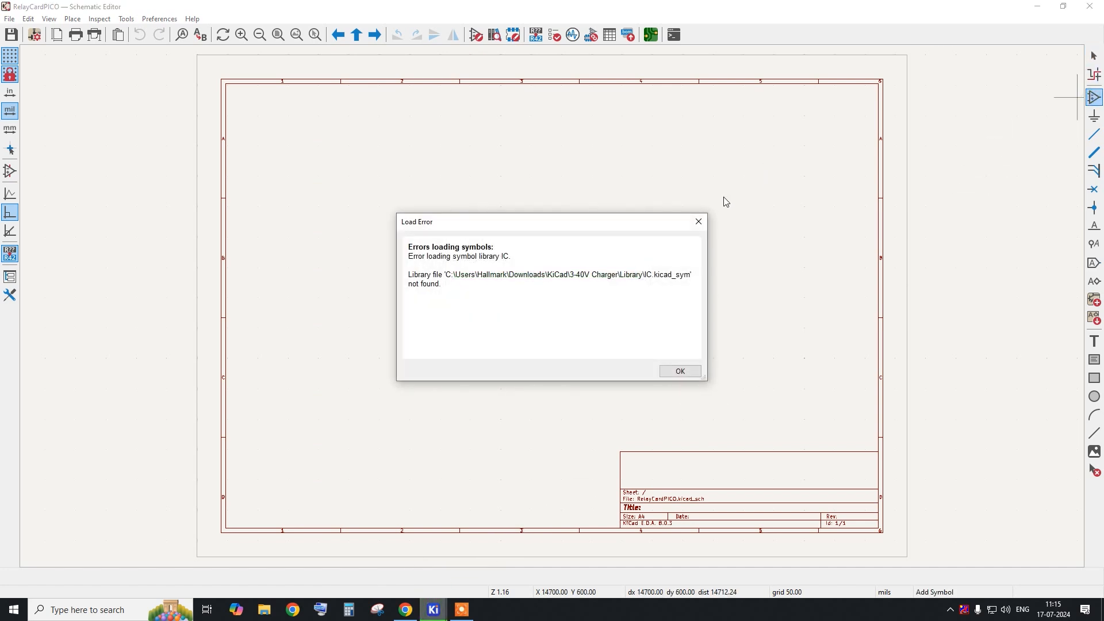
click(680, 371)
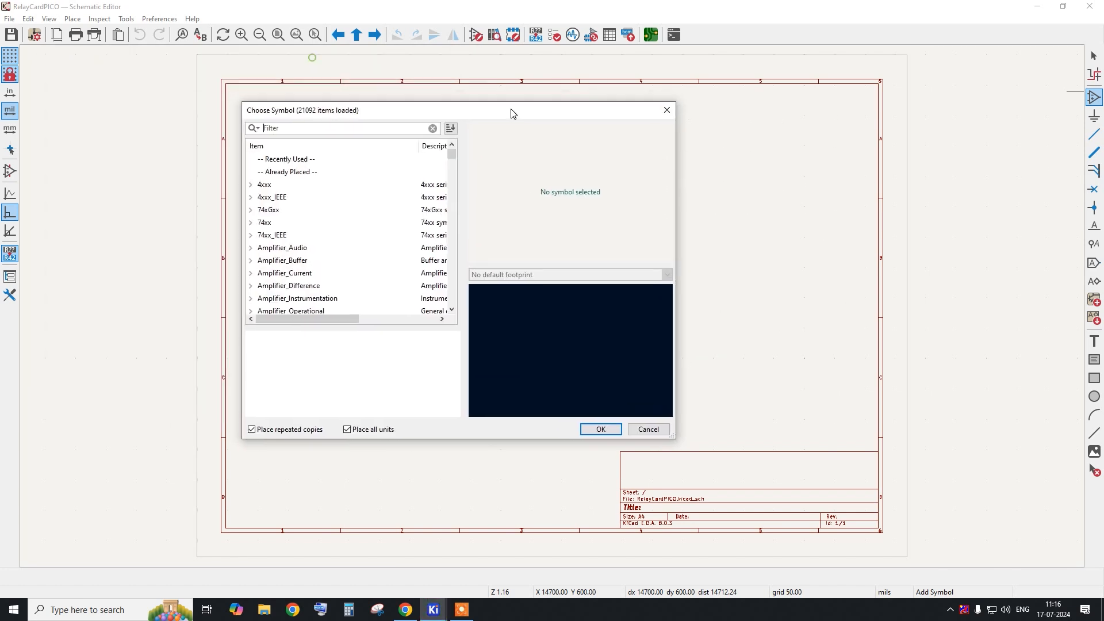
click(684, 118)
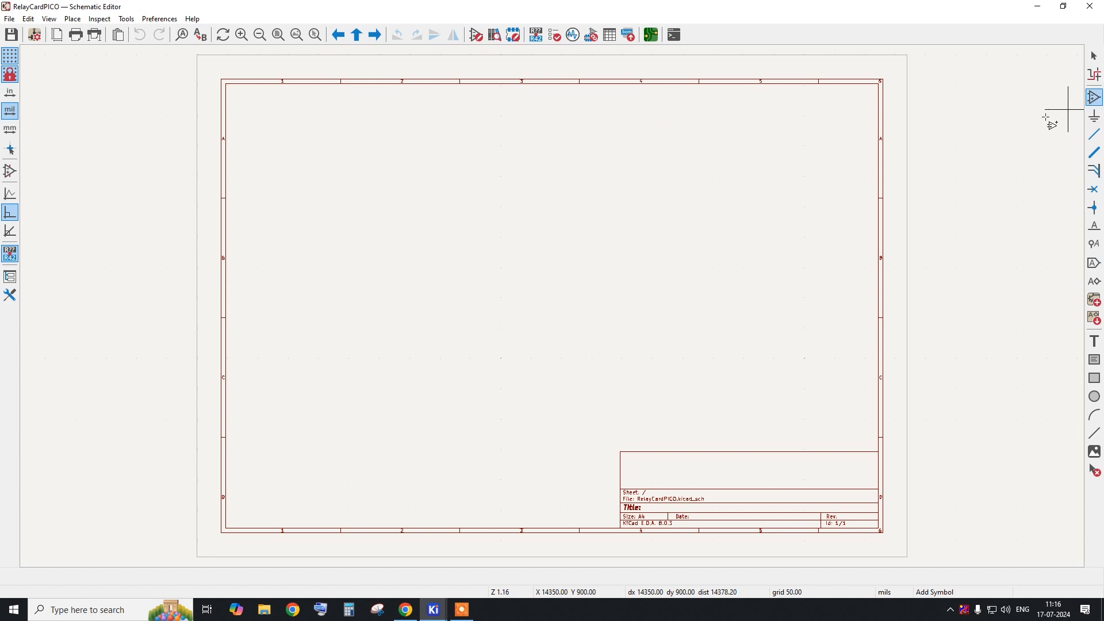
click(701, 235)
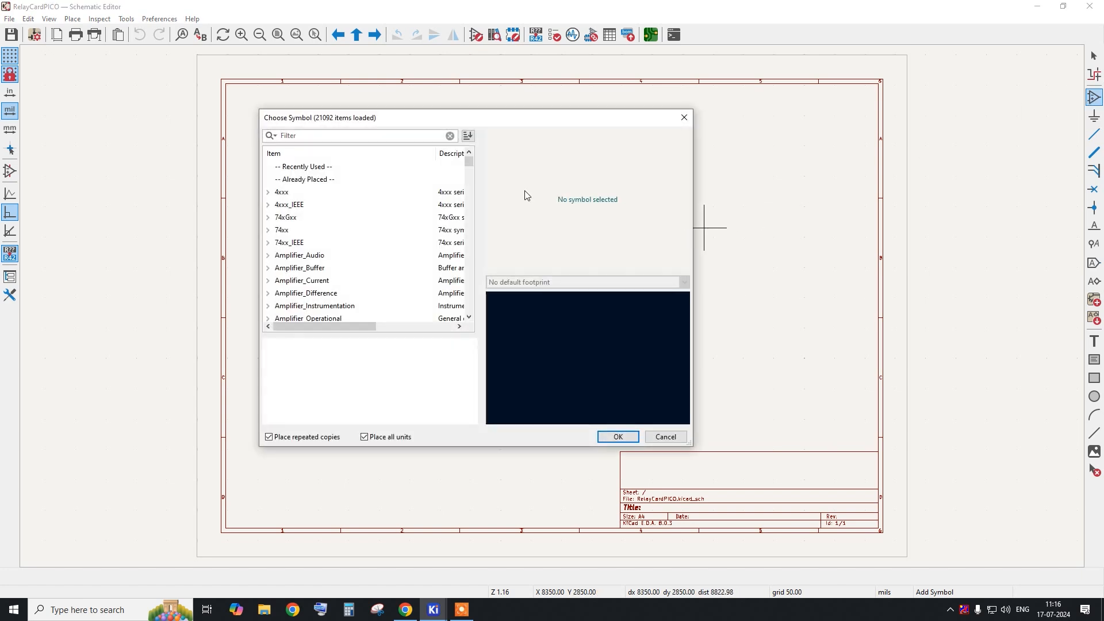
click(403, 145)
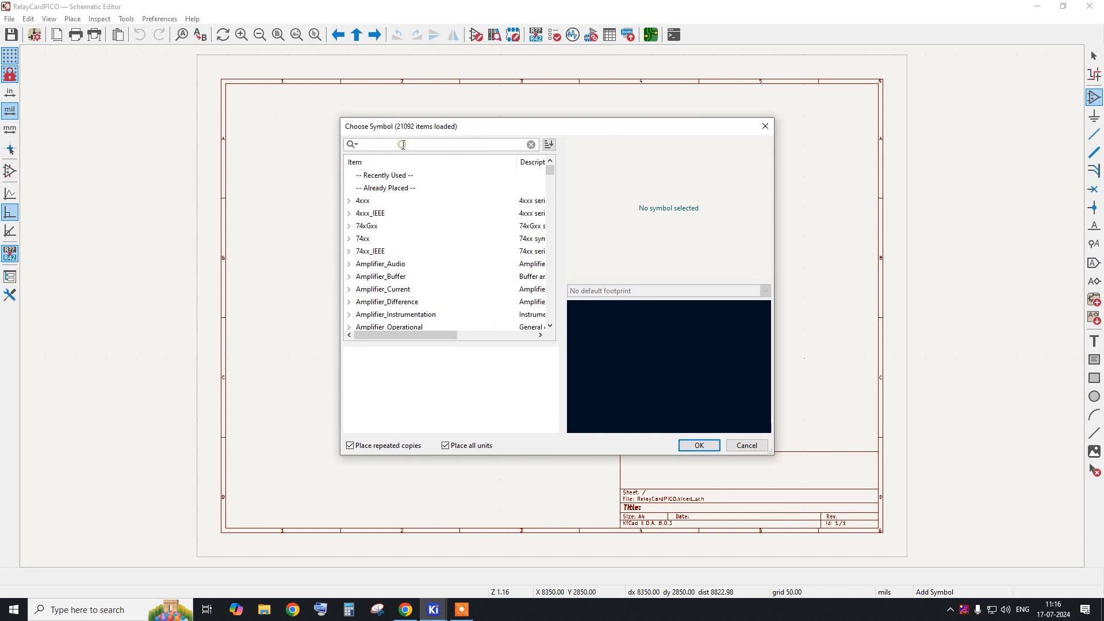
text(c)
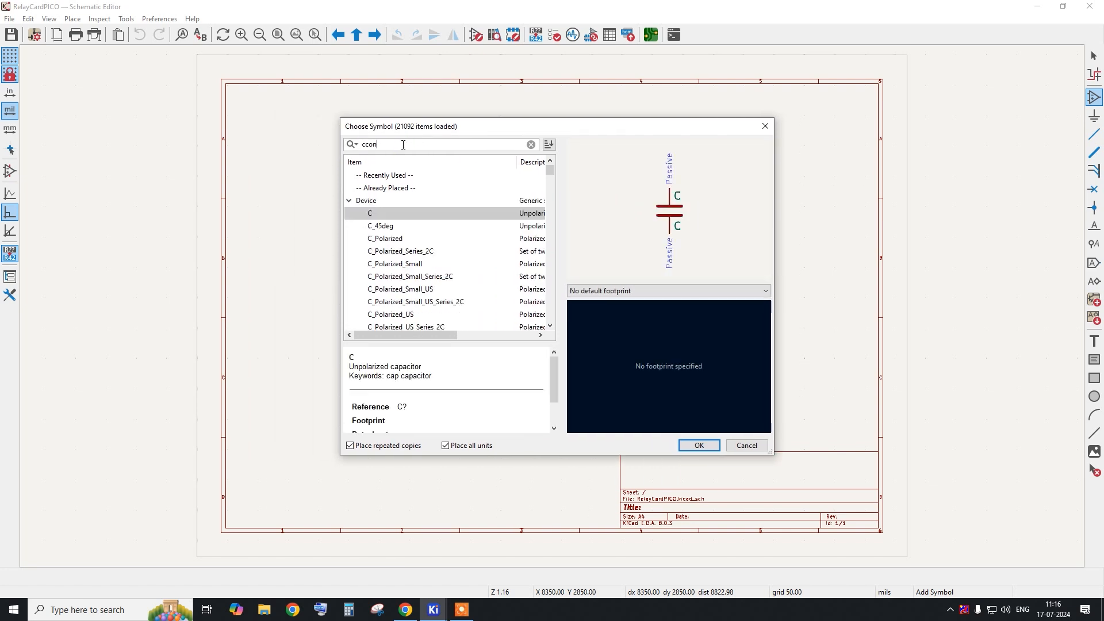
text(onn_01)
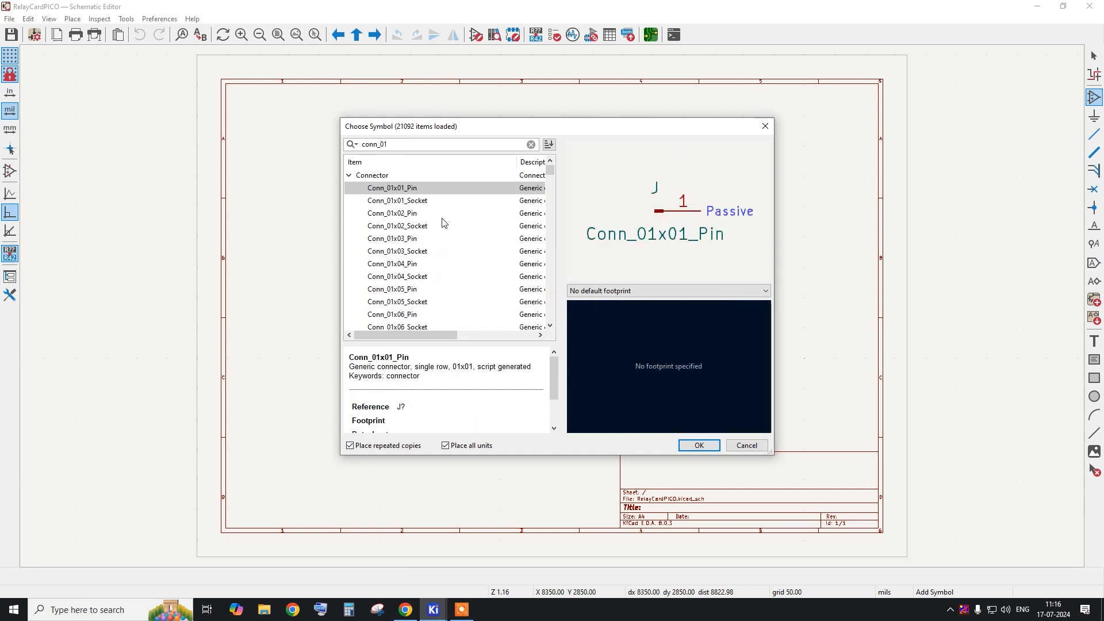
Check the pins on each side of the Pico in the Chrome pinout diagram and return to the KiCad symbol chooser.
key(alt+Tab)
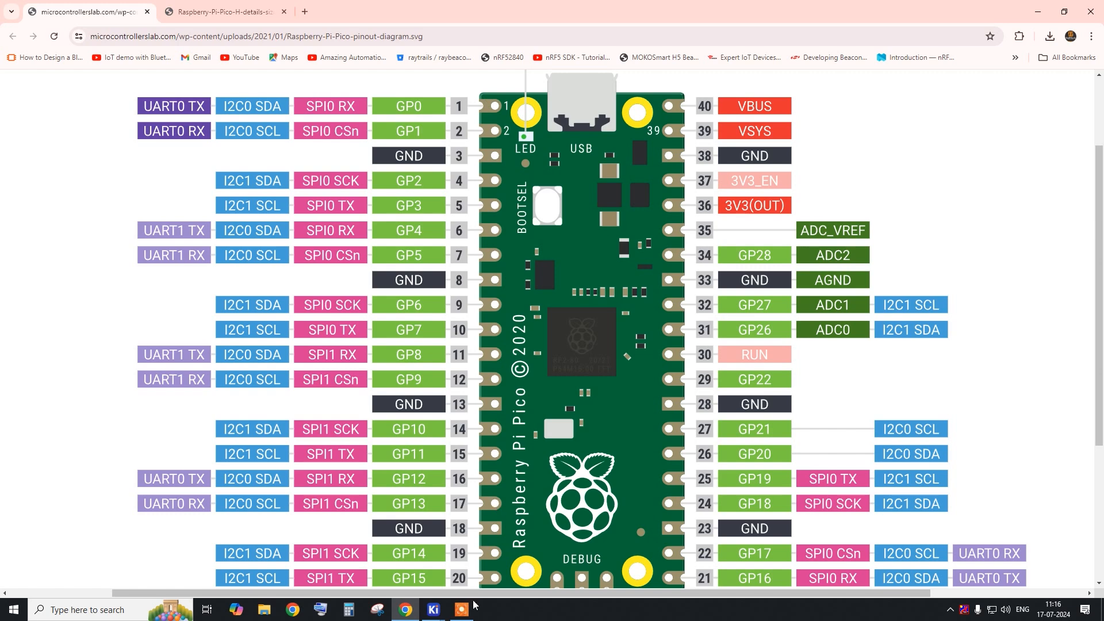
mouse_move(433, 609)
click(472, 573)
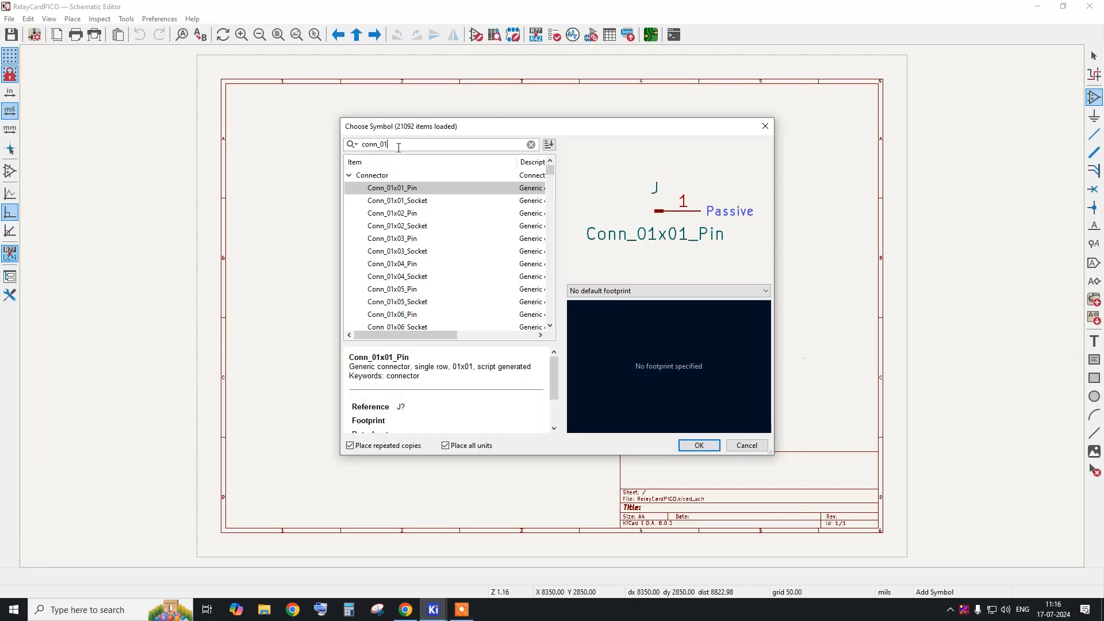
Compare the Conn_01x20_Pin and Conn_01x20_Socket symbols and choose Conn_01x20_Socket for placement.
scroll(445, 303, down, 1)
drag(397, 144, 380, 145)
scroll(415, 279, down, 9)
click(409, 290)
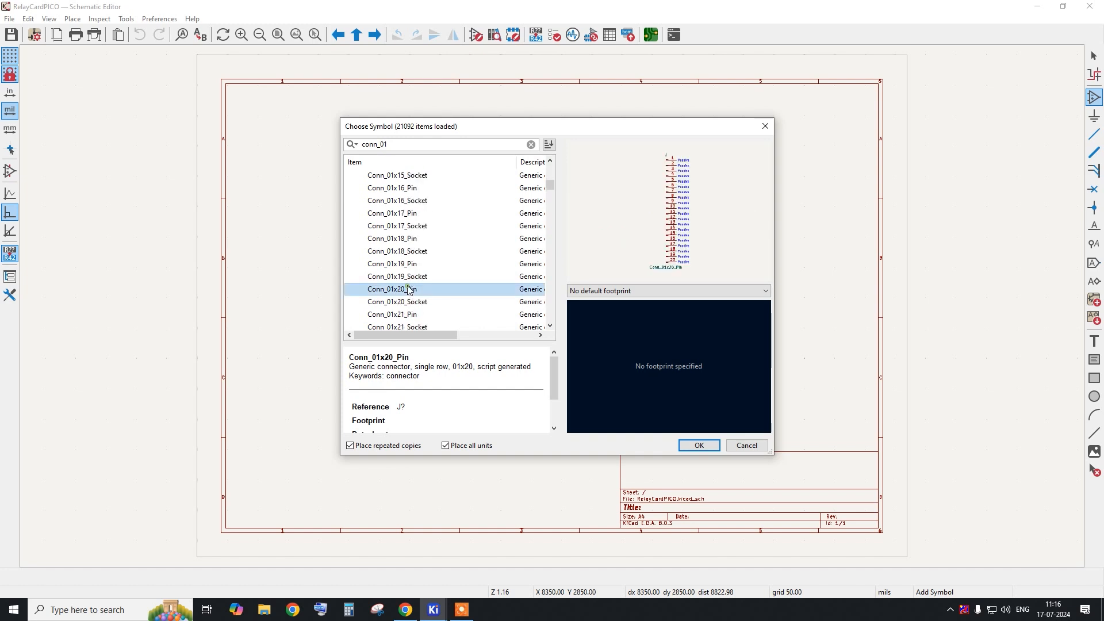
click(406, 301)
click(401, 292)
click(402, 300)
click(404, 292)
click(402, 300)
click(403, 292)
click(402, 301)
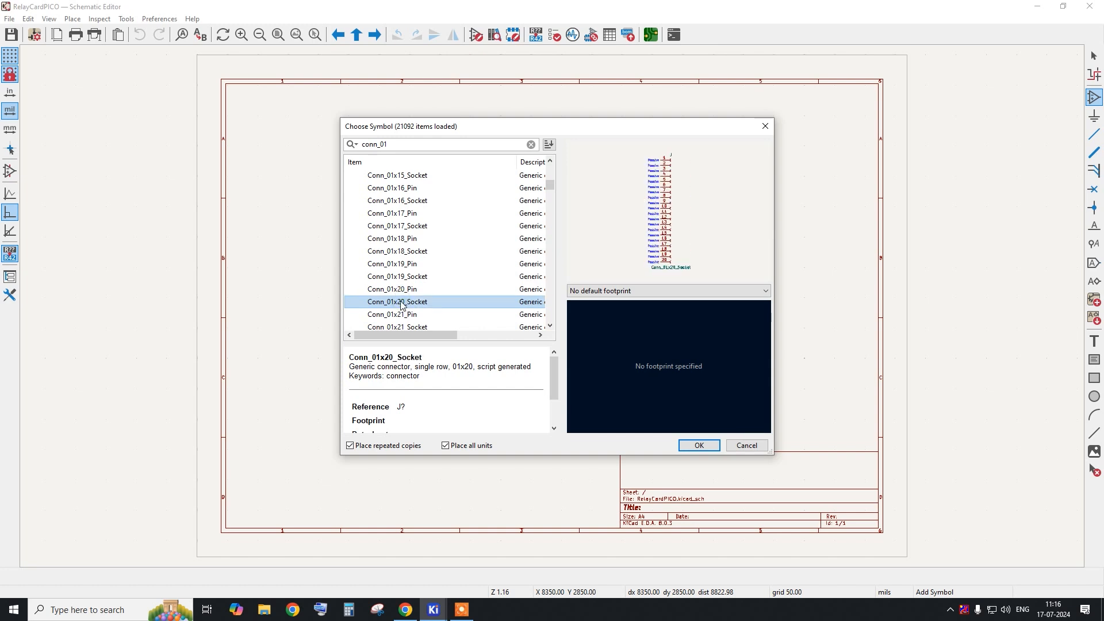
double_click(400, 302)
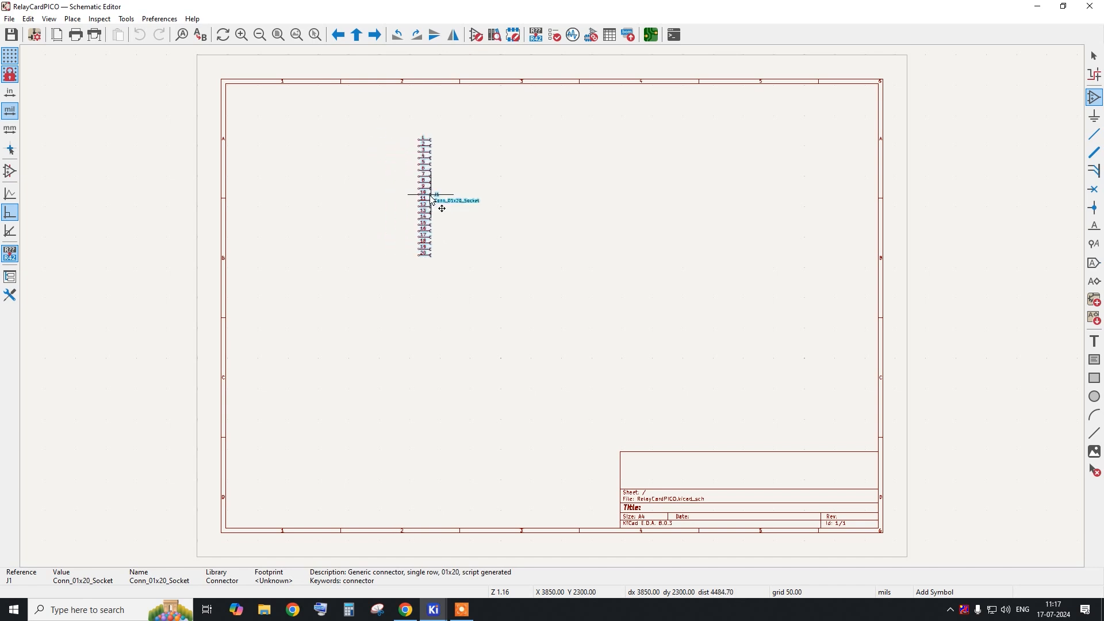
Place one Conn_01x20_Socket in the upper-left area of the sheet and finish adding symbols.
click(429, 199)
right_click(492, 172)
click(520, 185)
scroll(475, 179, up, 4)
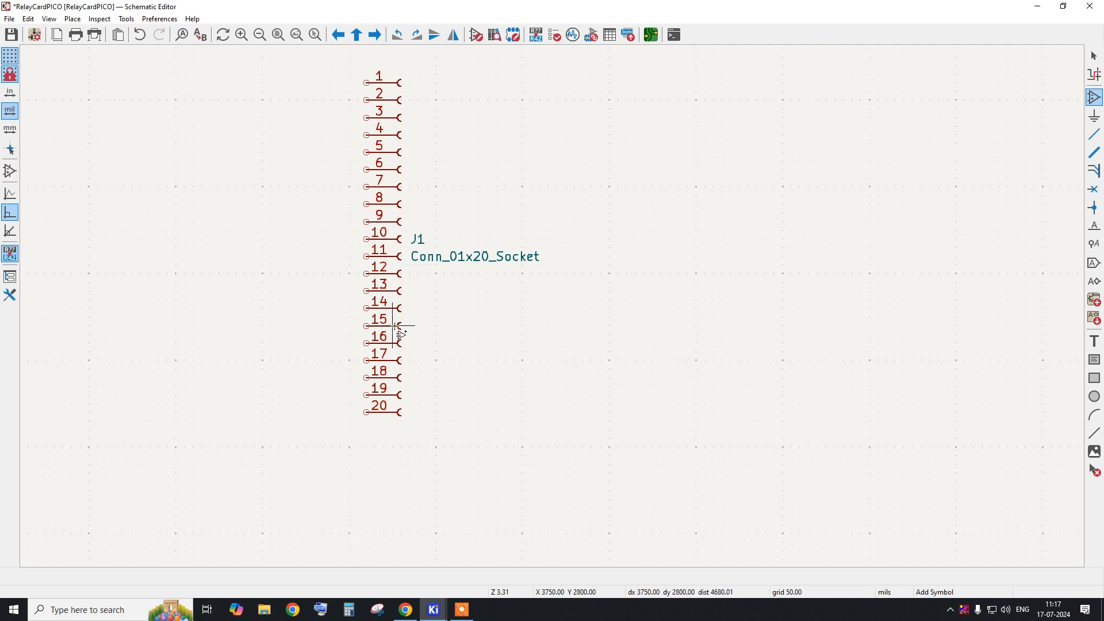
right_click(457, 189)
click(469, 195)
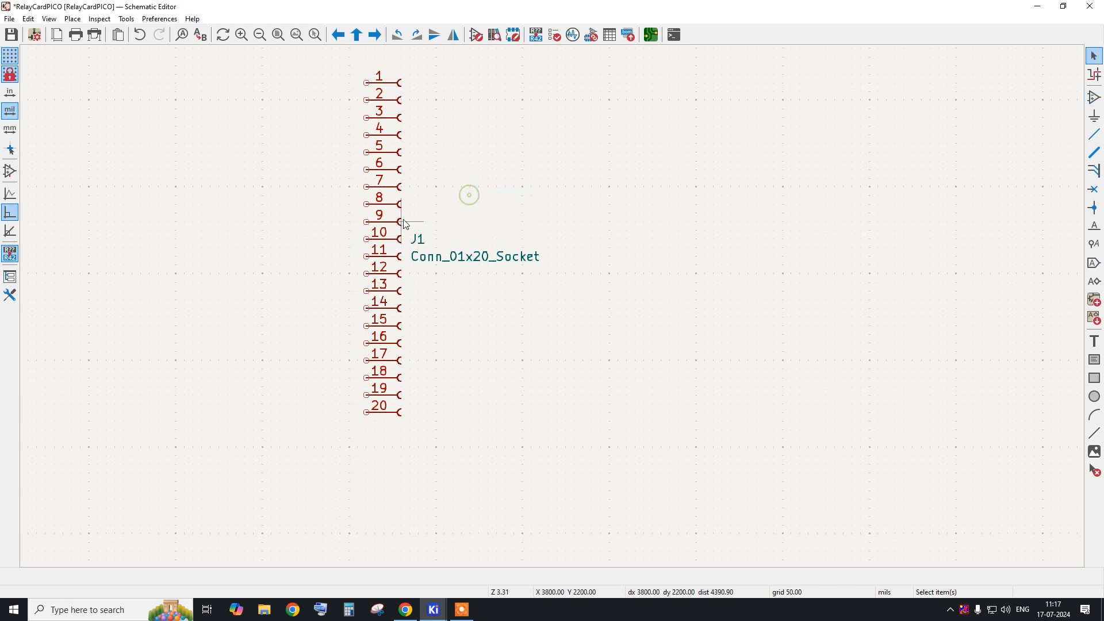
Duplicate the 20-pin socket J1 and place the copy to its left.
click(405, 223)
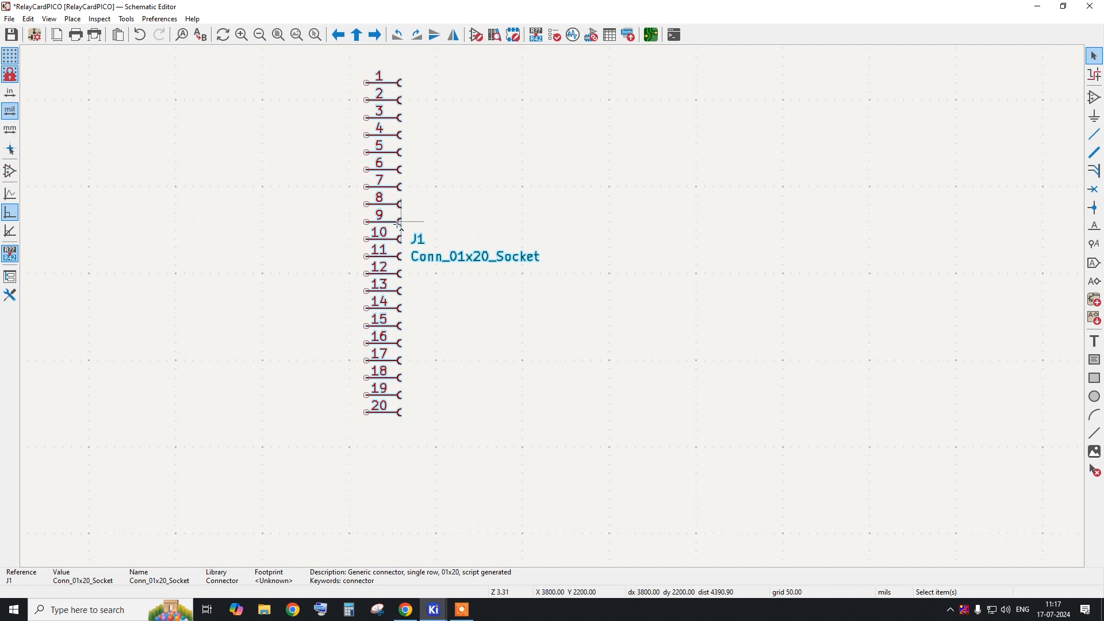
key(ctrl+d)
click(228, 215)
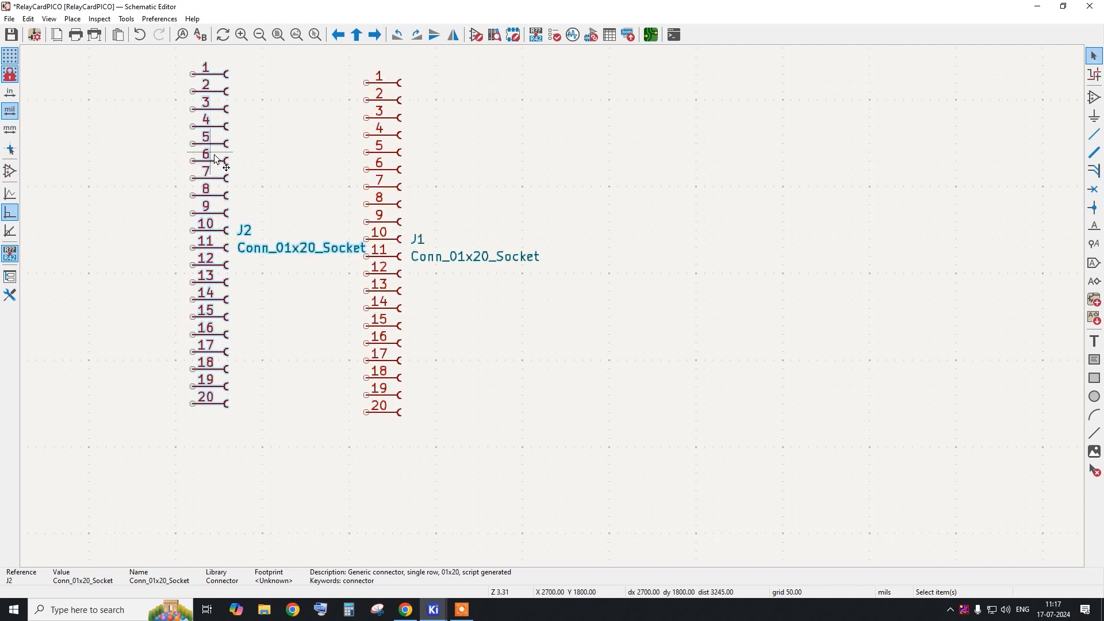
scroll(463, 395, down, 1)
scroll(275, 221, up, 1)
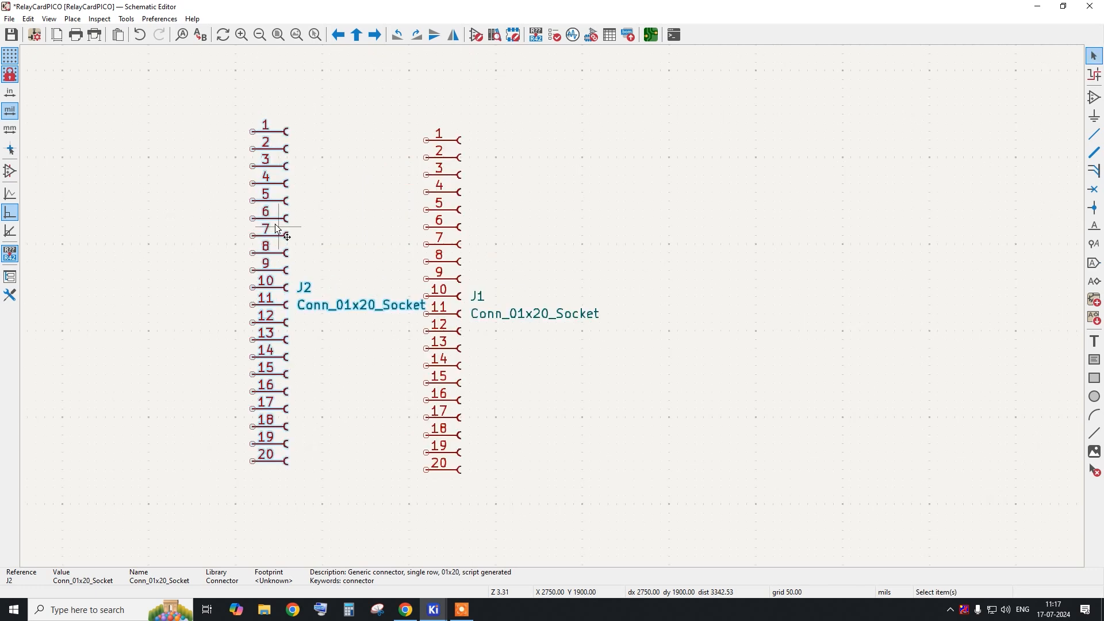
drag(236, 116, 262, 488)
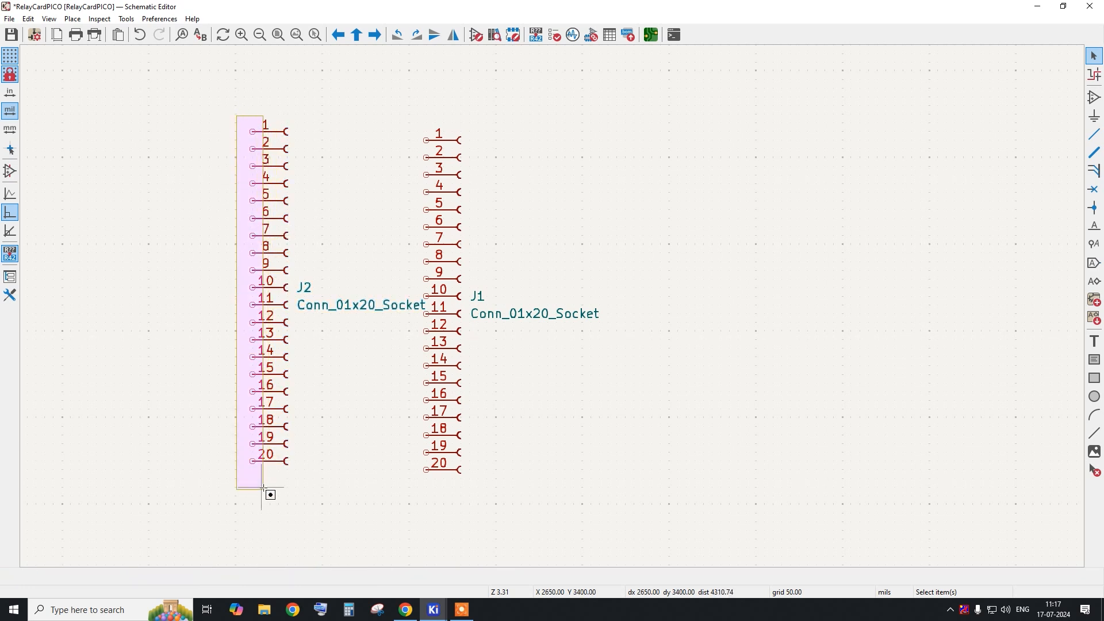
drag(262, 488, 262, 489)
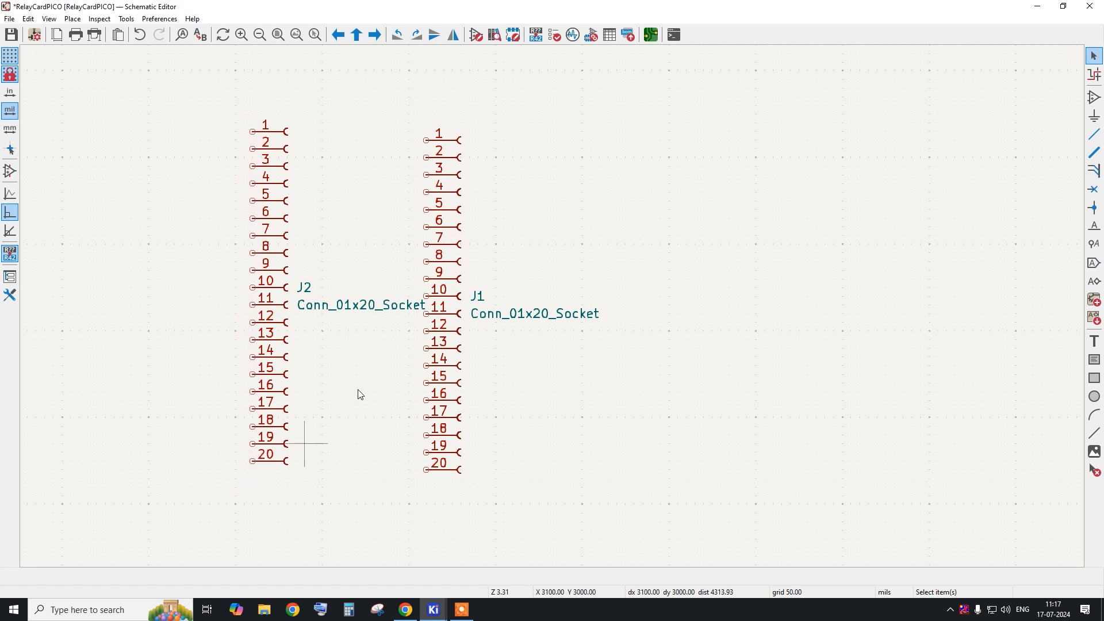
drag(404, 94, 439, 514)
click(447, 367)
click(460, 124)
click(448, 140)
Mirror the right-hand socket J1 horizontally so its pins point outward.
drag(402, 113, 700, 530)
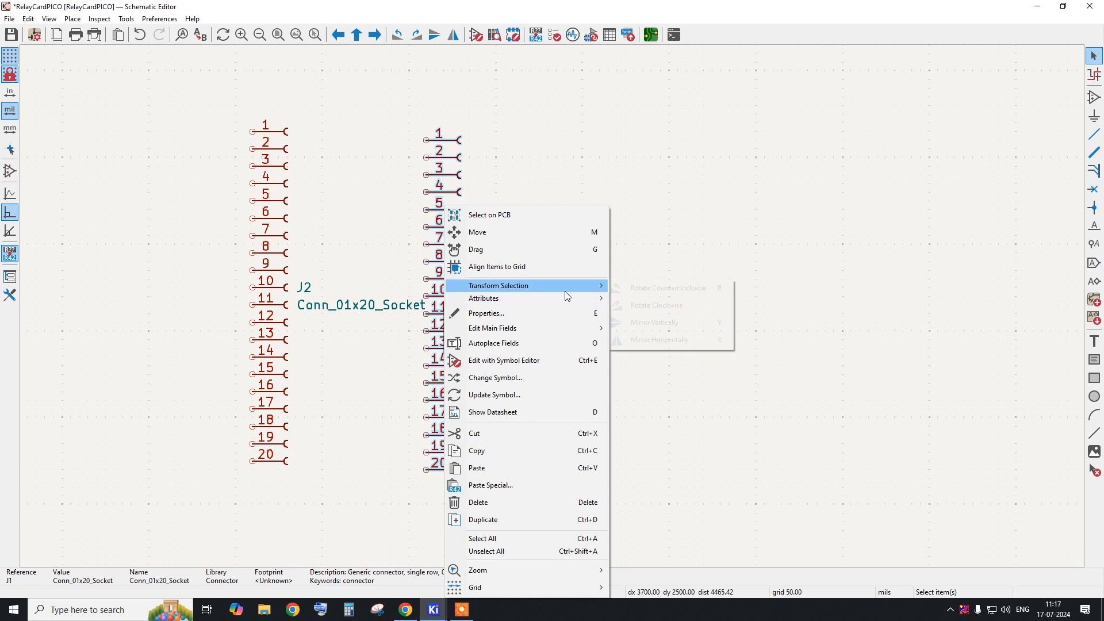
mouse_move(568, 293)
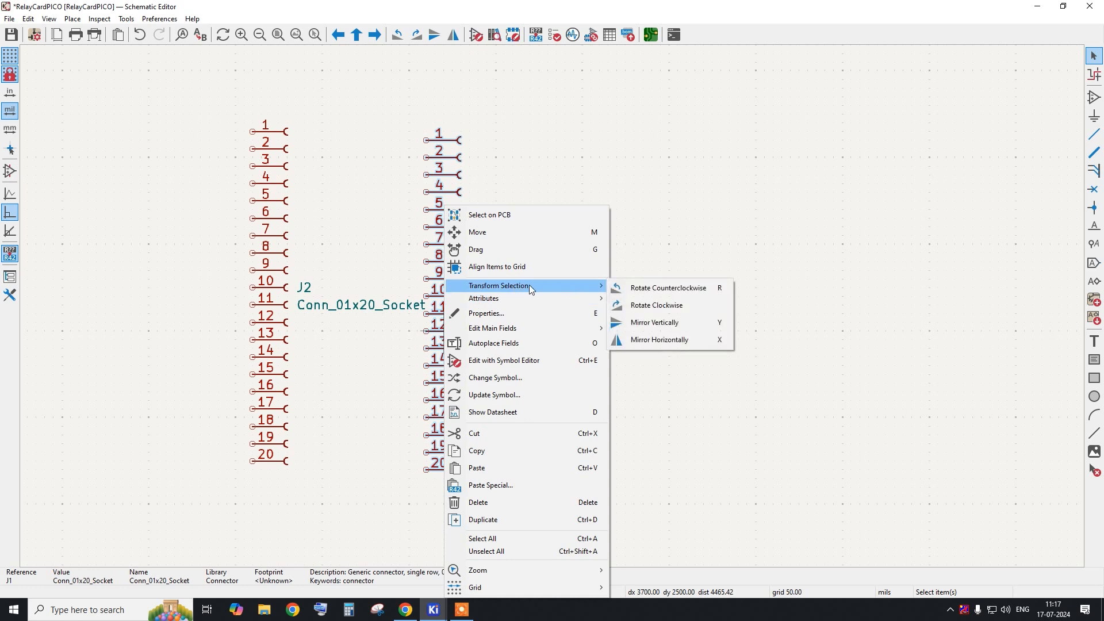
click(647, 339)
click(423, 322)
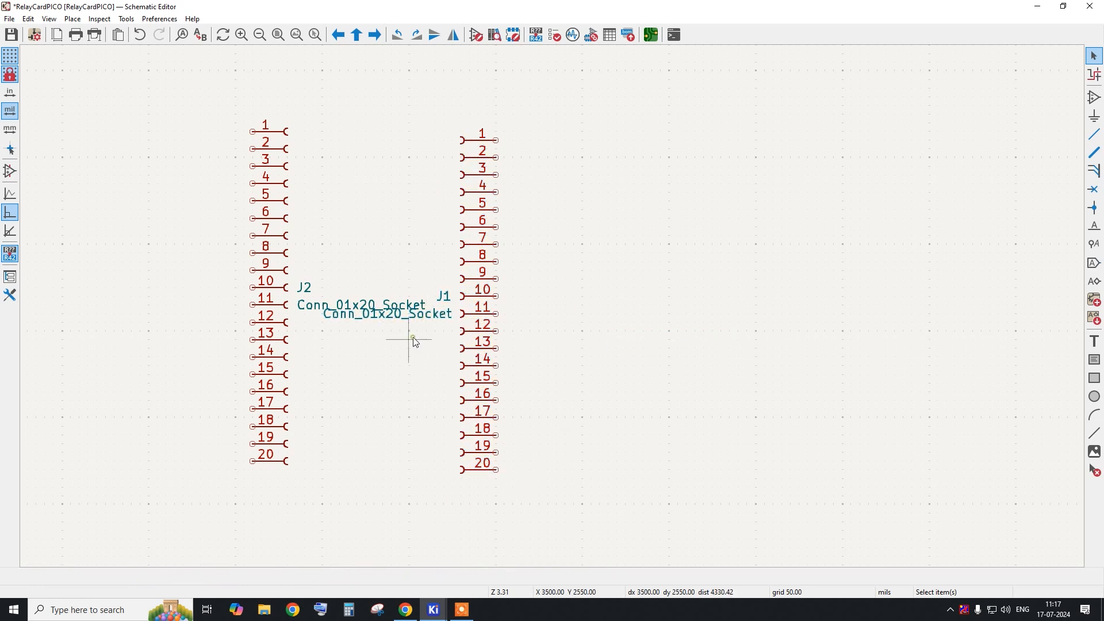
Set the value of the socket J2 to PICO_LEFT and the value of the socket J1 to PICO_RIGHT.
double_click(335, 307)
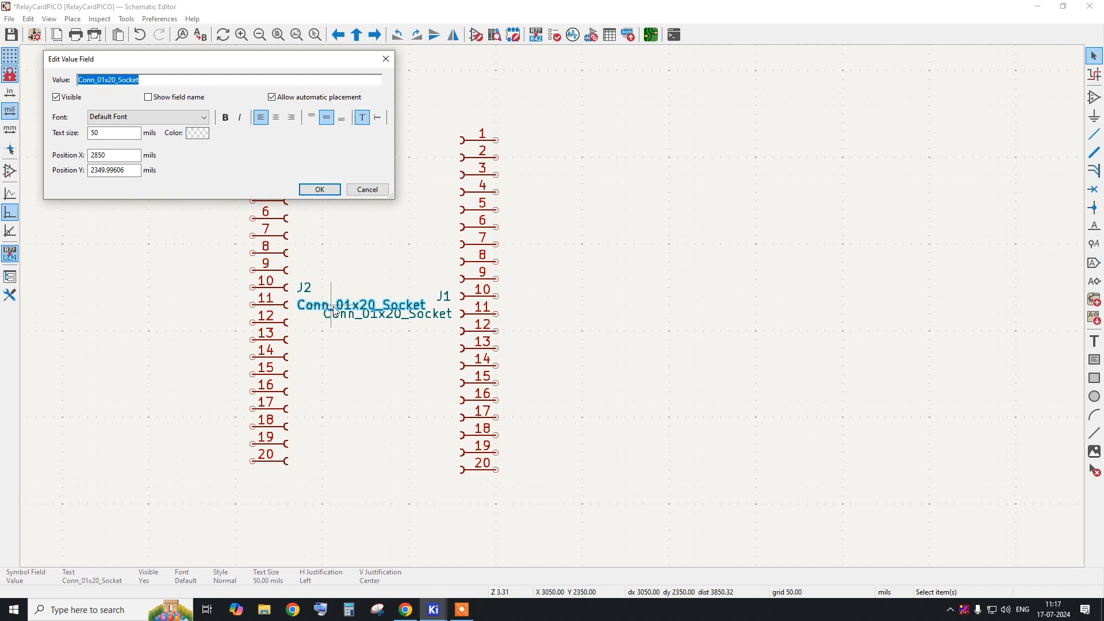
key(BackSpace)
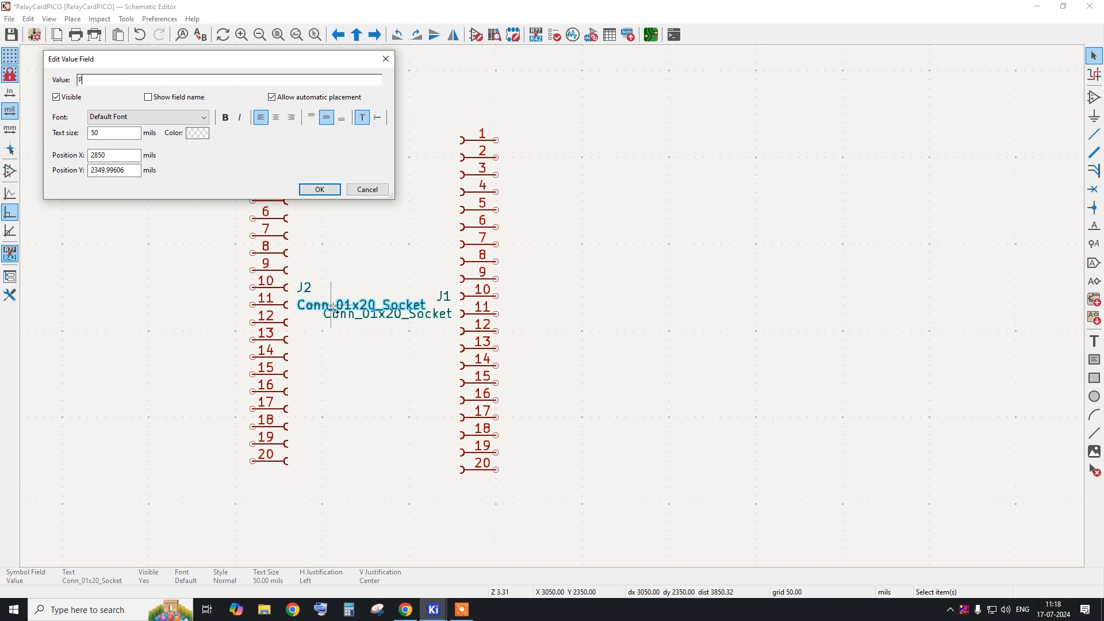
text(PICO_LEFT)
key(Return)
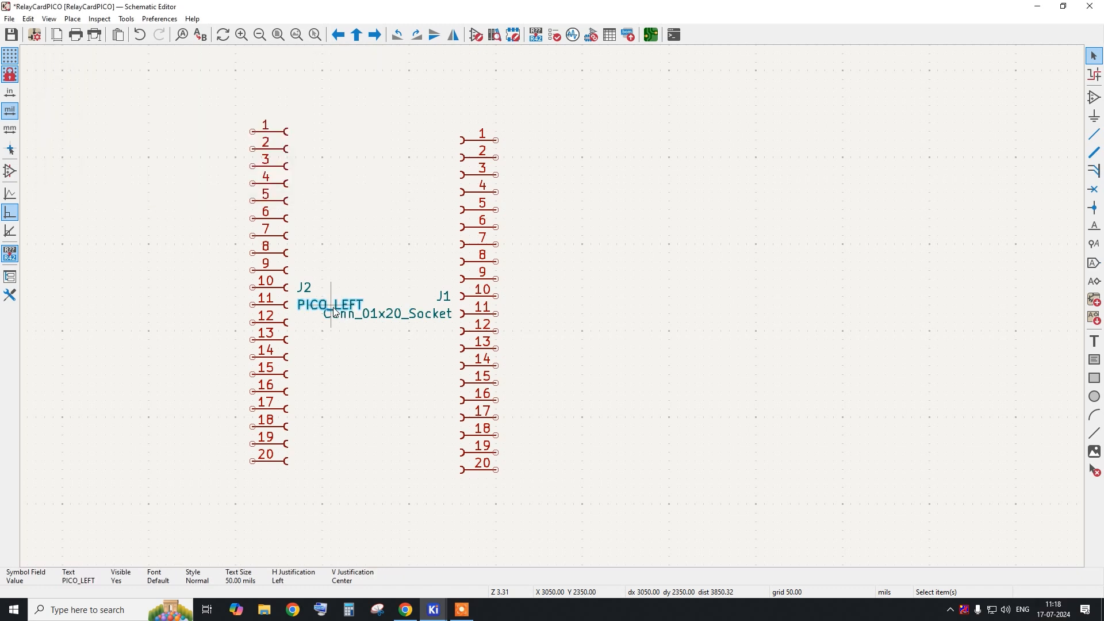
double_click(362, 316)
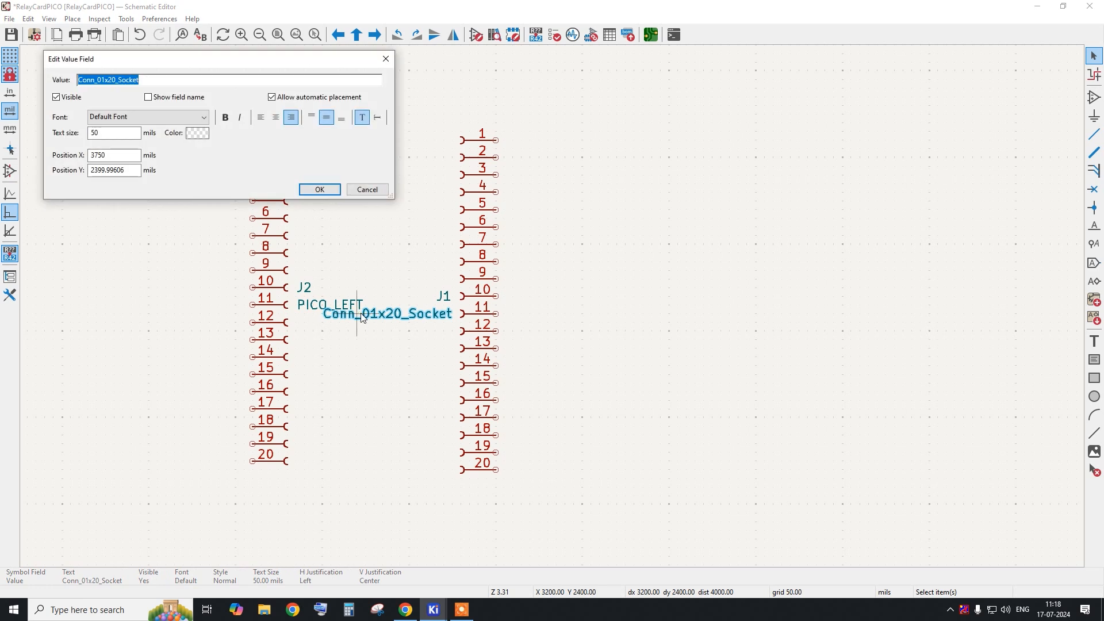
text(PICO_RIGHT)
key(Return)
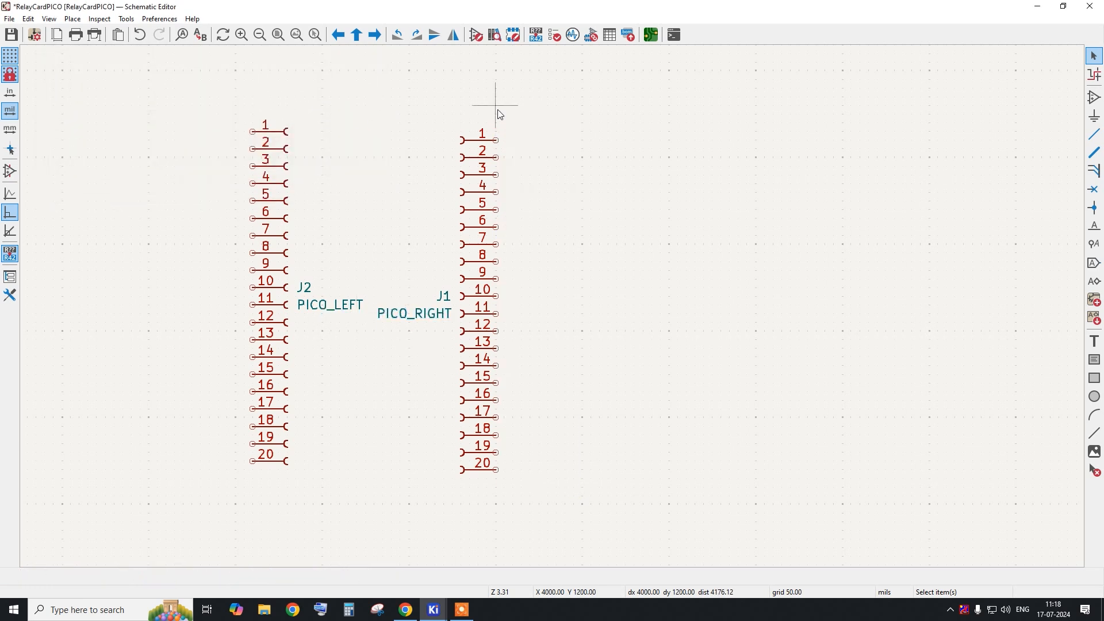
Move the PICO_RIGHT socket J1 one grid step up and to the left, level with J2.
drag(600, 479, 439, 233)
drag(478, 262, 470, 253)
click(555, 298)
scroll(505, 250, down, 2)
drag(279, 116, 604, 477)
scroll(510, 360, down, 3)
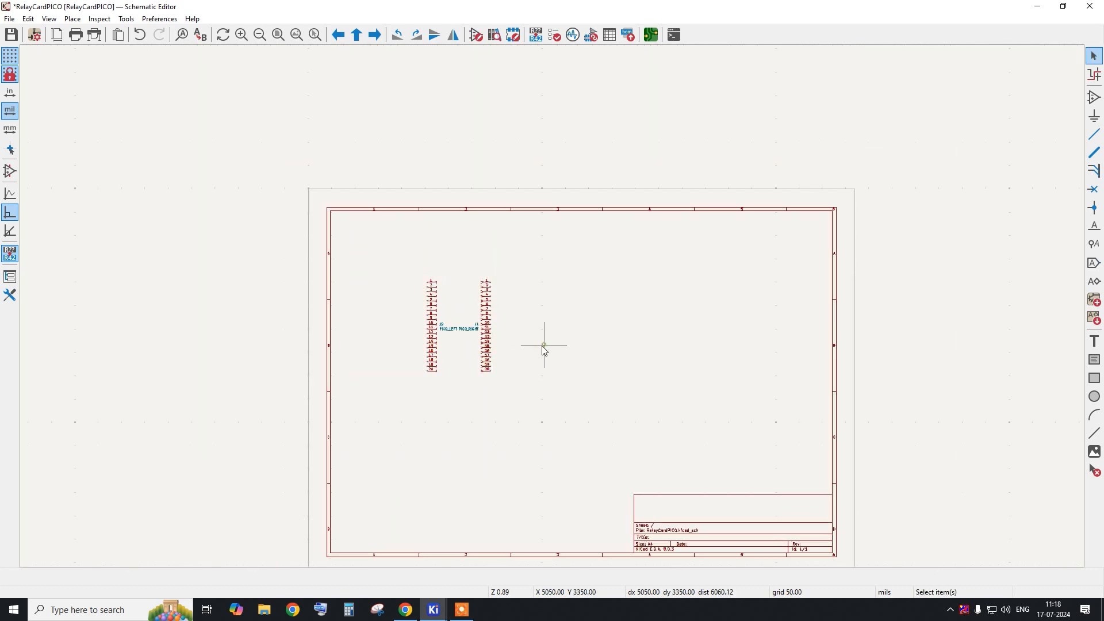
scroll(423, 265, up, 2)
drag(402, 256, 559, 508)
click(541, 502)
scroll(473, 411, up, 2)
drag(325, 205, 606, 506)
click(606, 507)
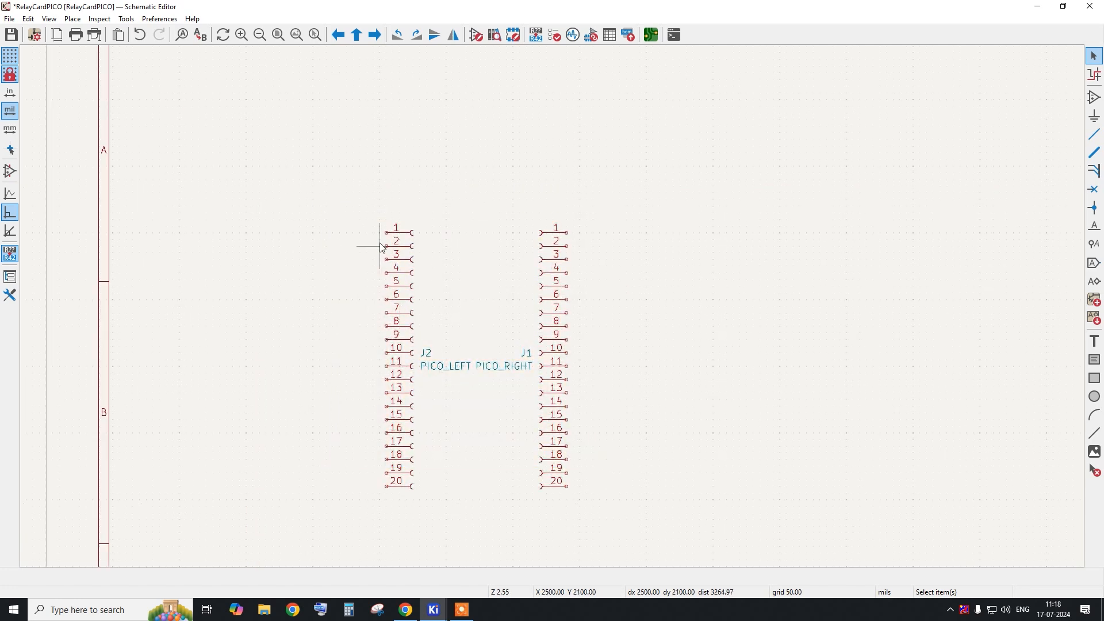
drag(361, 199, 419, 523)
click(401, 470)
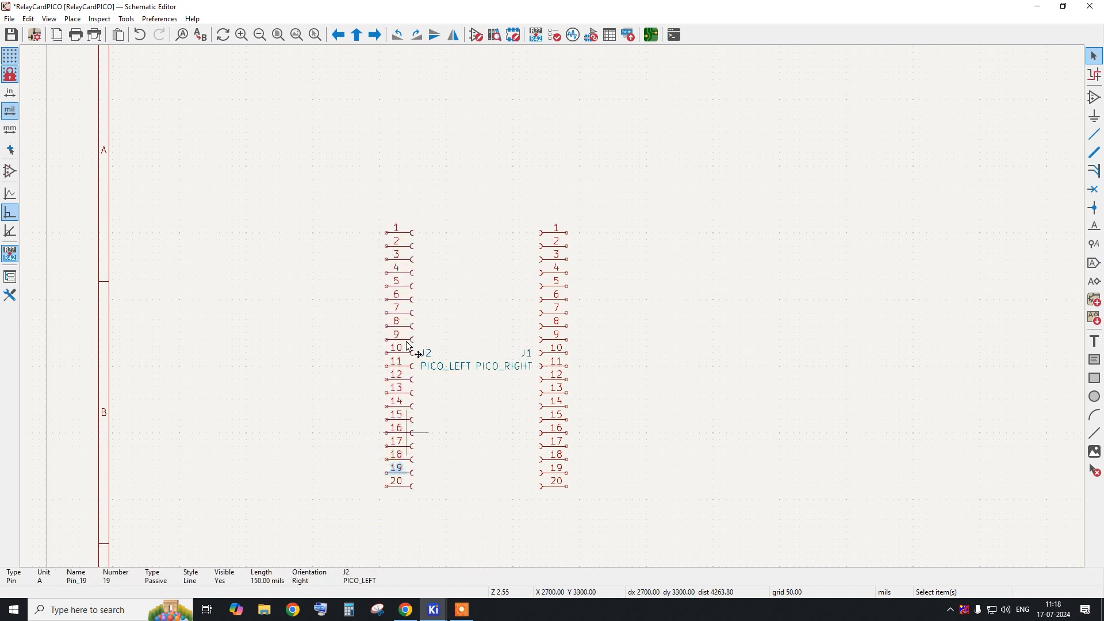
scroll(402, 457, up, 1)
click(477, 442)
drag(540, 131, 665, 540)
click(457, 246)
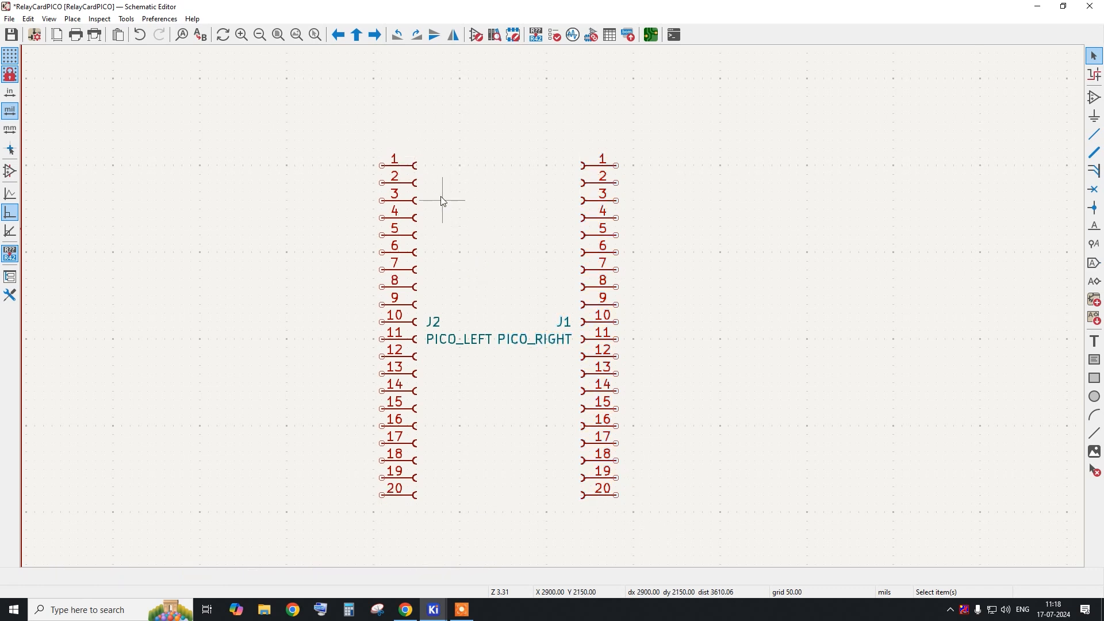
Move the PICO_RIGHT socket J1 one grid step (50 mils) to the right, away from J2.
drag(499, 107, 707, 537)
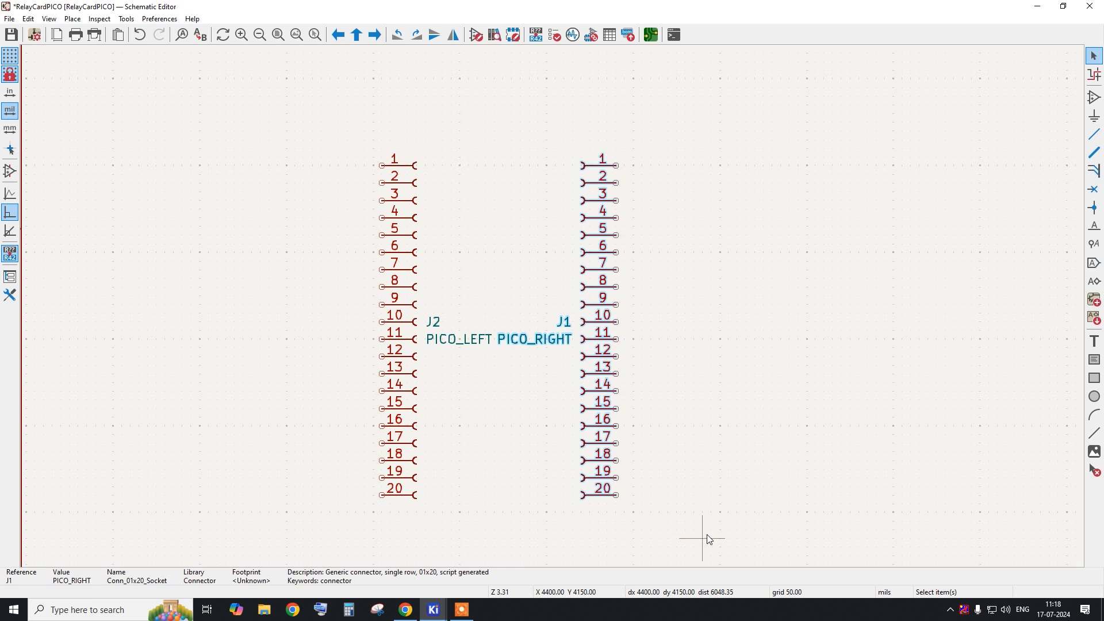
key(m)
click(621, 494)
click(698, 486)
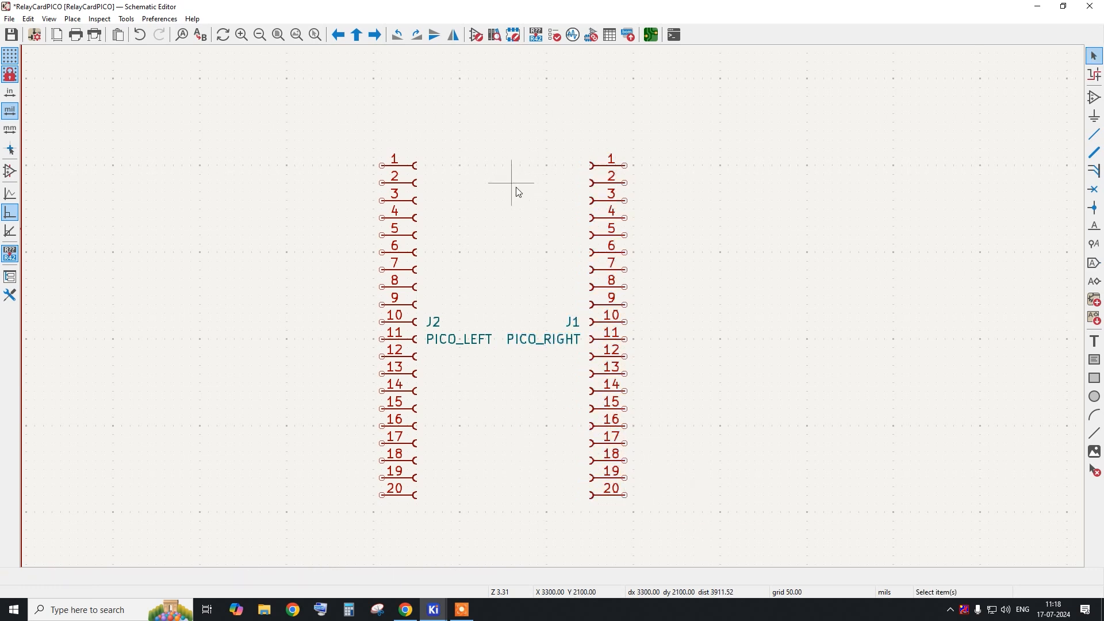
Switch to Chrome to examine both pin rows in the Raspberry Pi Pico pinout diagram, and return to the KiCad schematic.
click(409, 613)
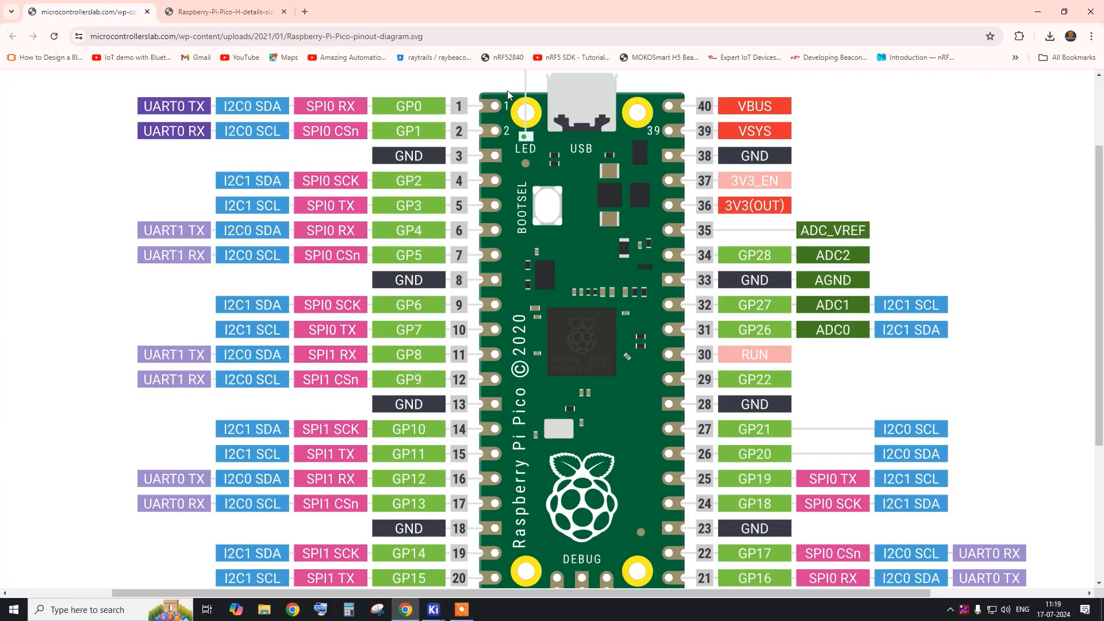
scroll(508, 94, down, 1)
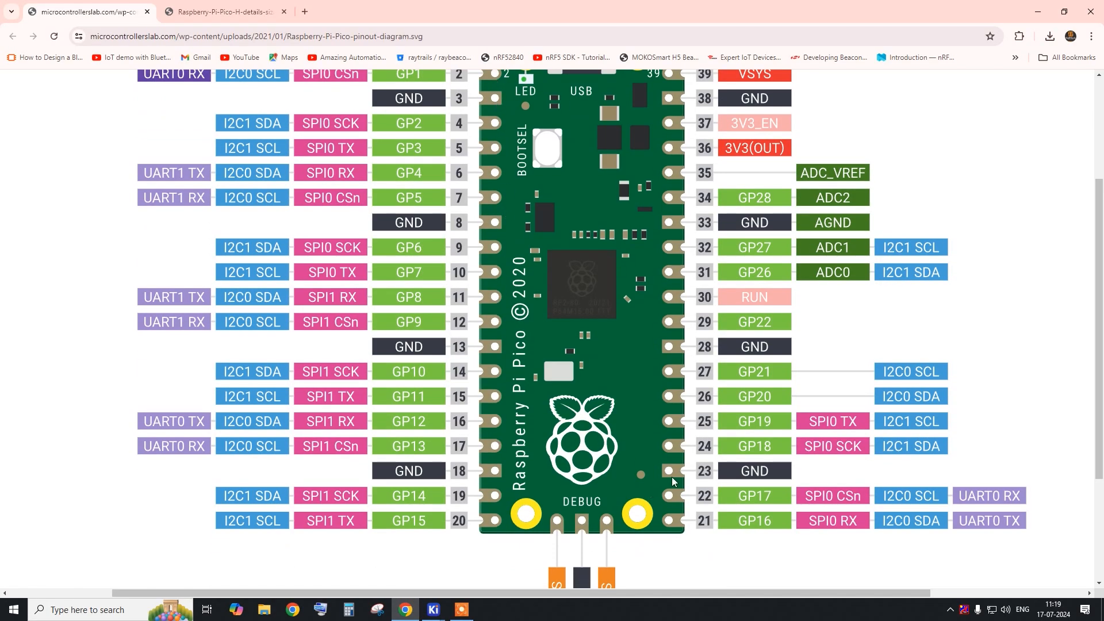
scroll(664, 128, up, 1)
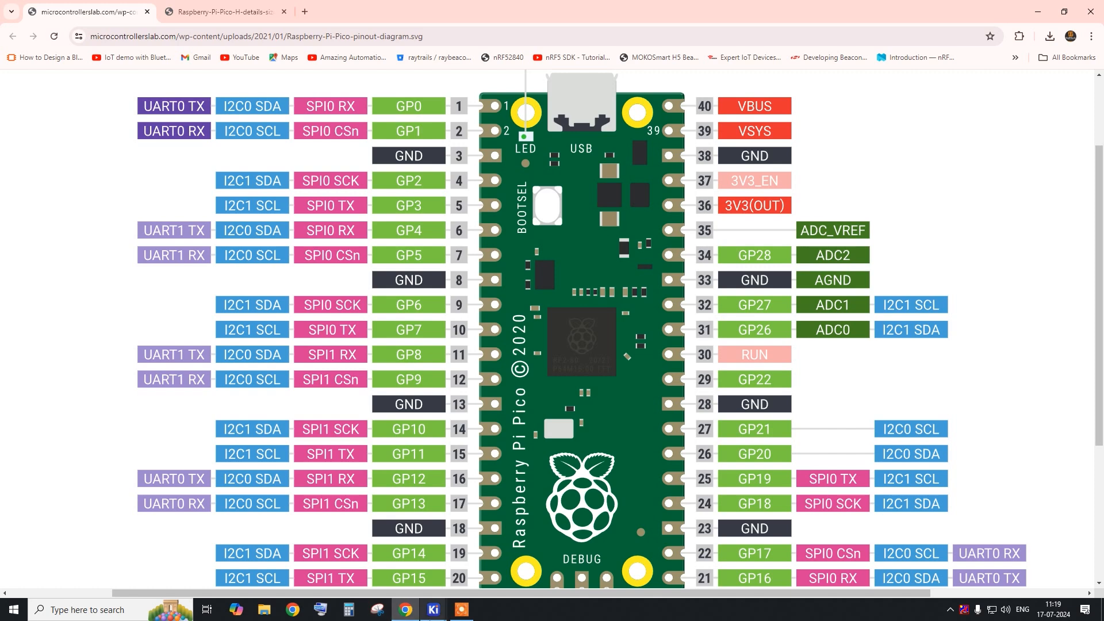
click(434, 610)
click(494, 552)
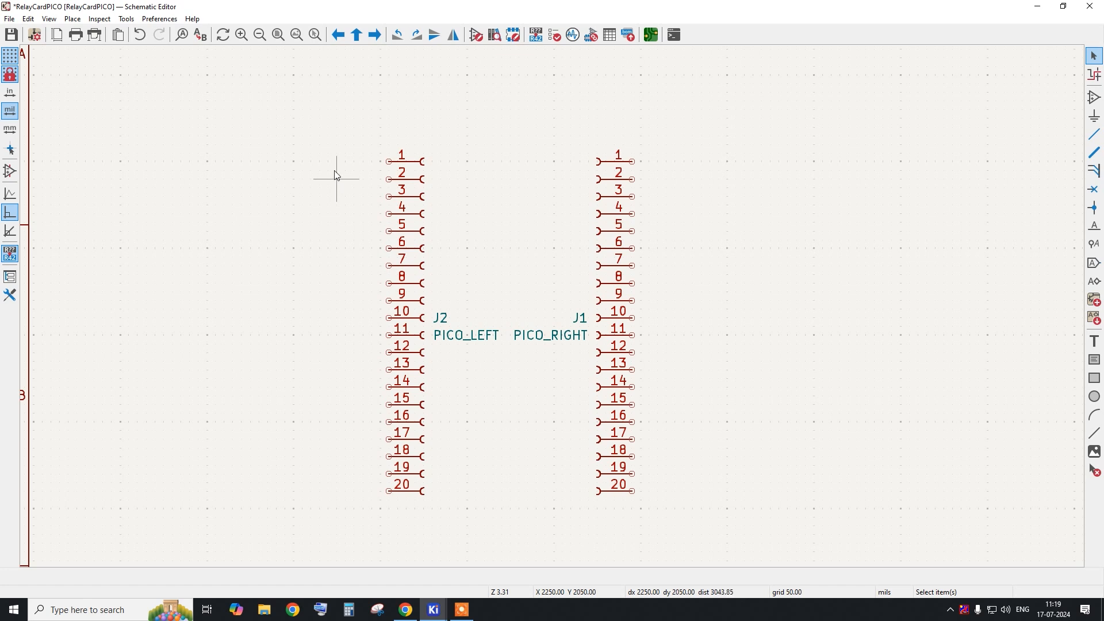
Duplicate the PICO_LEFT socket J2 to its left and mirror the copy horizontally so its pins face J2.
drag(328, 141, 490, 521)
key(ctrl+d)
click(296, 324)
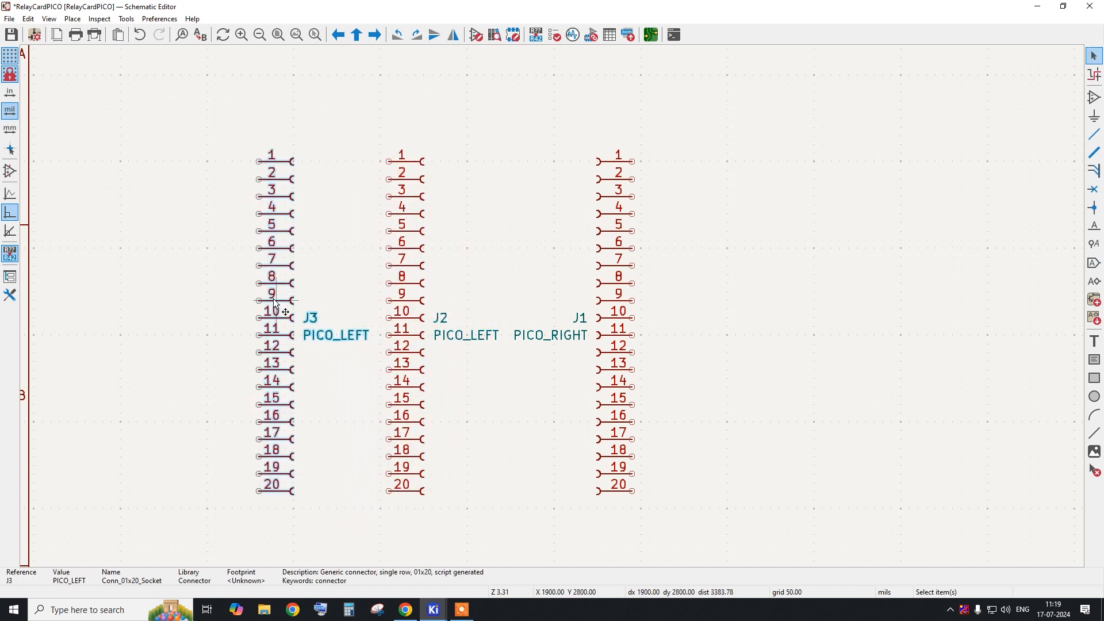
right_click(274, 299)
mouse_move(345, 286)
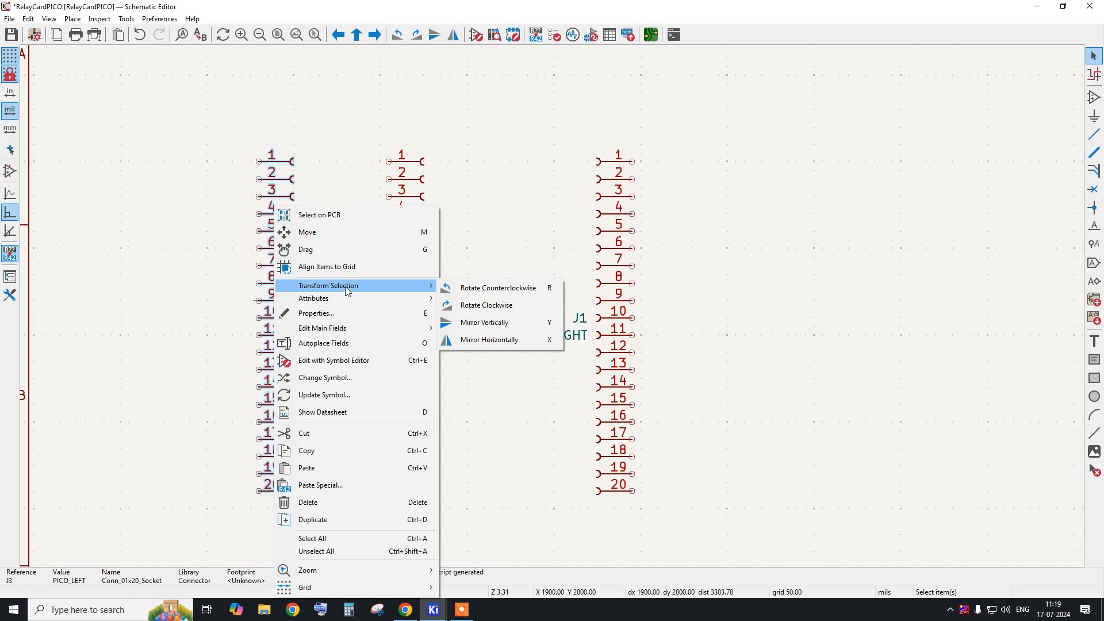
click(493, 345)
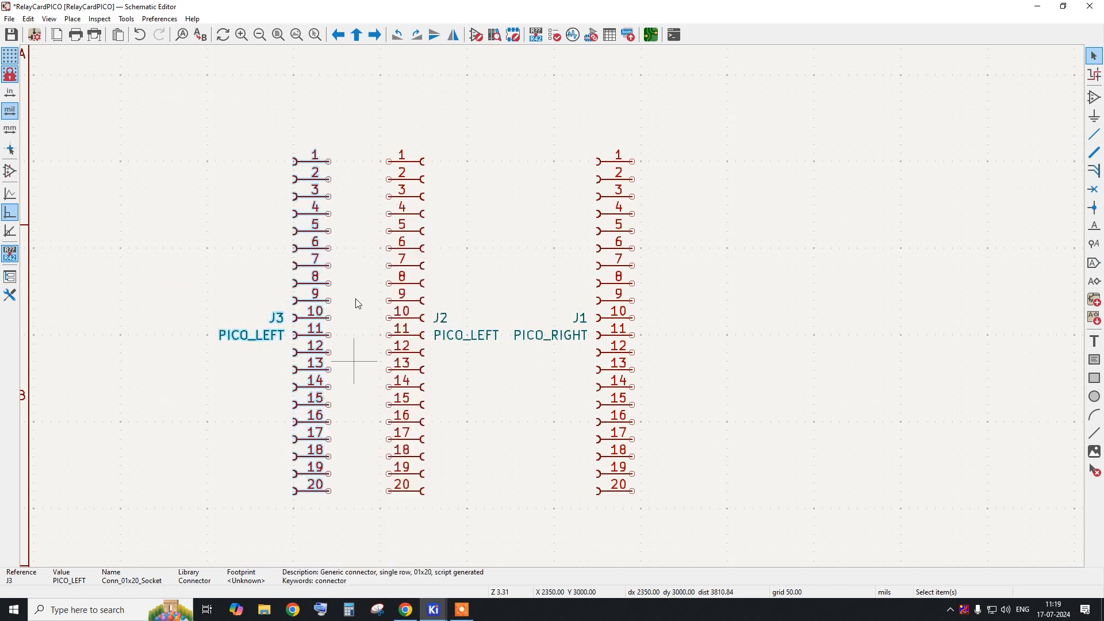
Duplicate the PICO_LEFT socket J2 and place the copy to the right of J1, level with it and with its pins facing J1.
drag(364, 118, 518, 549)
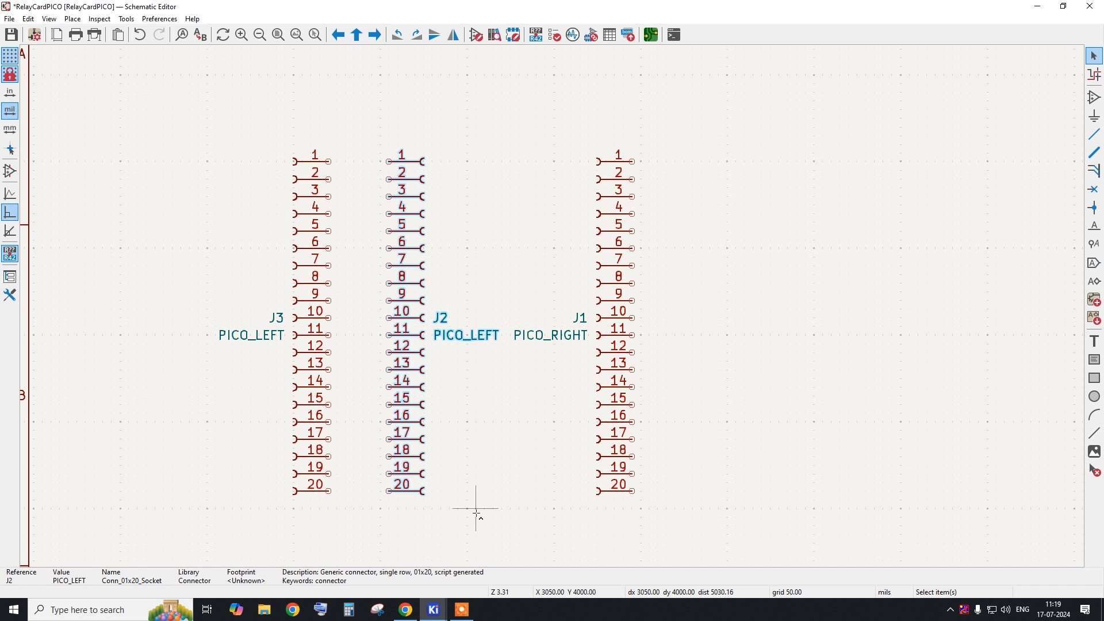
key(ctrl+d)
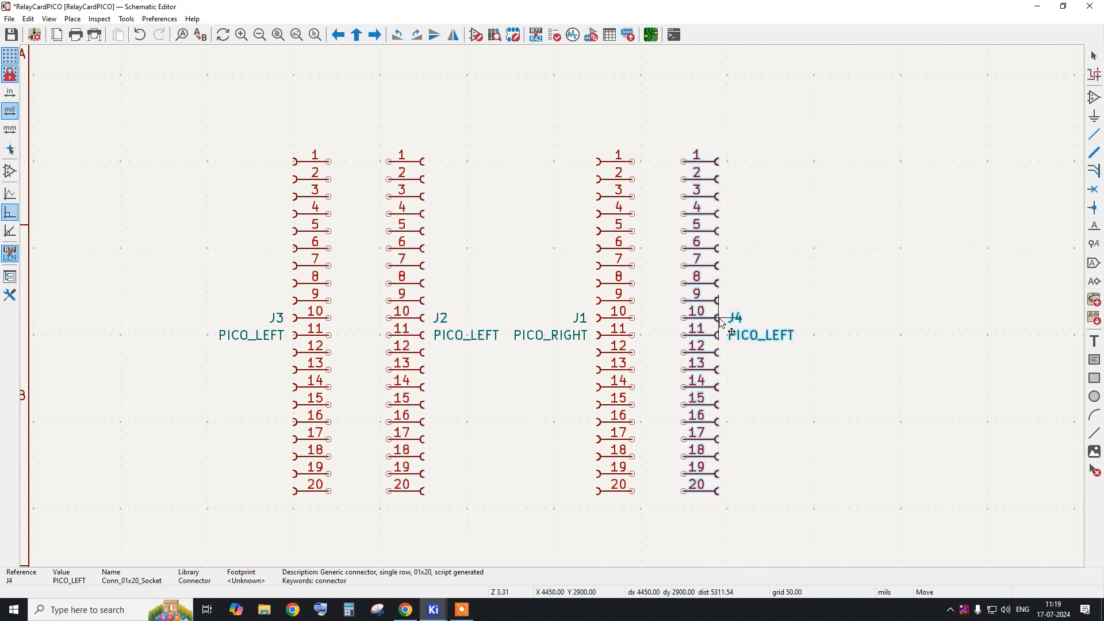
click(723, 323)
drag(366, 113, 657, 542)
drag(192, 108, 386, 520)
drag(659, 132, 907, 536)
drag(708, 425, 716, 425)
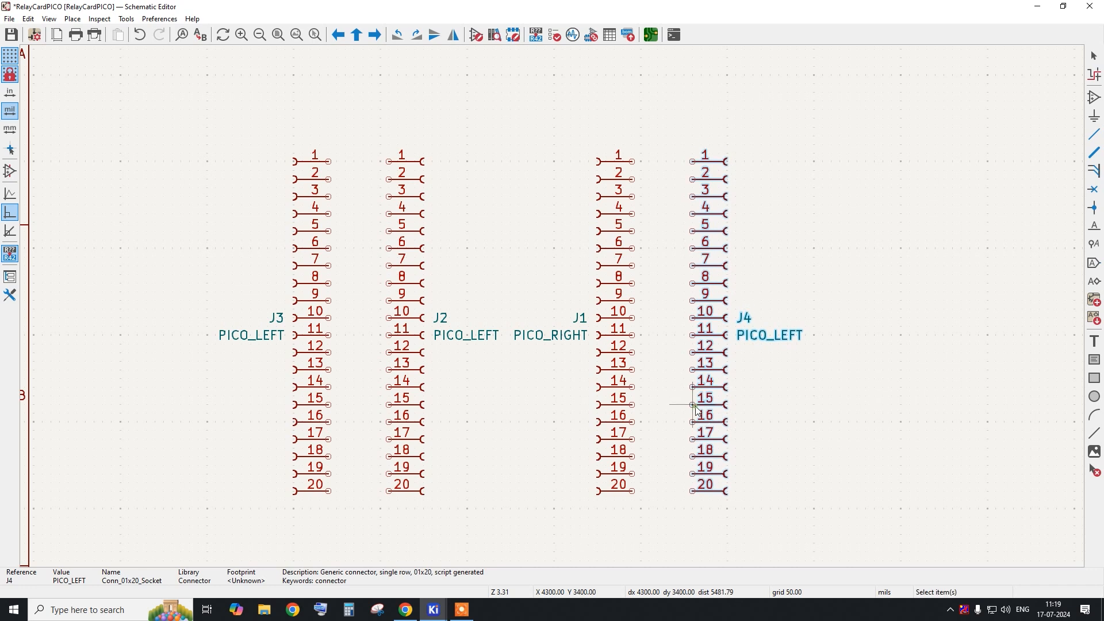
click(660, 323)
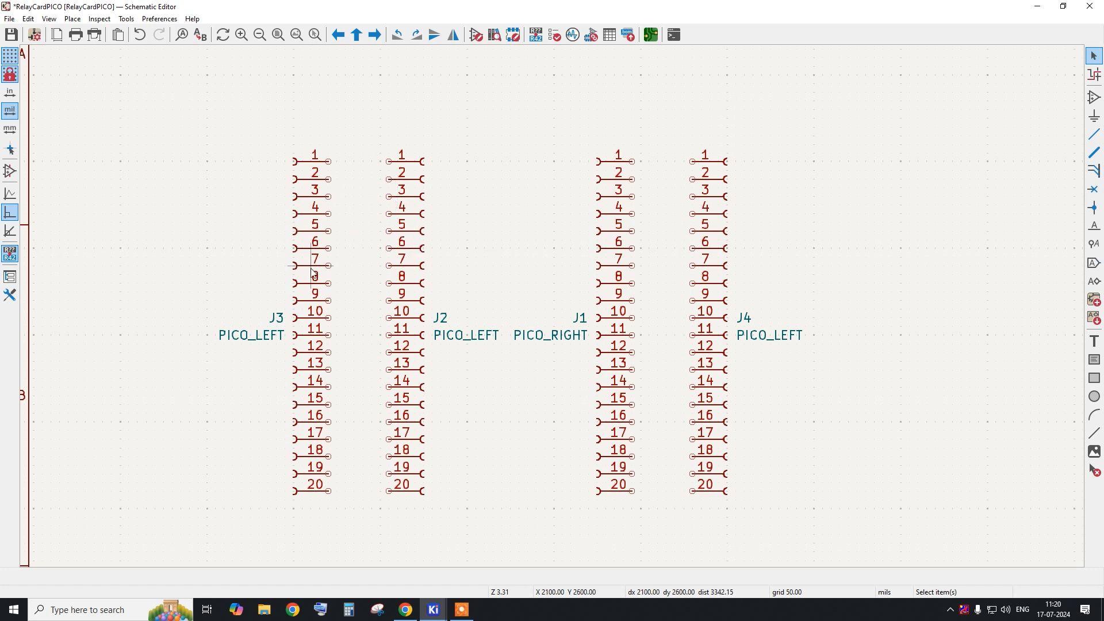
Wire pins 1 to 5 of socket J3 straight across to the matching pins of J2.
key(w)
click(389, 161)
key(Escape)
key(w)
click(389, 180)
key(Escape)
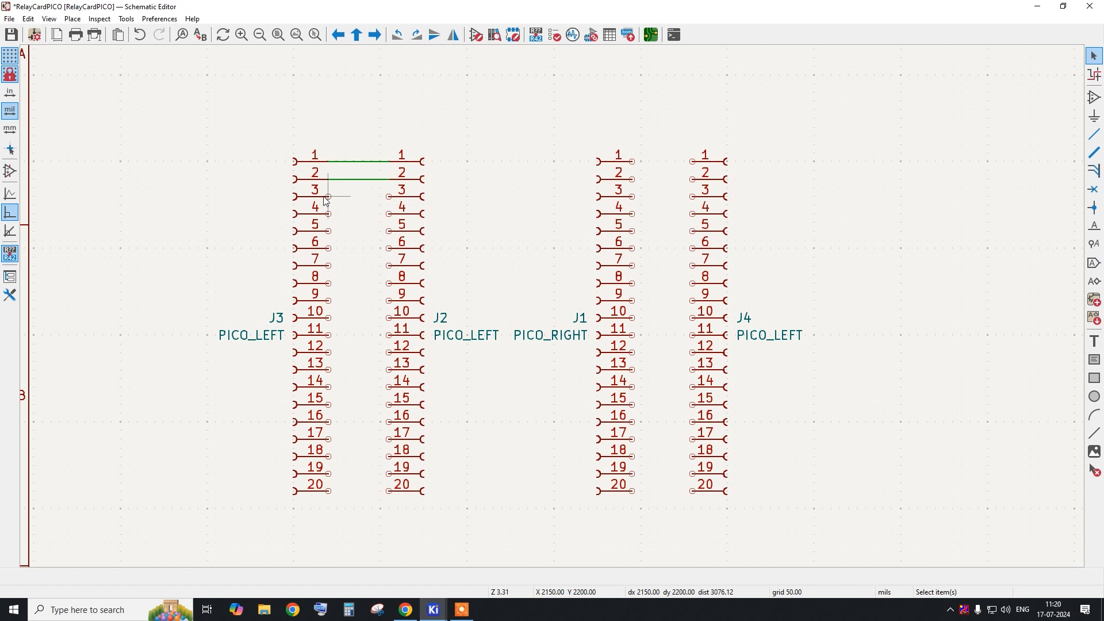
key(w)
click(390, 196)
key(Escape)
key(w)
click(389, 213)
key(Escape)
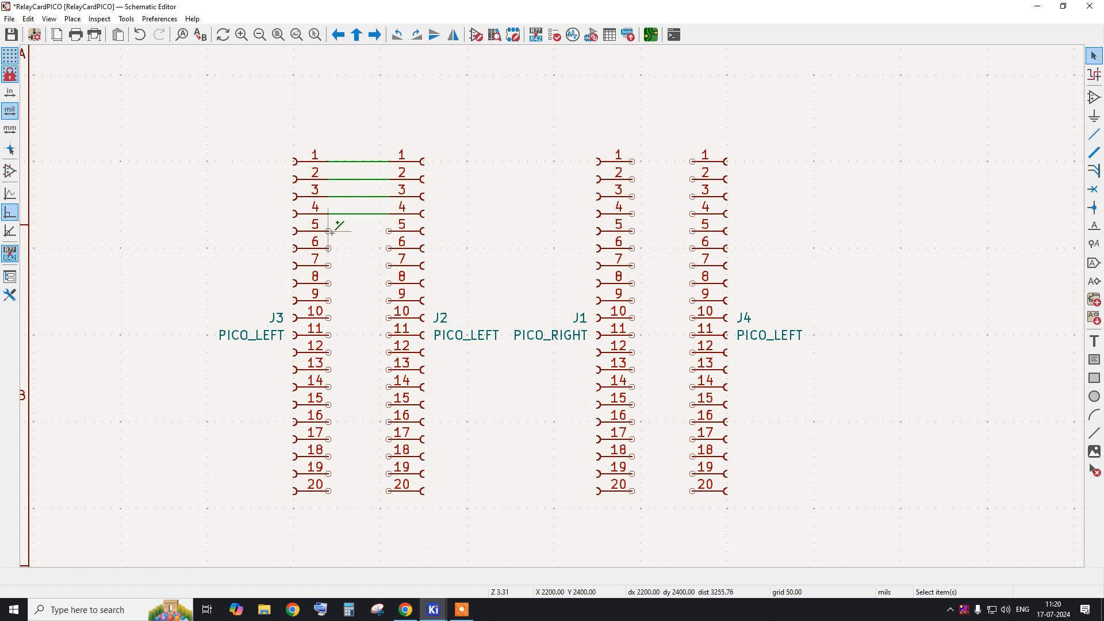
key(w)
click(389, 231)
key(Escape)
Repeat the last wire down the rows to connect pins 6 to 20 of J3 and J2.
key(Insert)
key(Insert)
key(Insert)
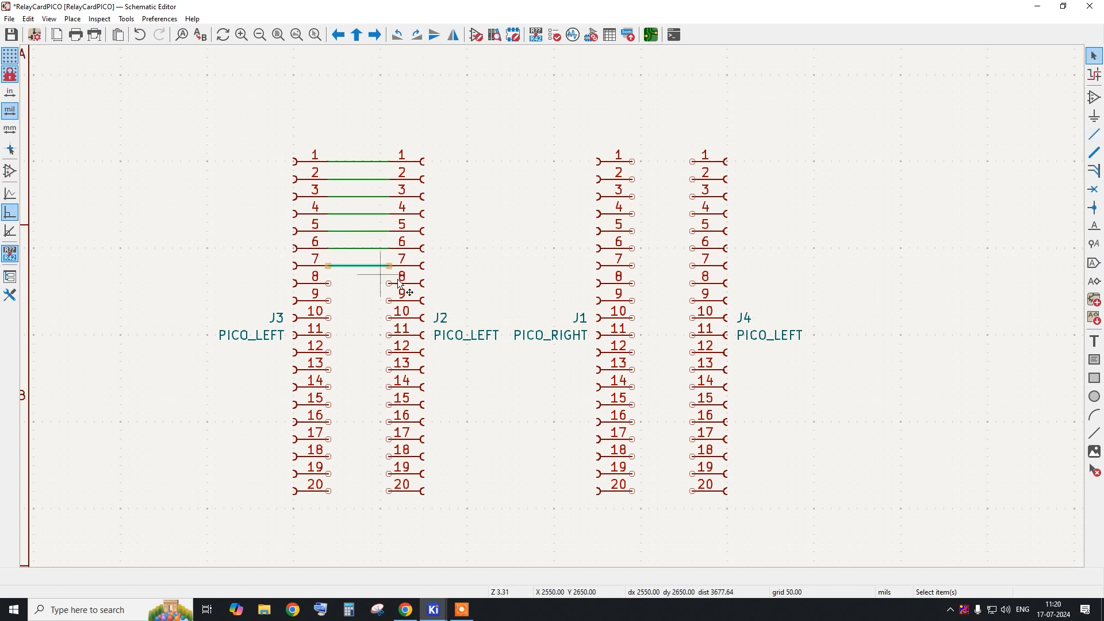
key(Insert)
key(Insert)
key(Insert)
key(Insert)
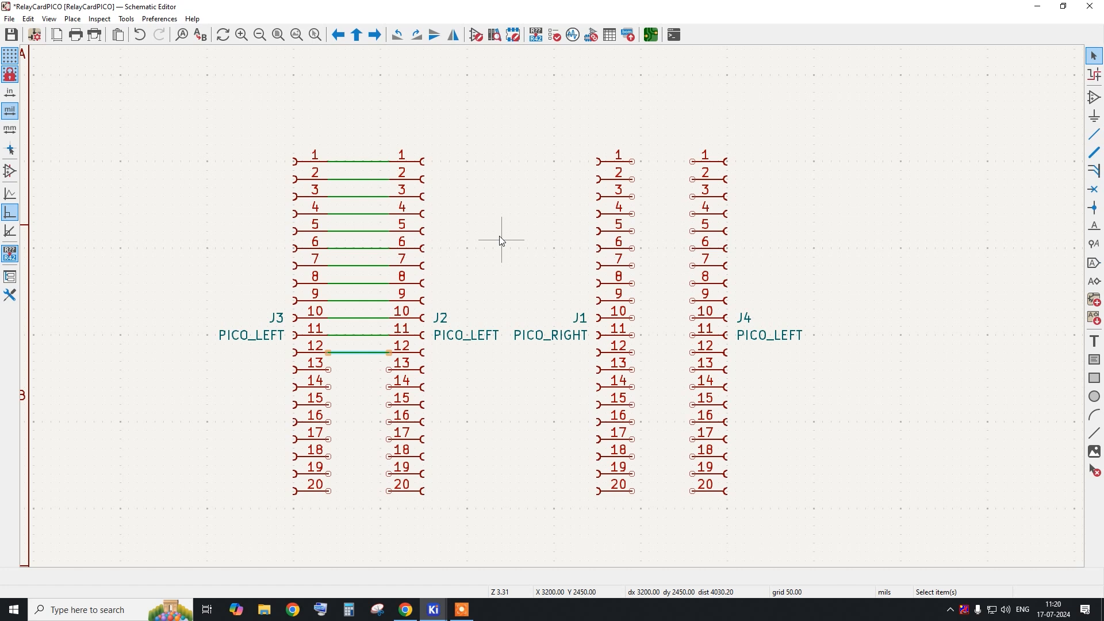
key(Insert)
key(Insert)
key(Insert)
key(Insert)
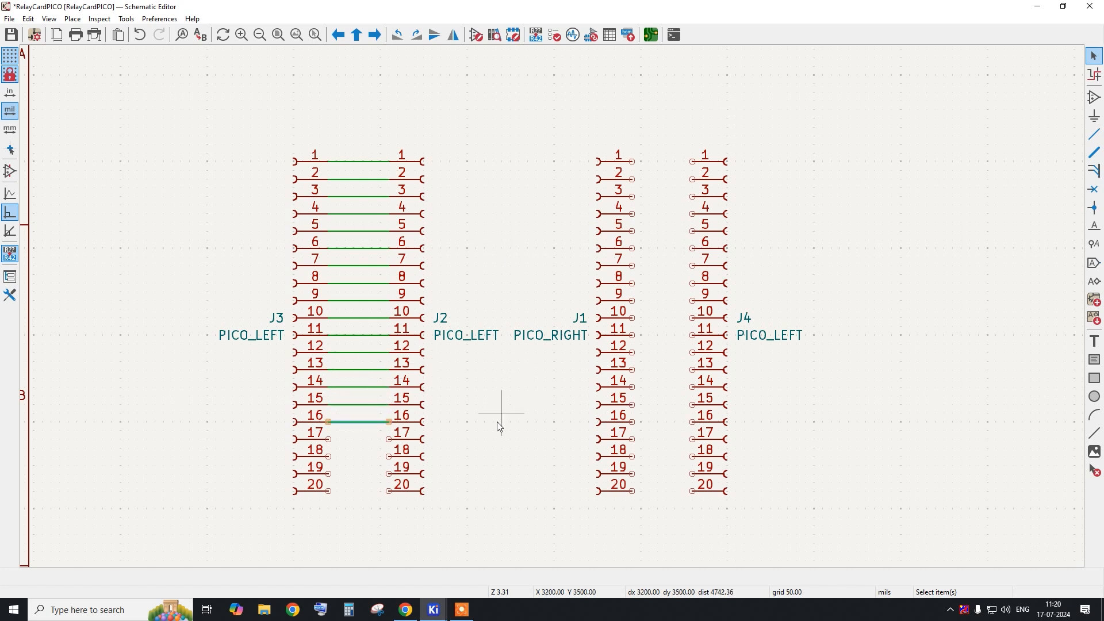
key(Insert)
key(Insert)
key(Insert)
key(Insert)
click(468, 419)
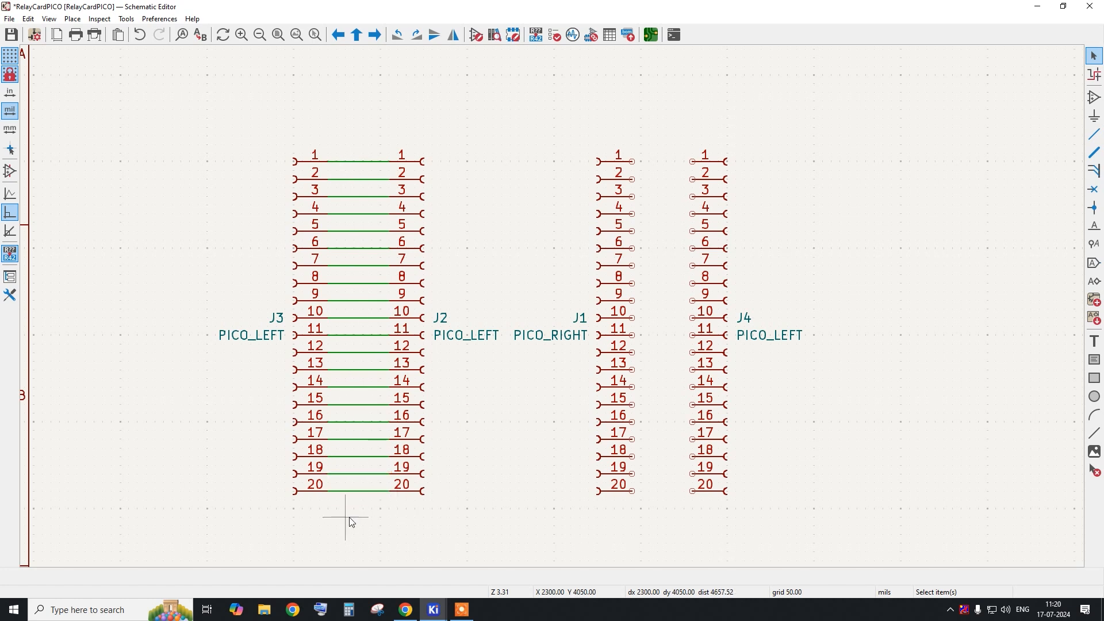
Wire pins 1 to 20 of socket J1 to the matching pins of J4, repeating the first wire down the rows.
click(1094, 134)
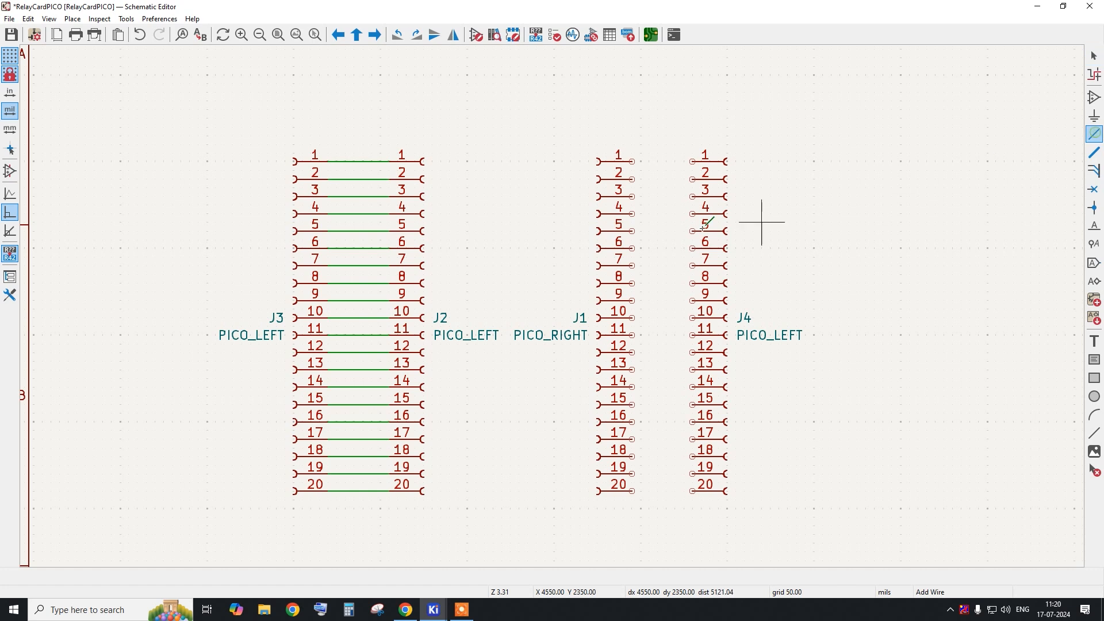
click(632, 162)
click(691, 162)
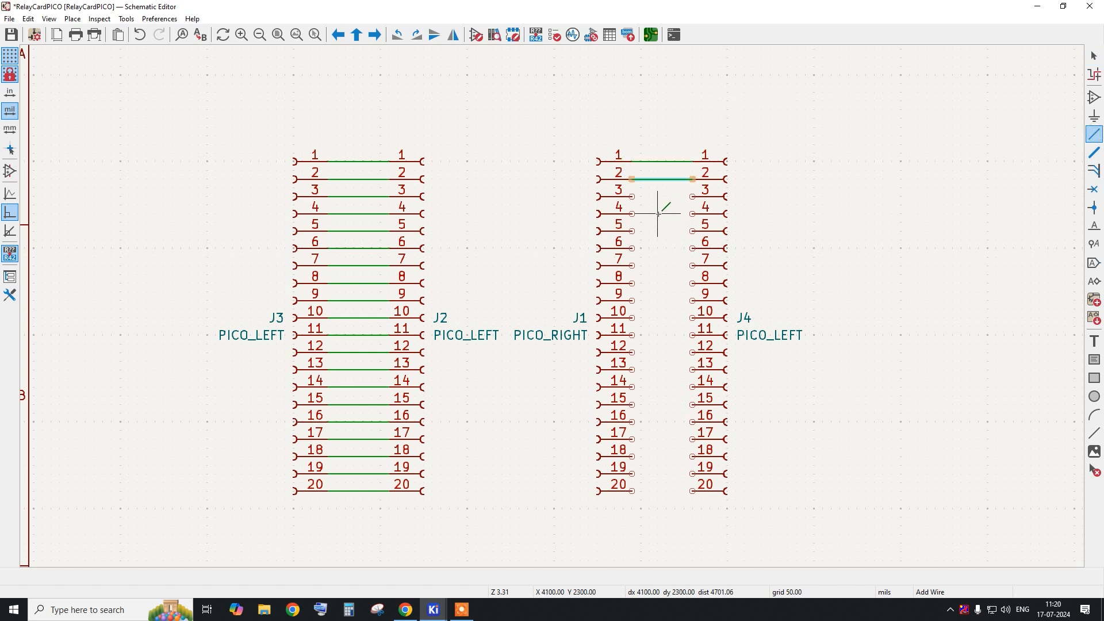
key(Insert)
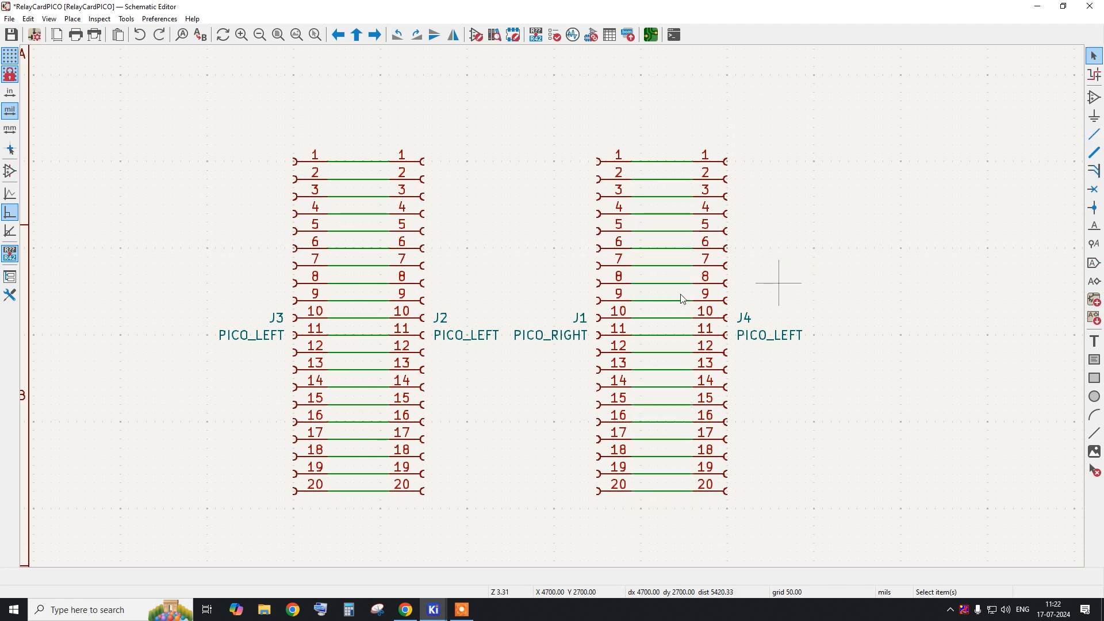
drag(228, 93, 838, 431)
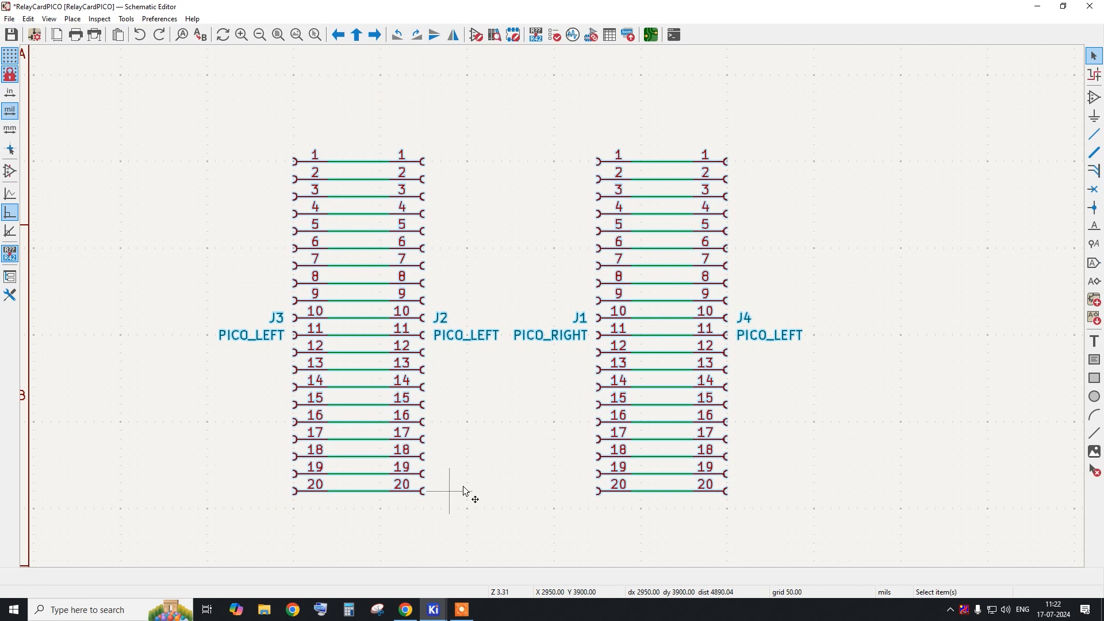
drag(352, 123, 657, 516)
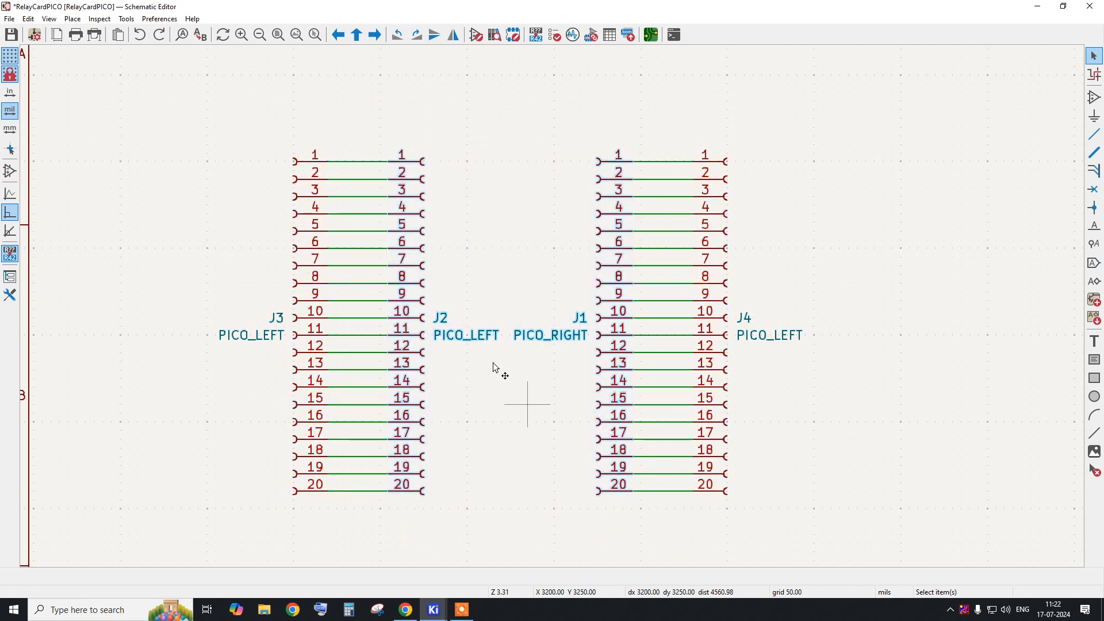
drag(255, 124, 362, 552)
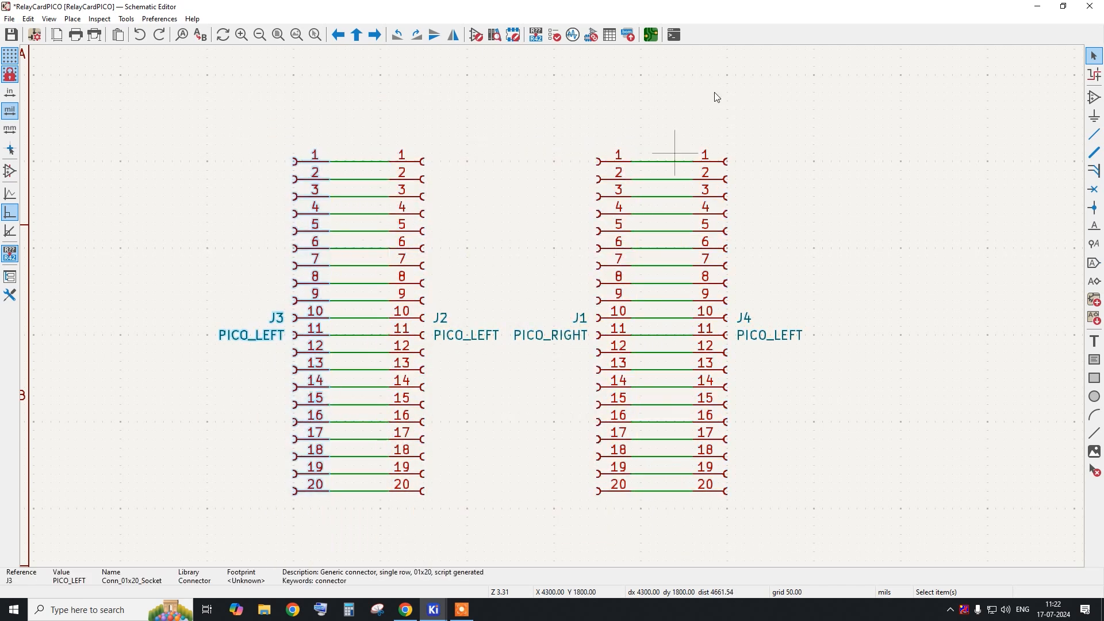
drag(678, 117, 770, 517)
click(771, 522)
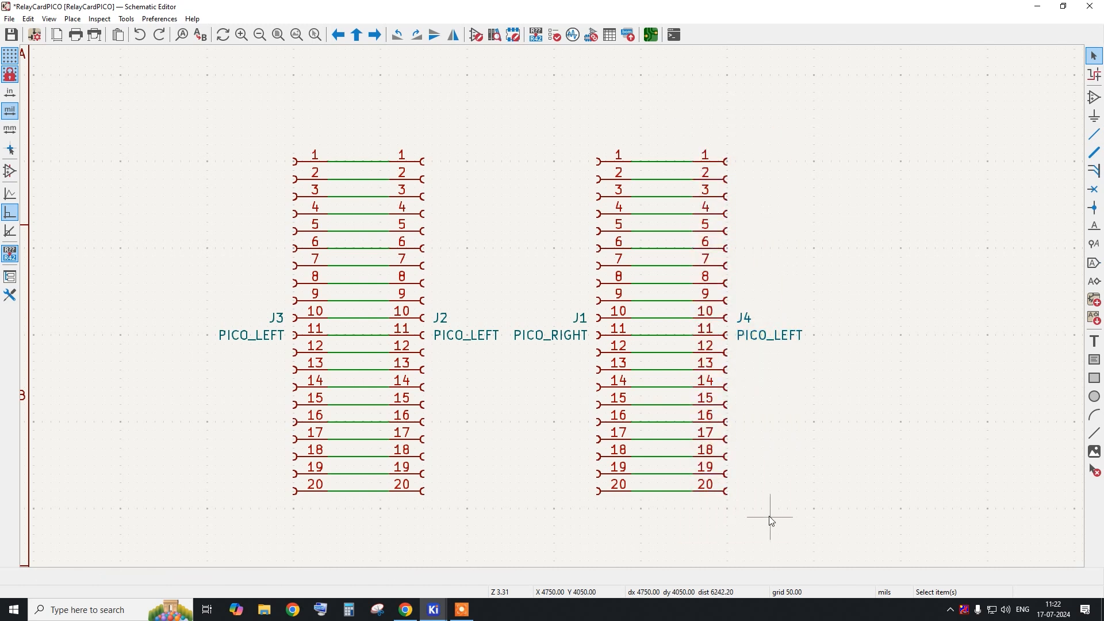
Switch to the browser and examine the GND and supply pins on both sides of the Raspberry Pi Pico pinout diagram.
scroll(486, 296, down, 1)
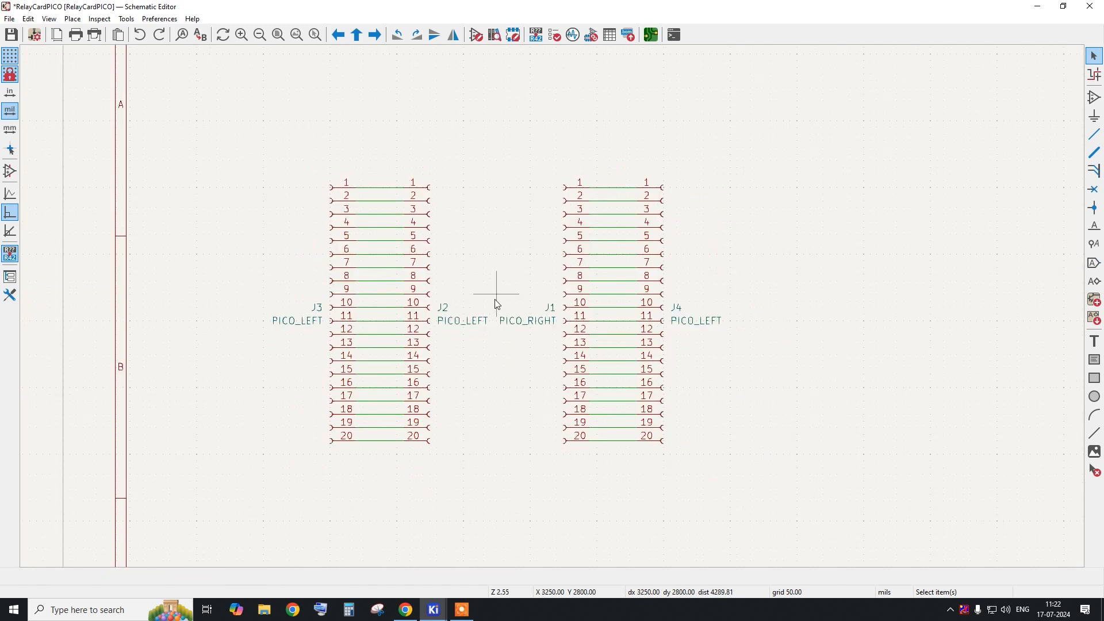
click(406, 609)
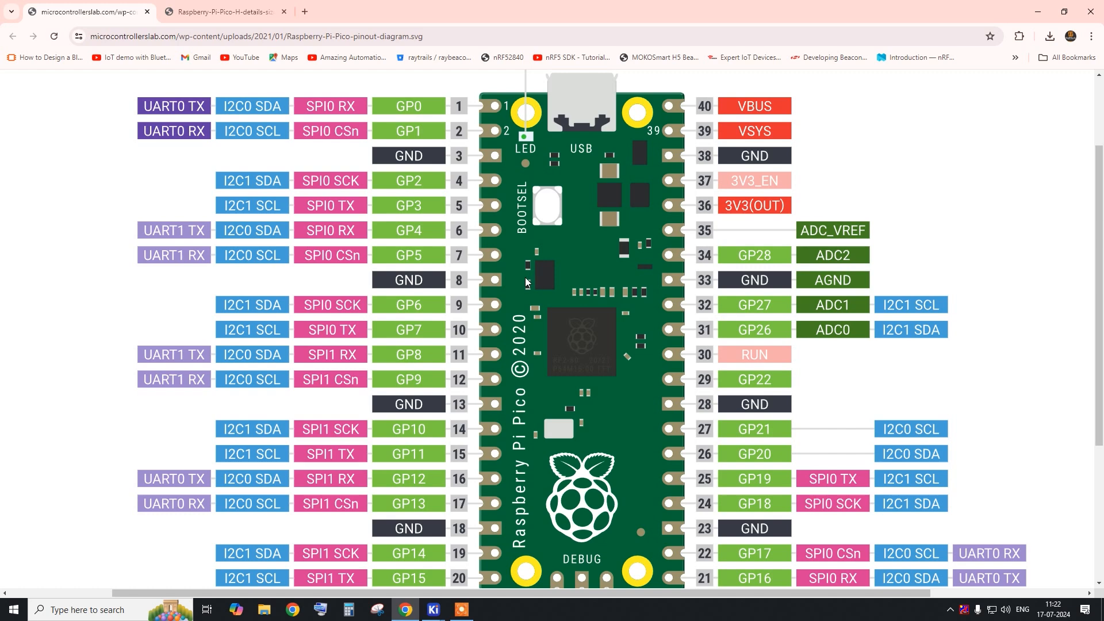
scroll(433, 439, down, 2)
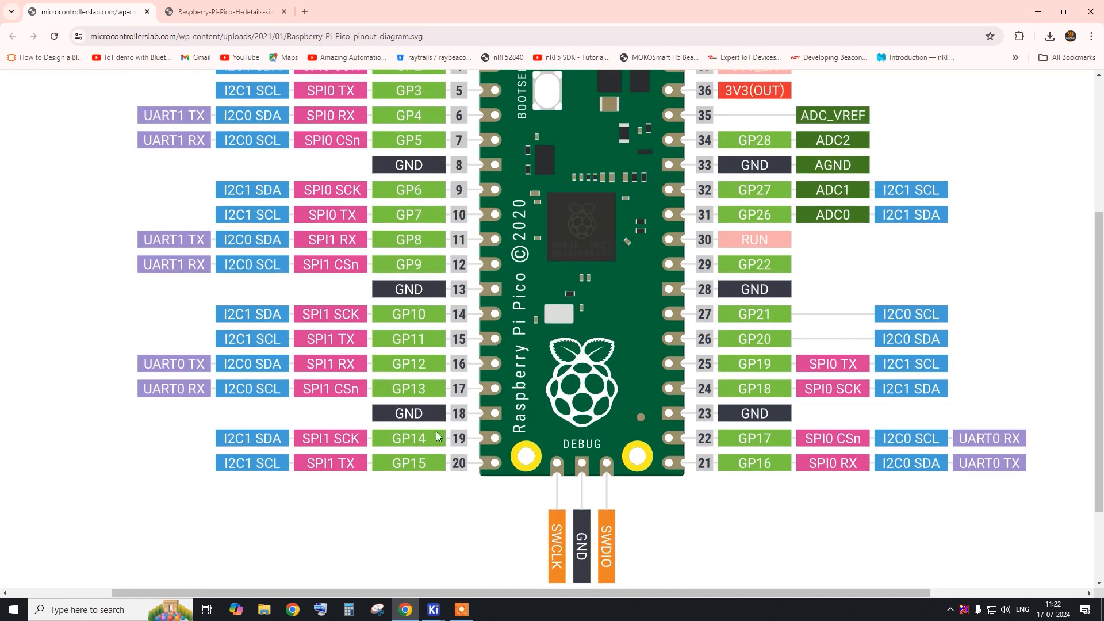
scroll(750, 423, up, 2)
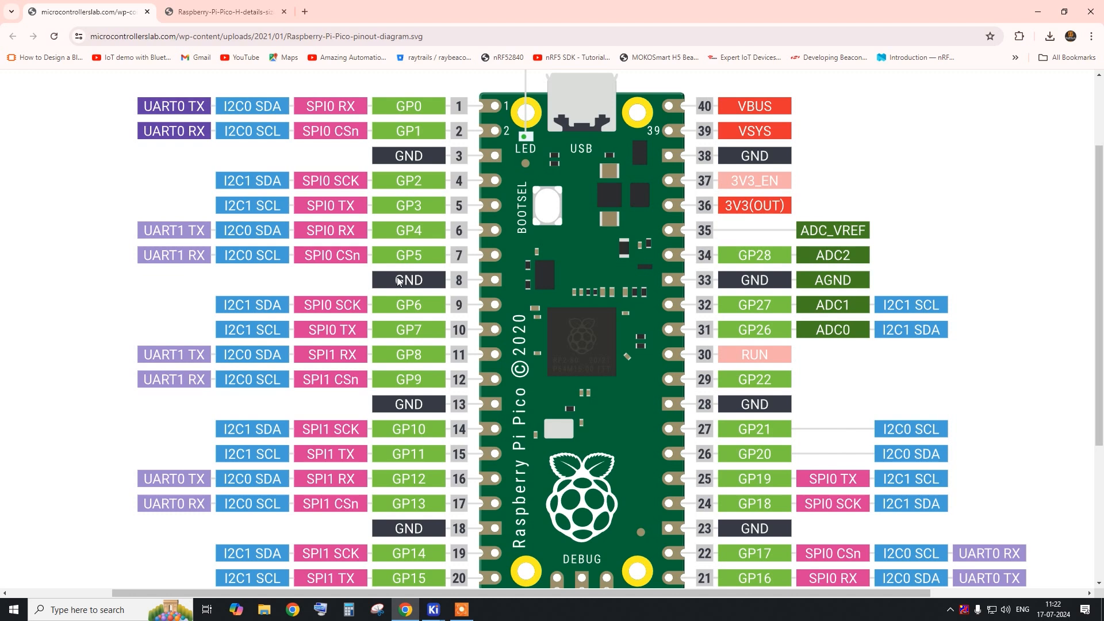
scroll(403, 427, down, 1)
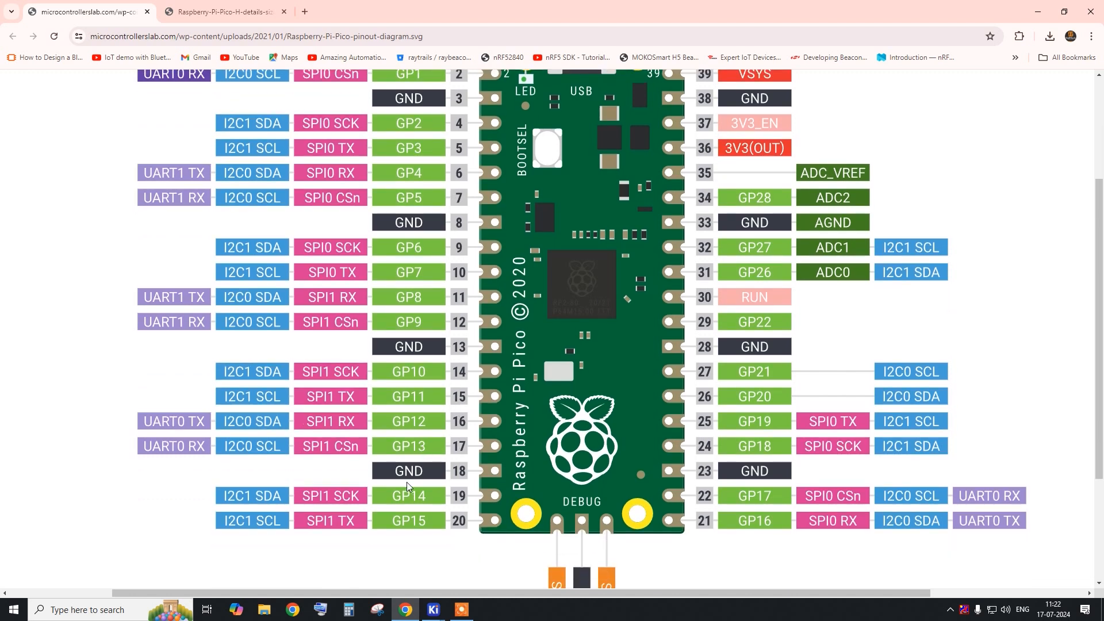
scroll(500, 496, up, 1)
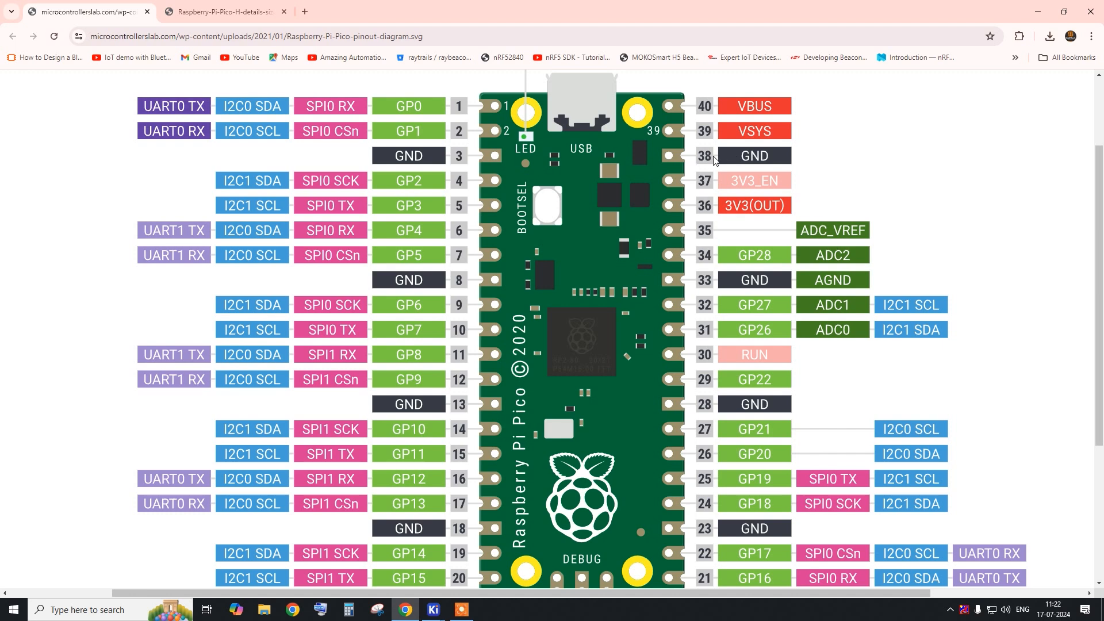
scroll(547, 298, down, 2)
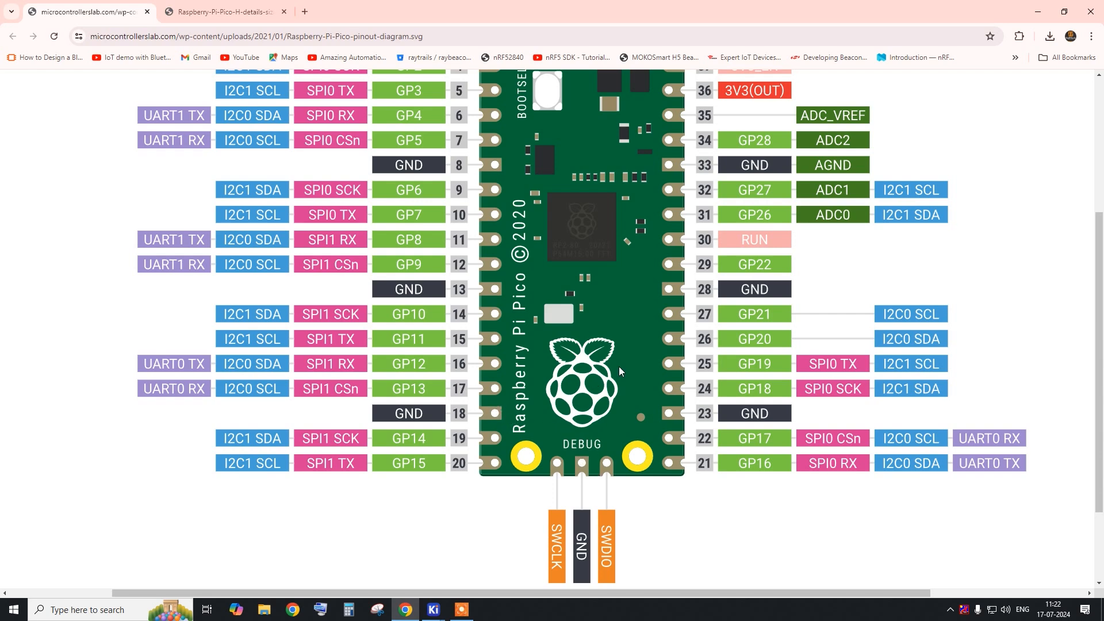
click(1039, 10)
scroll(440, 280, up, 2)
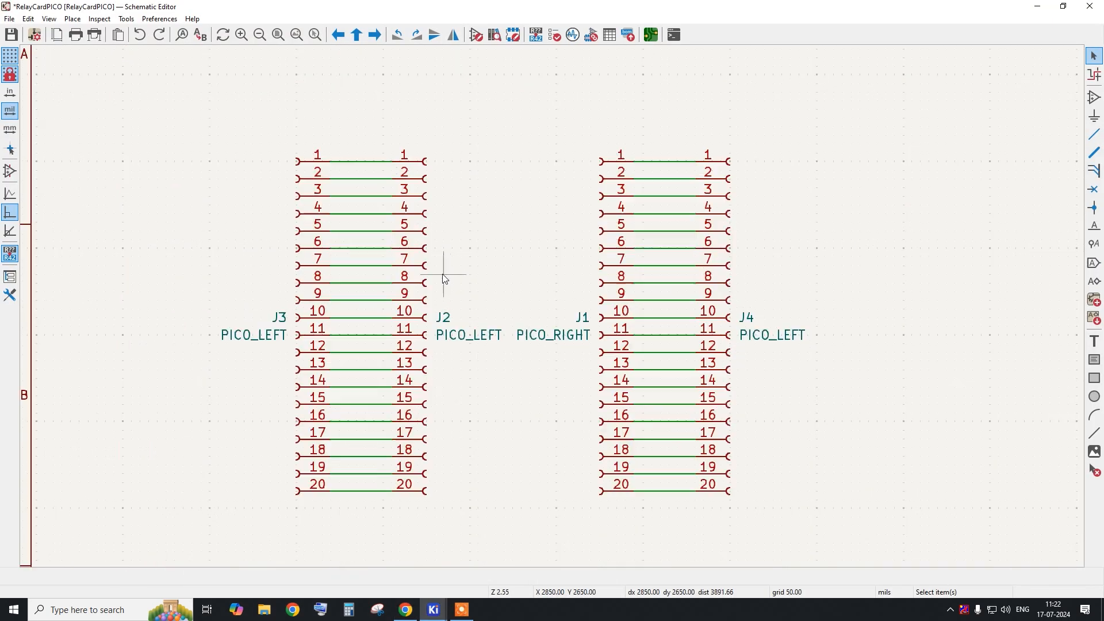
scroll(434, 281, down, 1)
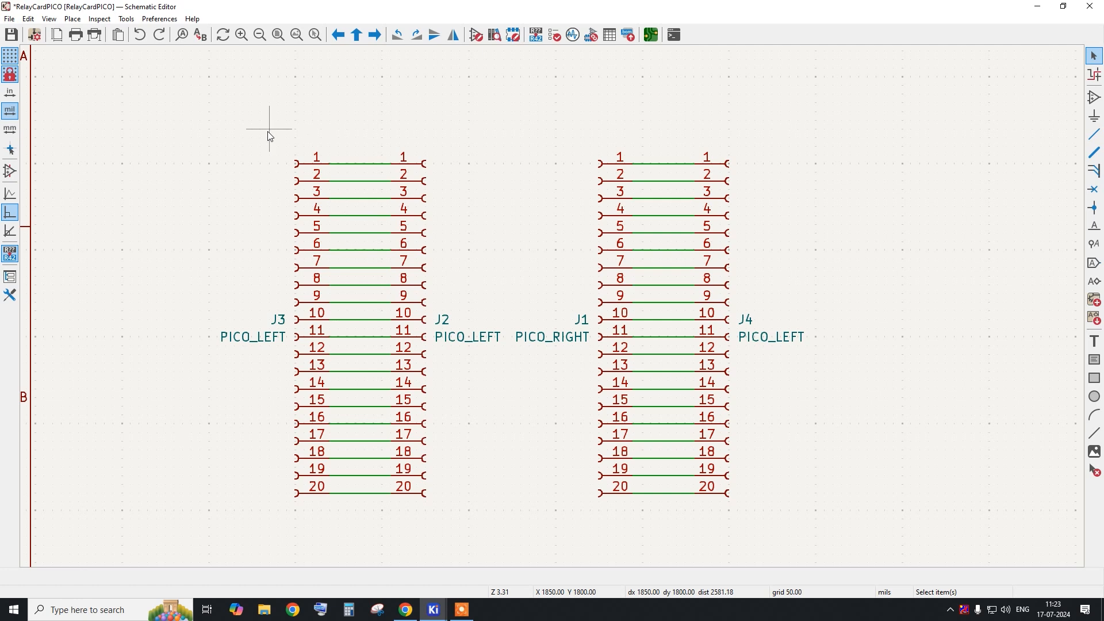
drag(268, 132, 764, 522)
click(525, 419)
drag(240, 102, 772, 540)
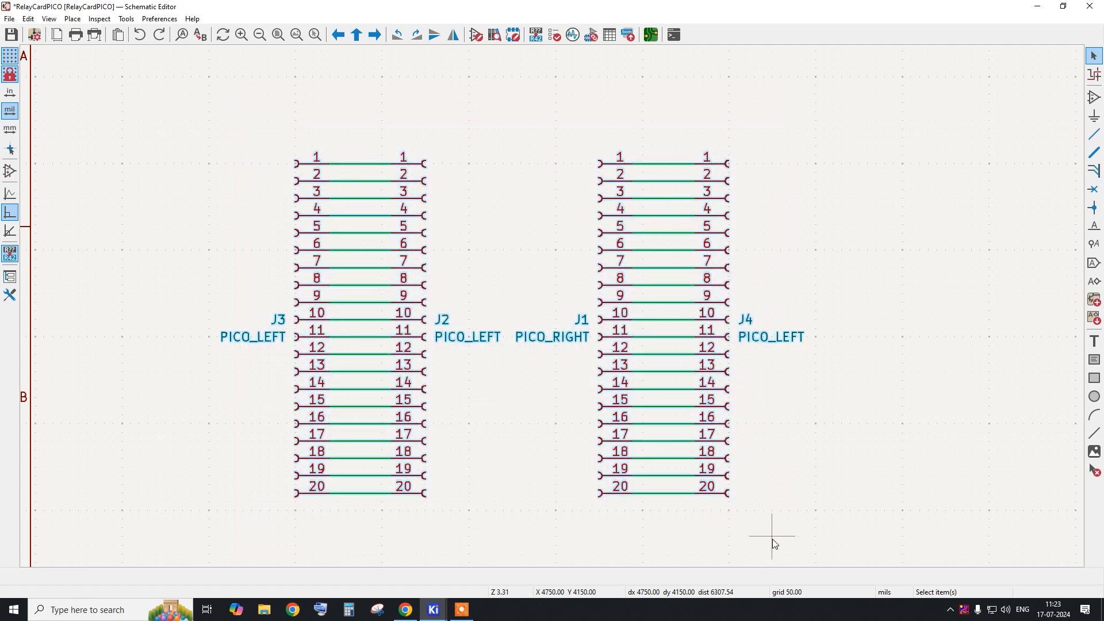
drag(278, 133, 754, 519)
click(753, 516)
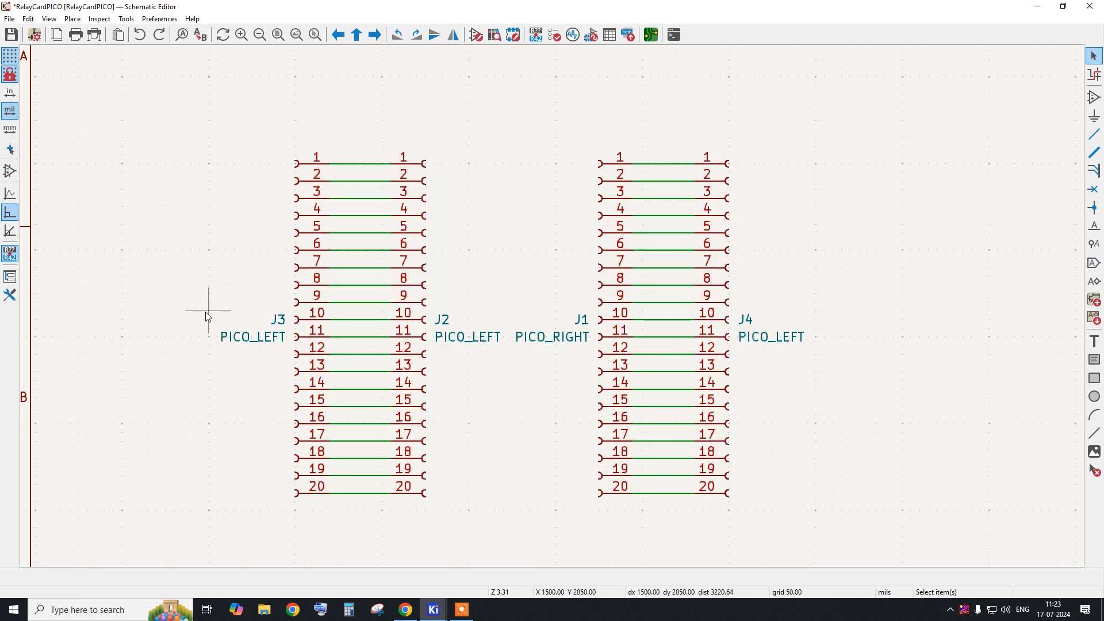
Search the symbol library for G5LE and choose the G5LE-1 relay for placement.
scroll(206, 312, down, 2)
scroll(208, 299, down, 2)
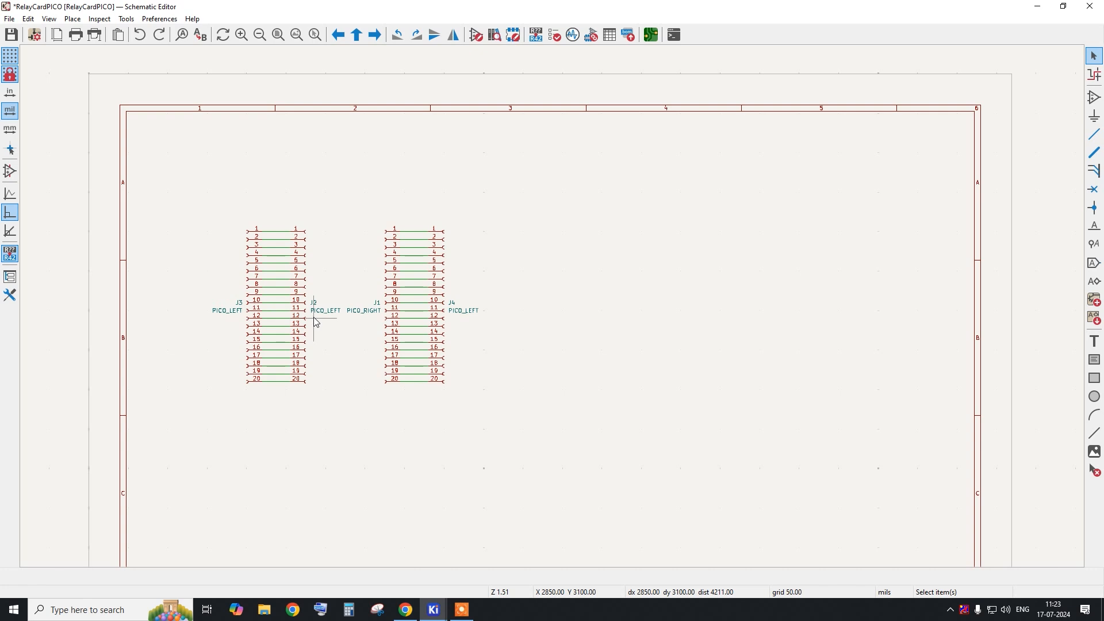
click(1094, 97)
click(706, 190)
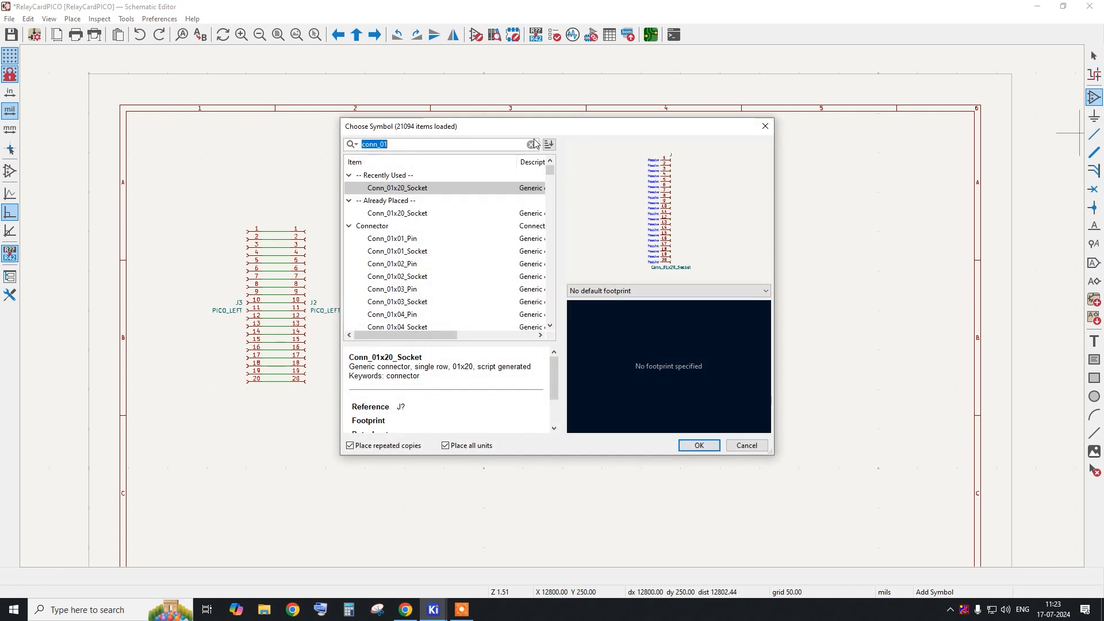
text(GSL)
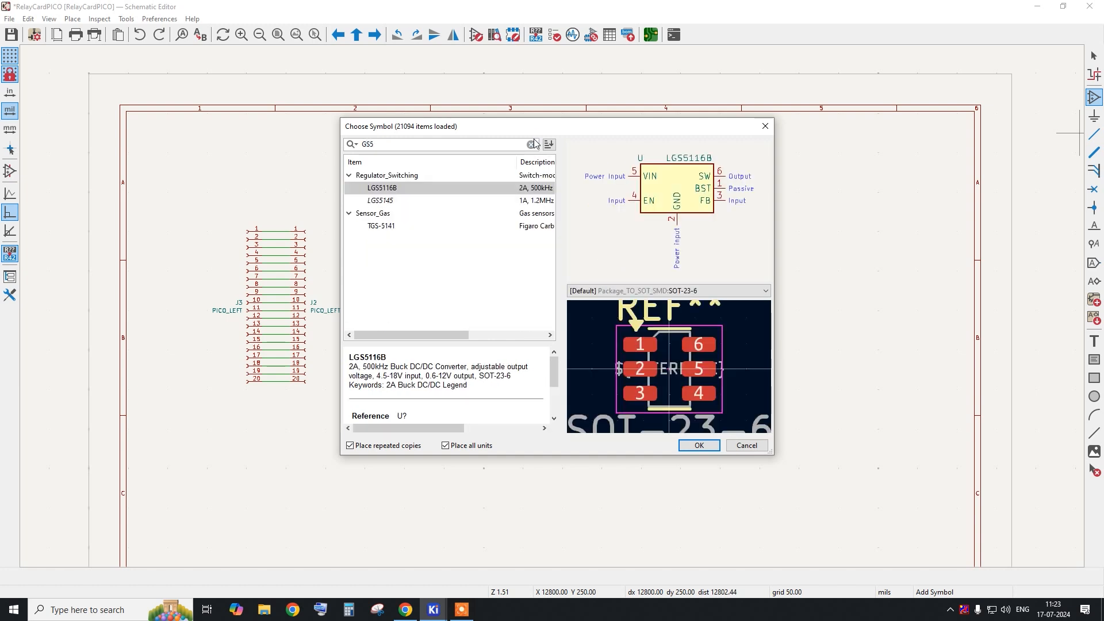
key(BackSpace)
key(BackSpace)
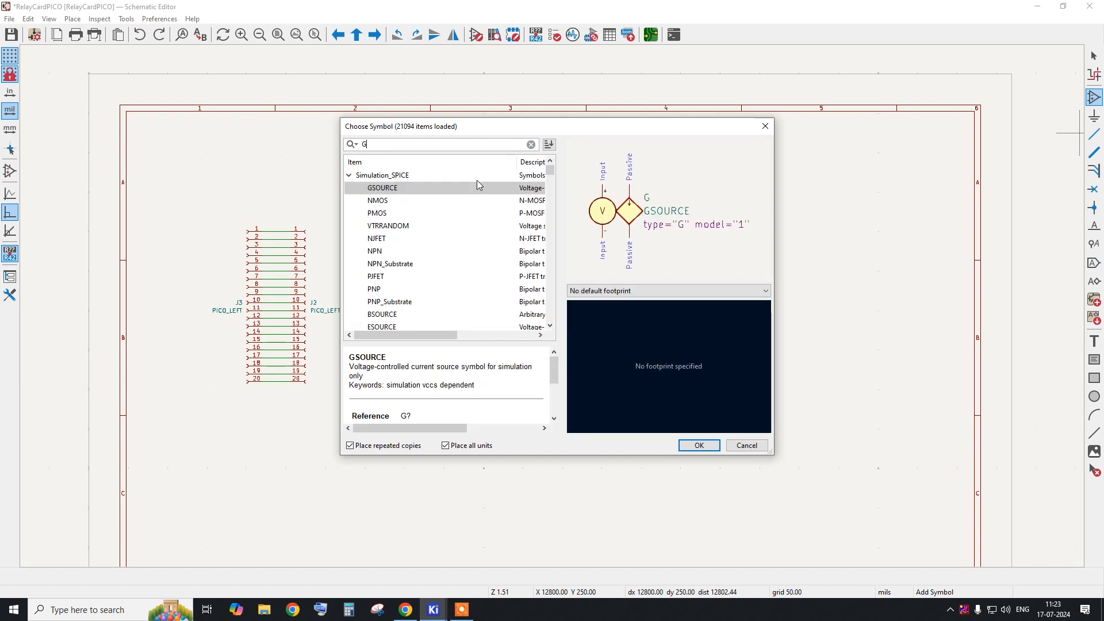
text(5LE)
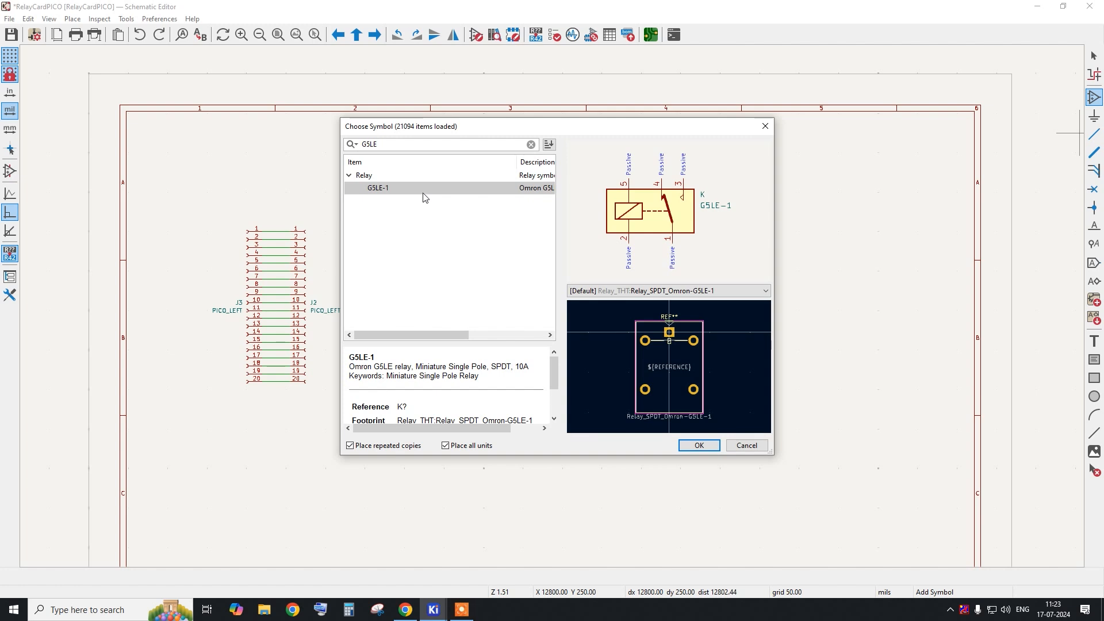
double_click(424, 190)
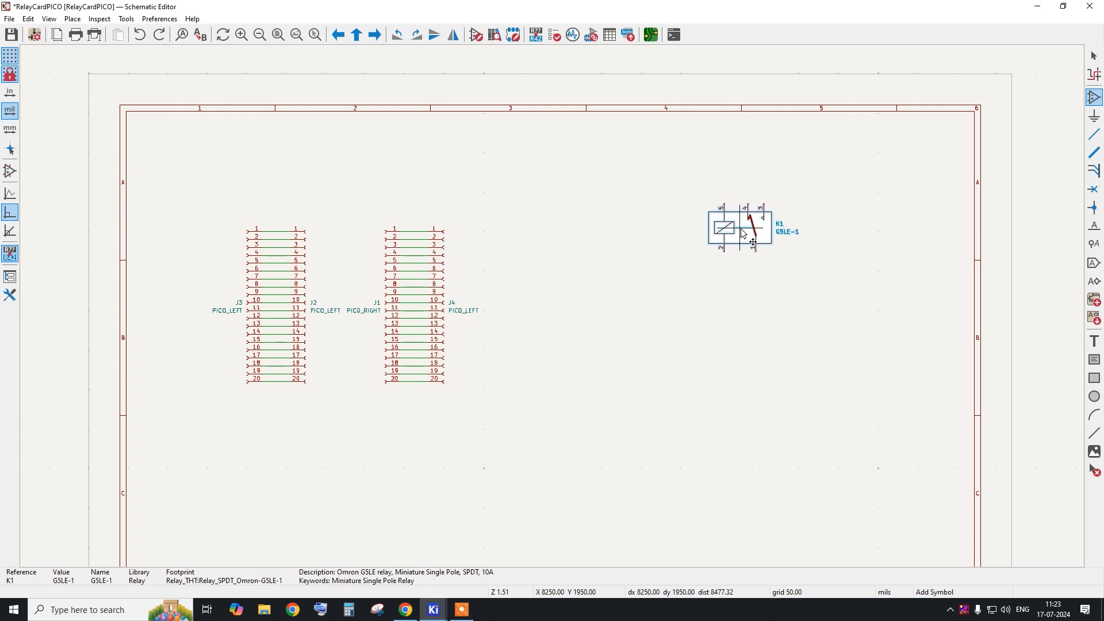
Rotate the G5LE-1 relay to put its coil above the contacts, and place three in a vertical column right of the sockets.
key(r)
key(r)
key(r)
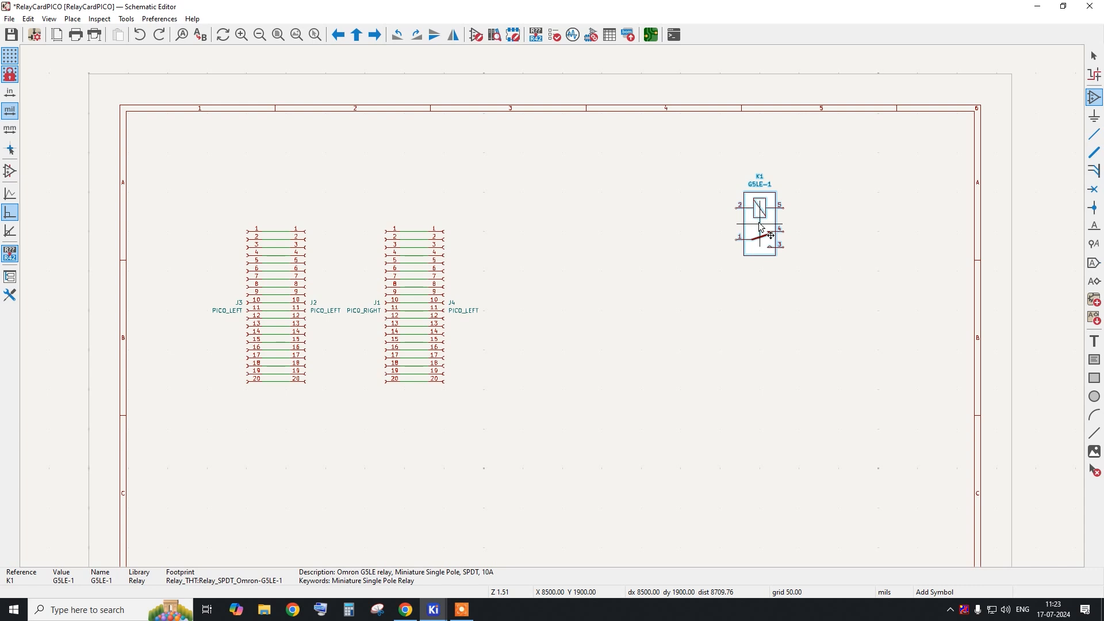
click(755, 225)
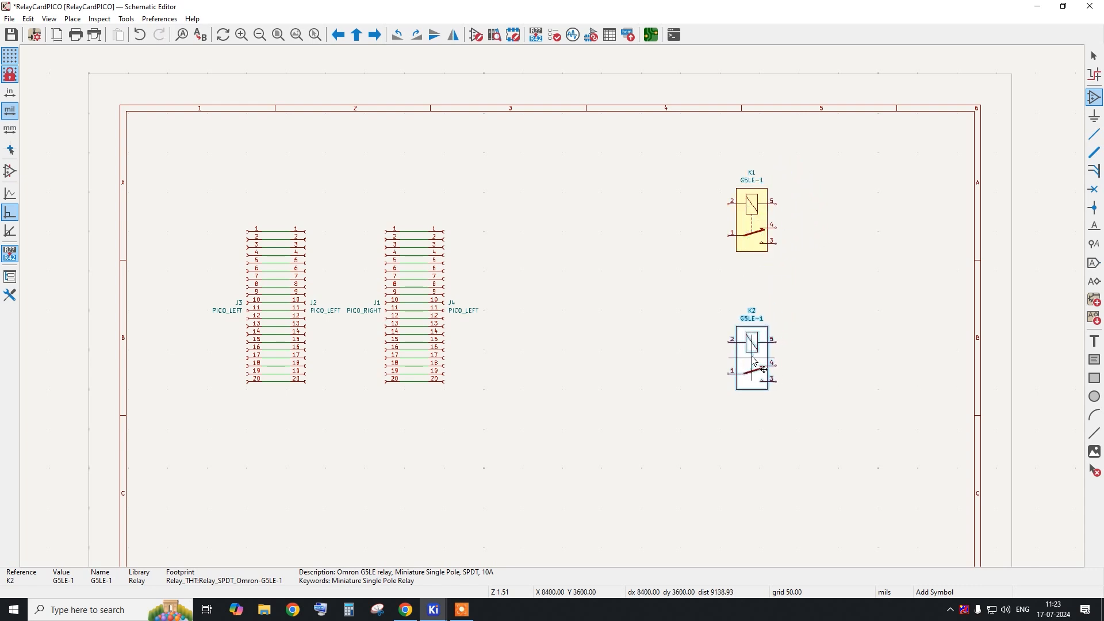
click(754, 360)
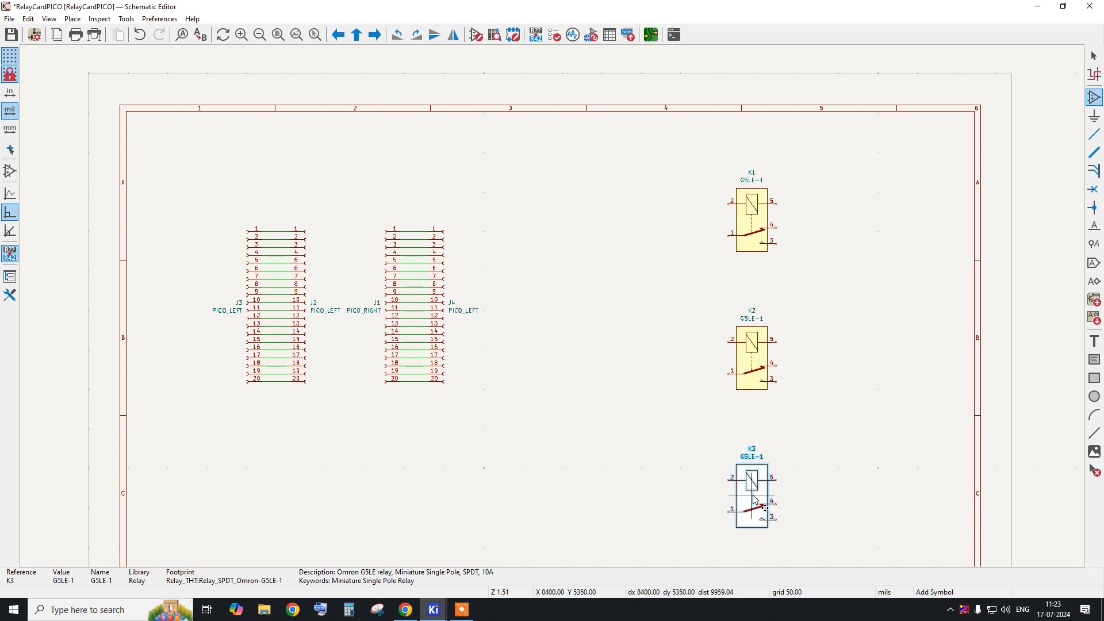
click(755, 498)
right_click(621, 334)
click(645, 343)
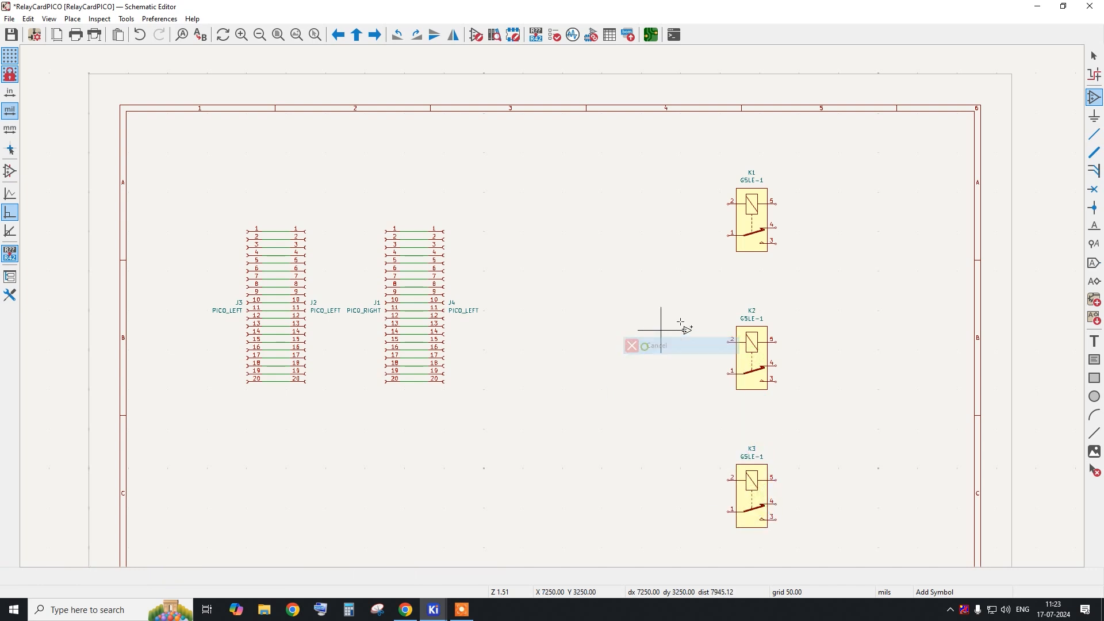
Place a Screw_Terminal_01x03 connector beside the contact pins 3 and 4 of each of the three relays.
click(751, 364)
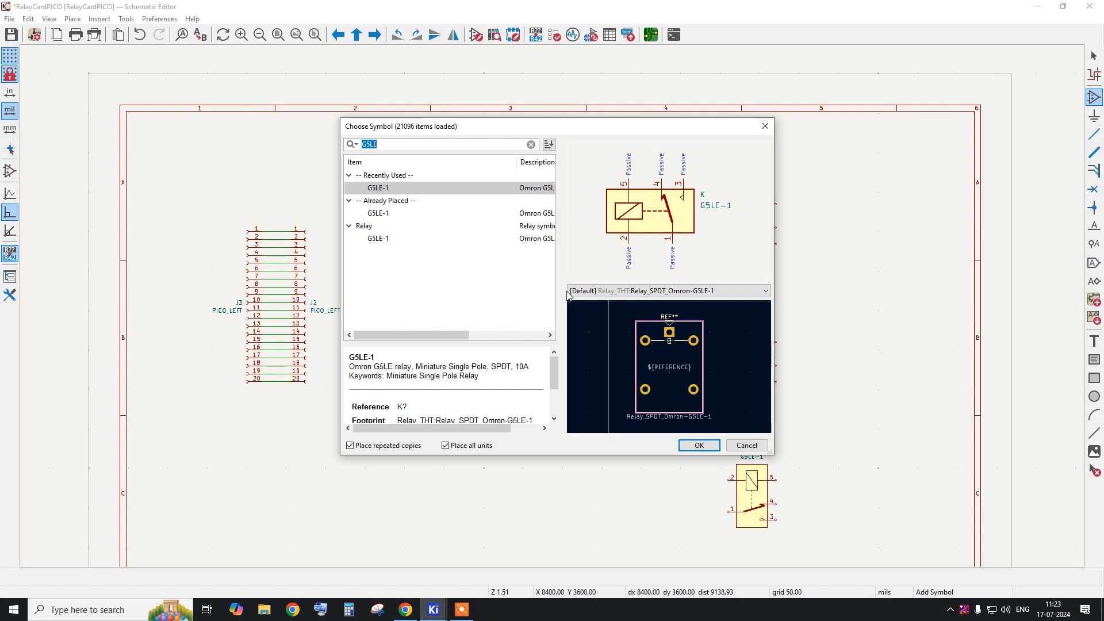
text(SCREW)
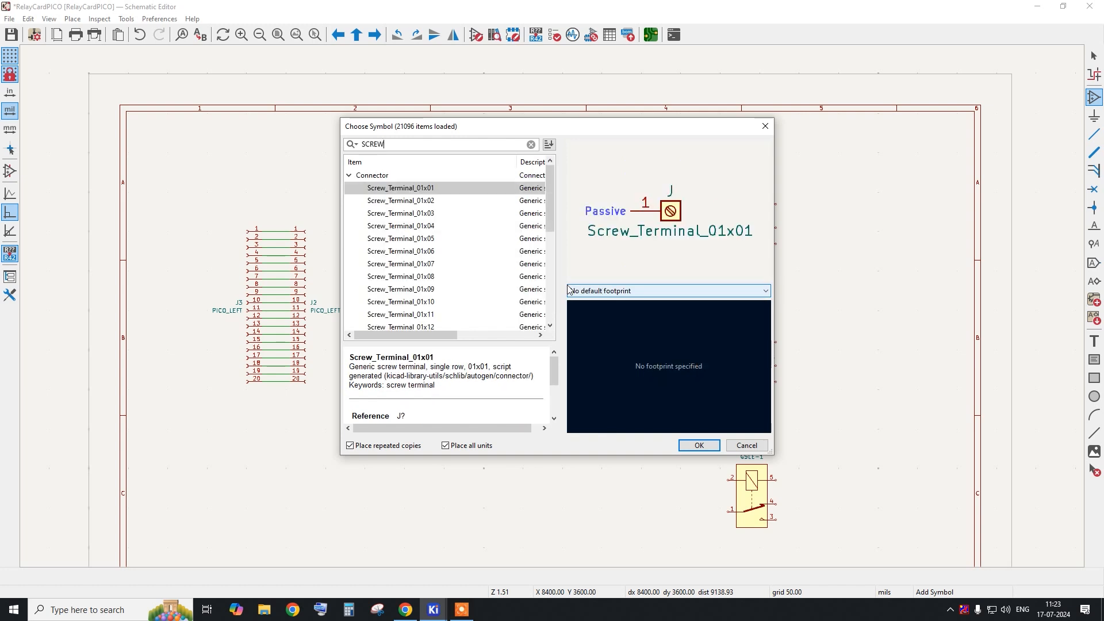
key(Down)
key(Down)
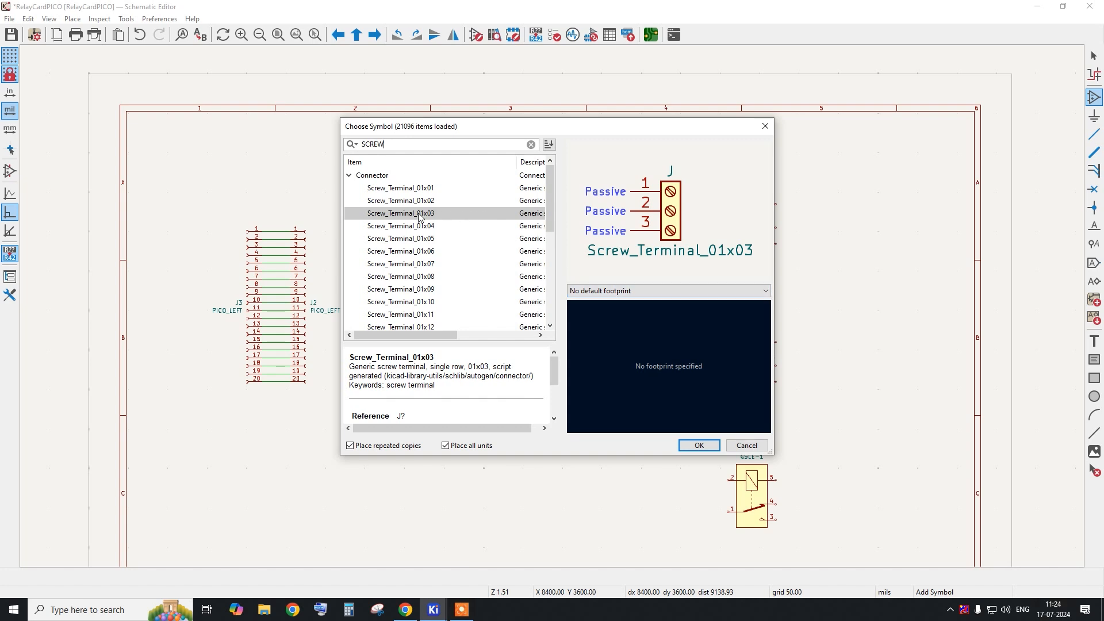
click(699, 445)
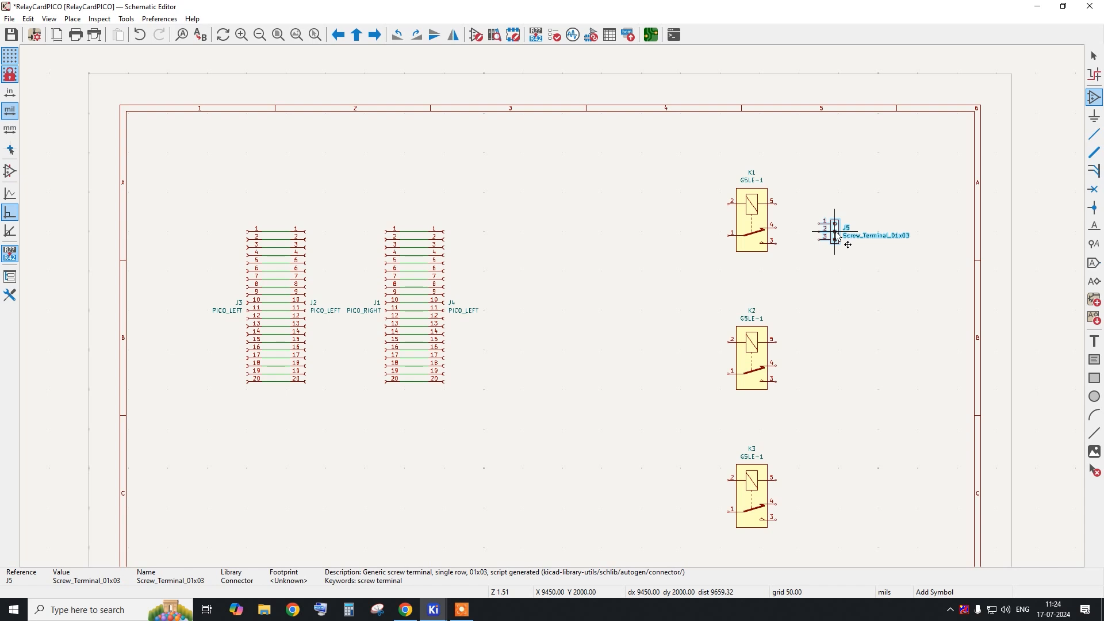
click(837, 237)
click(831, 375)
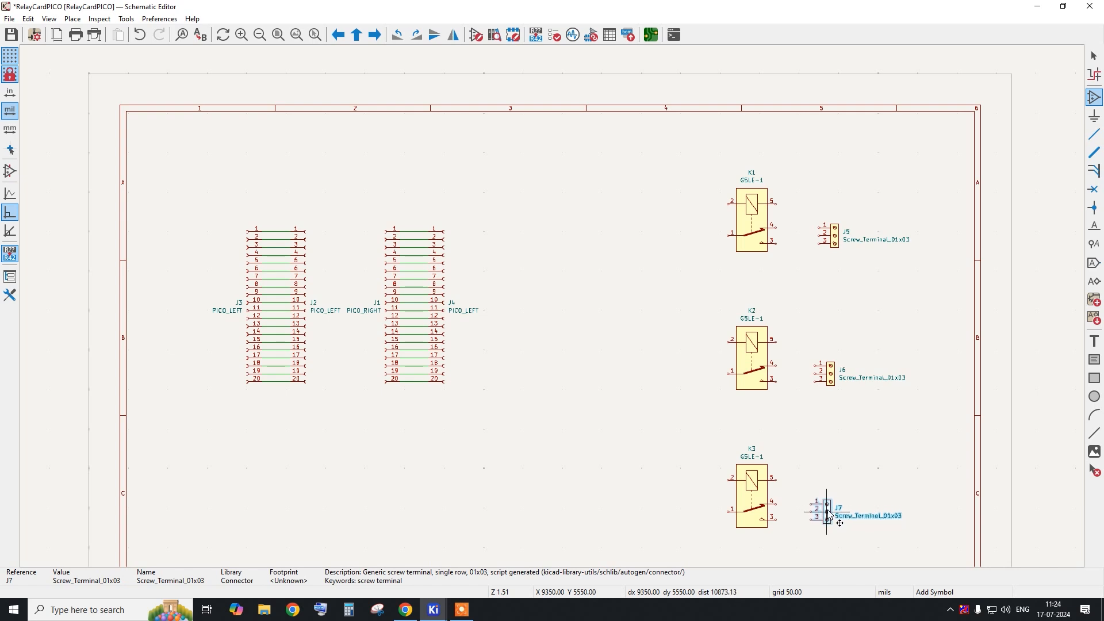
right_click(826, 440)
click(845, 449)
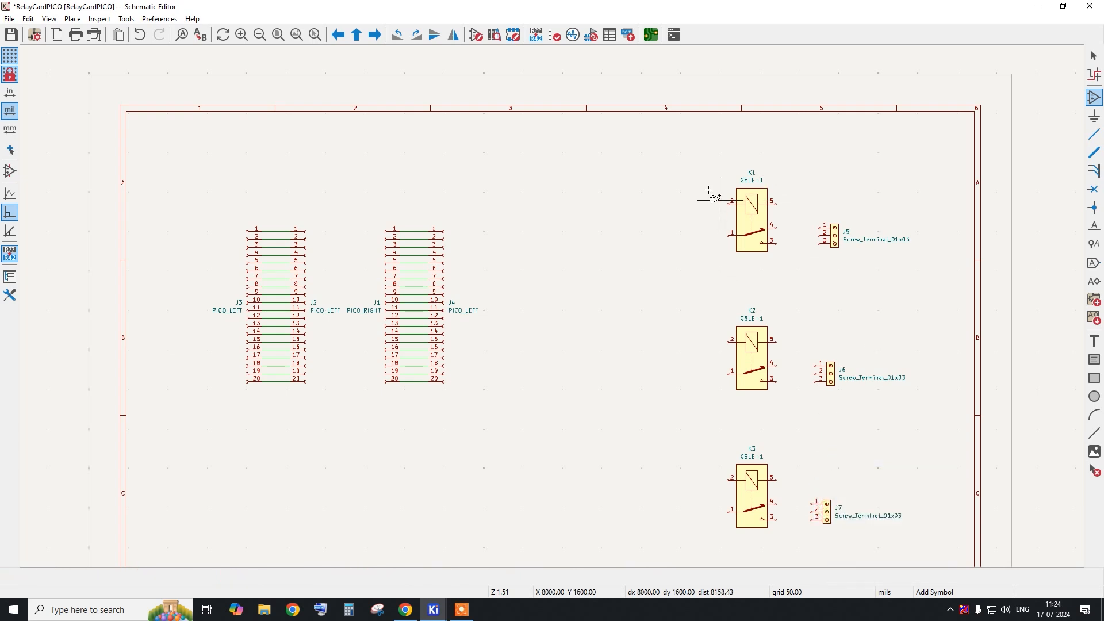
Place a US1A diode above each of the relays K1, K2 and K3, pointing right.
click(1094, 98)
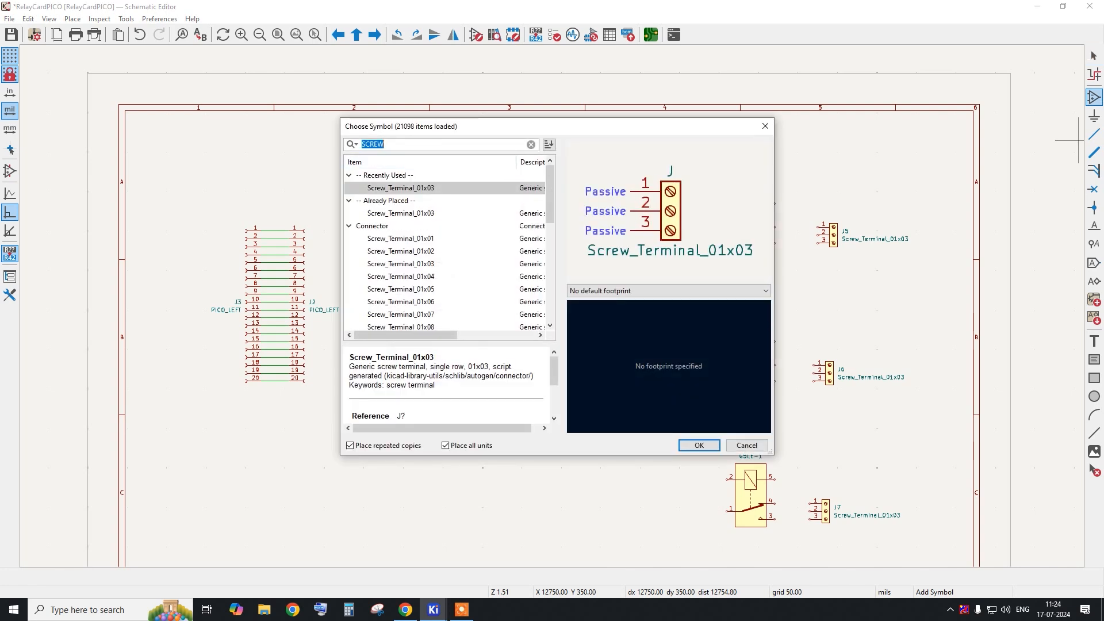
text(US1A)
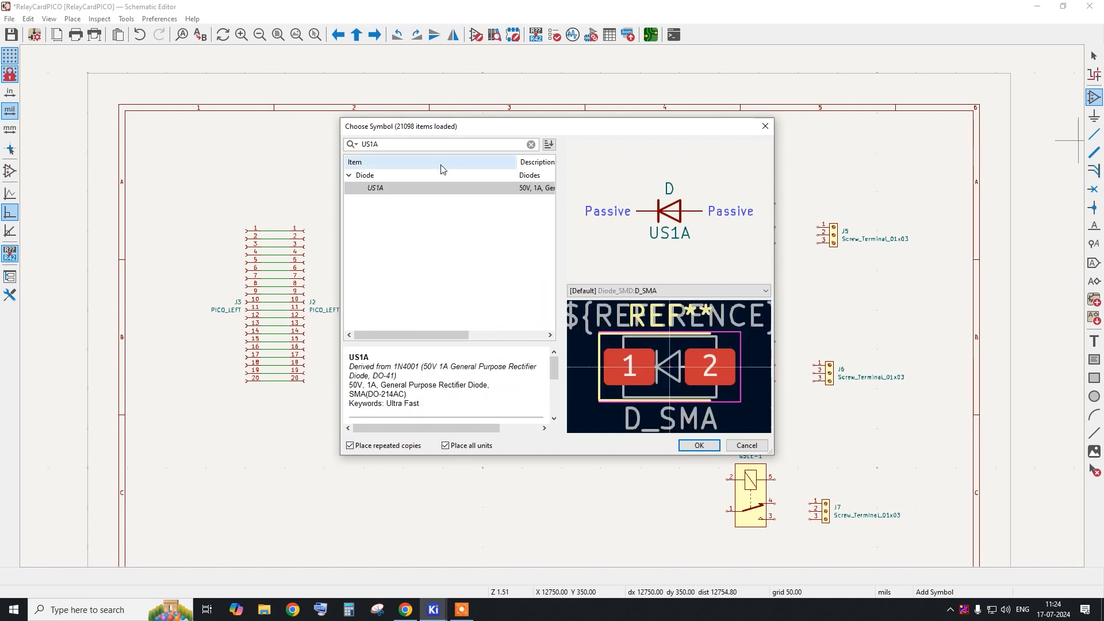
double_click(439, 188)
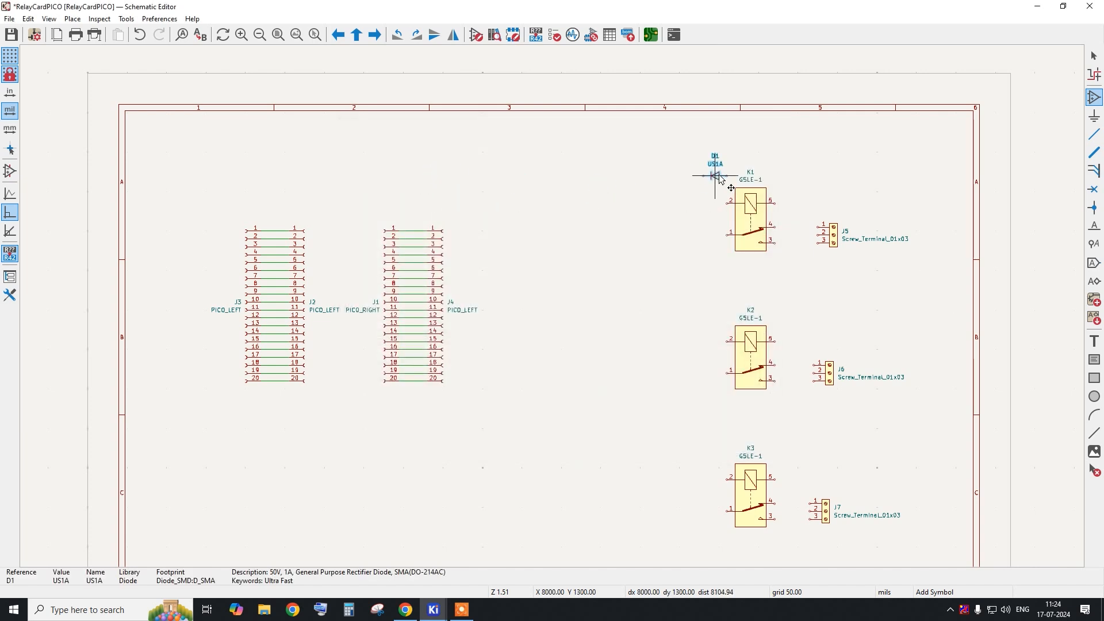
click(748, 163)
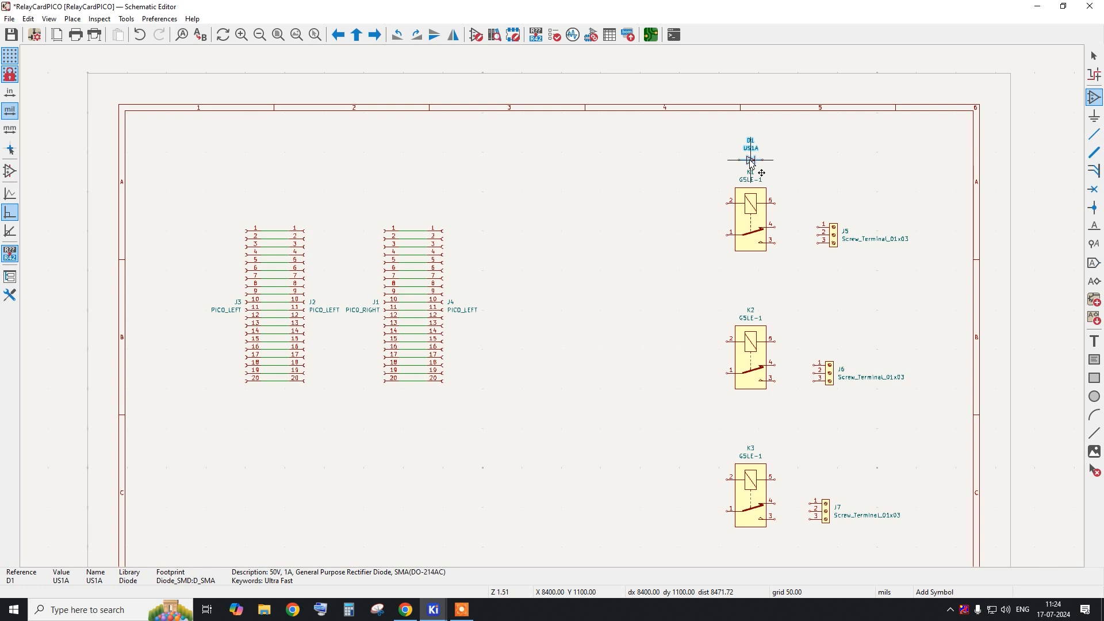
click(751, 299)
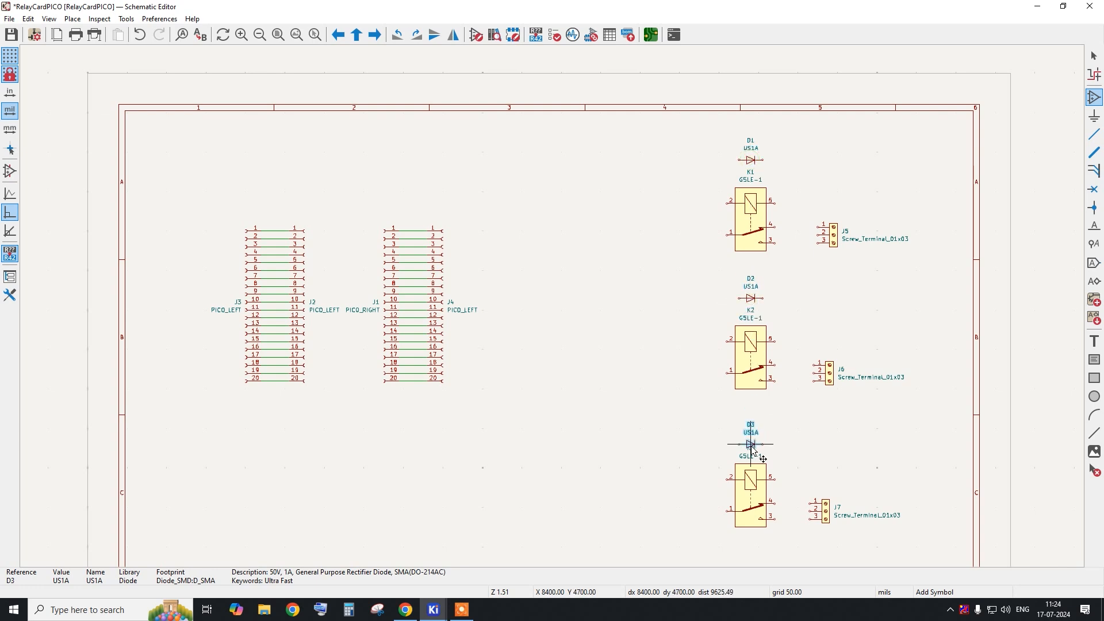
click(750, 438)
right_click(589, 330)
click(593, 338)
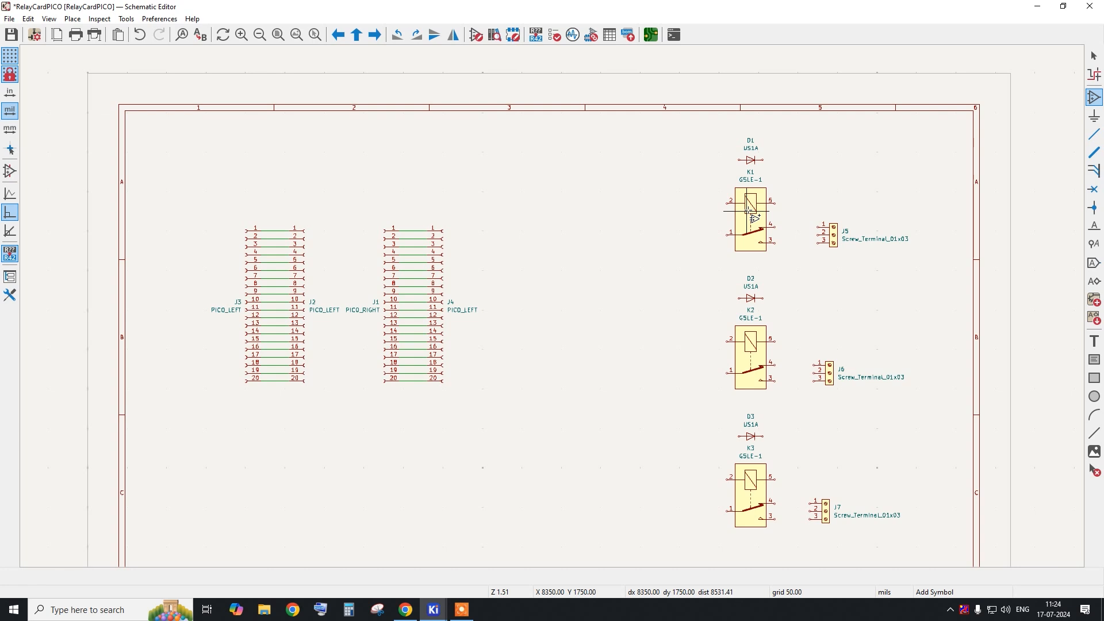
Find the MMBT3904 transistor in the symbol library and place one beside relay K1, on its coil pin 2 side.
click(668, 230)
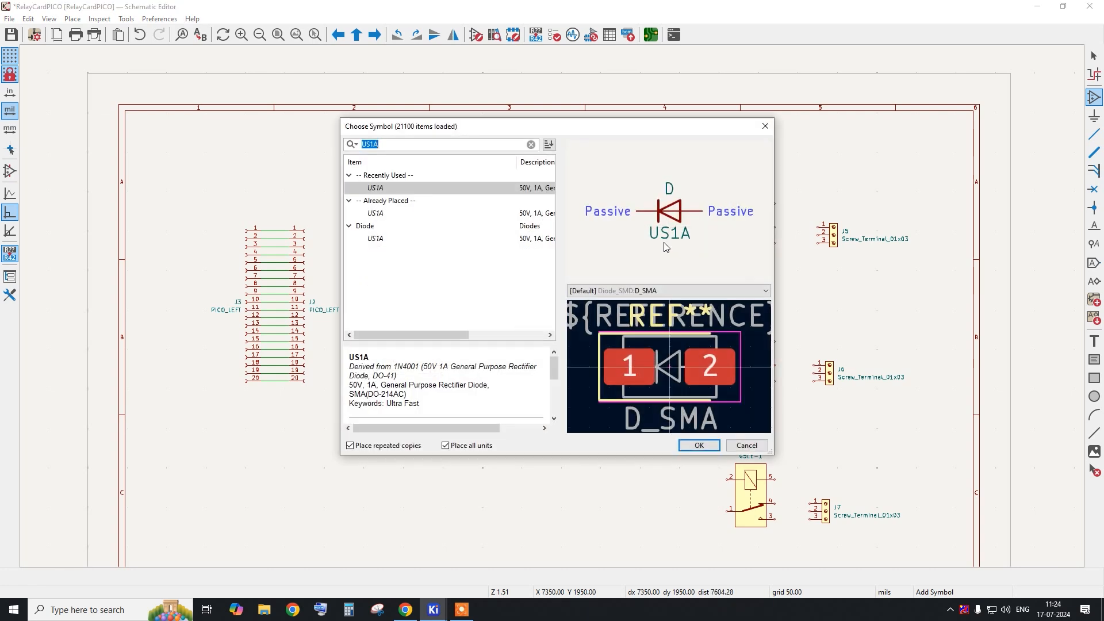
text(MM)
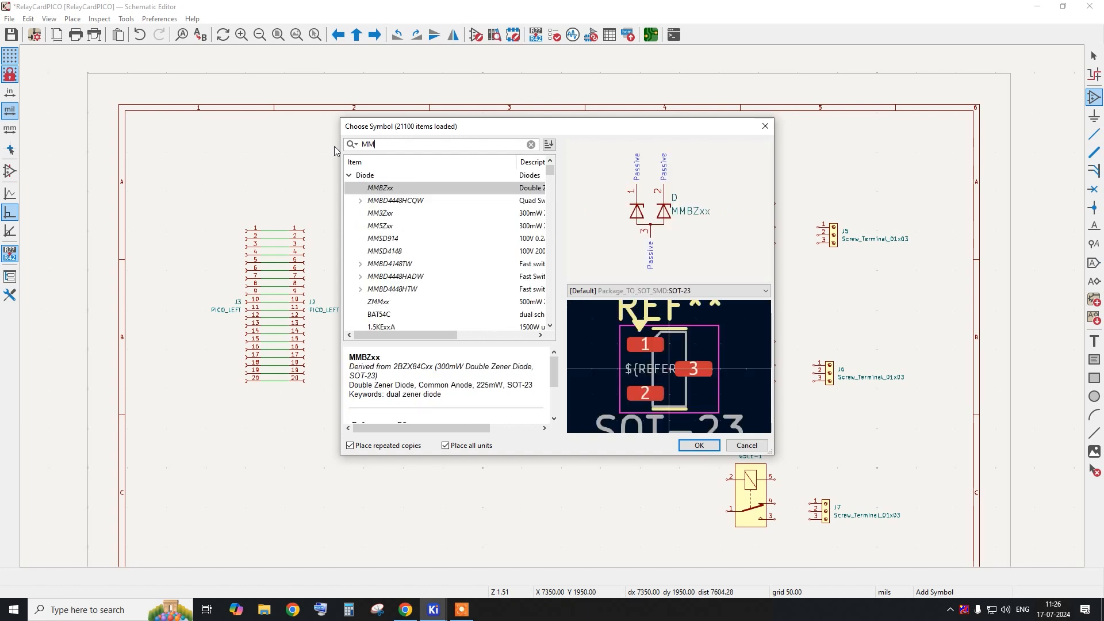
text(BT3904)
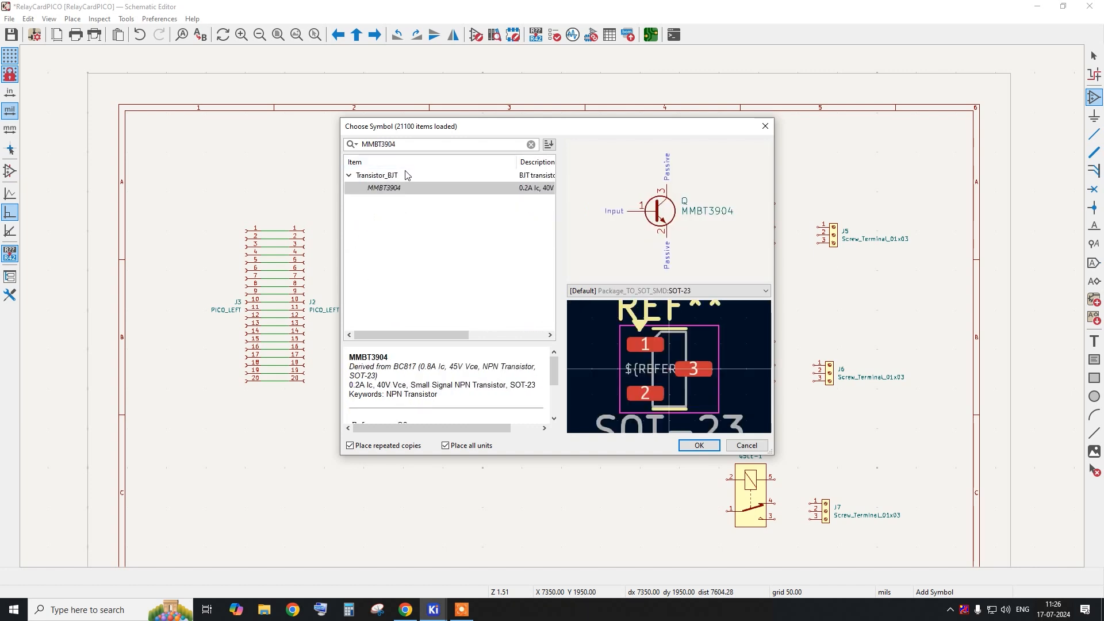
key(Return)
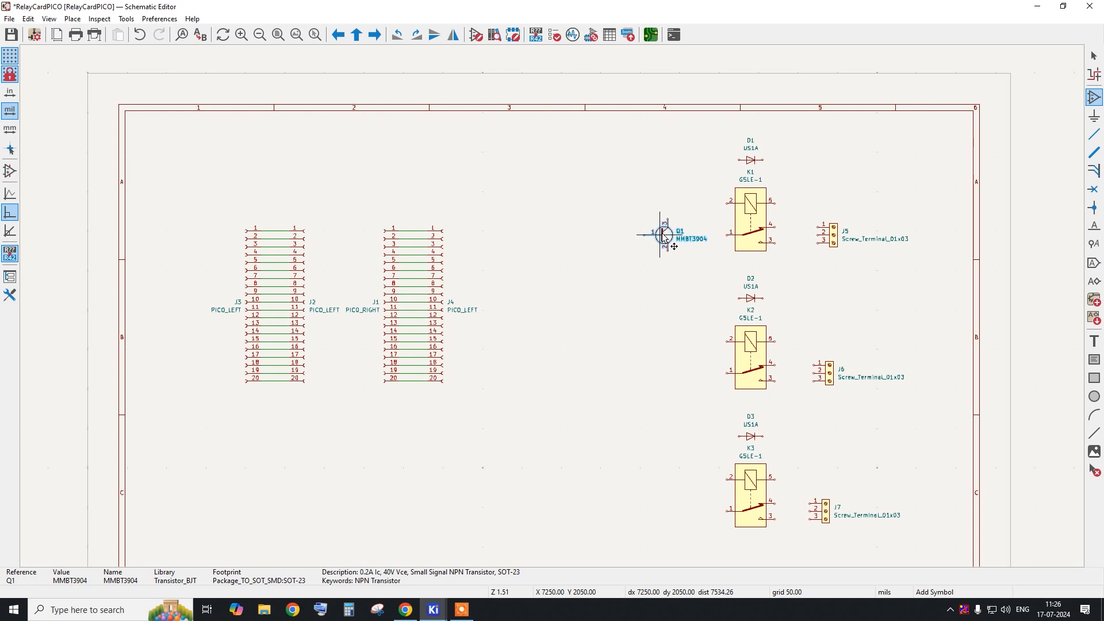
click(666, 240)
right_click(661, 212)
click(669, 213)
click(676, 246)
Duplicate the MMBT3904 transistor beside relays K2 and K3, and save the schematic.
key(ctrl+d)
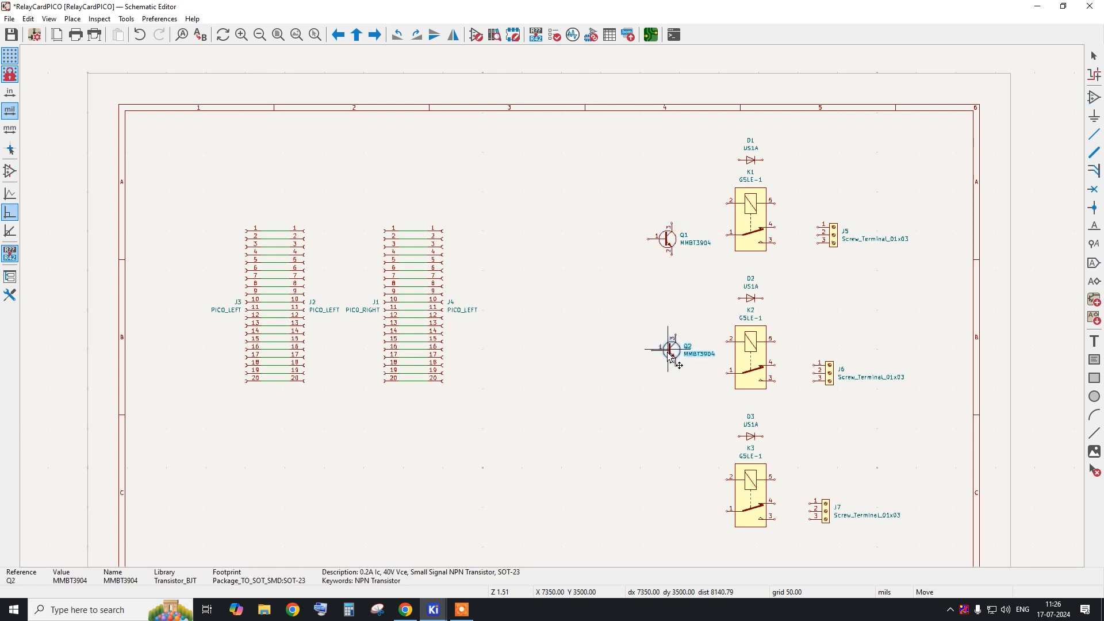
click(676, 379)
key(ctrl+d)
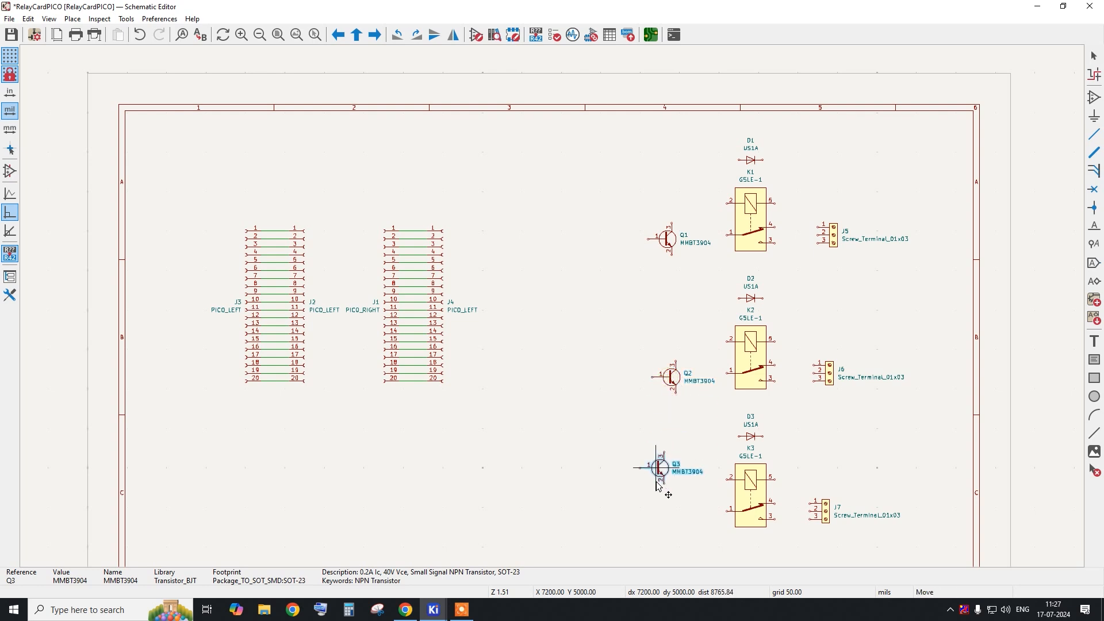
click(677, 515)
right_click(677, 513)
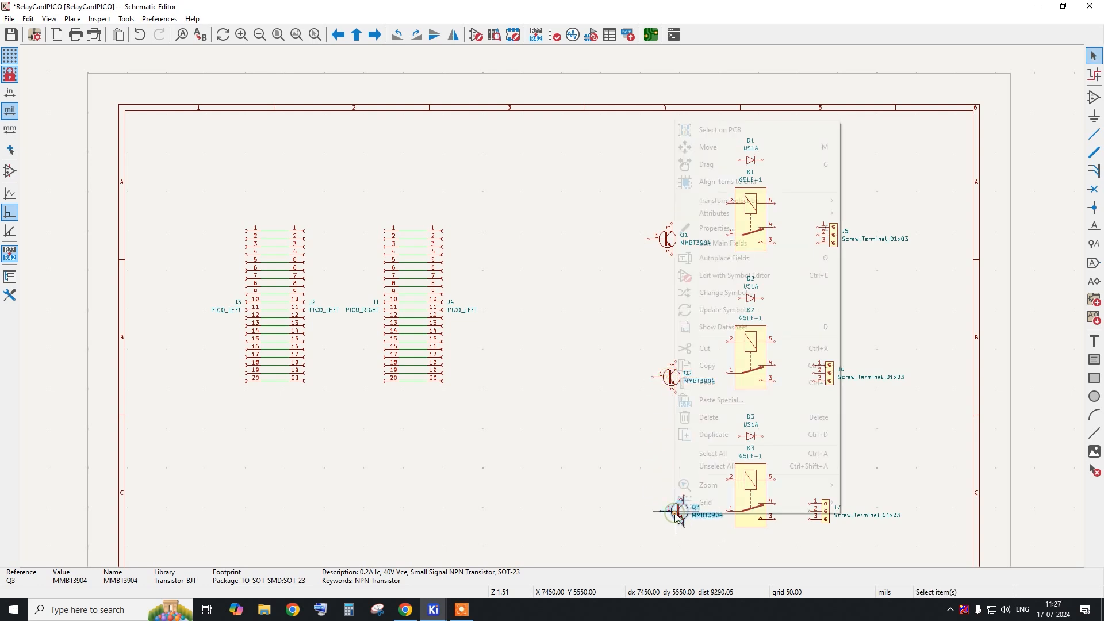
click(584, 197)
key(ctrl+s)
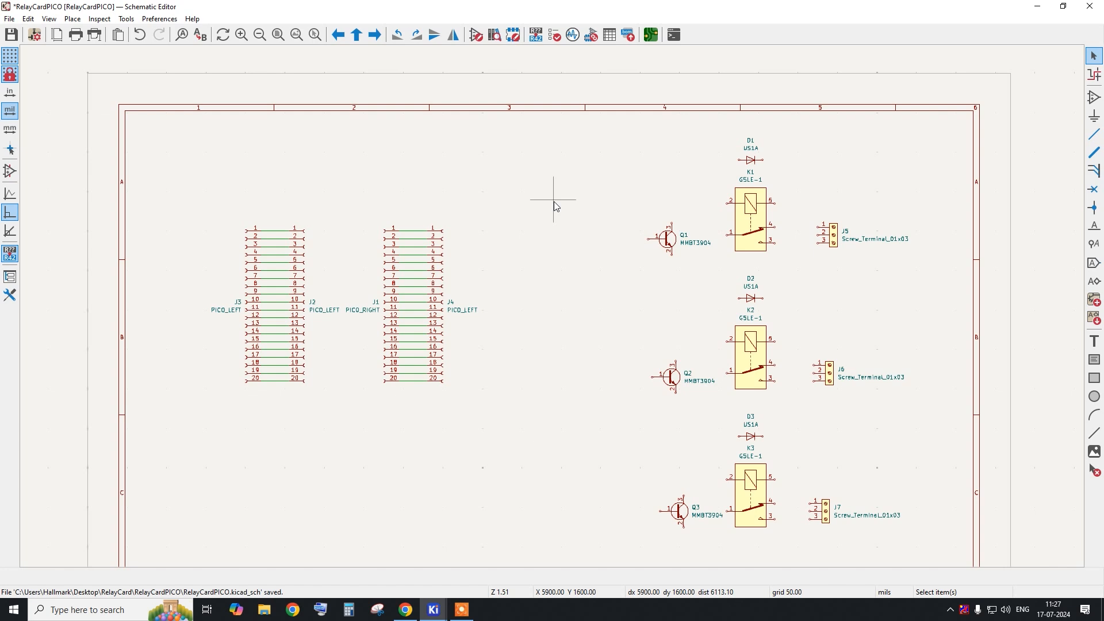
Move the MMBT3904 transistors so that Q1, Q2 and Q3 line up in one vertical column.
scroll(684, 460, down, 1)
scroll(684, 468, up, 4)
click(694, 433)
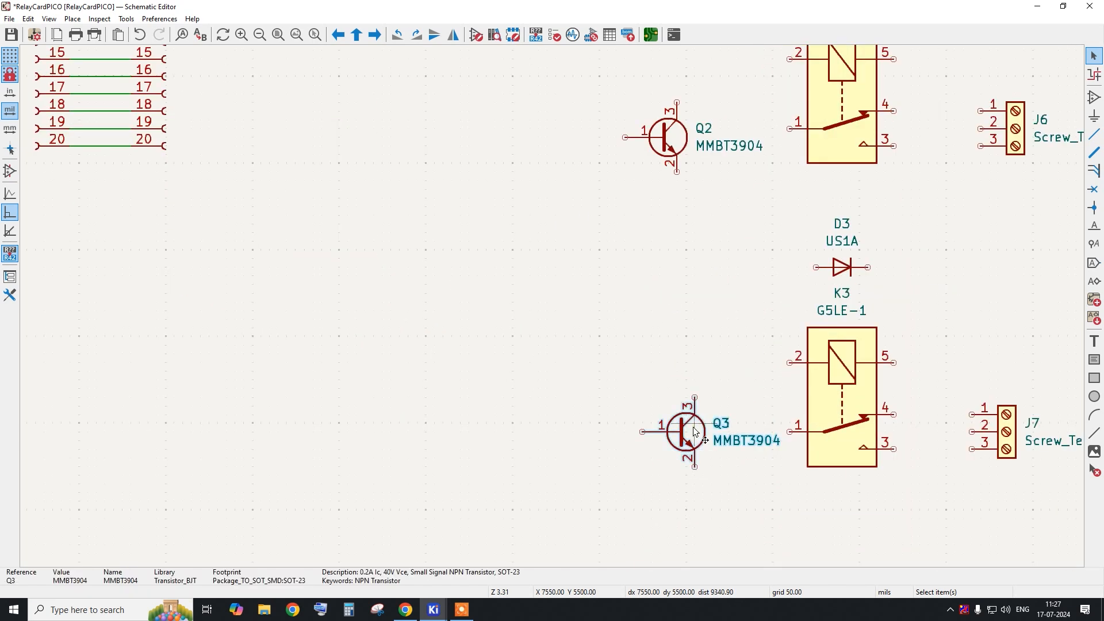
key(m)
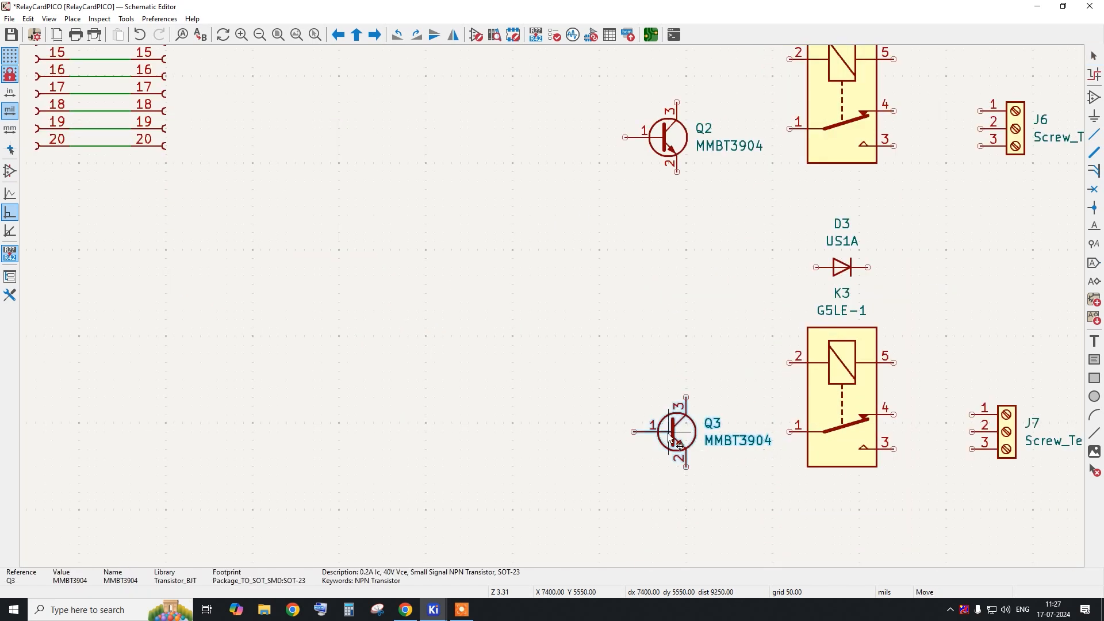
click(669, 438)
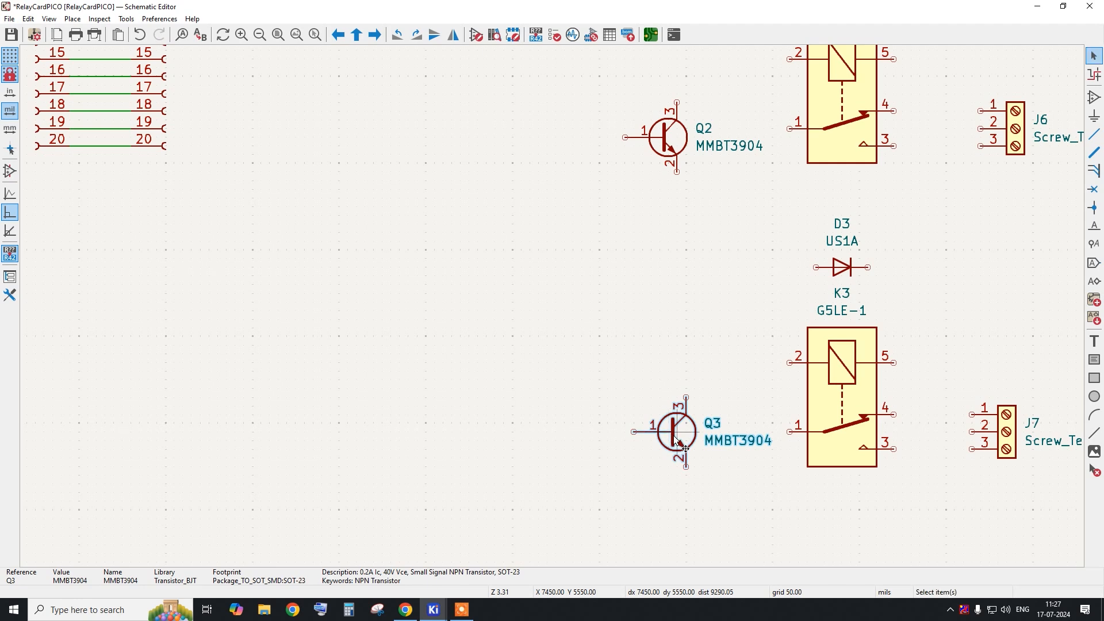
key(m)
click(667, 439)
scroll(628, 436, down, 3)
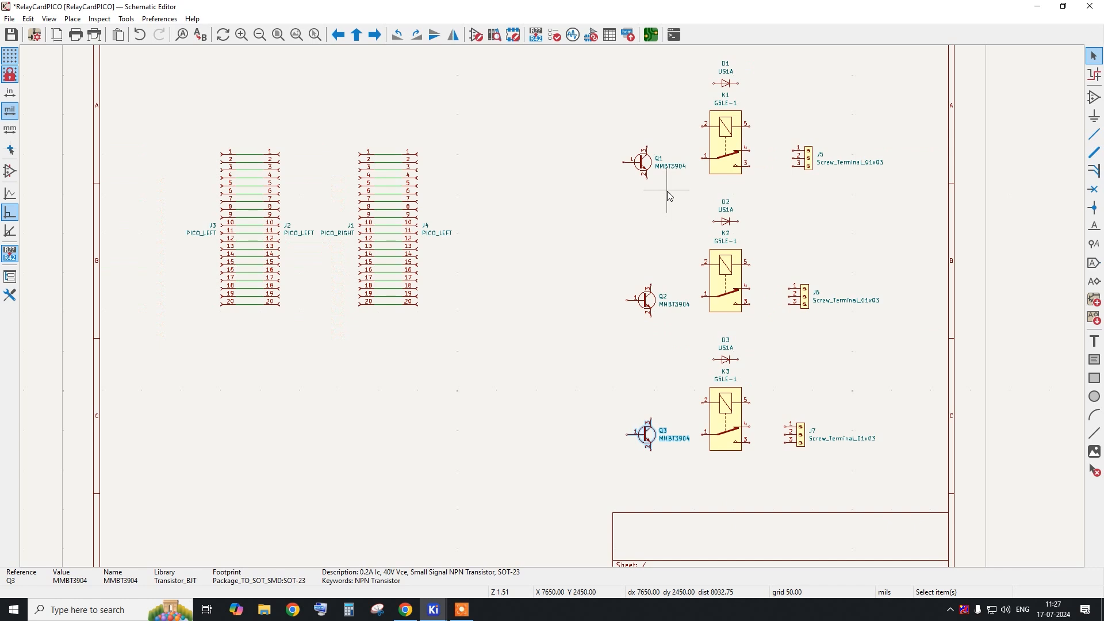
scroll(667, 191, up, 4)
click(598, 147)
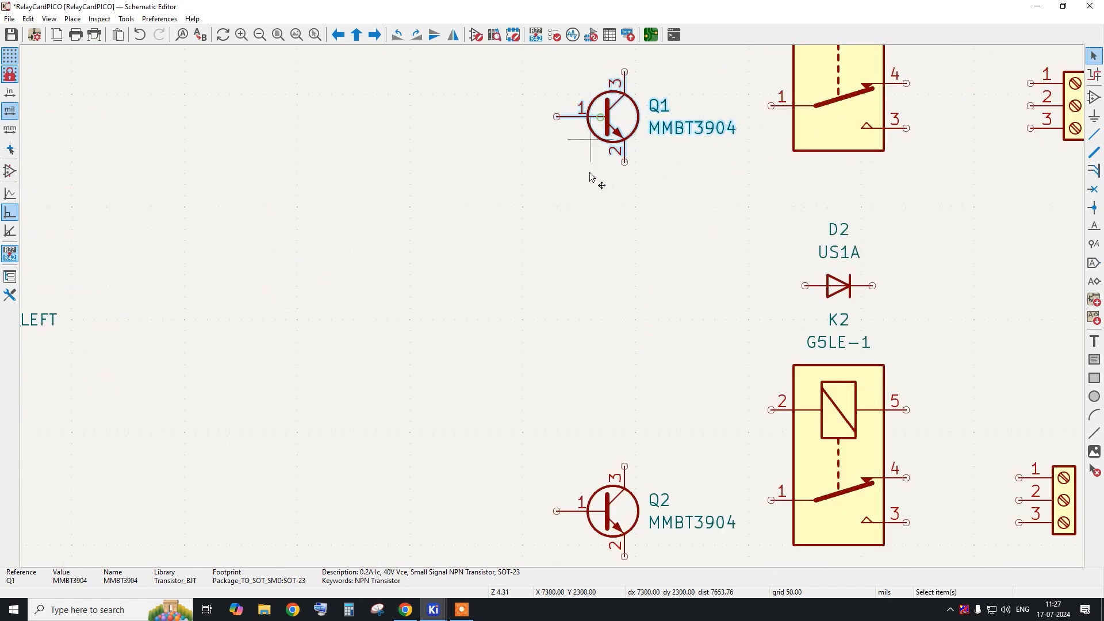
click(568, 230)
Wire coil pin 5 of relays K1, K2 and K3 to the cathode of the diode above each relay.
scroll(548, 230, down, 2)
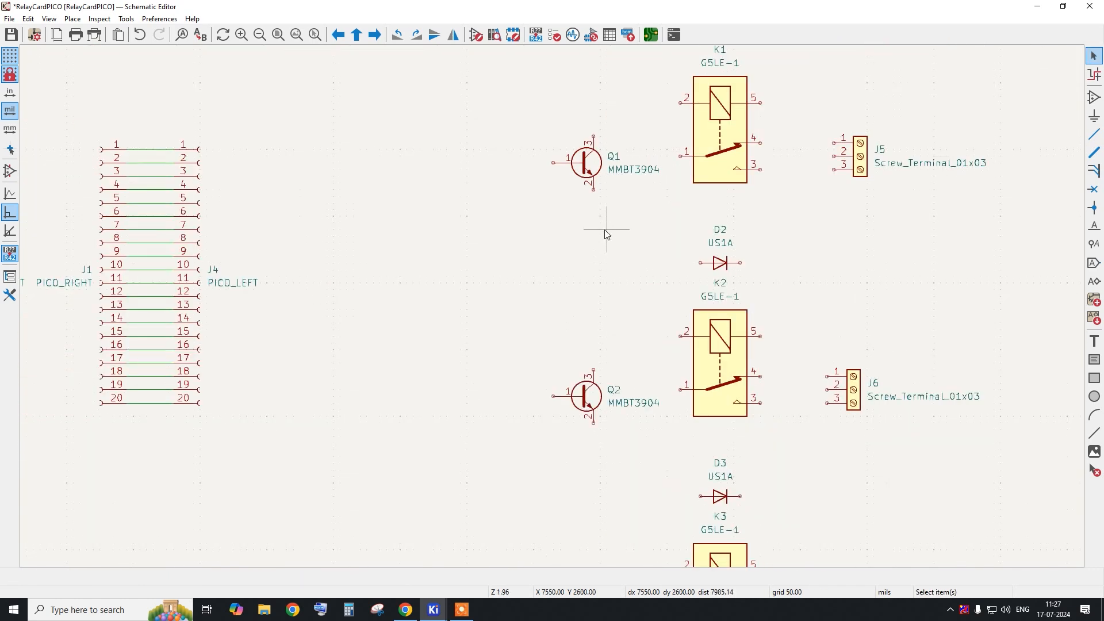
scroll(606, 233, down, 2)
scroll(705, 96, up, 3)
key(w)
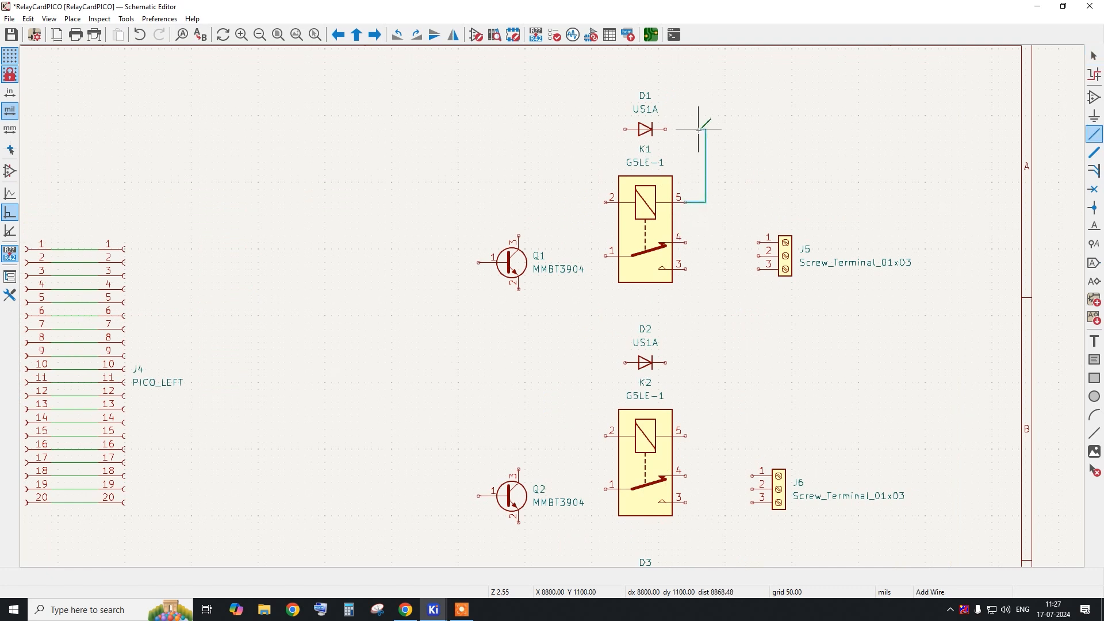
click(666, 129)
click(685, 436)
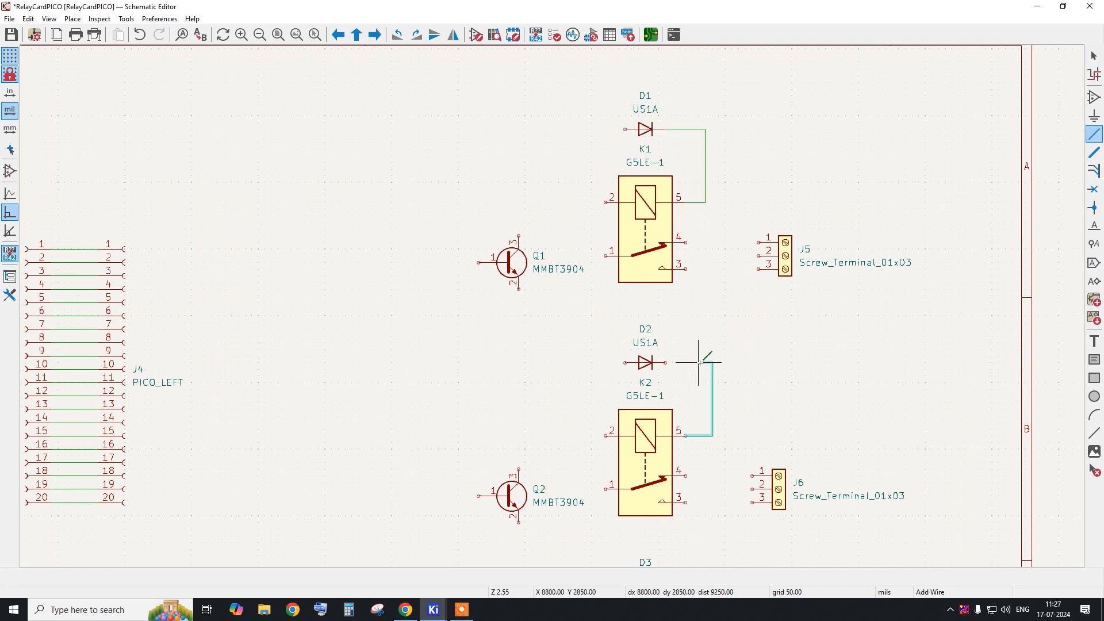
click(665, 362)
key(Escape)
scroll(665, 368, down, 3)
scroll(683, 526, up, 5)
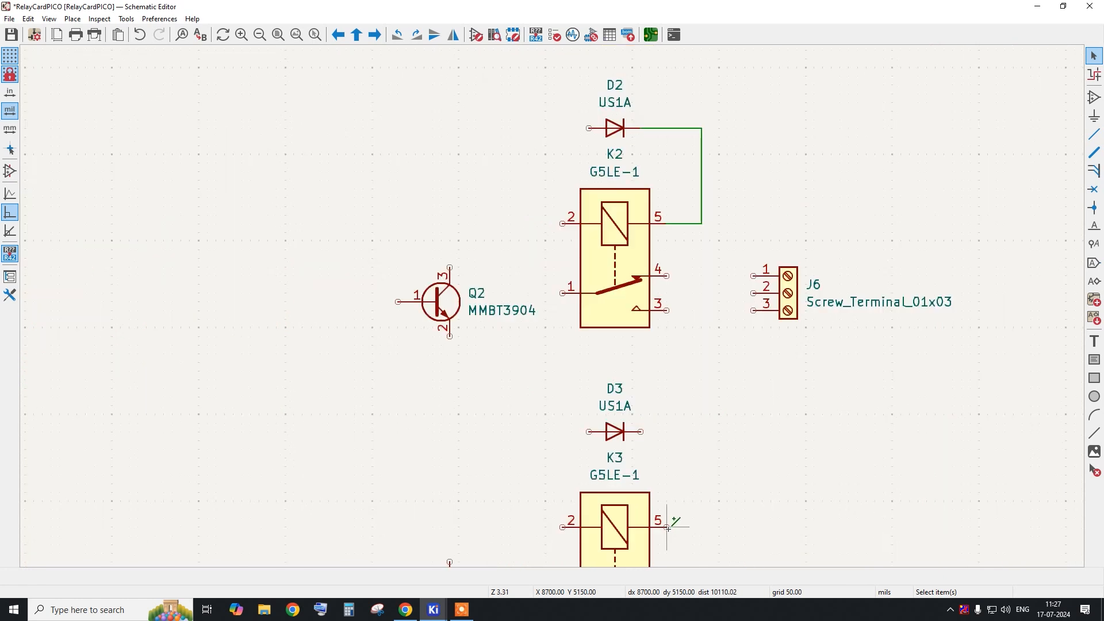
click(667, 527)
key(w)
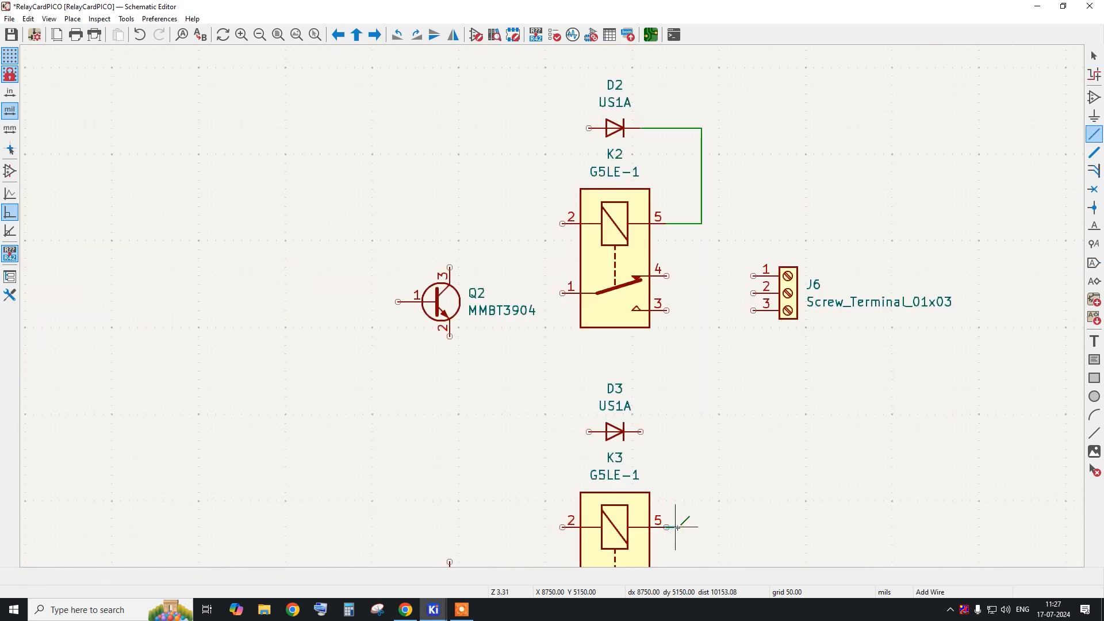
click(710, 431)
click(642, 431)
key(Escape)
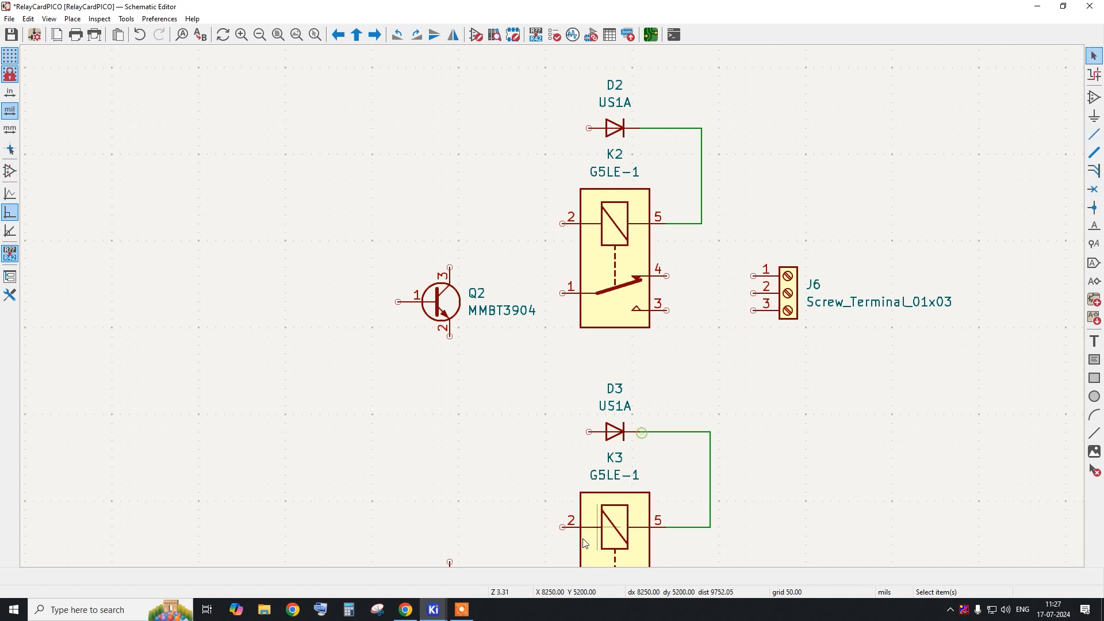
Wire coil pin 2 of relays K3, K2 and K1 to the anode of the diode above each relay.
click(560, 527)
click(528, 432)
click(588, 431)
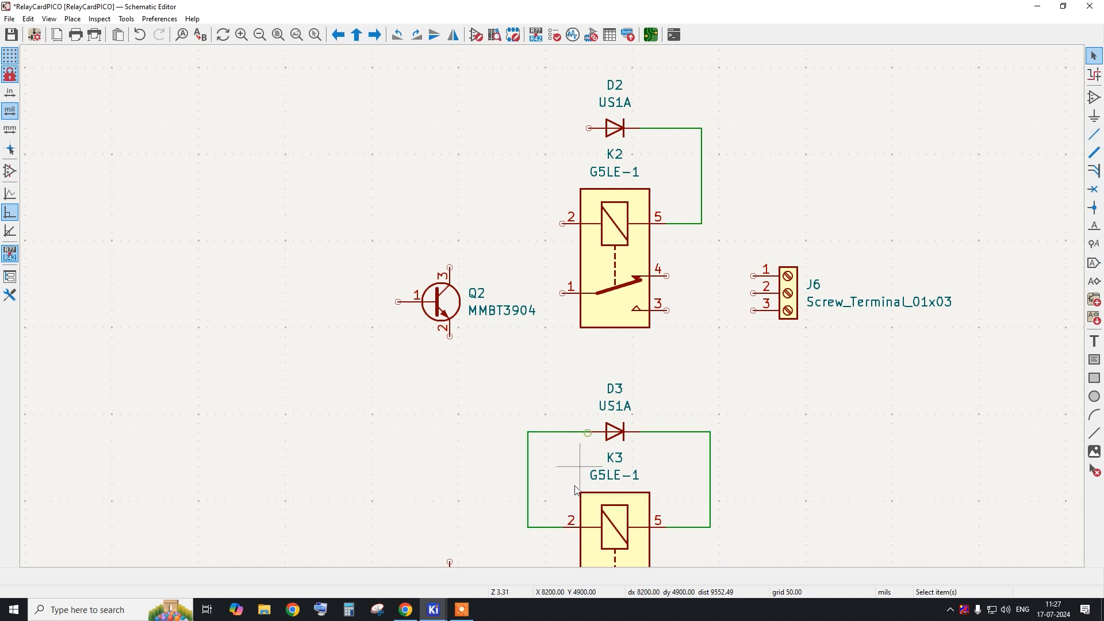
scroll(575, 488, down, 3)
scroll(572, 301, up, 1)
scroll(572, 302, up, 1)
key(w)
click(539, 354)
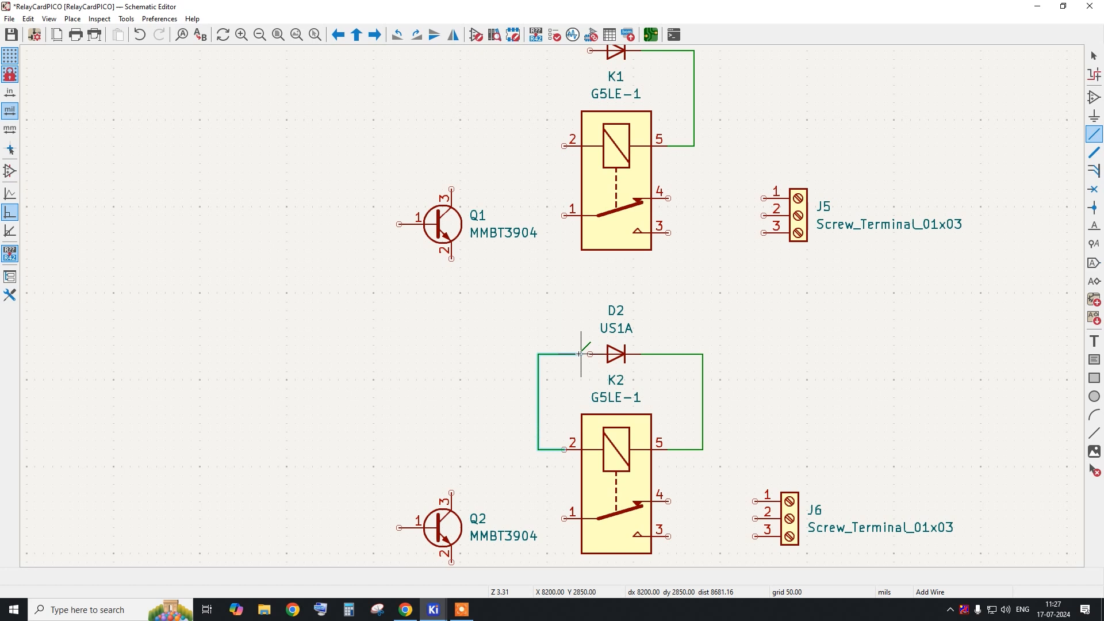
click(584, 355)
scroll(571, 419, down, 2)
scroll(548, 313, up, 2)
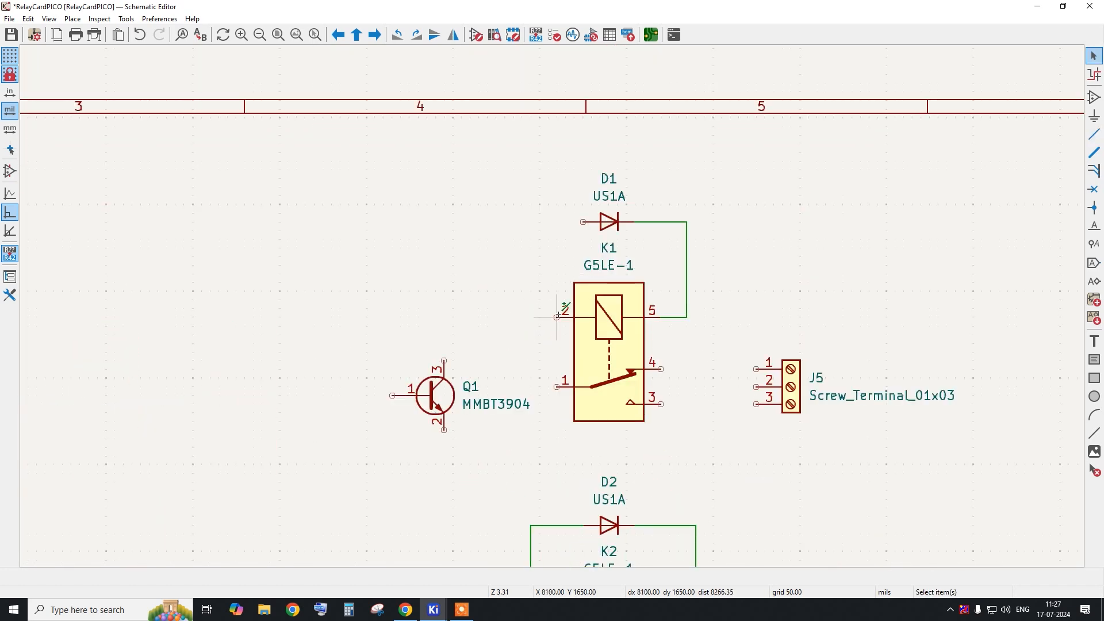
click(557, 317)
click(540, 222)
click(583, 222)
key(Escape)
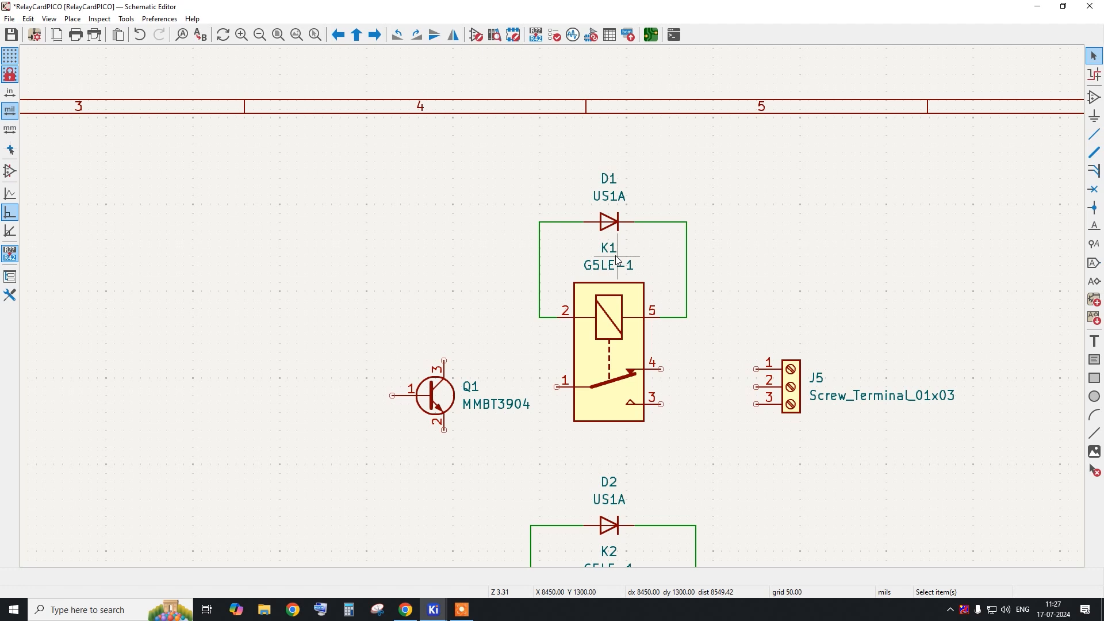
Wire collector pin 3 of Q1, Q2 and Q3 to the pin 2 coil wire of relays K1, K2 and K3 respectively.
scroll(615, 260, down, 2)
scroll(580, 356, up, 2)
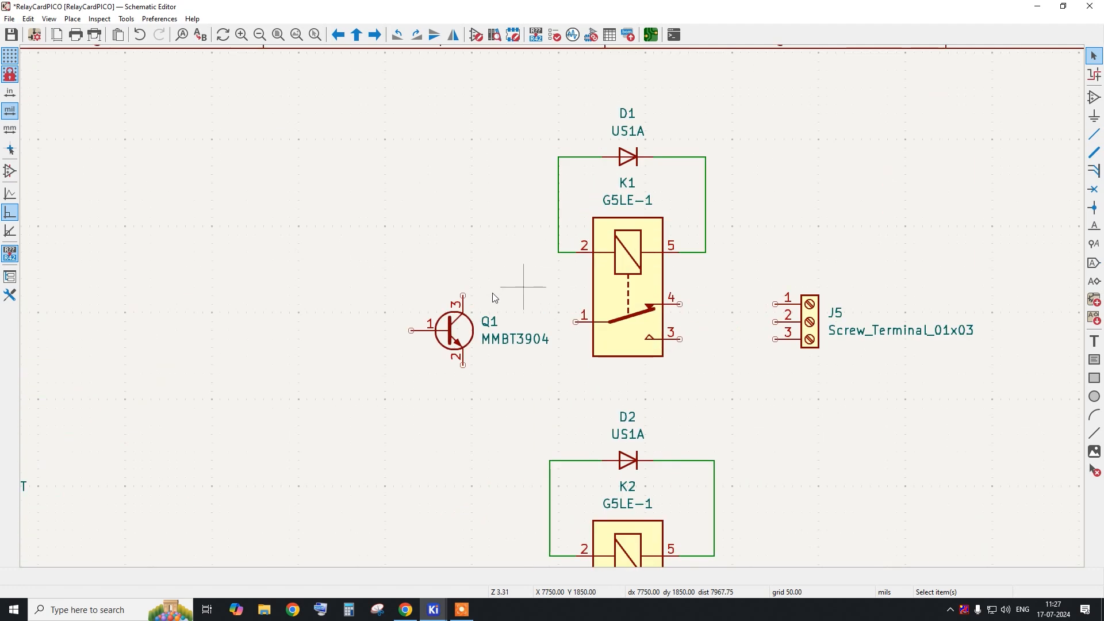
key(w)
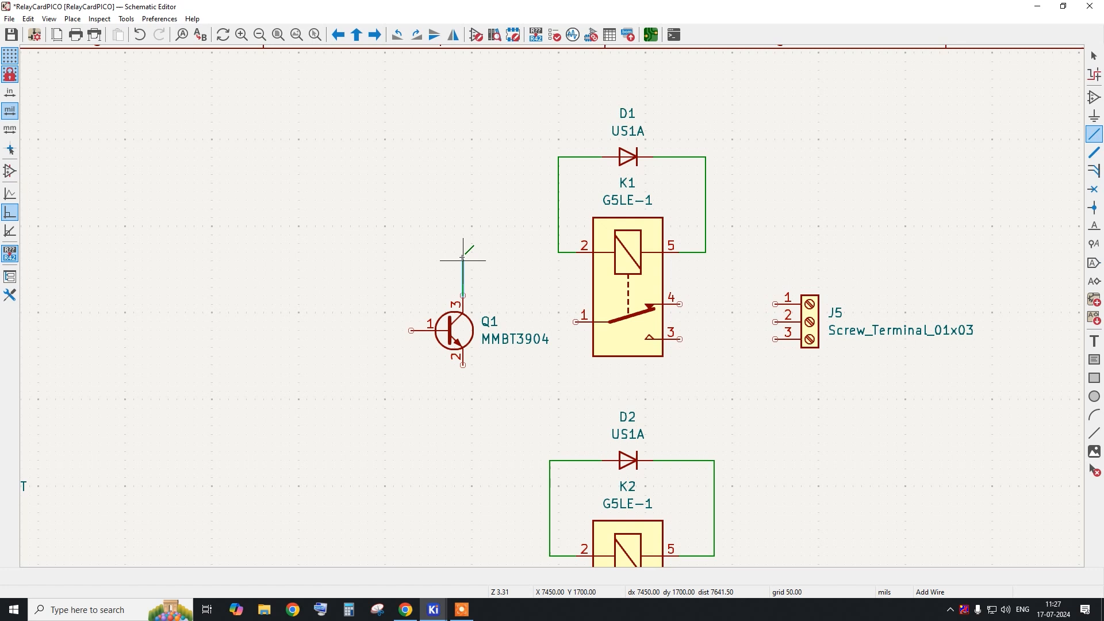
click(558, 252)
key(Escape)
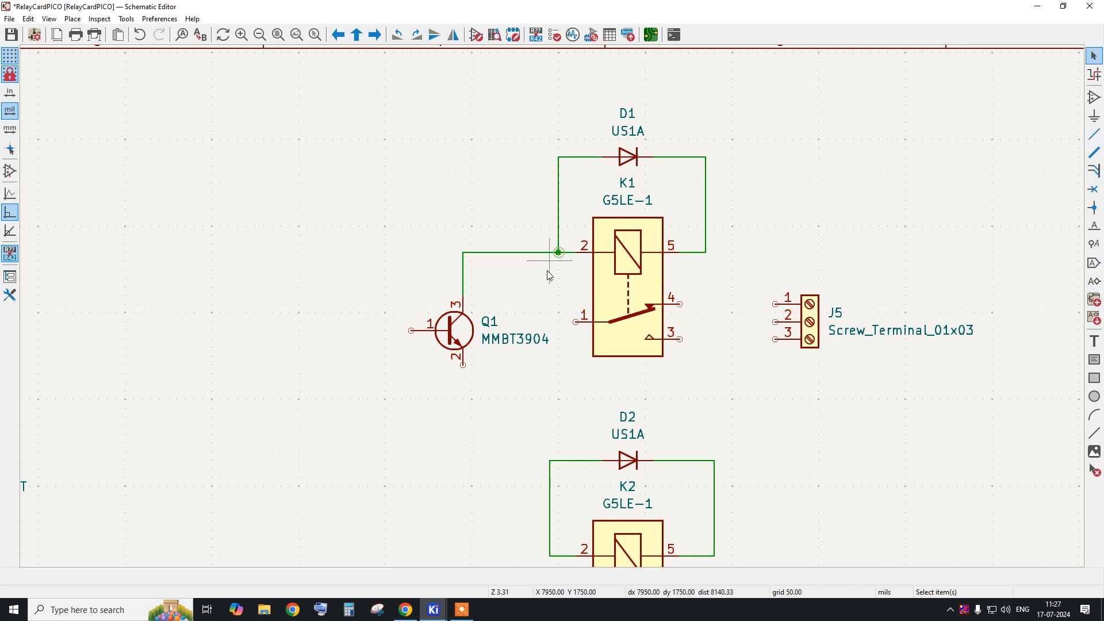
scroll(569, 253, down, 2)
scroll(524, 475, up, 1)
scroll(525, 474, up, 1)
key(w)
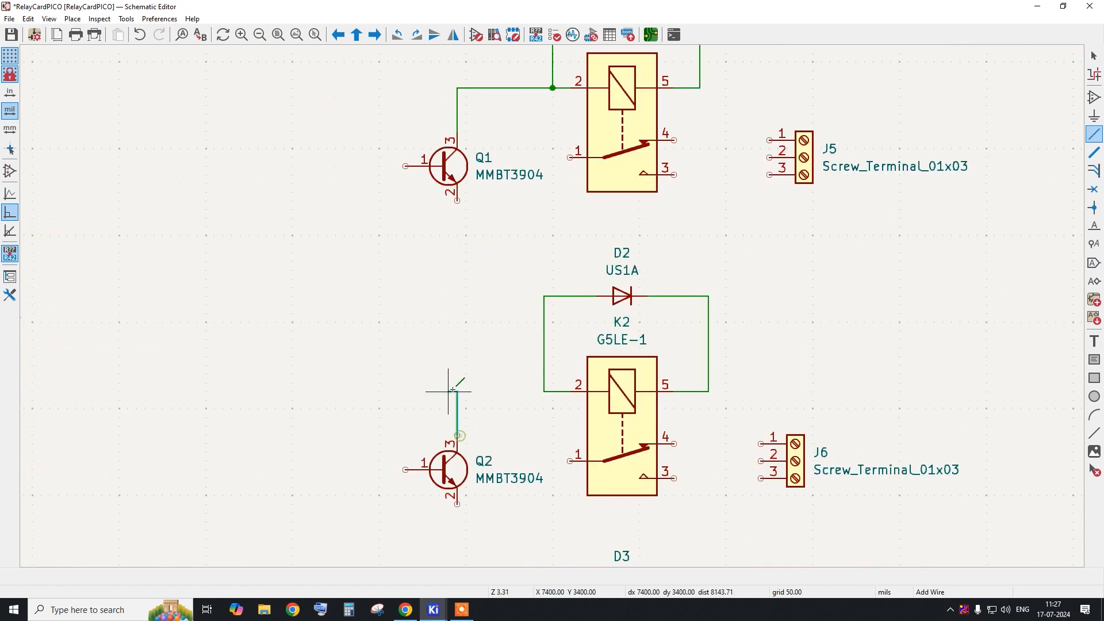
click(544, 392)
key(Escape)
scroll(431, 282, down, 3)
scroll(448, 487, up, 3)
click(421, 476)
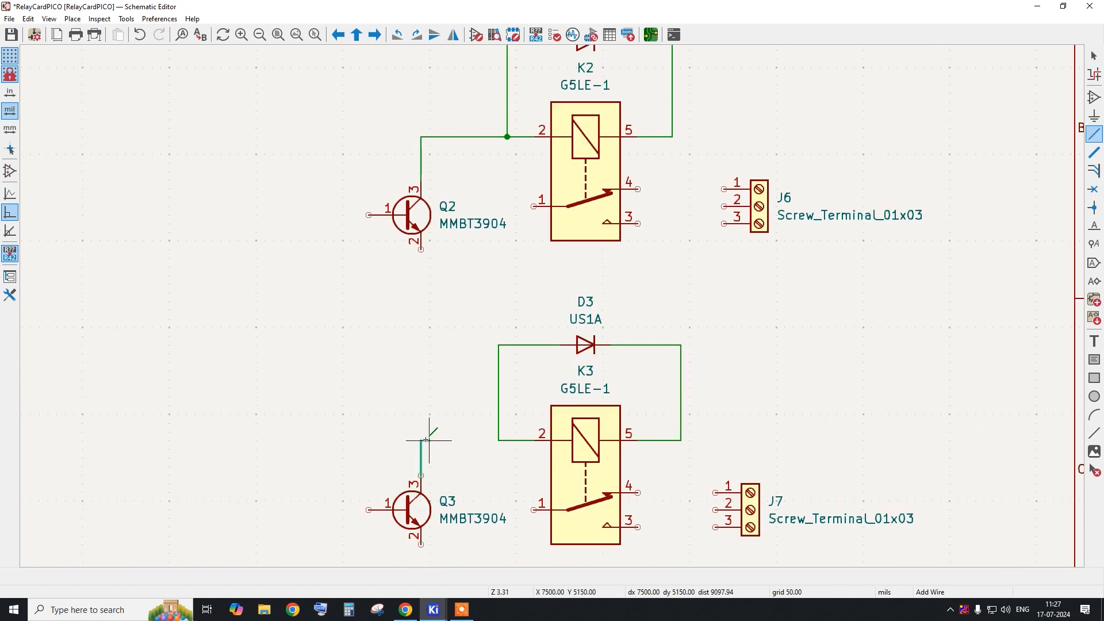
click(499, 441)
Draw a short wire straight down from emitter pin 2 of transistor Q1.
scroll(499, 443, down, 4)
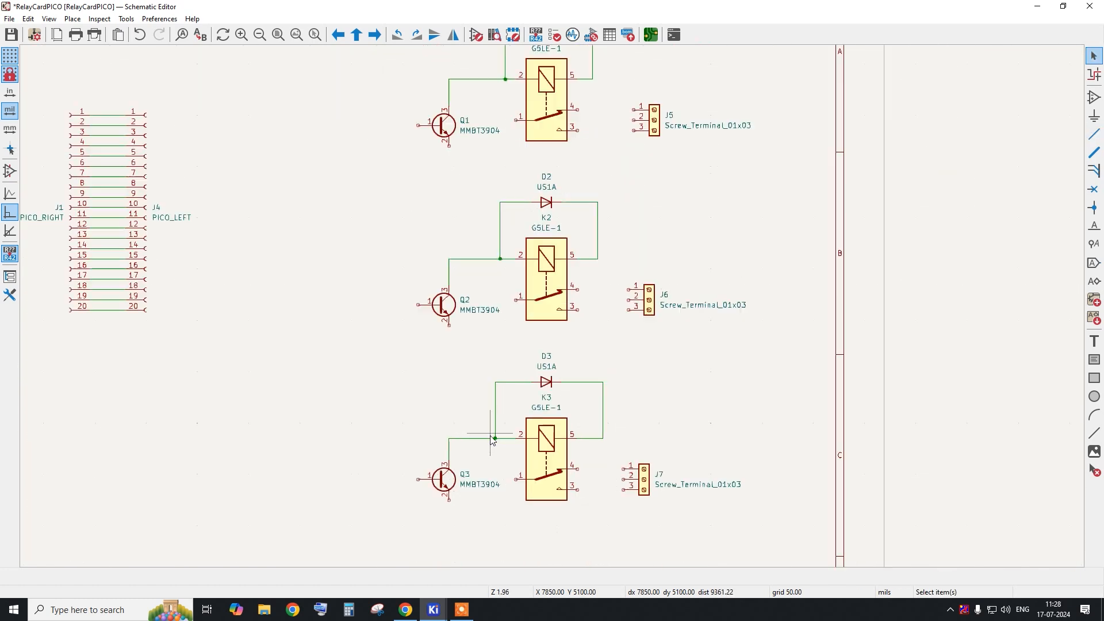
scroll(458, 211, up, 1)
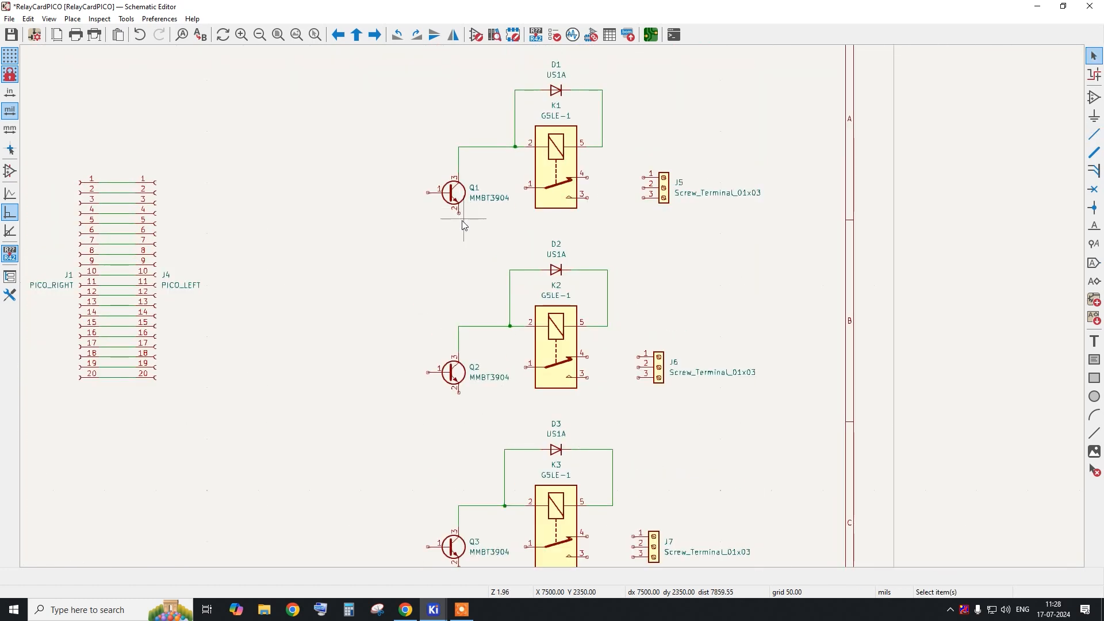
key(w)
double_click(459, 233)
key(Escape)
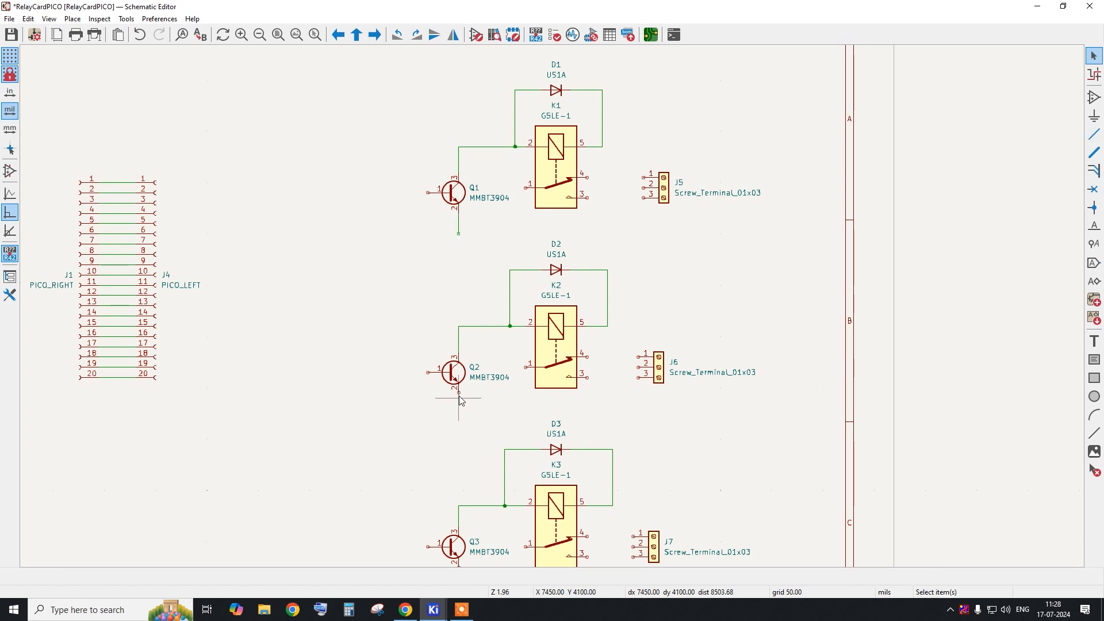
Place a GND power symbol at the end of Q1's emitter wire.
click(1094, 103)
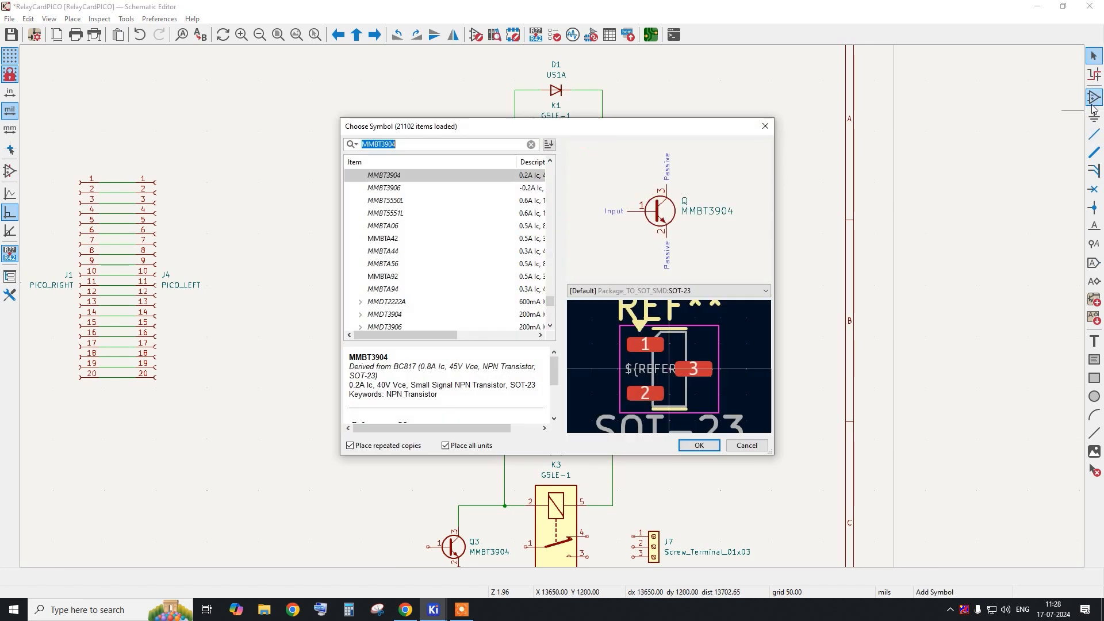
click(764, 126)
click(1095, 118)
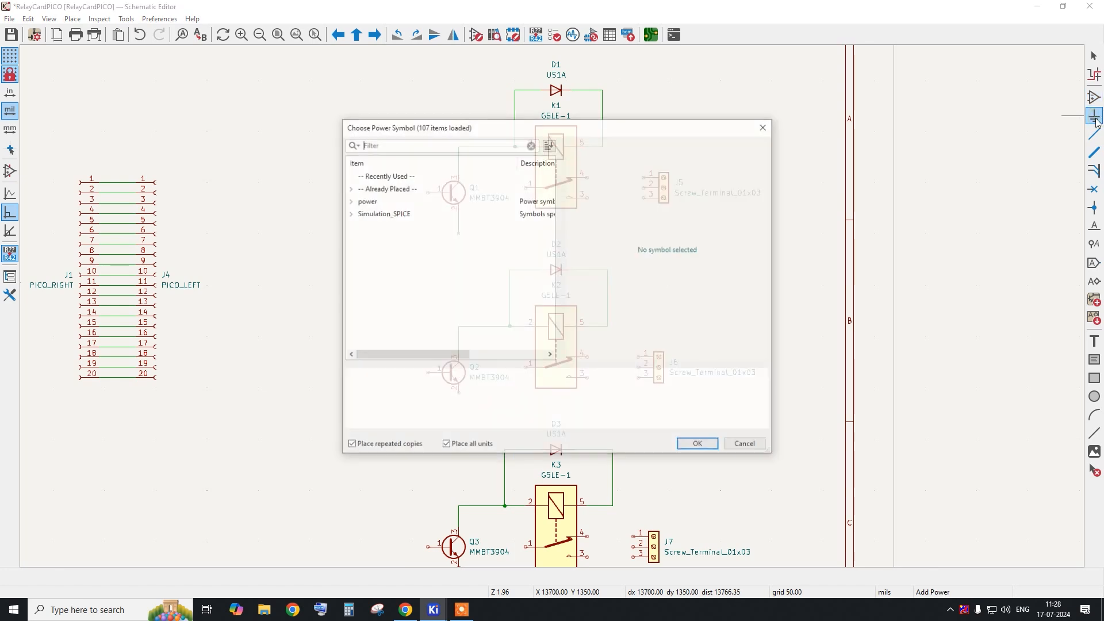
text(GND)
double_click(384, 192)
click(457, 236)
right_click(479, 266)
click(494, 277)
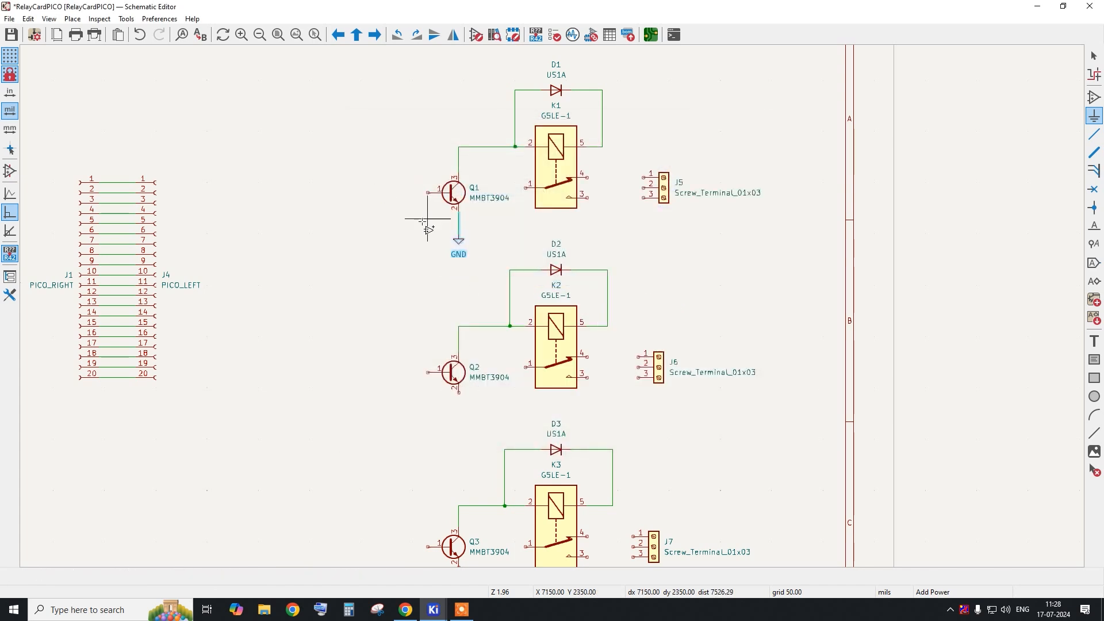
Duplicate Q1's emitter wire and GND symbol onto emitter pin 2 of transistors Q2 and Q3.
key(ctrl+d)
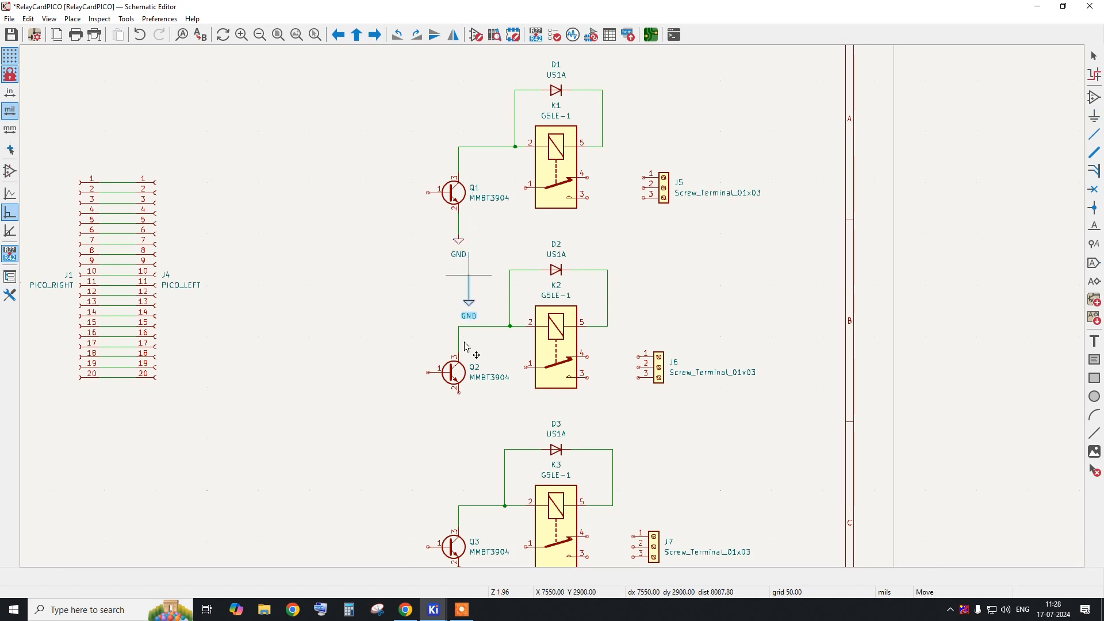
click(460, 392)
scroll(459, 397, down, 2)
scroll(455, 430, up, 4)
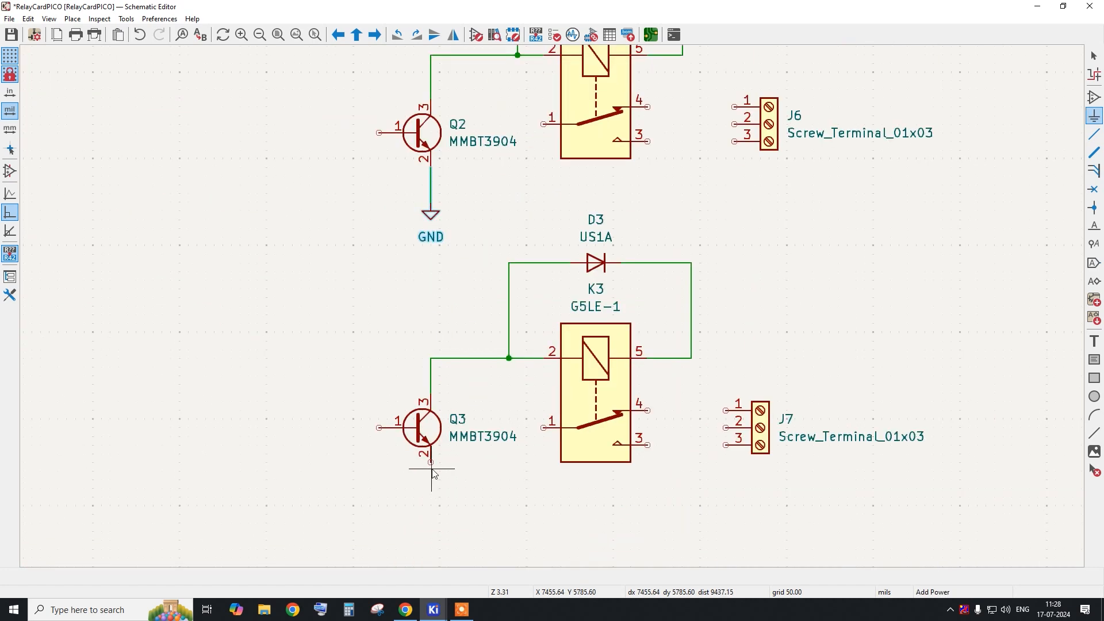
key(ctrl+d)
click(430, 467)
scroll(523, 396, down, 4)
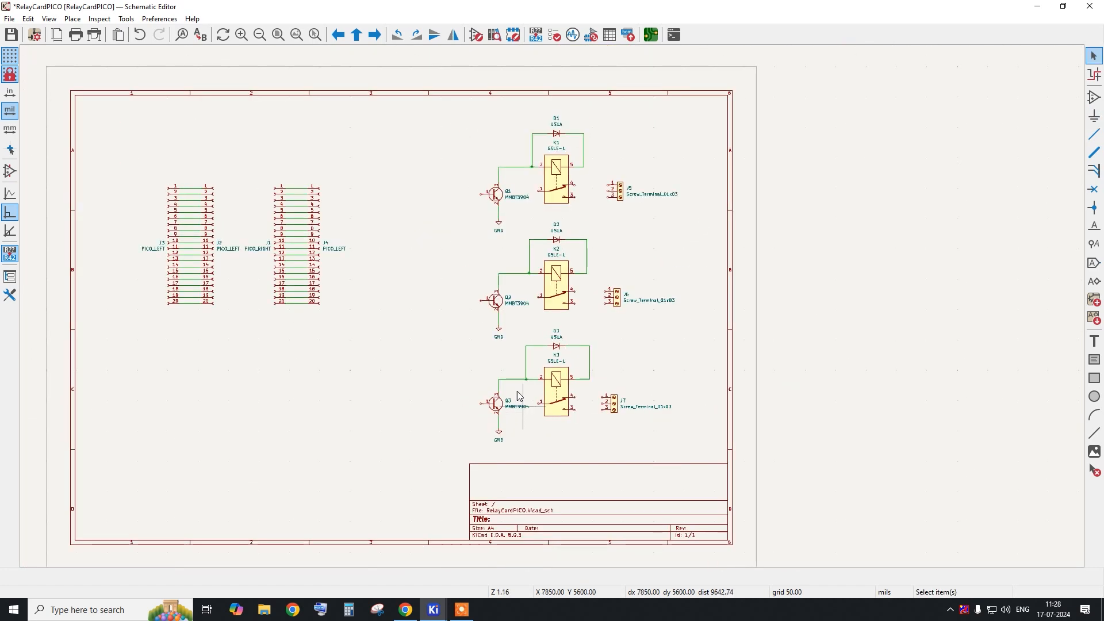
scroll(496, 315, up, 2)
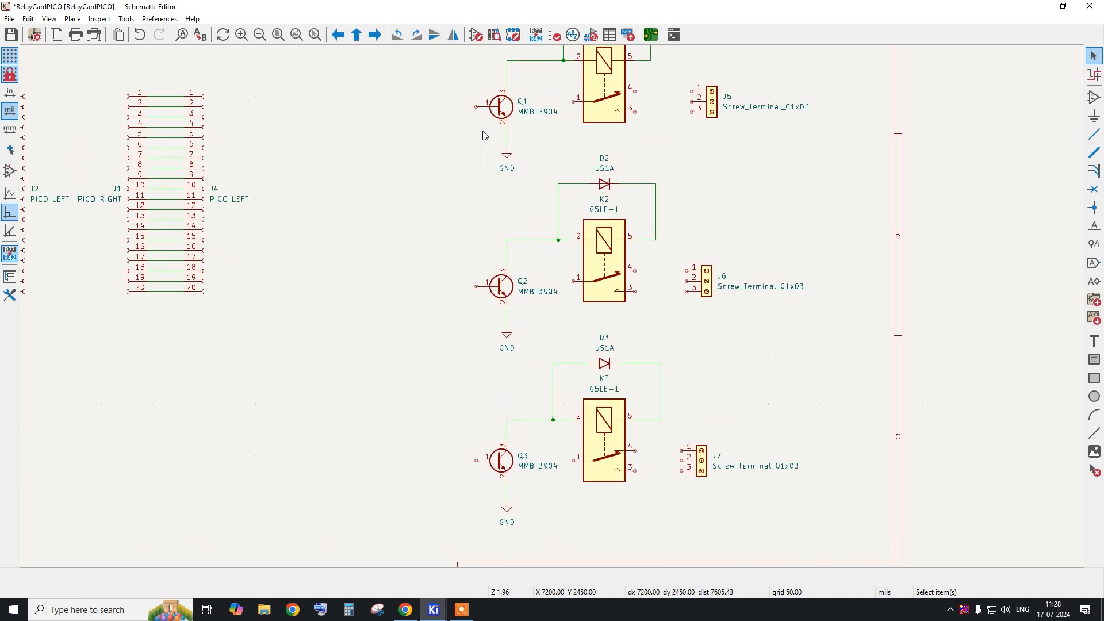
Place an R_Small_US resistor to the left of base pin 1 of transistor Q1.
drag(460, 97, 486, 140)
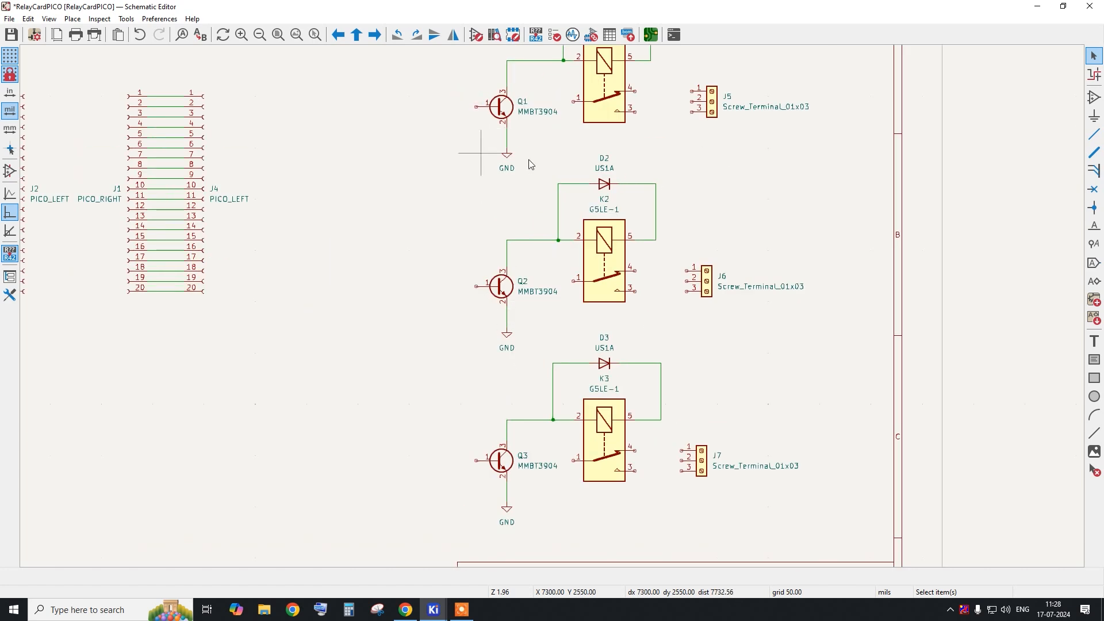
click(1093, 99)
click(445, 215)
text(R_SMALL)
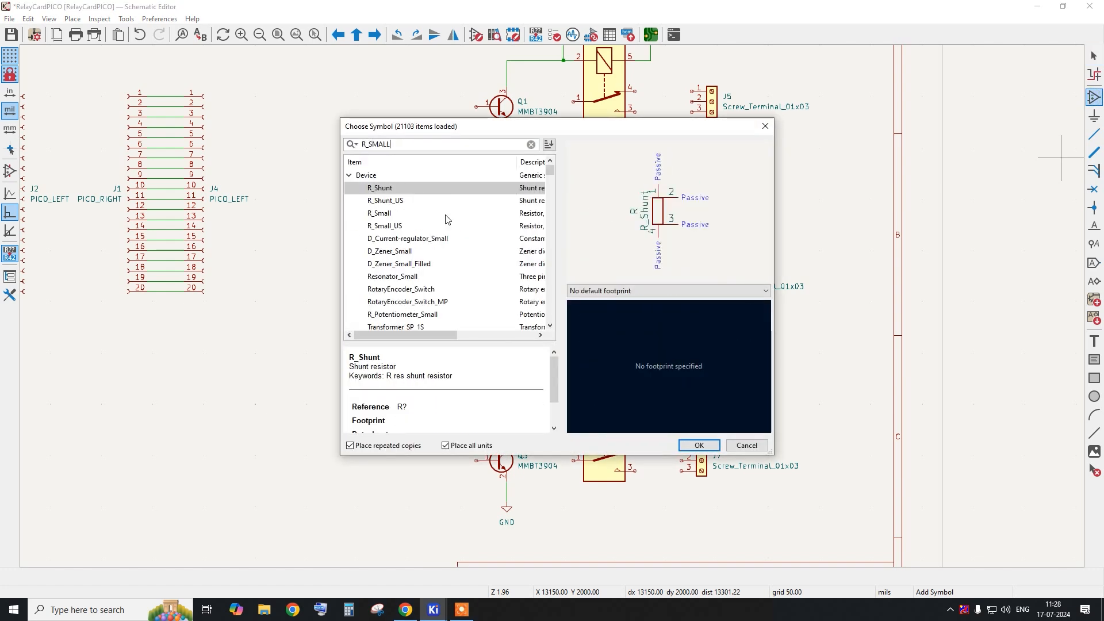
double_click(443, 201)
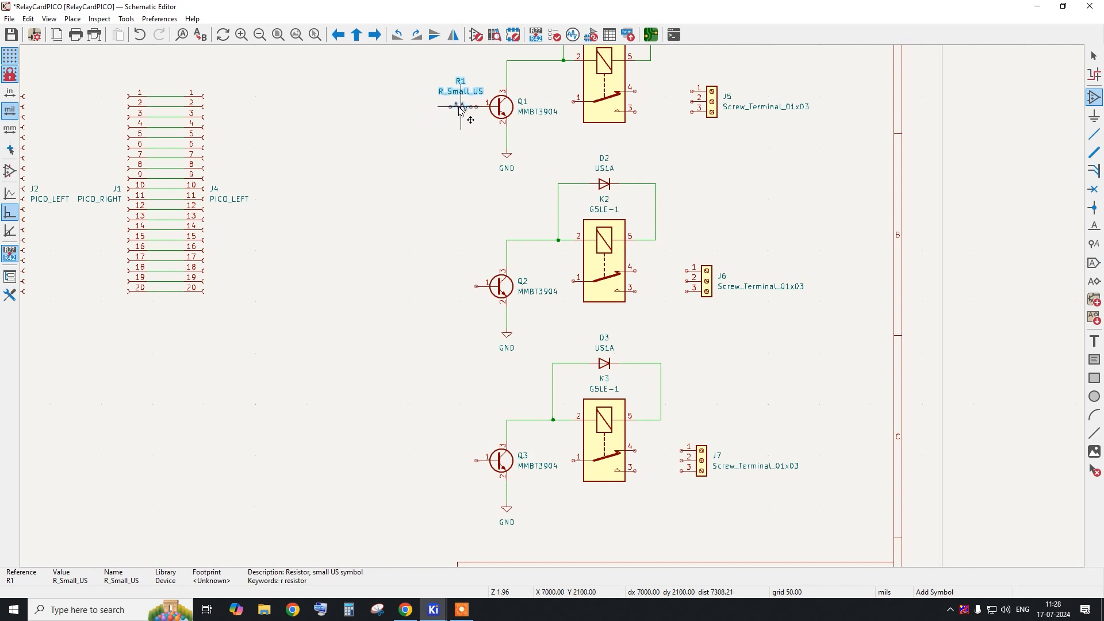
right_click(431, 108)
click(451, 118)
Wire the near end of resistor R1 to base pin 1 of transistor Q1.
scroll(442, 82, up, 5)
right_click(436, 159)
click(465, 167)
click(436, 177)
click(569, 177)
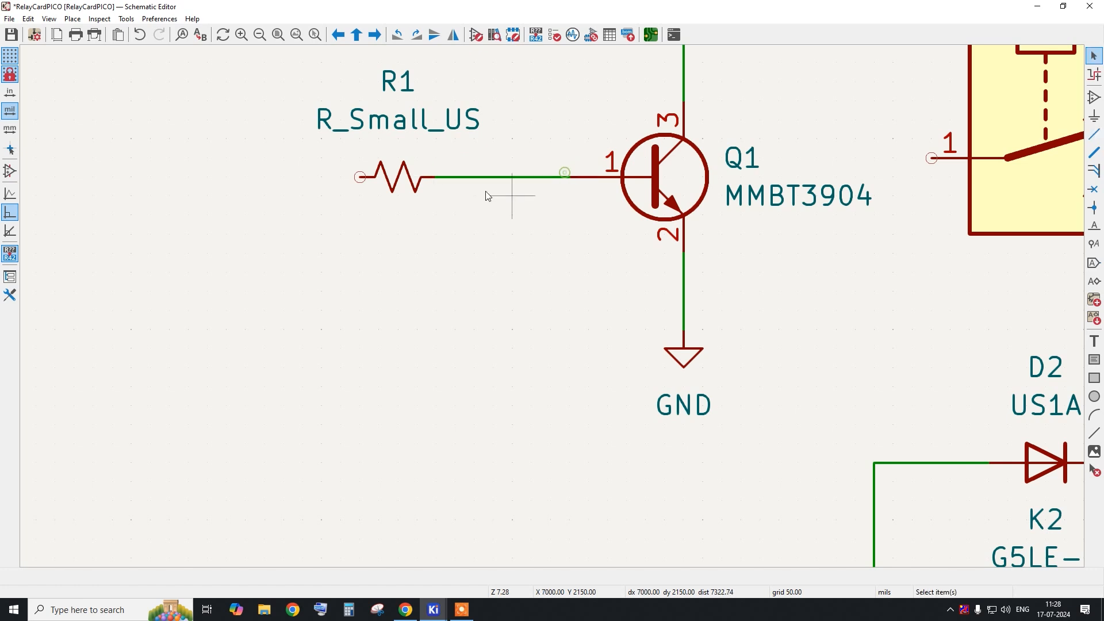
Duplicate resistor R1 with its base wire onto base pin 1 of transistors Q2 and Q3.
scroll(371, 115, down, 3)
scroll(373, 108, down, 3)
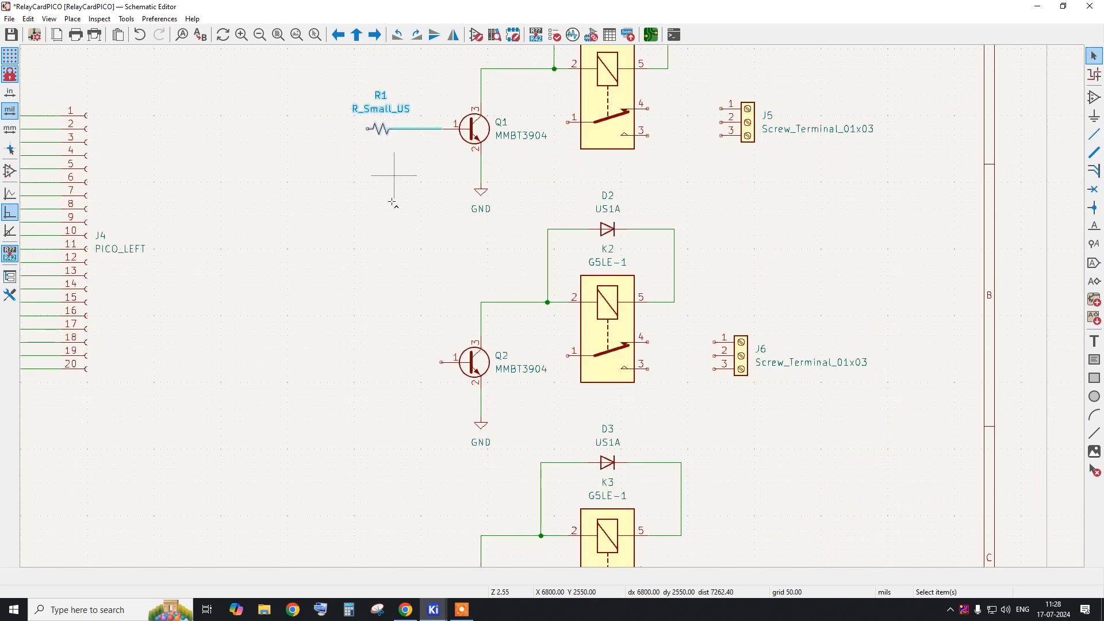
key(ctrl+d)
click(383, 363)
scroll(365, 295, down, 3)
scroll(382, 442, up, 3)
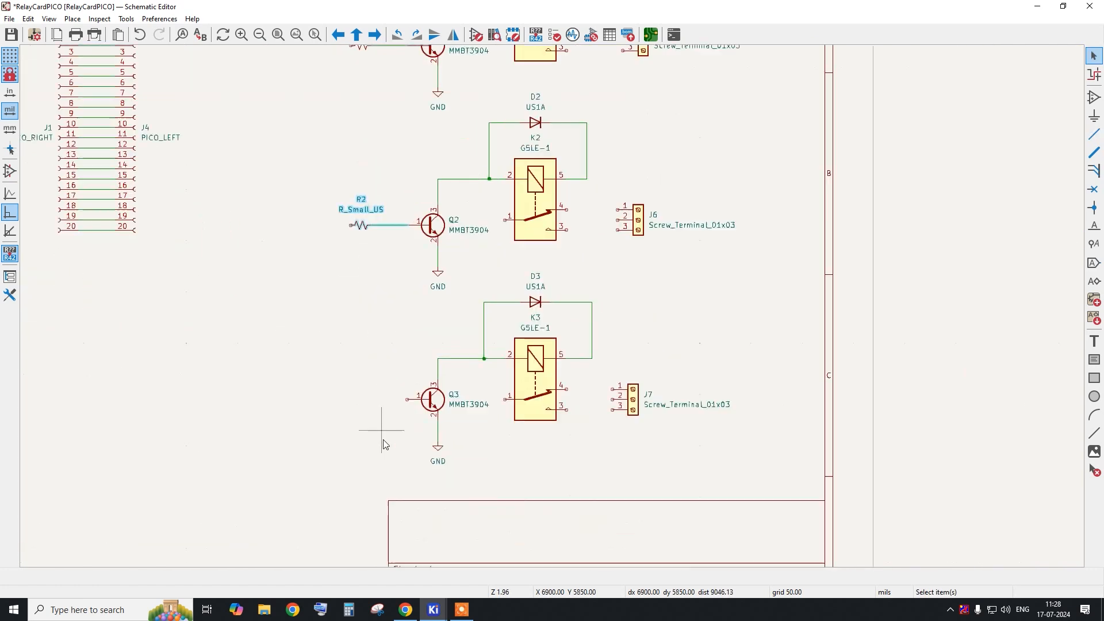
key(ctrl+d)
click(354, 389)
scroll(345, 402, down, 3)
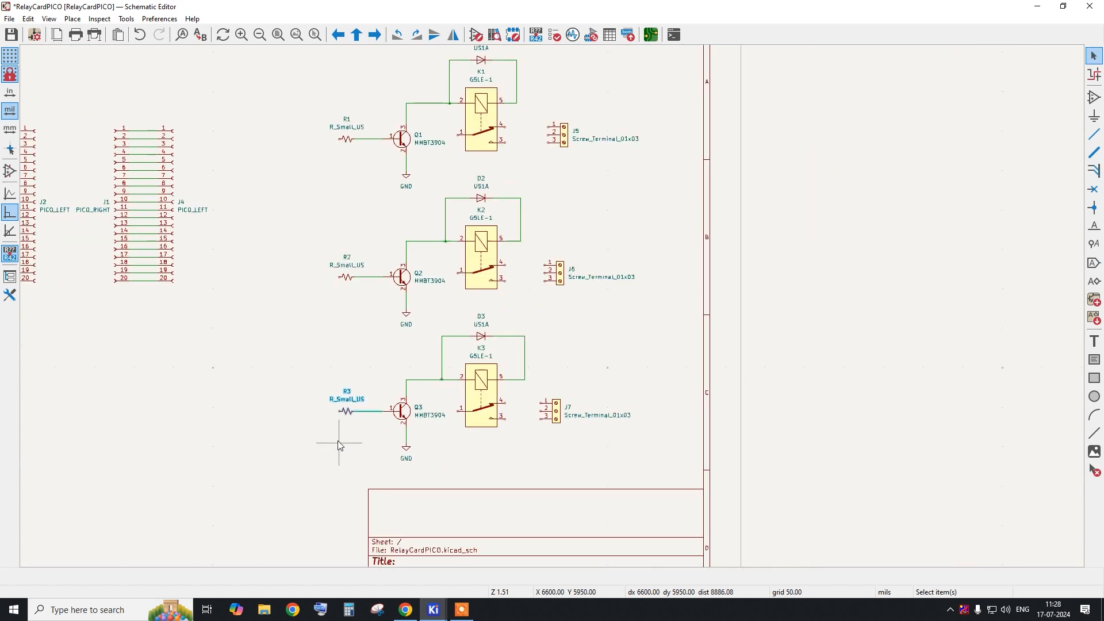
Set the value of the base resistors R1, R2 and R3 to 110E.
scroll(340, 140, up, 2)
double_click(340, 140)
text(110)
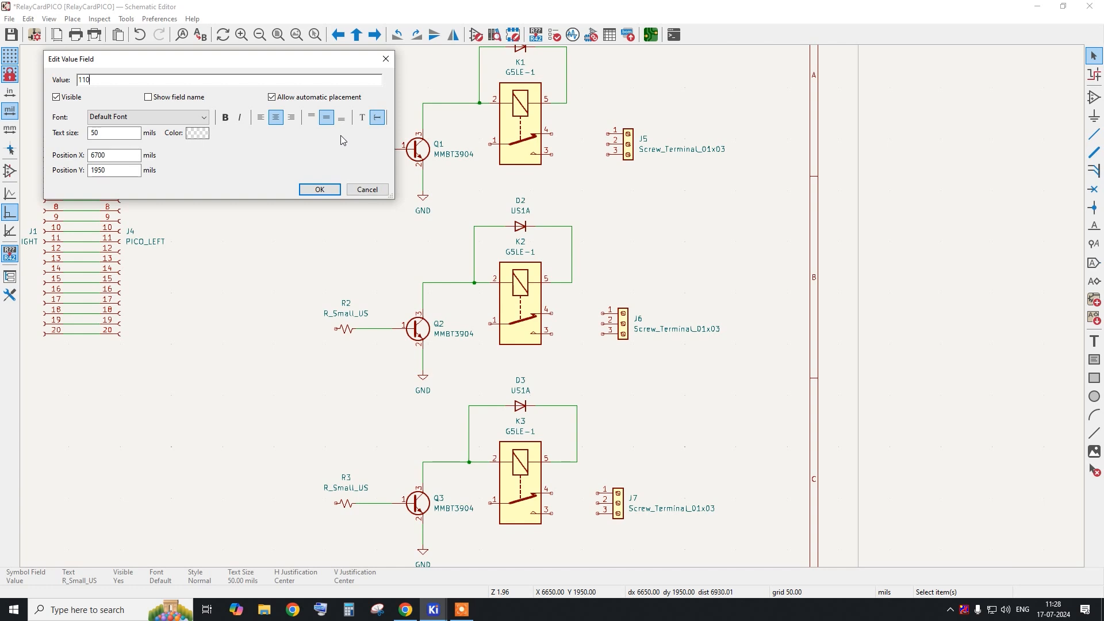
text(e)
click(320, 189)
double_click(346, 313)
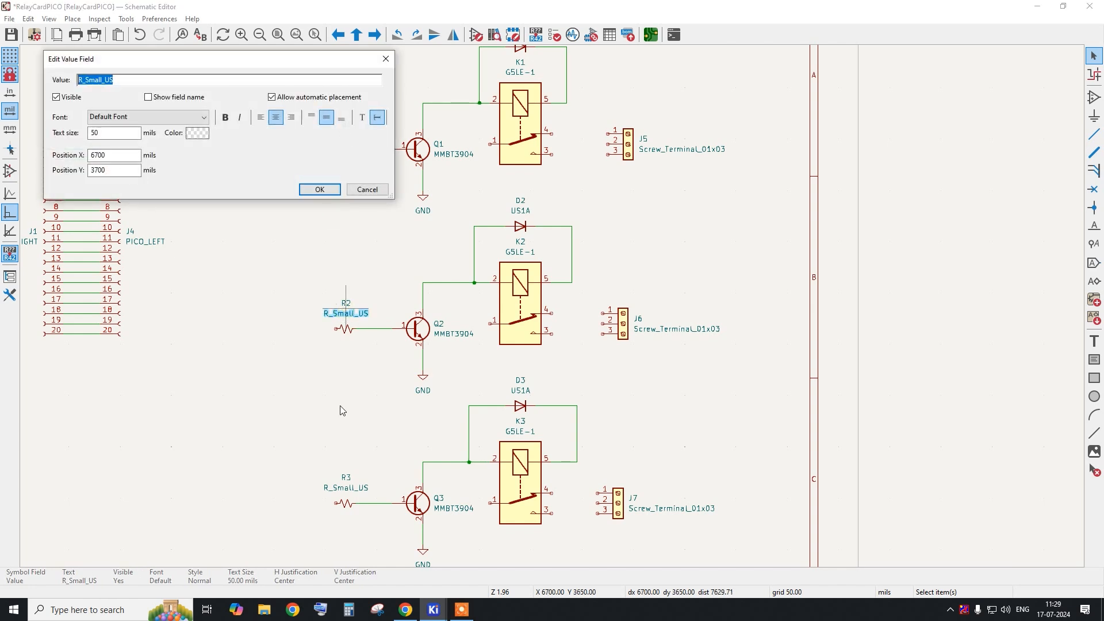
click(319, 189)
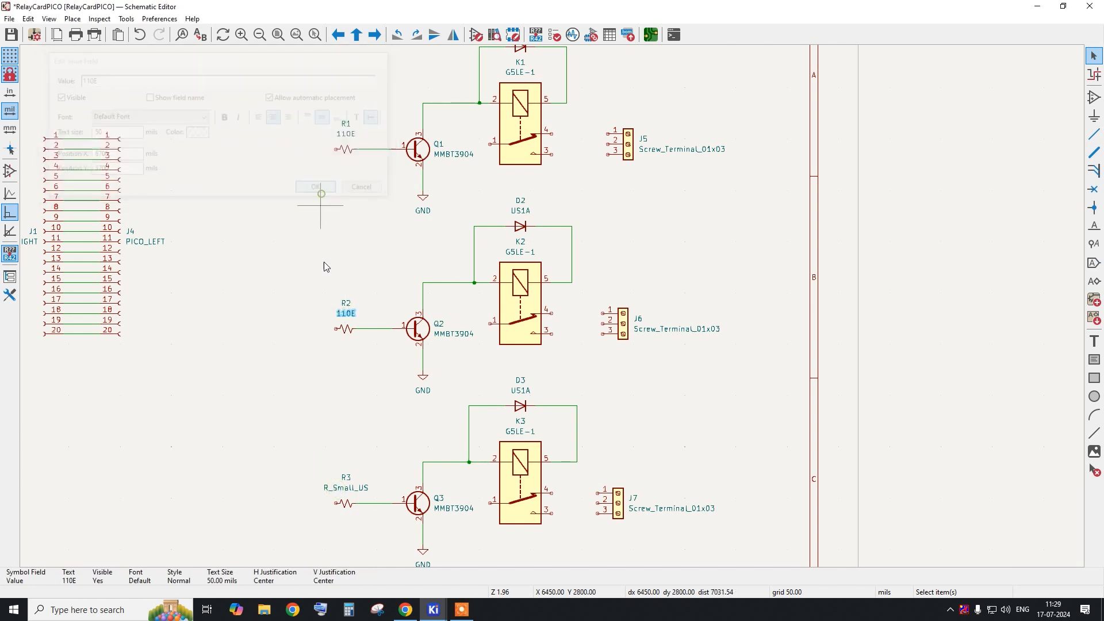
double_click(340, 488)
text(110E)
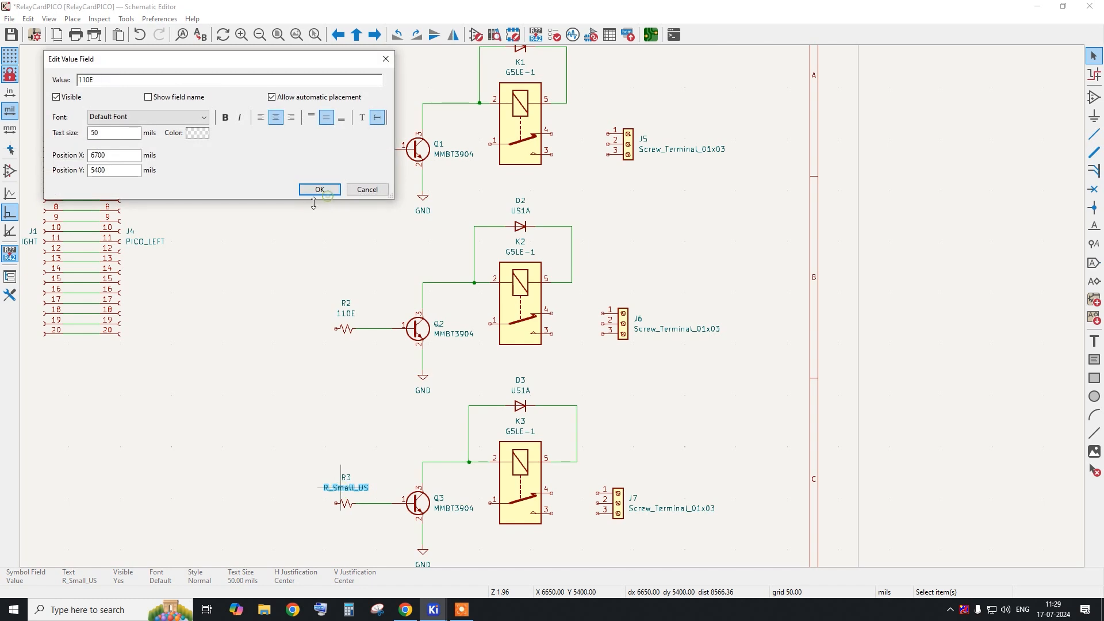
click(319, 189)
Draw a short wire outward from the free end of resistor R1.
scroll(356, 322, down, 4)
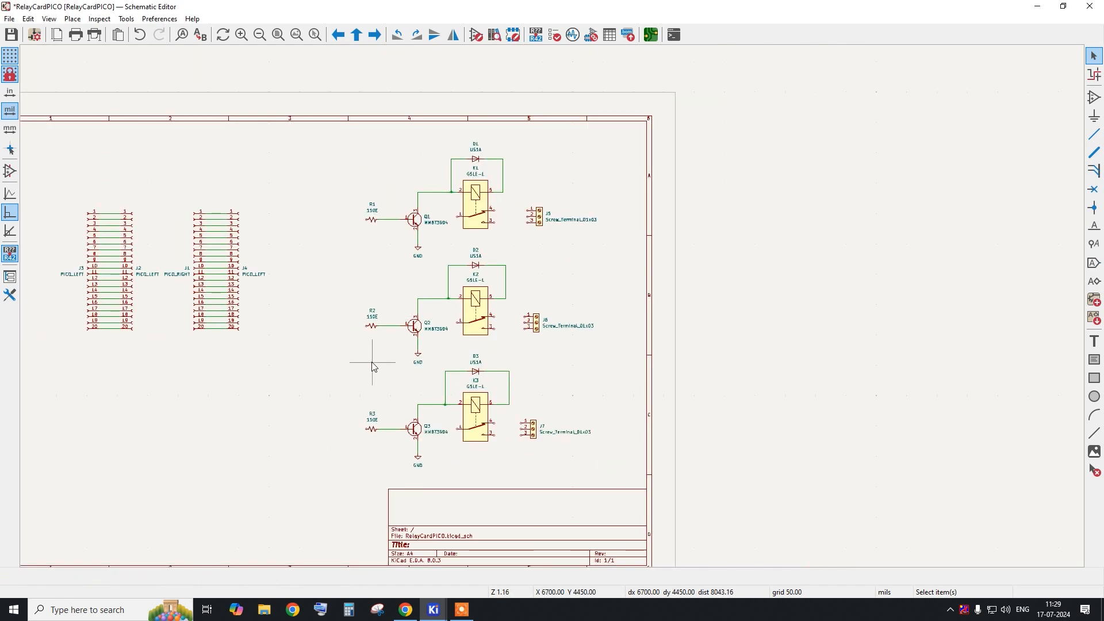
scroll(375, 287, up, 4)
key(w)
double_click(348, 138)
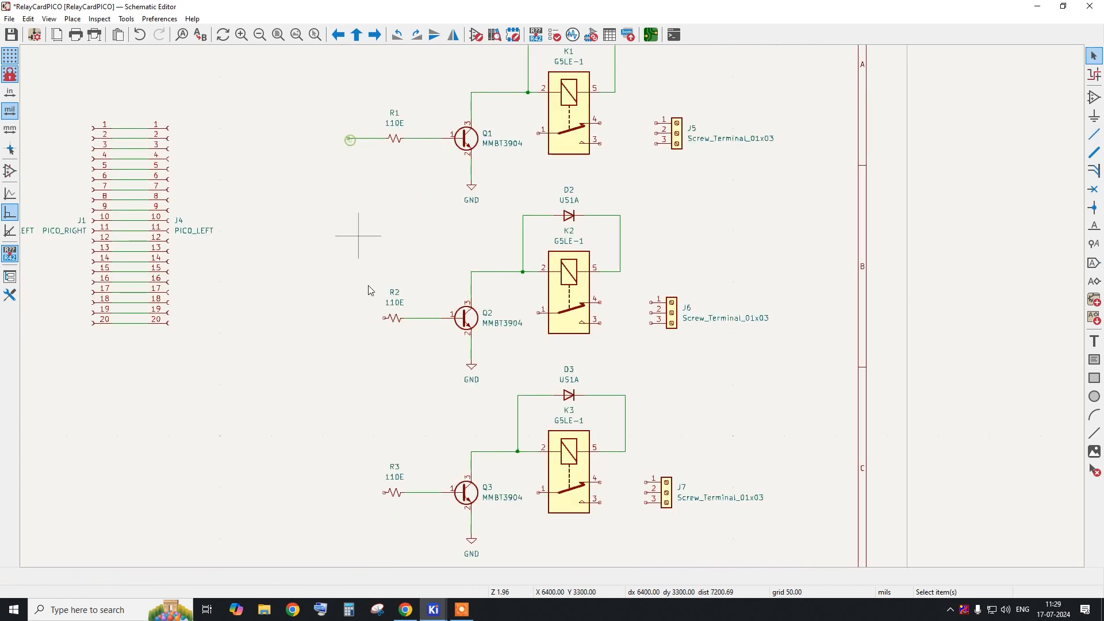
key(w)
right_click(355, 318)
click(371, 328)
right_click(330, 208)
click(297, 188)
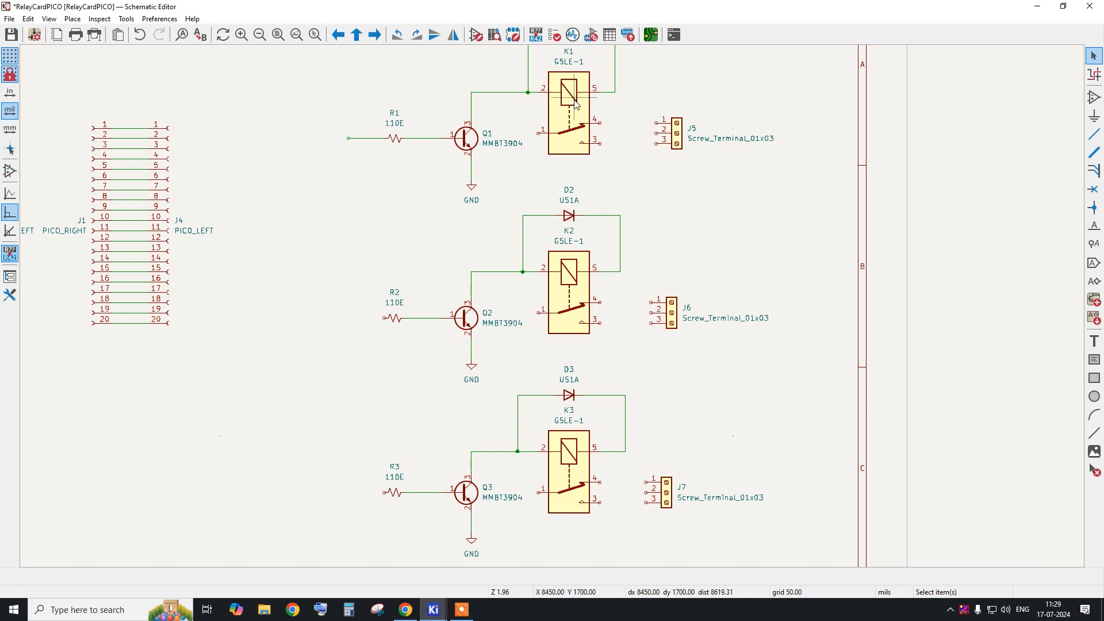
Place an LED symbol at the free end of R1's wire, rotated so its cathode faces the resistor.
click(1095, 115)
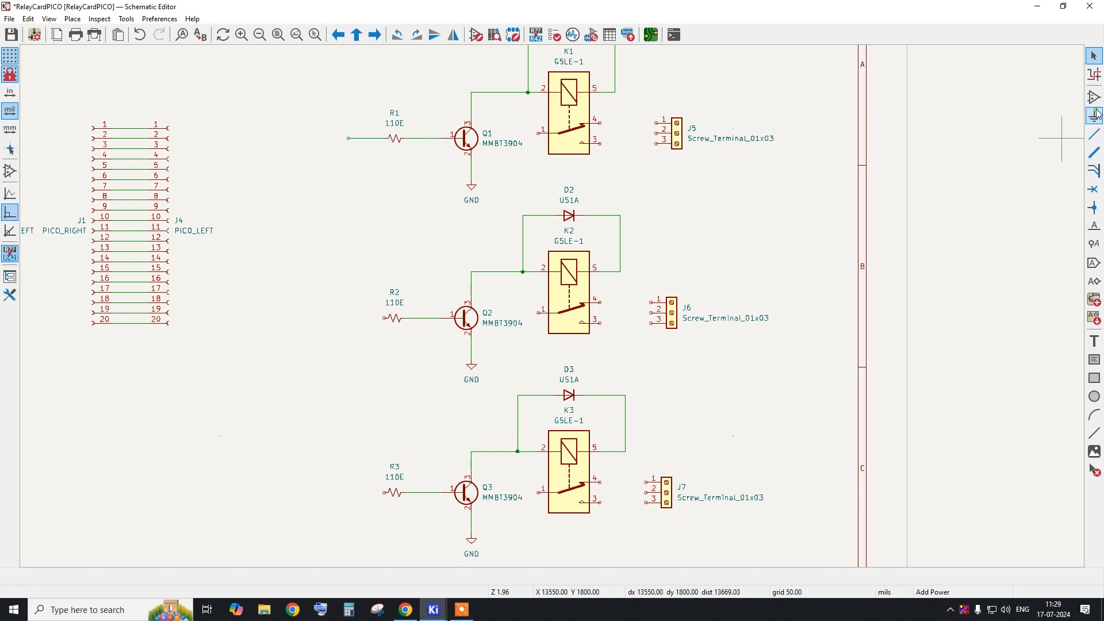
click(766, 131)
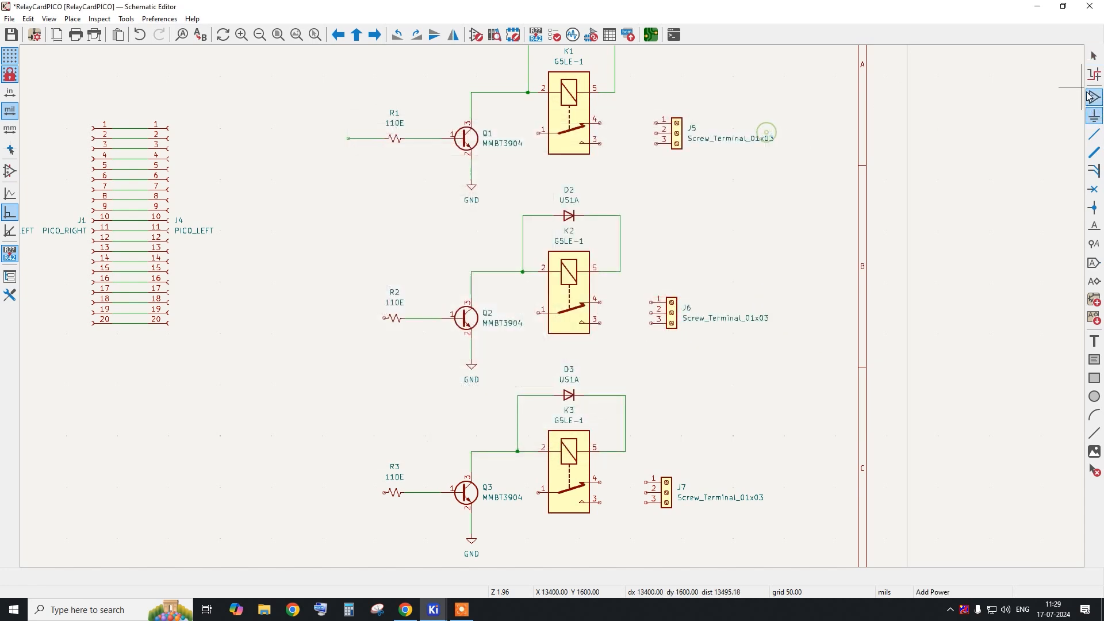
text(LED)
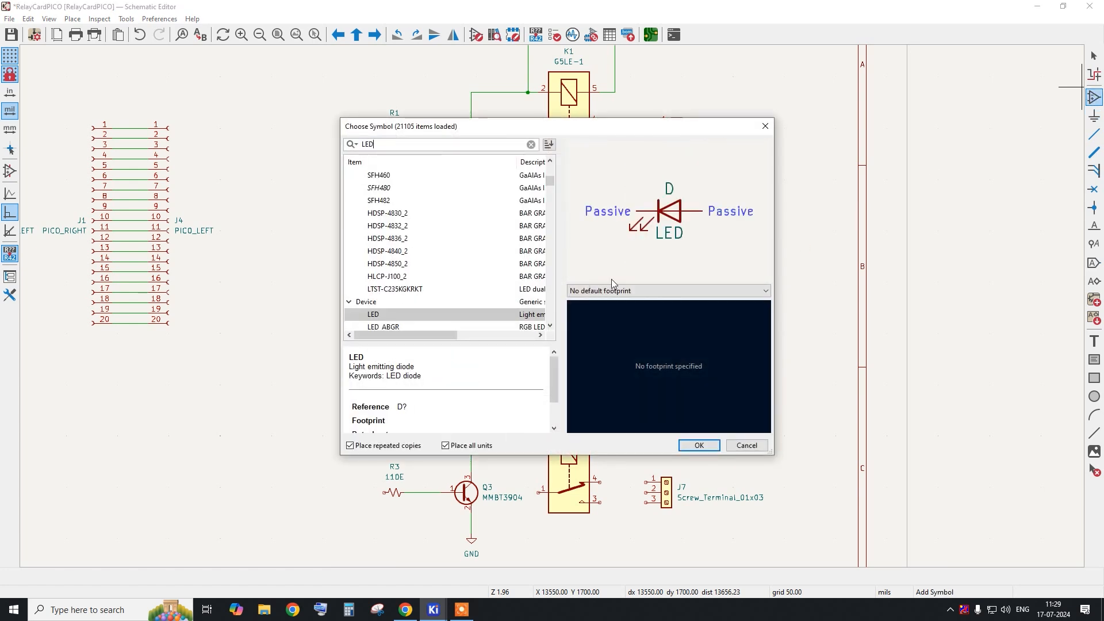
double_click(497, 316)
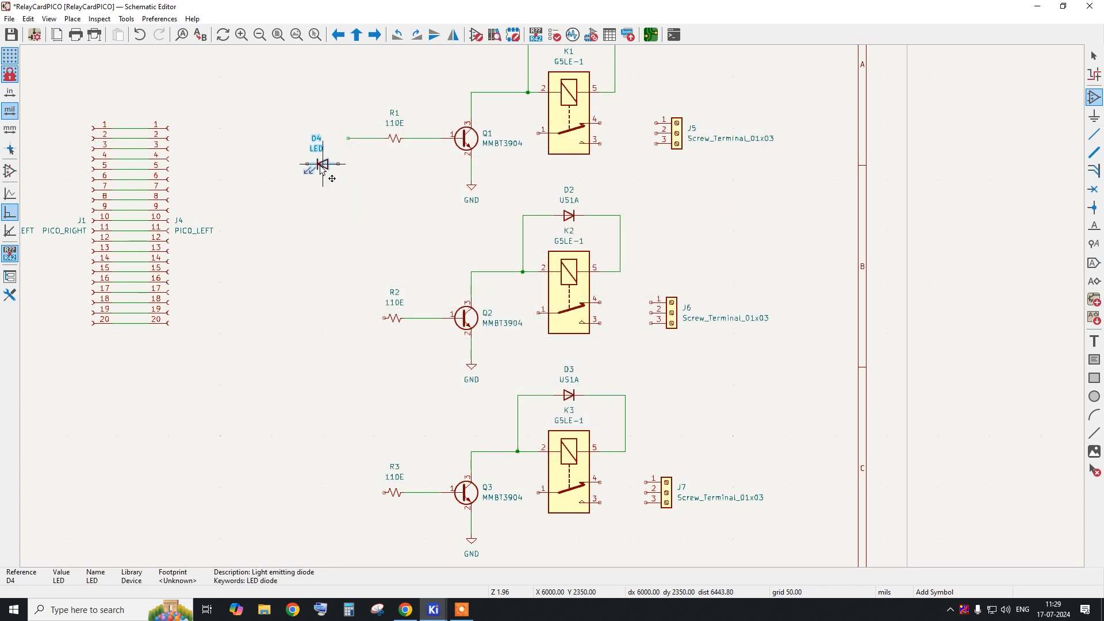
key(r)
click(334, 140)
right_click(315, 189)
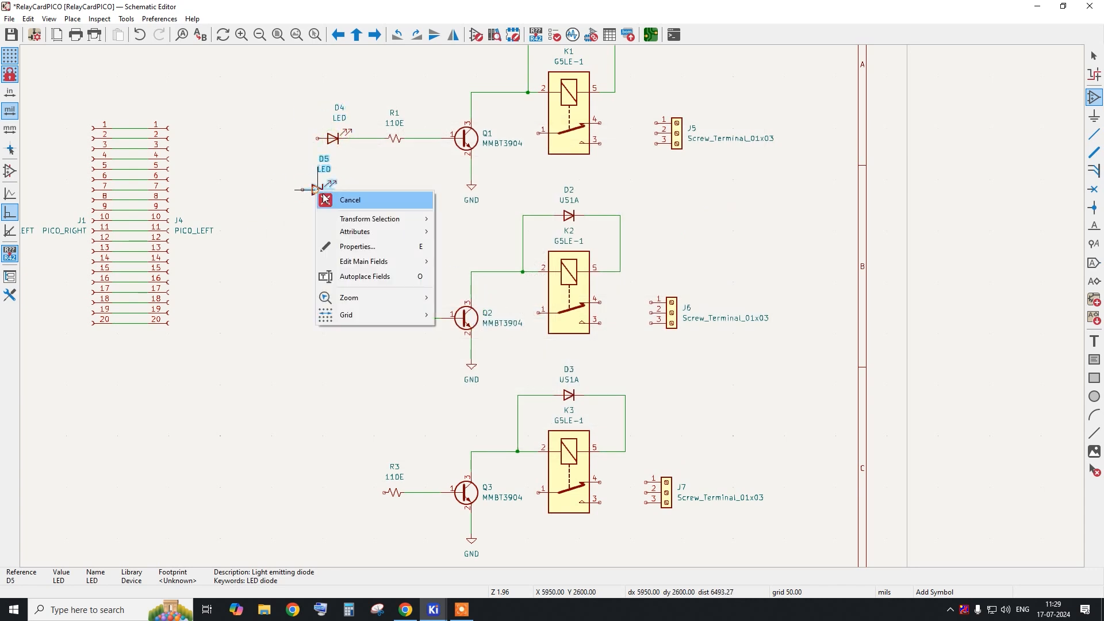
click(328, 200)
Duplicate LED D4 and its resistor wire onto the free ends of R2 and R3.
click(315, 139)
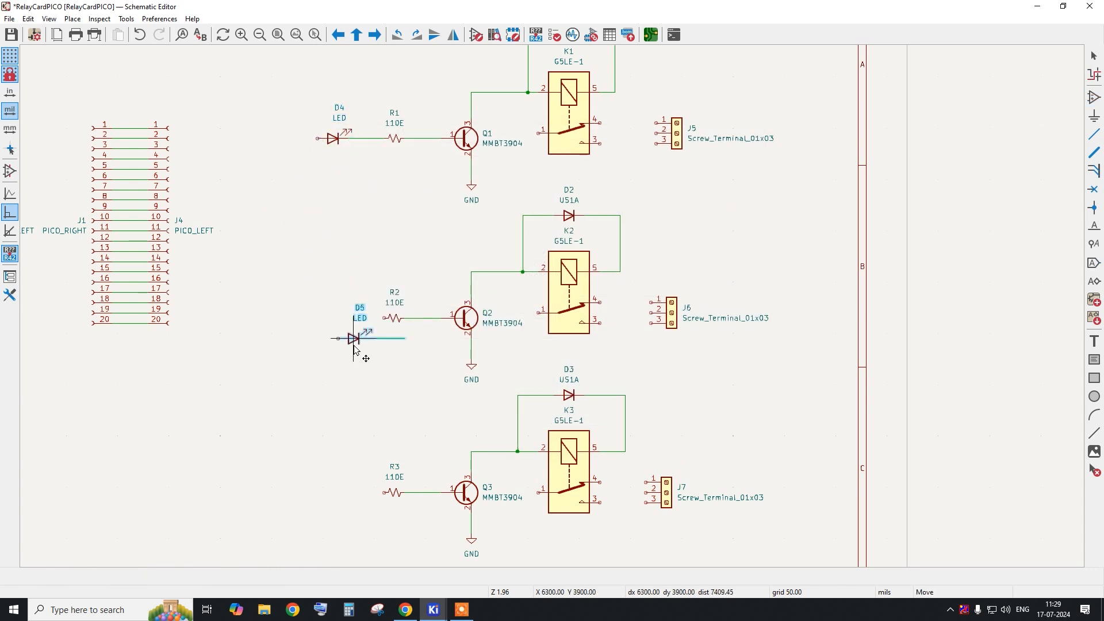
click(316, 318)
click(335, 493)
Draw a short input wire outward from the anode of LED D4.
right_click(309, 138)
click(316, 146)
click(317, 139)
double_click(283, 140)
Copy D4's input wire and paste it at the anodes of LEDs D5 and D6.
drag(301, 153, 276, 124)
key(ctrl+c)
key(ctrl+v)
click(281, 324)
key(ctrl+v)
click(281, 495)
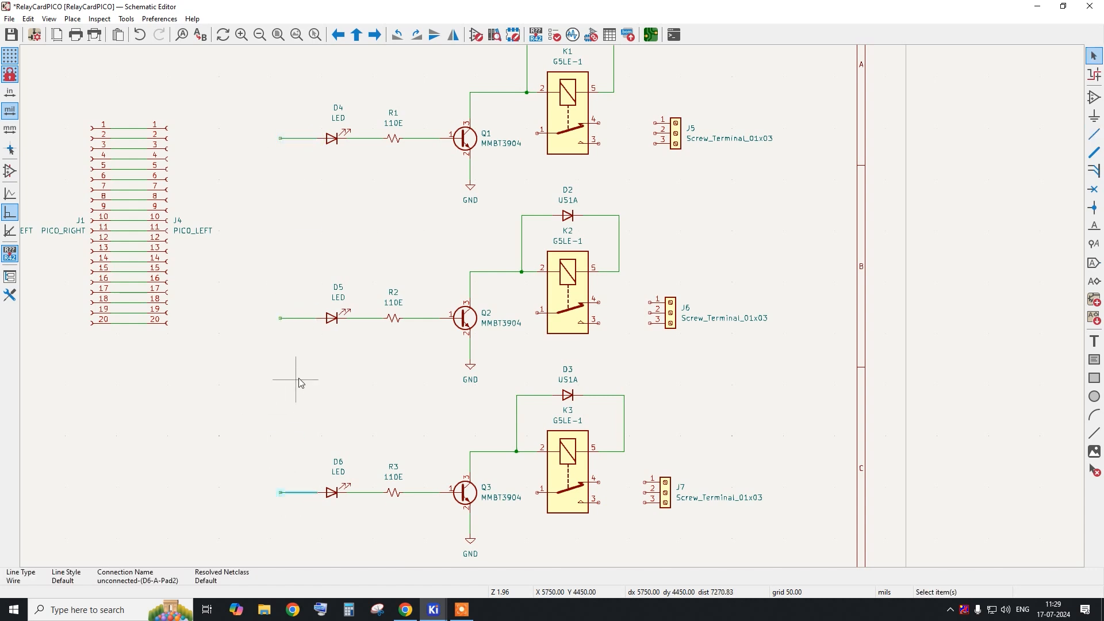
Wire contact pin 4 of relay K1 to pin 1 of screw terminal J5.
scroll(333, 86, down, 3)
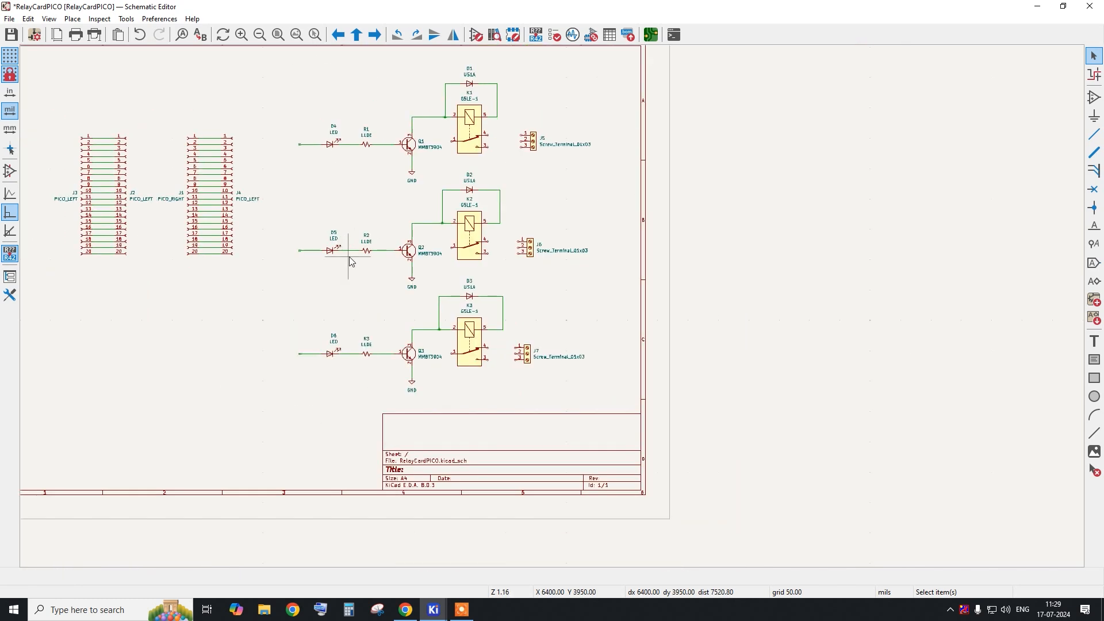
scroll(460, 84, up, 2)
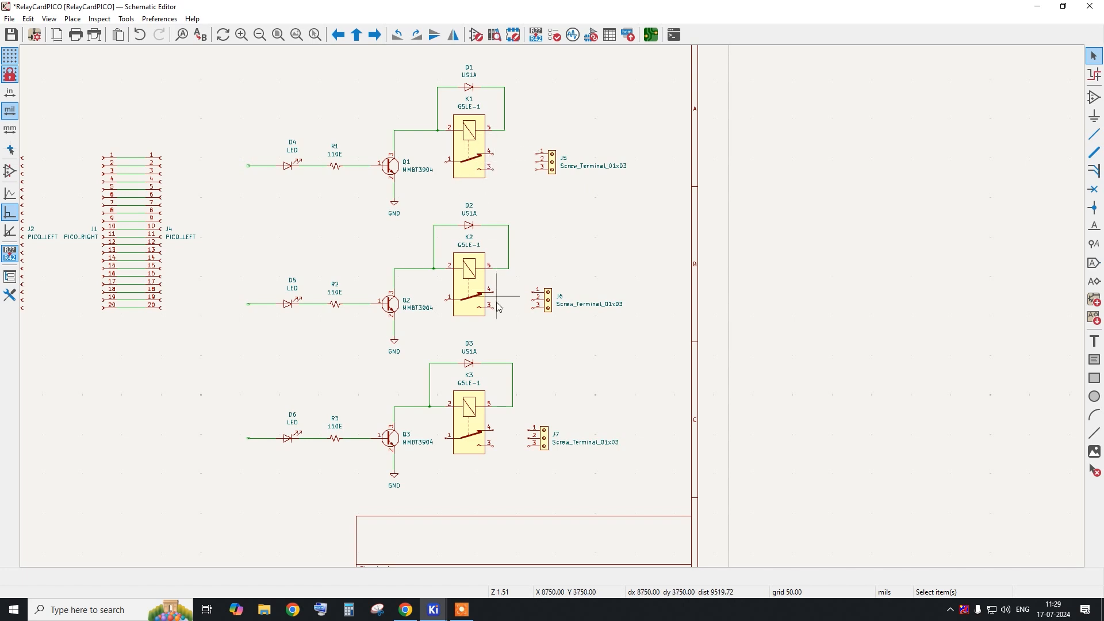
scroll(549, 168, up, 4)
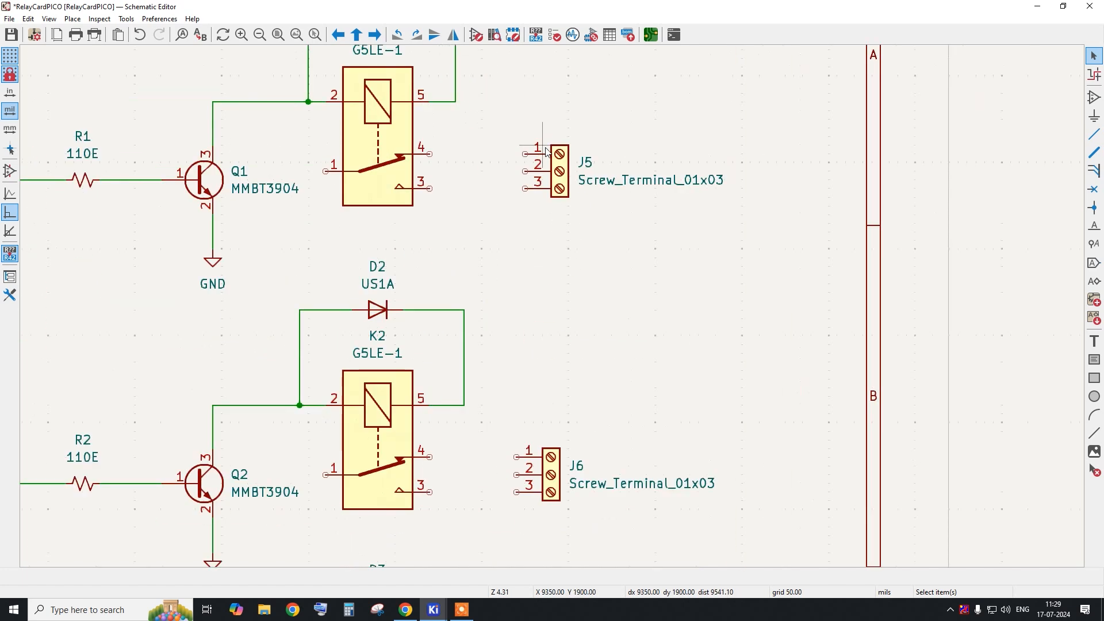
key(w)
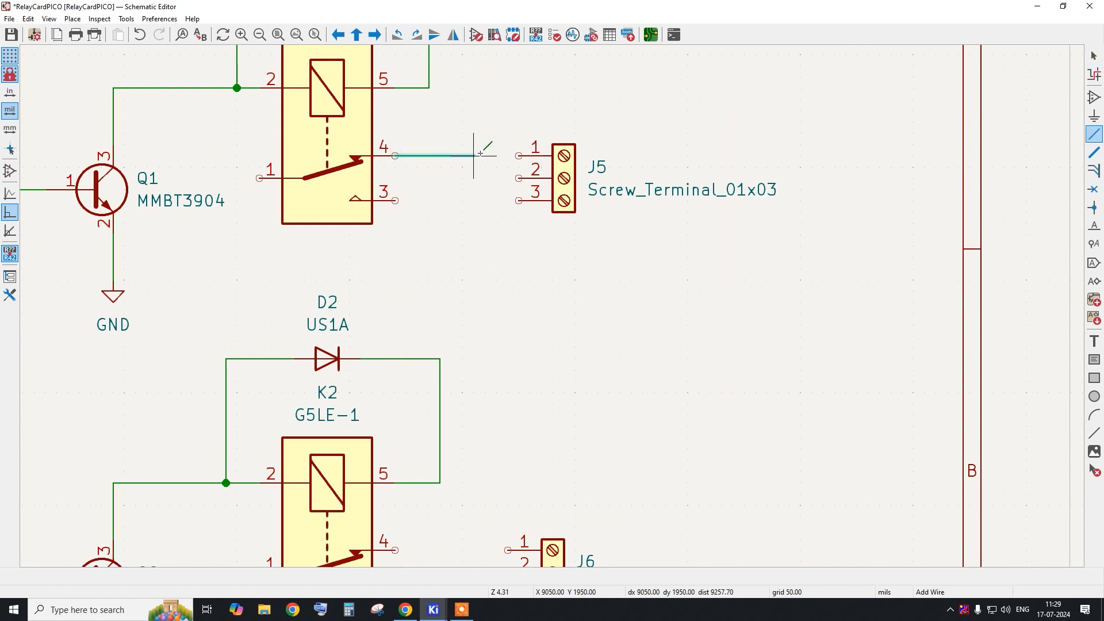
click(519, 156)
drag(776, 282, 564, 126)
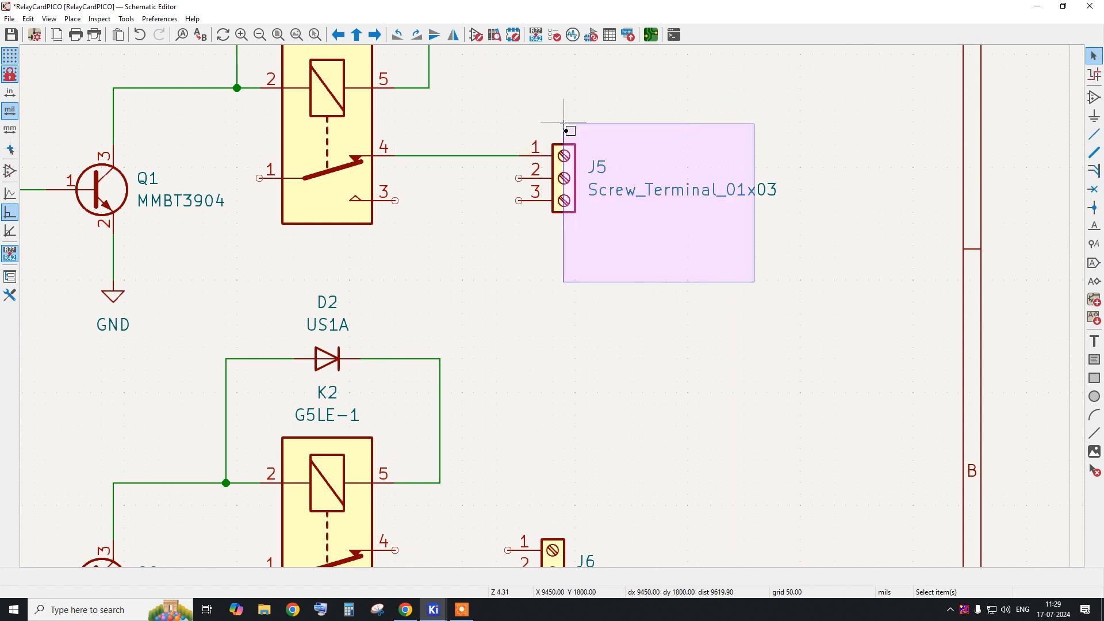
drag(720, 271, 566, 126)
drag(609, 259, 543, 126)
click(411, 218)
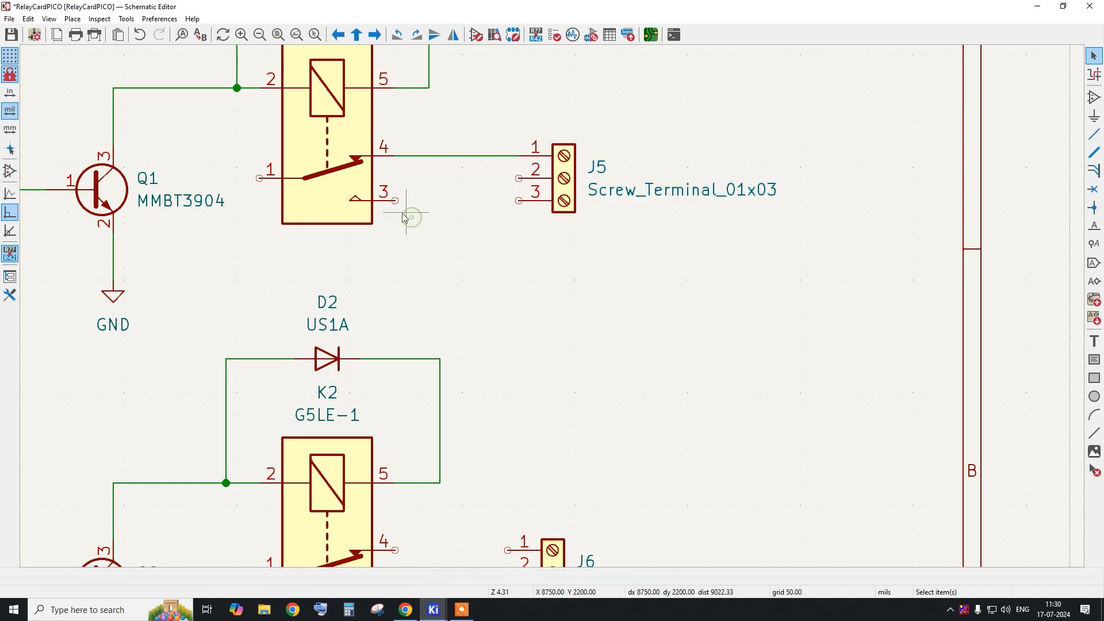
Wire K1 pin 3 to J5 pin 3, and route K1 pin 1 below the relay to J5 pin 2.
click(395, 200)
click(518, 201)
click(256, 178)
click(249, 280)
click(440, 178)
click(519, 178)
Wire contact pins 4 and 3 of relay K2 to pins 1 and 3 of screw terminal J6.
scroll(516, 185, down, 4)
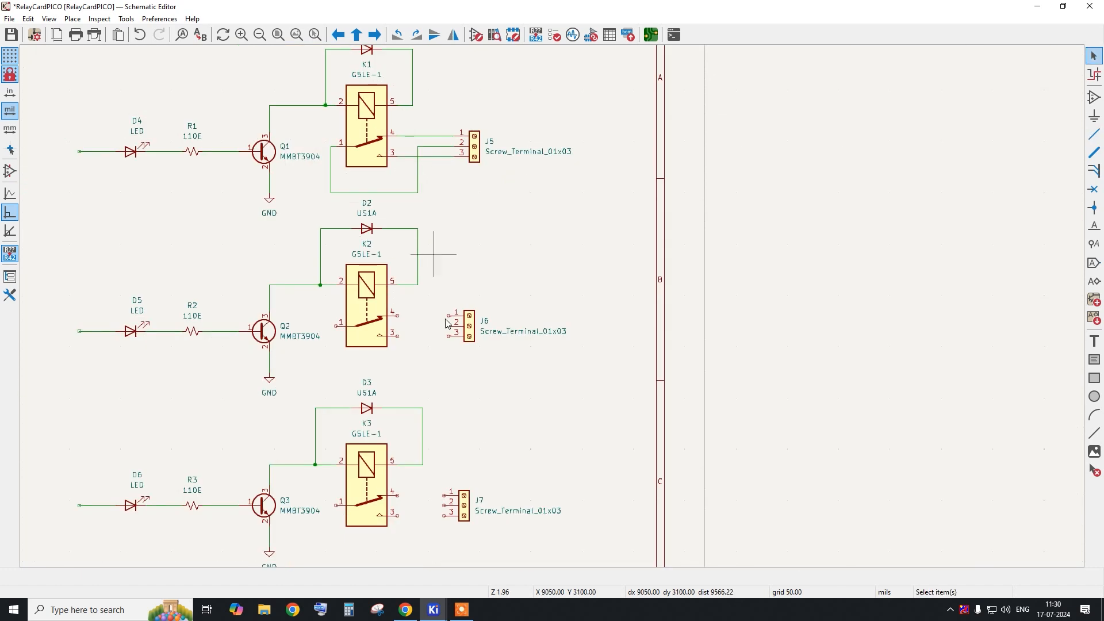
scroll(370, 278, up, 4)
click(369, 280)
click(482, 280)
click(369, 324)
click(483, 325)
Route a wire from common pin 1 of relay K2 below the relay to pin 2 of J6.
key(w)
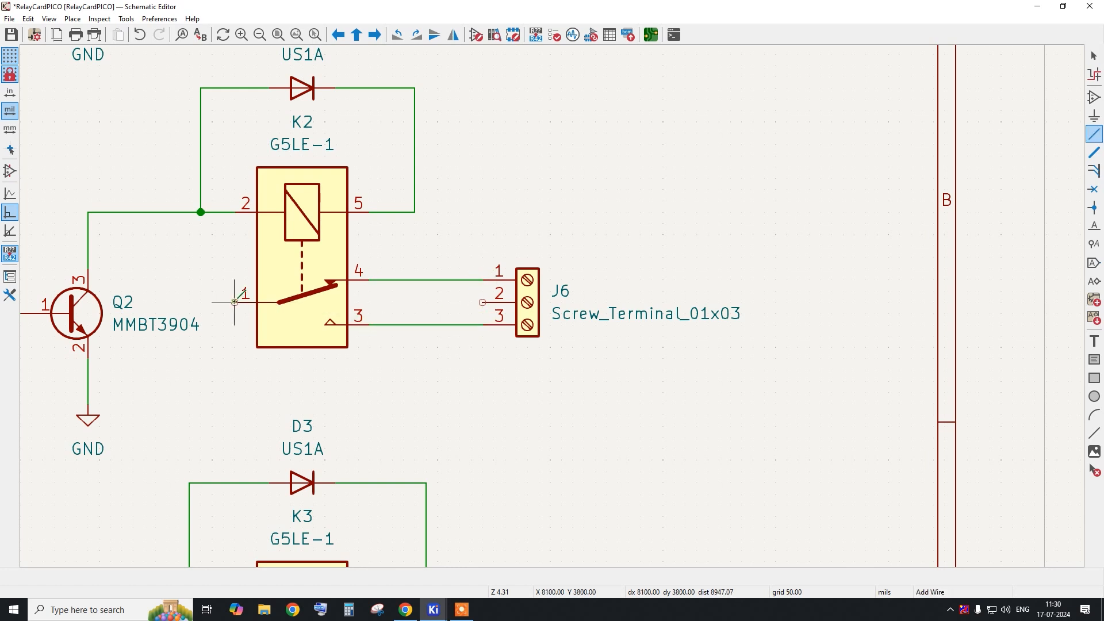
click(223, 381)
click(438, 381)
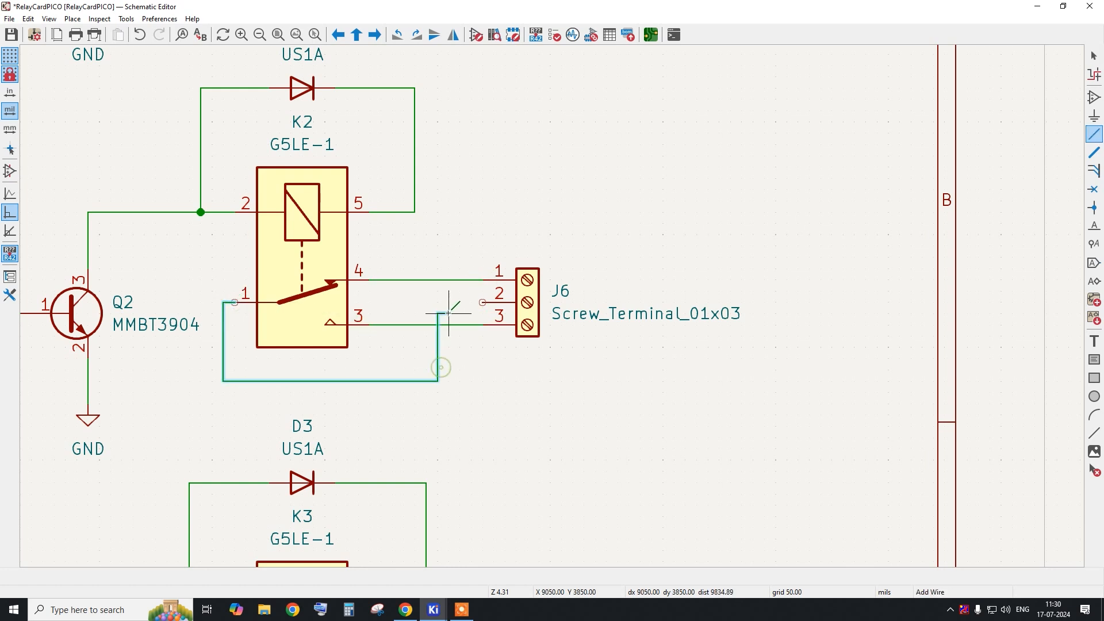
click(481, 303)
Wire contact pins 4 and 3 of relay K3 to pins 1 and 3 of screw terminal J7.
scroll(480, 305, down, 4)
scroll(388, 388, up, 4)
scroll(388, 389, down, 4)
scroll(354, 398, up, 5)
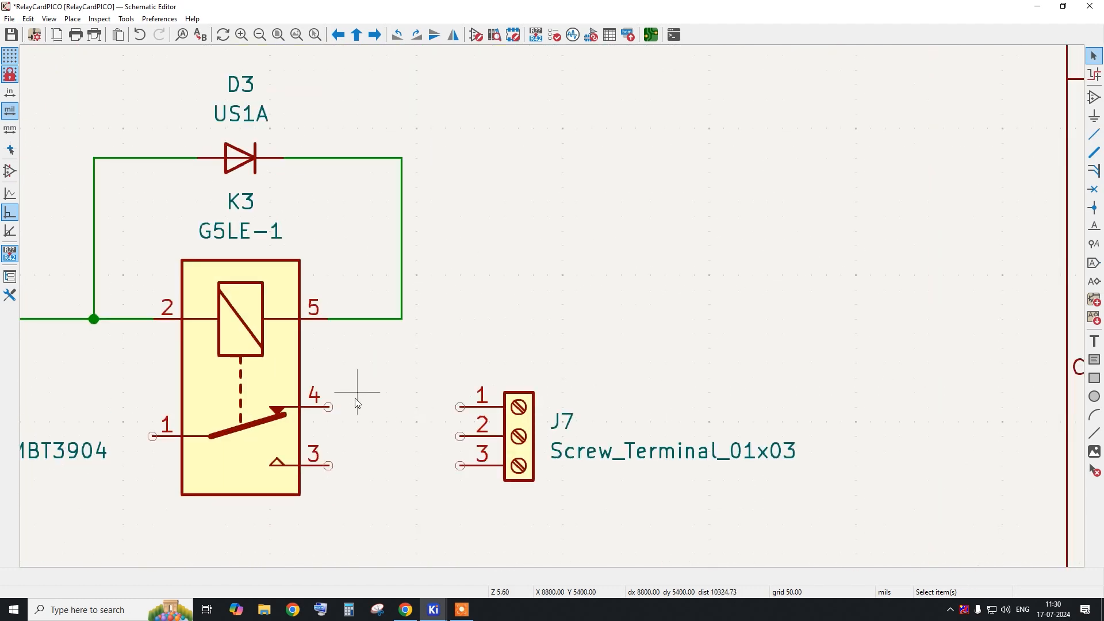
key(w)
click(460, 407)
key(w)
click(460, 465)
Route a wire from common pin 1 of K3 below the relay to J7 pin 2, and adjust its vertical segment beside pin 1.
key(w)
click(138, 524)
click(460, 436)
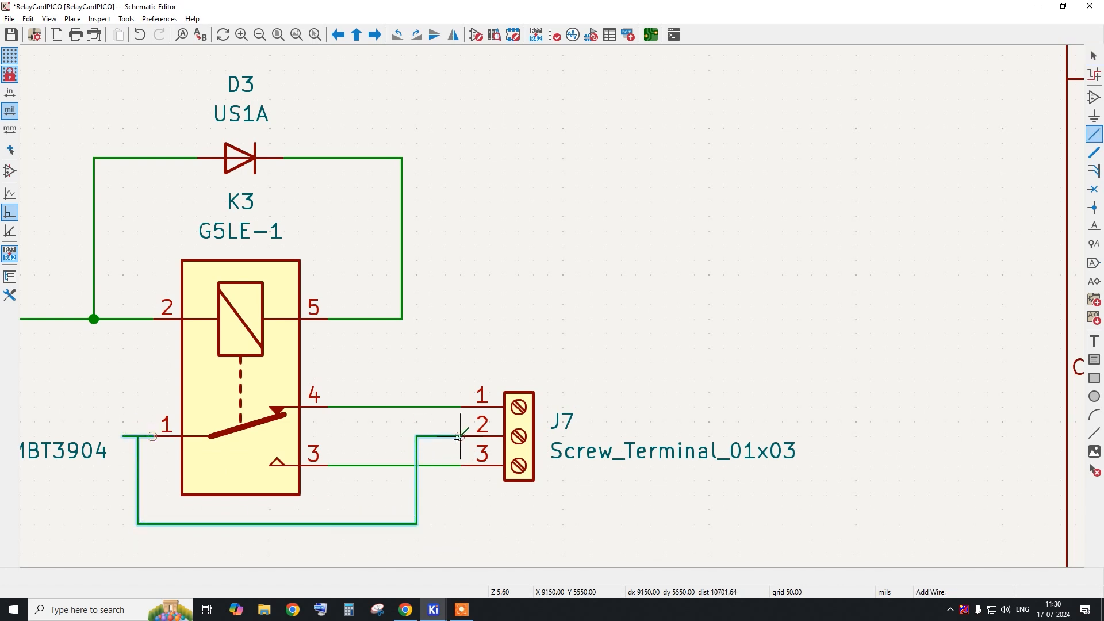
key(Escape)
drag(134, 463, 119, 463)
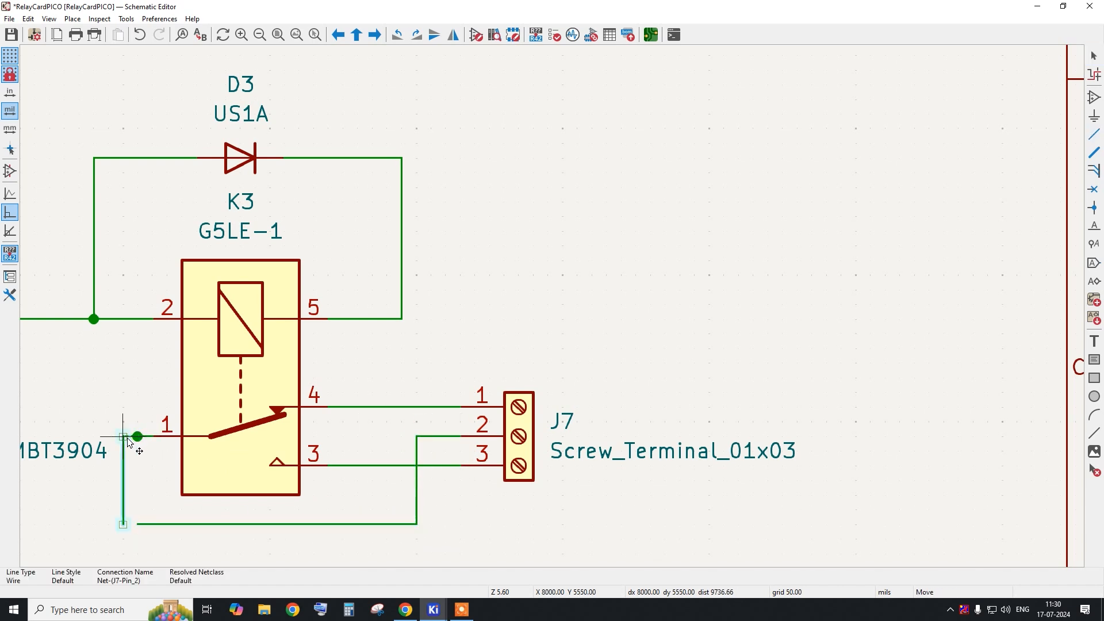
scroll(175, 466, down, 6)
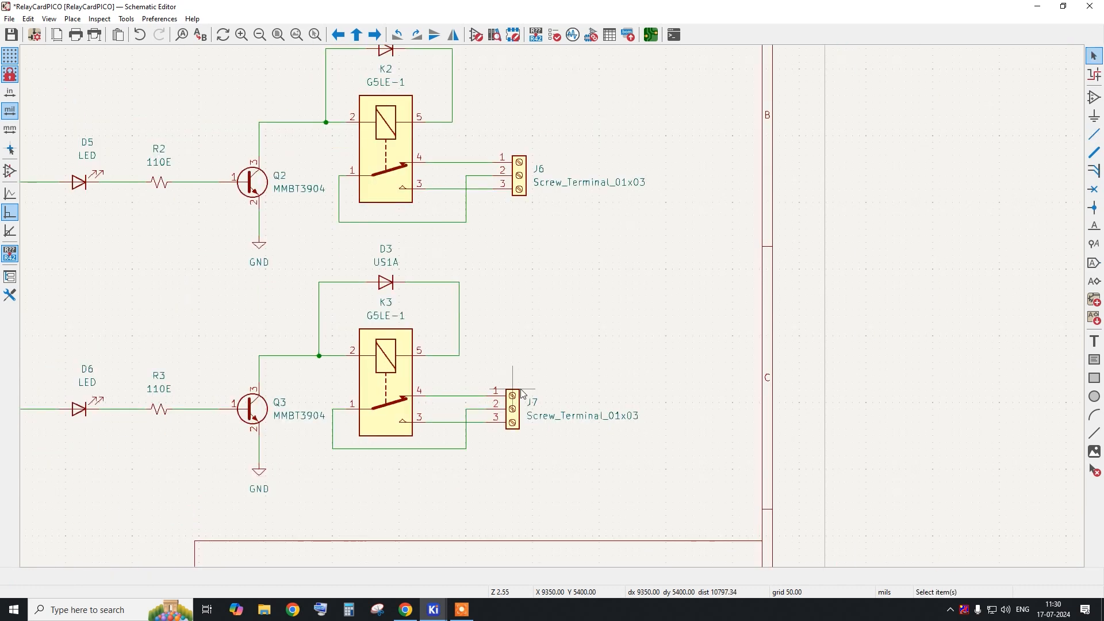
Extend the coil wires at pin 5 of relays K1, K2 and K3 outward with short open-ended stubs.
scroll(437, 175, up, 1)
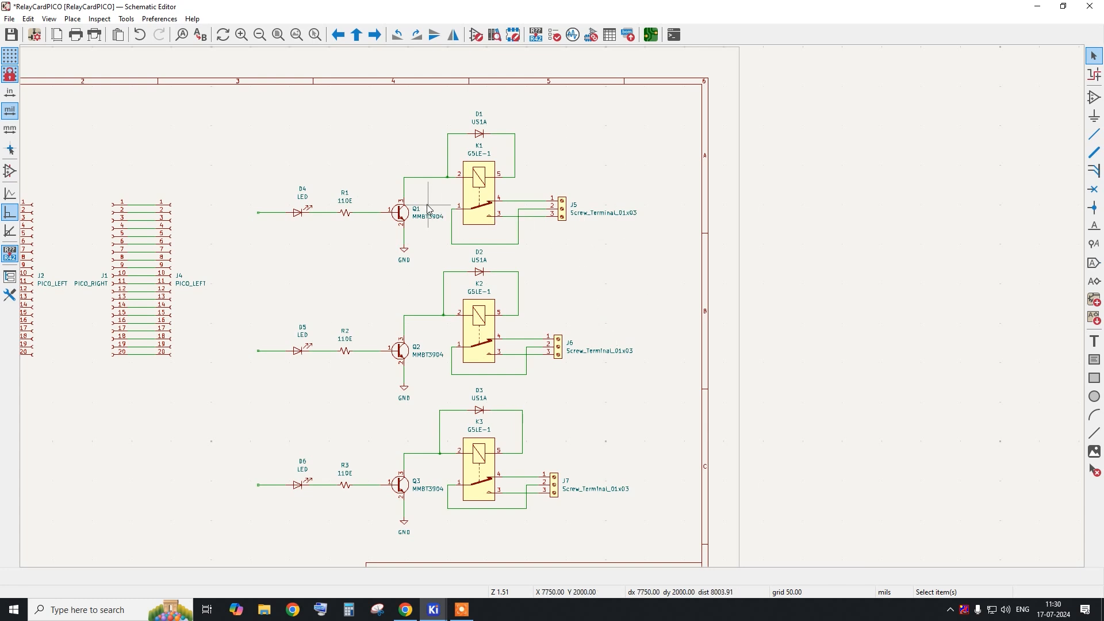
scroll(409, 183, up, 2)
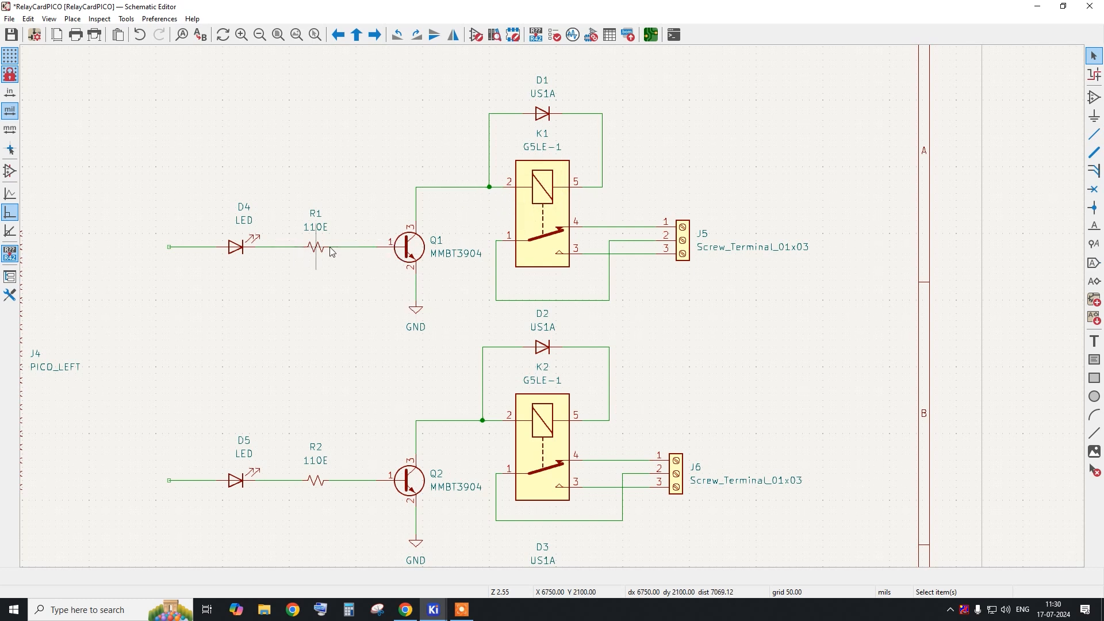
scroll(251, 254, down, 3)
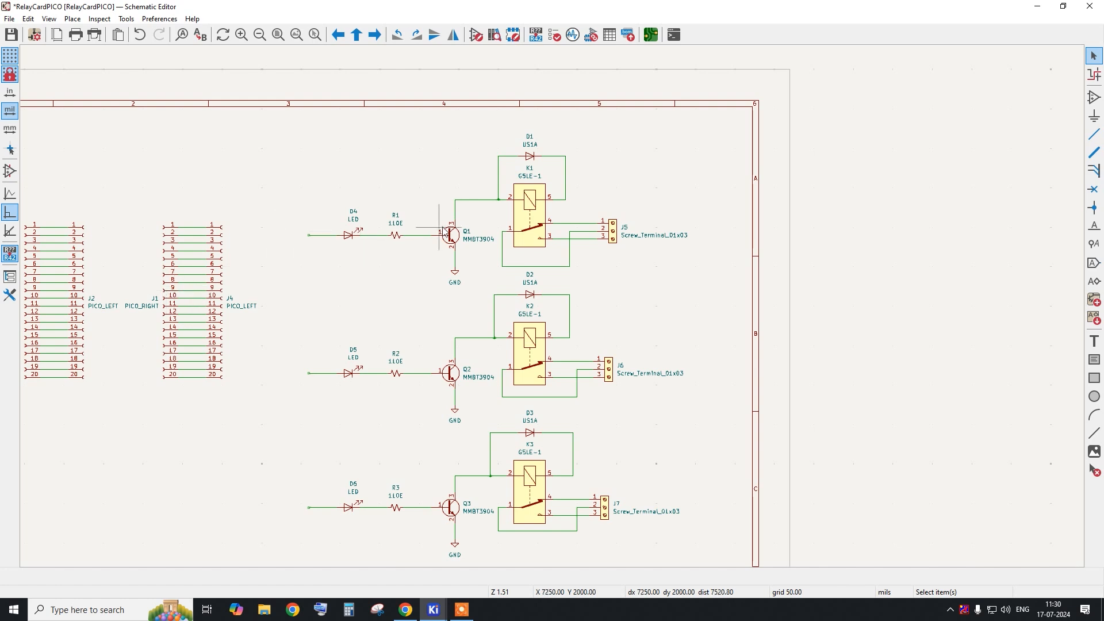
scroll(443, 230, up, 3)
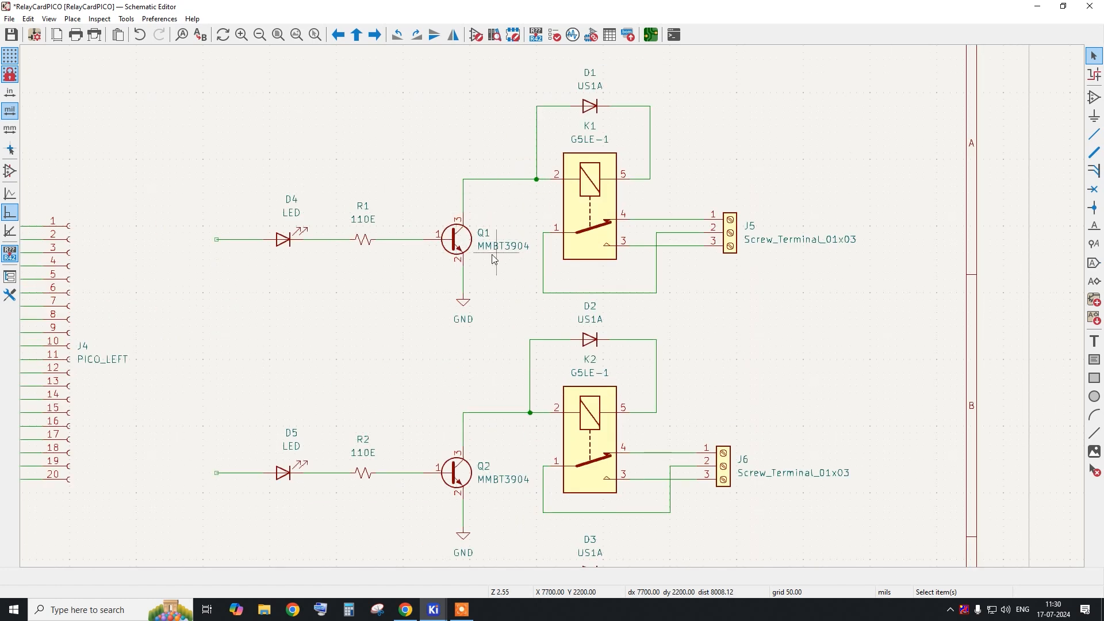
scroll(436, 235, up, 1)
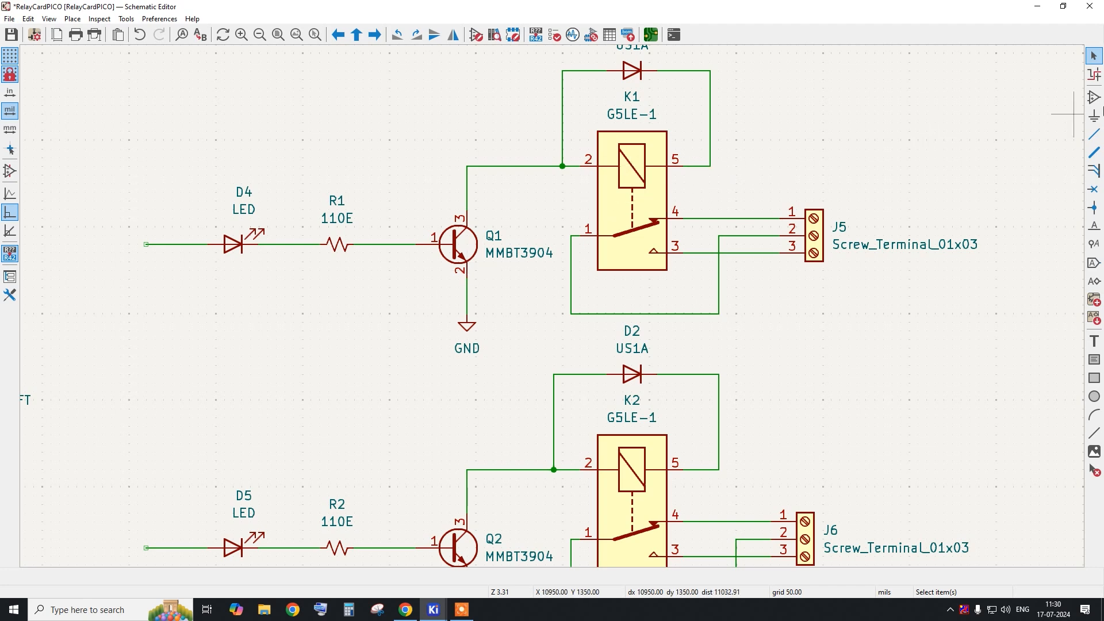
click(1094, 135)
click(712, 166)
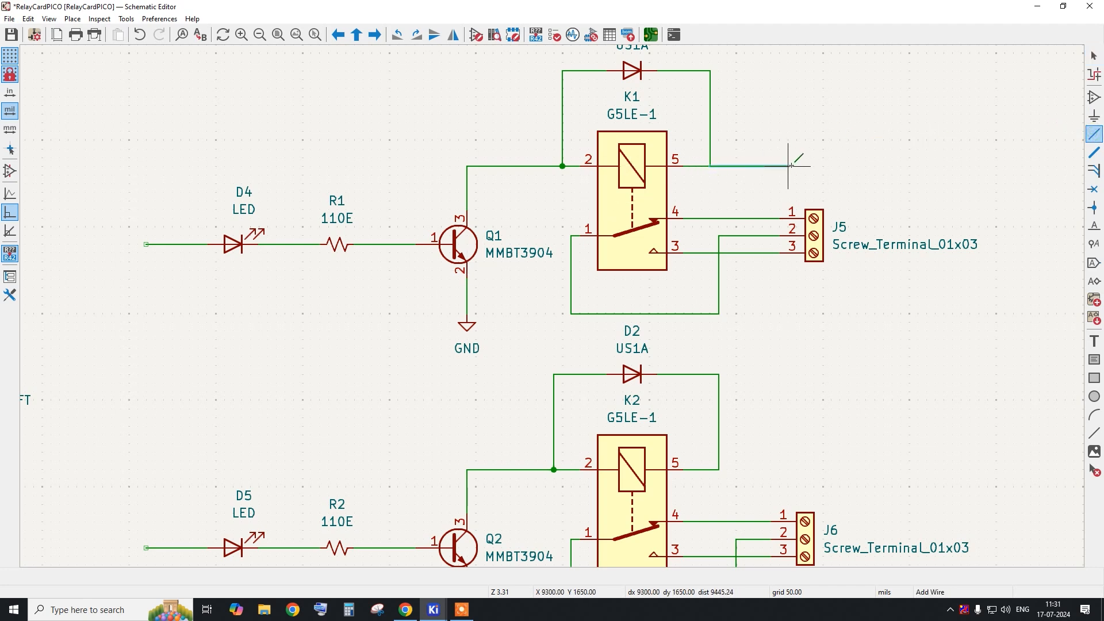
click(670, 442)
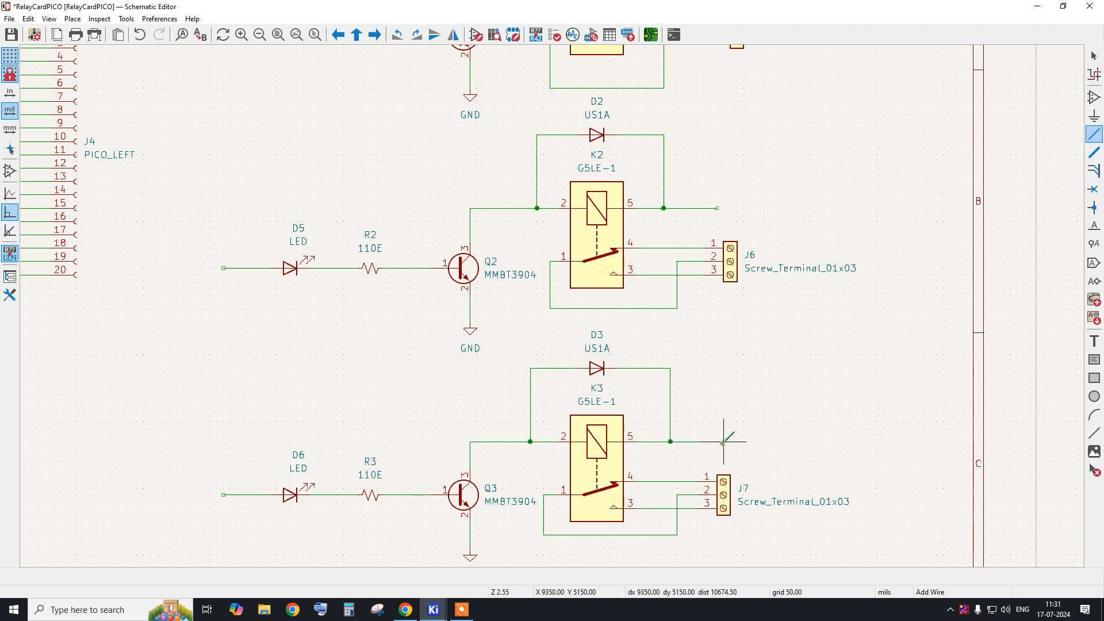
right_click(772, 390)
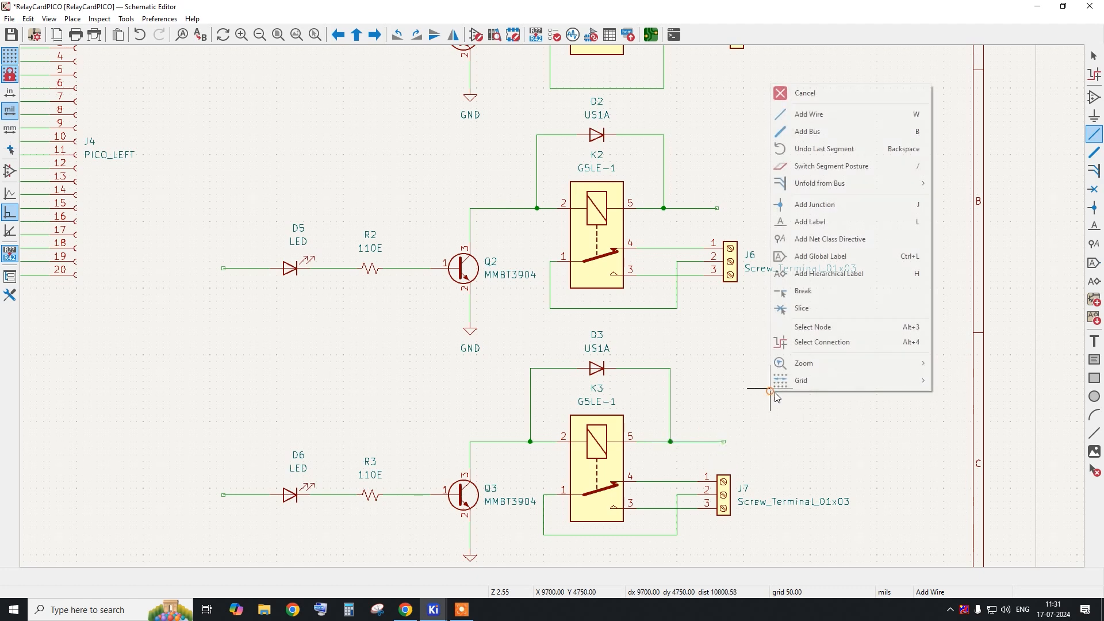
click(806, 93)
scroll(619, 414, down, 5)
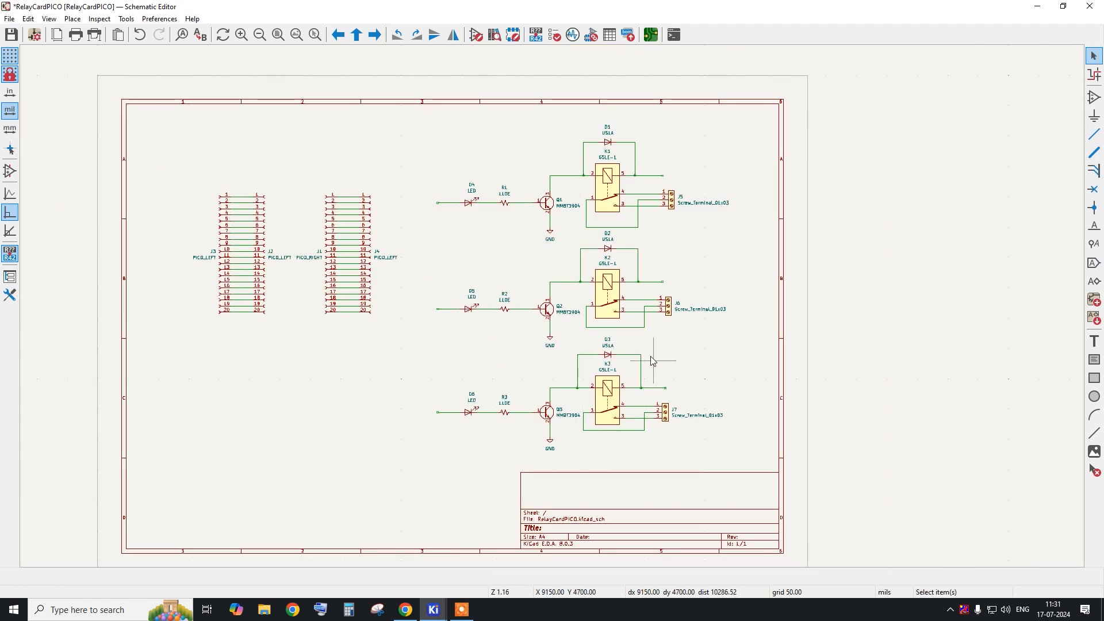
Examine the three relay channels, checking the coil supply stubs and the contact wiring to the screw terminals.
scroll(552, 194, up, 1)
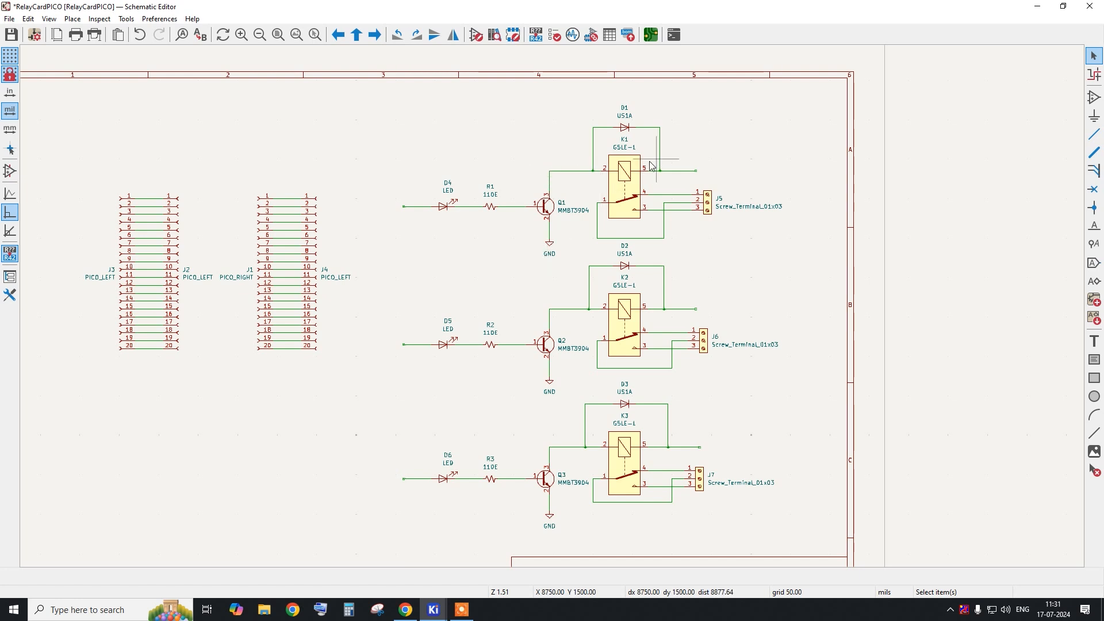
scroll(641, 211, up, 3)
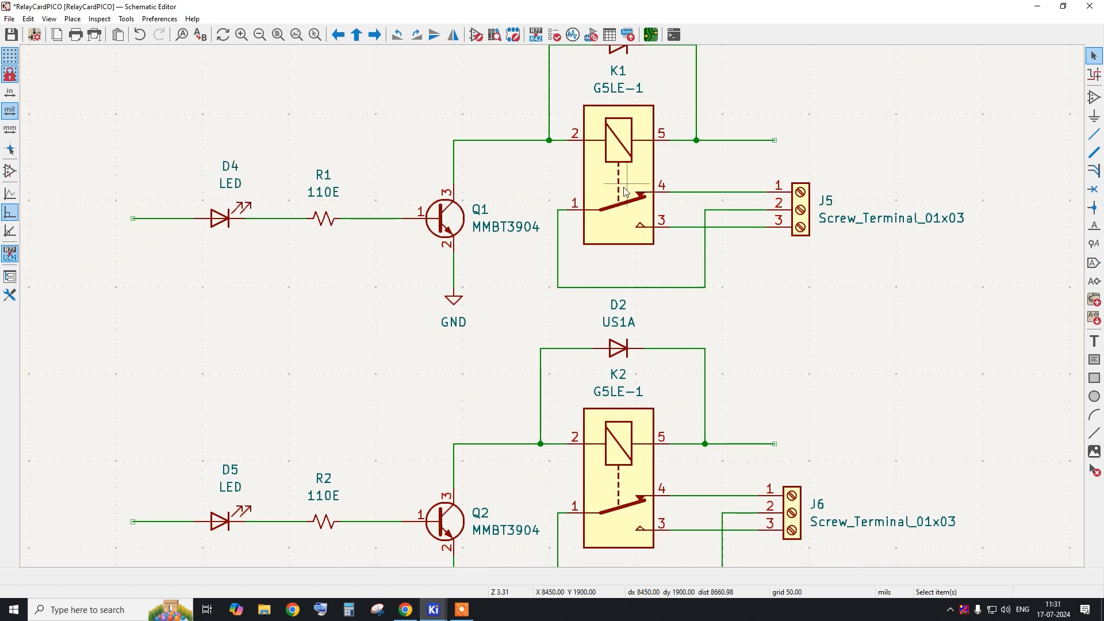
scroll(625, 192, up, 1)
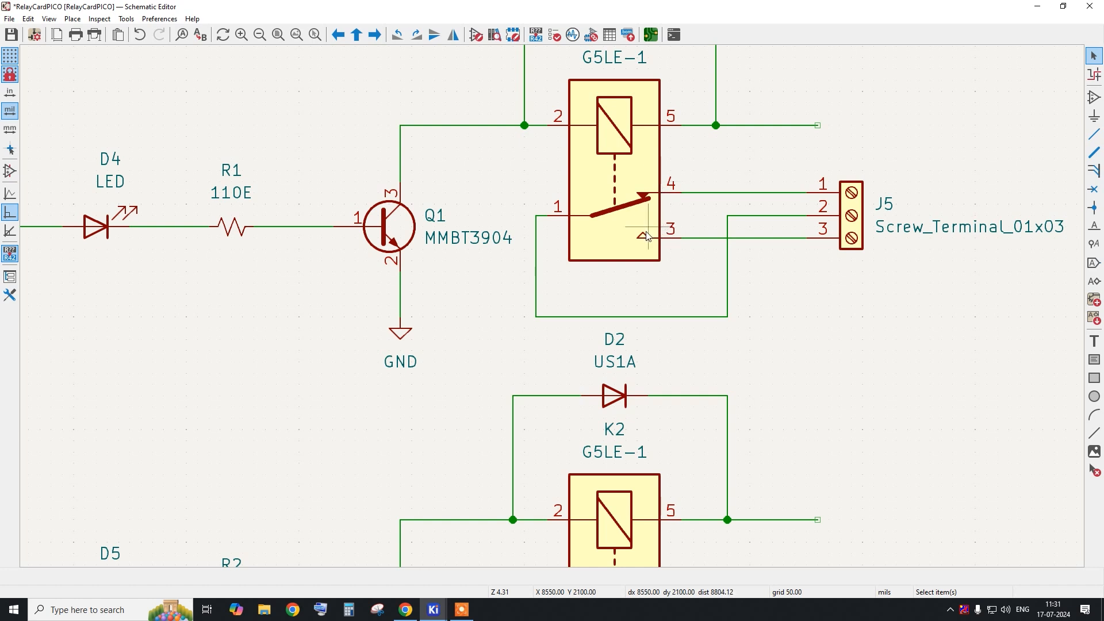
scroll(647, 236, down, 2)
scroll(716, 192, down, 1)
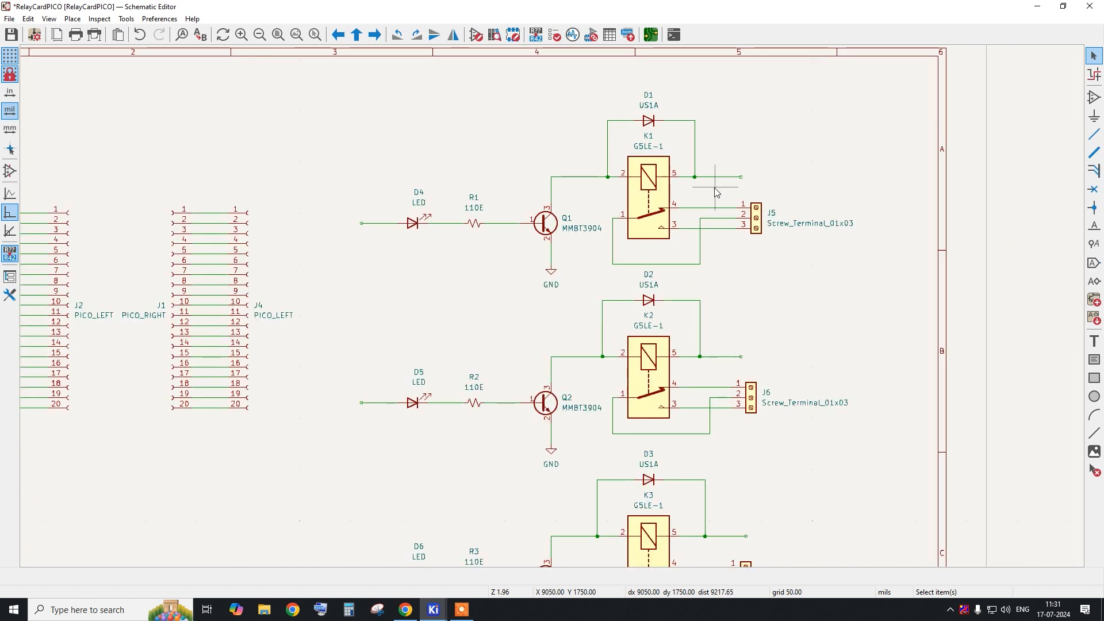
scroll(707, 178, down, 2)
scroll(699, 164, up, 2)
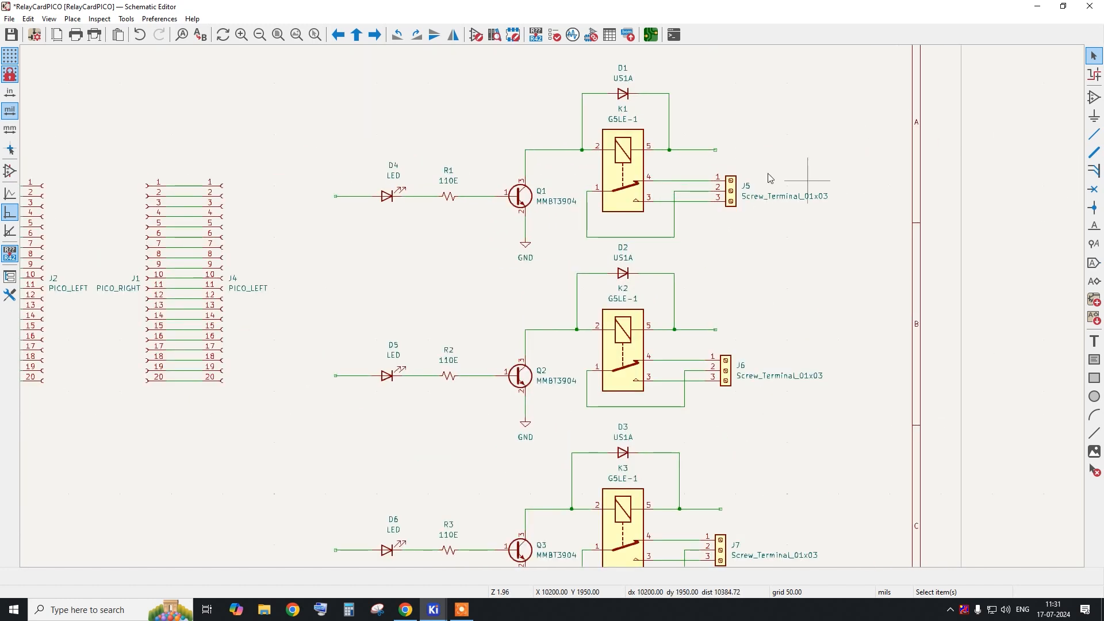
scroll(724, 171, down, 1)
scroll(699, 167, up, 1)
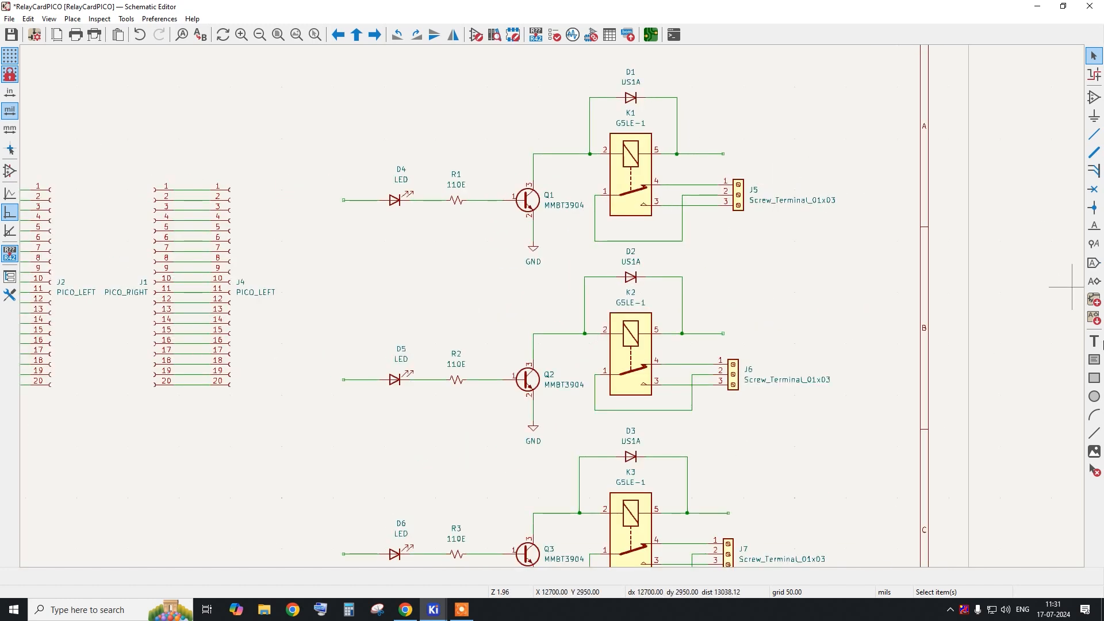
Place a global label named VBUS on the open end of K1's pin 5 wire.
click(1093, 264)
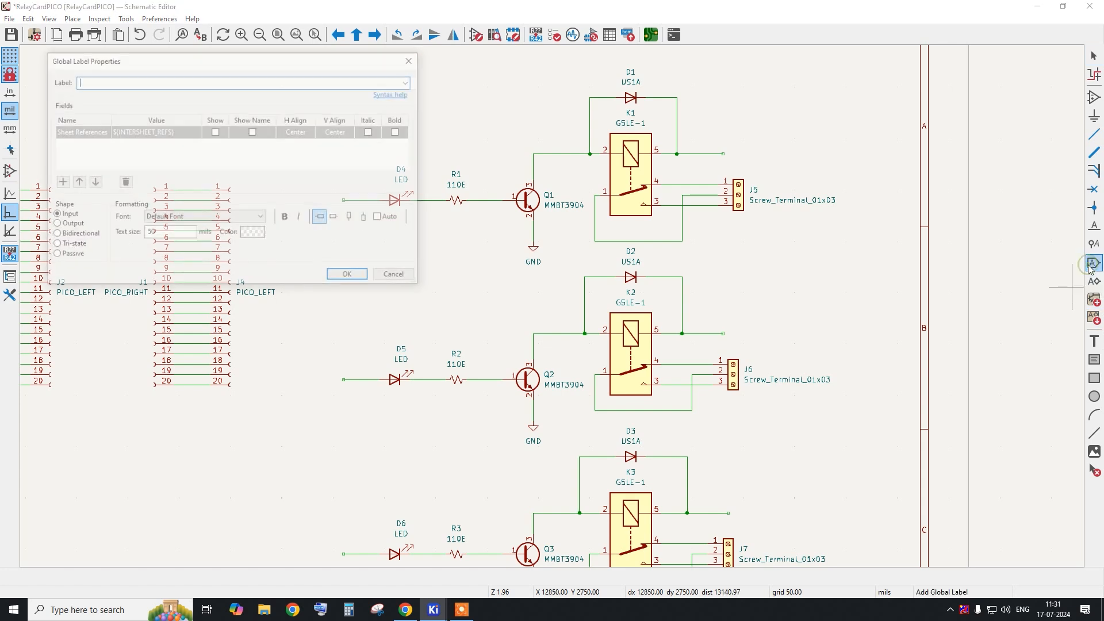
text(VBUS)
key(Return)
click(723, 153)
right_click(841, 118)
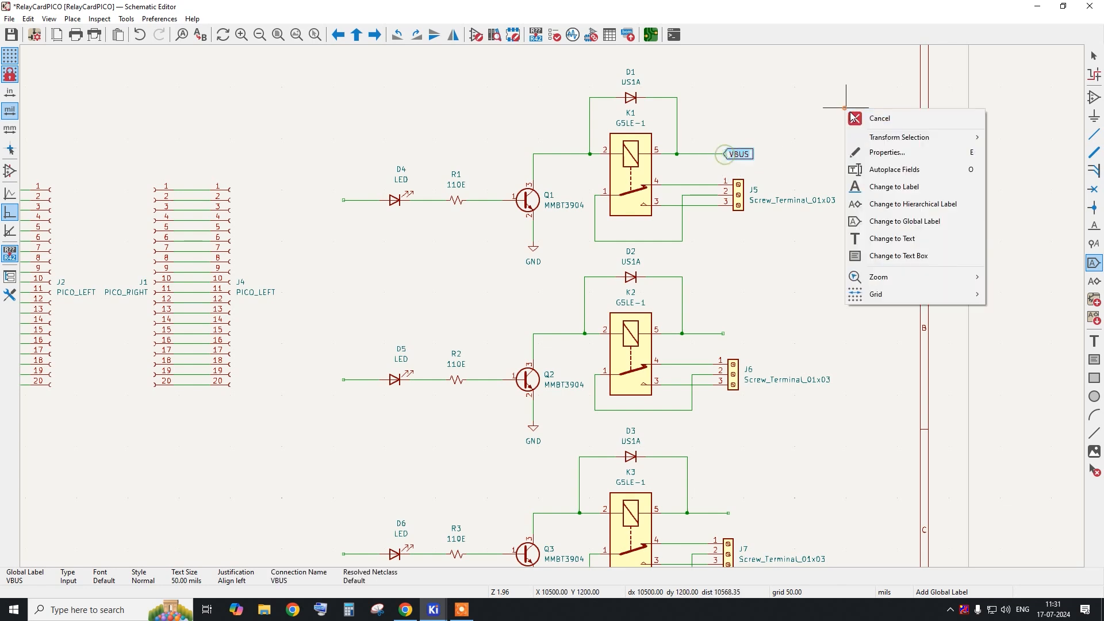
click(874, 118)
scroll(817, 124, up, 1)
Add a local net label named VBUS on K1's pin 5 wire.
click(1094, 225)
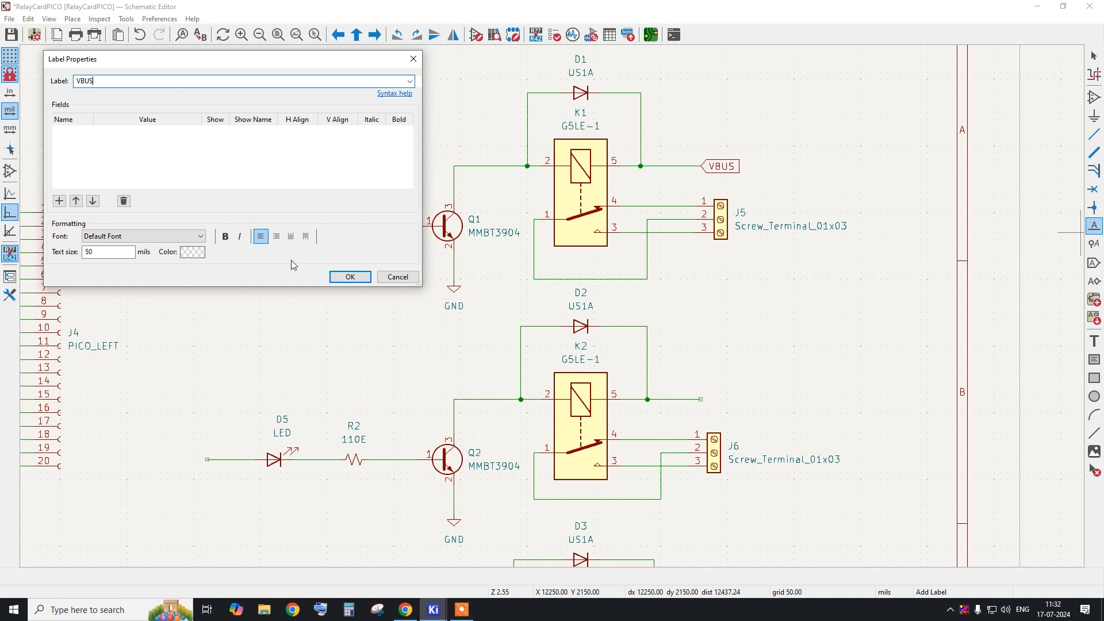
key(Return)
scroll(747, 207, up, 3)
click(561, 154)
key(Escape)
Compare the VBUS global and local labels at K1 in the context of the whole schematic sheet.
scroll(736, 175, down, 3)
scroll(746, 174, down, 4)
drag(176, 96, 808, 506)
scroll(694, 132, up, 4)
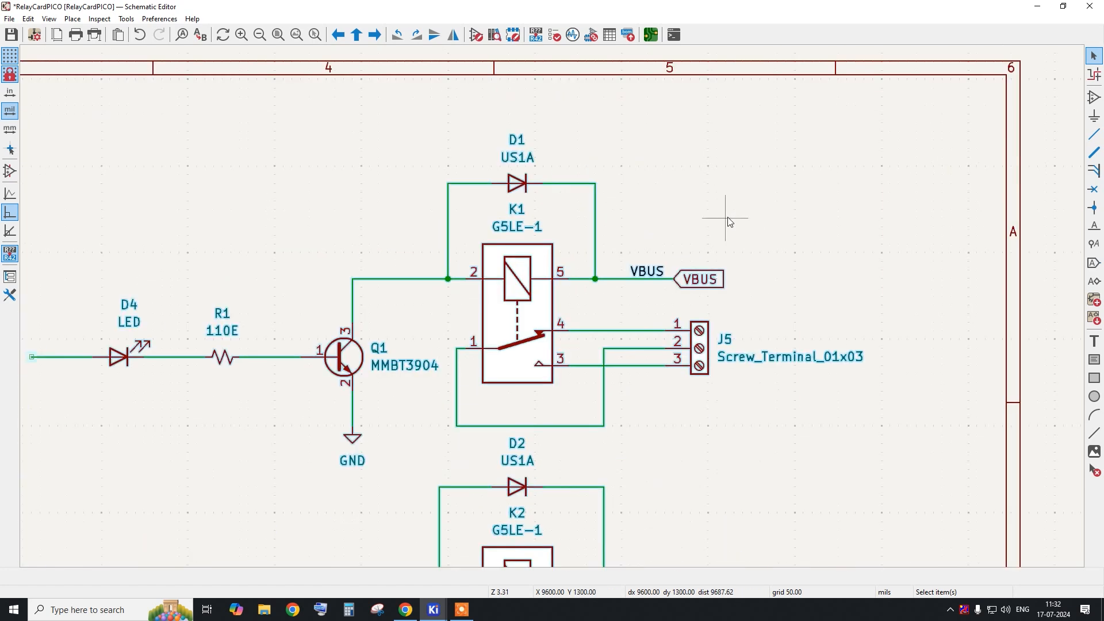
click(705, 281)
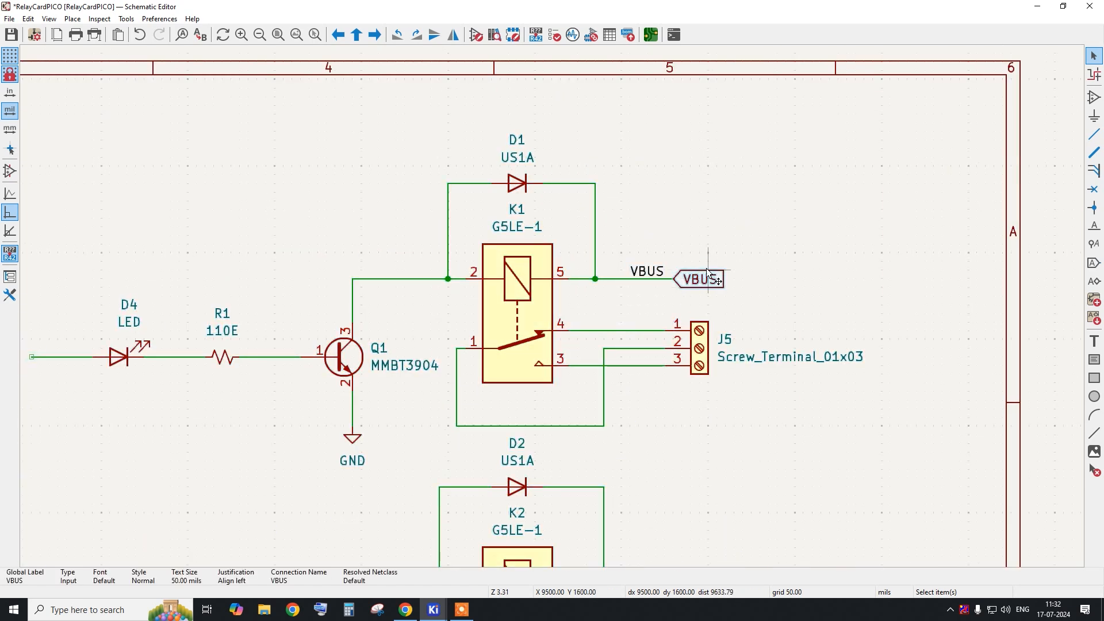
scroll(669, 226, down, 3)
scroll(670, 226, down, 1)
scroll(456, 140, down, 1)
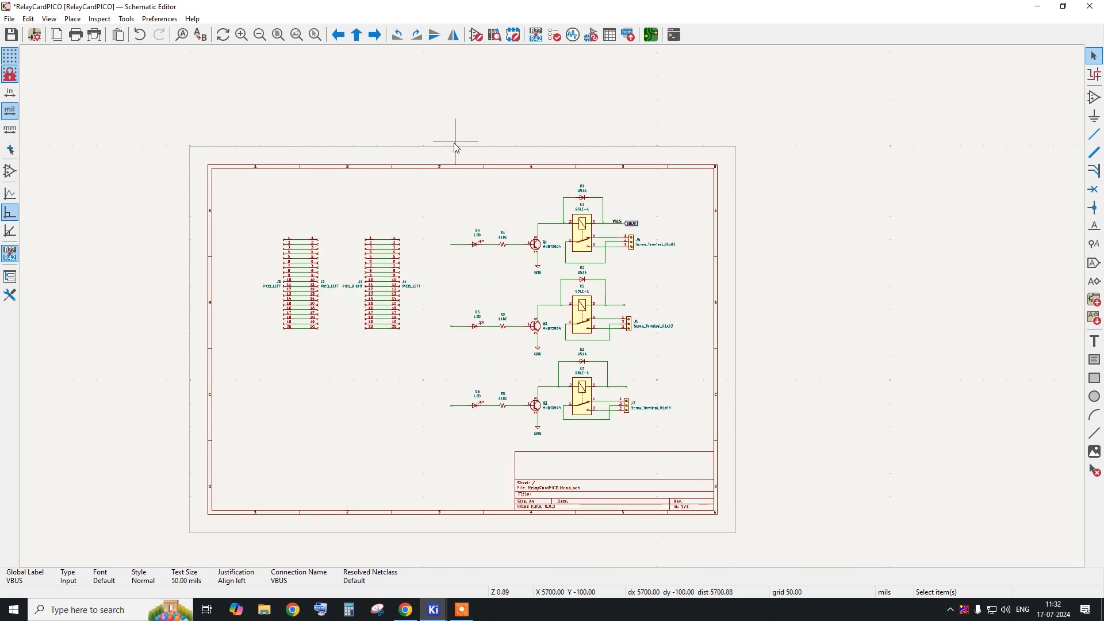
drag(167, 121, 753, 547)
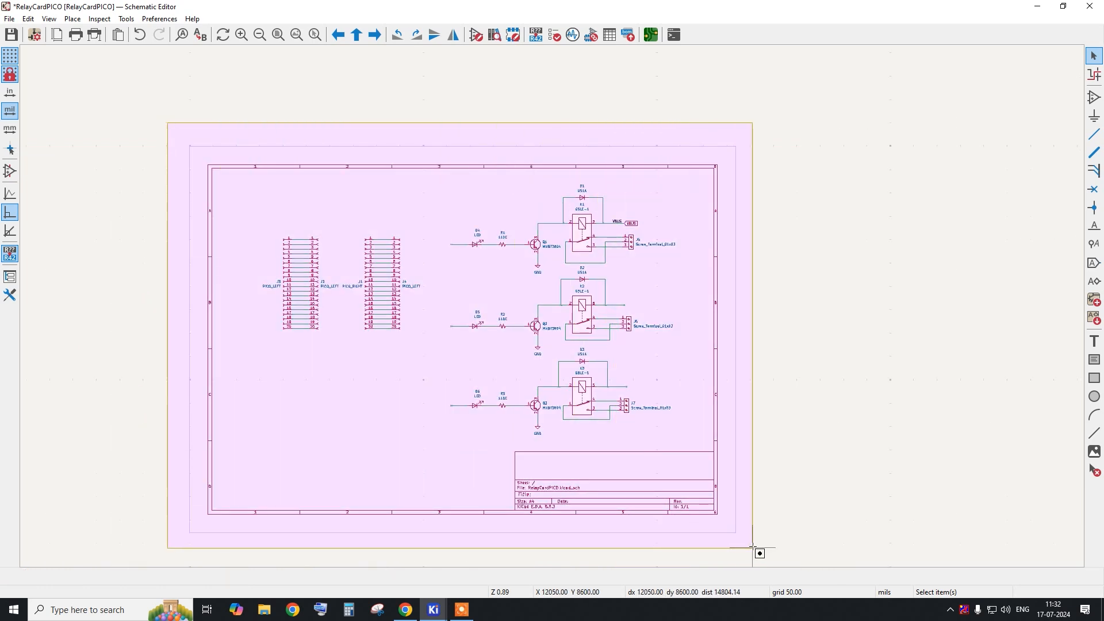
drag(753, 548, 754, 549)
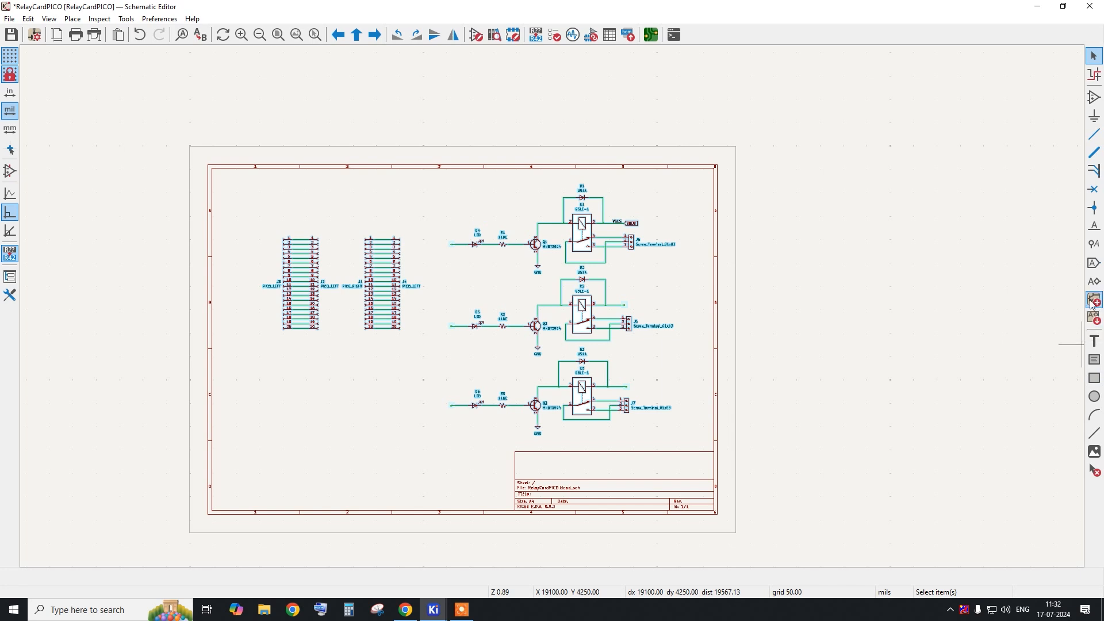
click(707, 221)
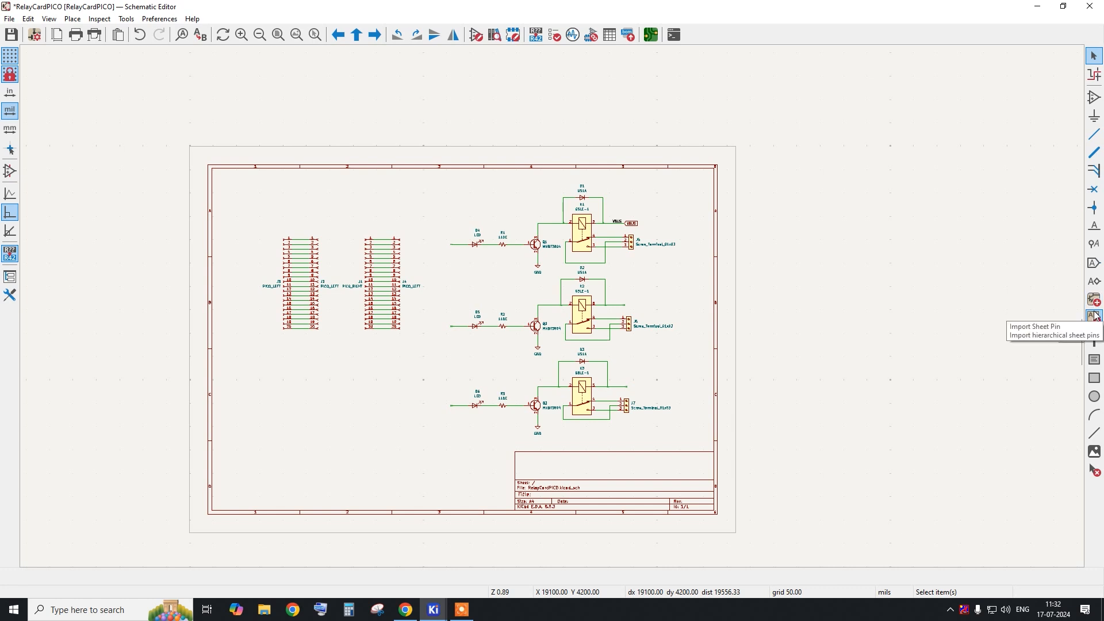
Delete the global VBUS label from the end of K1's pin 5 wire, keeping the local label.
scroll(631, 223, up, 4)
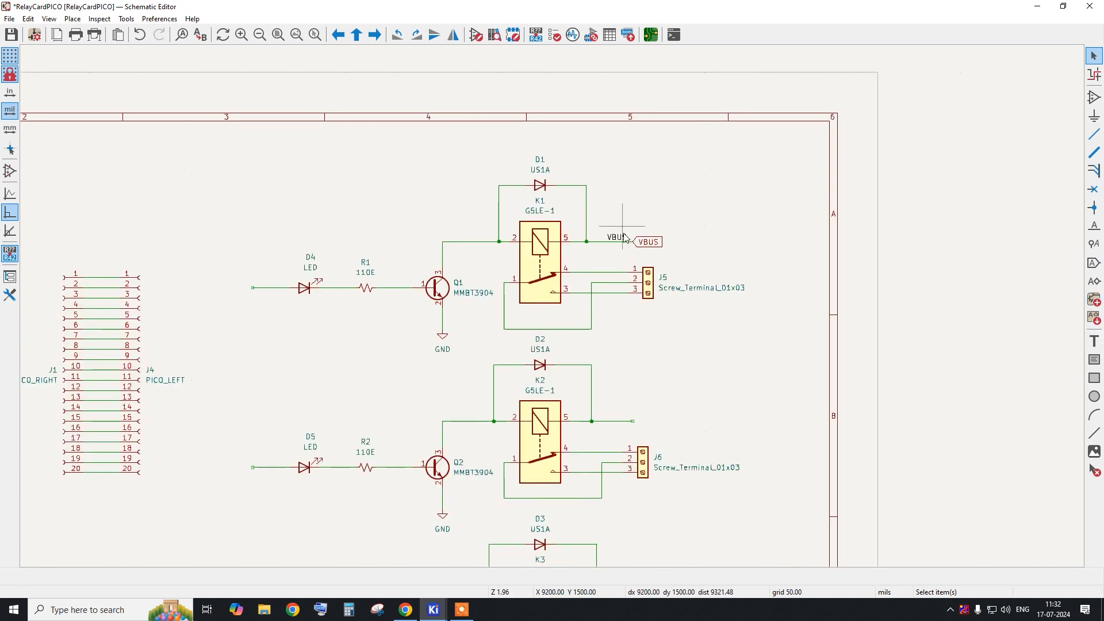
click(664, 251)
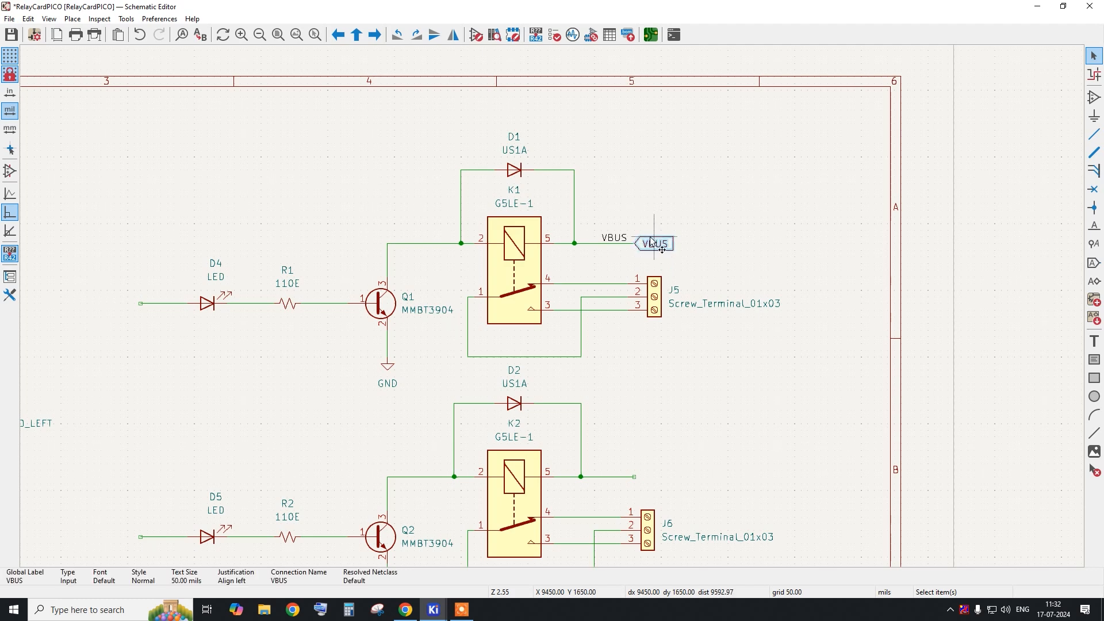
key(Escape)
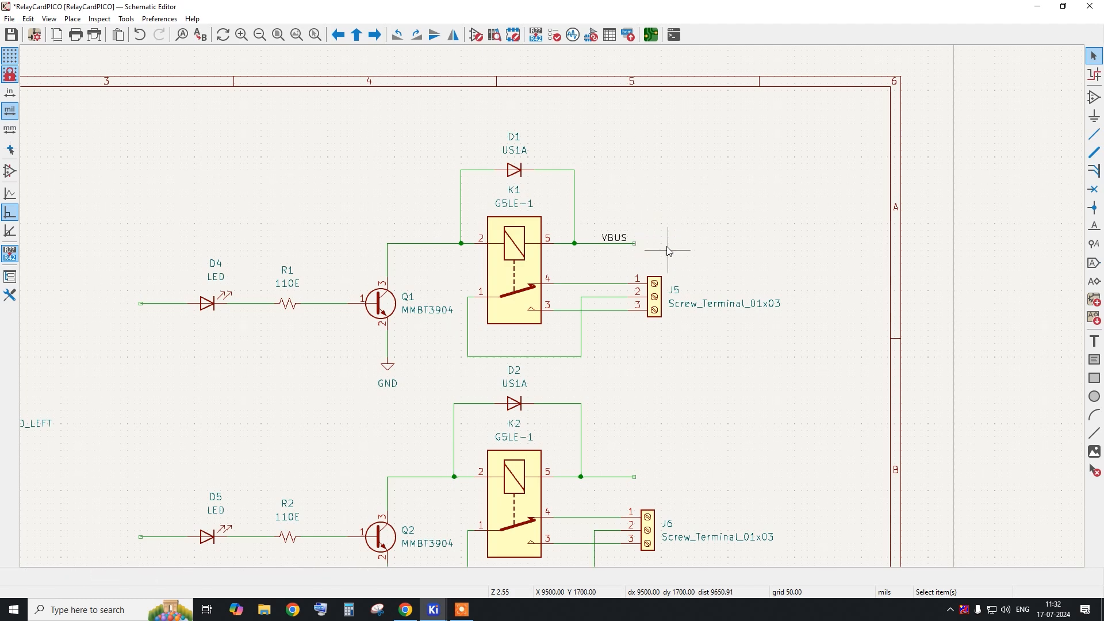
scroll(632, 253, down, 4)
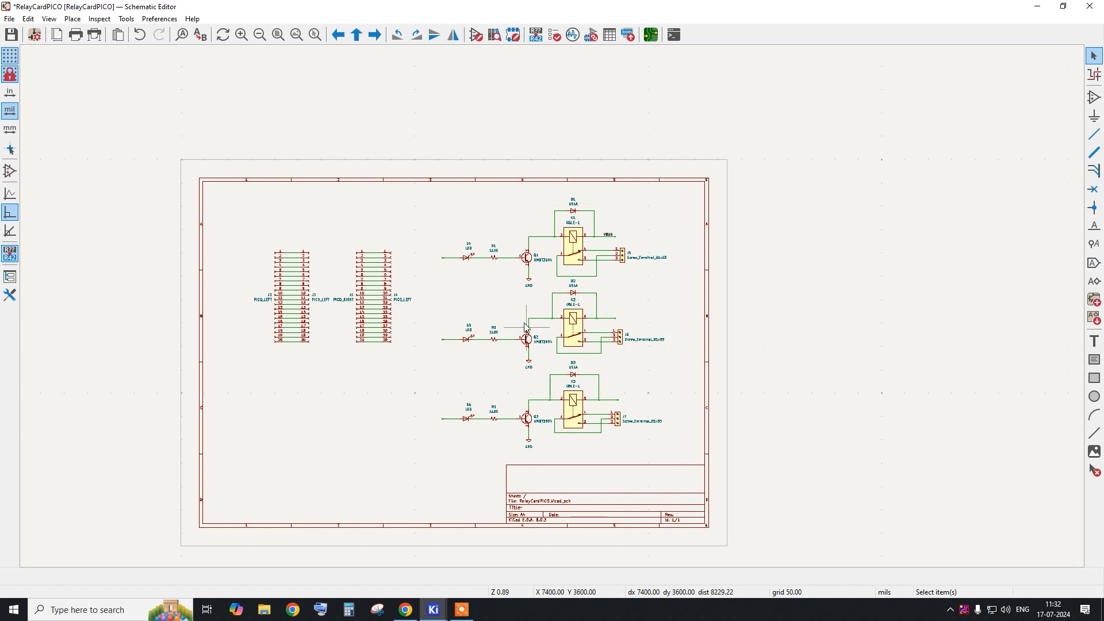
Duplicate the local VBUS label from K1 and place the copy on K2's pin 5 wire.
scroll(623, 230, up, 3)
scroll(719, 197, down, 1)
click(623, 225)
key(ctrl+d)
scroll(618, 366, up, 3)
click(614, 365)
scroll(615, 246, down, 2)
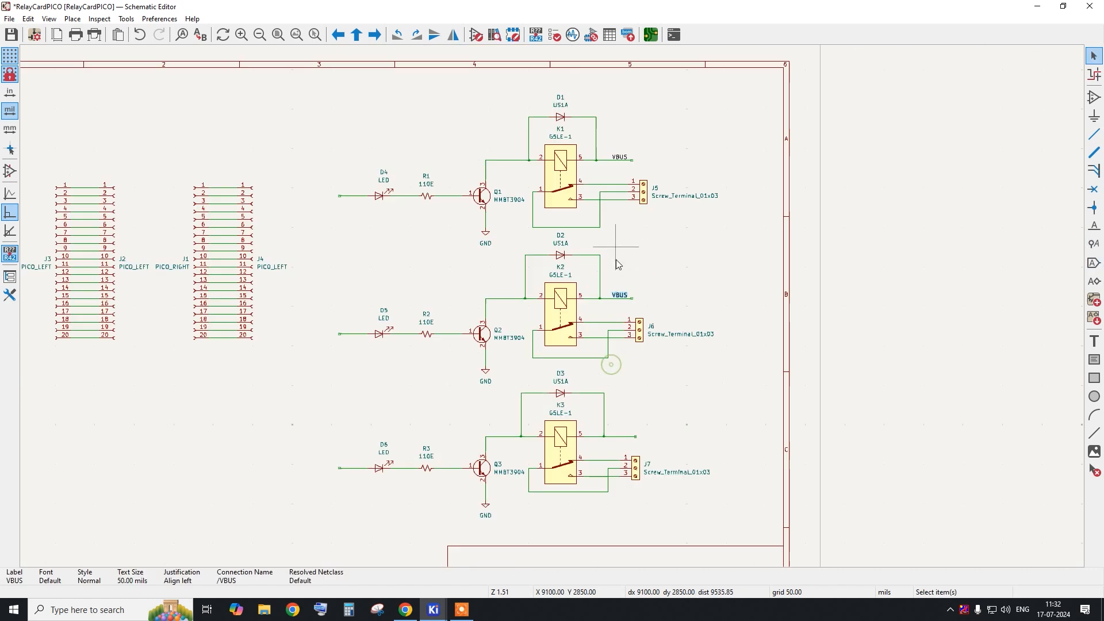
Duplicate the VBUS label again and place the copy on K3's pin 5 wire.
scroll(616, 345, up, 3)
key(ctrl+d)
click(626, 389)
scroll(748, 426, down, 5)
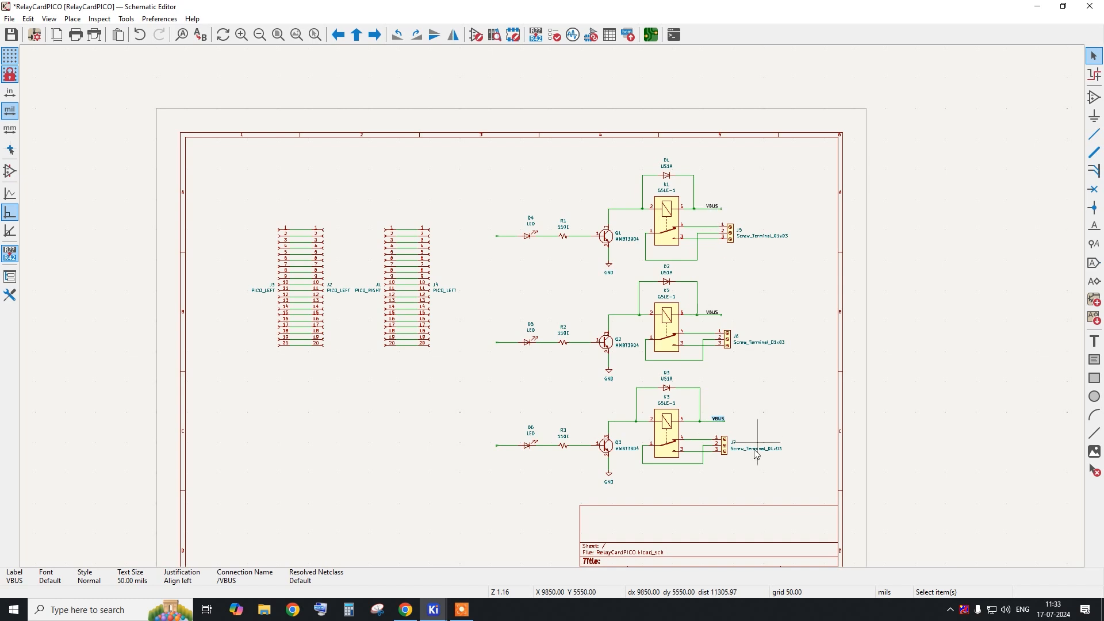
scroll(409, 228, up, 4)
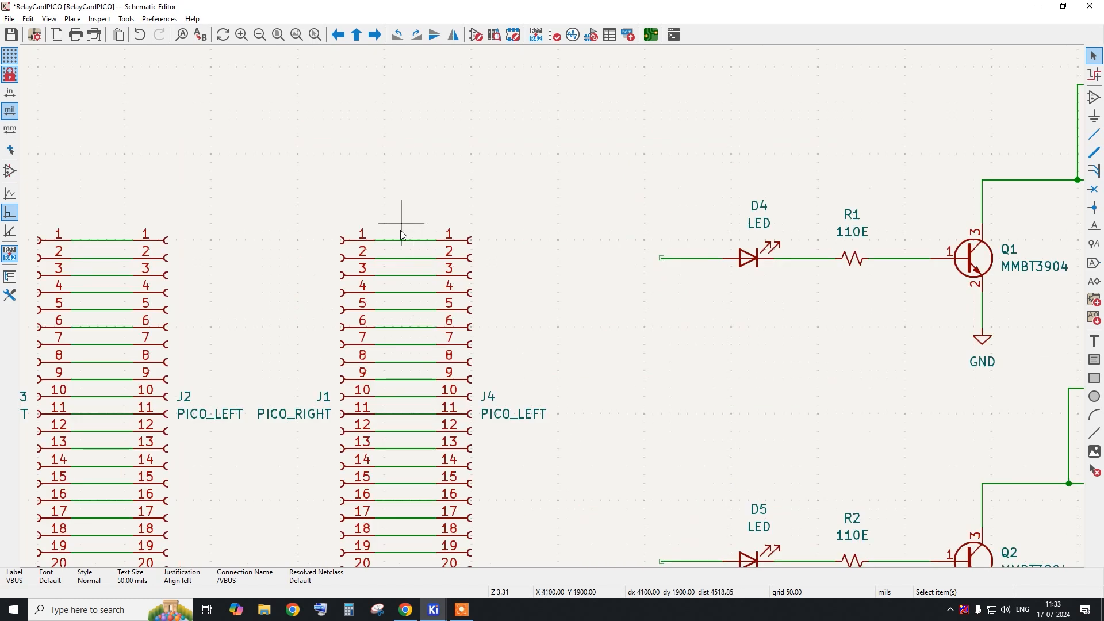
Place a copy of the local VBUS label on the pin 1 wire between headers J1 and J4.
key(ctrl+v)
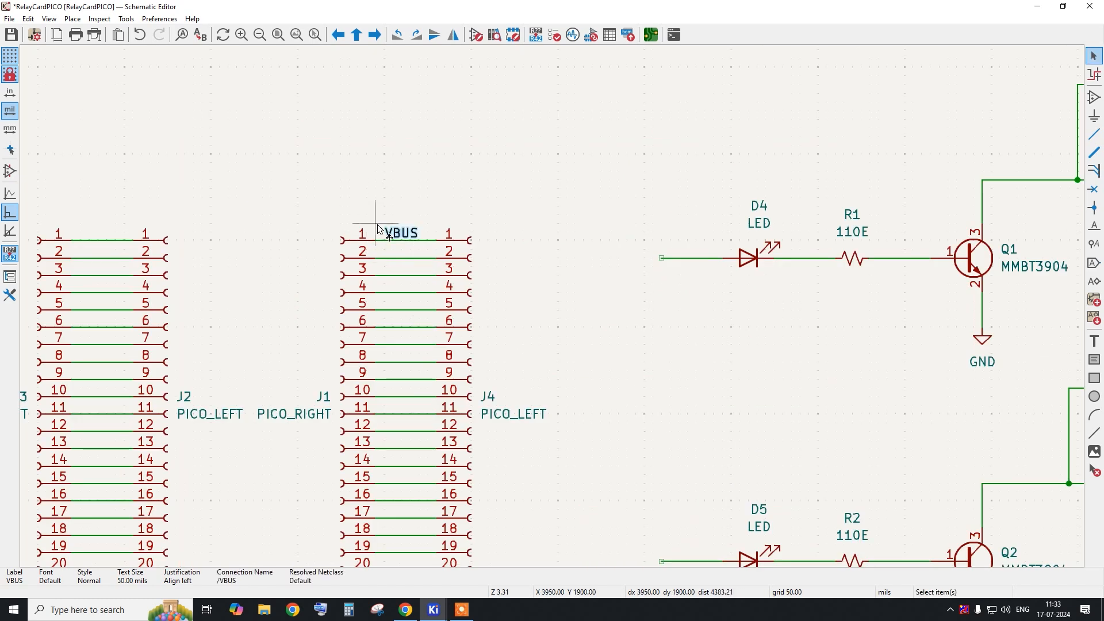
scroll(379, 247, down, 2)
scroll(385, 249, down, 1)
click(385, 249)
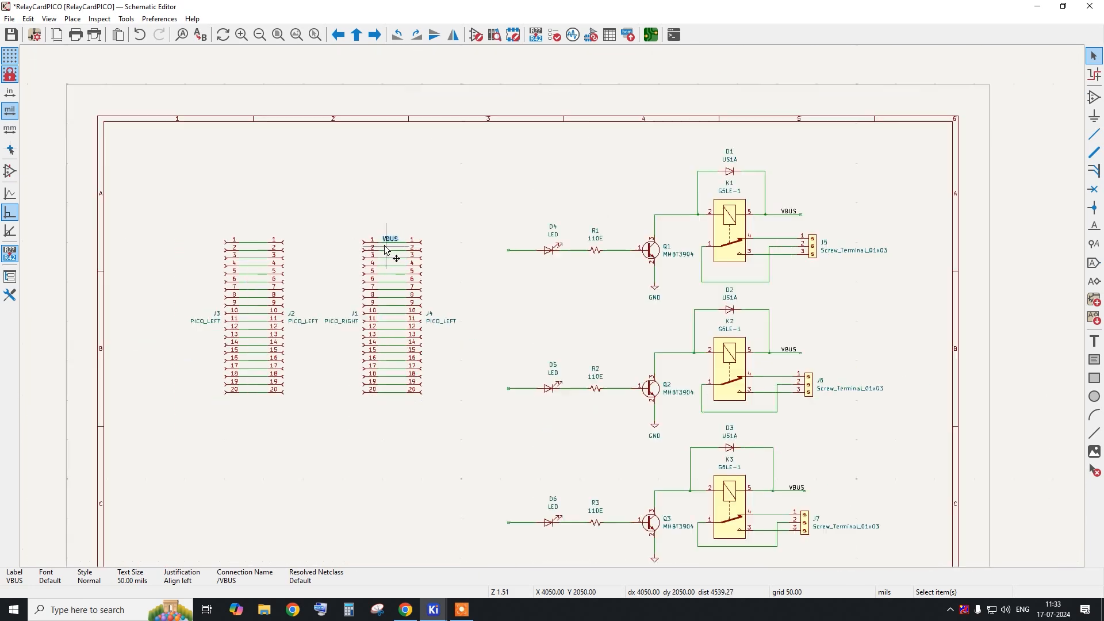
click(536, 311)
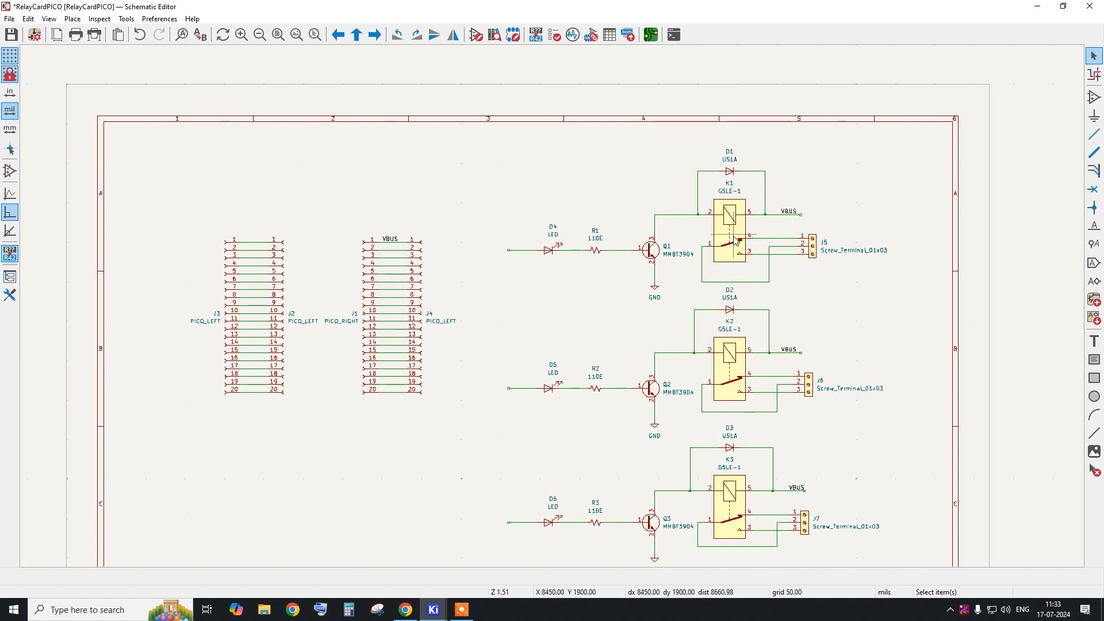
Check the VBUS labels on the header and relay wires, then review the relay inputs and Pico headers.
click(391, 238)
key(Escape)
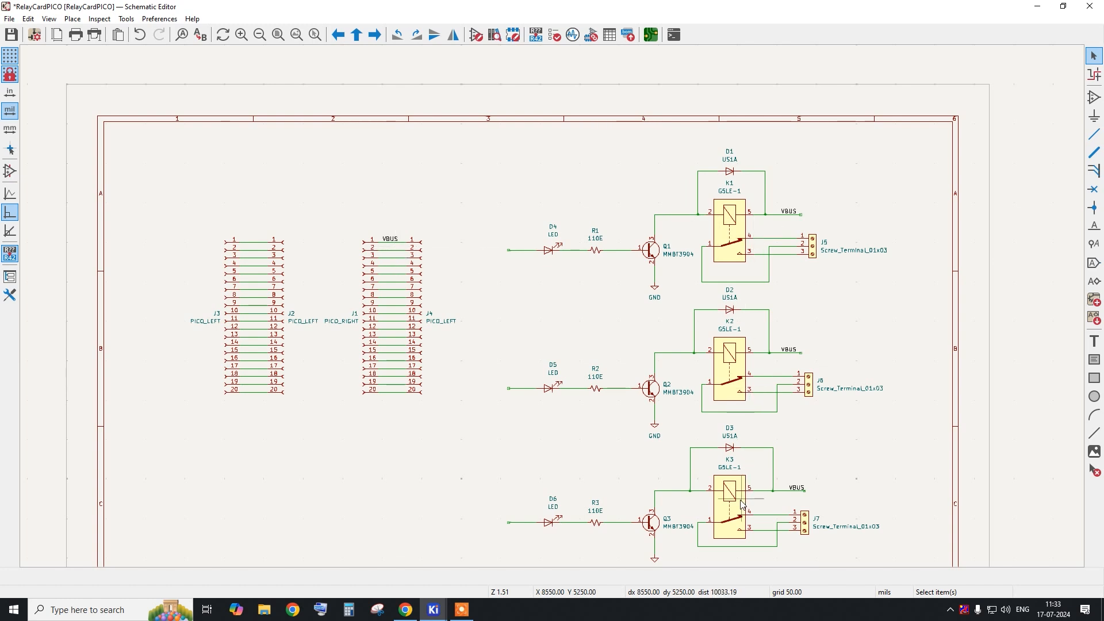
click(727, 230)
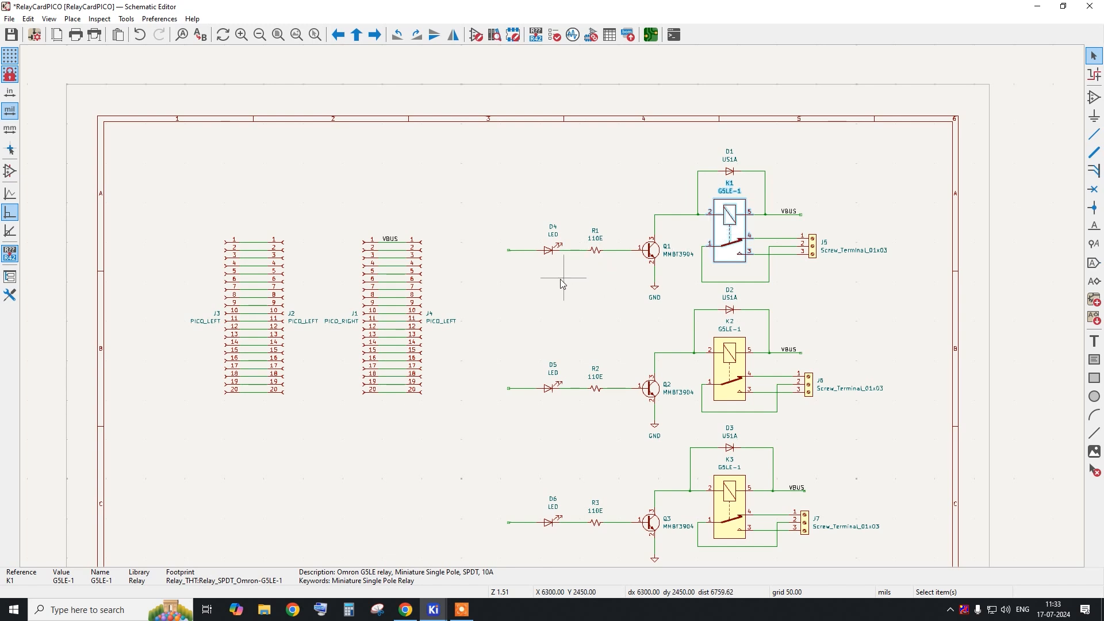
scroll(443, 253, down, 1)
scroll(601, 328, up, 2)
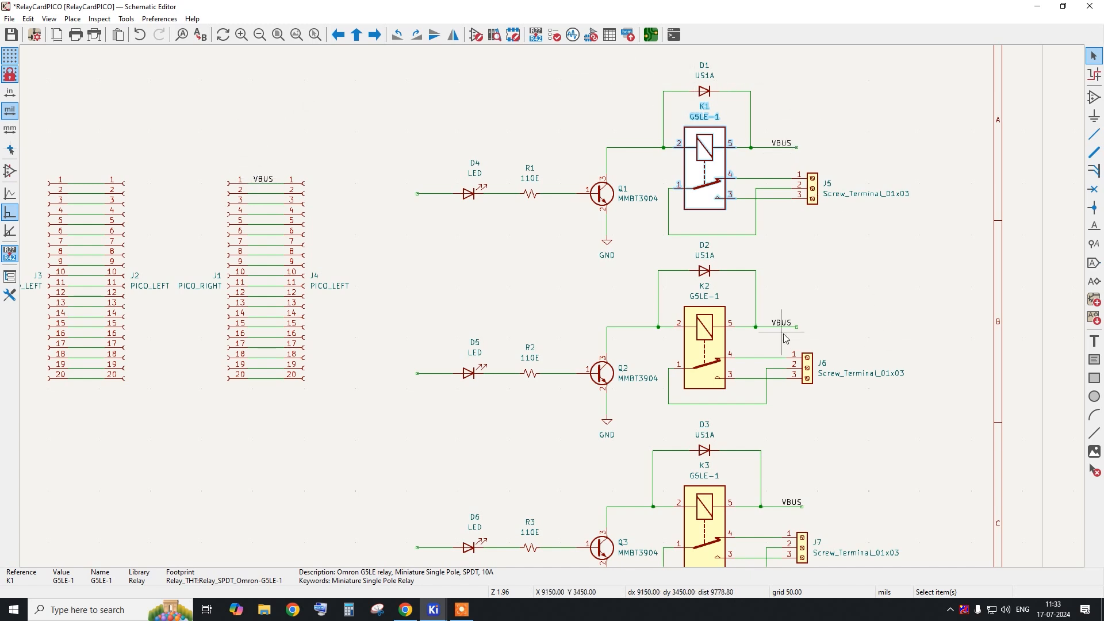
click(782, 143)
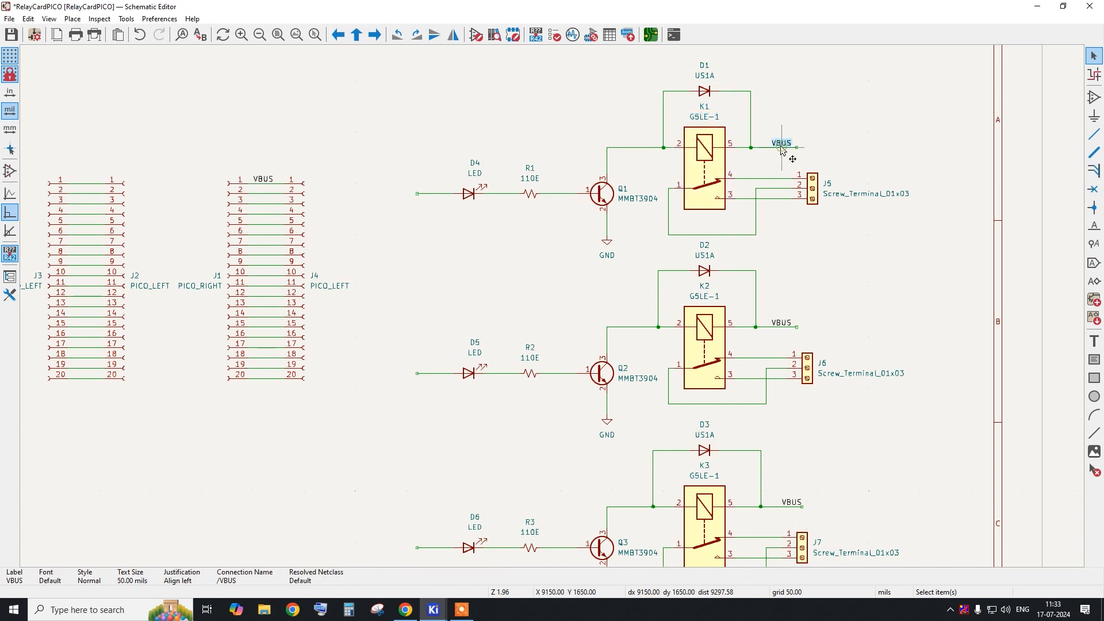
click(266, 180)
click(414, 150)
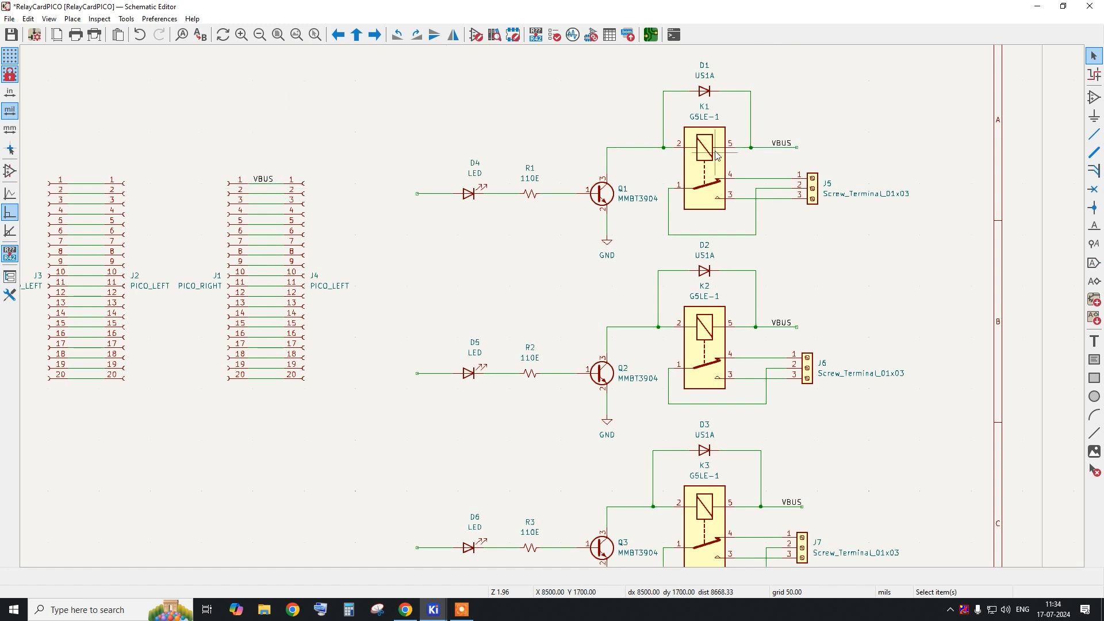
scroll(713, 104, down, 5)
scroll(711, 106, up, 4)
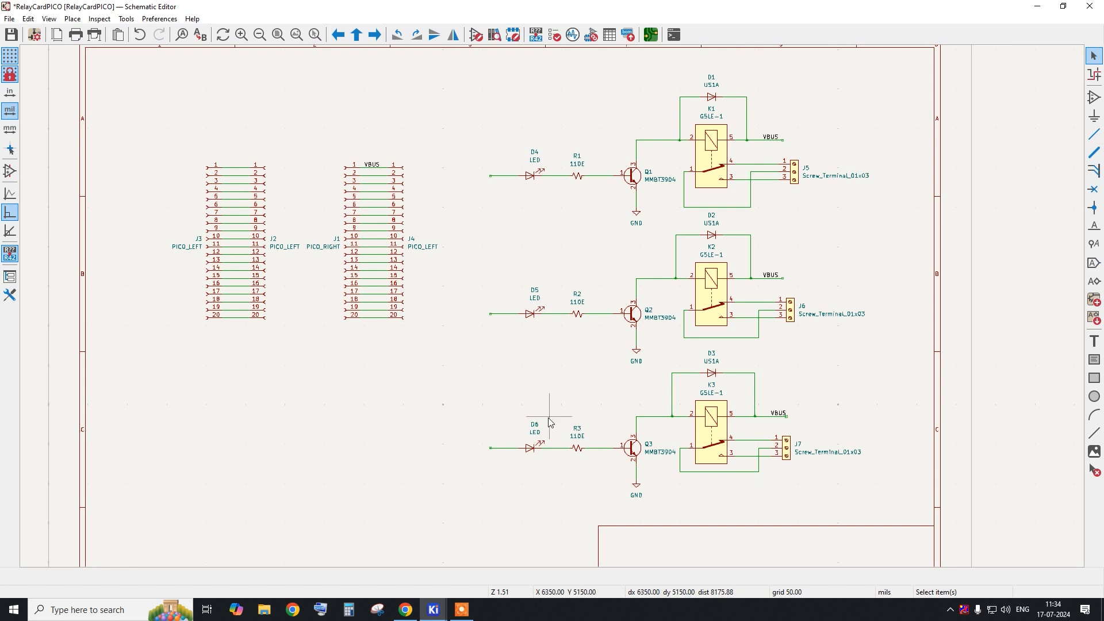
drag(464, 156, 513, 523)
key(Escape)
scroll(217, 154, up, 1)
drag(171, 149, 574, 493)
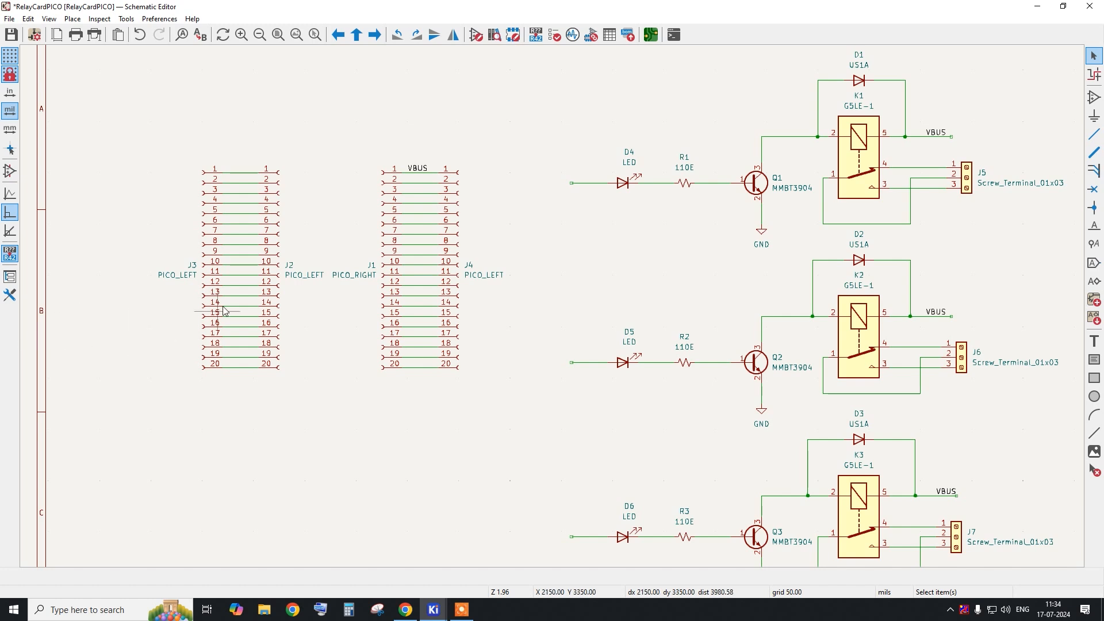
Add a local label GP22 at the open end of D4's input wire.
click(1094, 226)
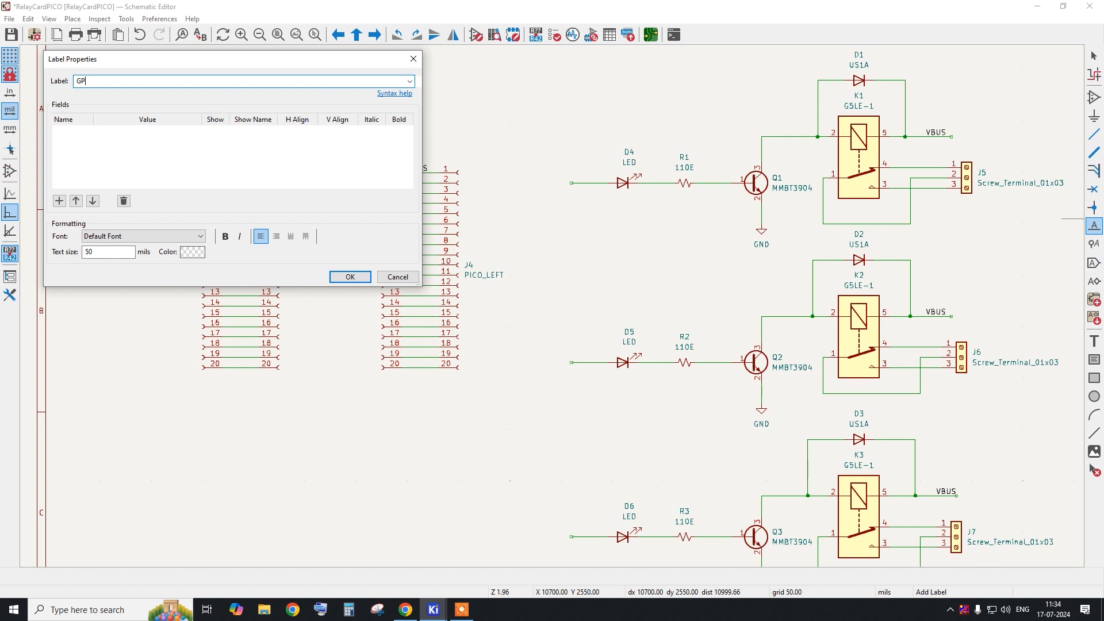
click(352, 277)
click(574, 182)
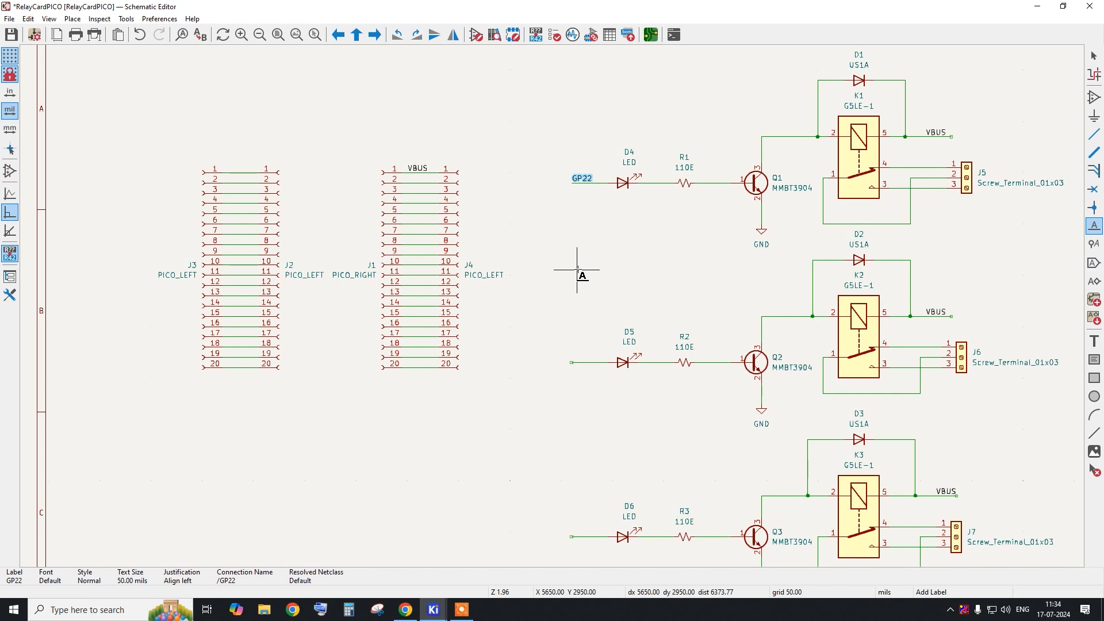
key(ctrl+v)
right_click(562, 296)
click(569, 305)
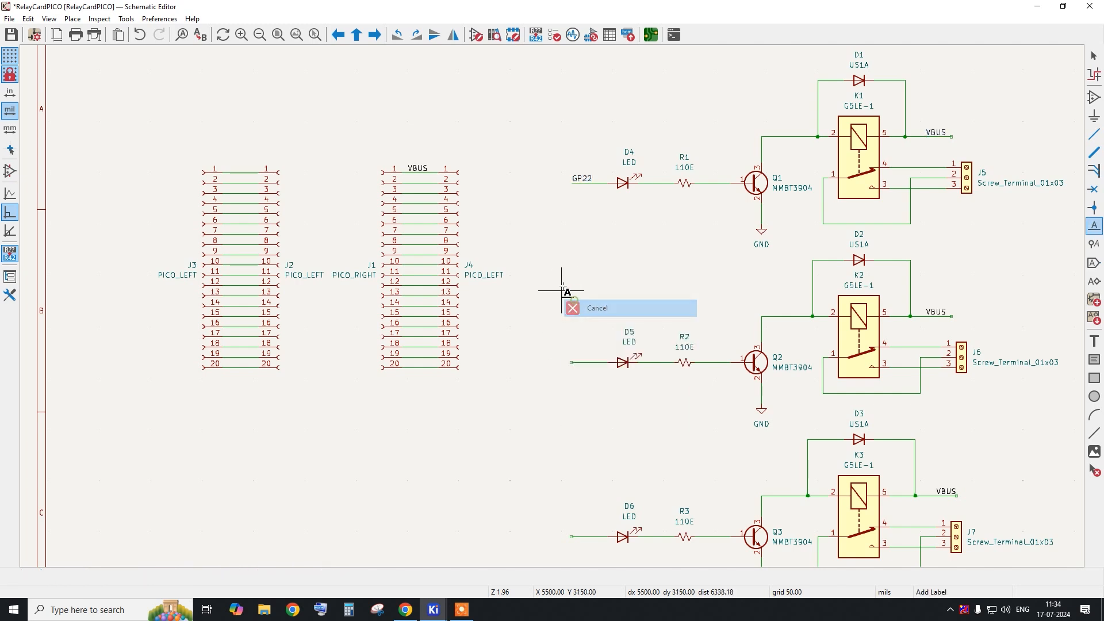
key(Escape)
Copy the GP22 label onto the open ends of D5's and D6's input wires.
click(580, 180)
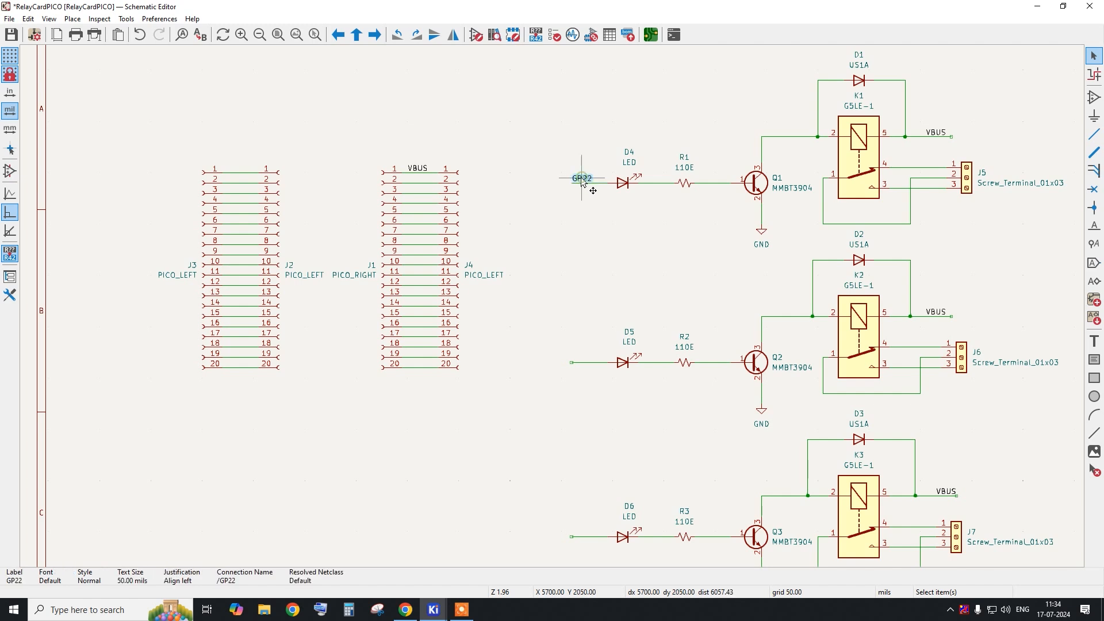
key(ctrl+v)
click(571, 362)
key(ctrl+v)
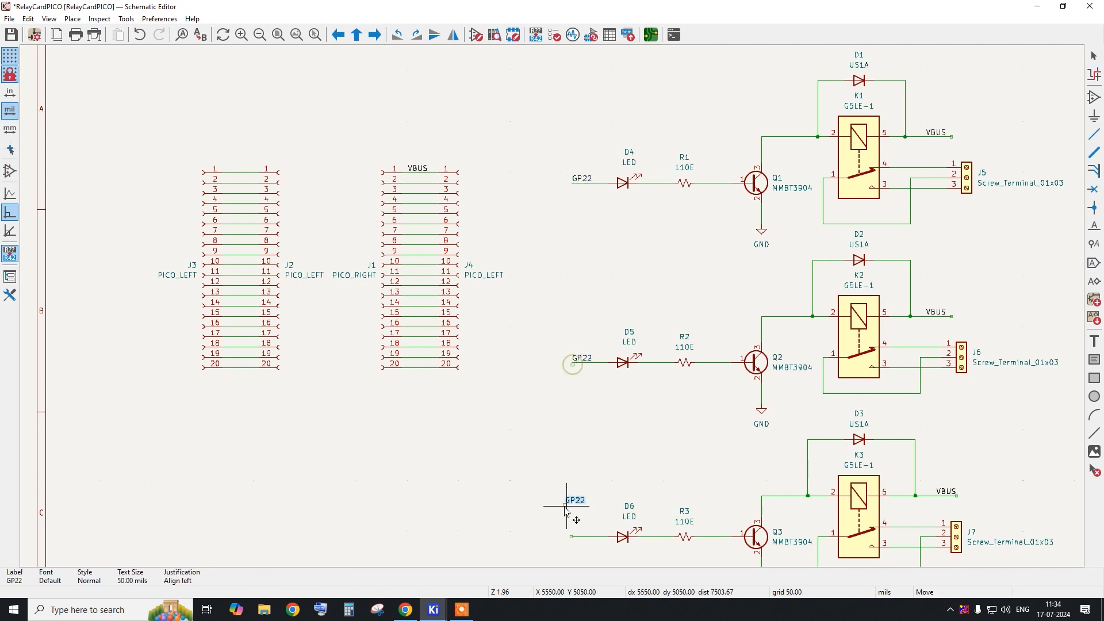
click(571, 537)
right_click(556, 417)
click(511, 151)
click(528, 145)
Rename the label on D5's input wire to GP21 and the one on D6's to GP20.
double_click(591, 360)
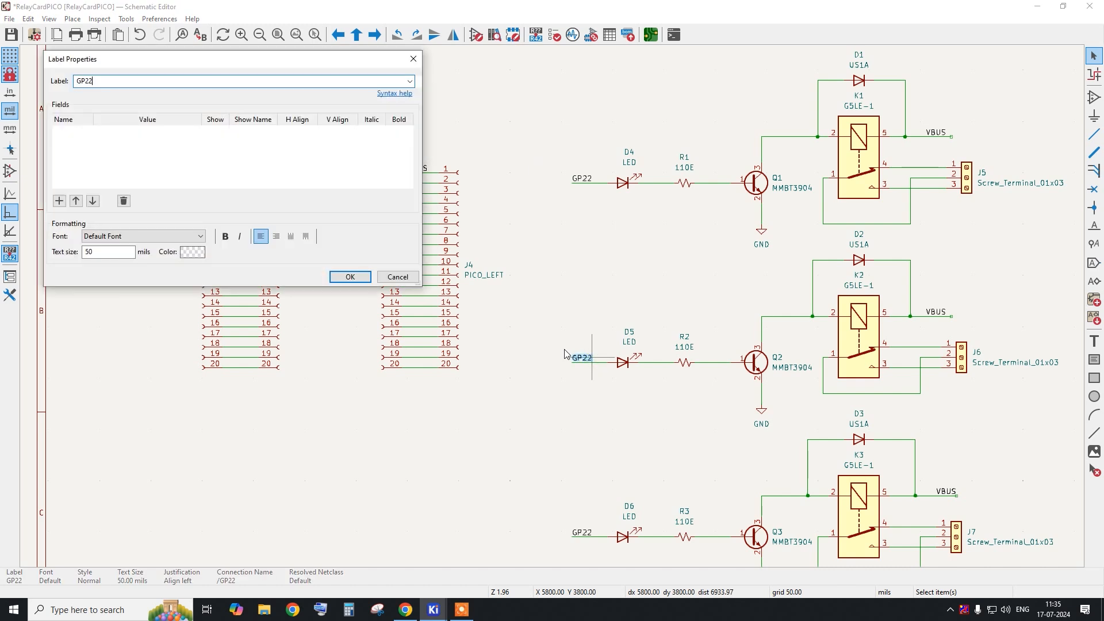
text(1)
key(Return)
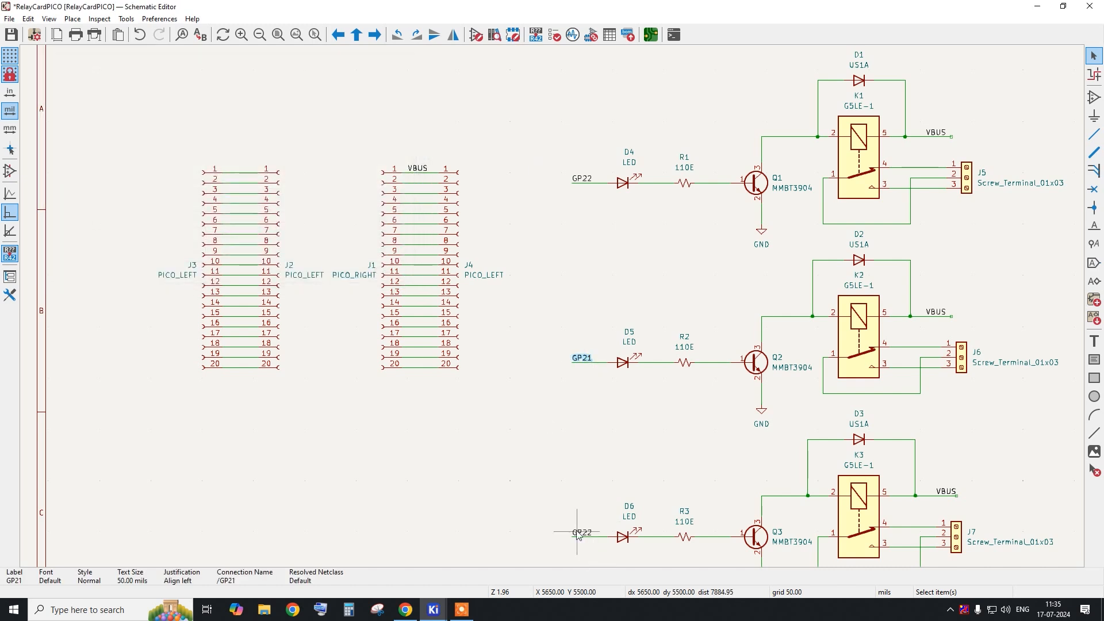
double_click(578, 533)
key(End)
key(BackSpace)
key(Return)
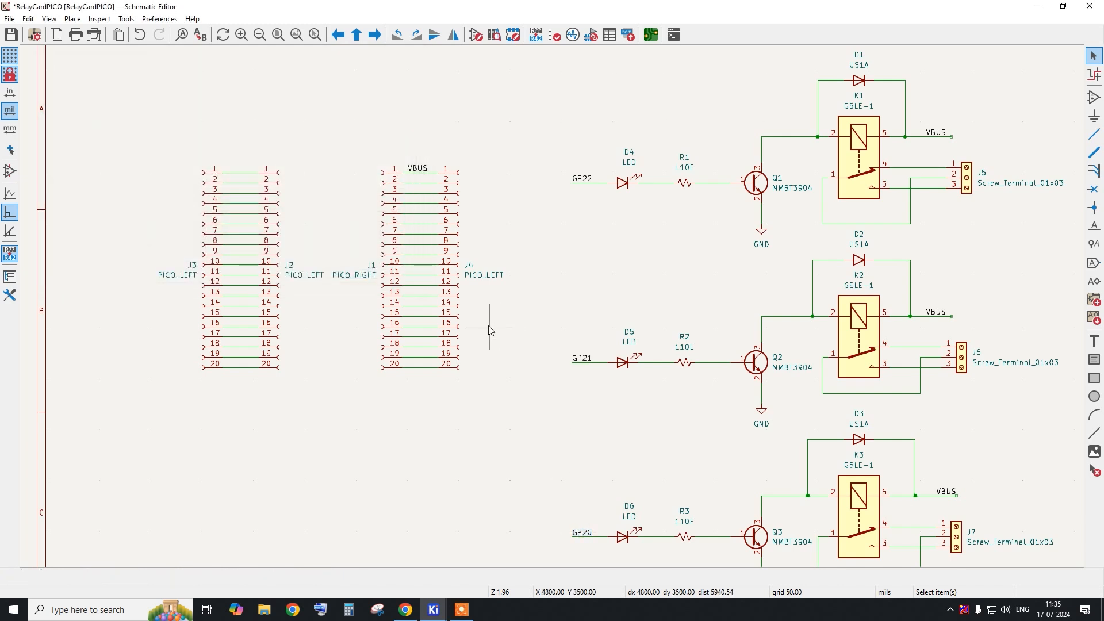
Switch to the browser's Raspberry Pi Pico pinout diagram and look up the pins for GP22, GP21 and GP20.
key(j)
key(alt+Tab)
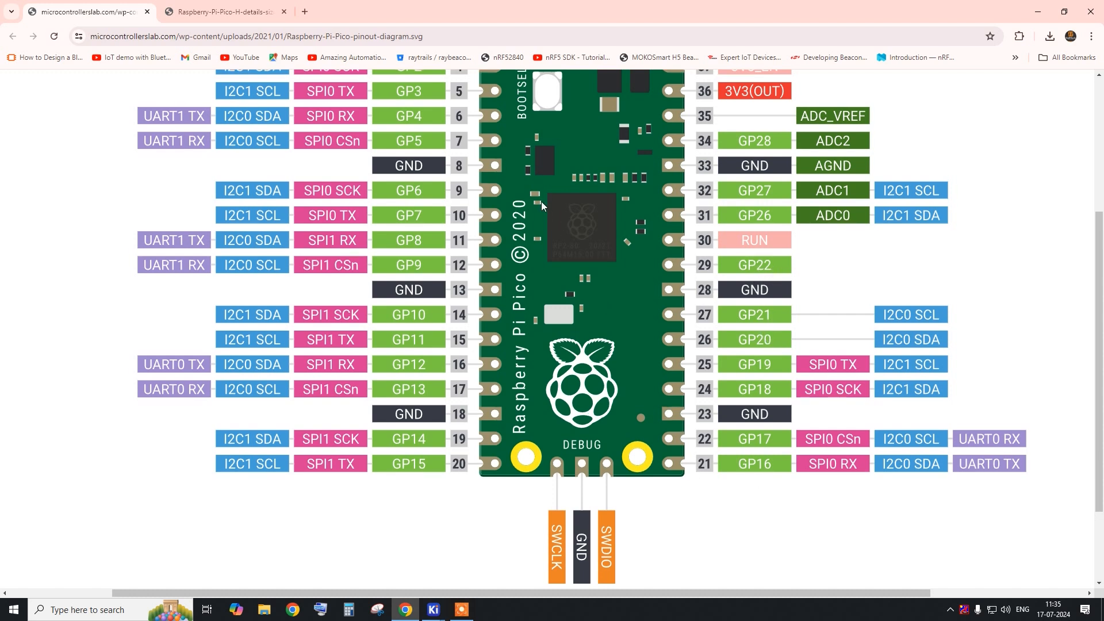
scroll(511, 161, up, 1)
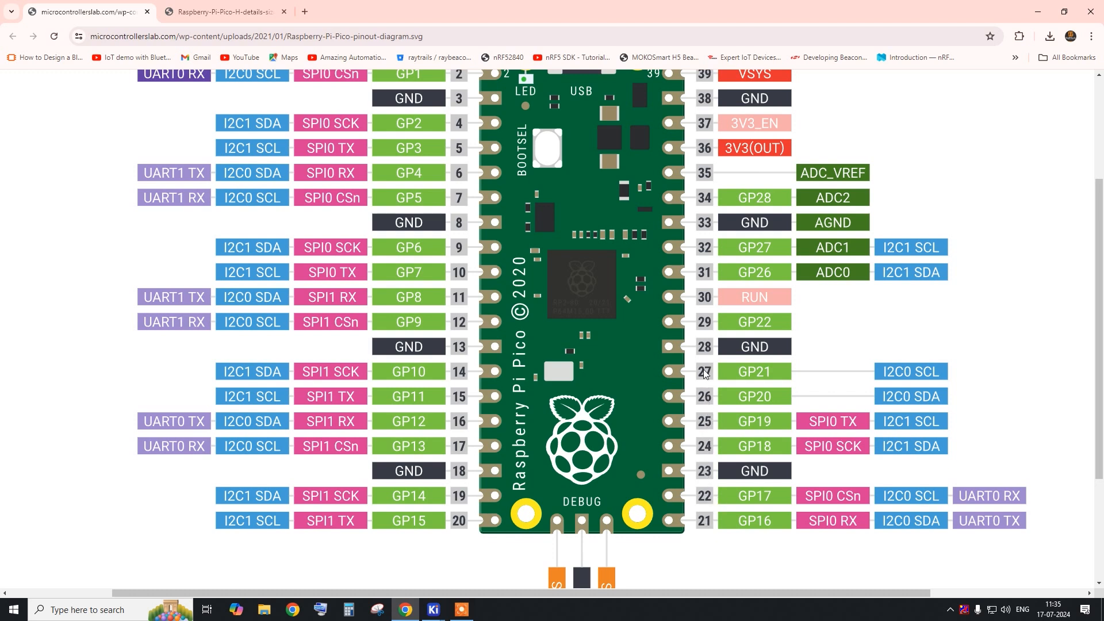
click(1042, 12)
Duplicate D6's GP20 label and place the copy on the pin 14 wire between J1 and J4.
scroll(418, 315, up, 1)
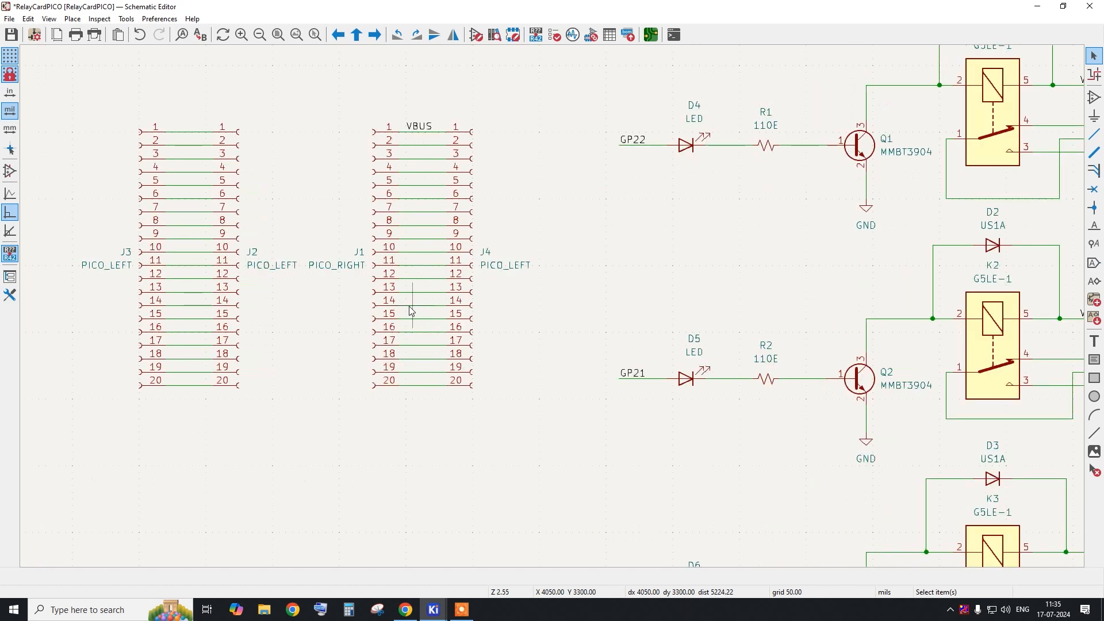
click(629, 140)
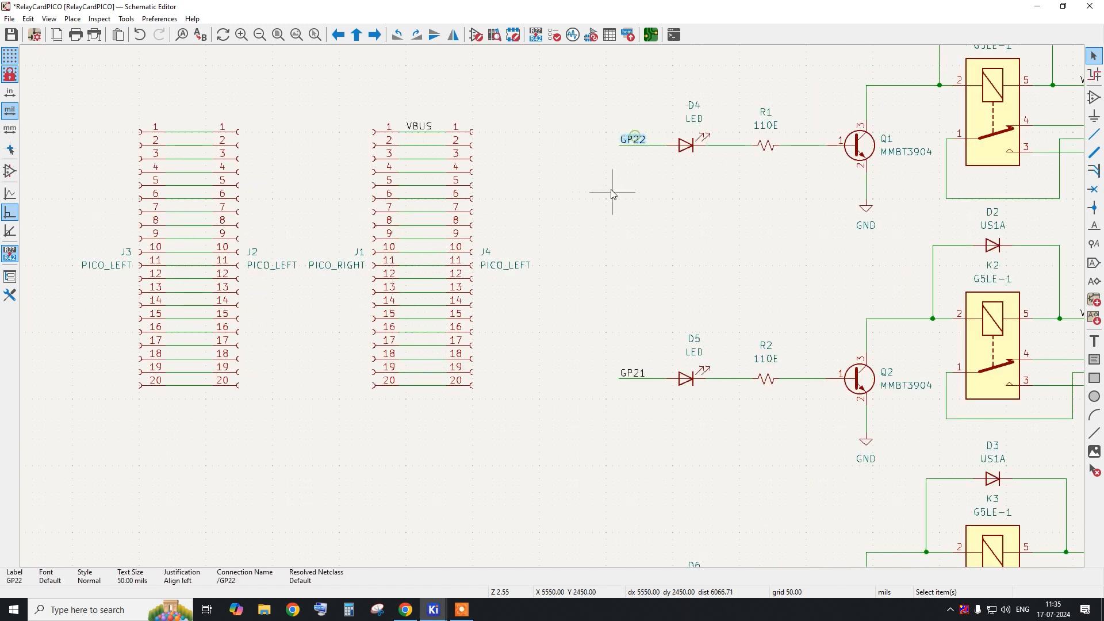
scroll(609, 196, down, 2)
click(626, 440)
key(ctrl+d)
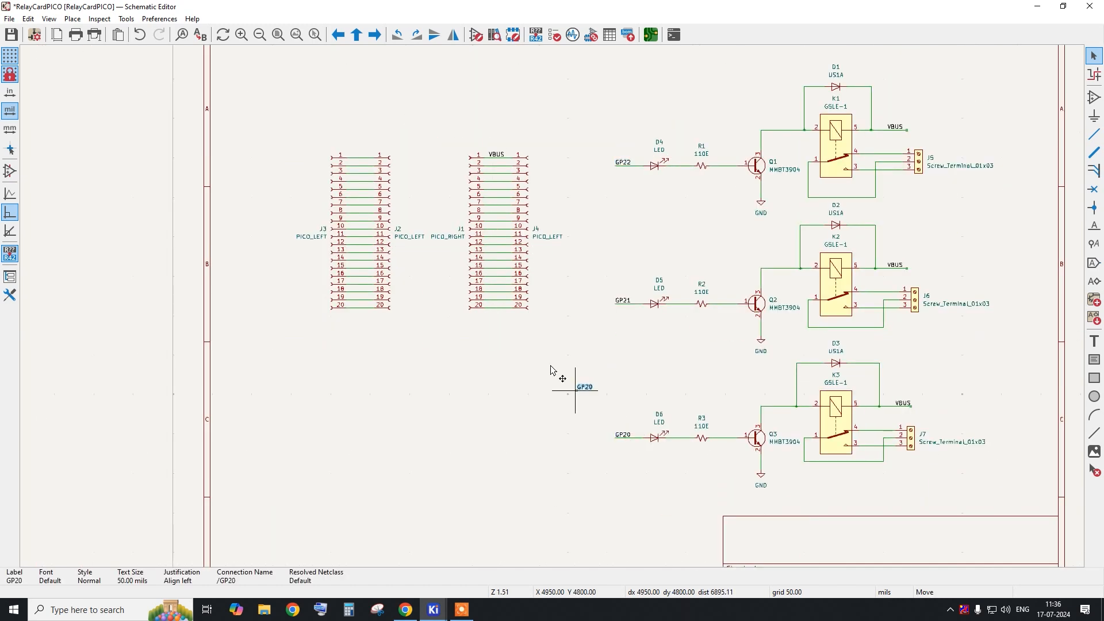
scroll(564, 375, up, 2)
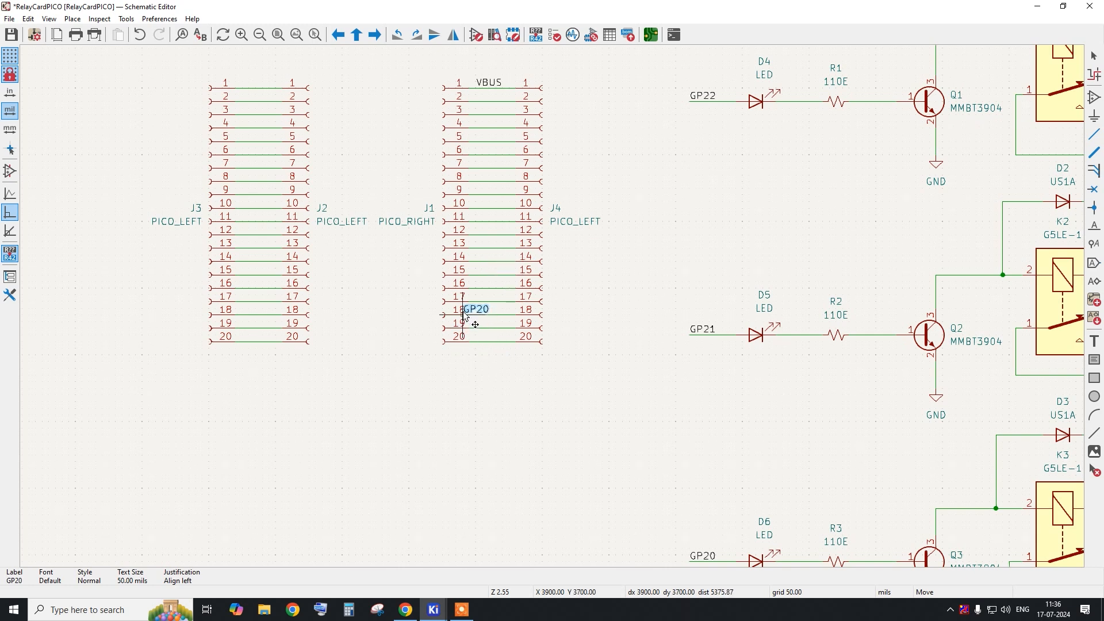
click(475, 262)
Check GP20 against the Pico pinout in the browser and move its header label to the pin 15 wire between J1 and J4.
click(406, 610)
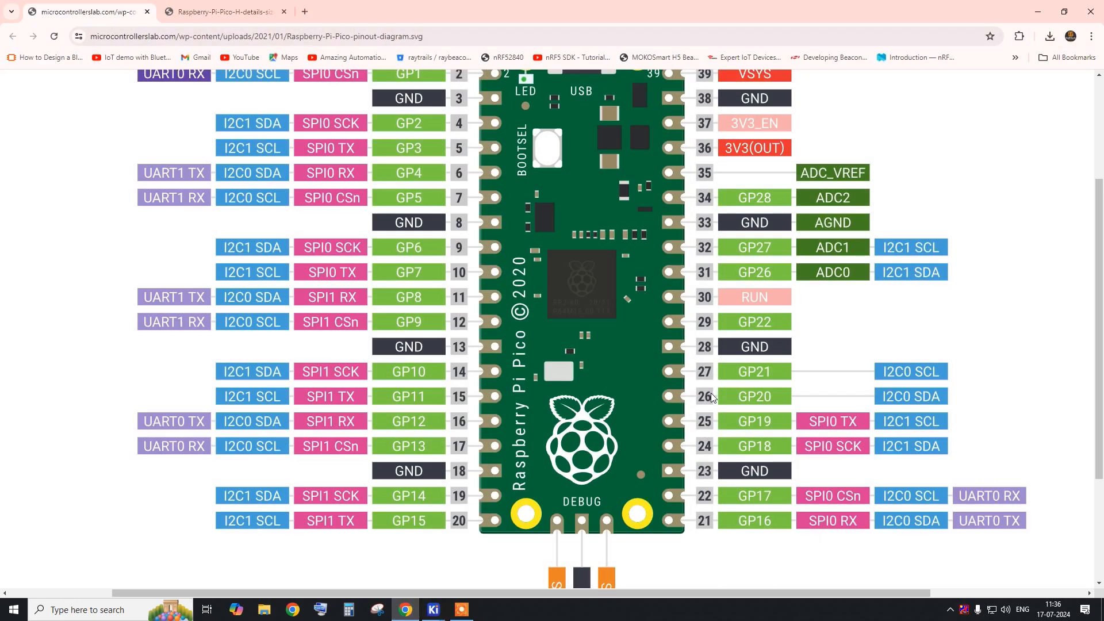
click(1038, 11)
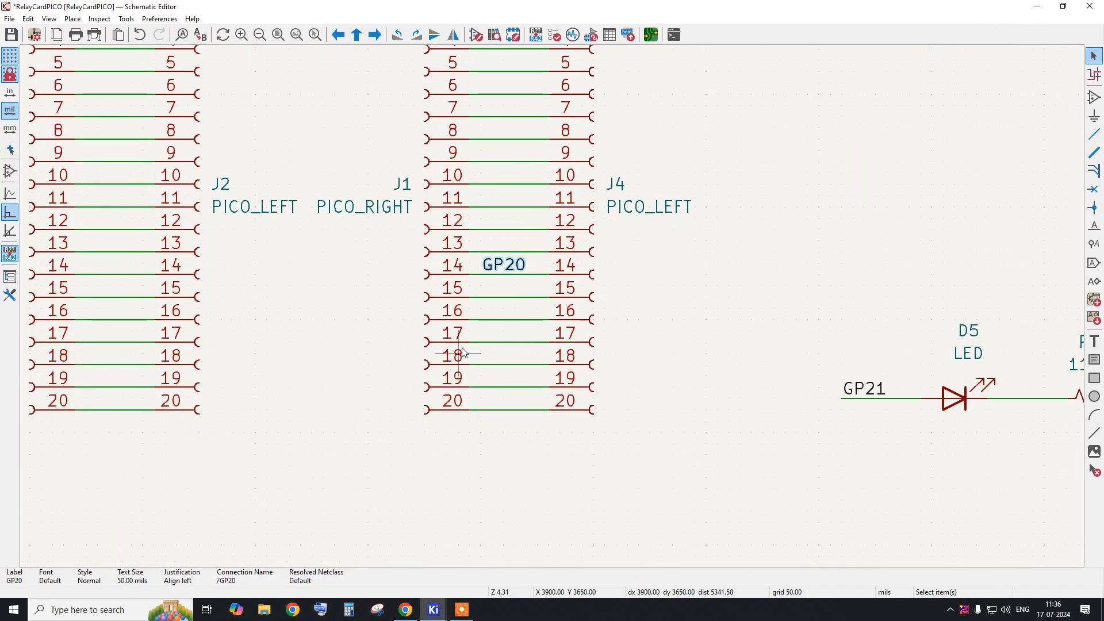
mouse_move(490, 283)
mouse_down()
mouse_move(491, 313)
mouse_move(488, 301)
mouse_up()
click(452, 553)
click(406, 610)
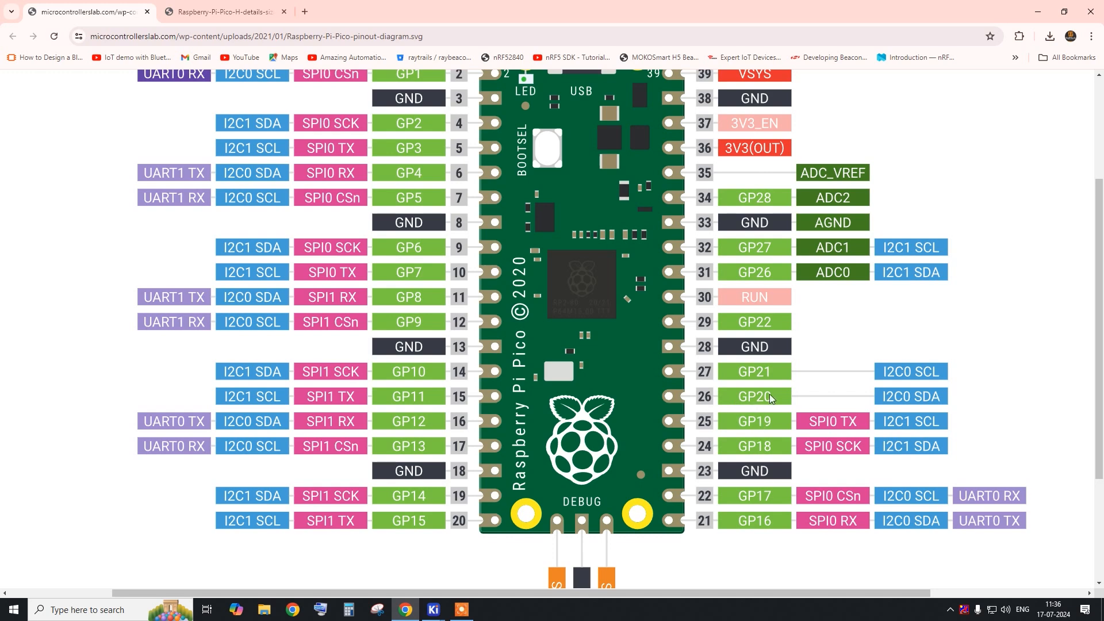
click(1038, 11)
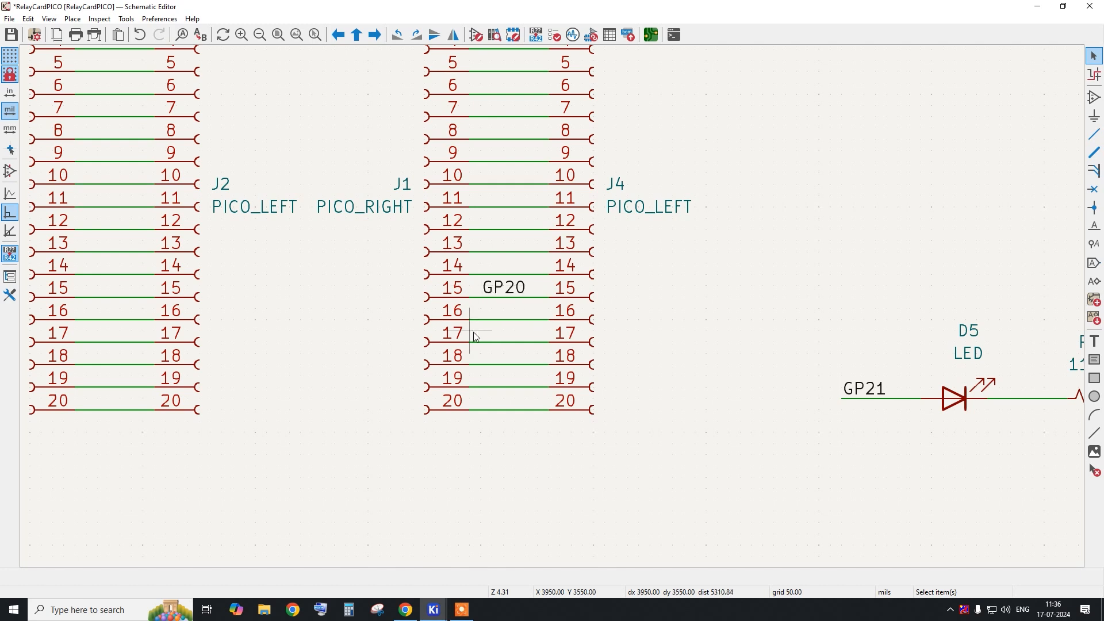
Duplicate D5's GP21 label and place the copy on the pin 14 wire between J1 and J4.
scroll(469, 326, down, 2)
click(711, 370)
key(ctrl+d)
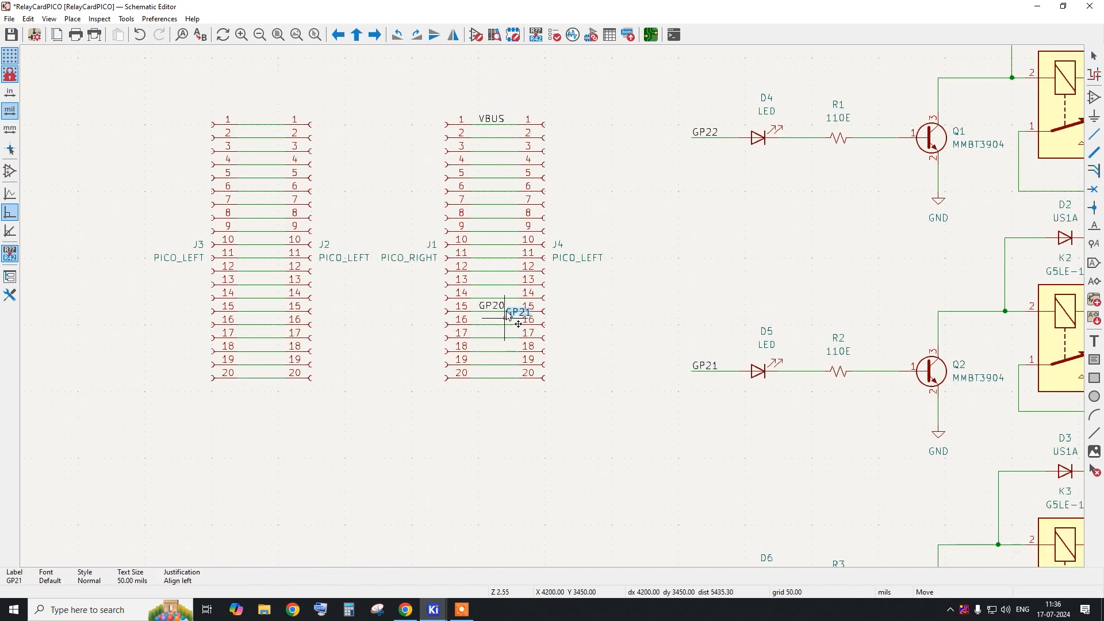
click(499, 298)
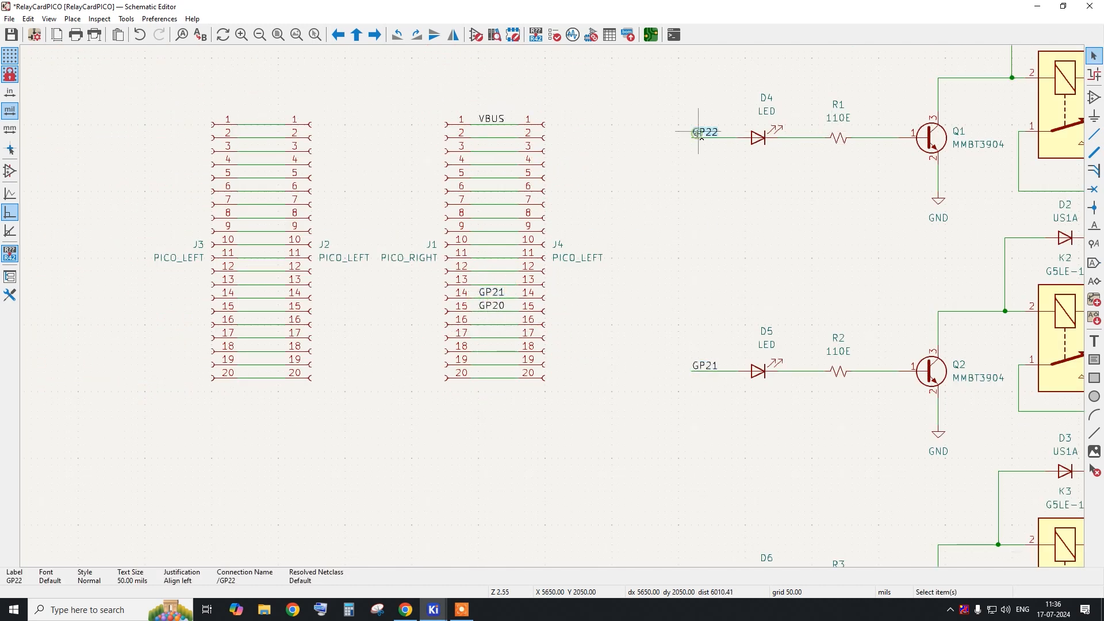
Place another GP21 label copy on the pin 12 wire between J1 and J4, check the browser pinout, and rename it GP22.
key(ctrl+d)
click(482, 276)
scroll(482, 276, up, 2)
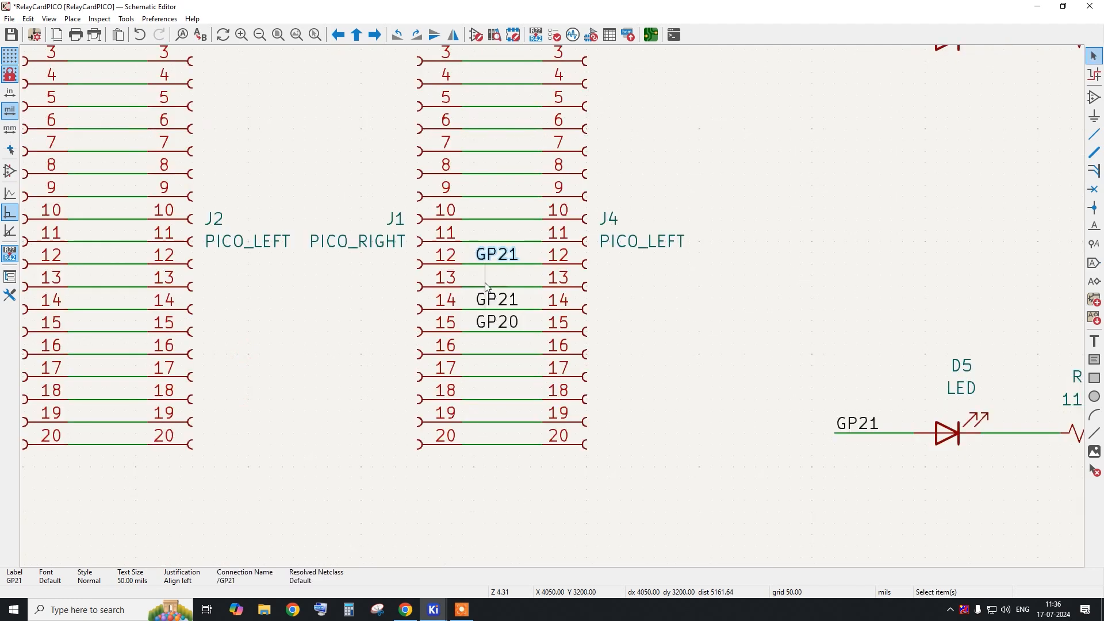
key(alt+Tab)
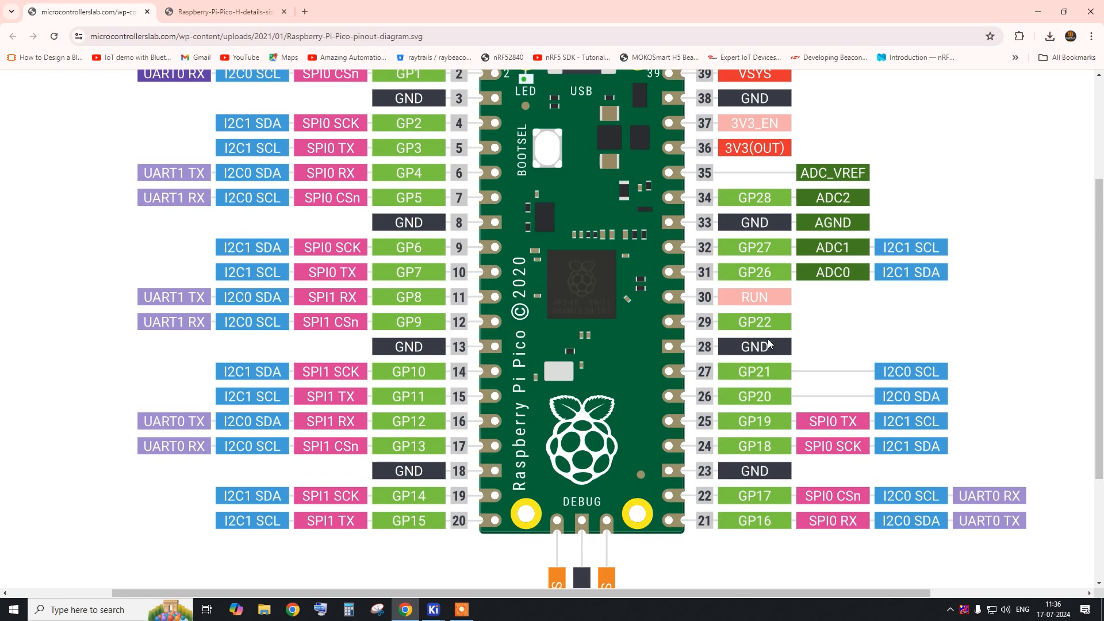
key(alt+Tab)
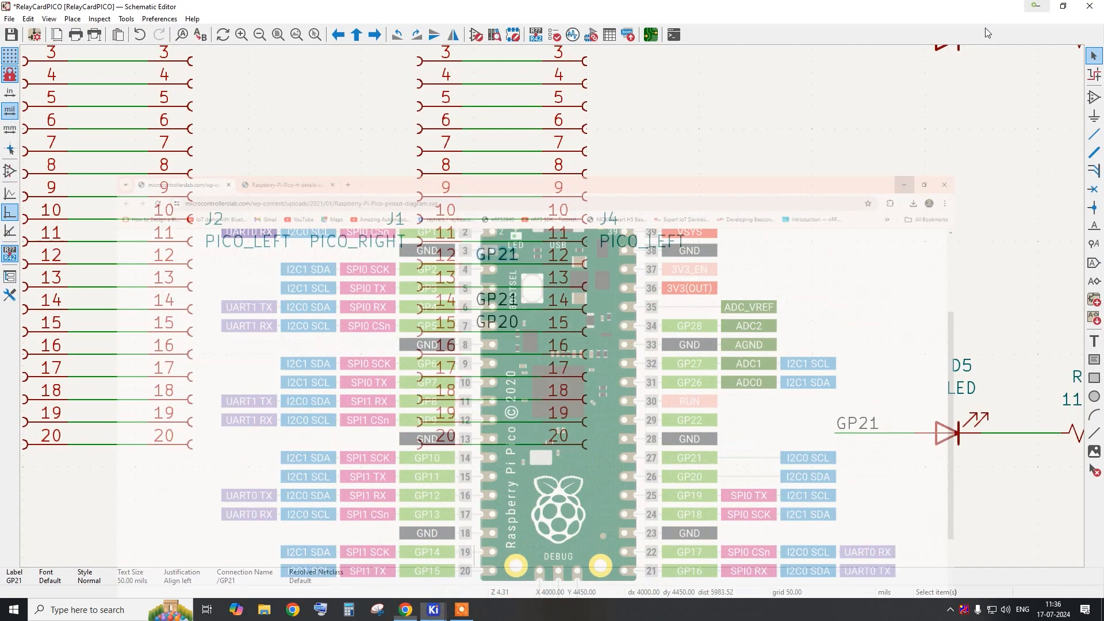
double_click(503, 255)
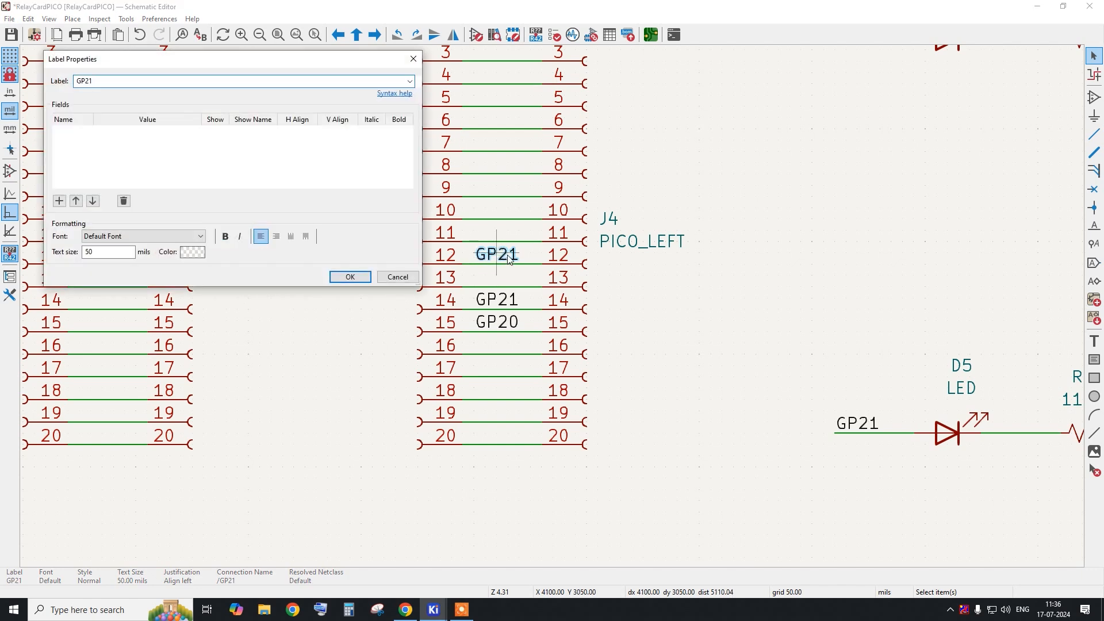
click(328, 277)
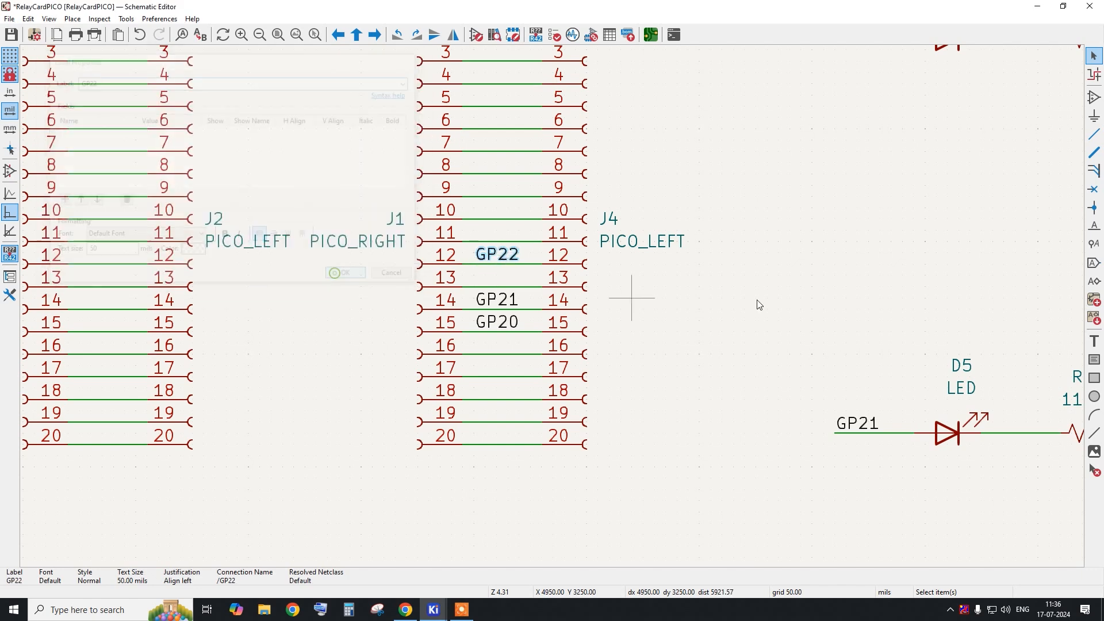
Check the J1–J4 header labels against the Raspberry Pi Pico pinout diagram in the browser, looking for the GND pins.
scroll(616, 345, down, 4)
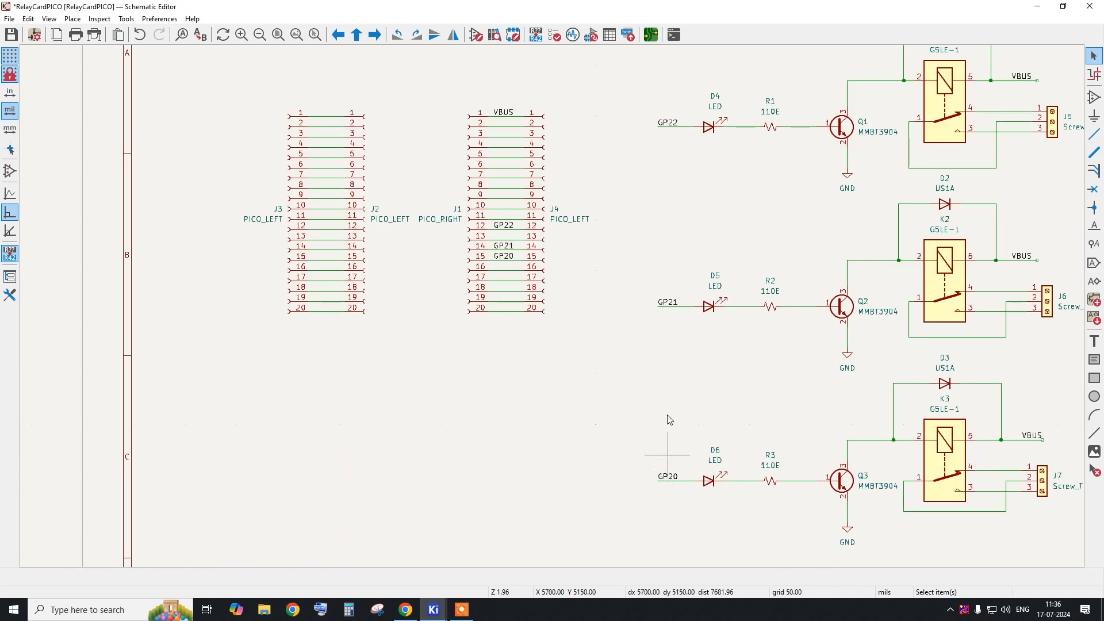
scroll(520, 271, up, 2)
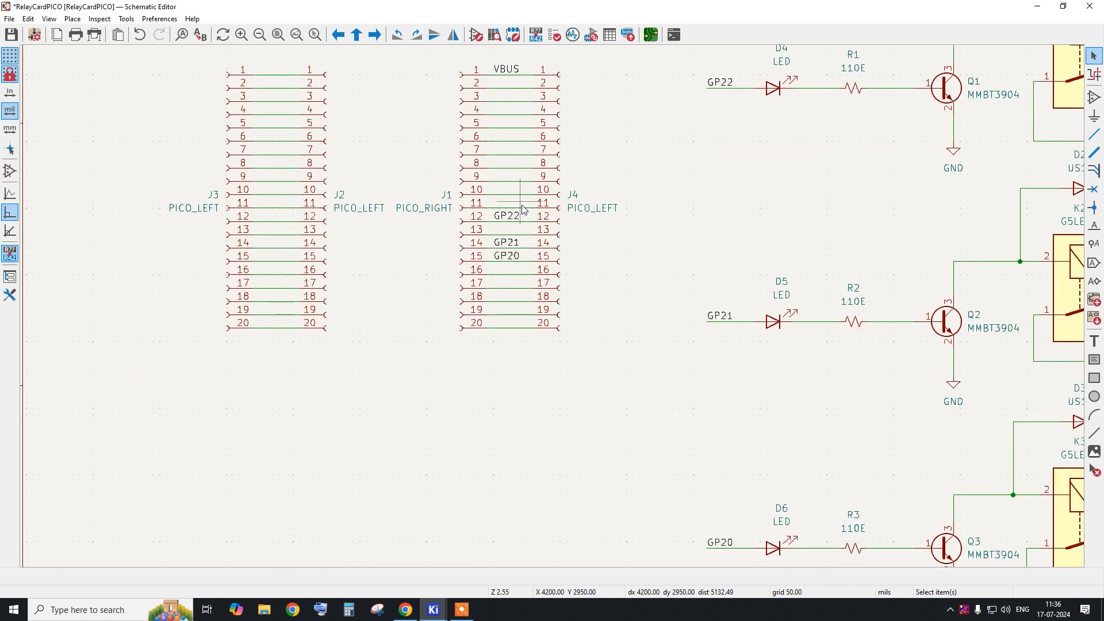
scroll(479, 208, down, 2)
scroll(431, 154, up, 2)
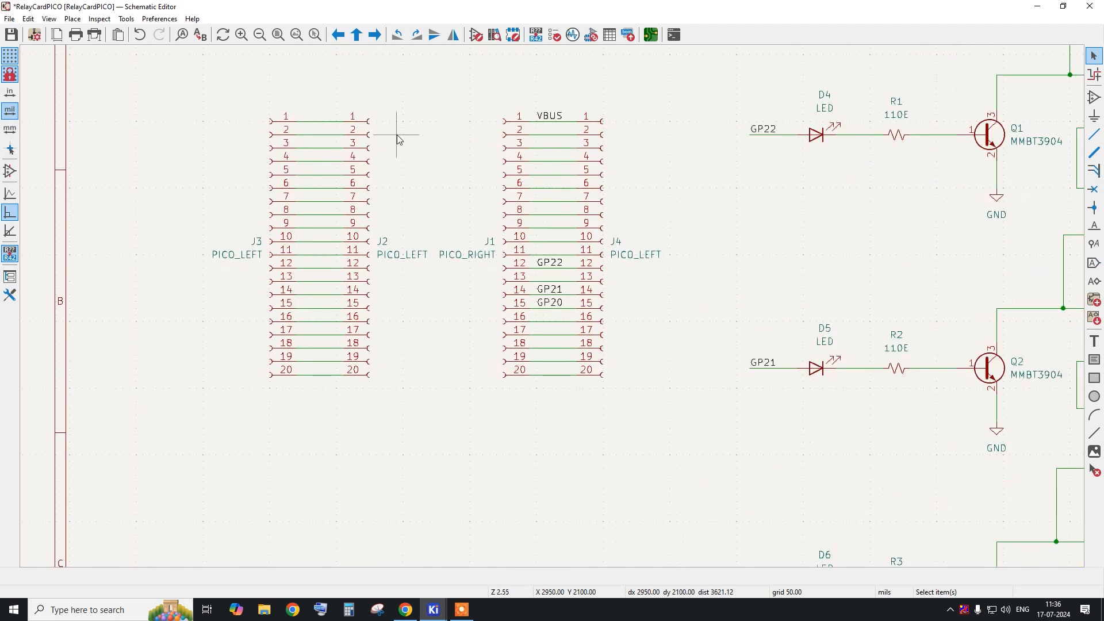
scroll(399, 139, down, 2)
key(alt+Tab)
scroll(419, 266, down, 1)
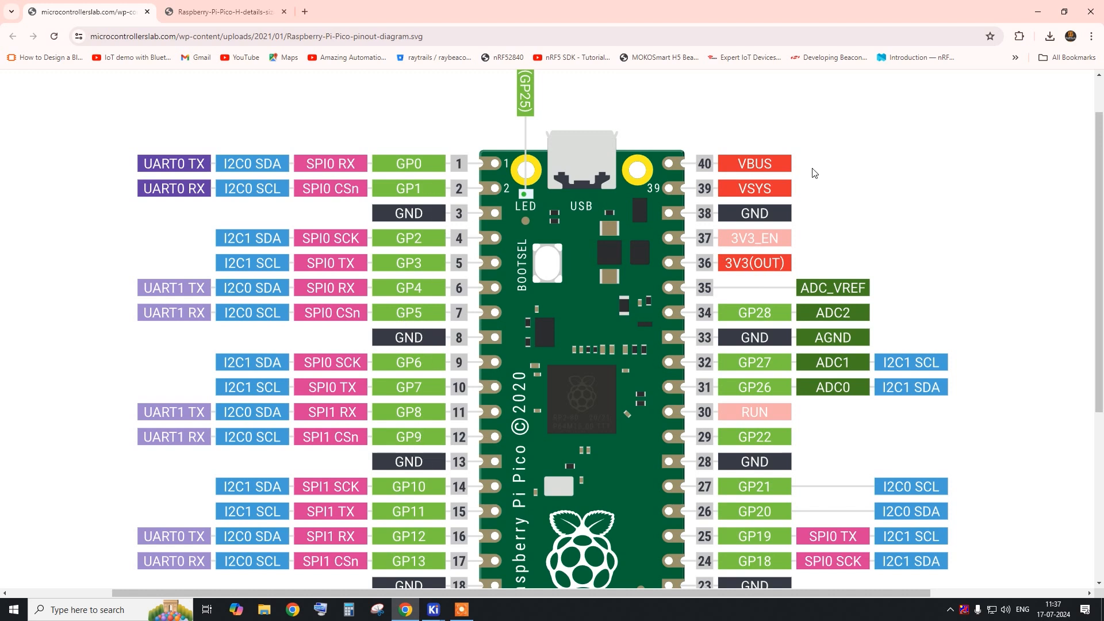
click(1038, 11)
Copy the VBUS header label onto the pin 3 wire between J3 and J2 and rename the copy GND.
scroll(378, 109, up, 3)
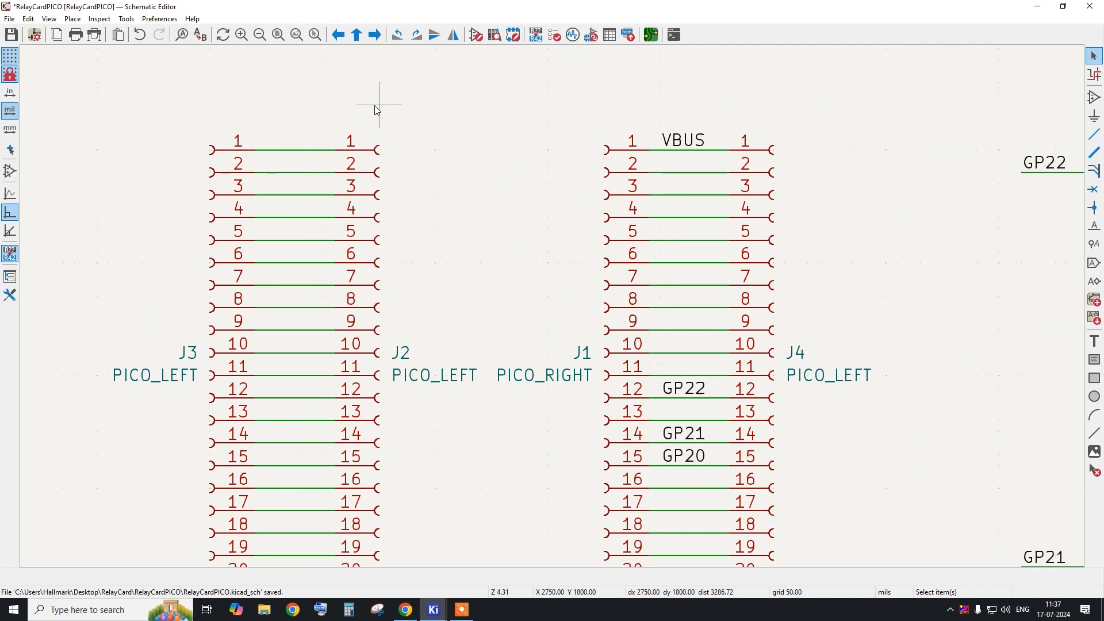
click(676, 153)
key(ctrl+c)
key(ctrl+v)
click(282, 198)
double_click(295, 189)
text(GN)
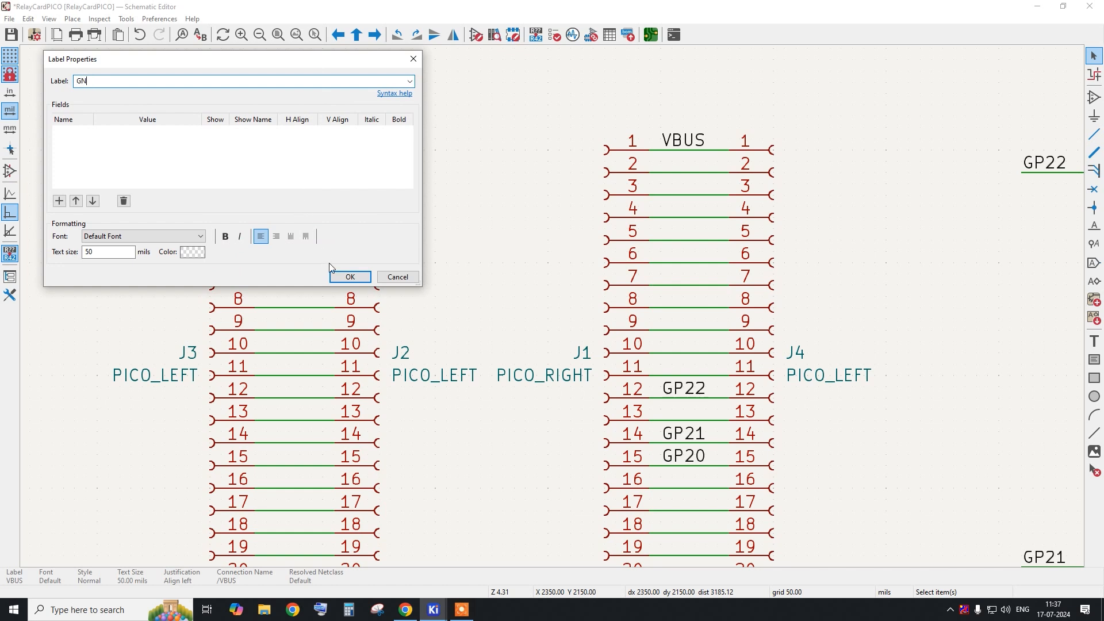
text(D)
click(349, 277)
Place copies of the GND label on the pin 8 and pin 13 wires between J3 and J2.
scroll(309, 164, down, 1)
key(ctrl+c)
key(ctrl+v)
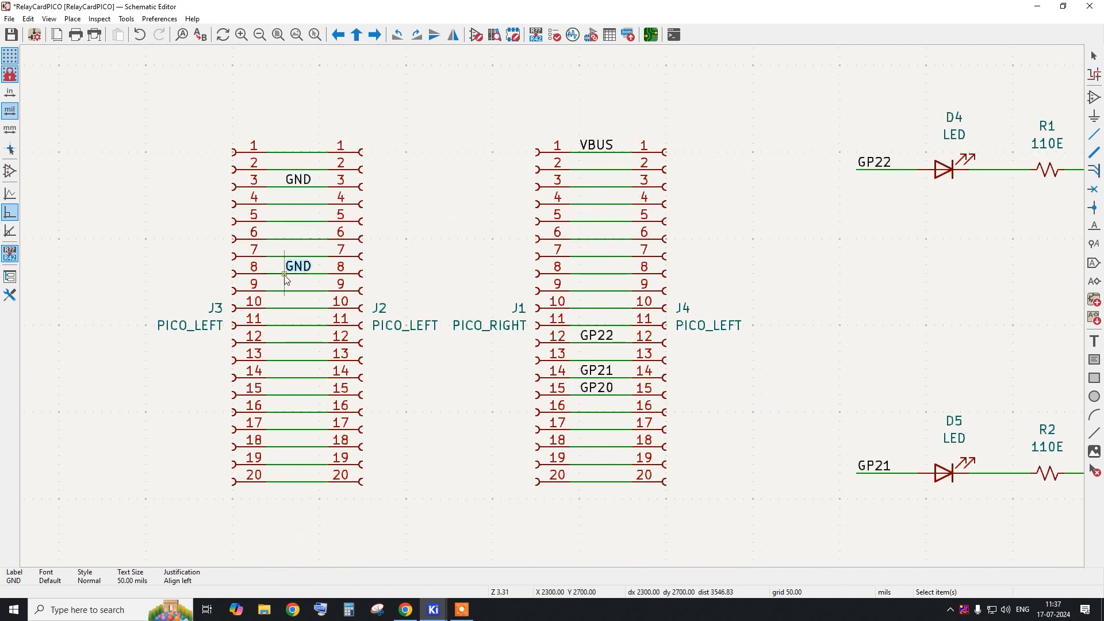
click(283, 276)
key(ctrl+d)
click(285, 362)
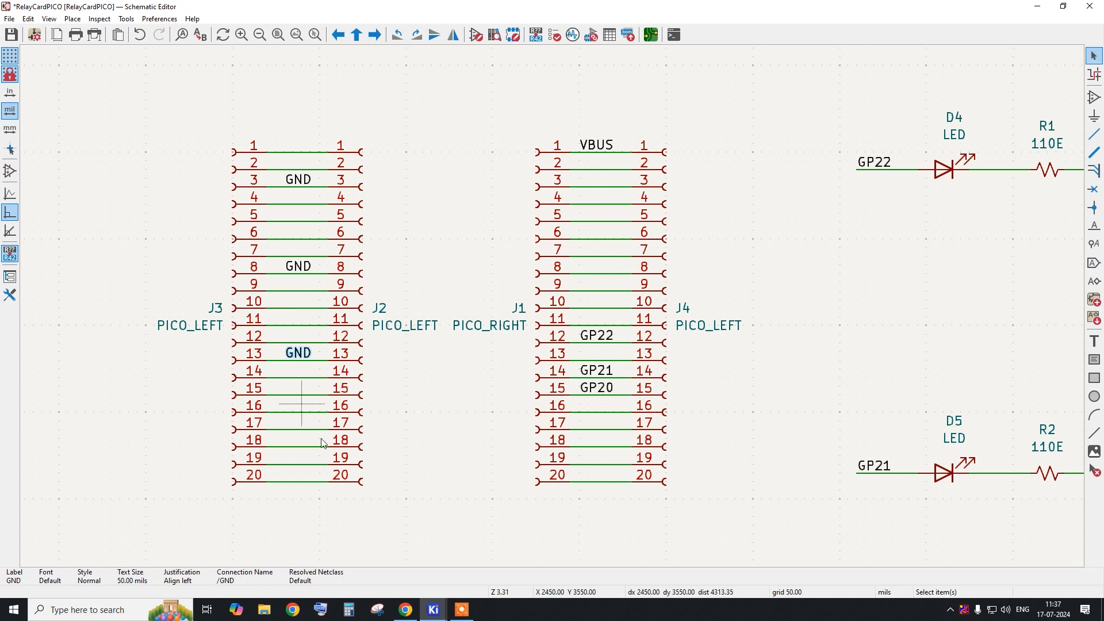
Check the lower ground pins in the browser pinout and place a GND label copy on the pin 18 wire between J3 and J2.
click(405, 609)
scroll(416, 373, down, 1)
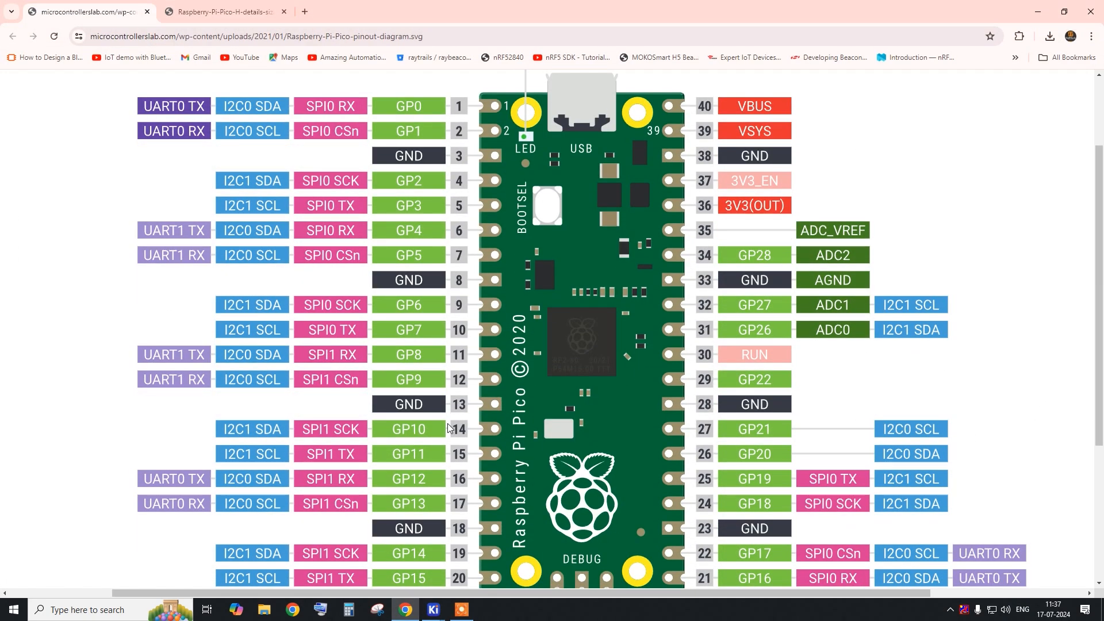
scroll(409, 368, down, 3)
key(alt+Tab)
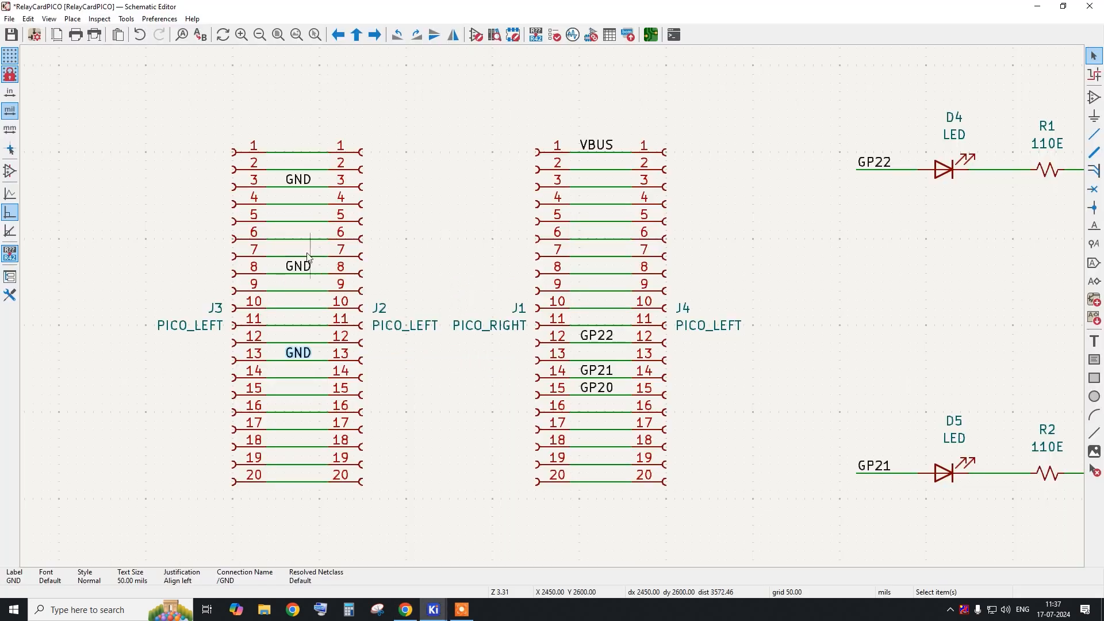
click(290, 447)
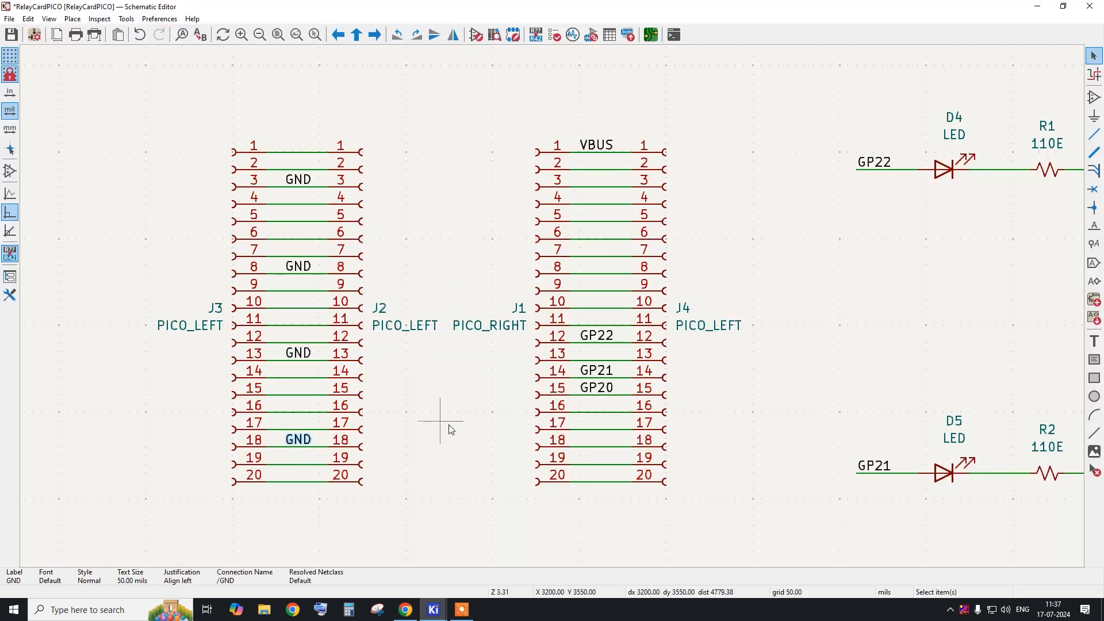
Check the 40-to-21 side's ground pins in the browser pinout and duplicate a GND label onto the pin 3 wire between J1 and J4.
click(405, 609)
scroll(776, 318, up, 4)
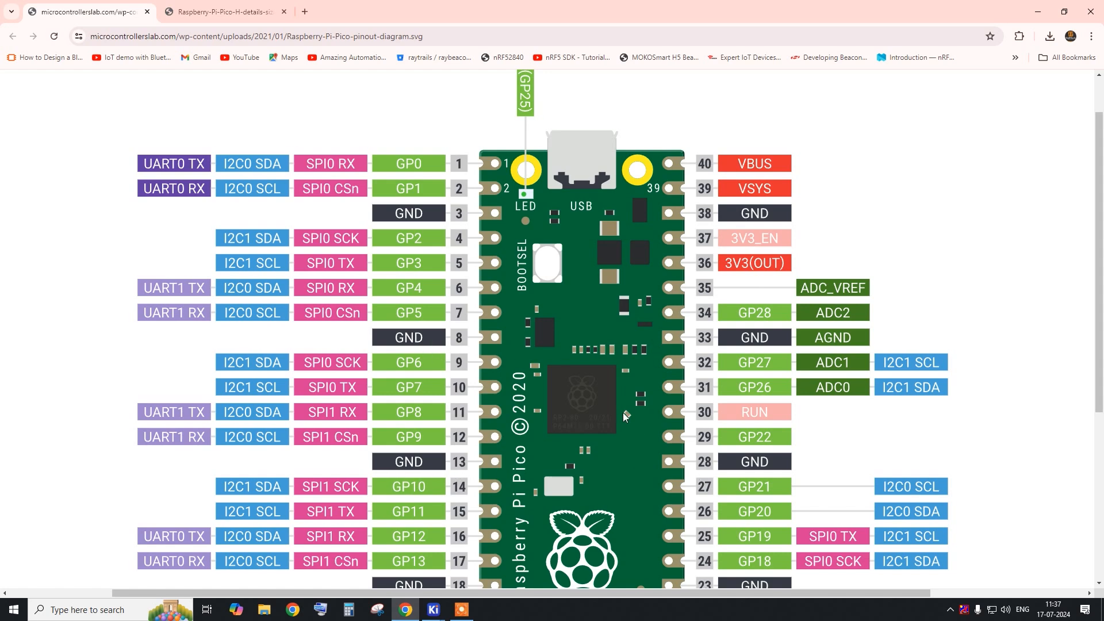
scroll(626, 416, down, 3)
scroll(723, 376, up, 3)
click(1038, 11)
click(304, 185)
key(ctrl+d)
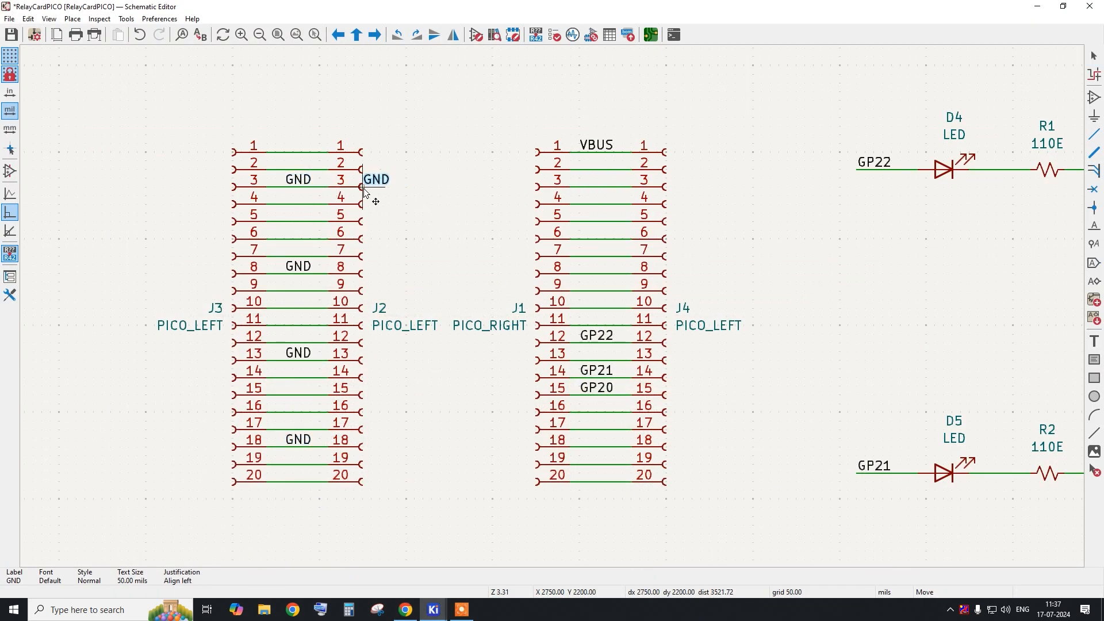
click(586, 192)
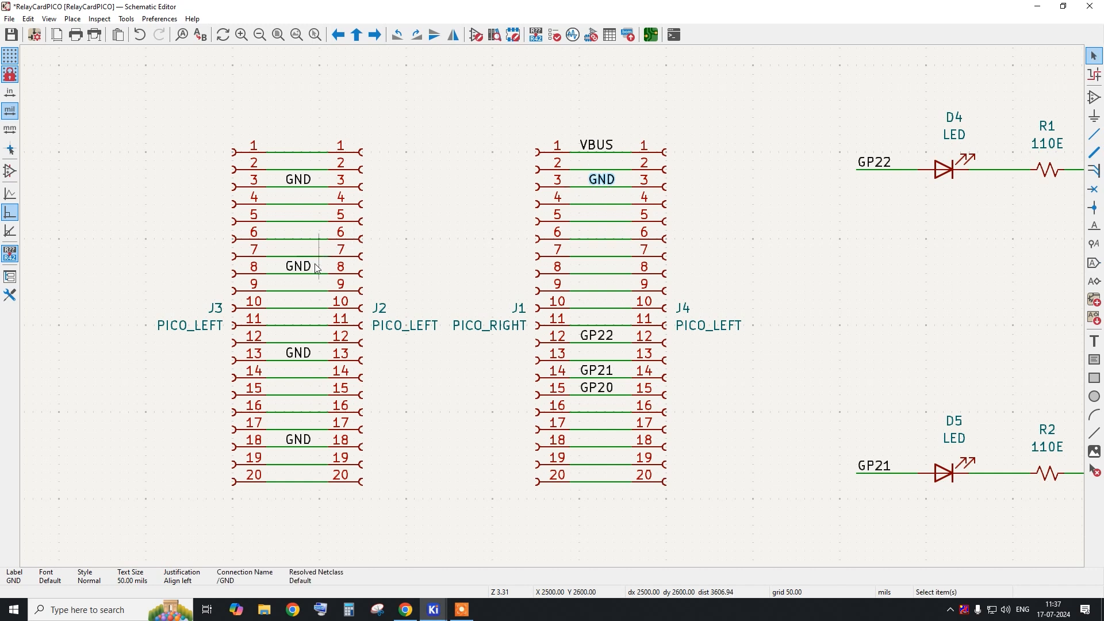
Duplicate the GND label onto the pin 8, pin 13 and pin 18 wires between J1 and J4.
key(ctrl+d)
click(594, 280)
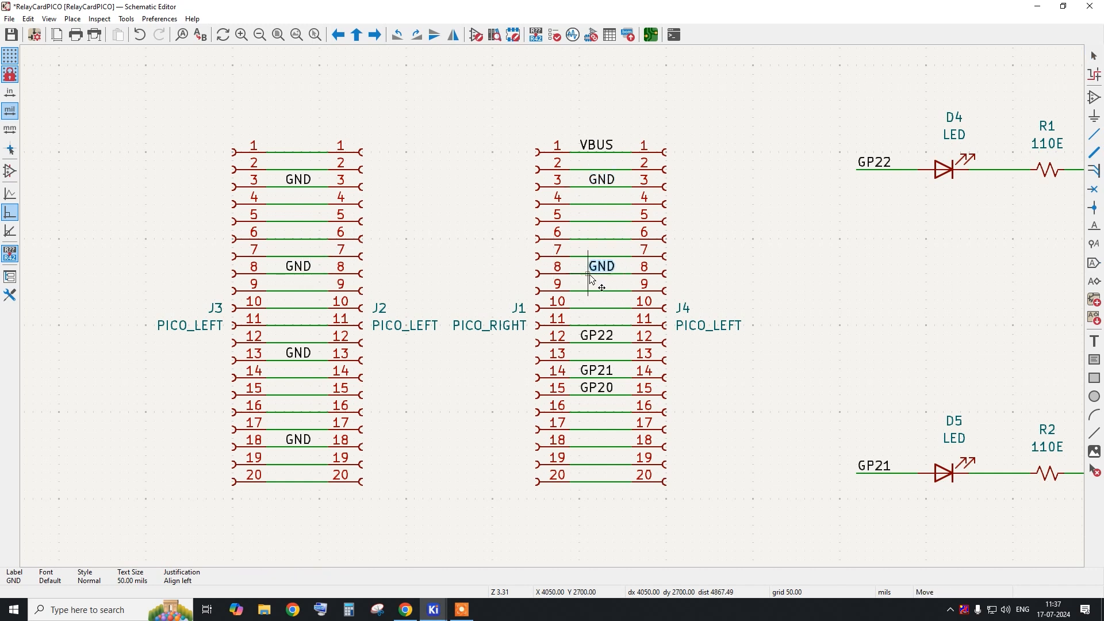
key(ctrl+d)
click(584, 361)
key(ctrl+d)
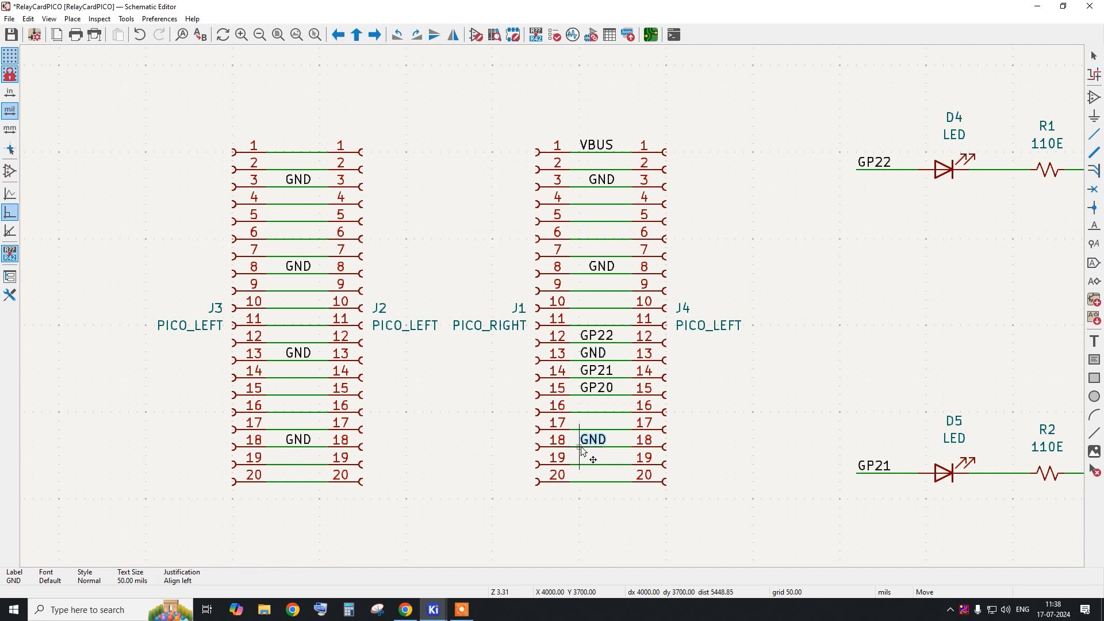
click(582, 450)
Move the pin 8 and pin 3 GND labels between J1 and J4 into line with the other labels there.
click(601, 267)
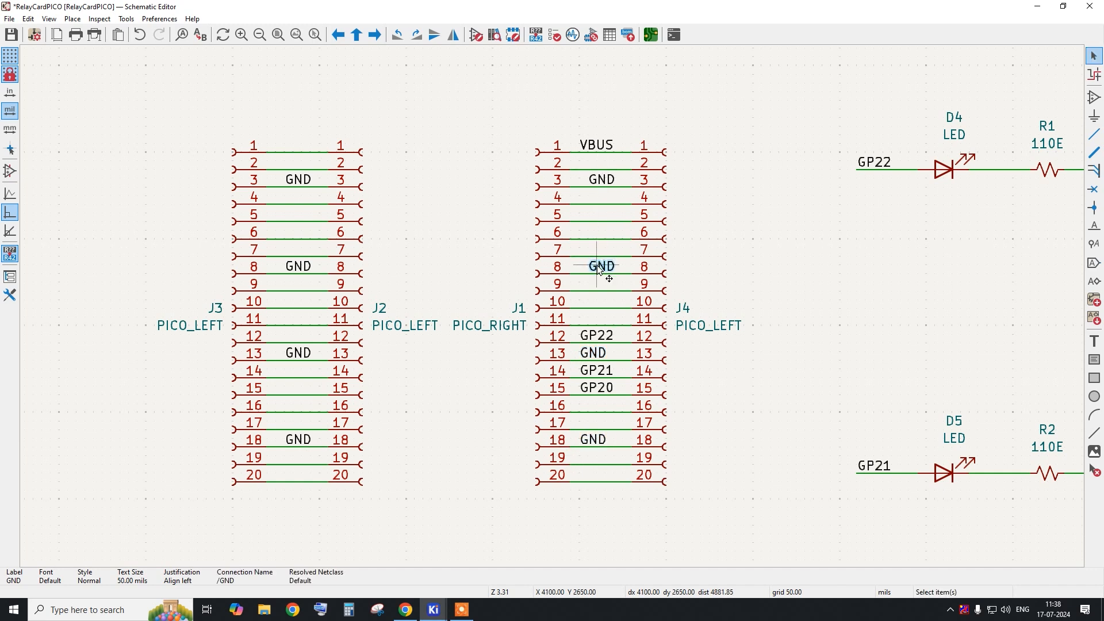
key(m)
drag(601, 181, 580, 188)
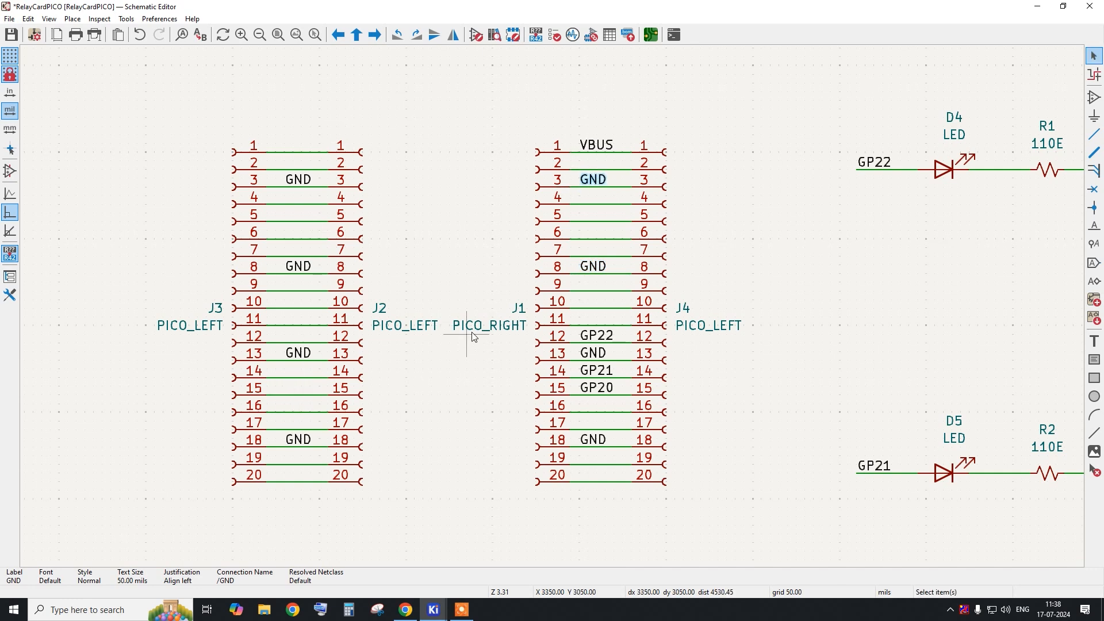
Review the labelled headers and examine the RUN pin's position in the browser's Pico pinout.
scroll(540, 217, down, 2)
scroll(555, 270, up, 1)
drag(192, 132, 732, 419)
key(alt+Tab)
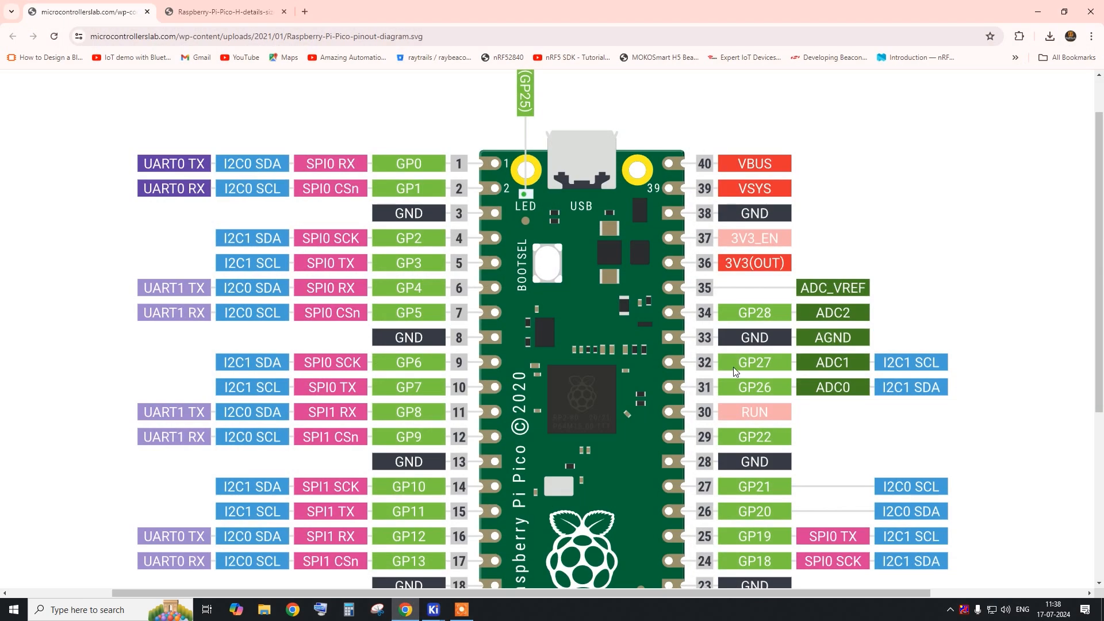
scroll(758, 344, down, 2)
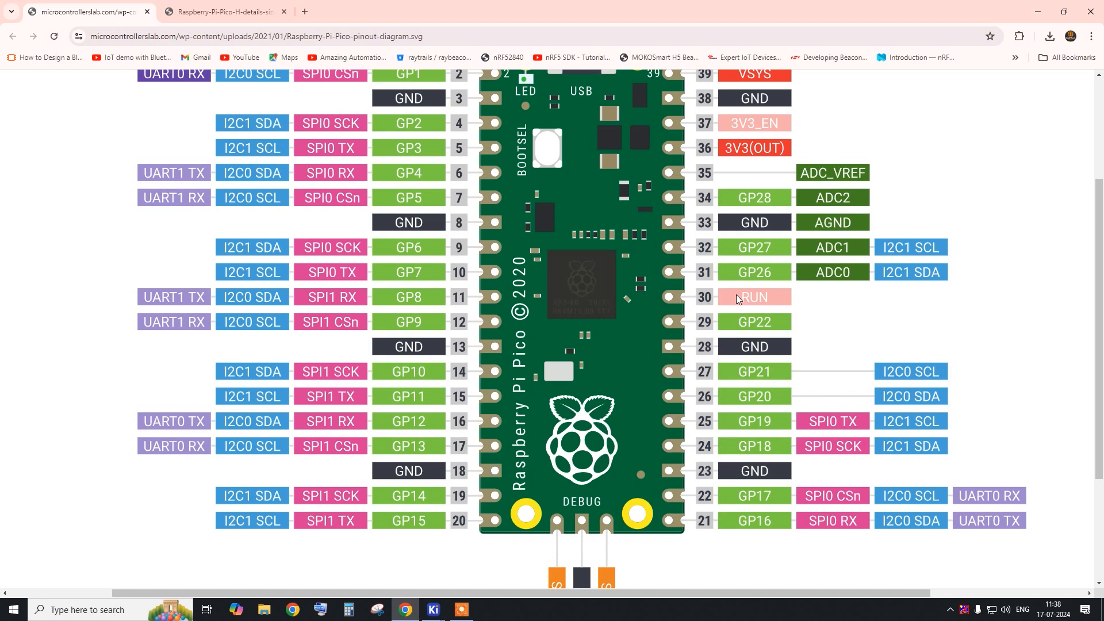
click(1038, 12)
Add one SW_Push push-button symbol below the J1 and J4 headers, without placing further copies.
click(1094, 97)
click(850, 140)
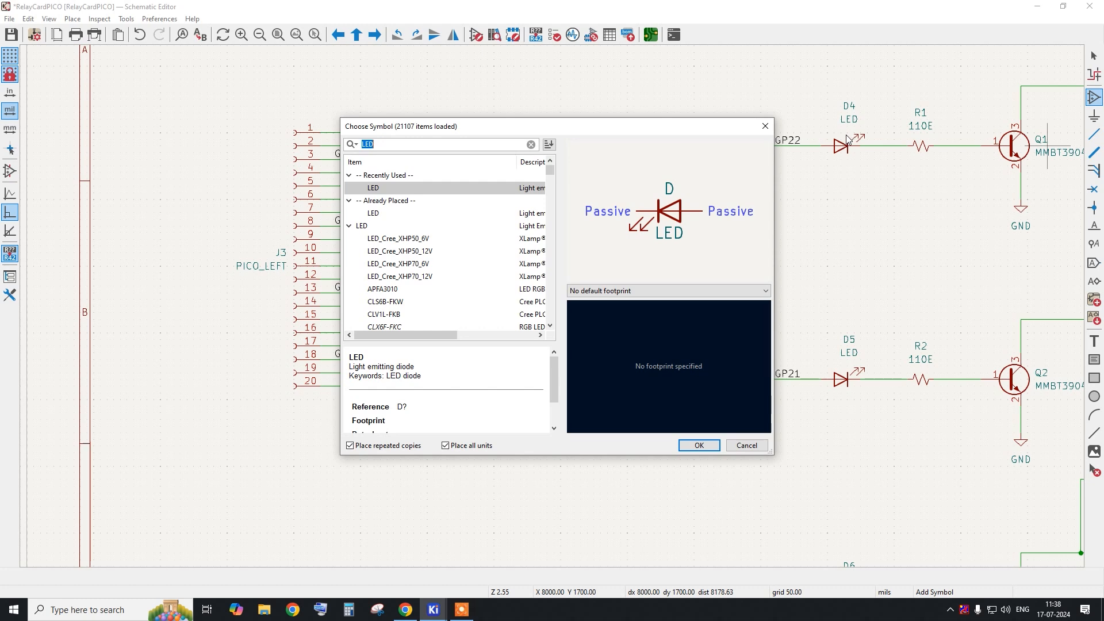
drag(404, 146, 344, 146)
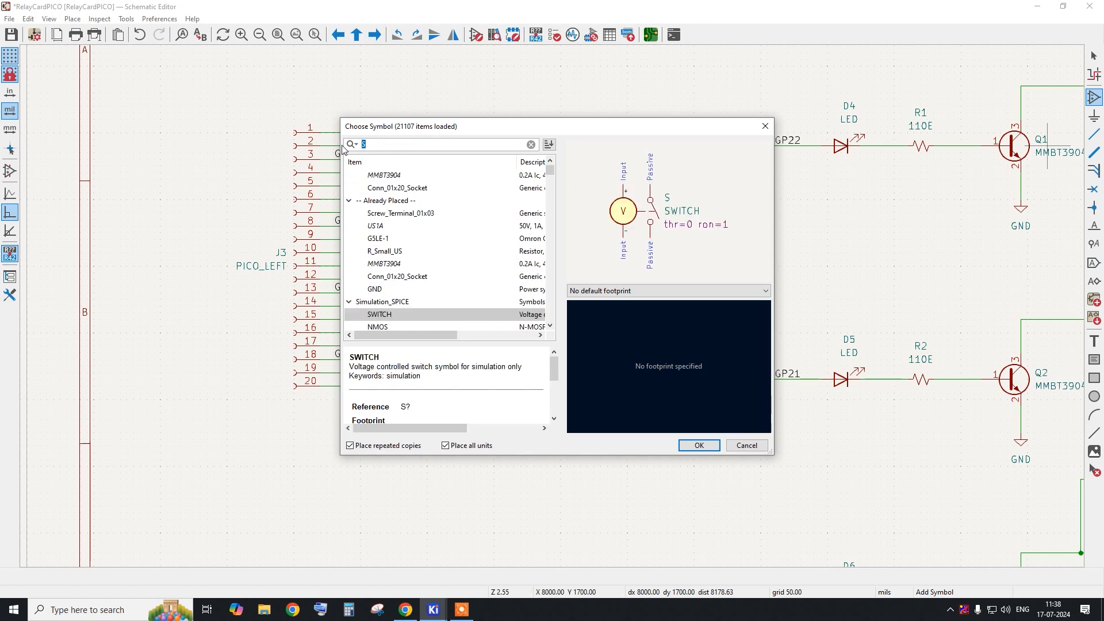
text(PUS)
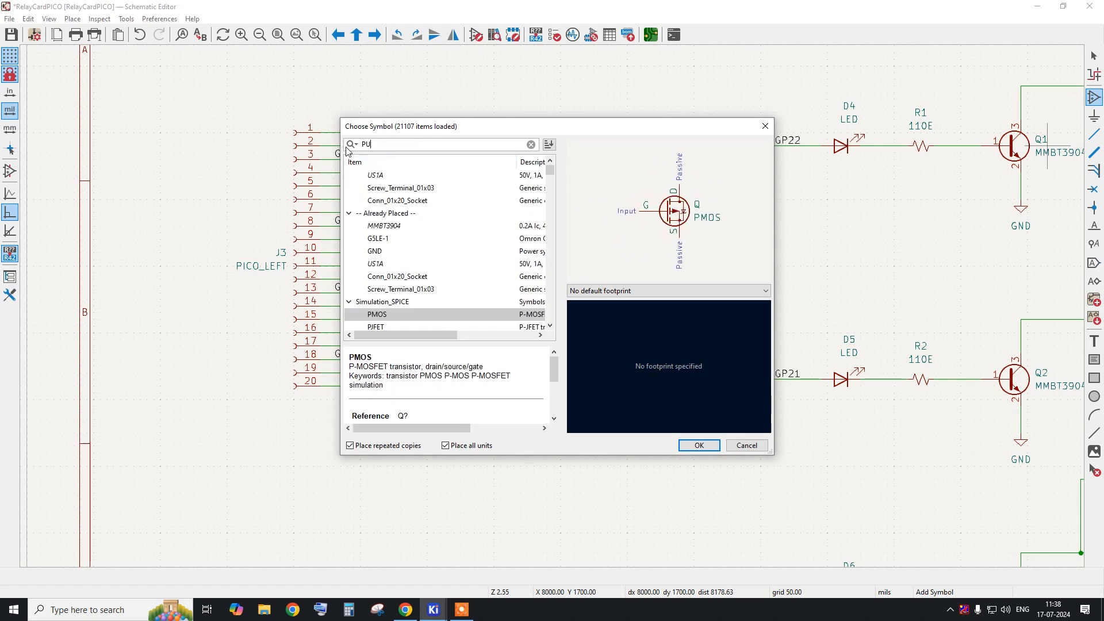
double_click(404, 188)
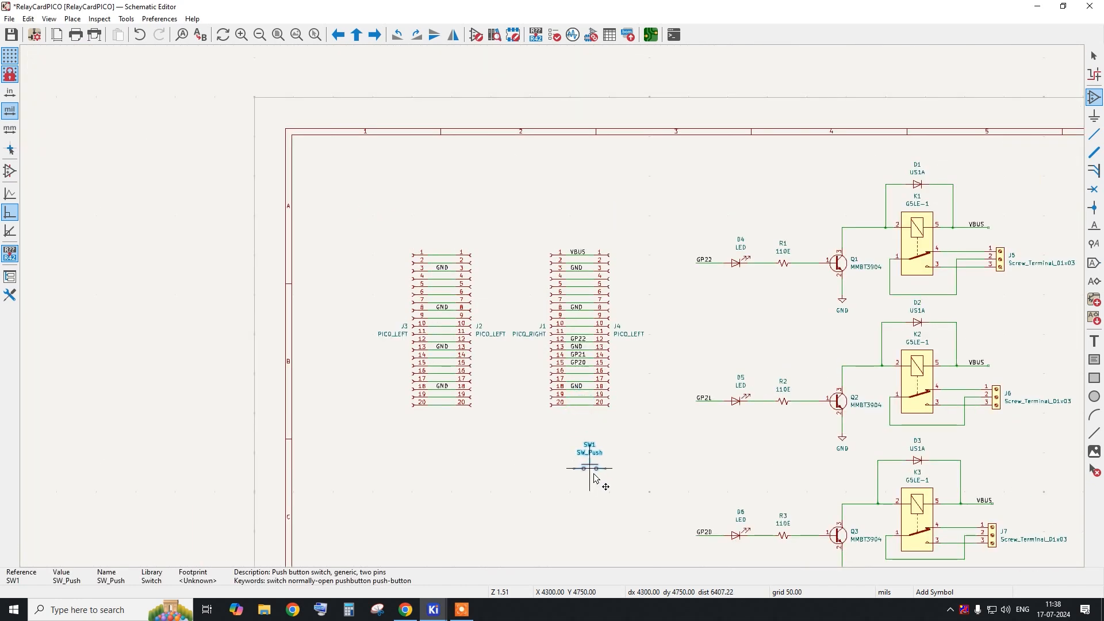
scroll(594, 478, up, 3)
click(592, 469)
right_click(617, 452)
click(621, 455)
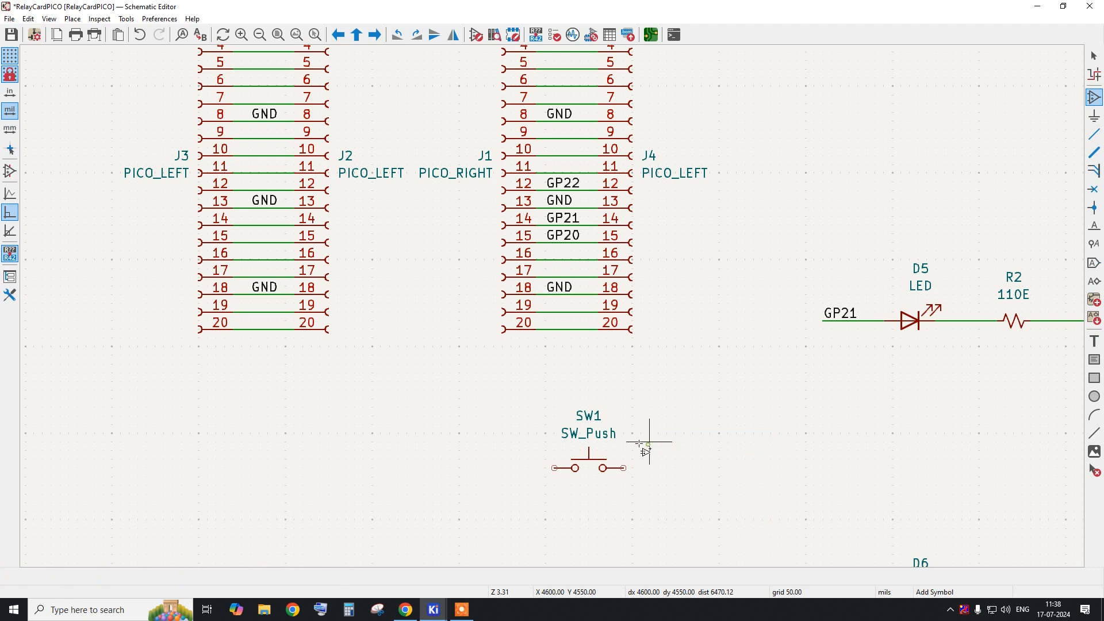
click(649, 441)
click(750, 445)
right_click(668, 412)
click(701, 418)
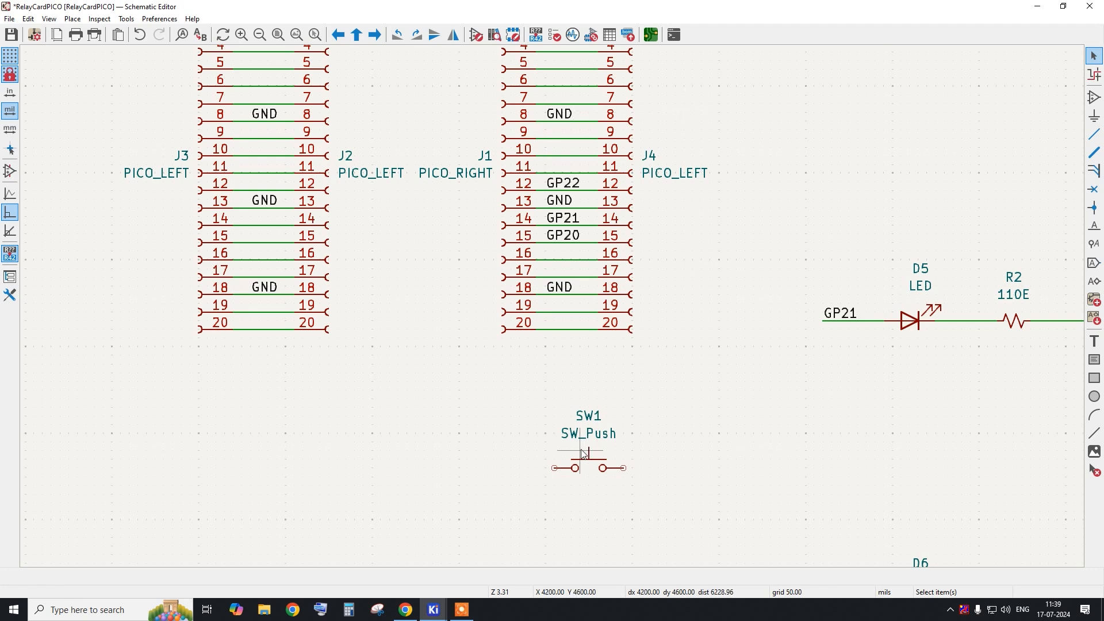
Copy Q2's GND power symbol and connect the copy to the right pin of SW1.
scroll(510, 434, down, 3)
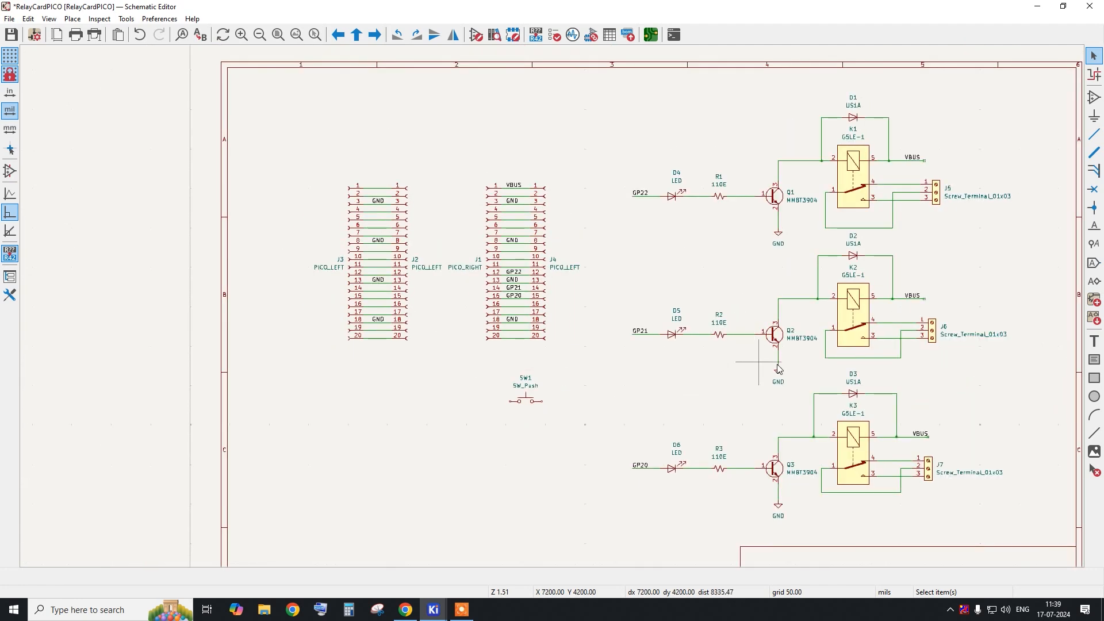
click(779, 383)
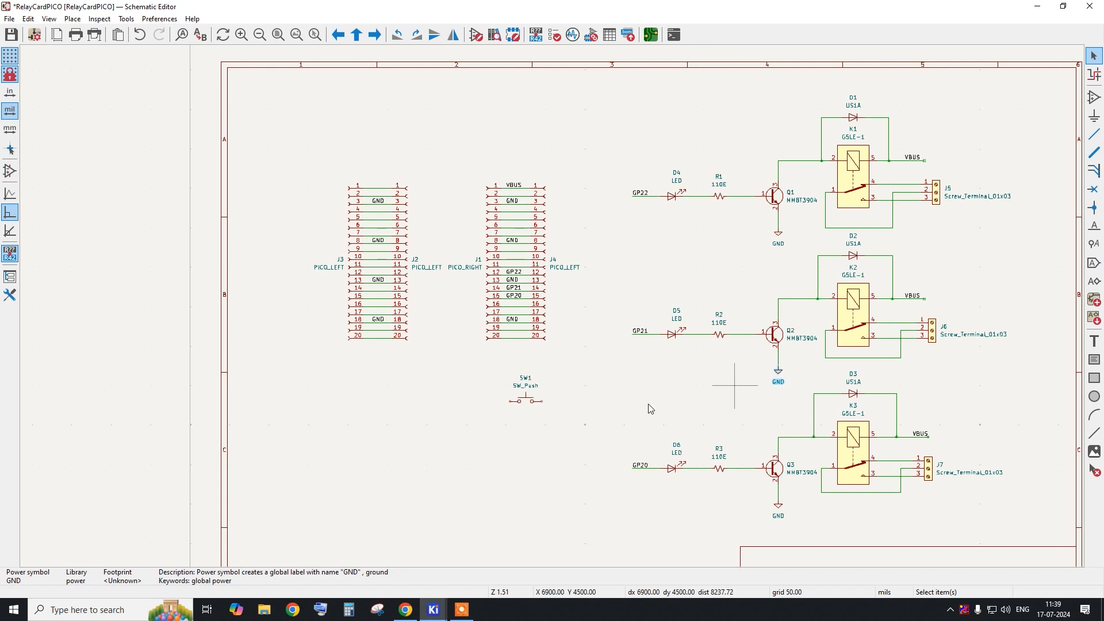
scroll(528, 406, up, 2)
scroll(661, 434, right, 5)
right_click(408, 442)
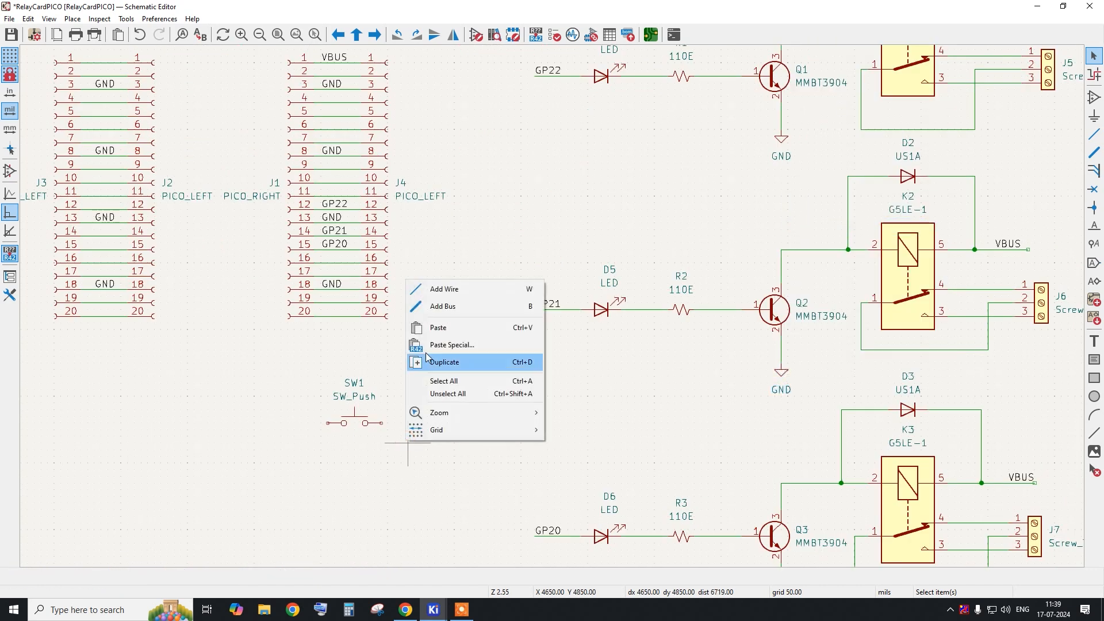
click(438, 327)
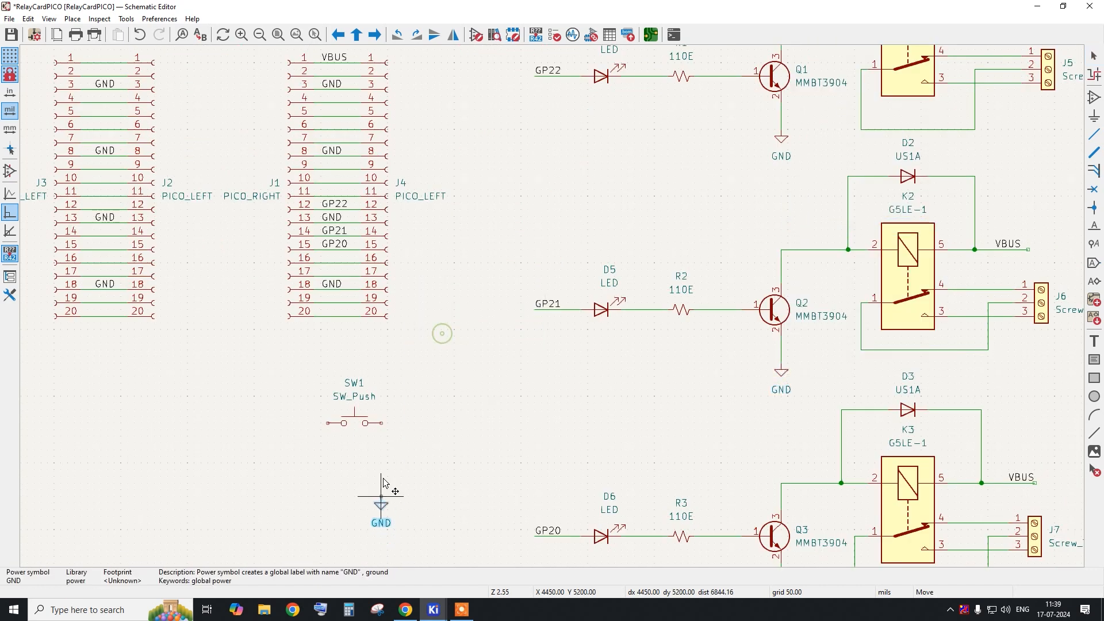
click(381, 422)
click(393, 435)
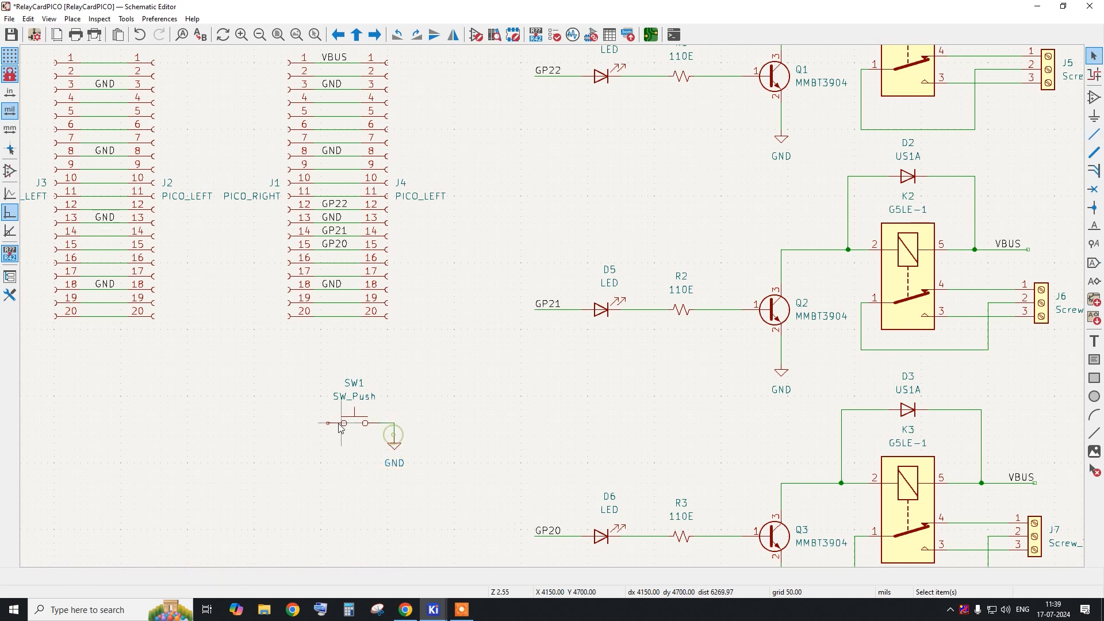
Draw a short horizontal wire leftward from the left pin of SW1.
key(w)
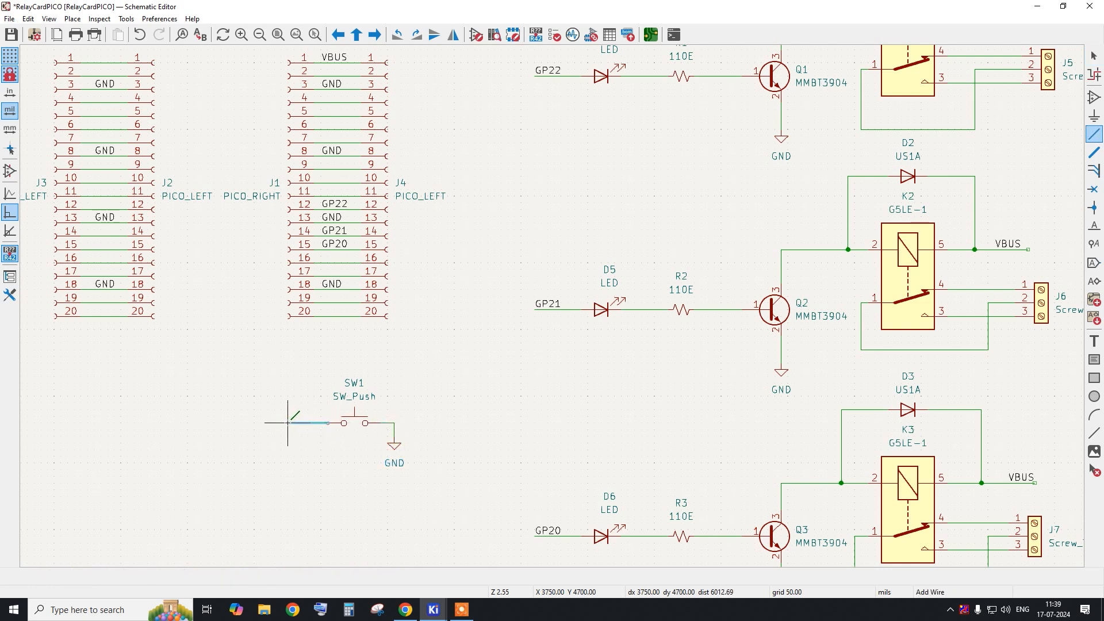
double_click(287, 423)
right_click(294, 392)
click(608, 283)
Add a net label named RUN at the free end of SW1's left wire.
key(l)
click(262, 364)
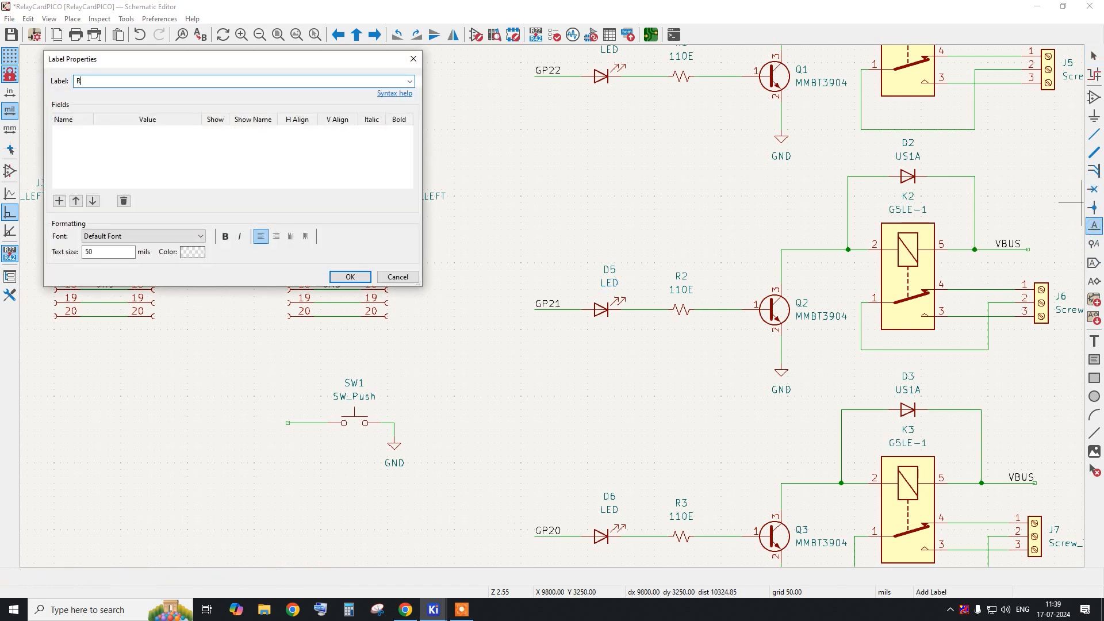
text(RUN)
key(Return)
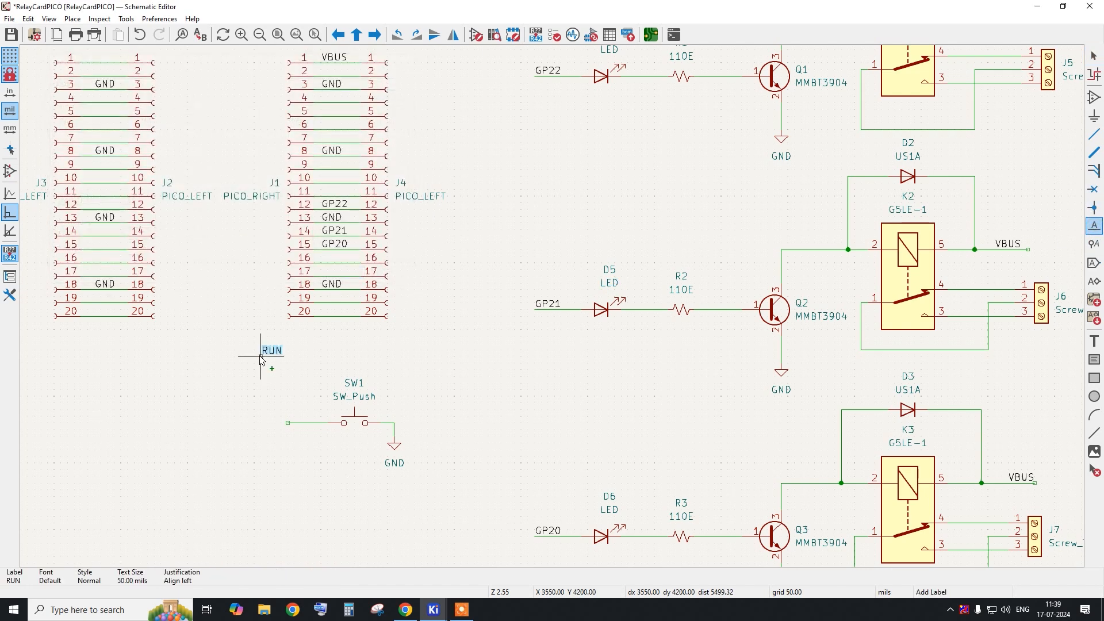
click(290, 424)
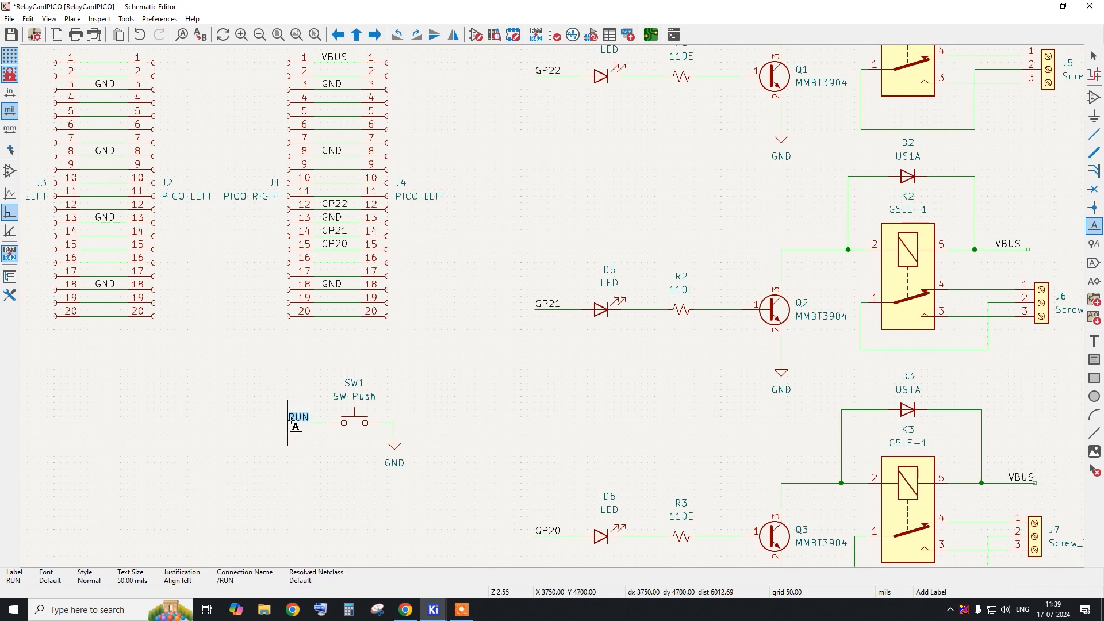
Duplicate the RUN net label and attach the copy to the pin 11 wire between headers J1 and J4.
key(ctrl+d)
scroll(338, 365, down, 1)
scroll(340, 229, up, 3)
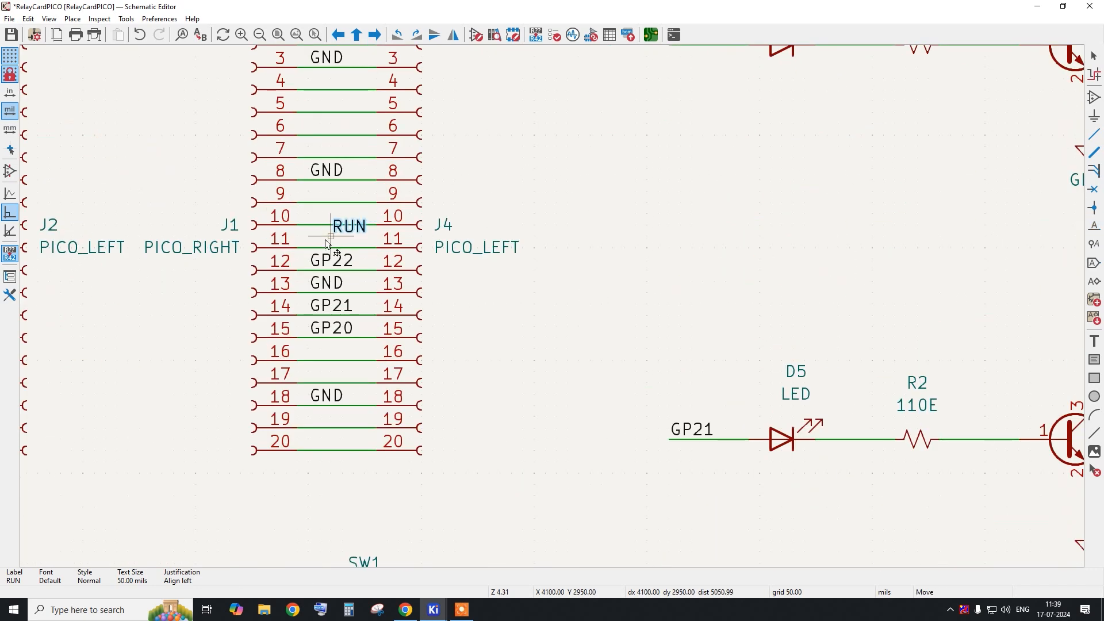
click(314, 249)
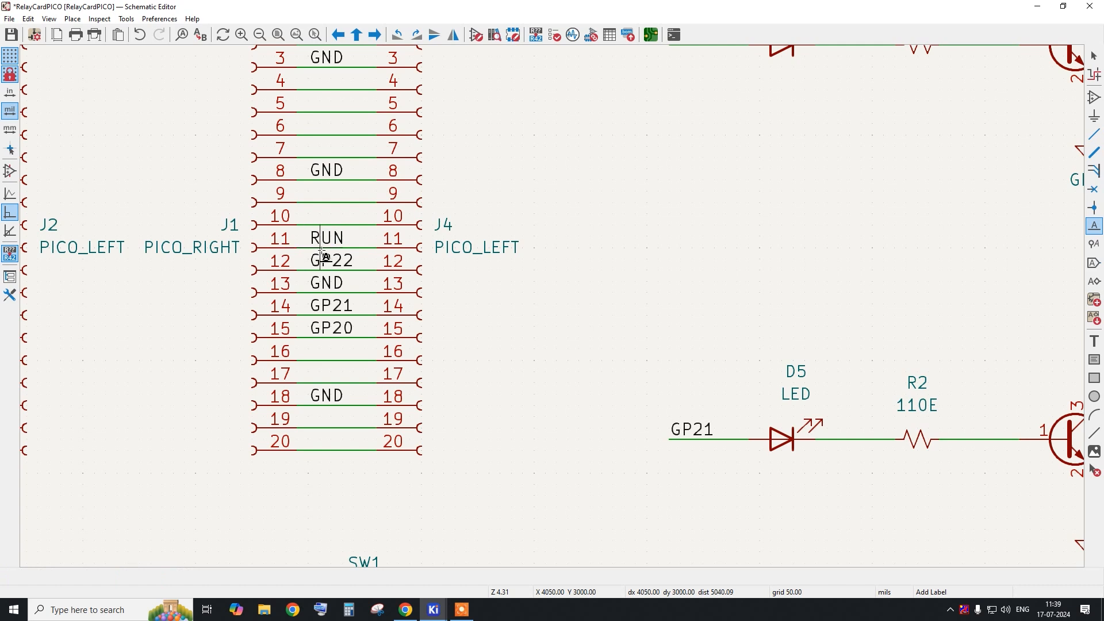
scroll(322, 253, down, 3)
right_click(173, 83)
click(207, 100)
Review the pin header labels, the reset switch and the three relay channels across the schematic sheet.
middle_drag(97, 123, 280, 145)
drag(148, 147, 501, 408)
scroll(270, 206, down, 2)
scroll(341, 325, up, 2)
drag(340, 99, 368, 134)
key(ctrl+z)
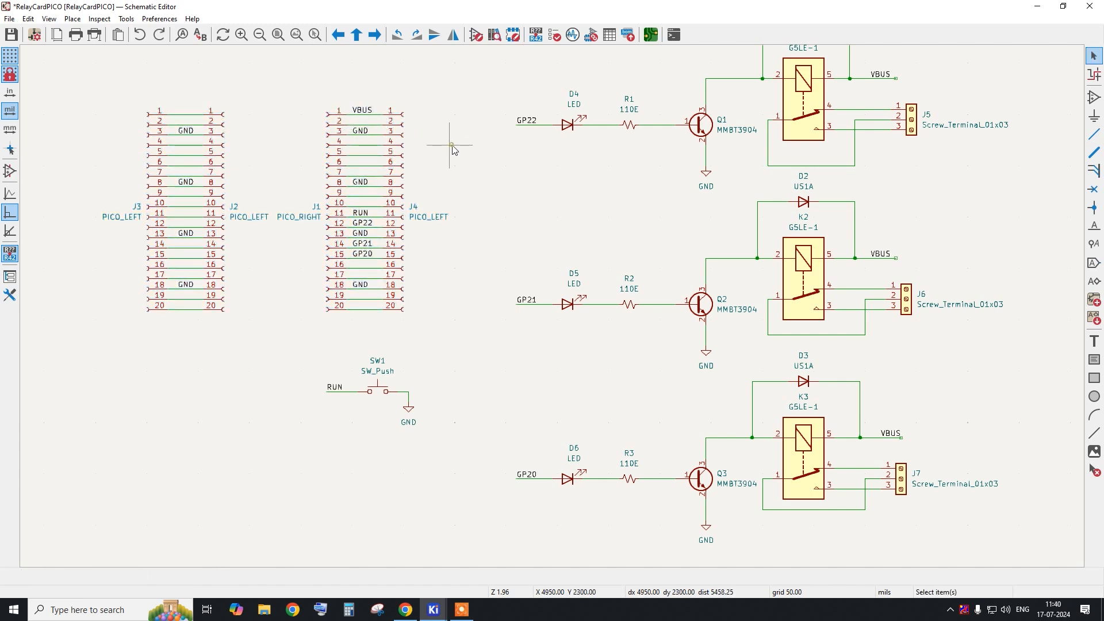
drag(301, 343, 430, 455)
scroll(293, 368, down, 2)
drag(412, 138, 754, 509)
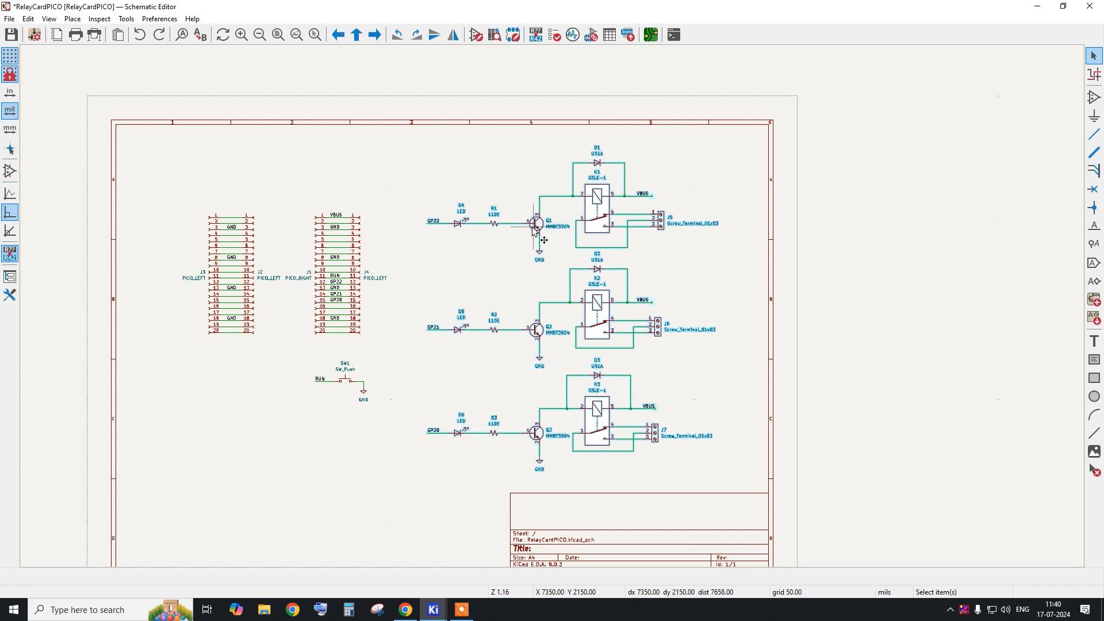
click(508, 254)
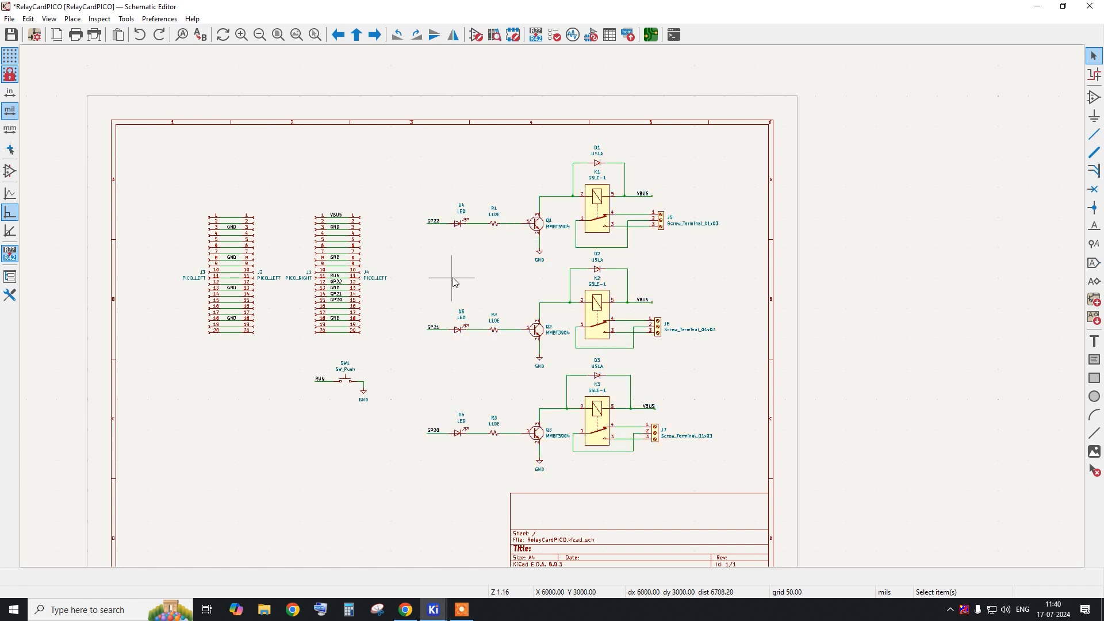
scroll(698, 113, down, 1)
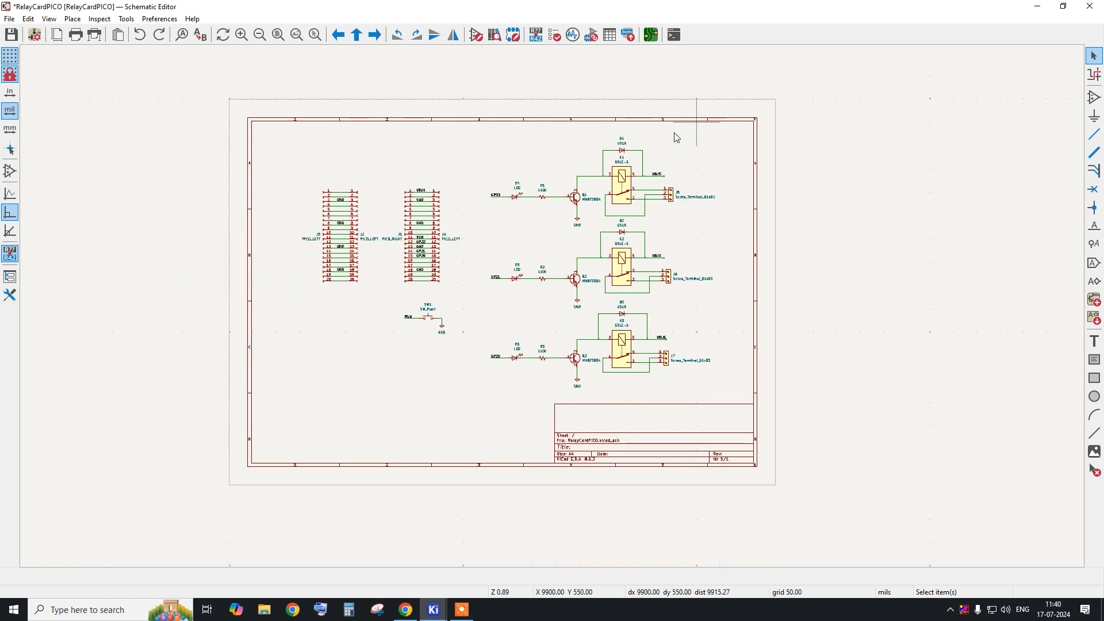
scroll(479, 175, up, 1)
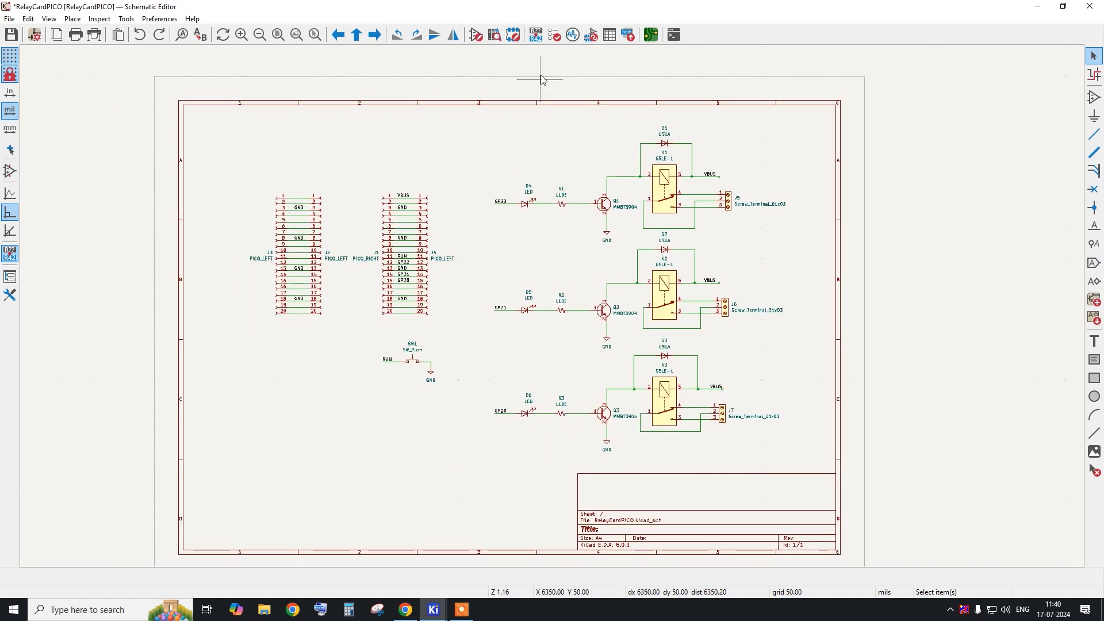
Run the electrical rules check, inspect the listed violation and move the report clear of the schematic.
click(554, 35)
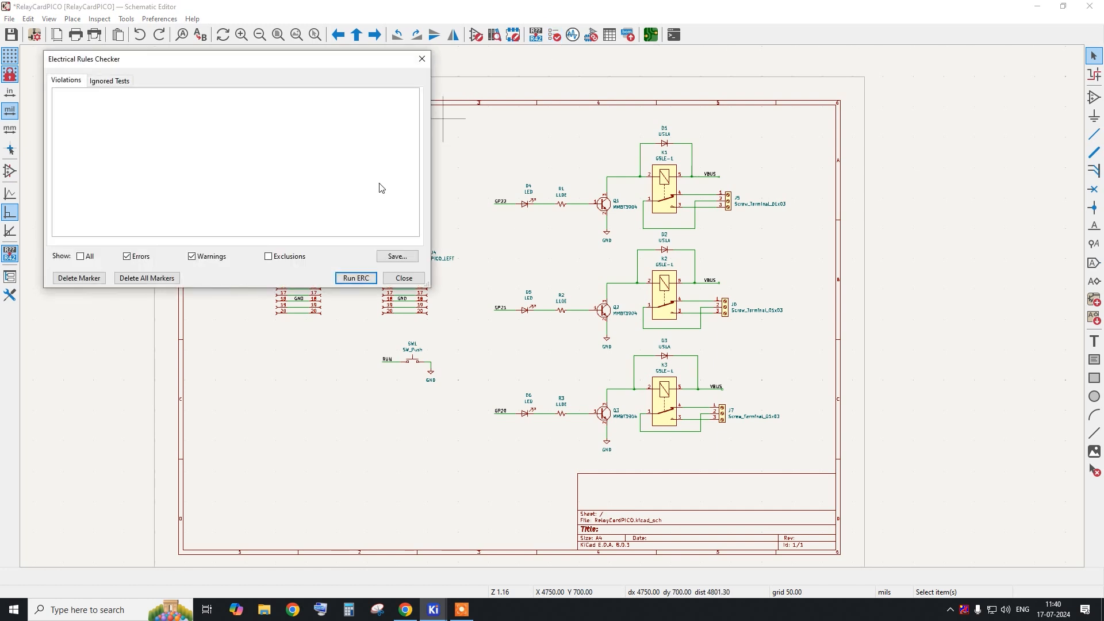
click(353, 278)
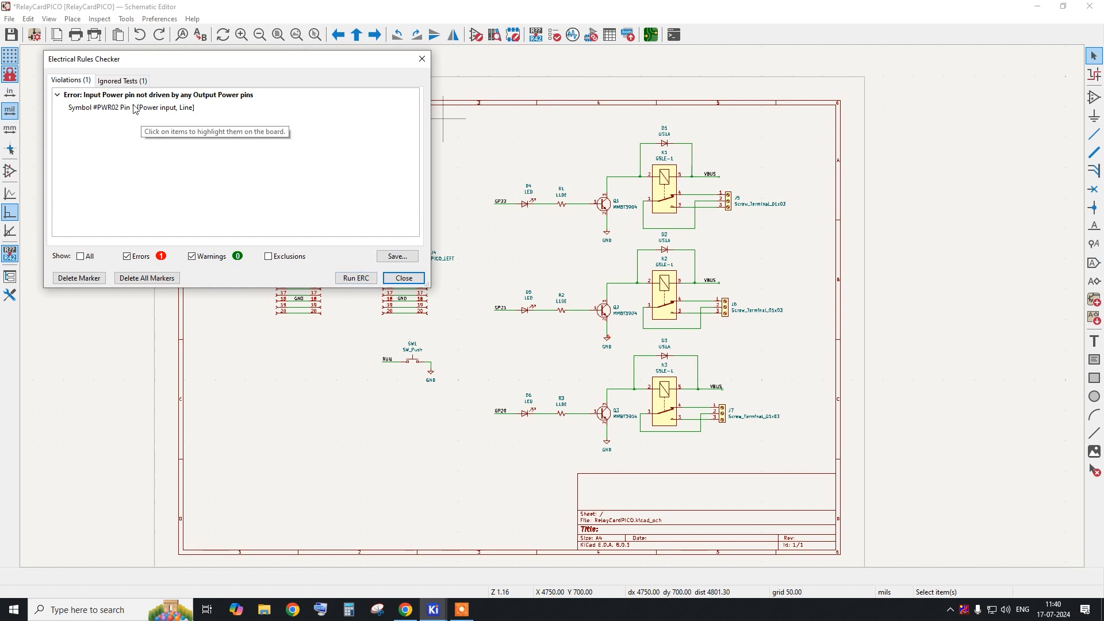
click(99, 109)
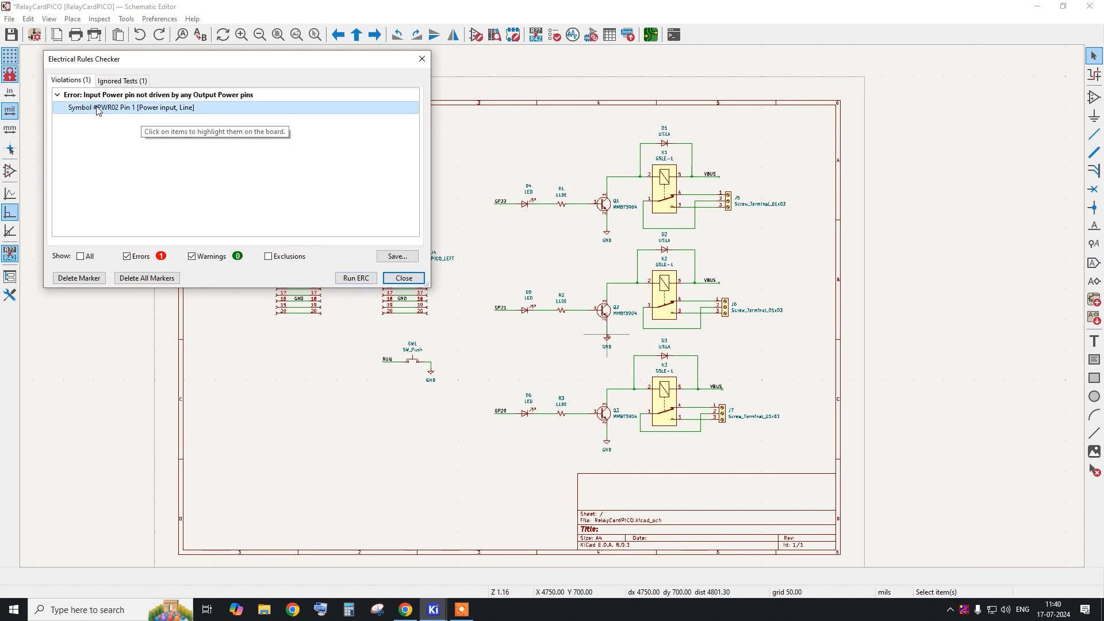
click(105, 97)
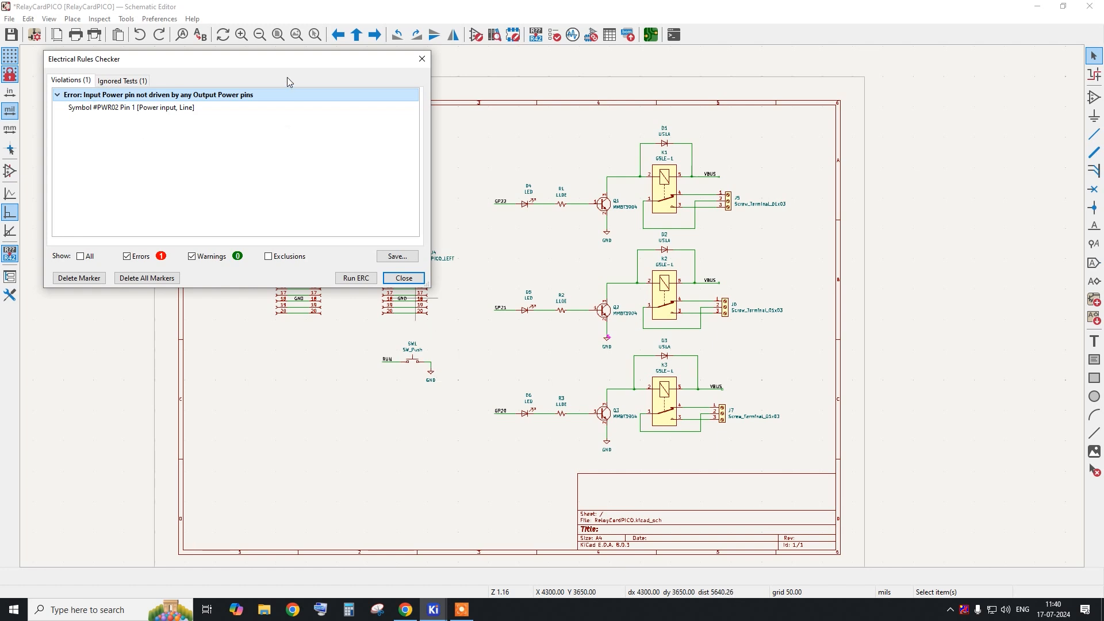
drag(234, 63, 865, 85)
scroll(187, 297, down, 1)
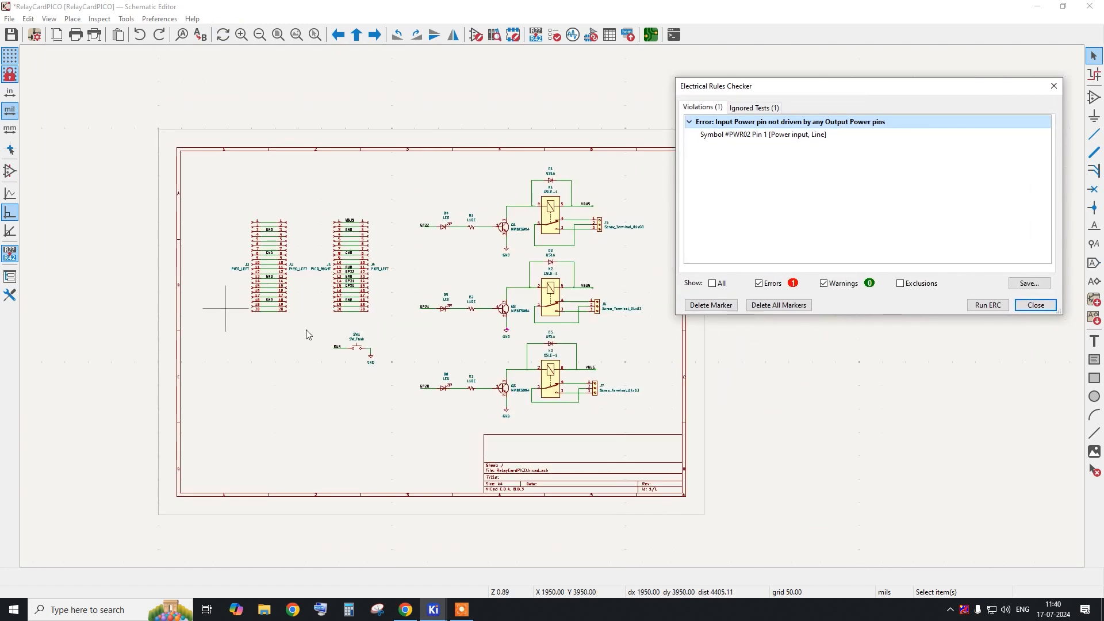
Duplicate Q2's GND power symbol into the empty area below J2 and J3, with a short vertical wire above it.
scroll(471, 339, up, 3)
scroll(558, 322, up, 1)
drag(583, 342, 506, 295)
click(586, 345)
drag(581, 353, 531, 307)
scroll(598, 330, down, 2)
scroll(561, 333, up, 2)
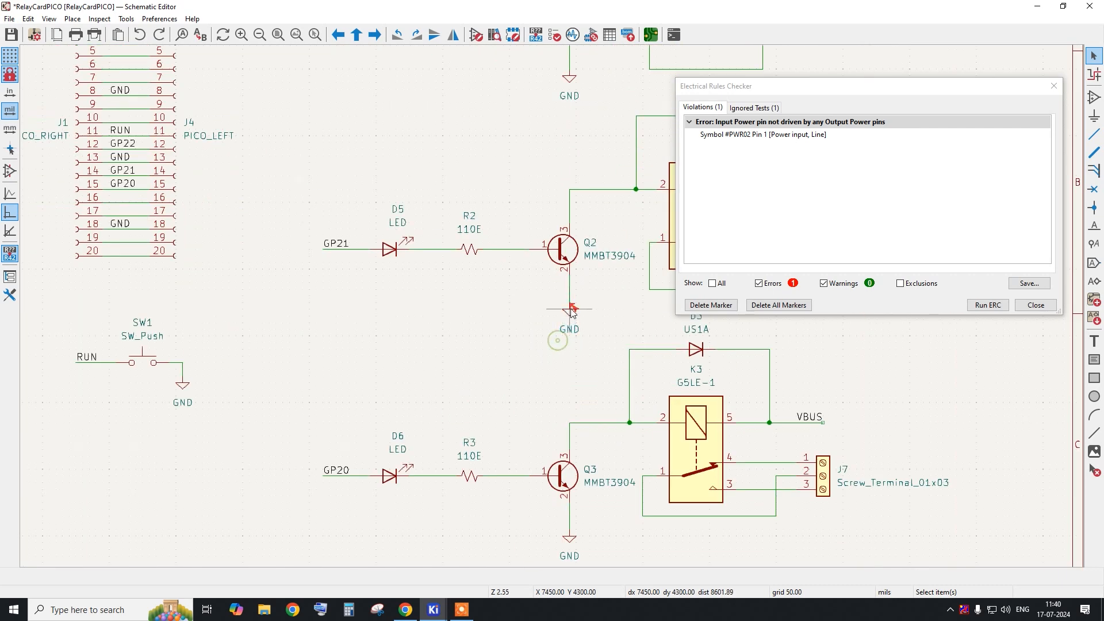
click(568, 320)
key(m)
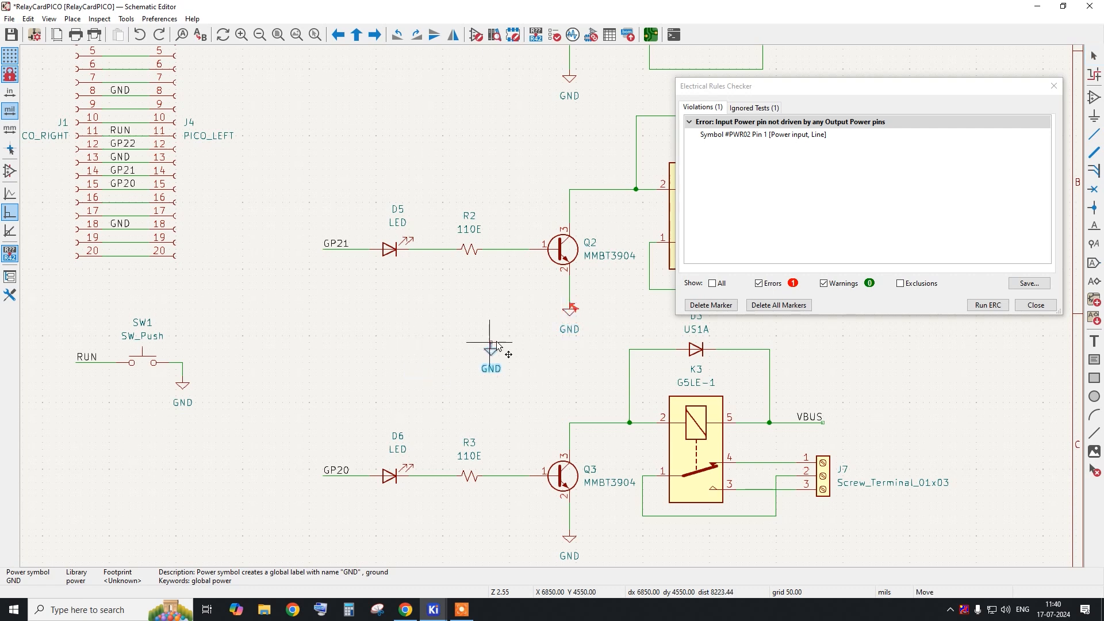
scroll(322, 362, down, 4)
scroll(270, 377, up, 4)
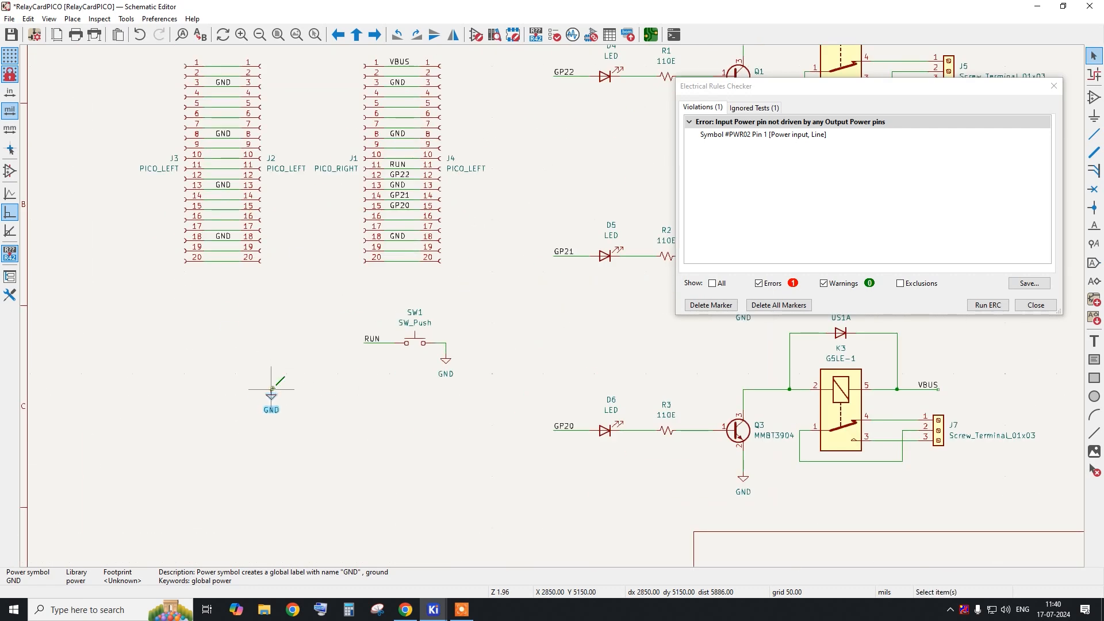
click(274, 395)
click(1035, 304)
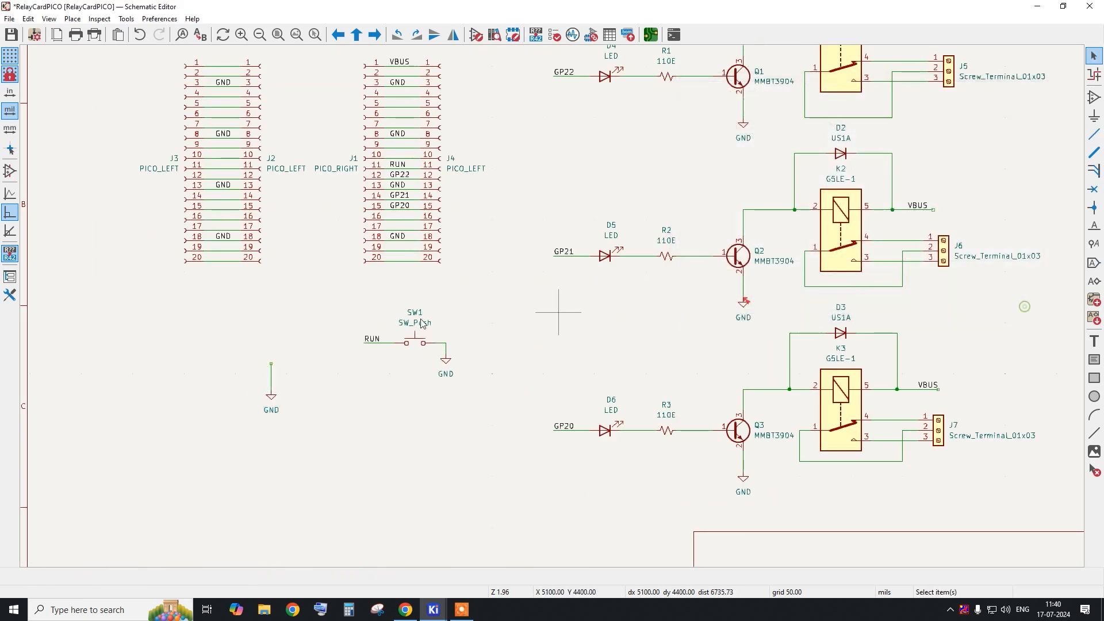
click(1093, 97)
click(325, 211)
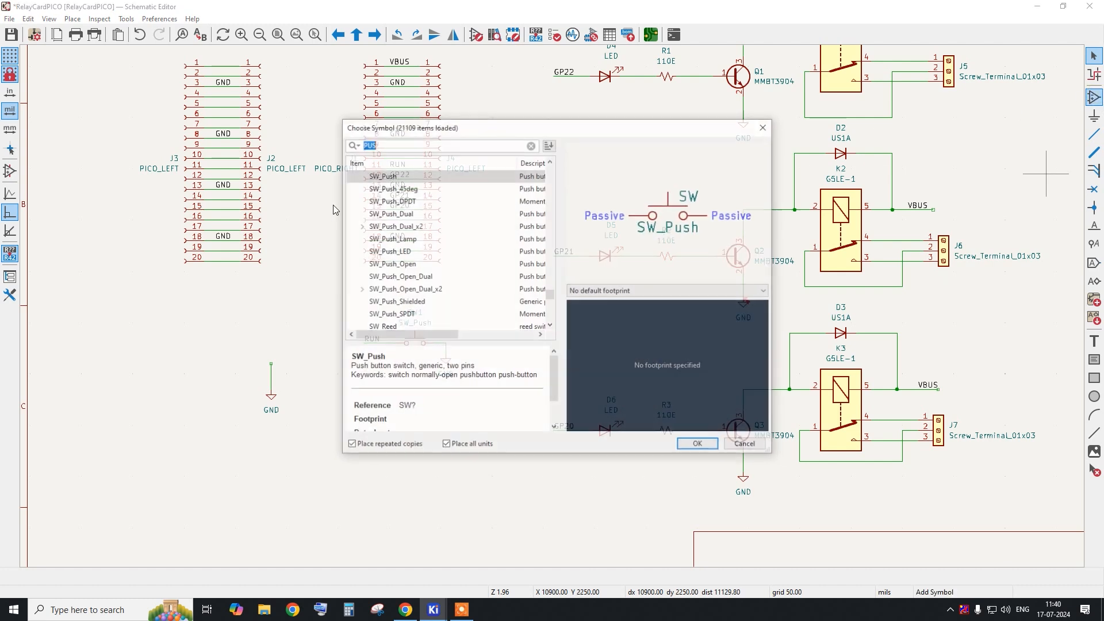
click(766, 126)
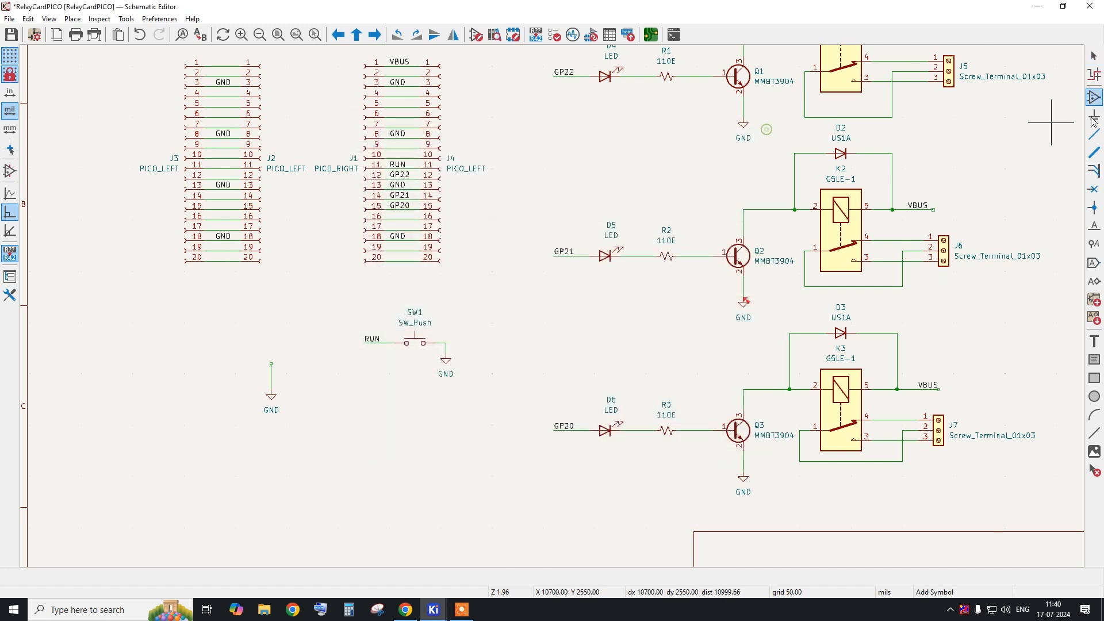
Place one PWR_FLAG power symbol on the free upper end of the new GND wire, without adding further copies.
click(1094, 116)
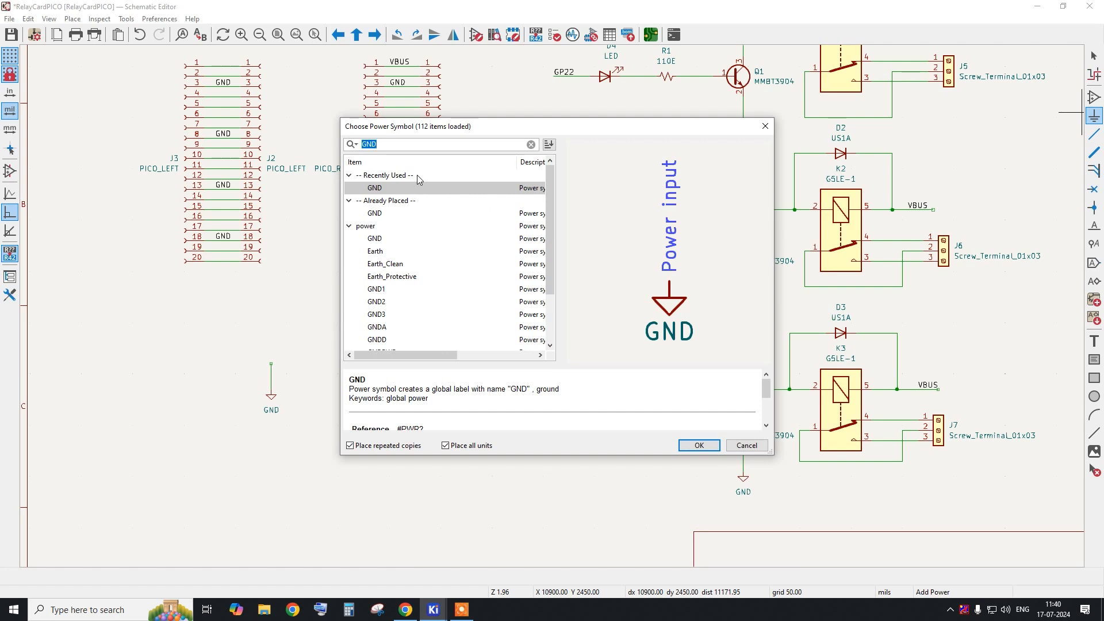
scroll(463, 247, down, 2)
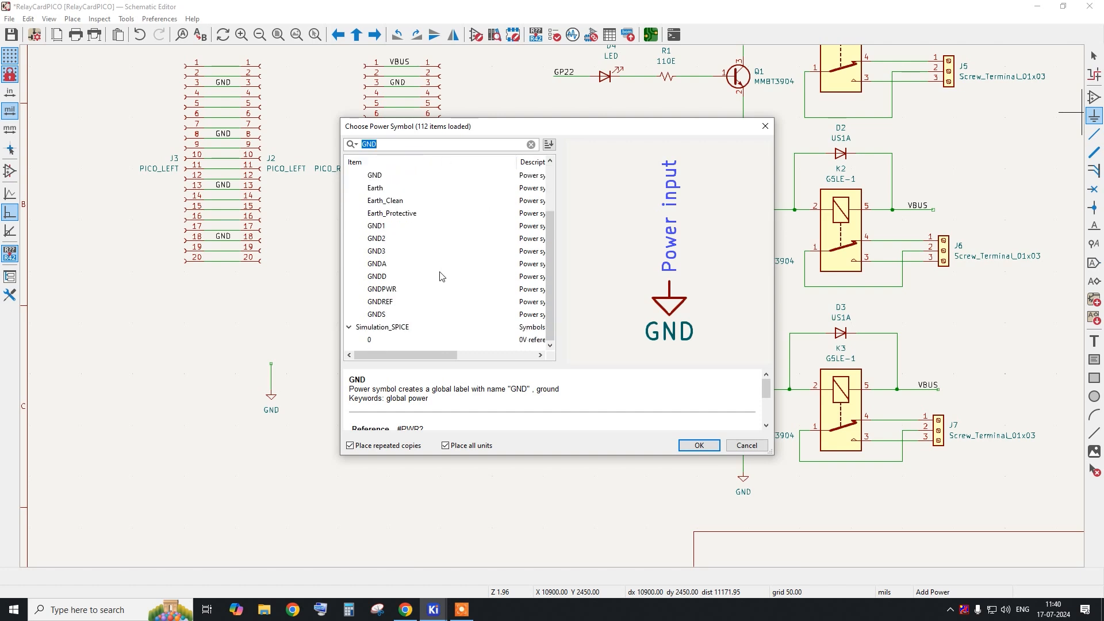
scroll(425, 199, up, 2)
click(403, 146)
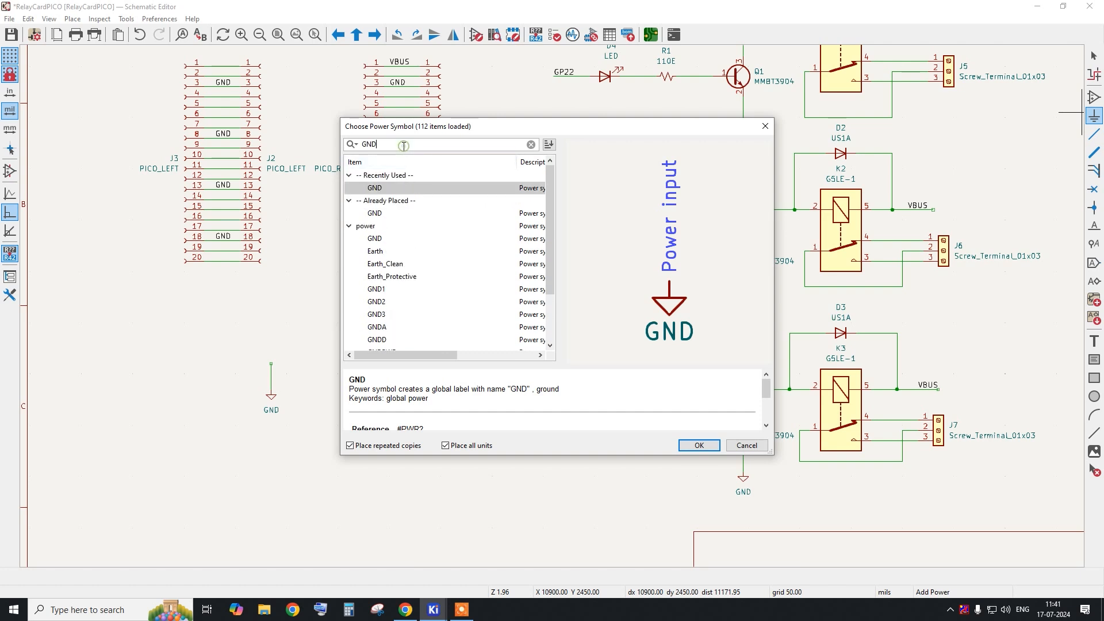
text(PWR)
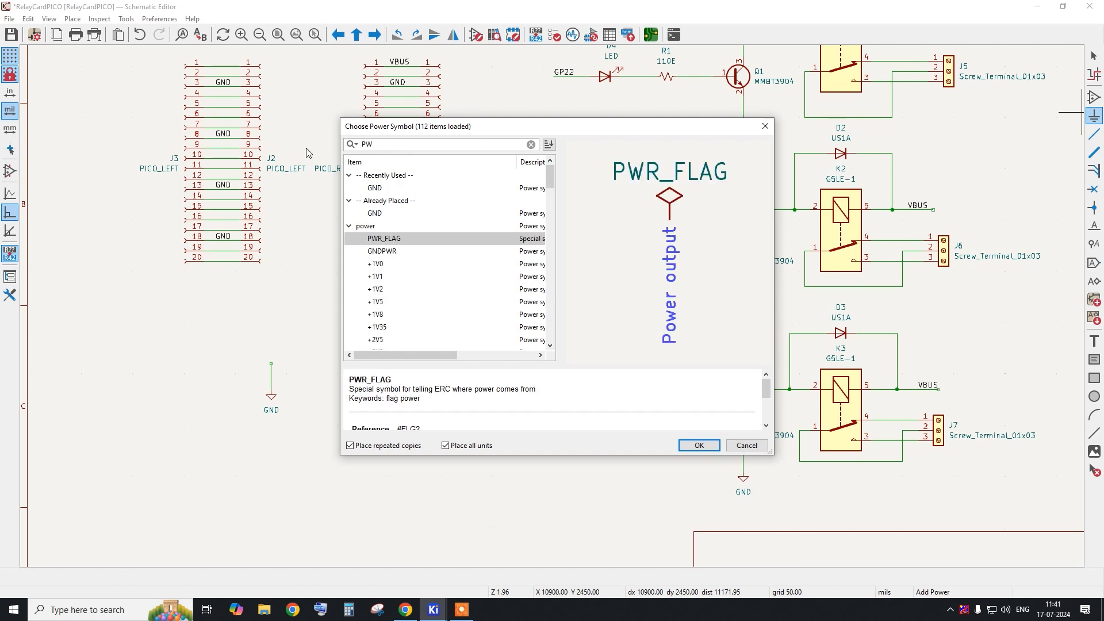
double_click(419, 239)
click(273, 368)
right_click(300, 340)
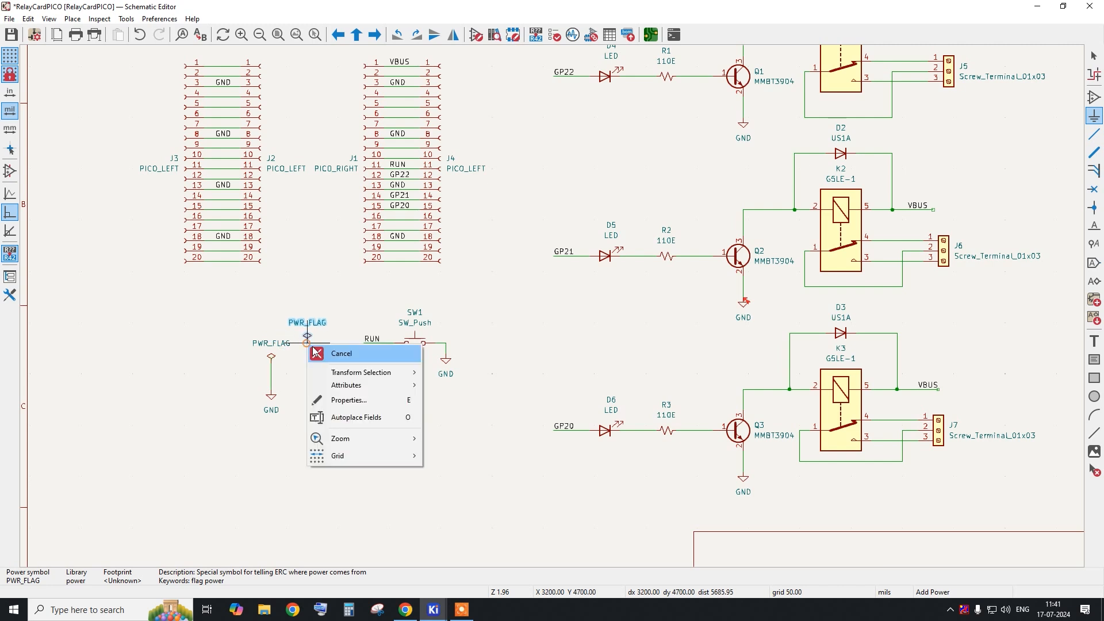
click(313, 353)
scroll(299, 356, up, 1)
right_click(586, 122)
click(621, 133)
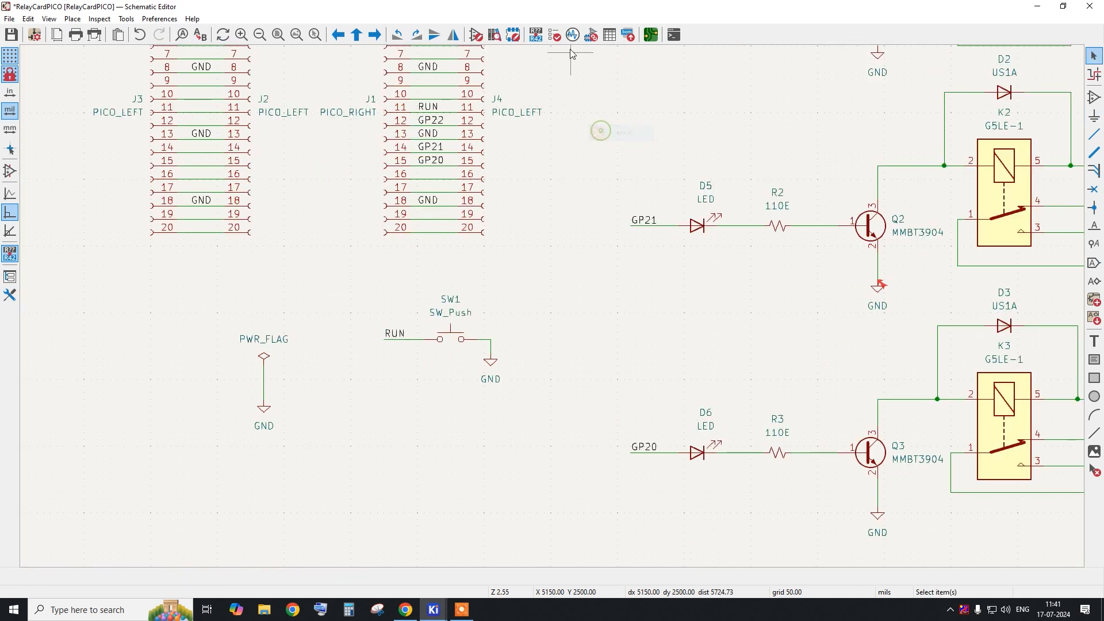
Rerun the electrical rules check on the schematic and close its report.
click(554, 35)
click(986, 304)
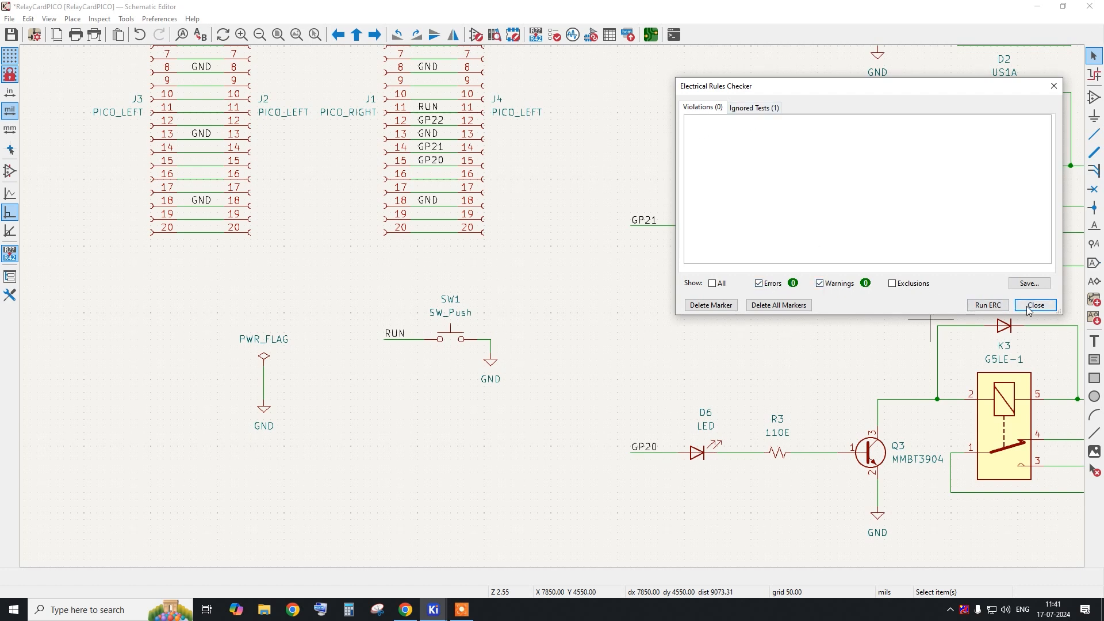
key(Escape)
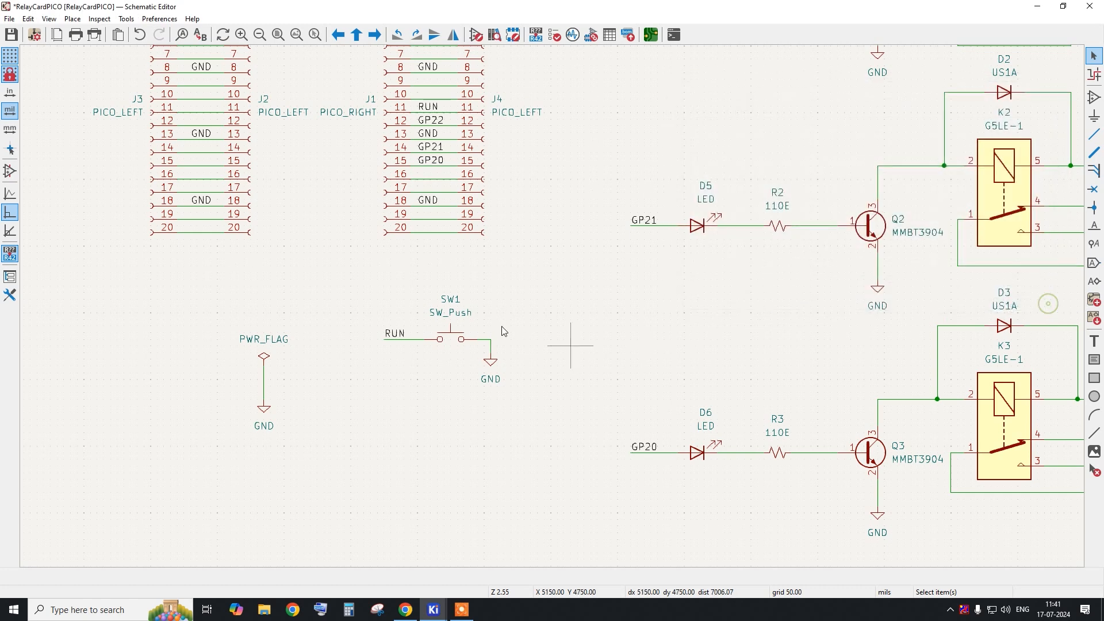
Look over the whole schematic, from the Pico headers and power flag to the three relay channels.
scroll(575, 352, down, 5)
scroll(535, 238, up, 2)
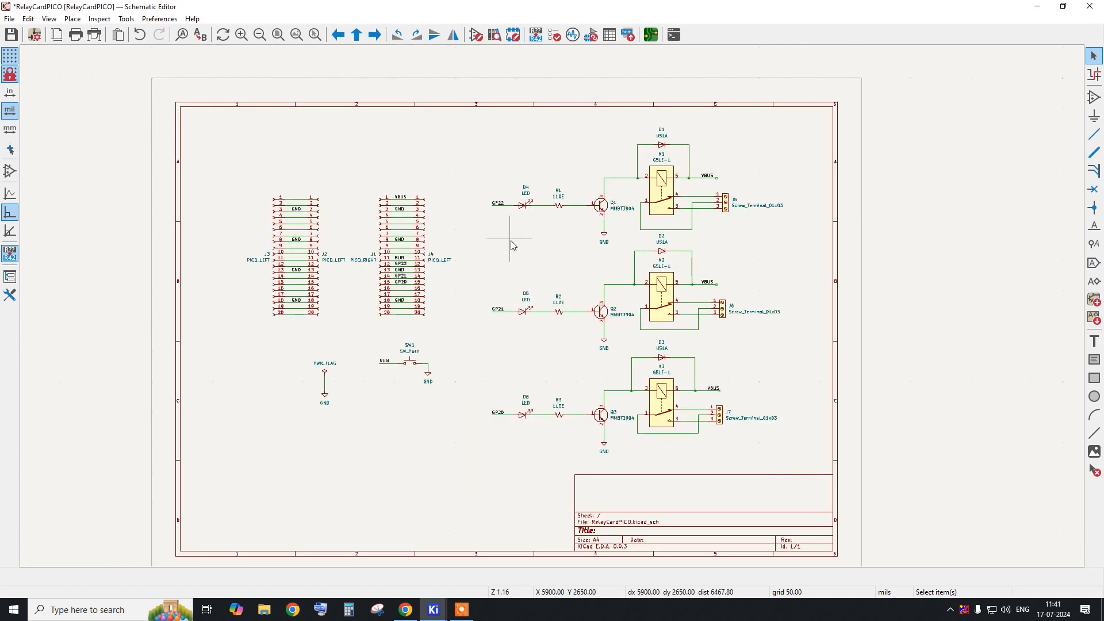
scroll(468, 236, up, 2)
drag(147, 115, 918, 534)
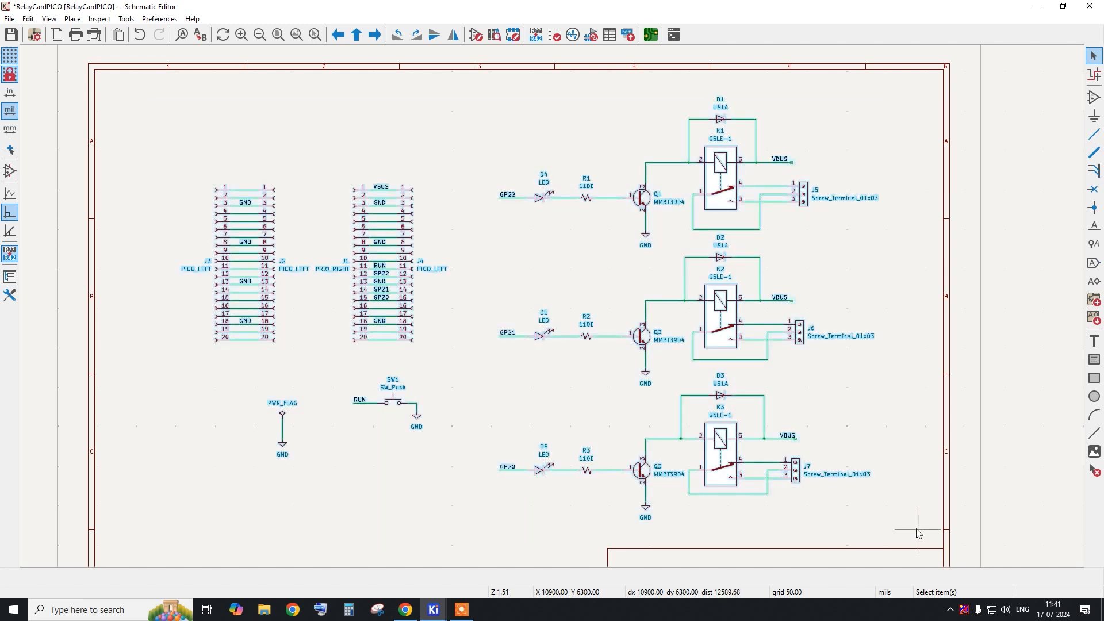
click(454, 149)
drag(166, 90, 891, 511)
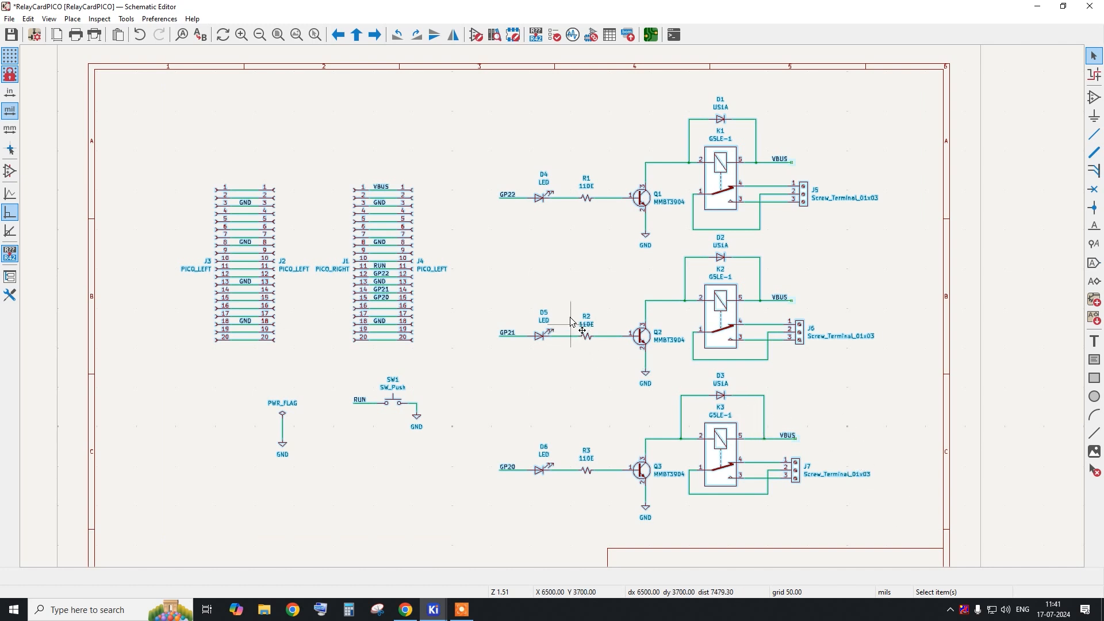
click(589, 252)
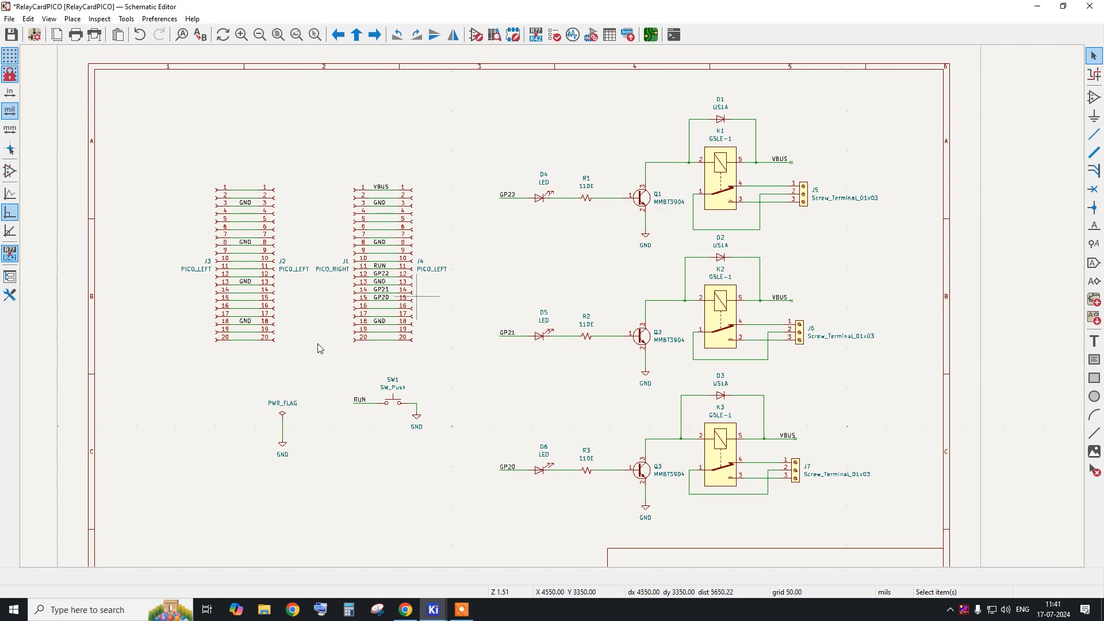
drag(248, 164, 380, 361)
drag(154, 88, 906, 533)
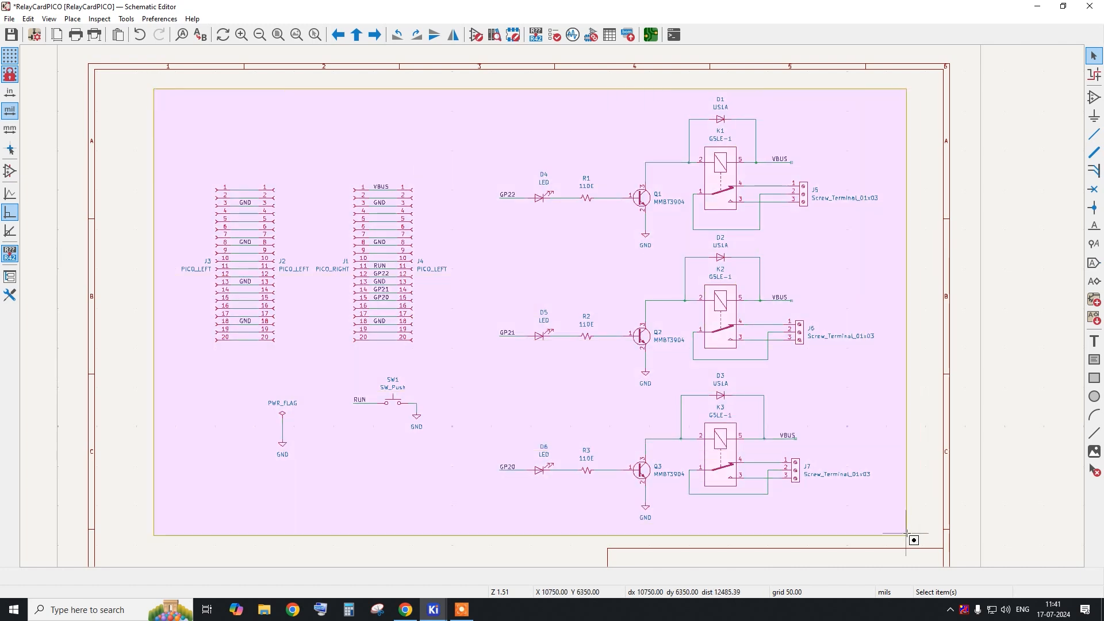
drag(906, 534, 907, 535)
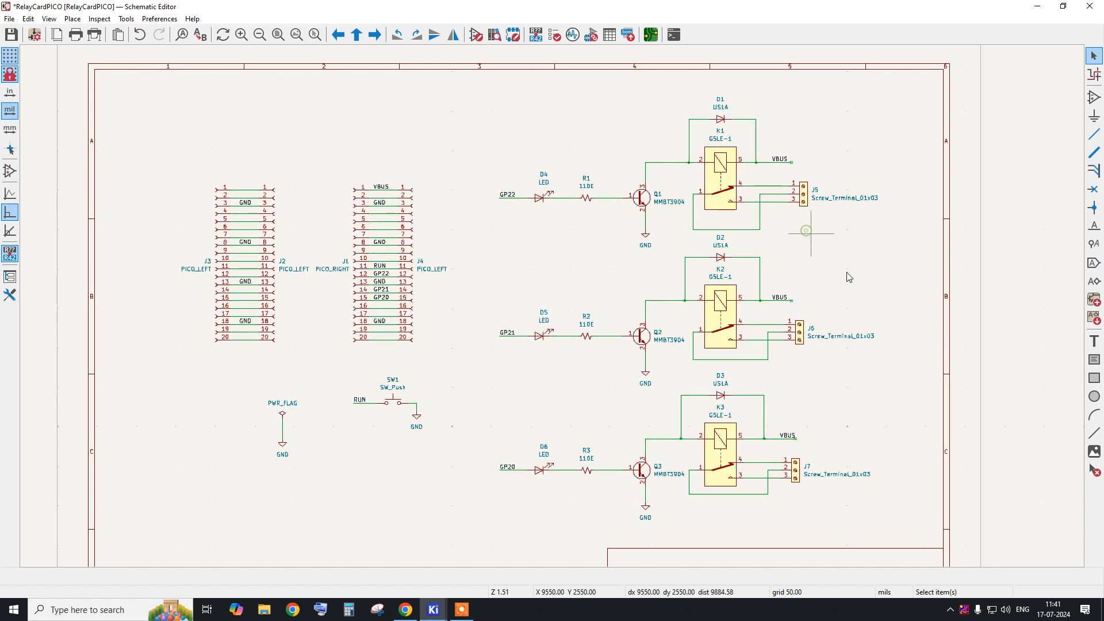
Inspect the footprint details of individual parts, including screw terminal J5, diode D2 and transistor Q2.
click(804, 490)
click(803, 338)
click(805, 194)
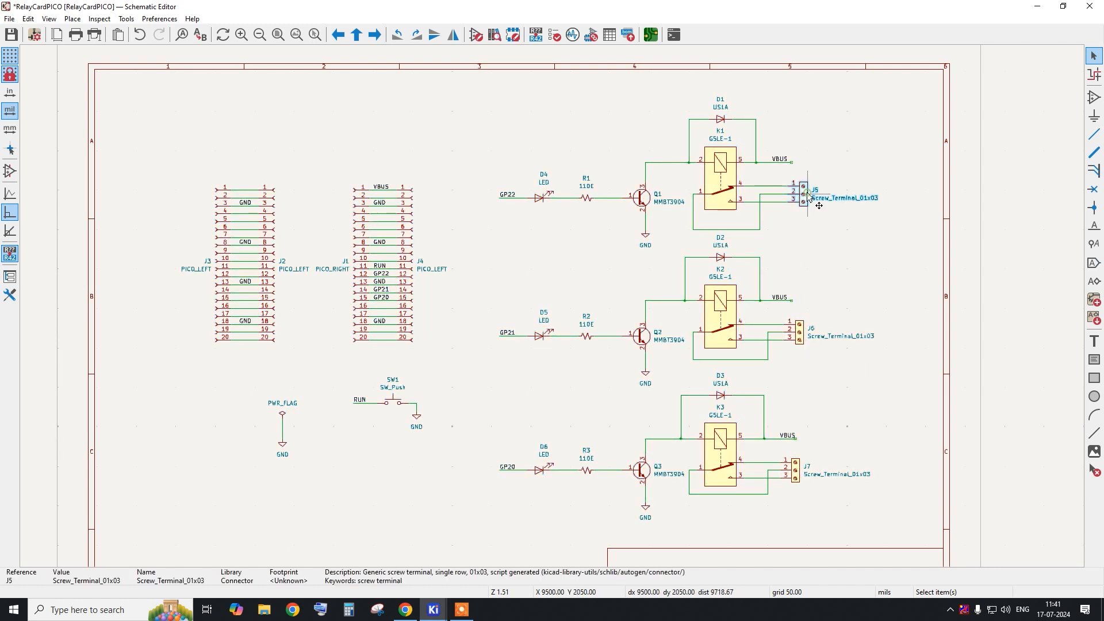
click(724, 173)
click(723, 259)
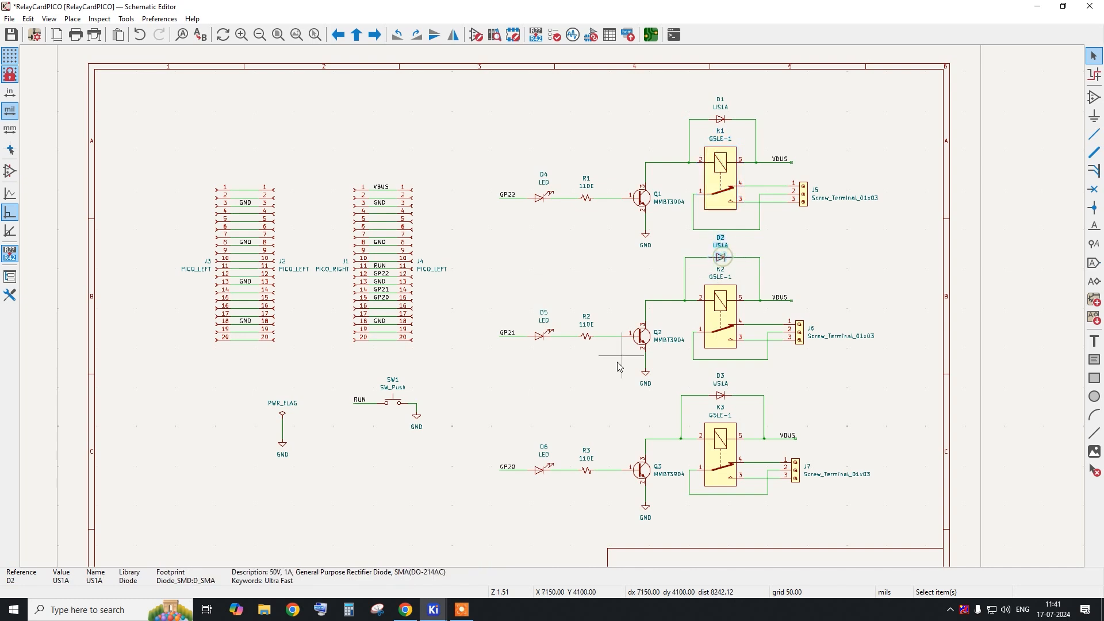
click(643, 345)
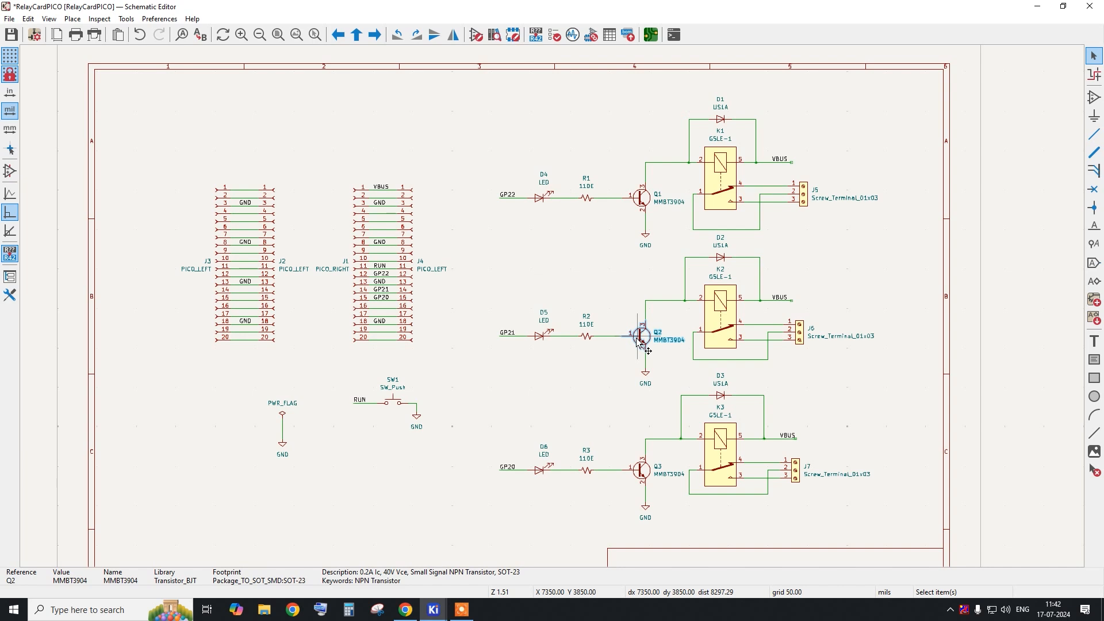
Inspect the footprint details of resistor R2 and LED D5 in the second relay channel.
click(587, 336)
click(539, 338)
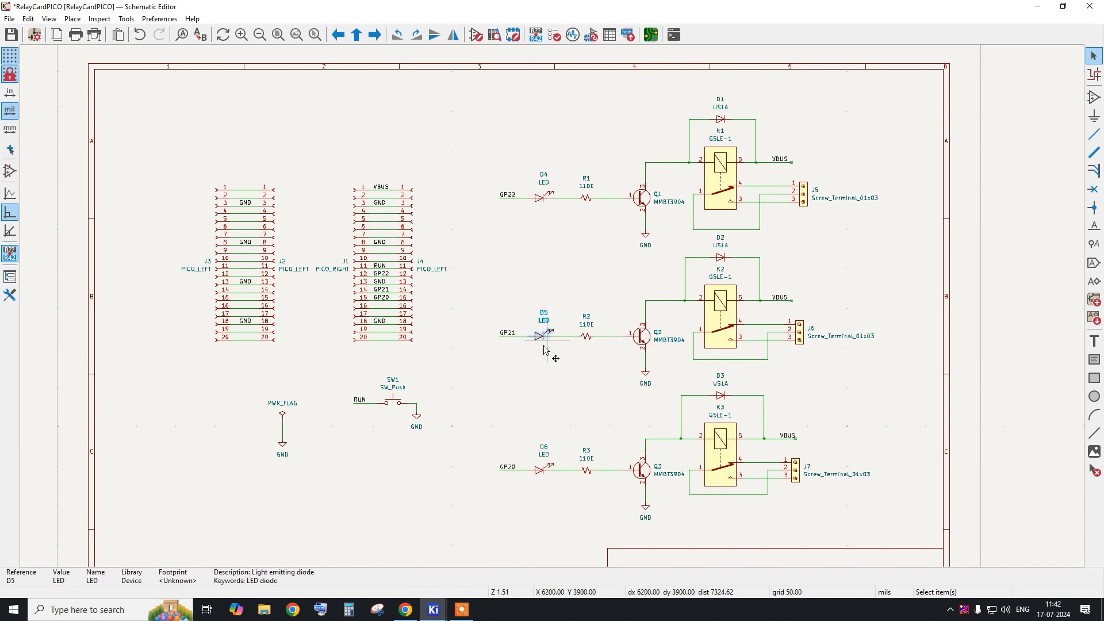
click(526, 361)
drag(516, 291, 566, 375)
click(560, 368)
Undo the PWR_FLAG symbol placement on the GND wire and open the footprint assignment tool for the schematic.
click(140, 35)
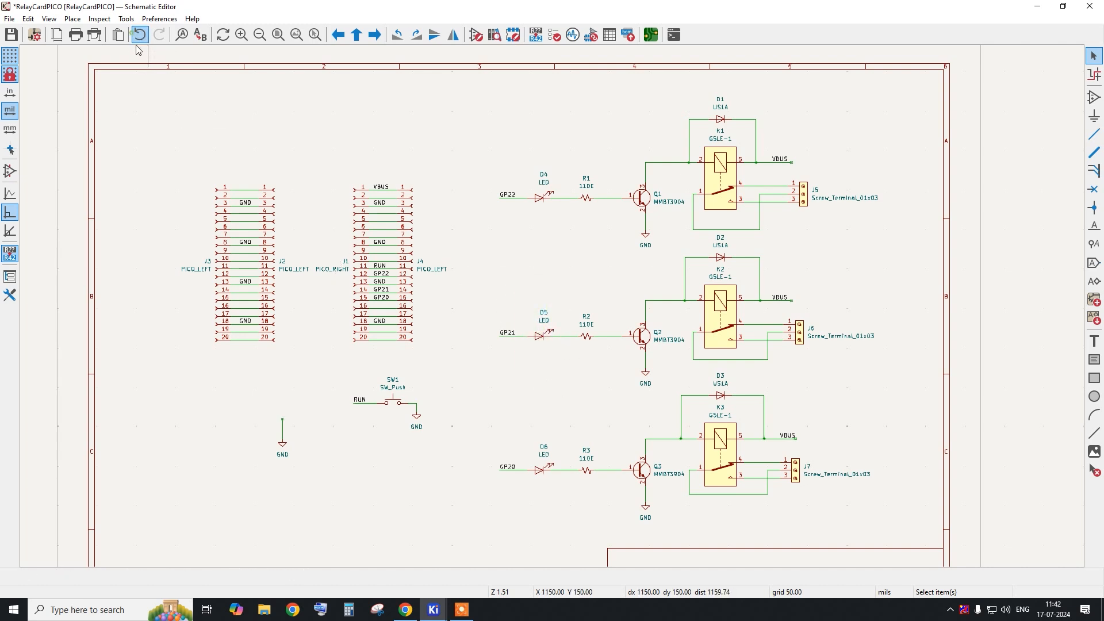
drag(148, 77, 930, 568)
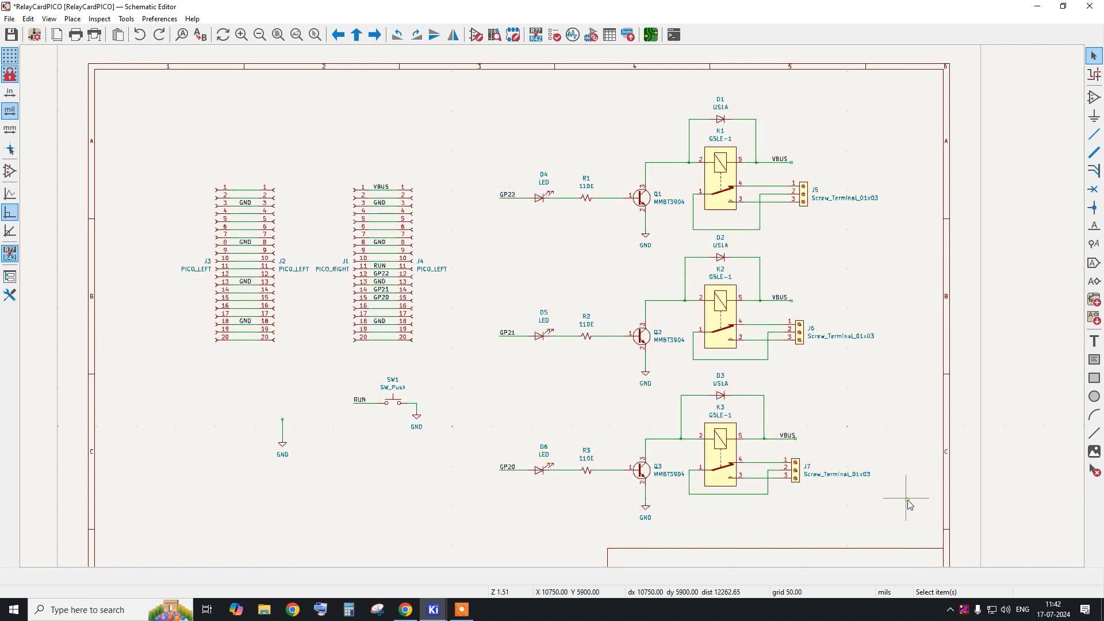
click(591, 34)
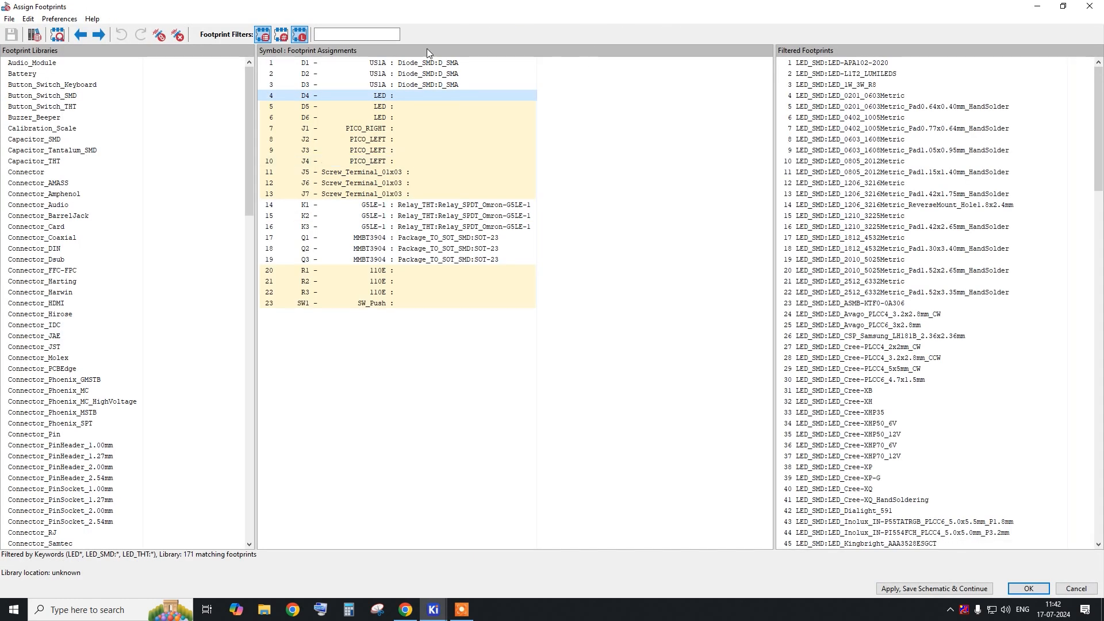
Review the footprint assignments of diode D2, relays K1 to K3, transistors Q1 and Q2, resistors R1 and R3, and switch SW1.
click(433, 74)
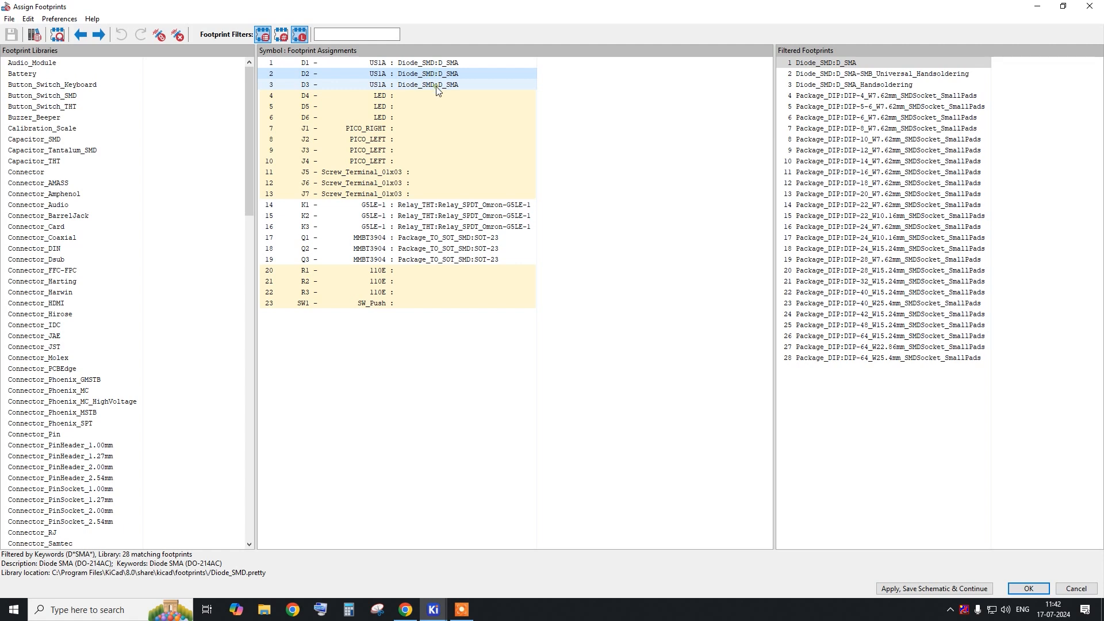
click(437, 205)
click(436, 216)
click(436, 227)
click(433, 238)
click(432, 248)
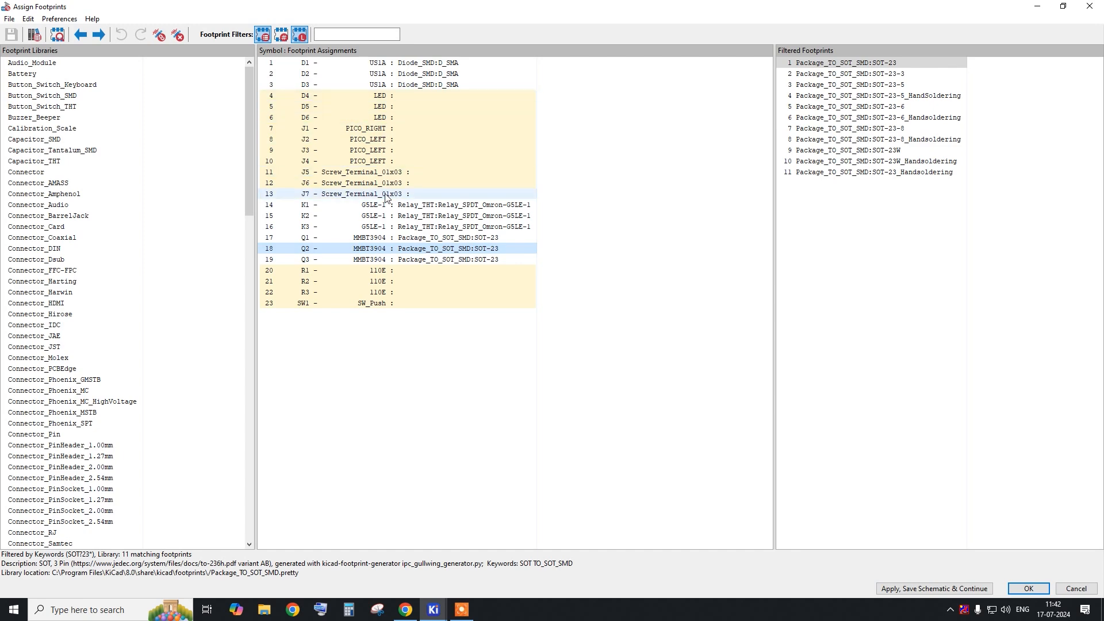
click(385, 270)
click(382, 292)
click(383, 303)
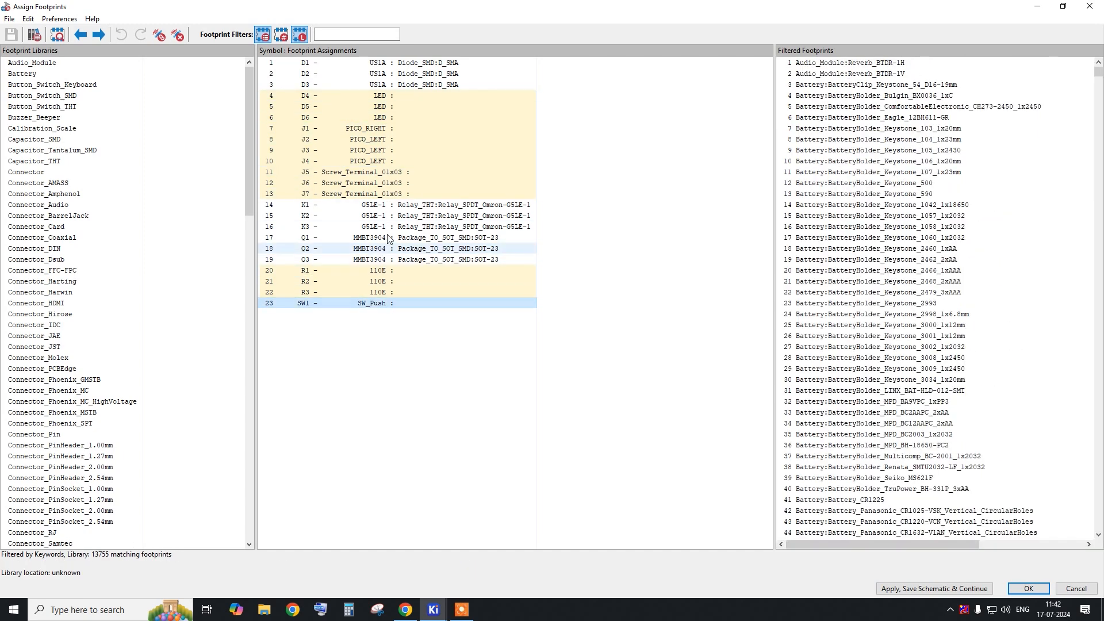
Filter the footprint list for LED D4 by symbol keywords and pin count, leaving the library filter off.
click(385, 96)
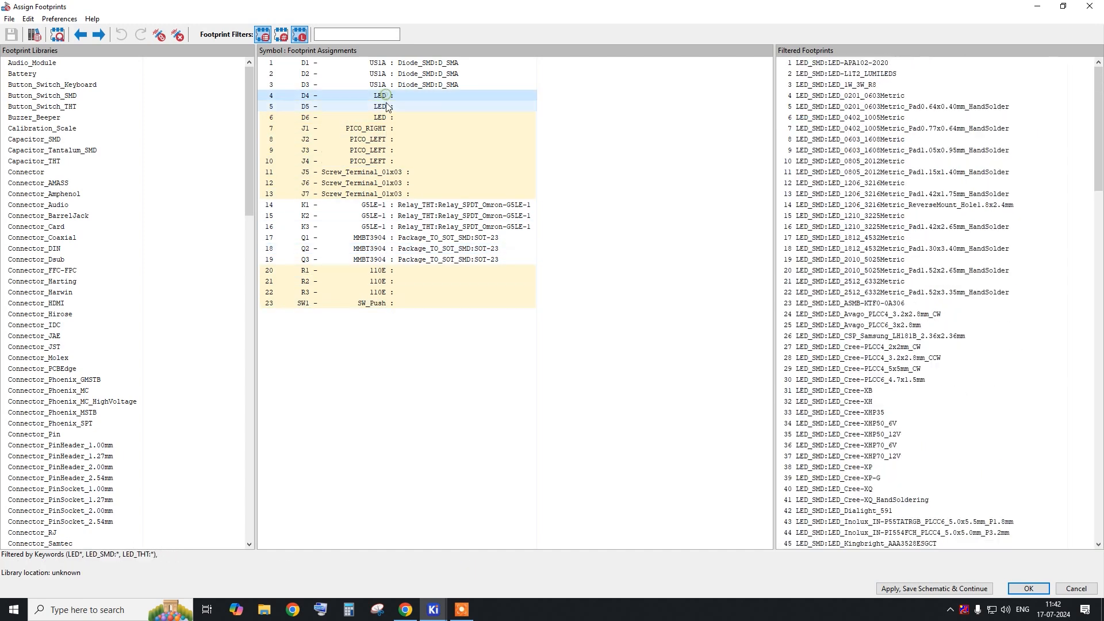
click(285, 37)
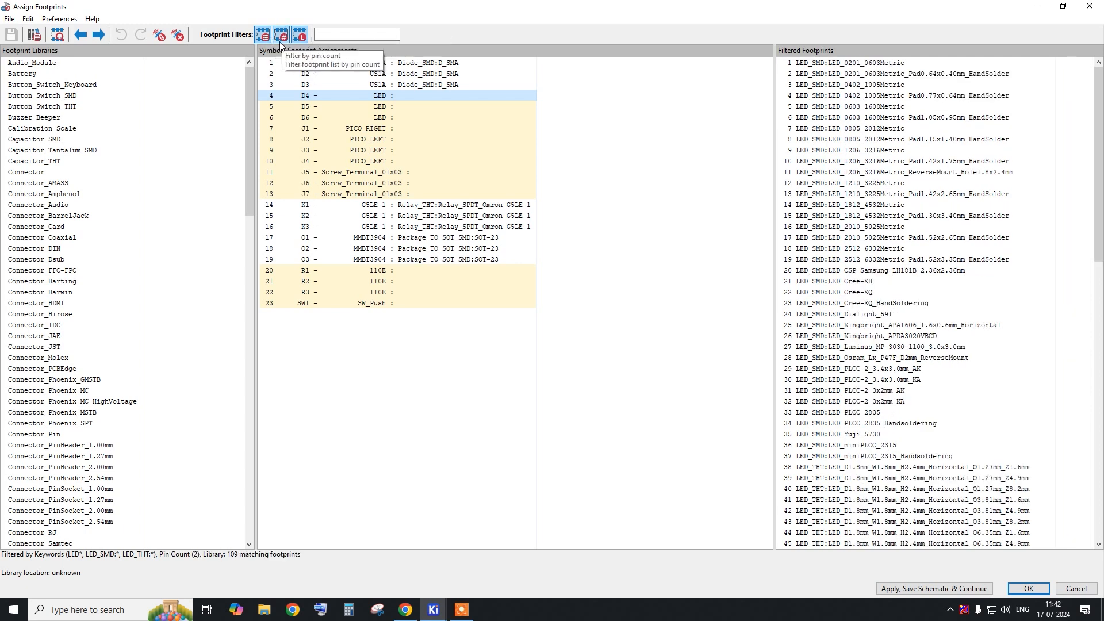
click(293, 34)
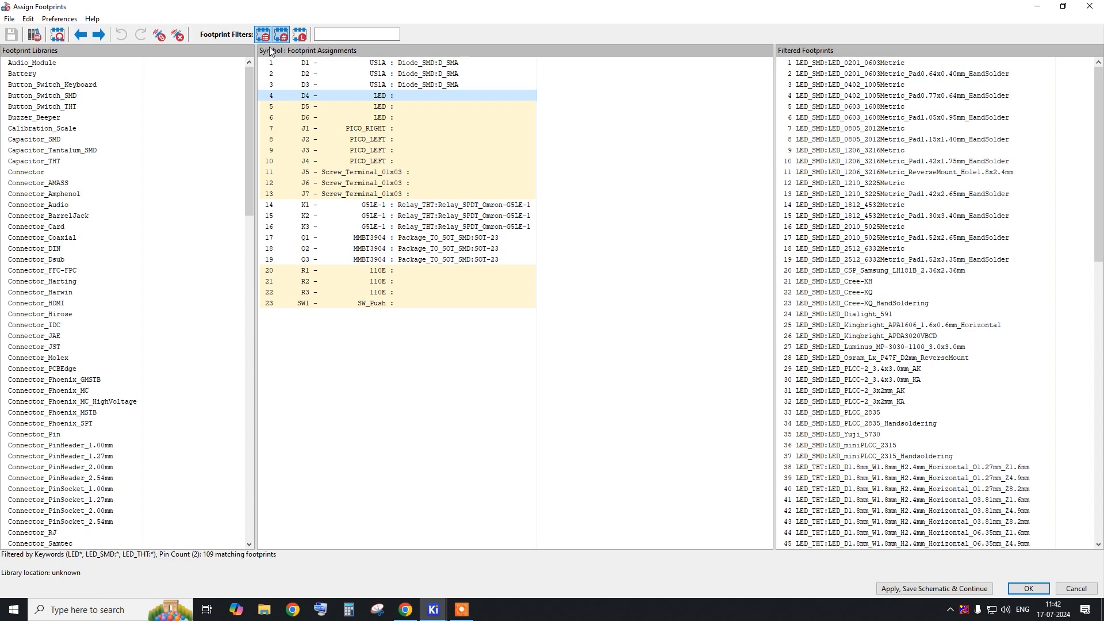
click(262, 34)
click(281, 34)
click(299, 35)
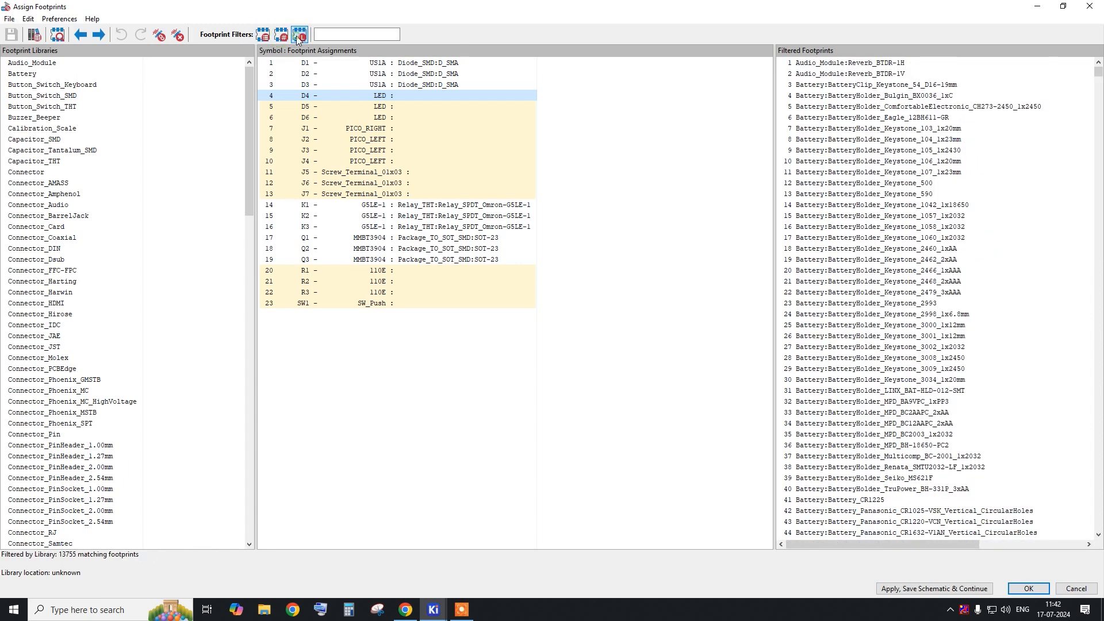
click(300, 35)
click(281, 35)
click(266, 36)
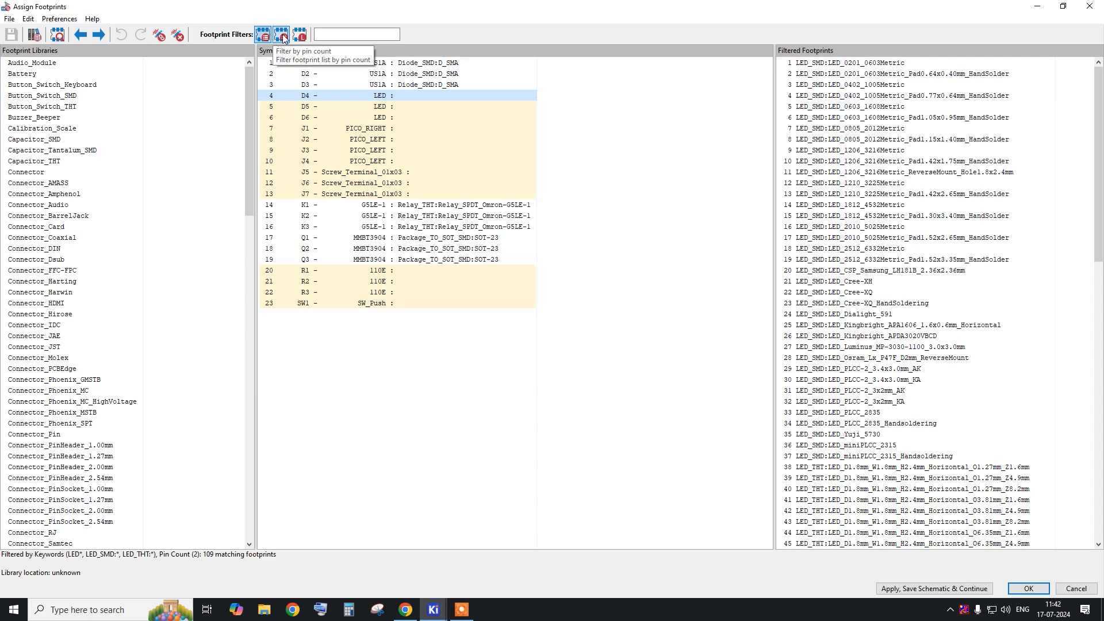
Assign the footprint LED_SMD:LED_1210_3225Metric_Pad1.42x2.65mm_HandSolder to LEDs D4, D5 and D6 together.
scroll(843, 193, down, 20)
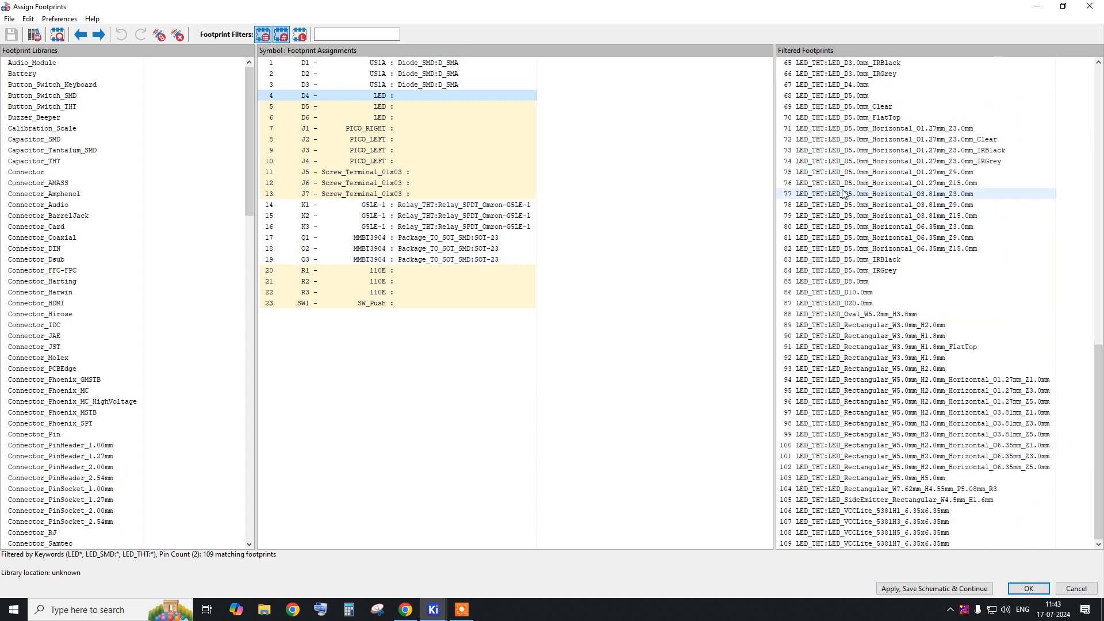
shift+click(385, 117)
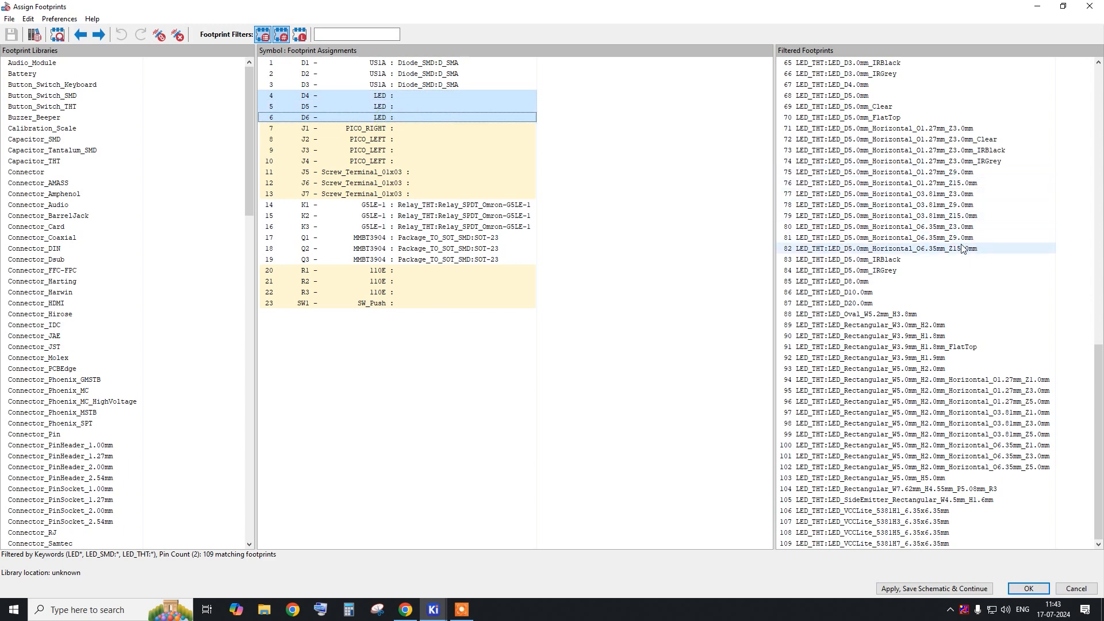
scroll(933, 249, up, 20)
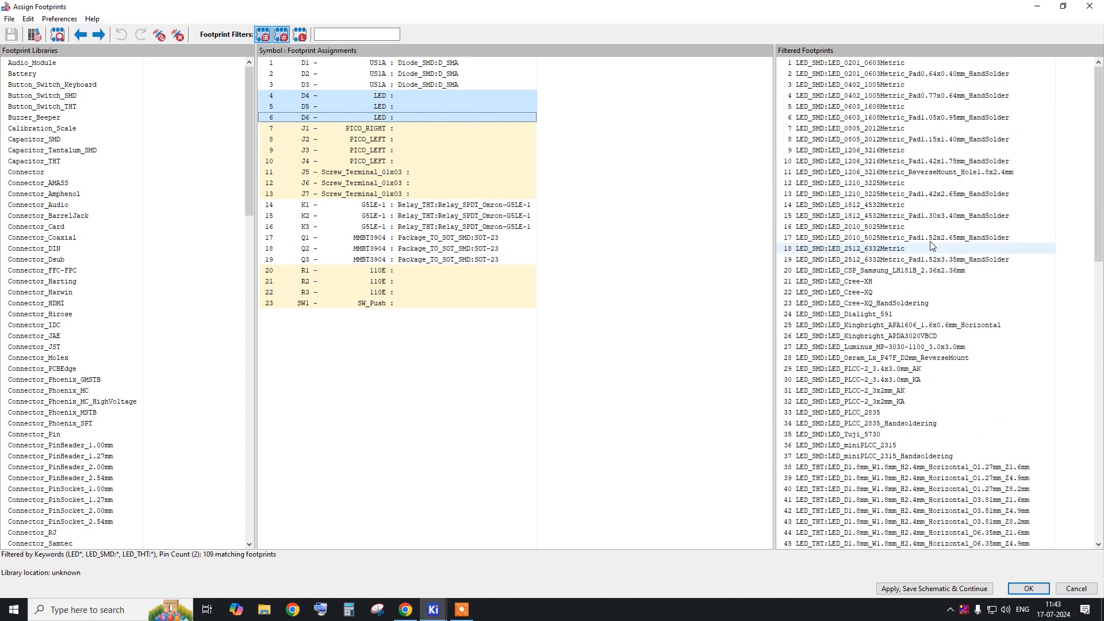
double_click(855, 195)
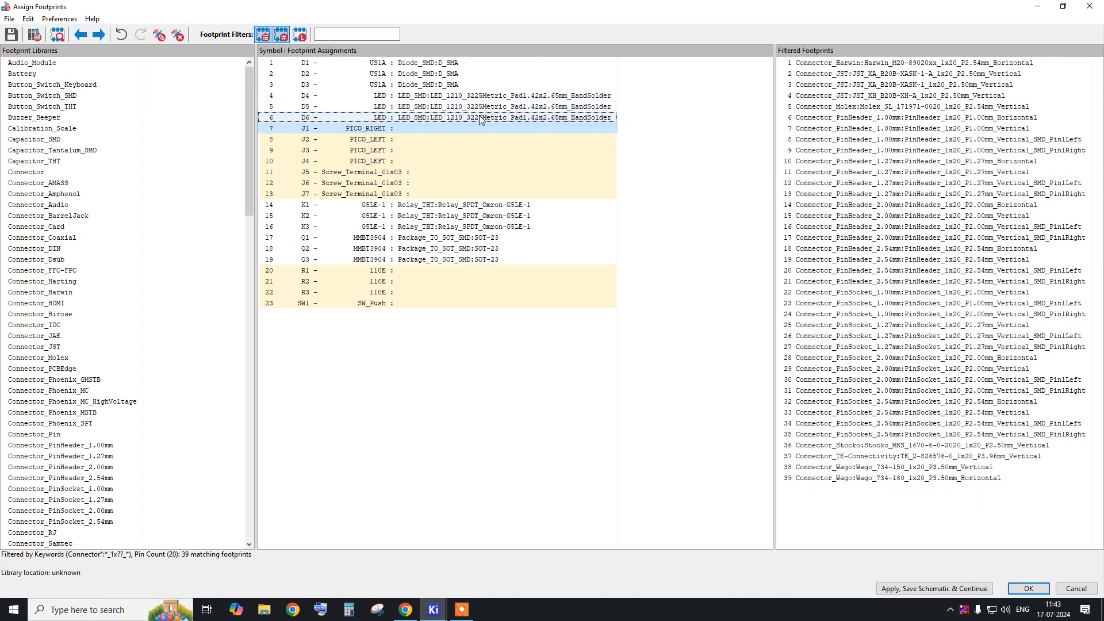
Reselect LEDs D4 to D6 and preview their LED_1210_3225Metric_Pad1.42x2.65mm_HandSolder footprint.
drag(482, 97, 470, 118)
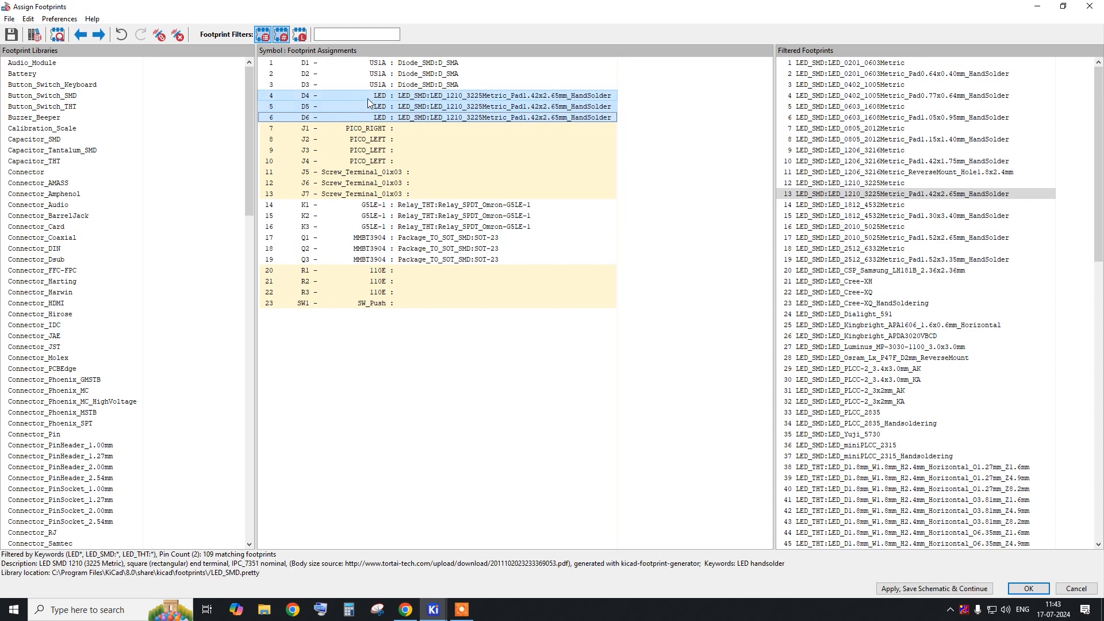
click(837, 196)
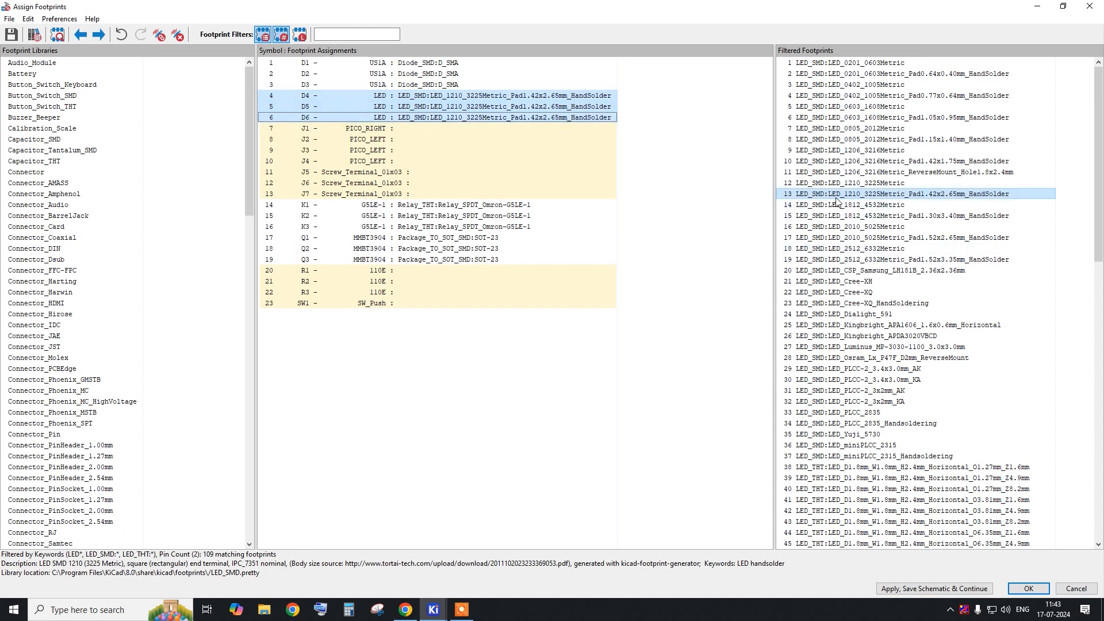
right_click(839, 200)
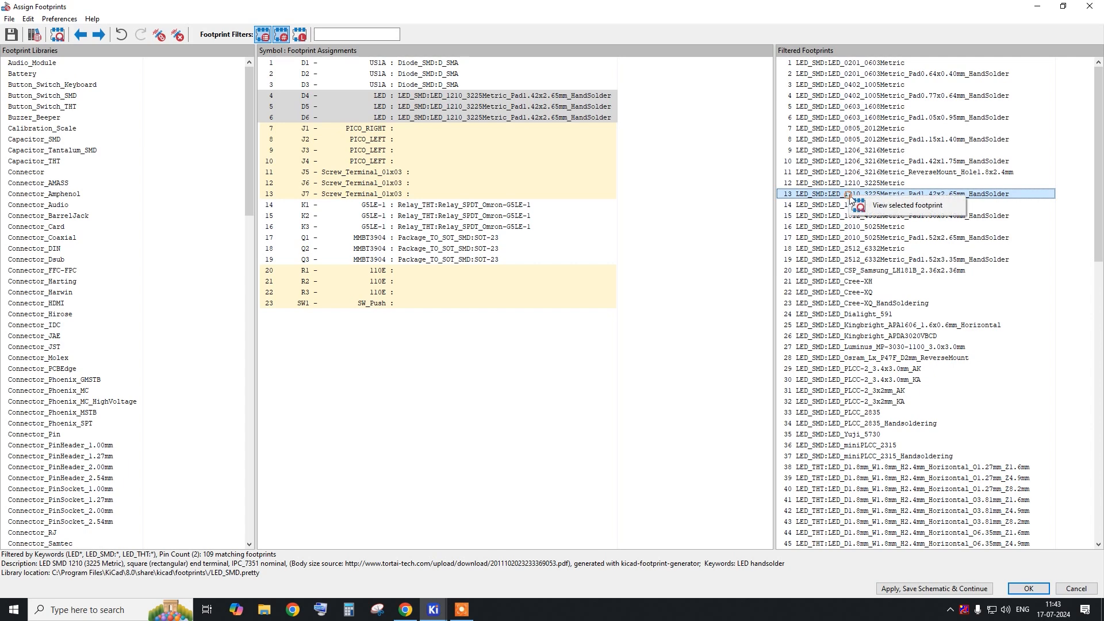
click(868, 208)
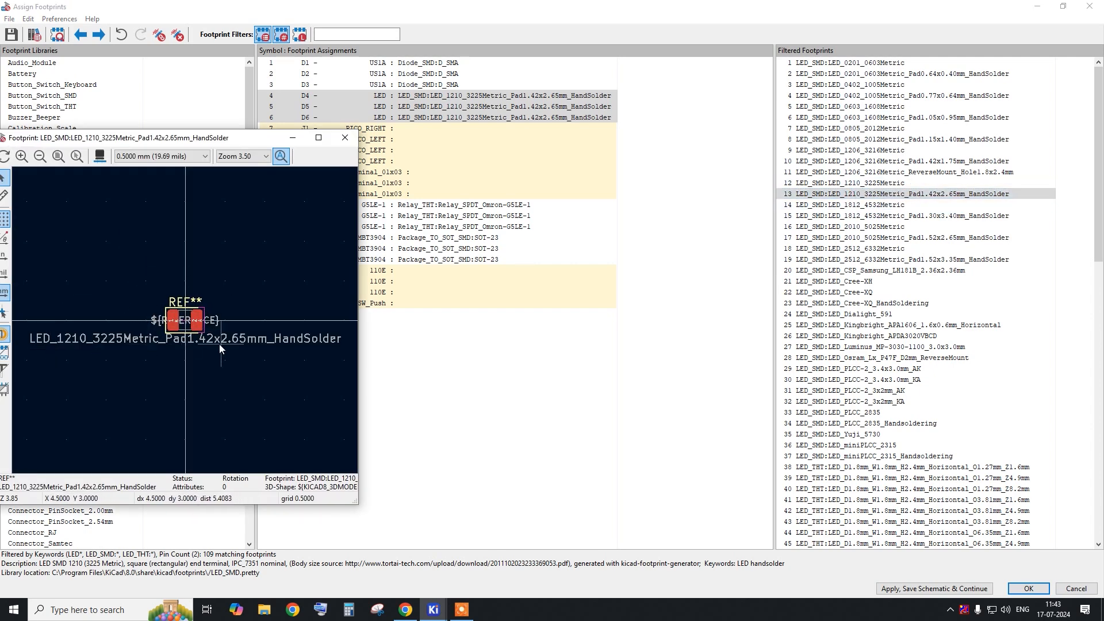
Examine the LED_1210 footprint's 3D model from another angle, then close the 3D view and the footprint preview.
click(98, 160)
drag(284, 4, 619, 37)
scroll(838, 422, up, 2)
drag(834, 407, 645, 148)
drag(795, 43, 529, 81)
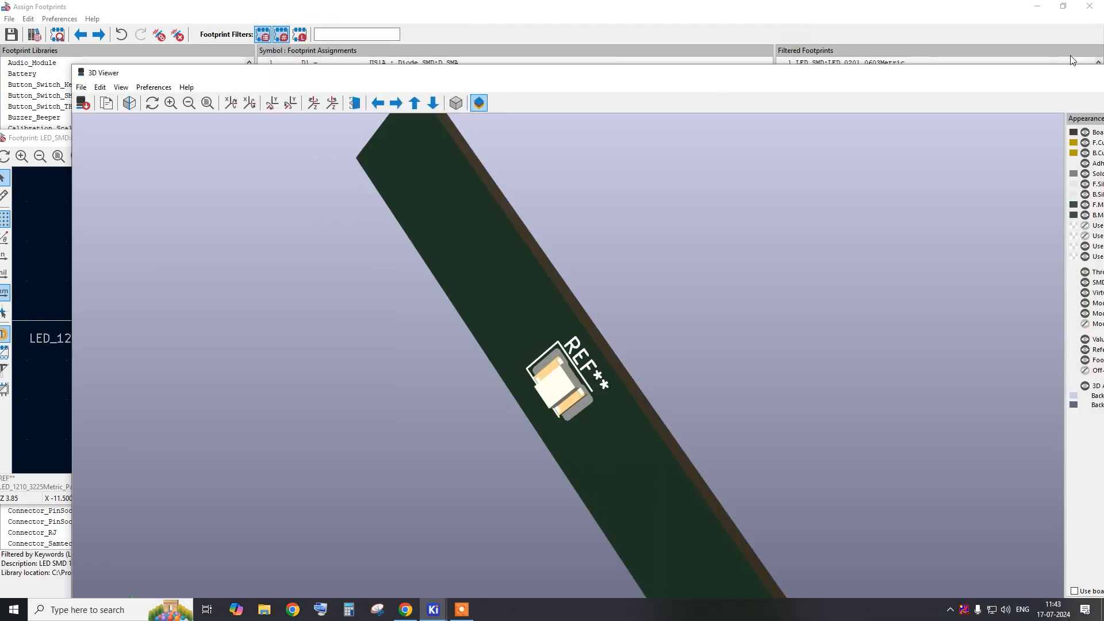
double_click(1041, 70)
click(1090, 6)
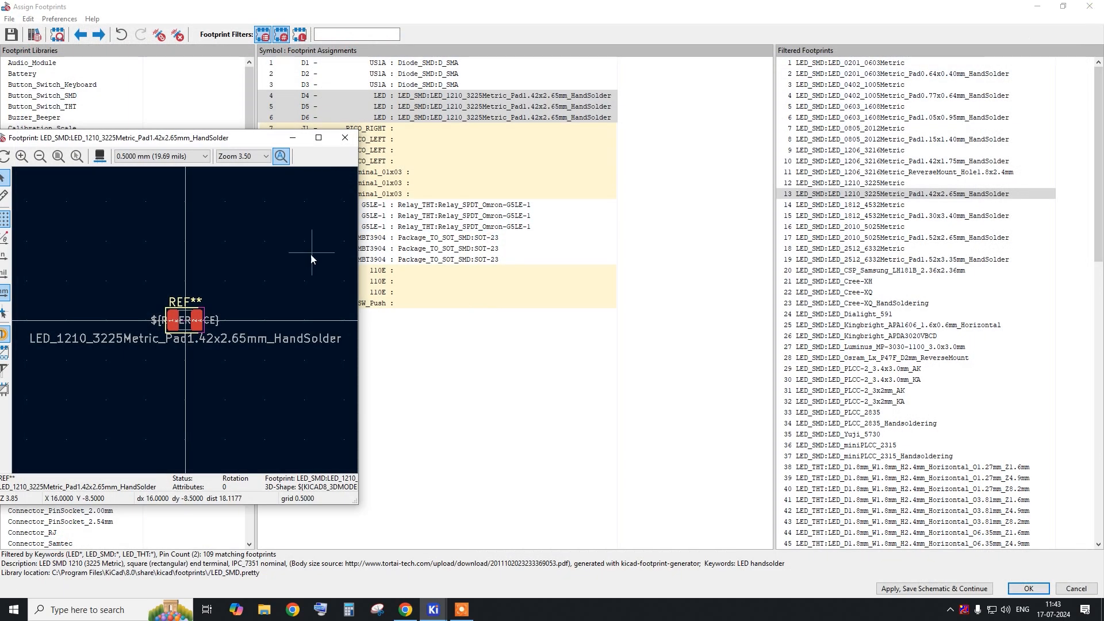
click(345, 138)
Preview the LED_SMD:LED_Dialight_591 footprint and move its preview window fully into view.
click(846, 315)
right_click(846, 317)
click(863, 323)
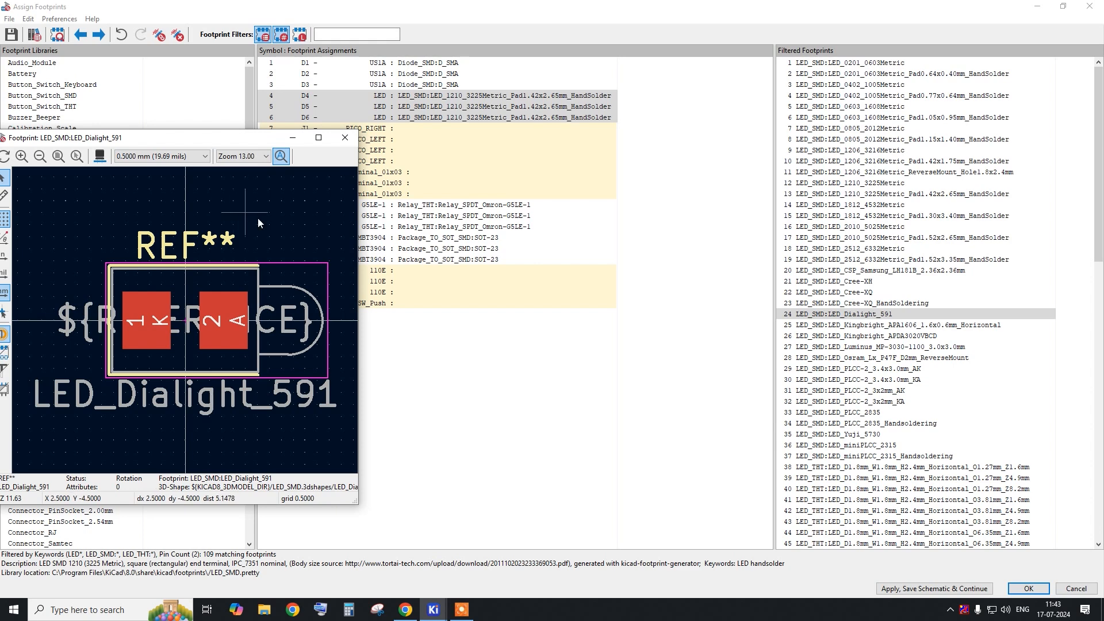
drag(175, 137, 303, 120)
Measure the centre-to-centre distance between the two pads of LED_Dialight_591 and the height of pad 2.
click(129, 179)
click(274, 302)
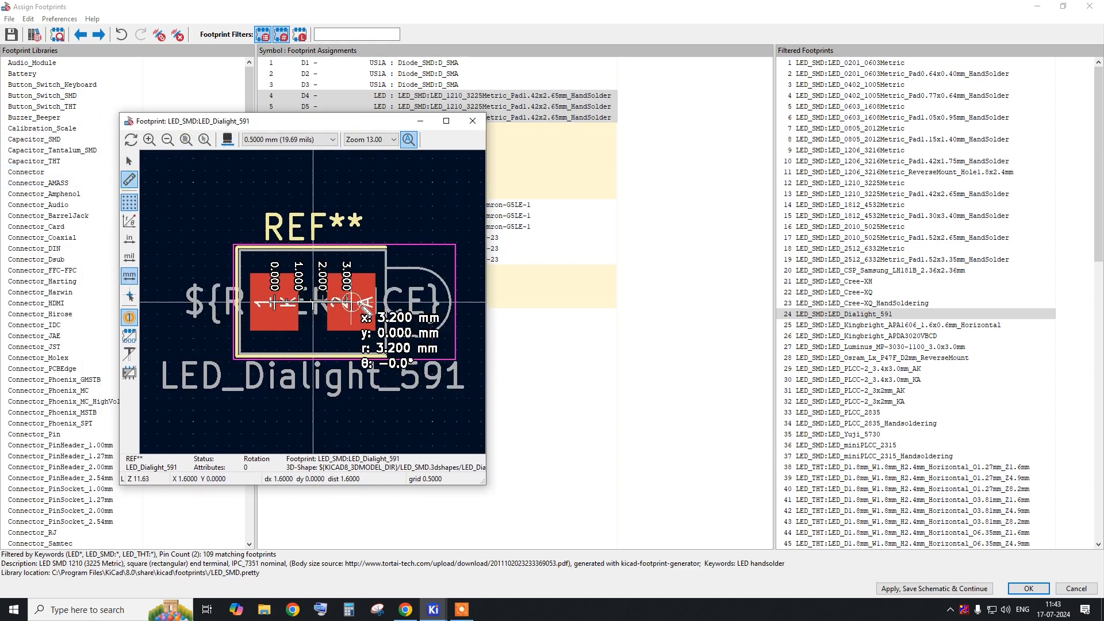
click(373, 275)
click(376, 330)
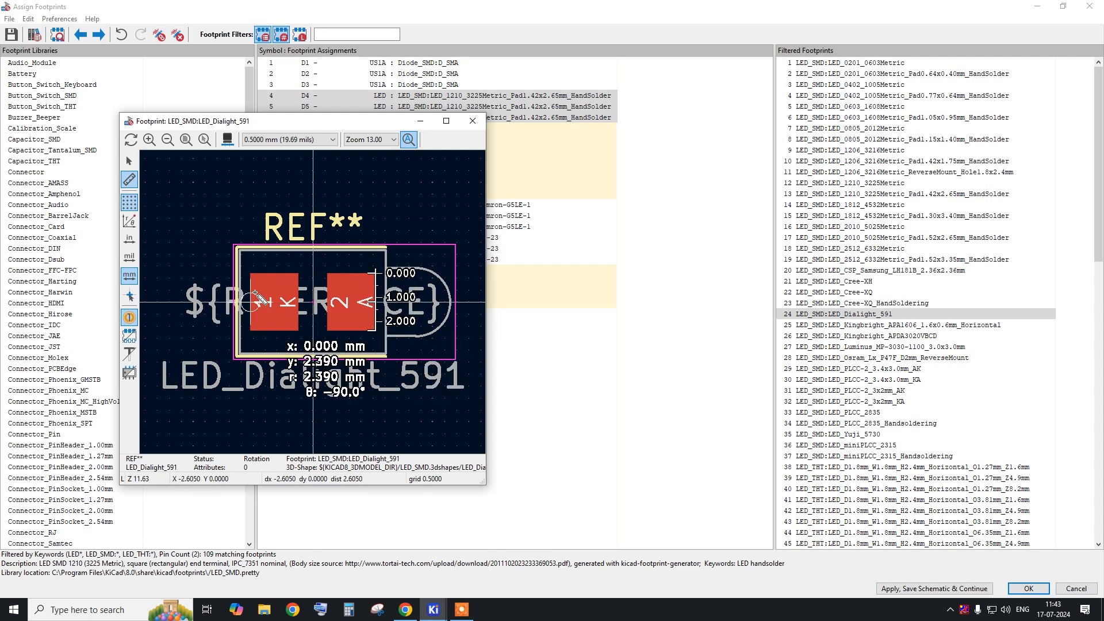
Measure the pads and body outline of the LED_Dialight_591 footprint, then close its preview.
click(250, 275)
click(303, 275)
click(237, 248)
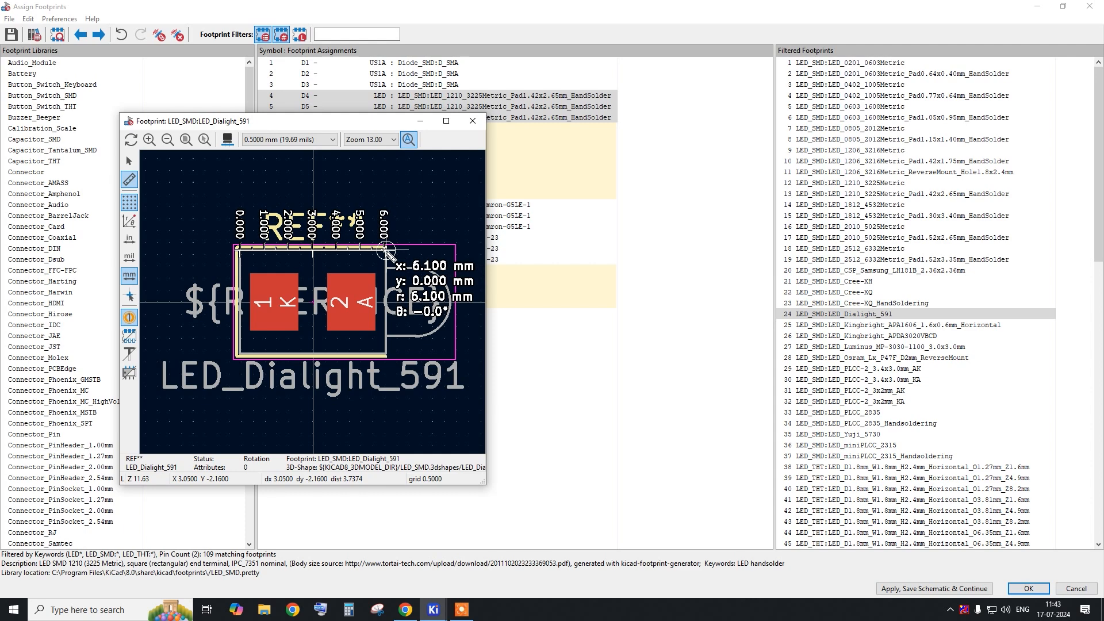
click(387, 251)
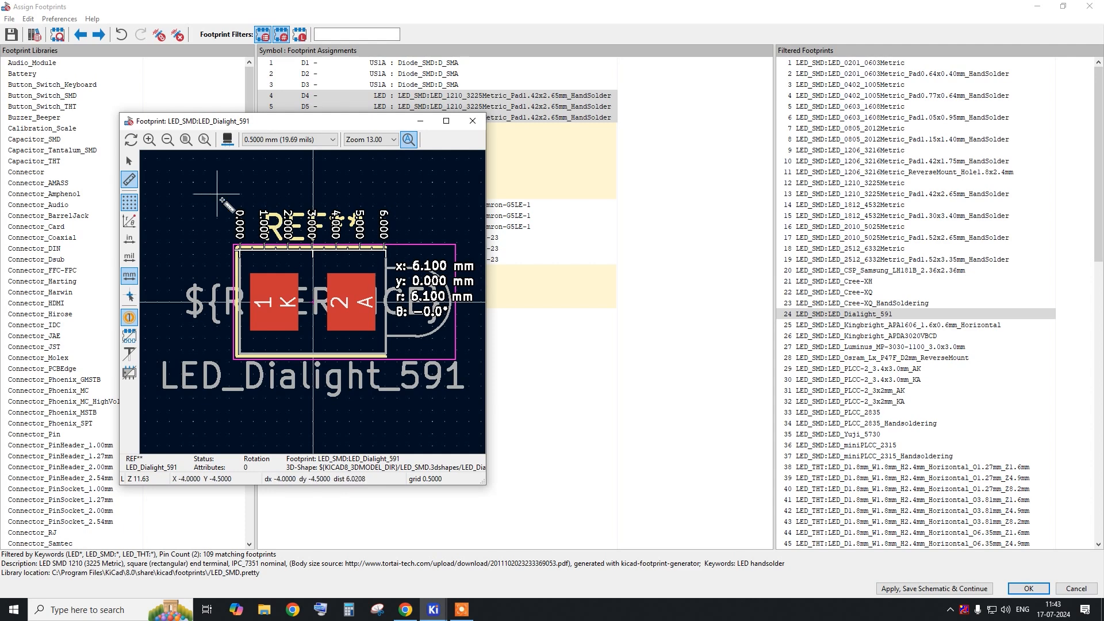
click(386, 248)
click(385, 357)
right_click(258, 240)
click(292, 249)
scroll(297, 366, down, 1)
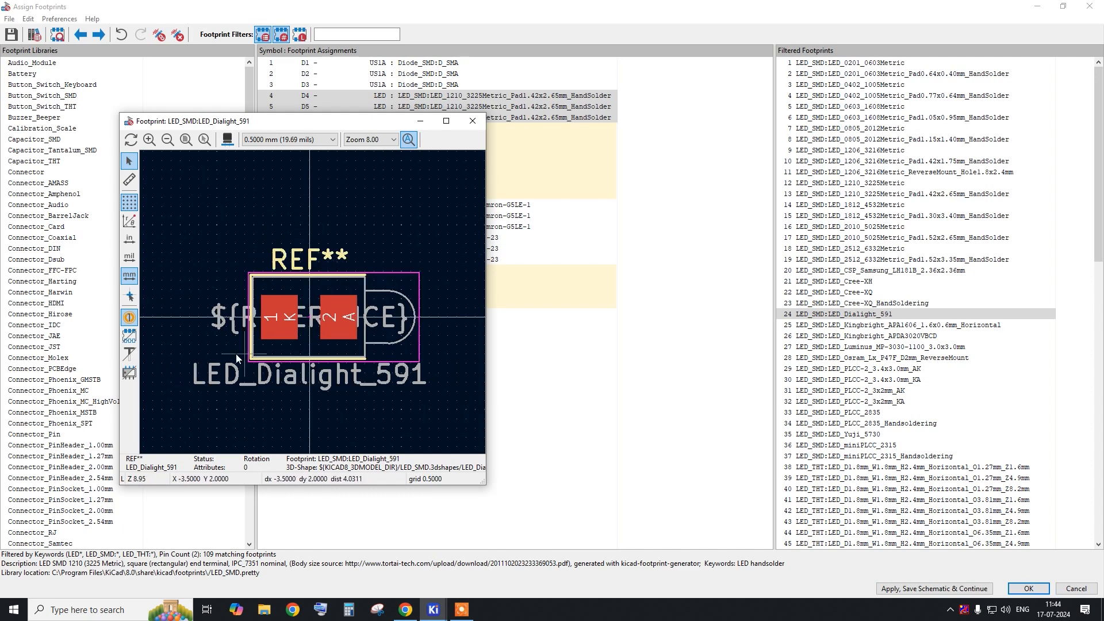
click(473, 120)
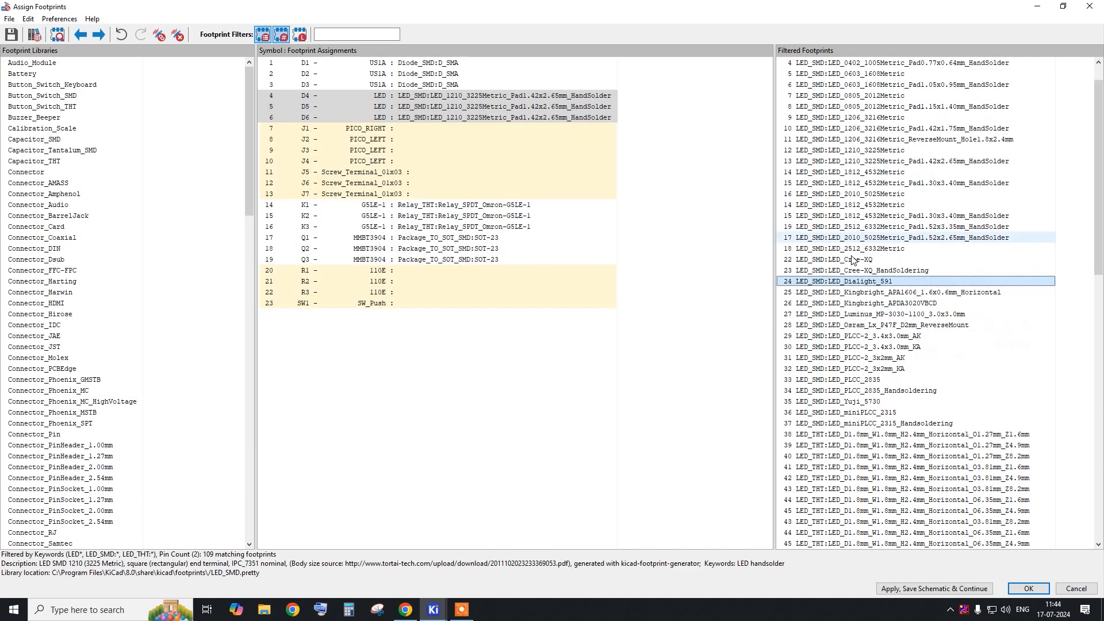
Look through the LED footprints, then locate connectors J1 to J4 in the schematic beside the assignments window.
scroll(849, 199, down, 8)
scroll(849, 199, up, 8)
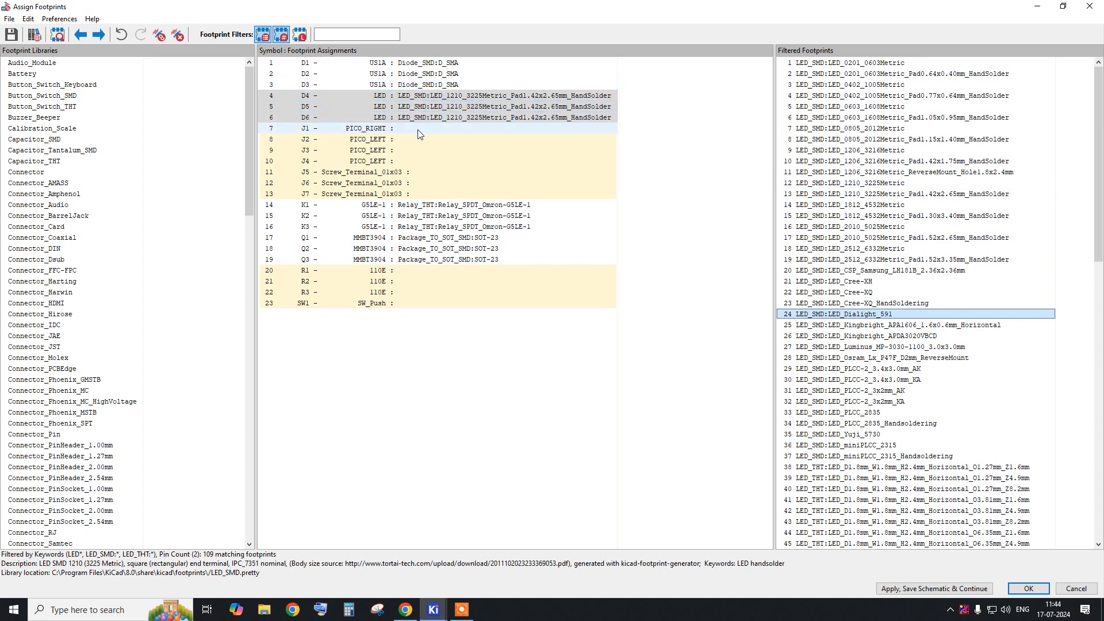
drag(488, 12, 934, 41)
click(811, 160)
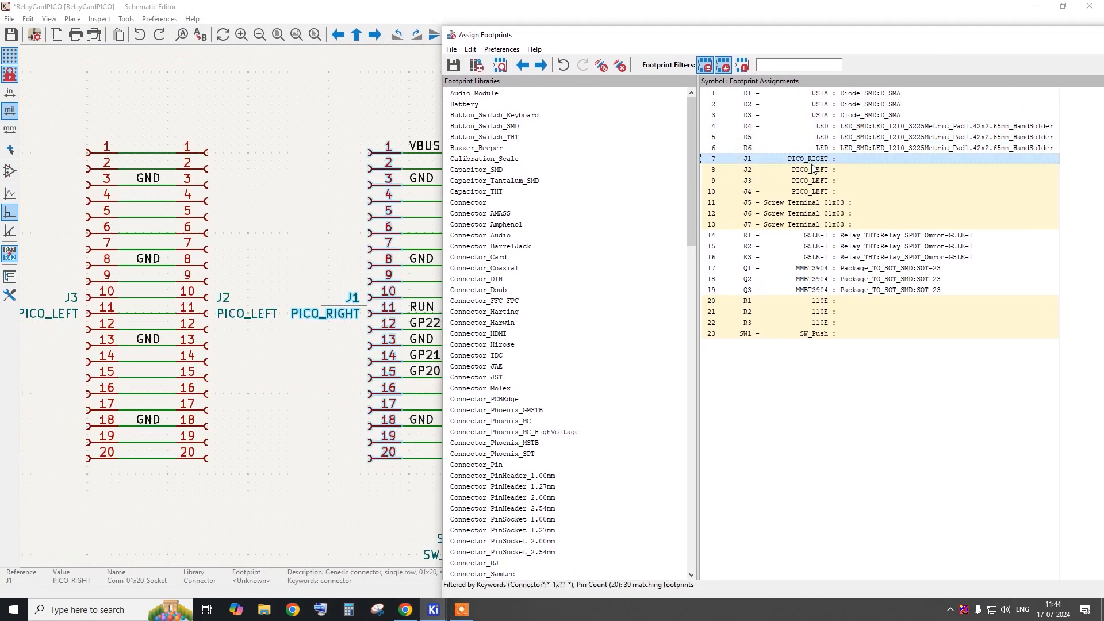
key(Down)
key(Down)
key(Down)
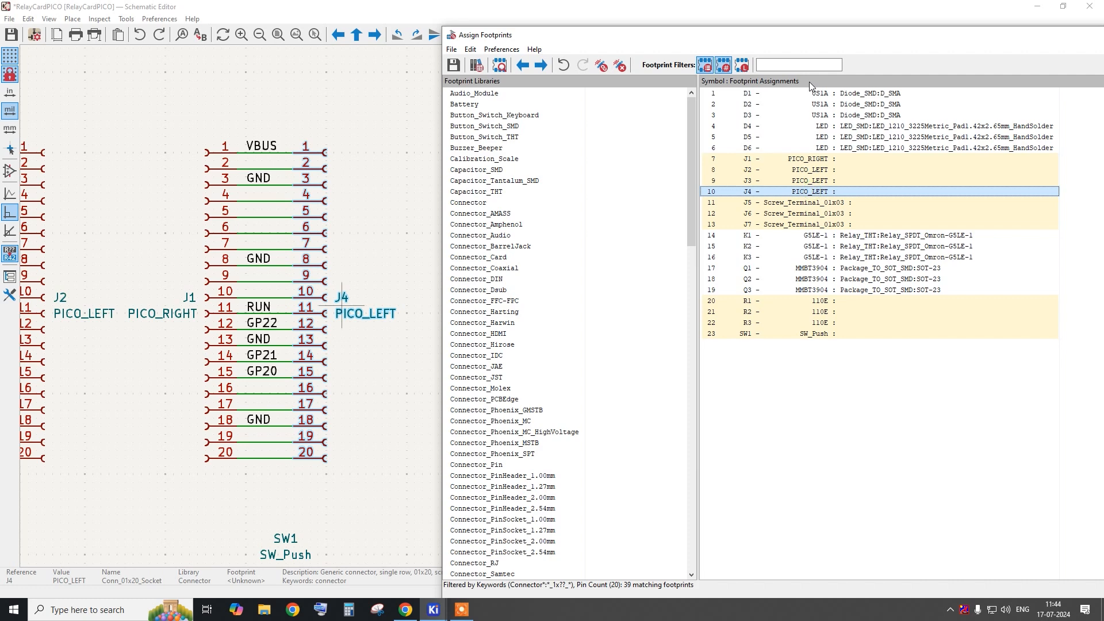
drag(440, 100, 745, 99)
drag(817, 37, 400, 88)
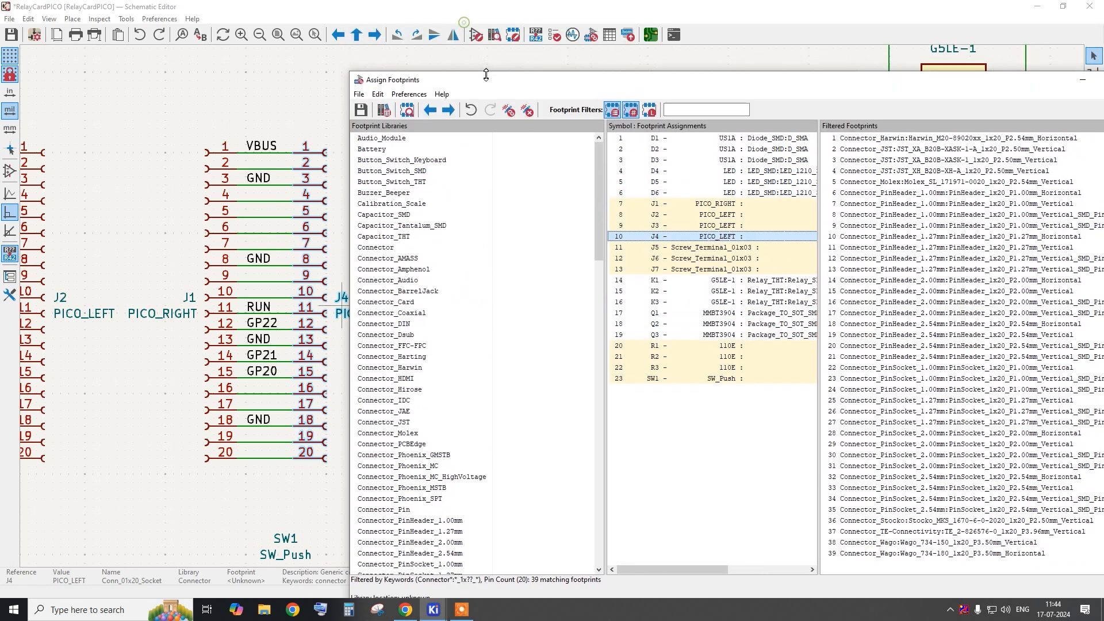
Check in the schematic which parts the screw terminals and the PICO connectors J1 to J4 refer to.
click(699, 253)
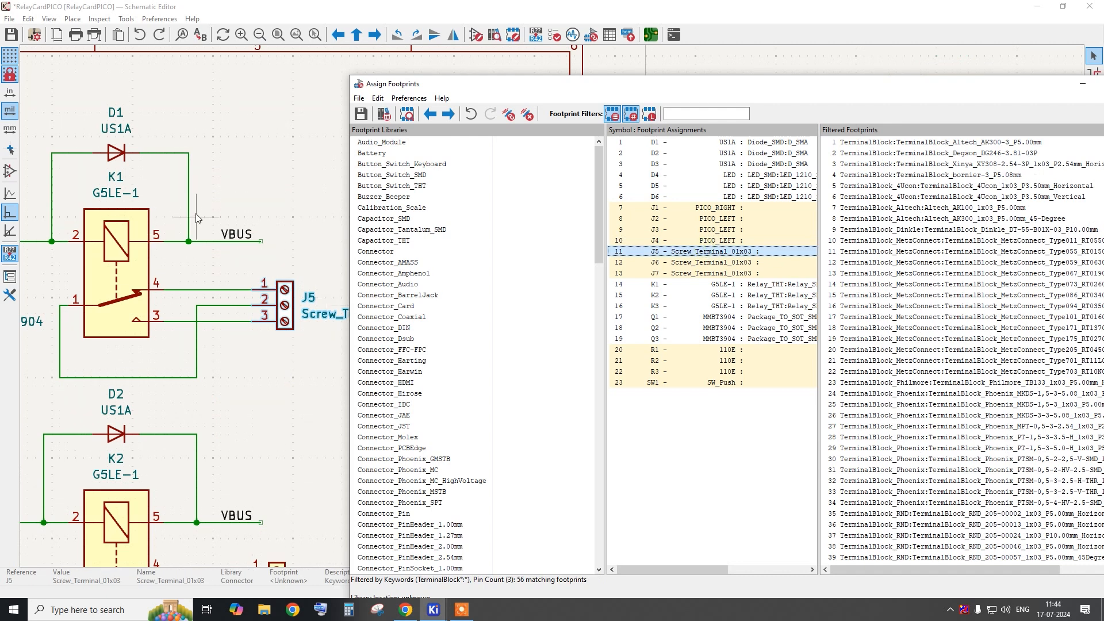
scroll(325, 219, down, 4)
drag(544, 84, 695, 55)
click(851, 235)
click(842, 246)
click(845, 234)
click(849, 223)
click(852, 202)
click(853, 181)
click(853, 200)
click(855, 211)
click(855, 181)
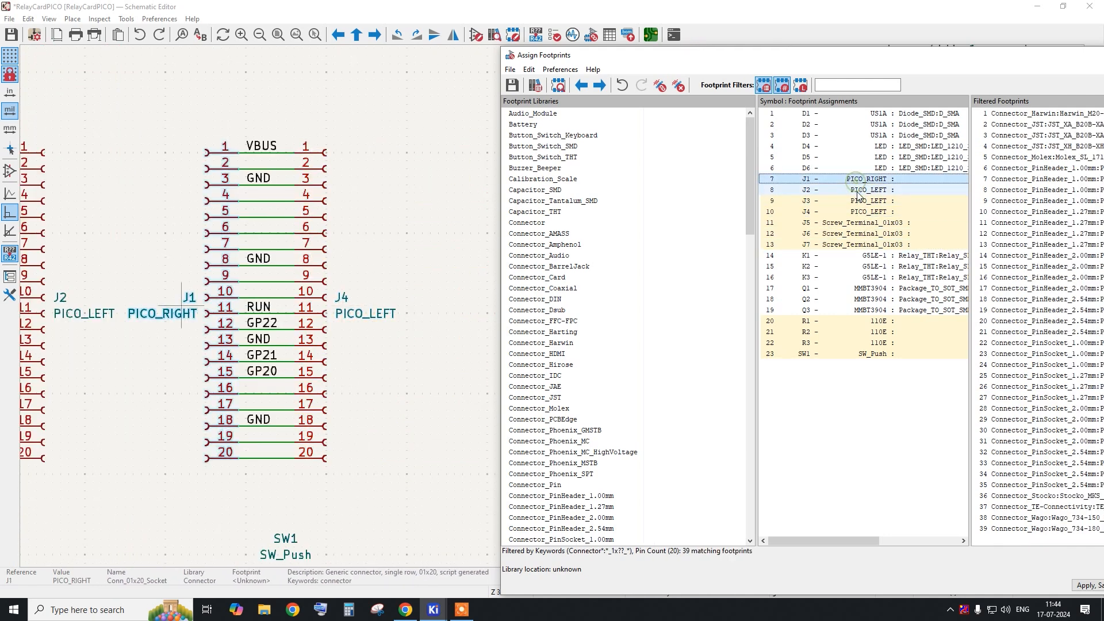
click(857, 191)
click(857, 200)
click(857, 210)
Select the four PICO connectors J1 to J4 together and make their matching footprints visible.
click(864, 180)
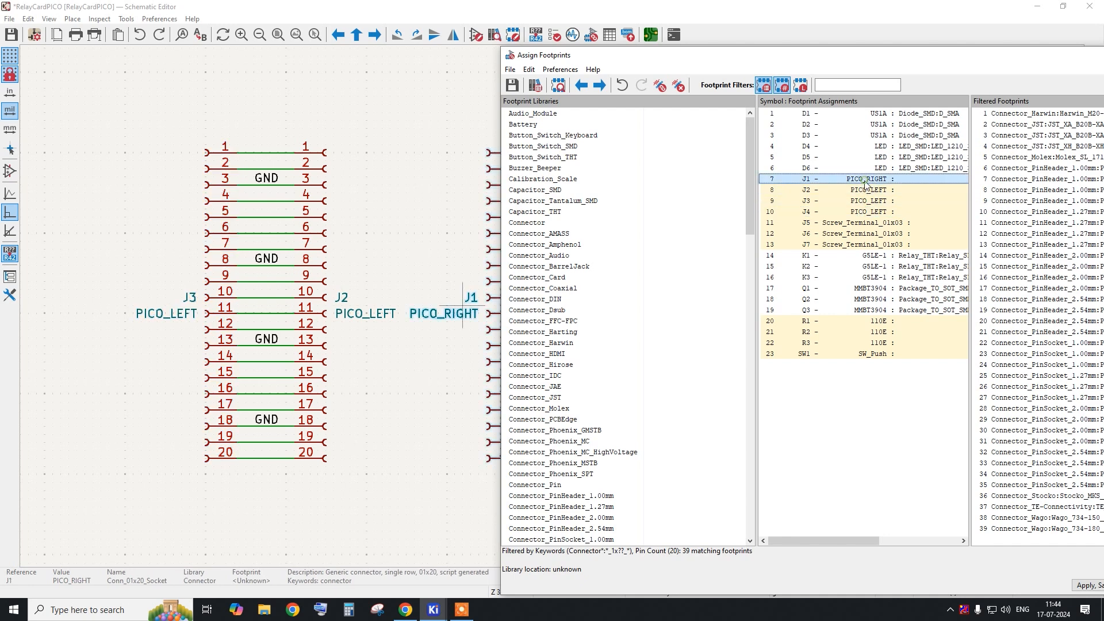
shift+click(862, 211)
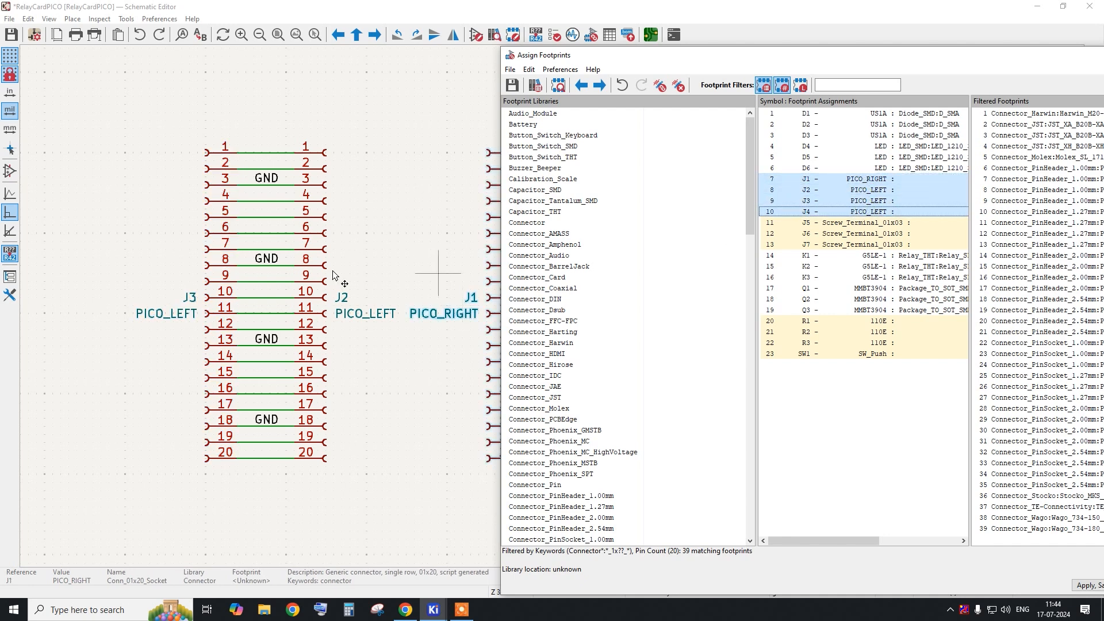
click(878, 180)
click(878, 191)
click(879, 201)
click(878, 211)
shift+click(877, 180)
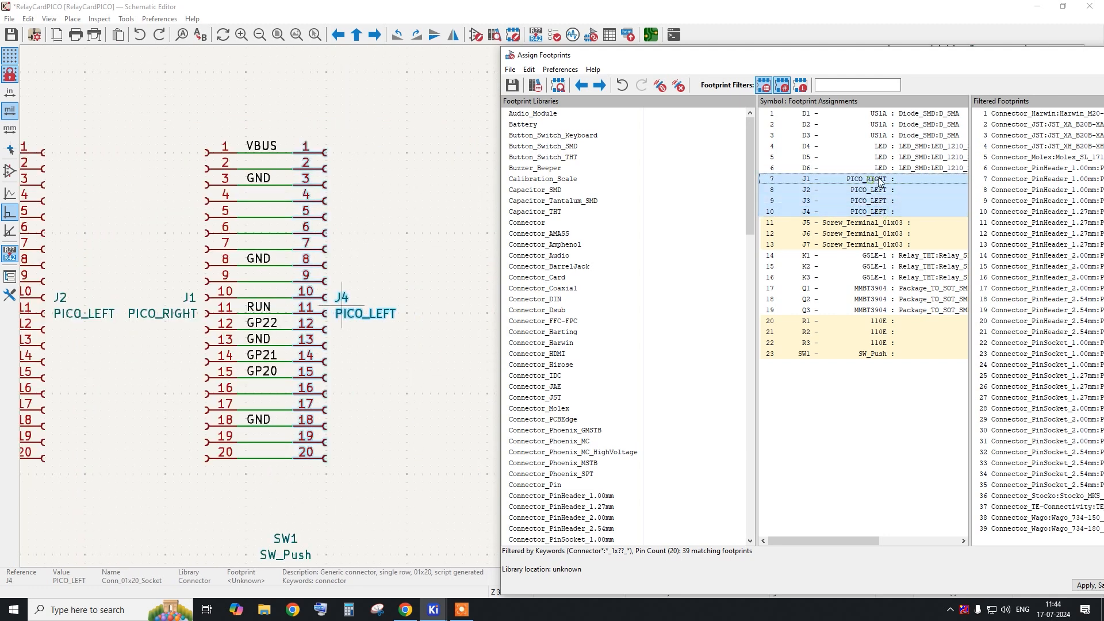
drag(880, 61, 653, 70)
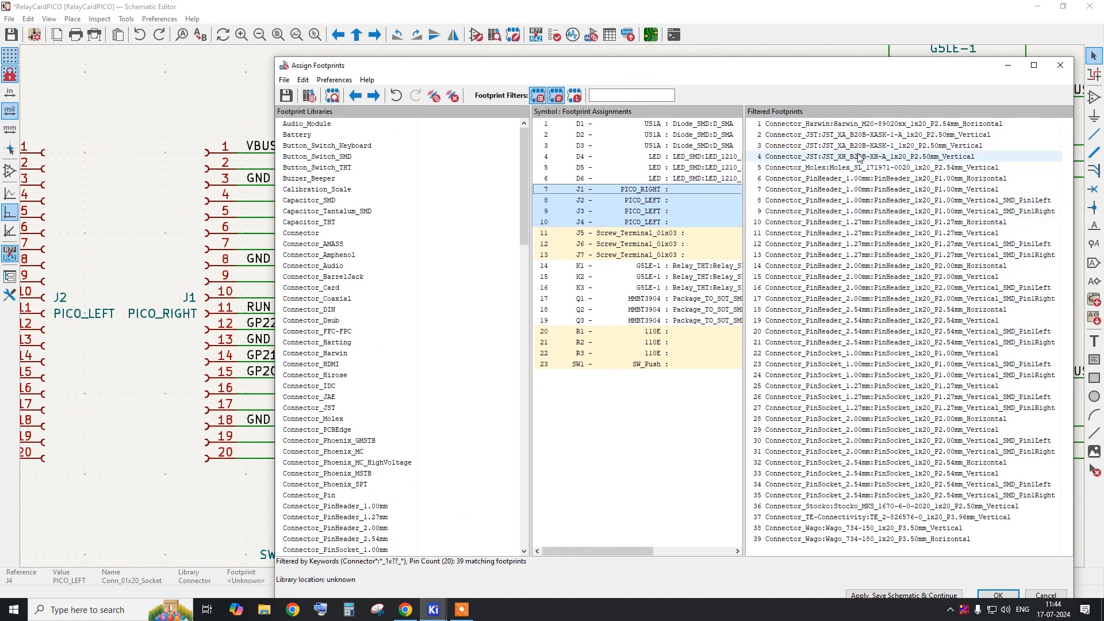
Open a preview of the Harwin_M20-89020xx_1x20_P2.54mm_Horizontal footprint and arrange it beside the assignments window.
click(862, 124)
right_click(863, 125)
click(874, 133)
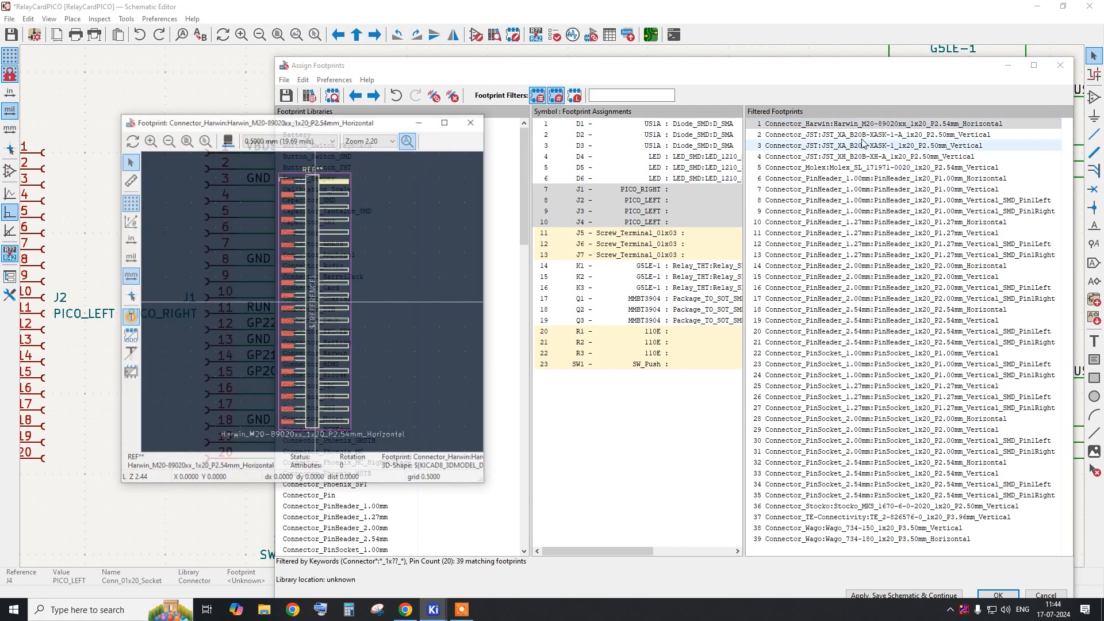
drag(679, 66, 835, 46)
drag(371, 121, 265, 135)
drag(744, 44, 710, 43)
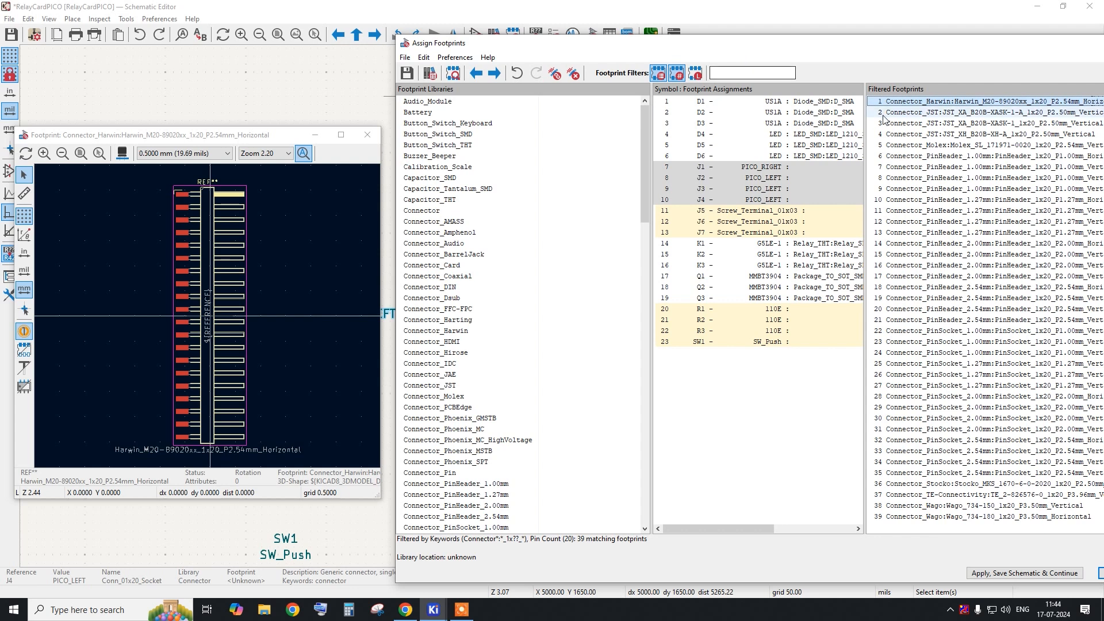
Preview the connector footprints from the JST entries through PinHeader_1x20_P1.00mm_Vertical.
click(900, 114)
key(Down)
key(Down)
key(Down)
key(Down)
key(Down)
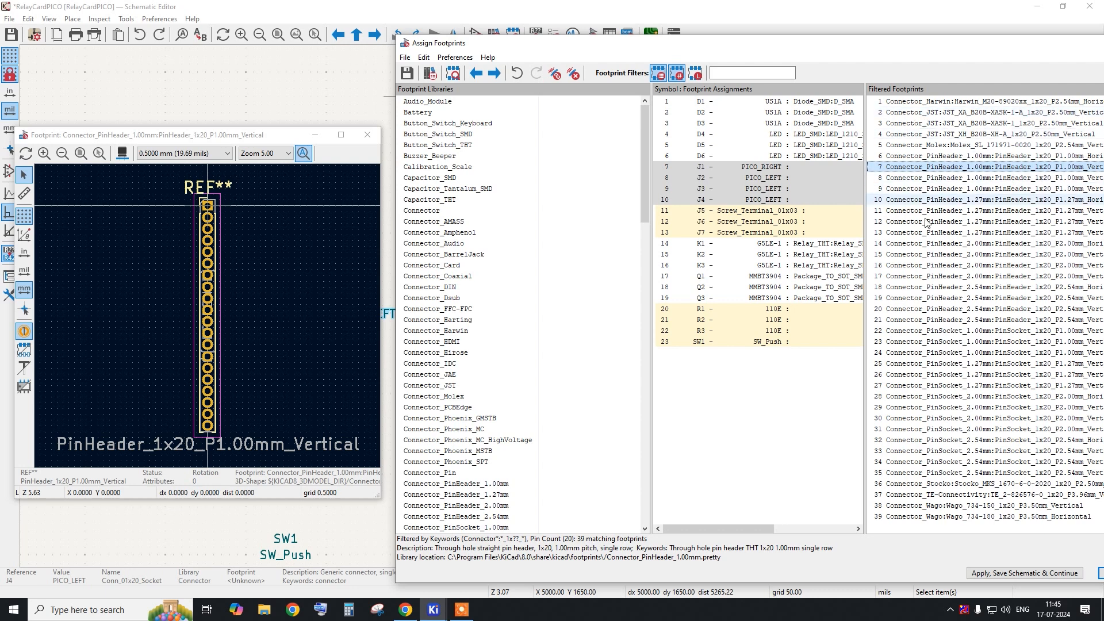
Switch to Chrome, check the pin pitch in the Raspberry Pi Pico dimension drawing, and return to KiCad.
click(413, 613)
click(167, 7)
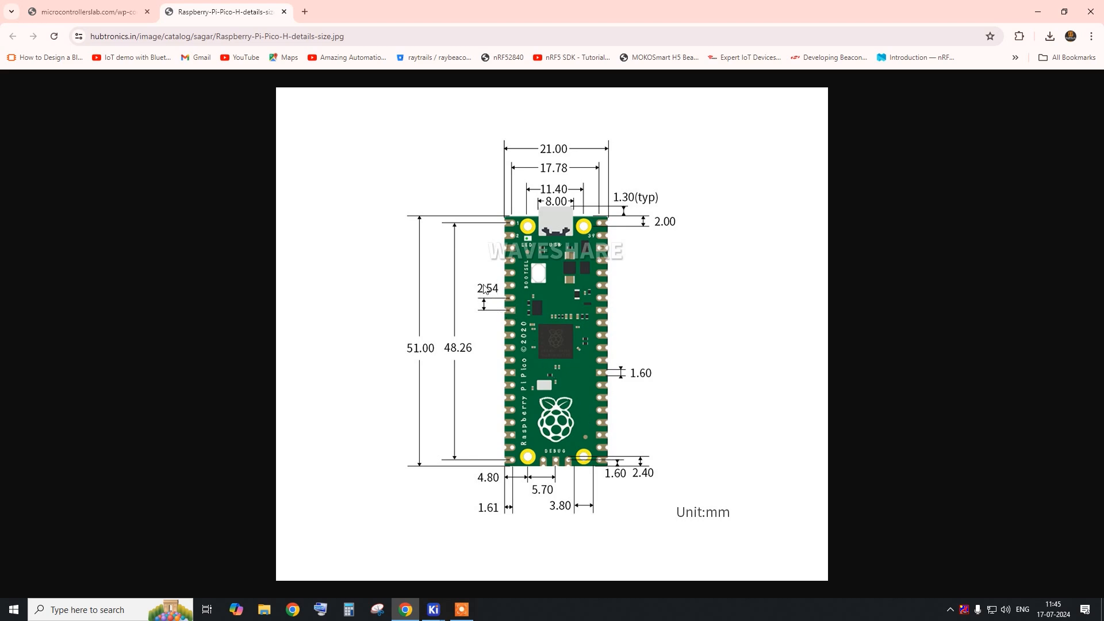
click(1040, 13)
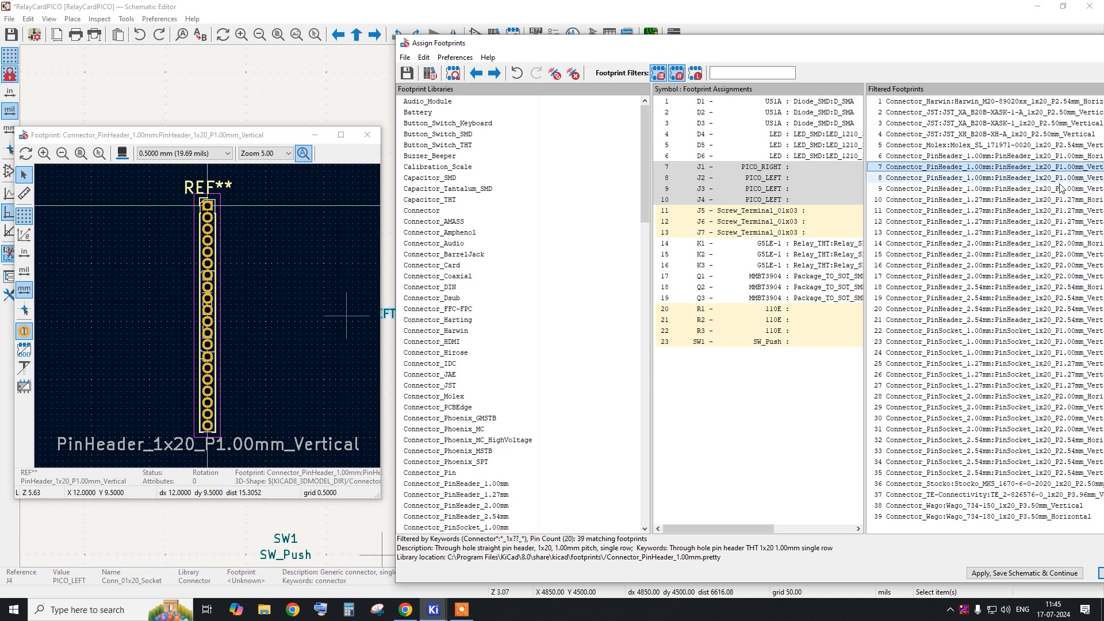
Compare the 2.54 mm 1x20 pin header previews and assign PinHeader_1x20_P2.54mm_Vertical to J1 to J4.
click(1064, 299)
click(1063, 289)
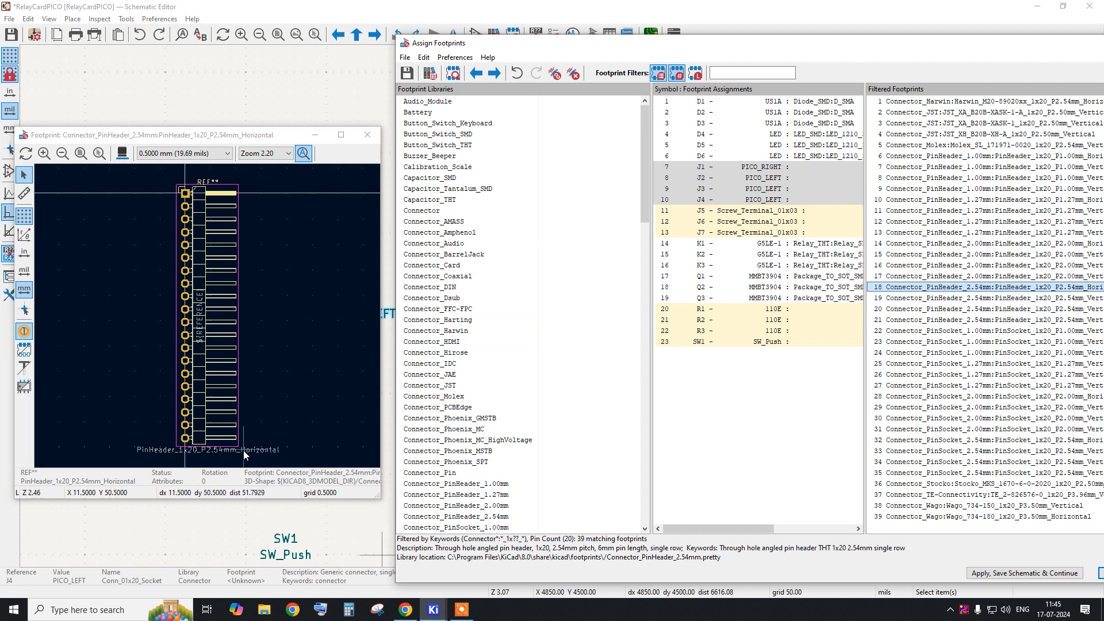
click(1027, 299)
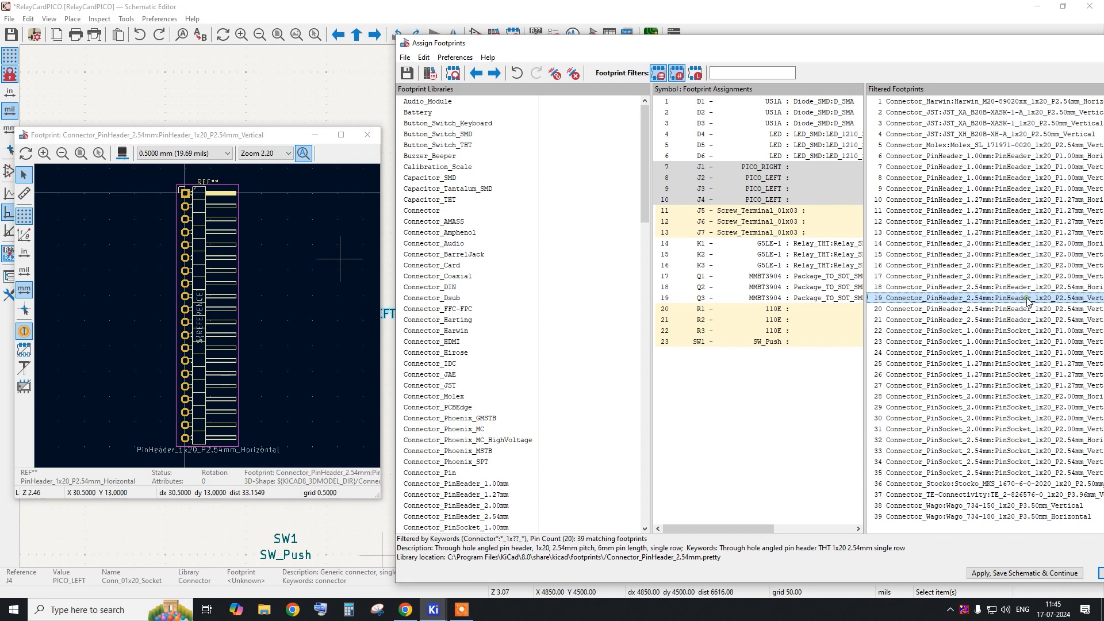
click(1029, 310)
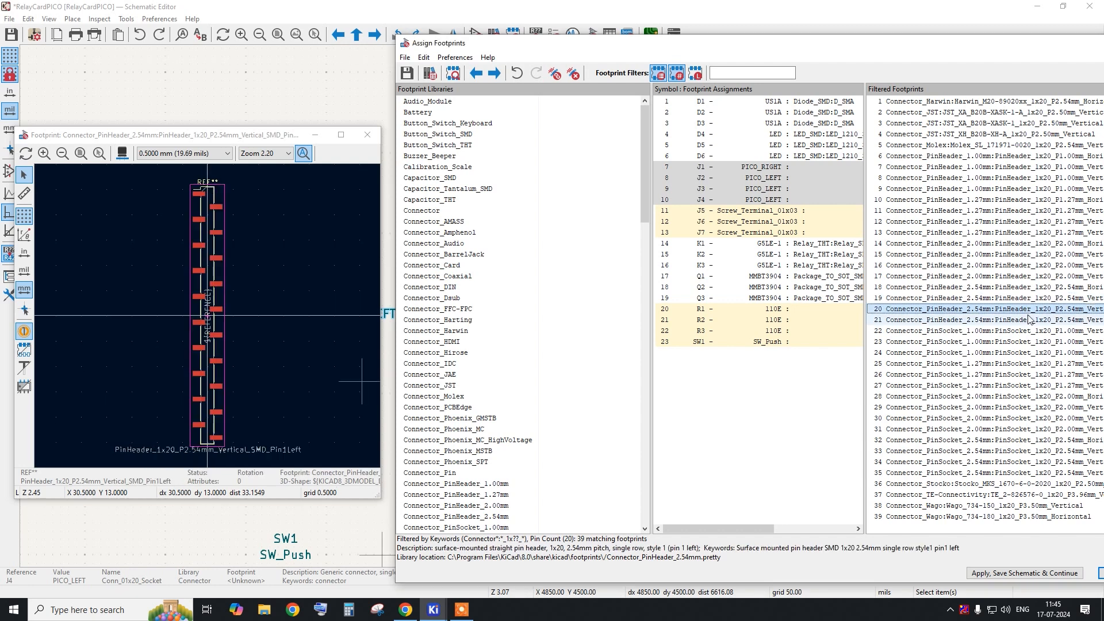
key(Up)
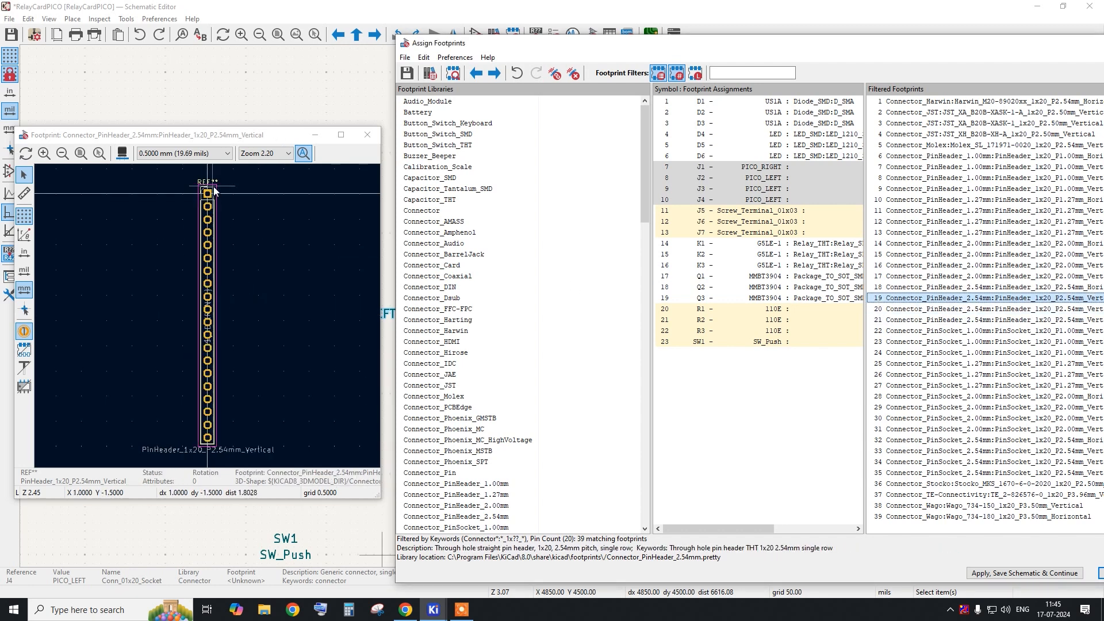
click(1004, 311)
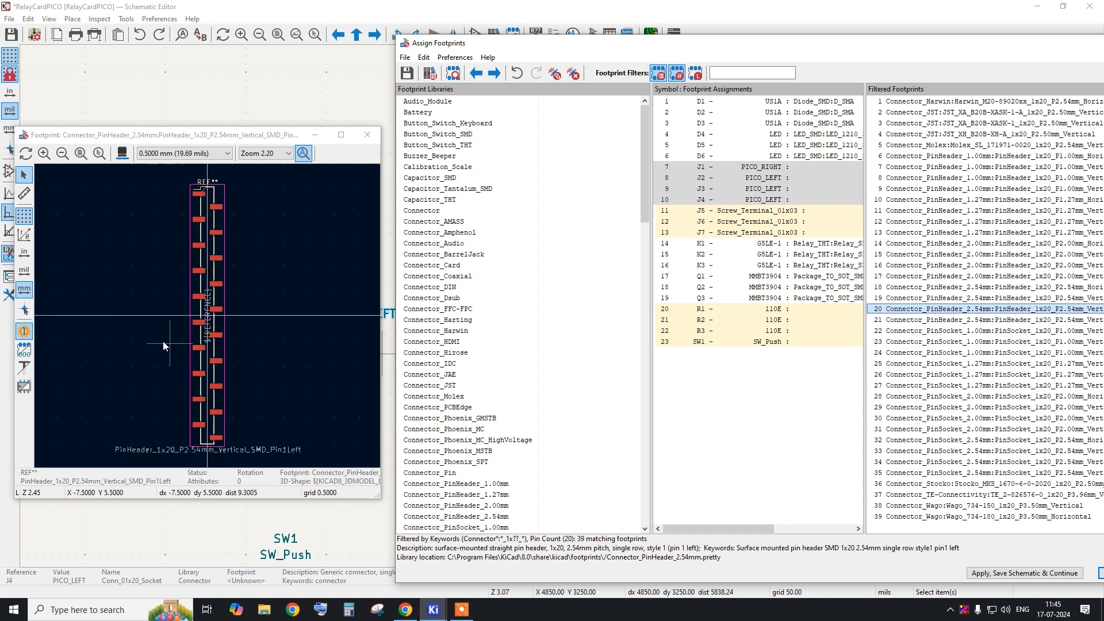
click(987, 299)
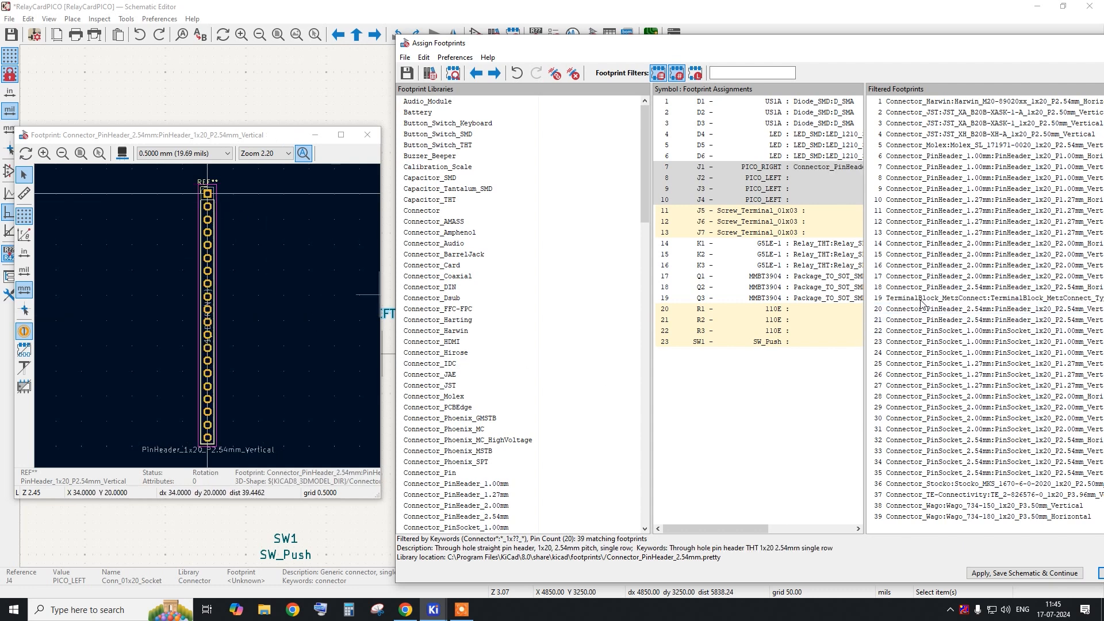
double_click(921, 303)
Select screw terminal J6 and preview the TerminalBlock_Altech_AK300-3_P5.00mm footprint beside the assignments window.
click(761, 201)
click(762, 211)
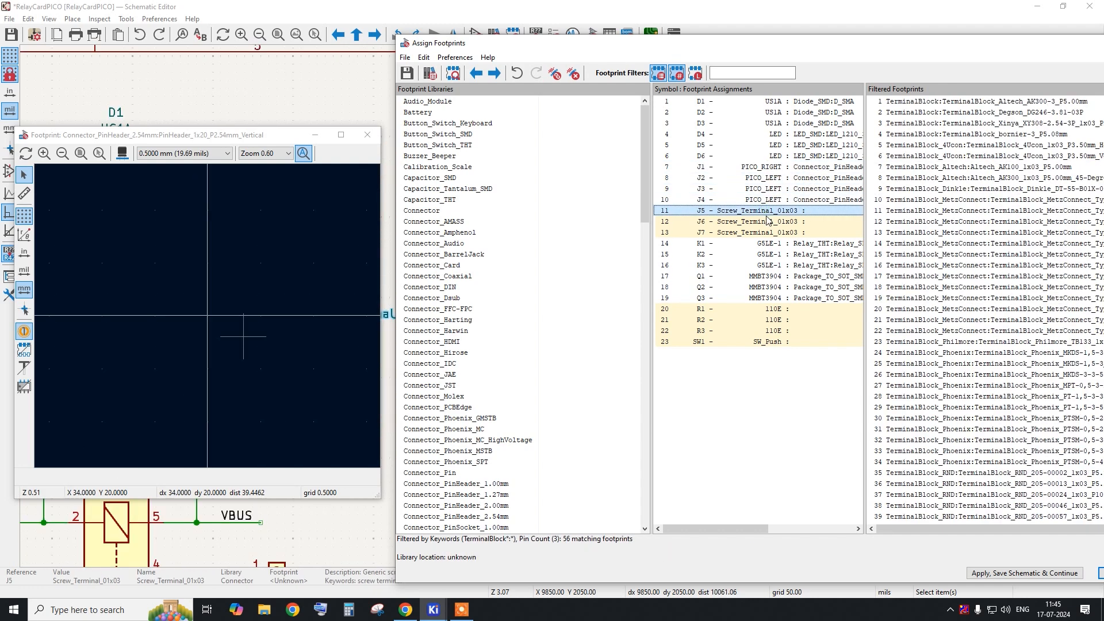
click(768, 222)
drag(282, 136, 333, 422)
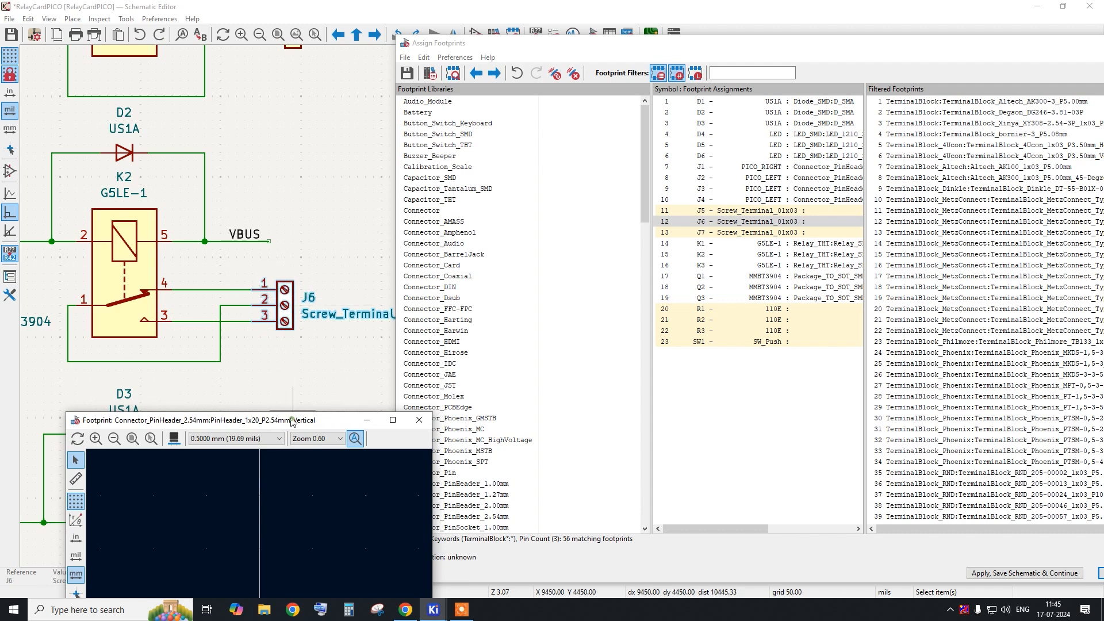
drag(292, 422, 233, 184)
click(1010, 103)
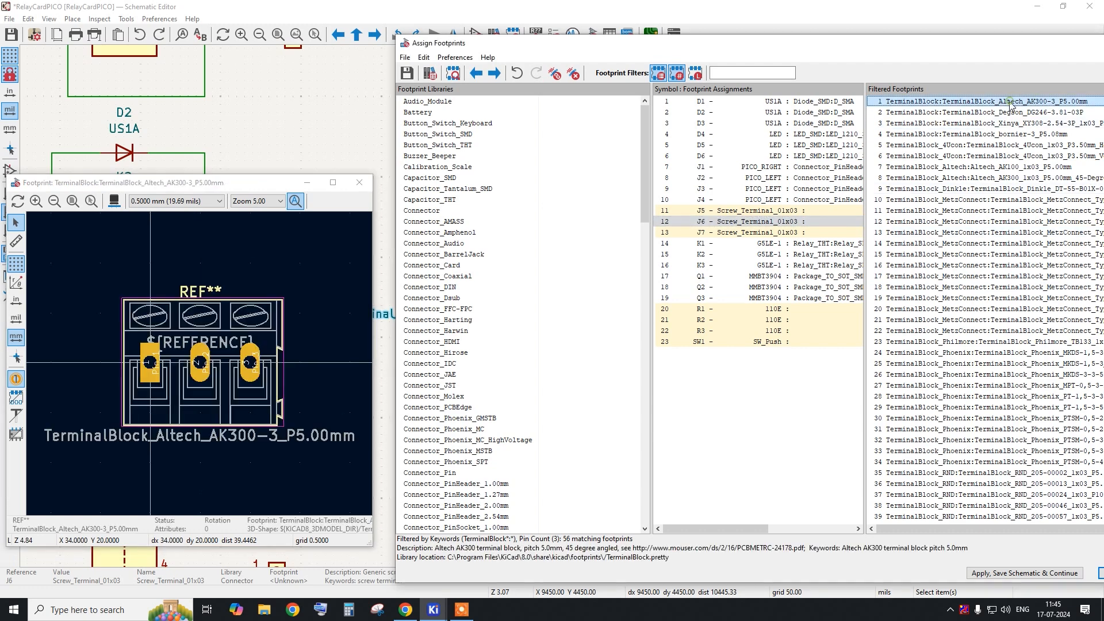
Compare the previews of the three-pin terminal block footprints down to TerminalBlock_4Ucon_1x03_P3.50mm_Vertical.
key(Down)
key(Down)
key(Down)
key(Down)
key(Down)
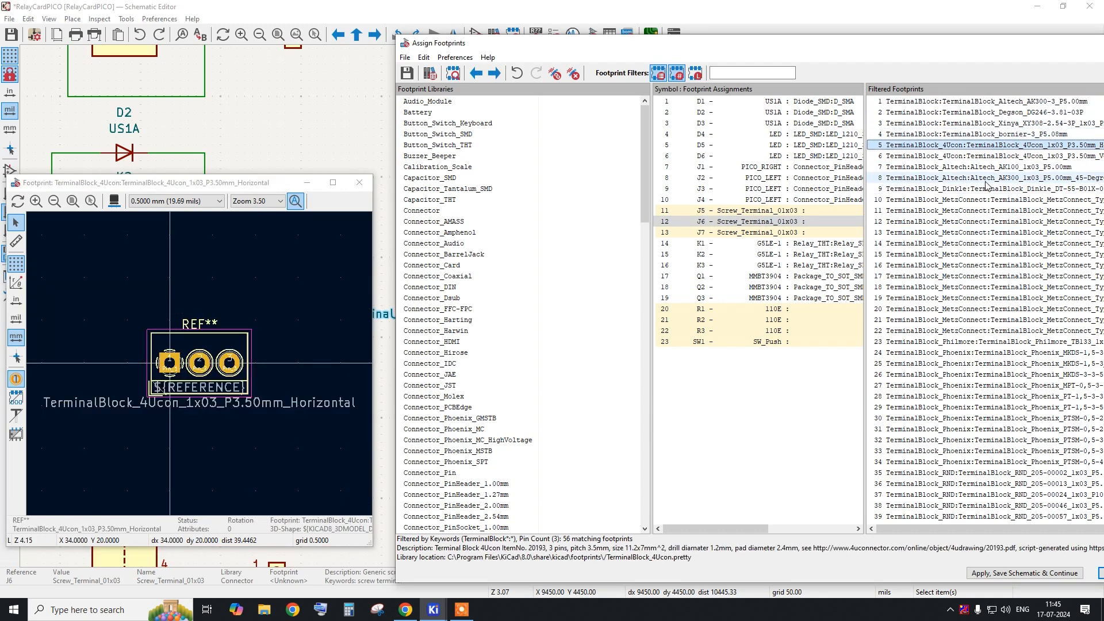
key(Up)
key(Up)
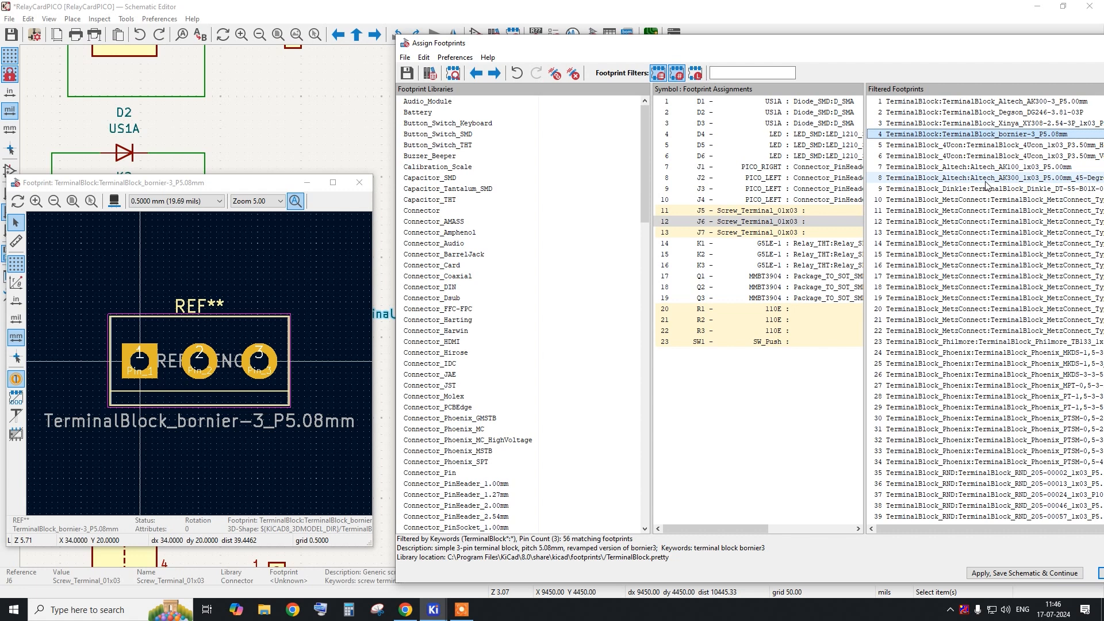
key(Down)
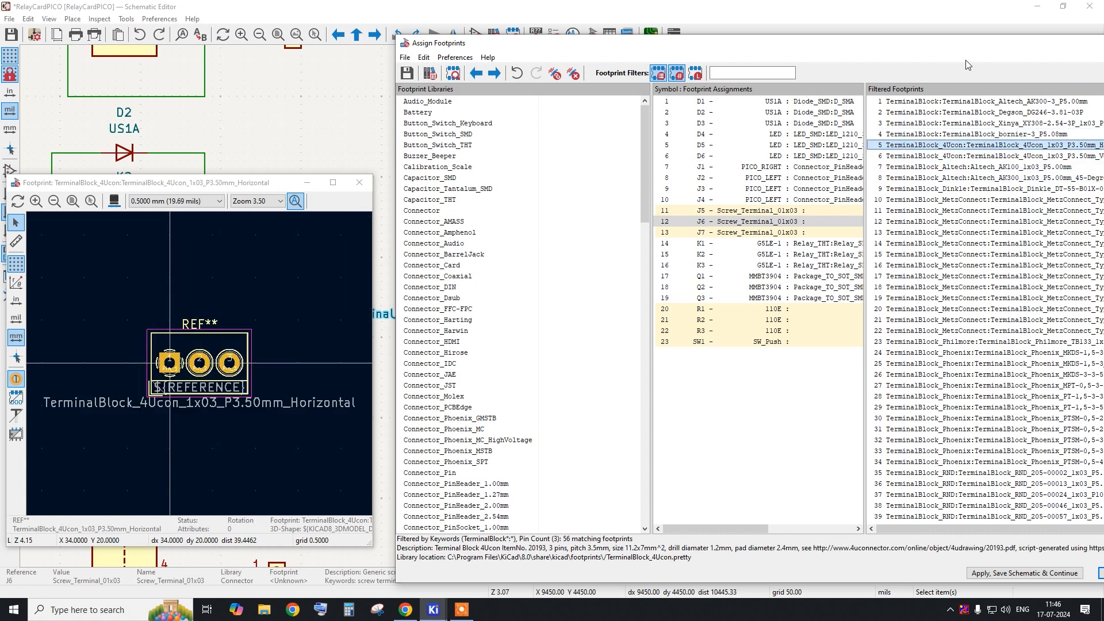
drag(948, 37, 881, 36)
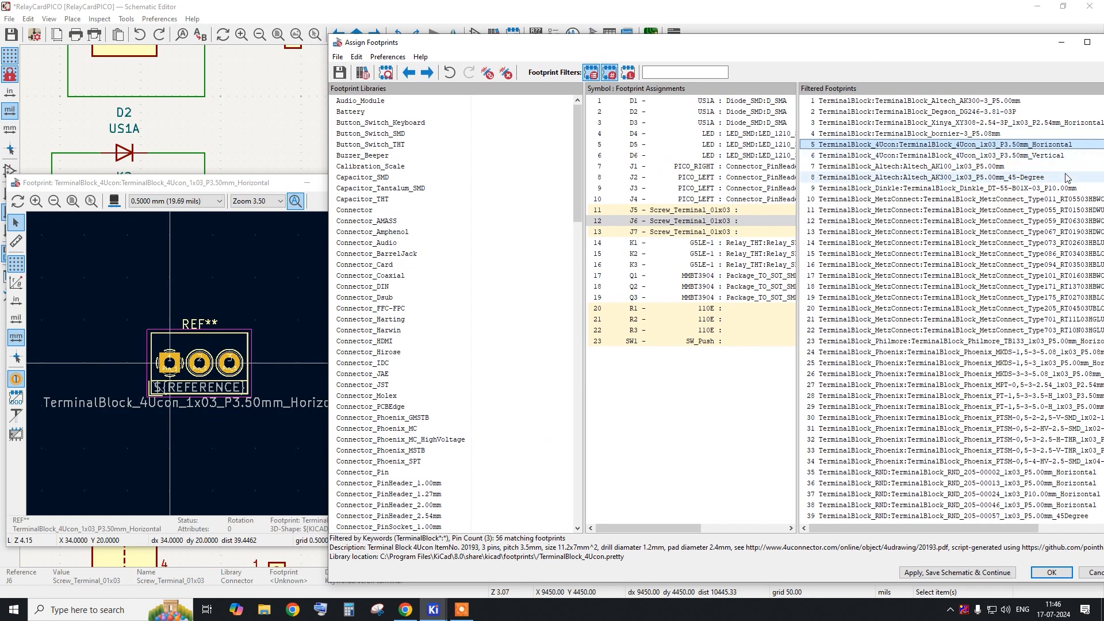
click(1023, 156)
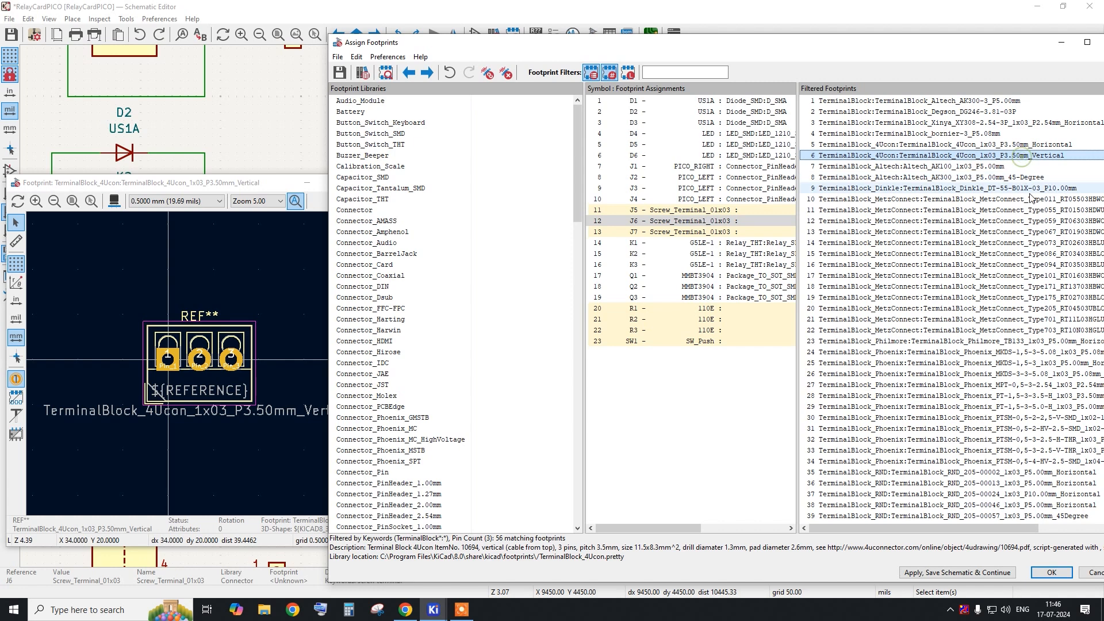
Assign the TerminalBlock_Phoenix_MKDS-1,5-3-5.08_1x03_P5.08mm_Horizontal footprint to screw terminals J5 to J7.
click(1056, 352)
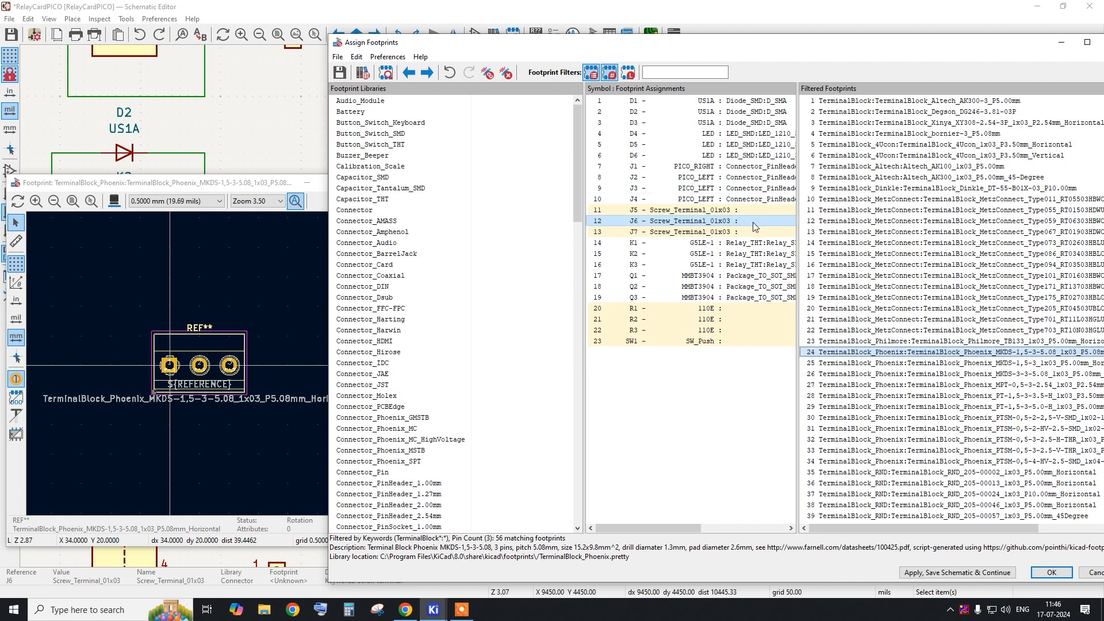
drag(741, 210, 742, 231)
double_click(830, 353)
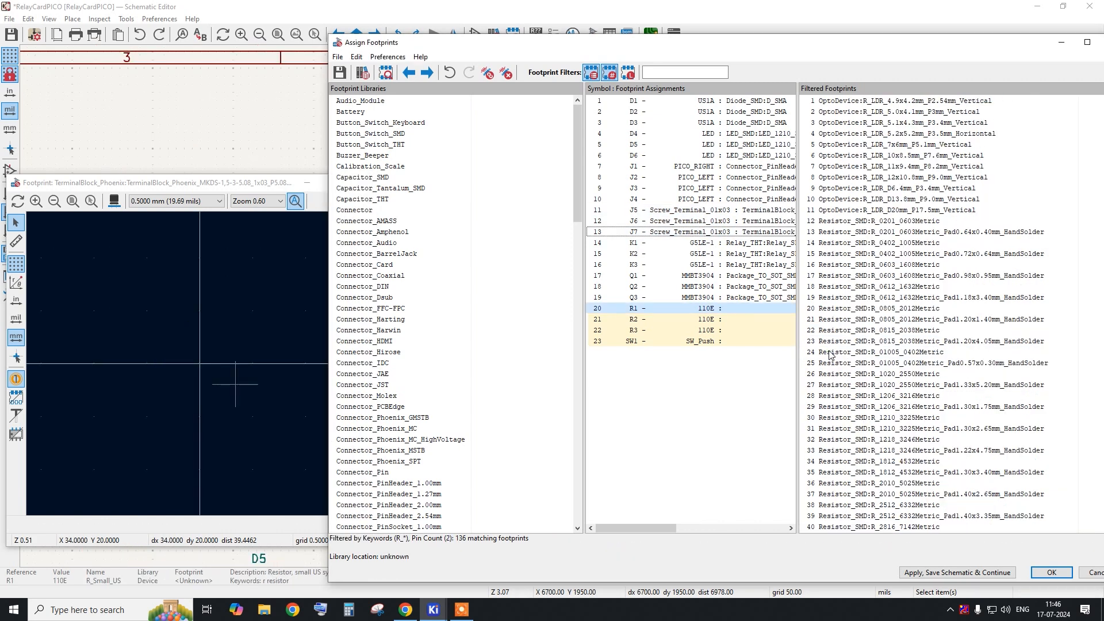
Assign the R_0805_2012Metric_Pad1.20x1.40mm_HandSolder footprint to resistors R1 to R3.
shift+click(720, 332)
drag(768, 309, 755, 331)
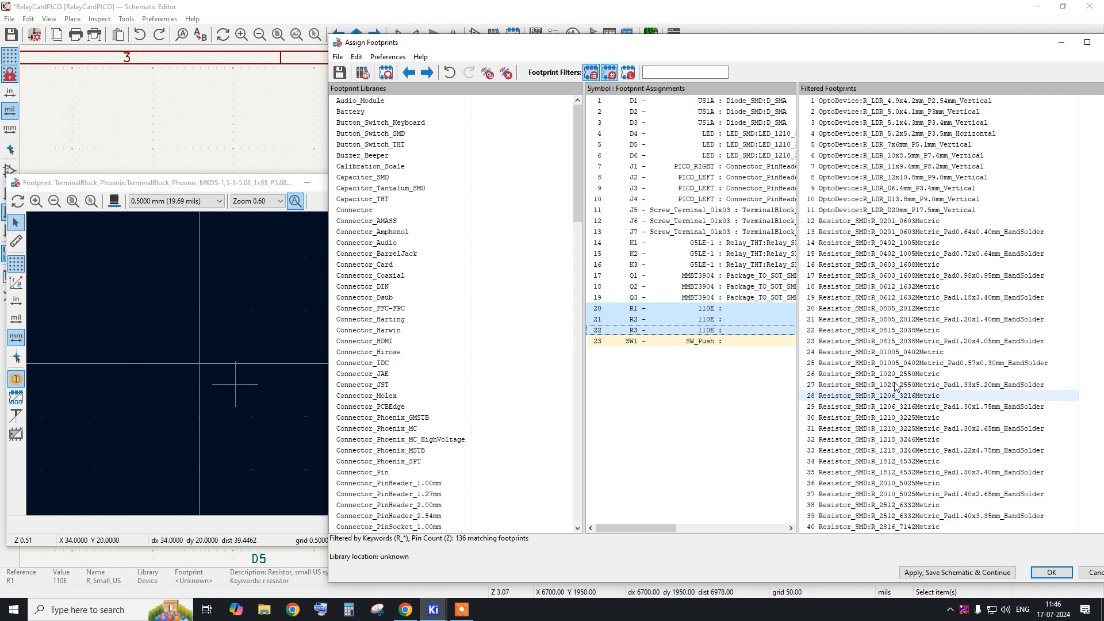
double_click(898, 319)
Select push button SW1 and look through the footprint previews from the first battery holder to Battery_Panasonic_CR2450-VAN_Vertical_CircularHoles.
click(723, 342)
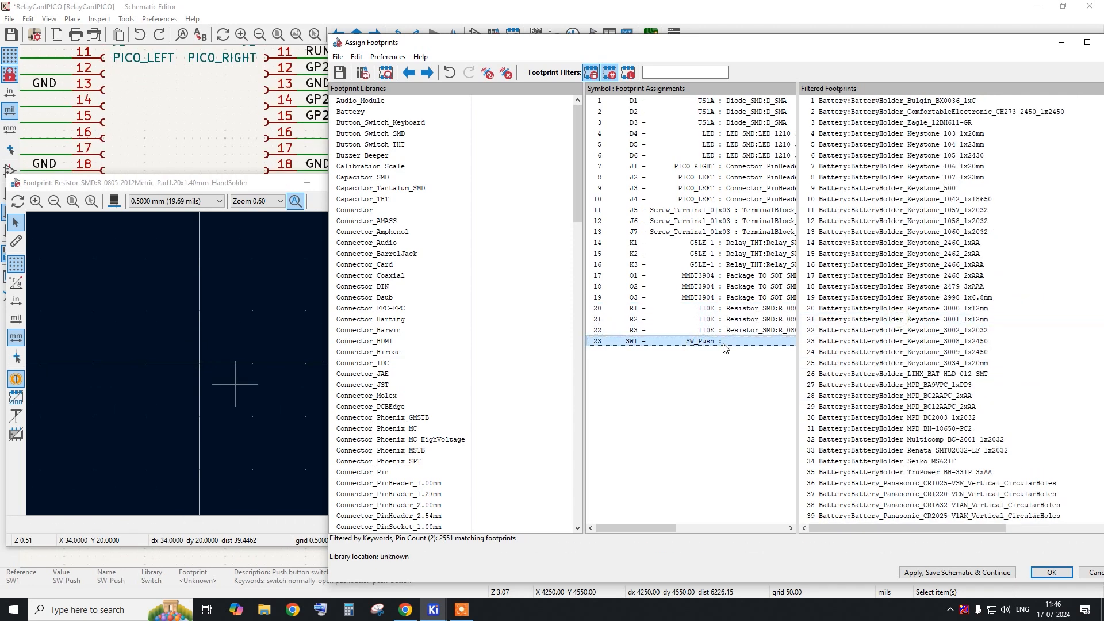
click(882, 102)
key(Down)
key(Down)
key(Down)
key(Down)
key(Down)
key(Down)
key(Down)
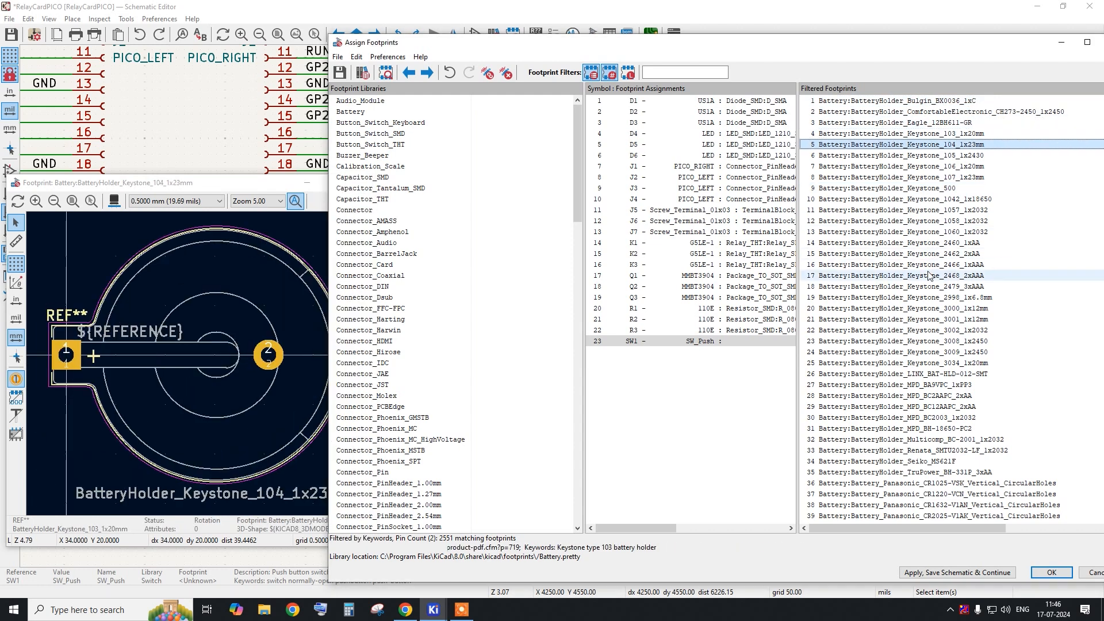
key(Down)
key(Down)
key(Down)
key(Down)
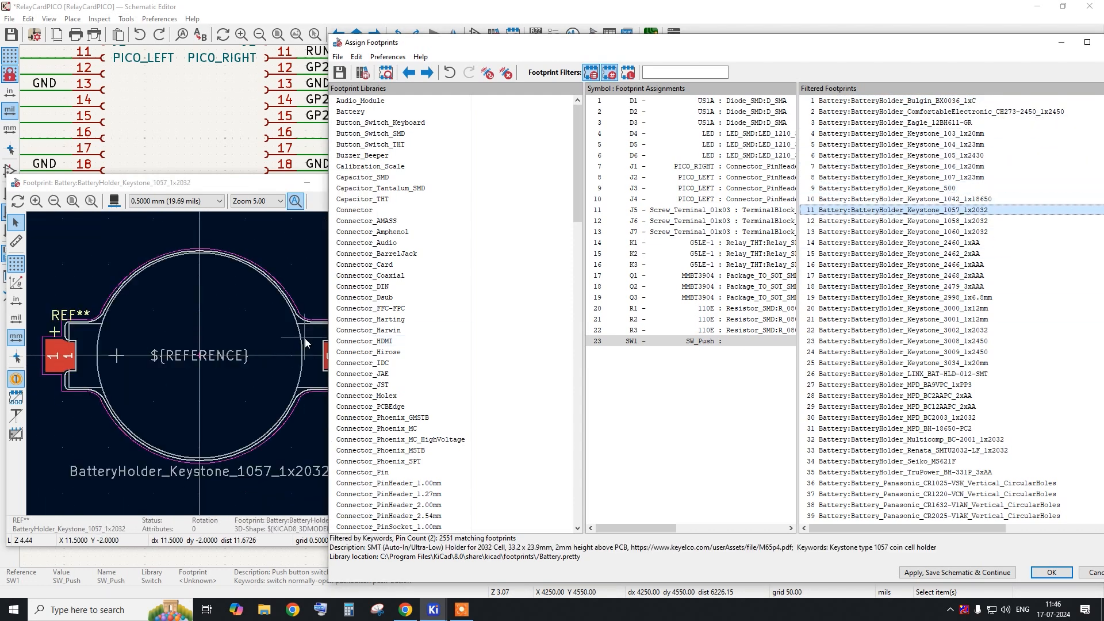
click(696, 343)
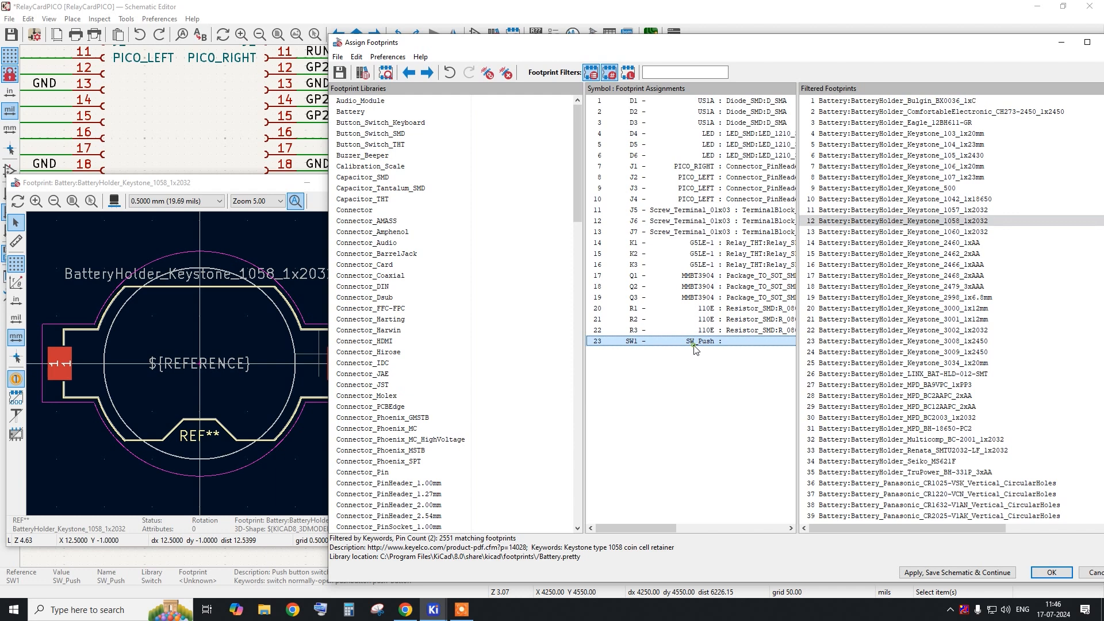
click(910, 233)
key(Down)
key(Down)
key(Down)
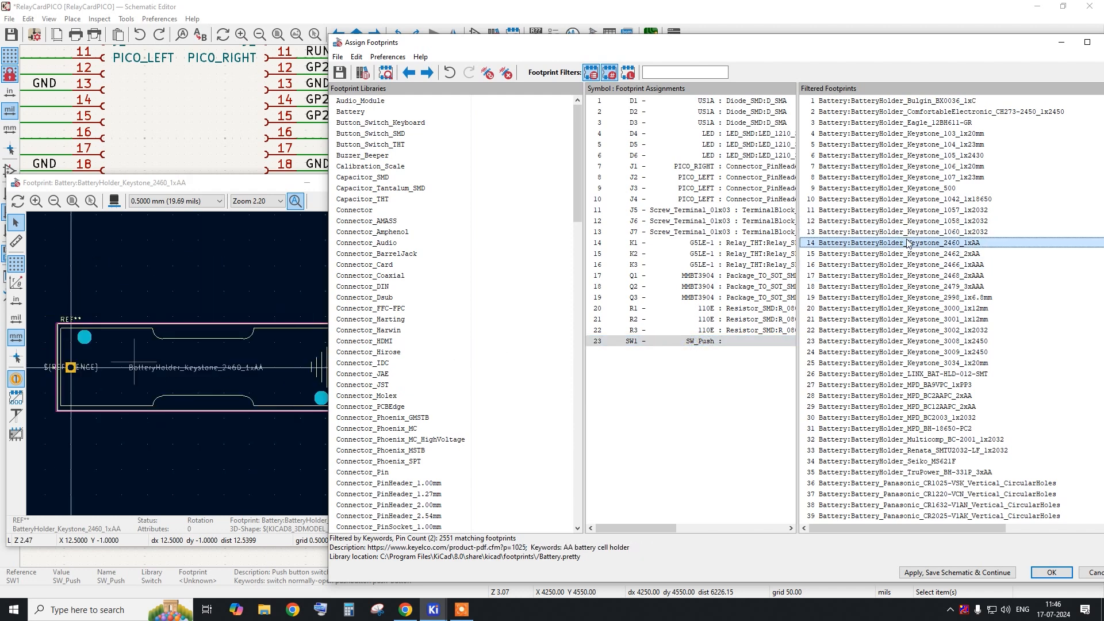
key(Down)
key(Down)
key(Down)
key(Down)
key(Down)
key(Down)
key(Down)
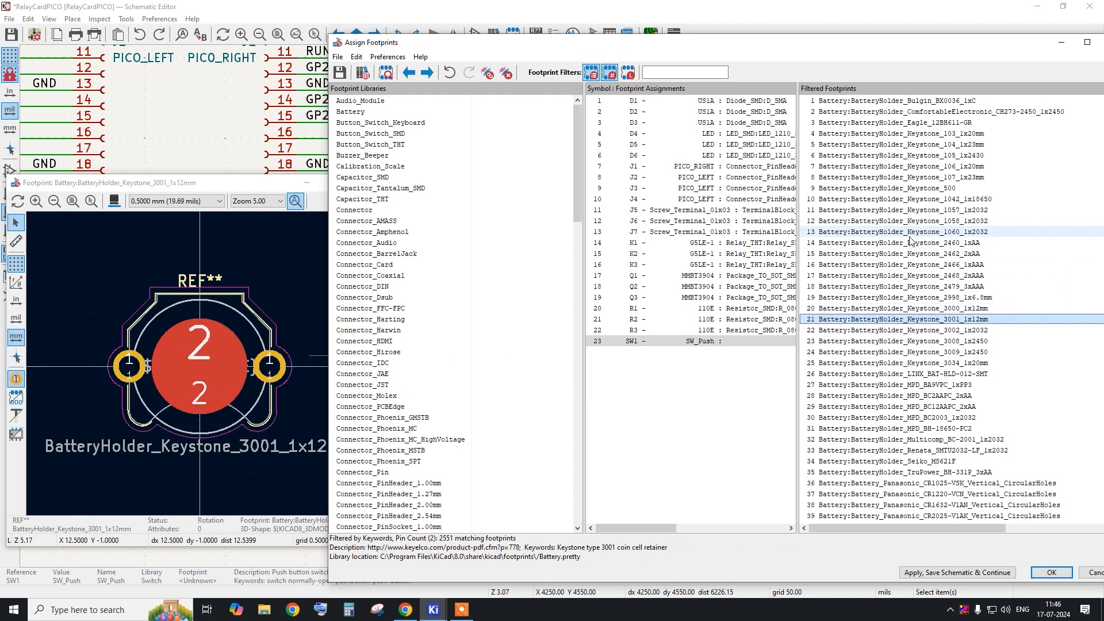
key(Down)
key(Down)
key(Down)
key(Down)
key(Down)
key(Down)
key(Down)
key(Down)
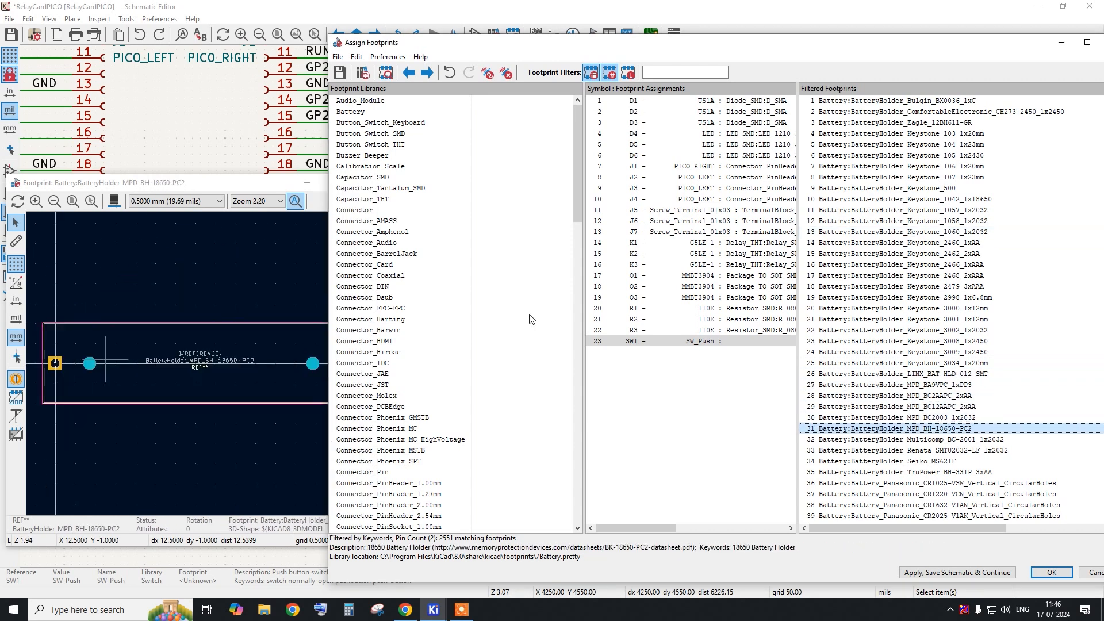
key(Down)
key(Down)
key(Down)
key(Down)
key(Down)
key(Down)
key(Down)
key(Down)
key(Down)
key(Down)
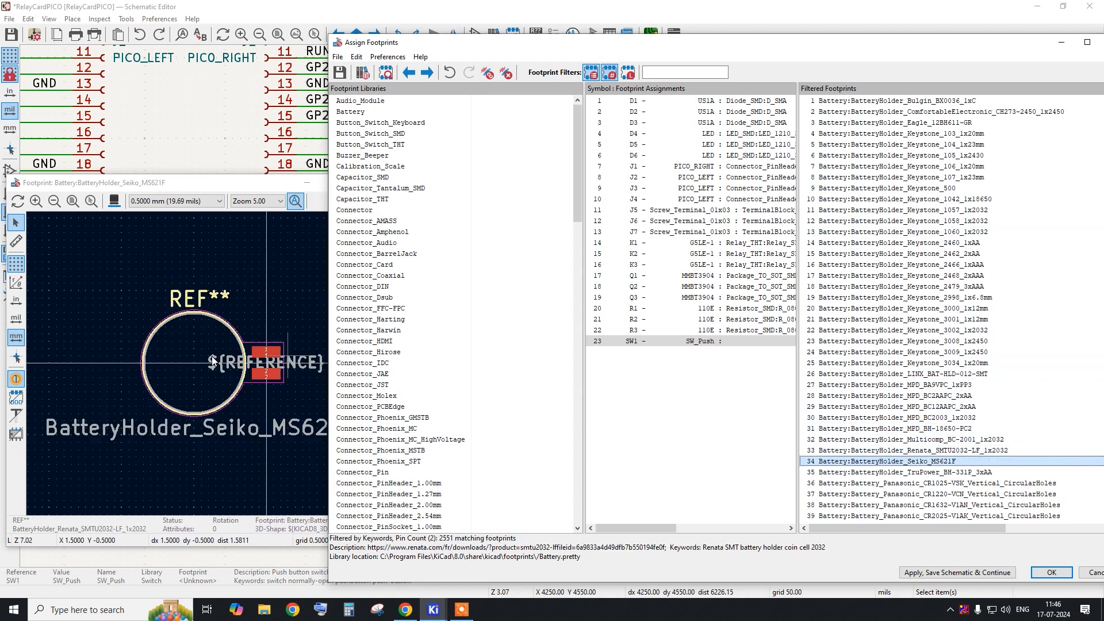
key(Down)
key(Down)
key(Down)
key(Down)
key(Down)
key(Down)
key(Down)
key(Down)
key(Down)
key(Down)
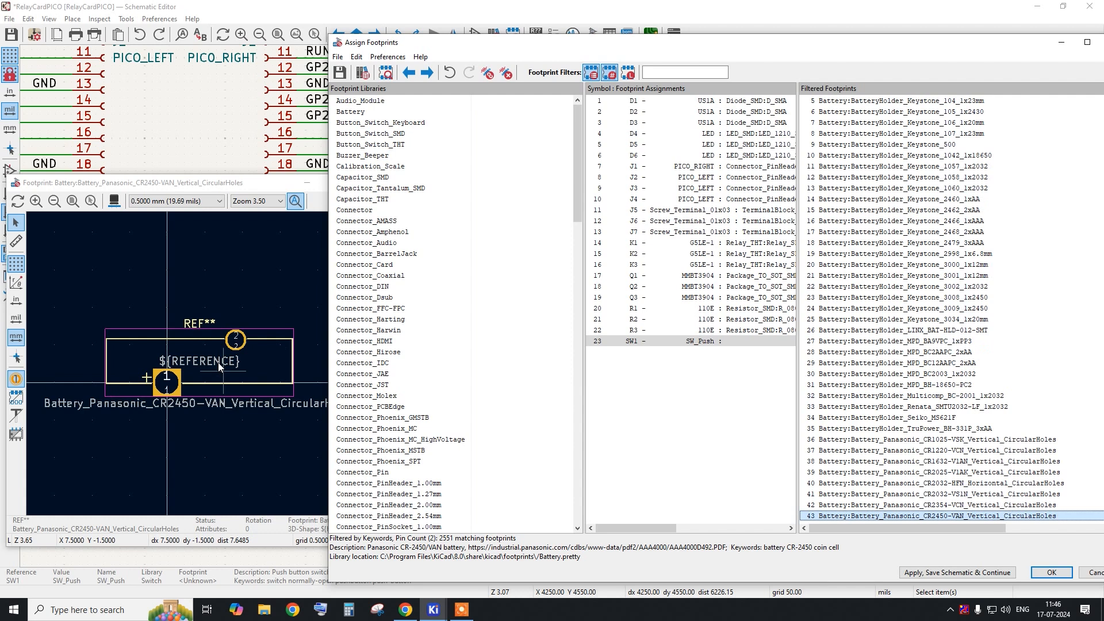
Look through the previews of the Cherry MX and Matias keyboard switch footprints for SW1, up to SW_Matias_2.00u.
key(Down)
key(Down)
key(Down)
key(Down)
key(Down)
key(Down)
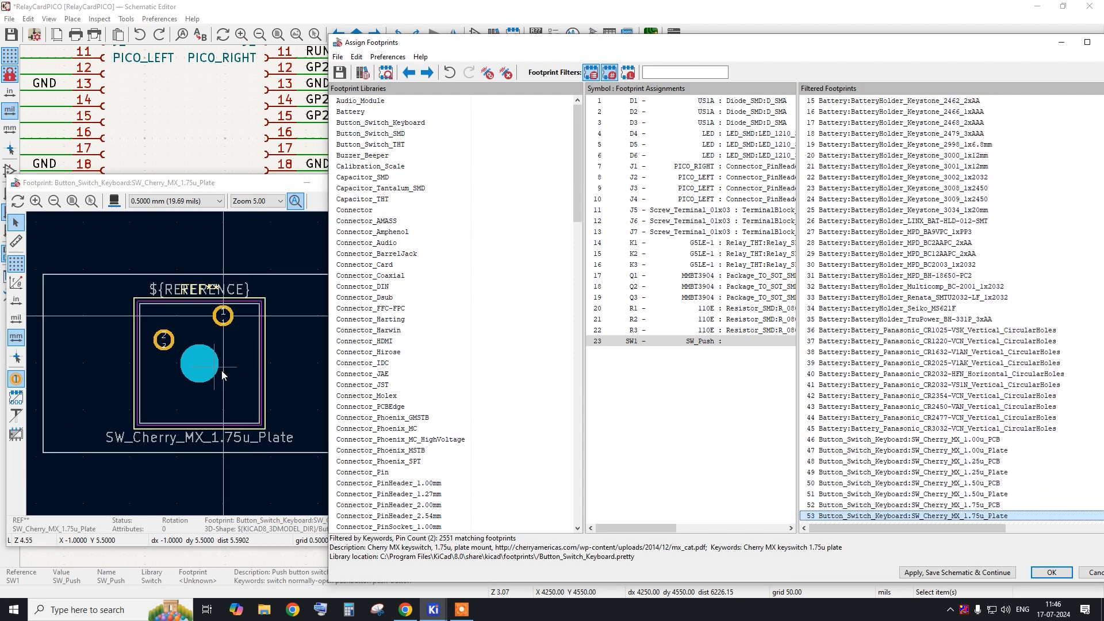
key(Down)
key(Down)
key(Down)
key(Down)
key(Down)
key(Down)
key(Down)
key(Down)
key(Down)
key(Down)
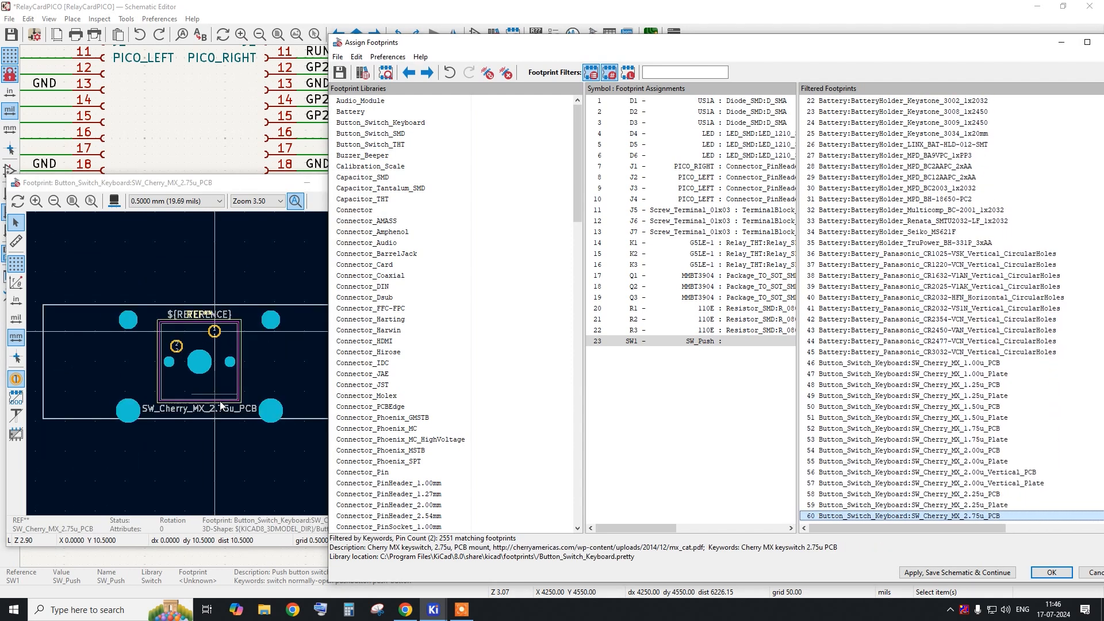
key(Down)
key(Down)
key(Down)
key(Down)
key(Down)
key(Down)
key(Down)
key(Down)
key(Down)
key(Down)
key(Down)
key(Down)
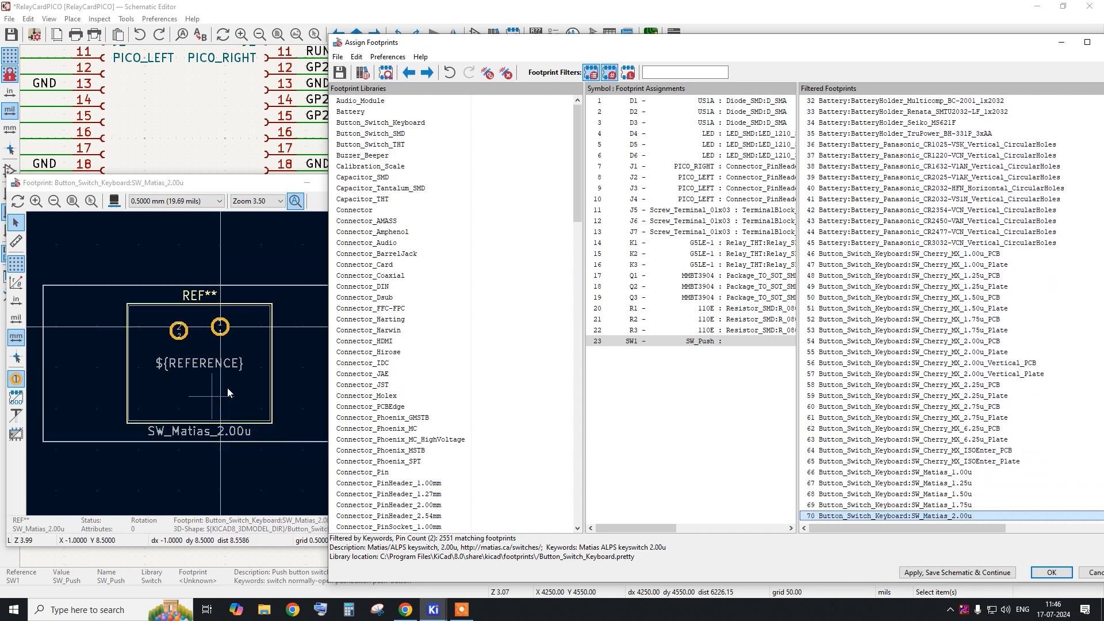
Examine the SMD DIP slide switch previews and continue to the SW_Push_1P1T_NO_CK_KSC6xxJ footprint.
key(Down)
key(Down)
key(Down)
key(Down)
key(Down)
key(Down)
key(Down)
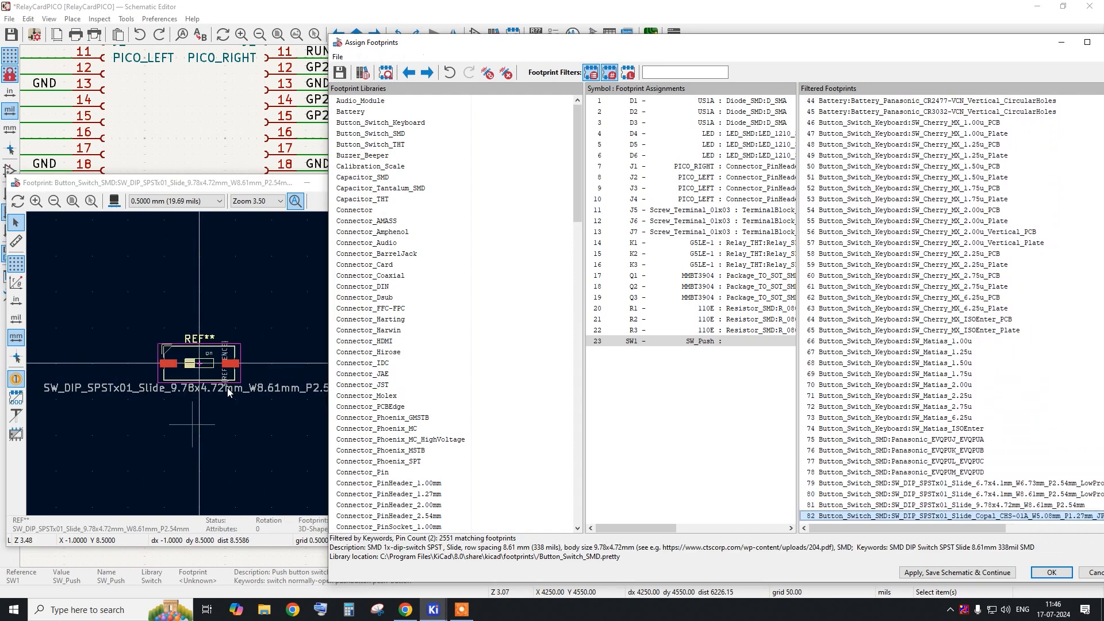
key(Up)
key(Up)
key(Down)
click(232, 393)
key(Down)
key(Down)
key(Down)
key(Down)
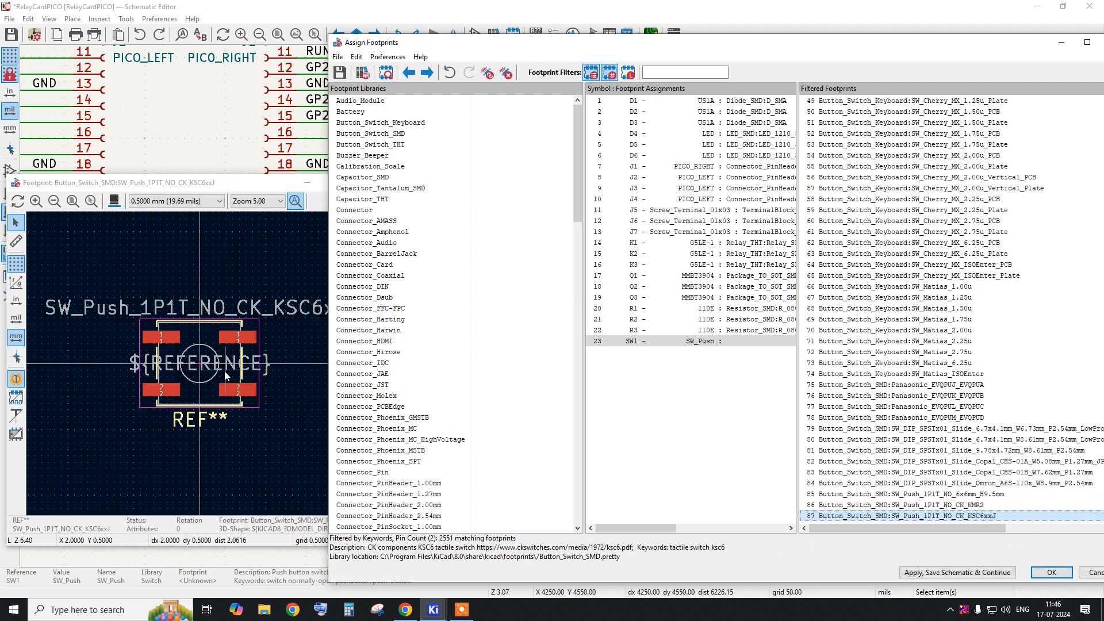
Compare the previews of the SMD push button and SPST switch footprints down to SW_SPST_SKQG_WithStem.
key(Down)
key(Down)
key(Down)
key(Down)
key(Down)
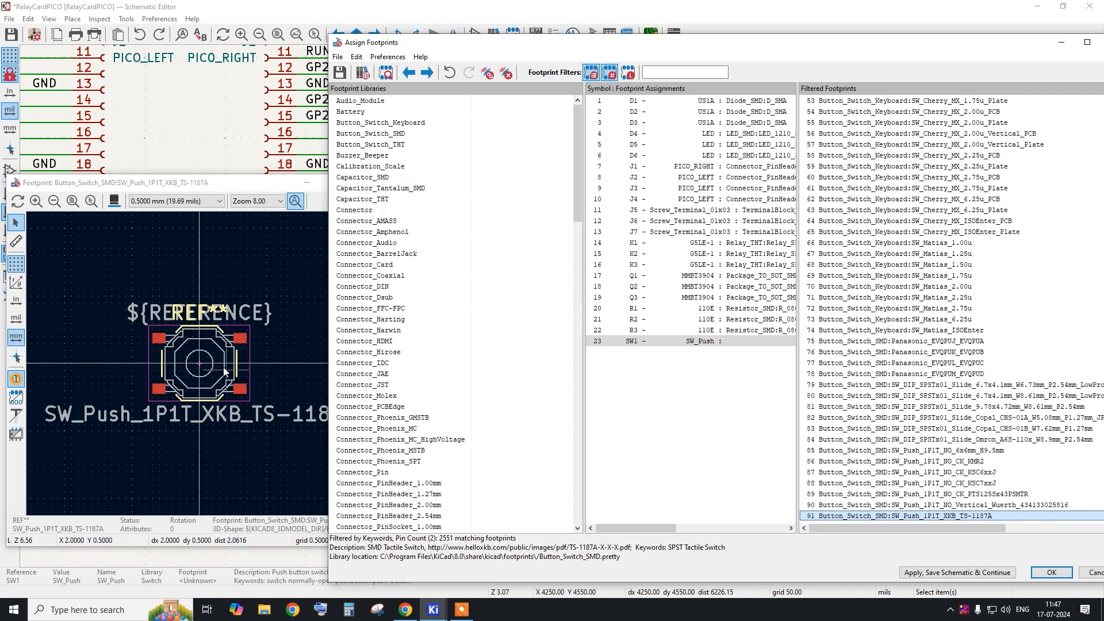
key(Down)
key(Down)
key(Down)
key(Down)
key(Down)
key(Down)
key(Down)
key(Down)
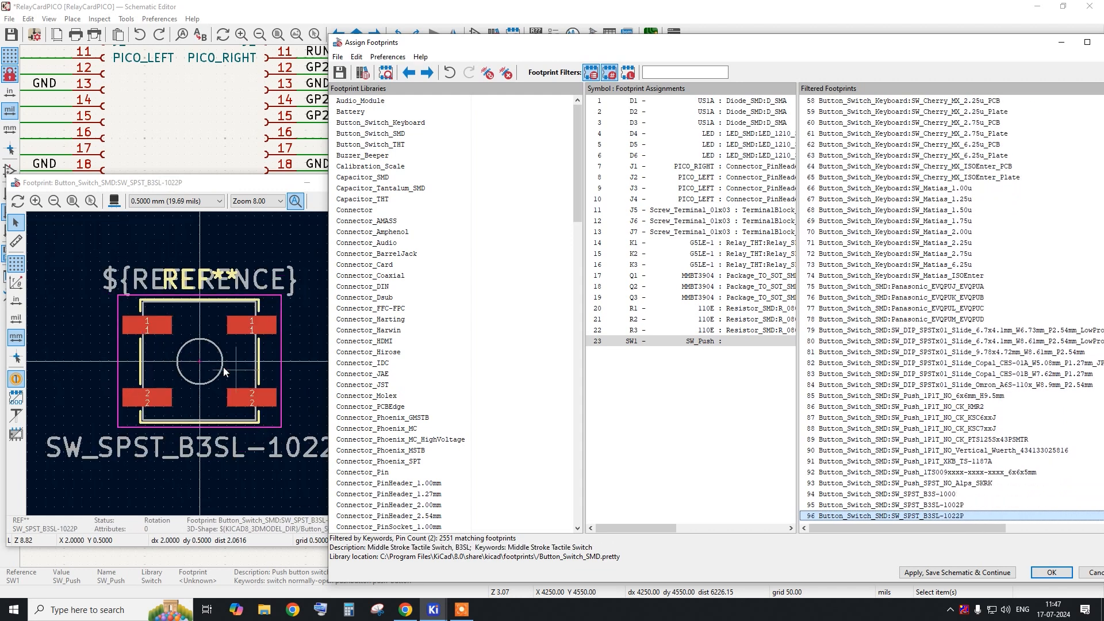
key(Down)
key(Down)
key(Down)
key(Down)
key(Down)
key(Down)
key(Down)
key(Down)
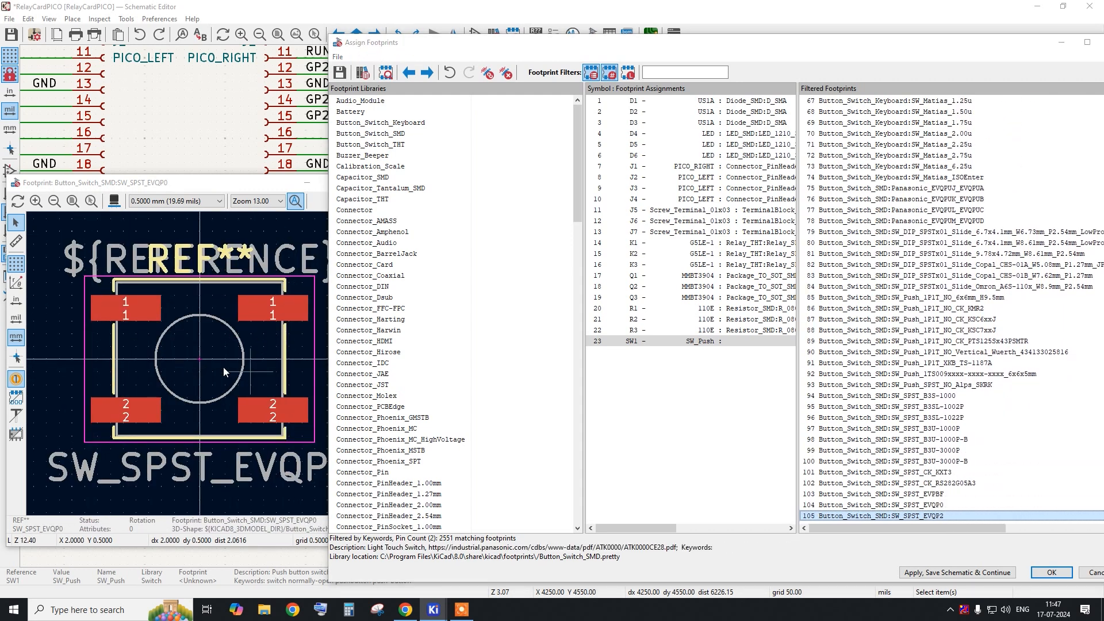
key(Down)
key(Down)
key(Down)
key(Down)
key(Down)
key(Down)
key(Down)
key(Down)
key(Down)
key(Down)
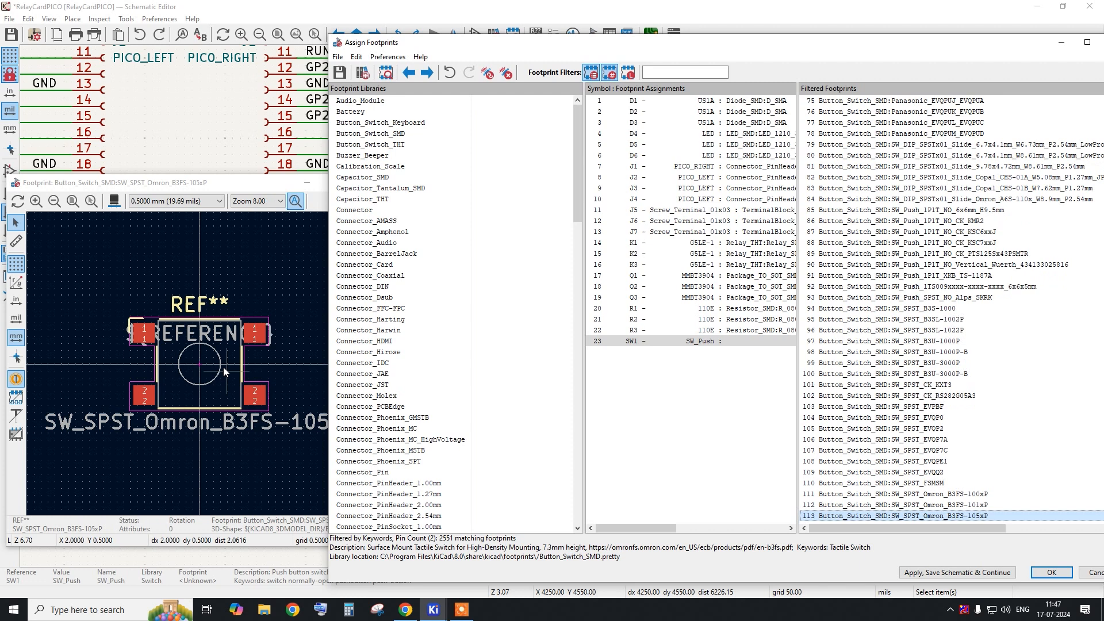
key(Down)
key(Down)
key(Down)
key(Down)
key(Down)
key(Down)
key(Down)
key(Down)
key(Down)
key(Down)
key(Down)
key(Down)
key(Down)
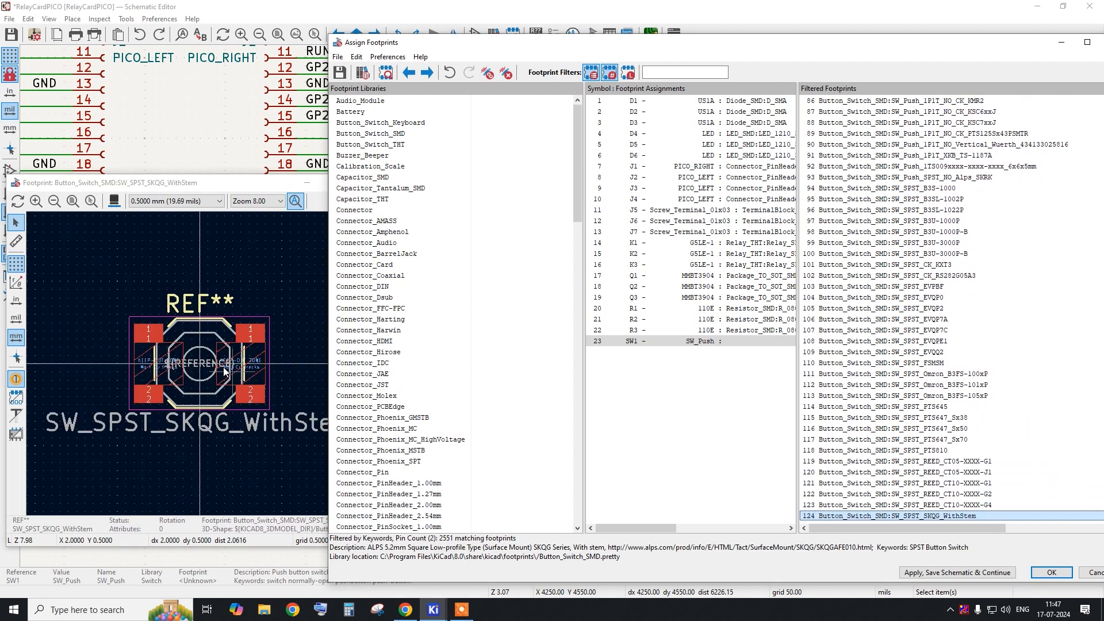
Compare the through-hole push button previews for SW1, from SW_MEC_5GTH9 to SW_PUSH_6mm_H5mm.
key(Down)
key(Down)
key(Down)
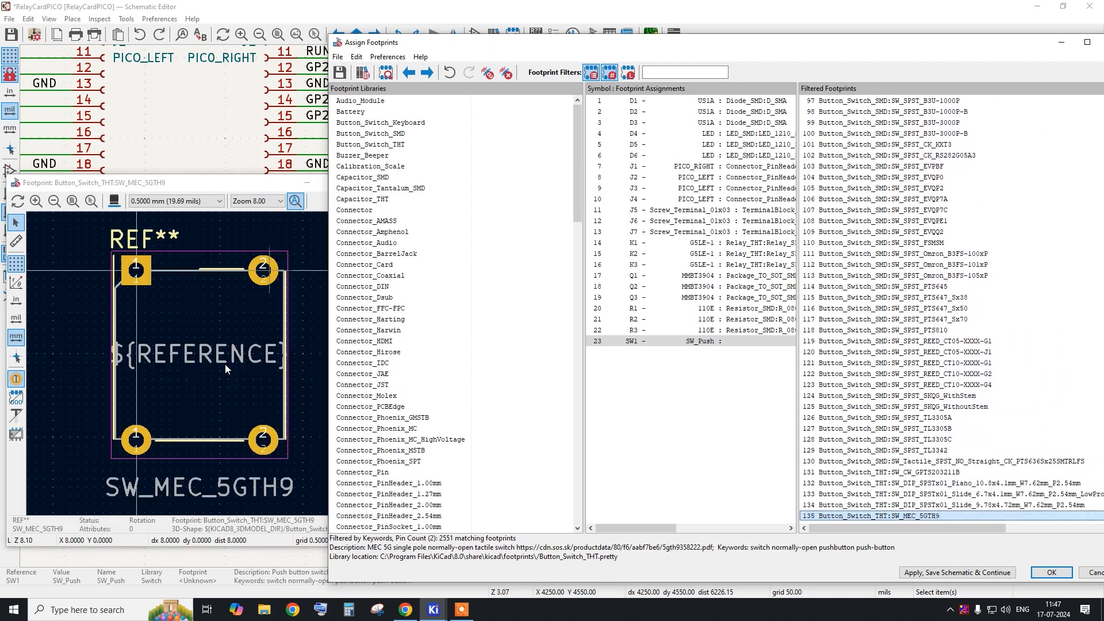
key(Up)
key(Up)
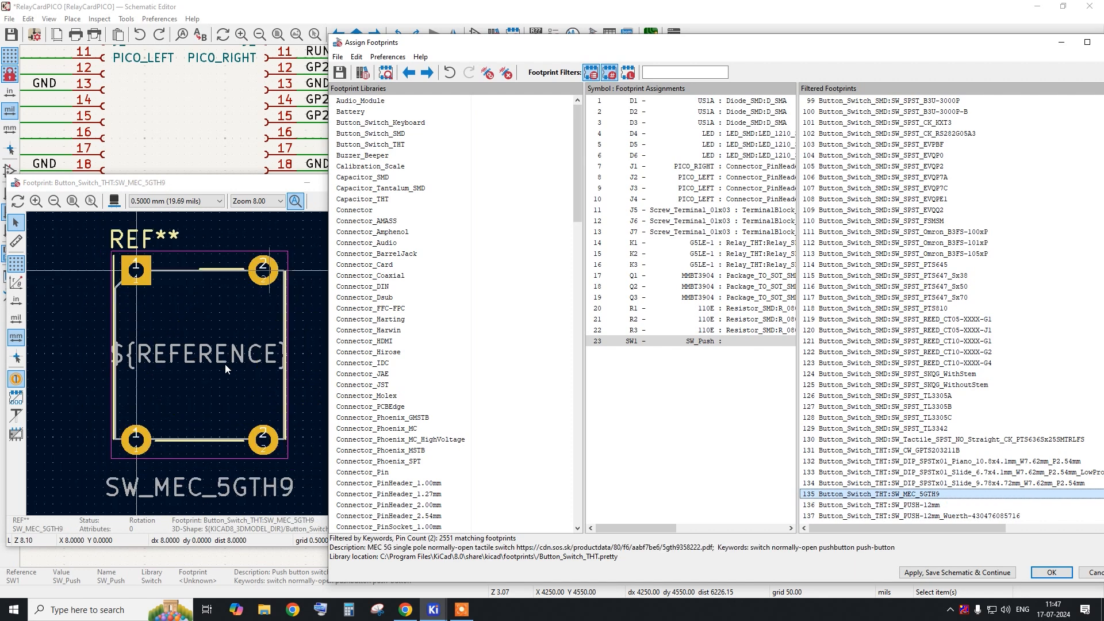
key(Down)
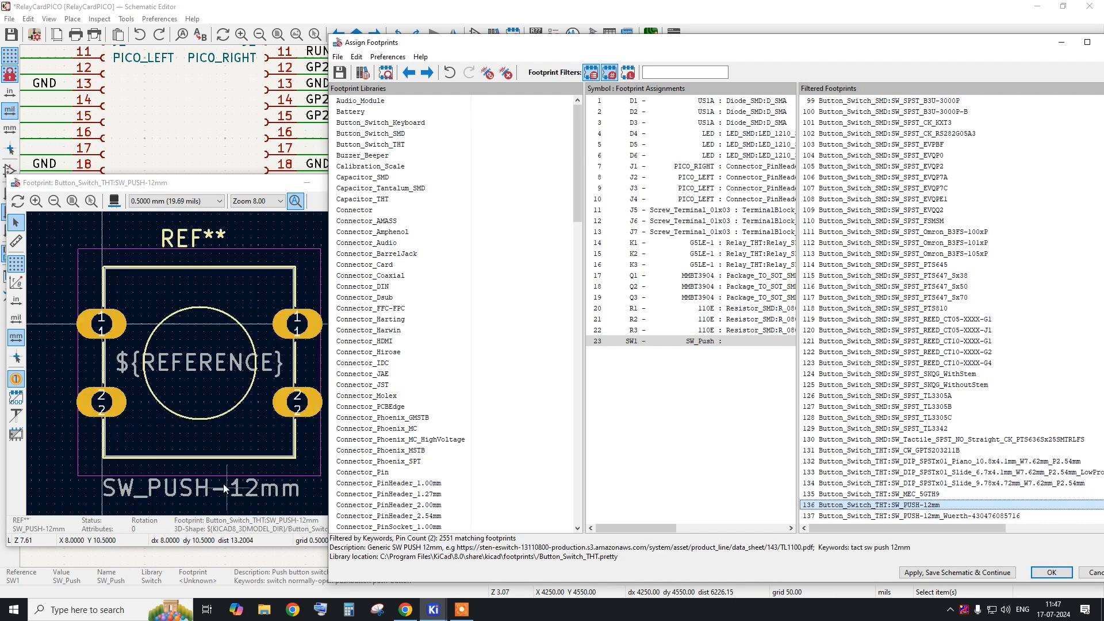
key(Down)
scroll(127, 440, down, 2)
scroll(173, 443, up, 2)
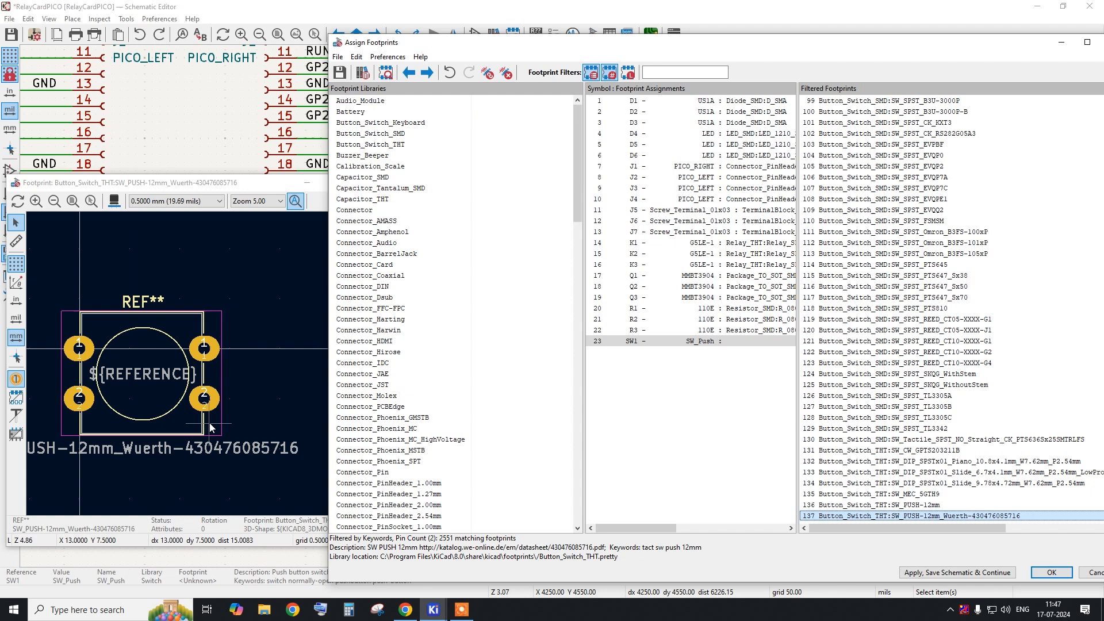
key(Down)
key(Down)
key(Down)
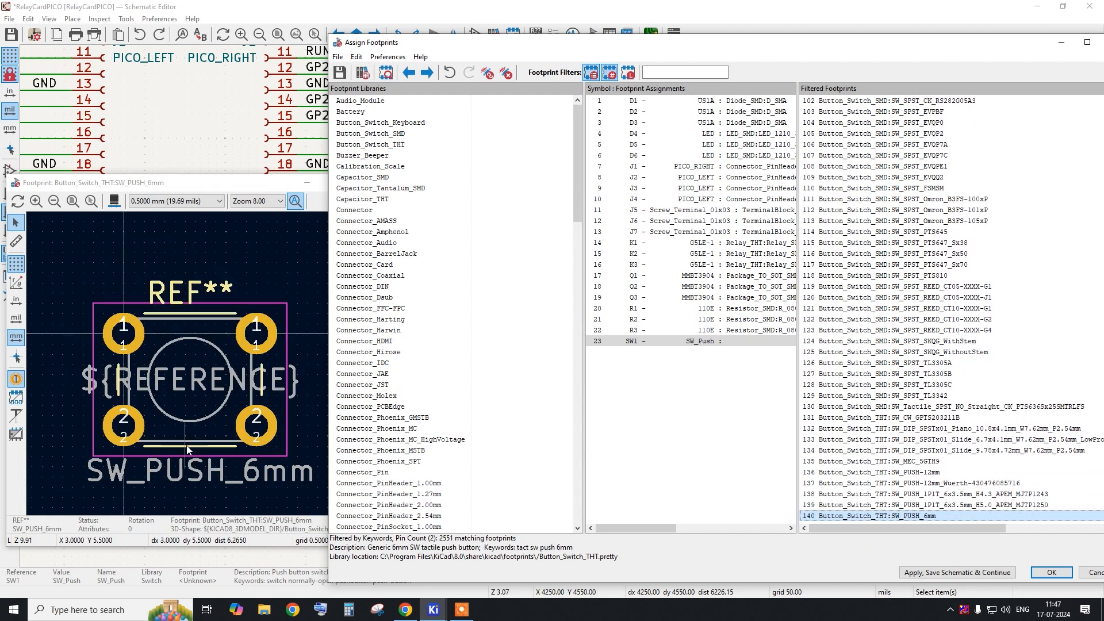
key(Down)
key(Down)
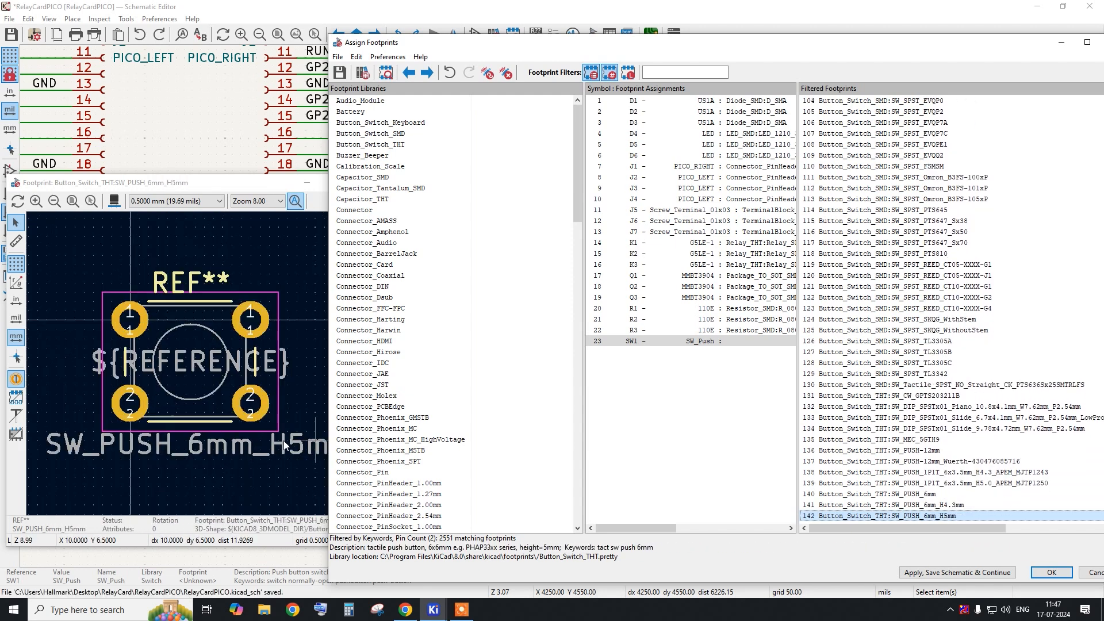
scroll(231, 453, down, 2)
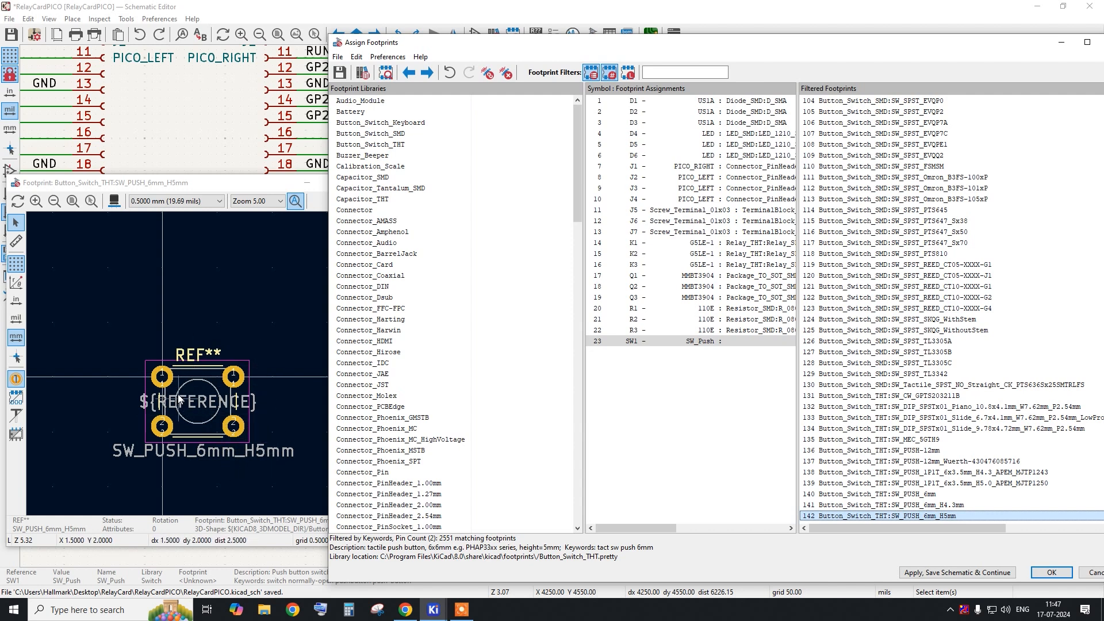
Assign the Button_Switch_THT:SW_PUSH_6mm_H5mm footprint to SW1, close its preview and accept all footprint assignments.
double_click(920, 515)
click(268, 185)
click(360, 183)
double_click(628, 42)
drag(552, 359, 433, 58)
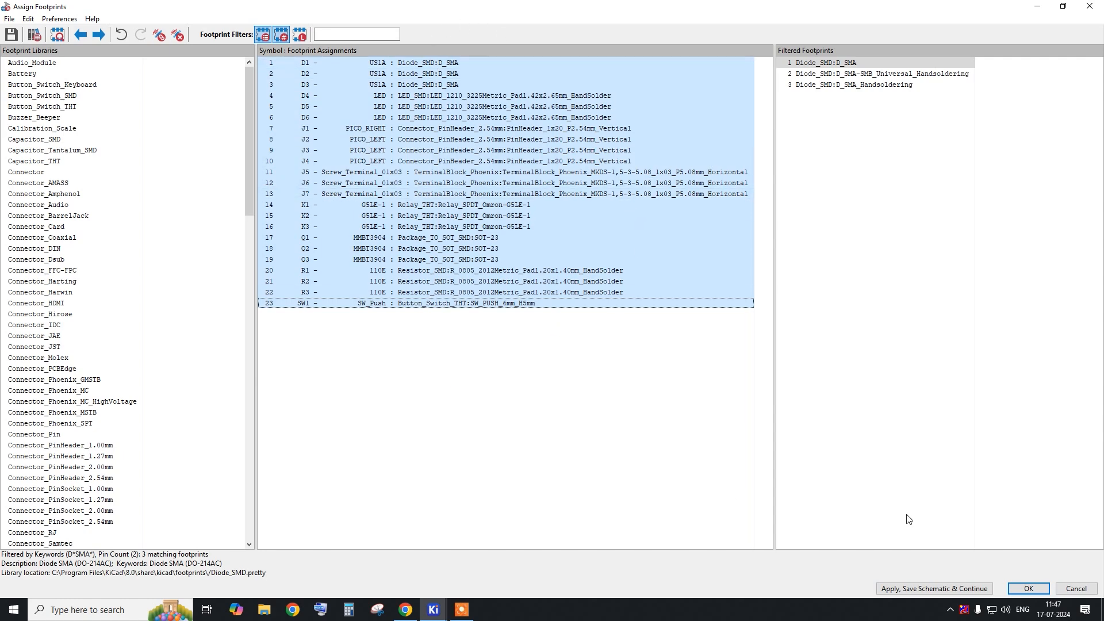
click(1019, 590)
scroll(651, 137, down, 5)
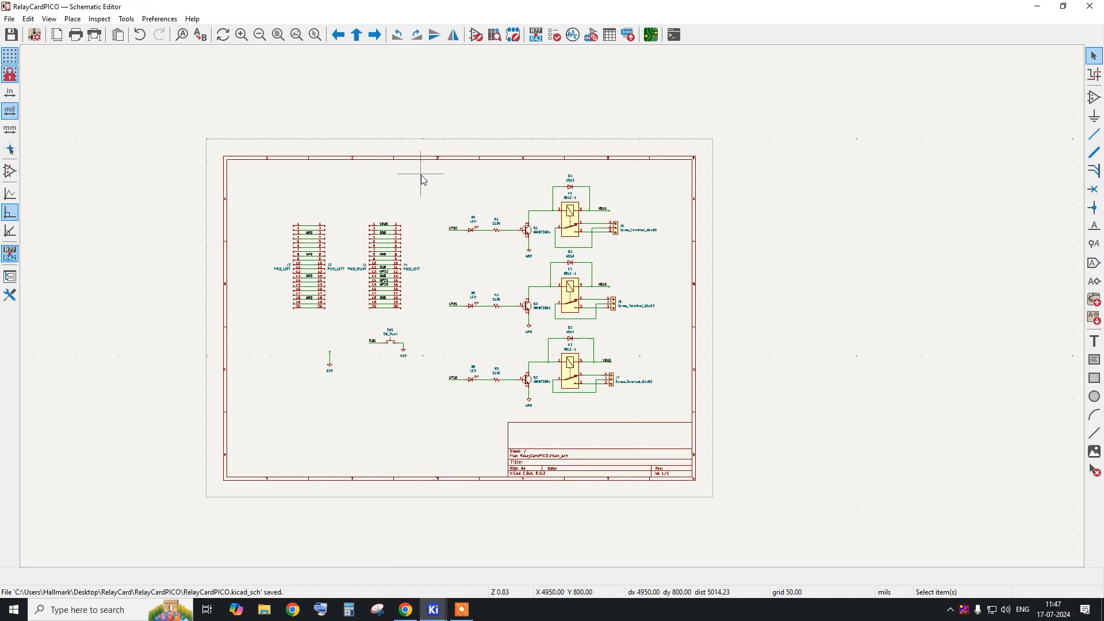
scroll(352, 152, up, 1)
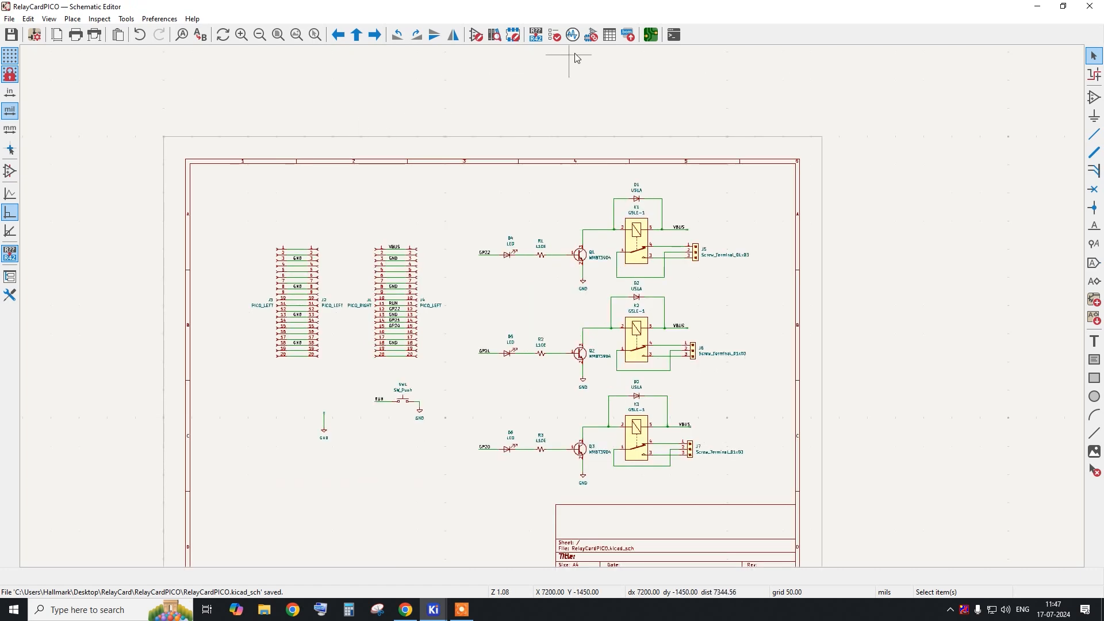
click(651, 35)
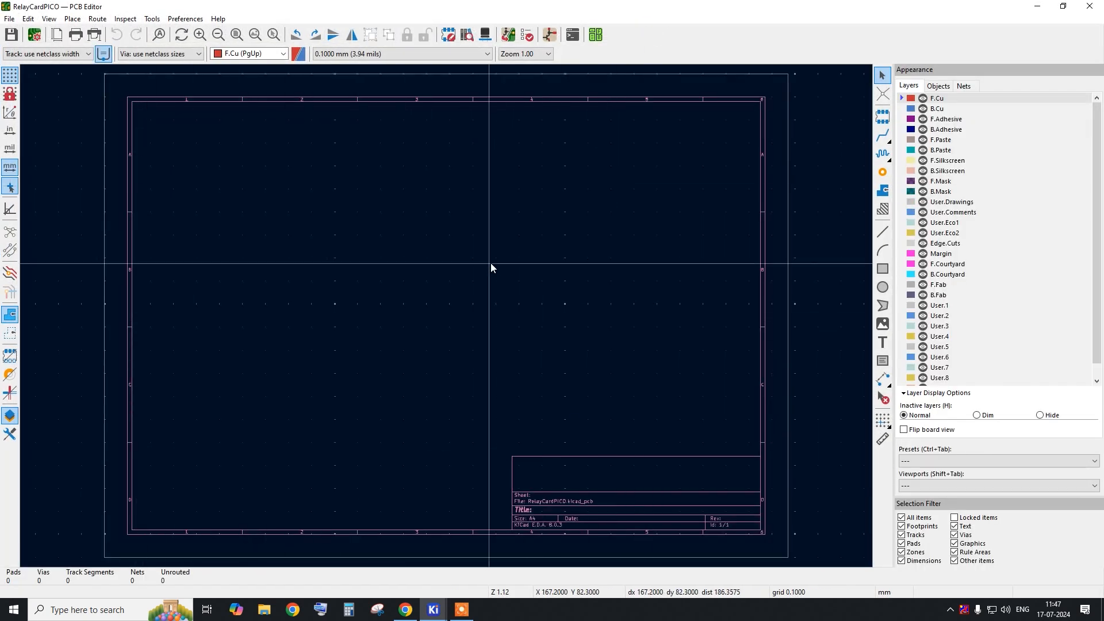
click(1089, 6)
click(1090, 6)
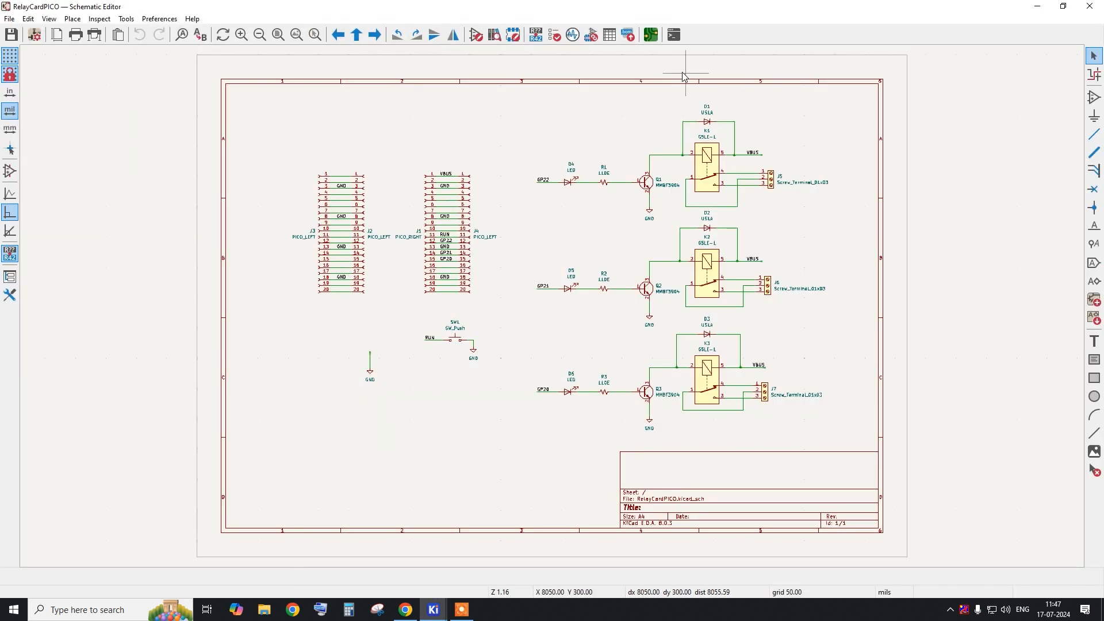
click(652, 35)
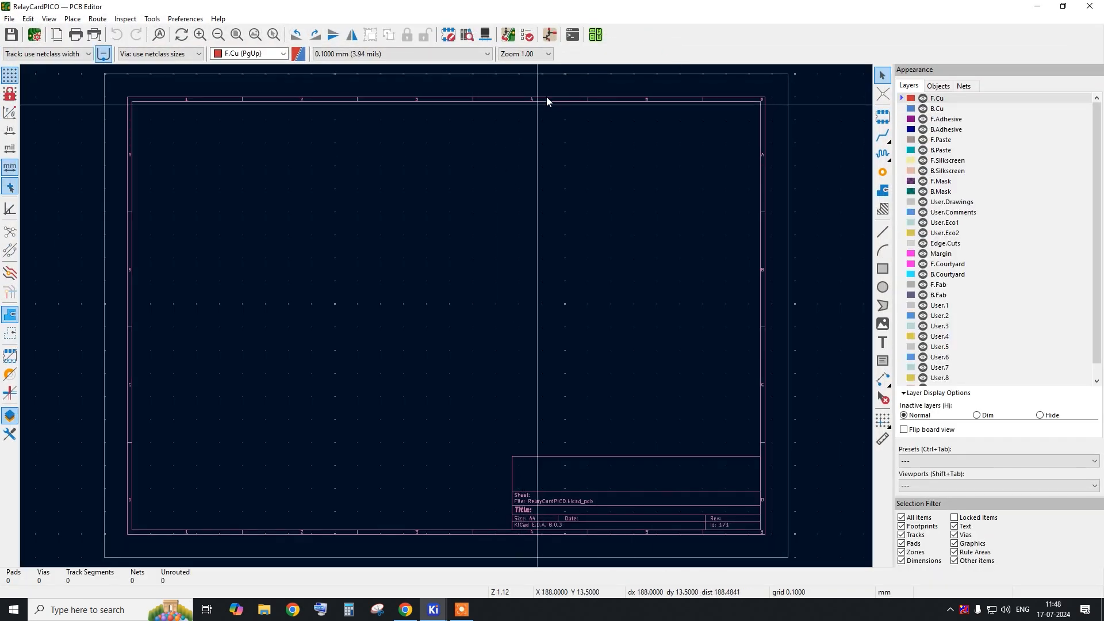
click(550, 35)
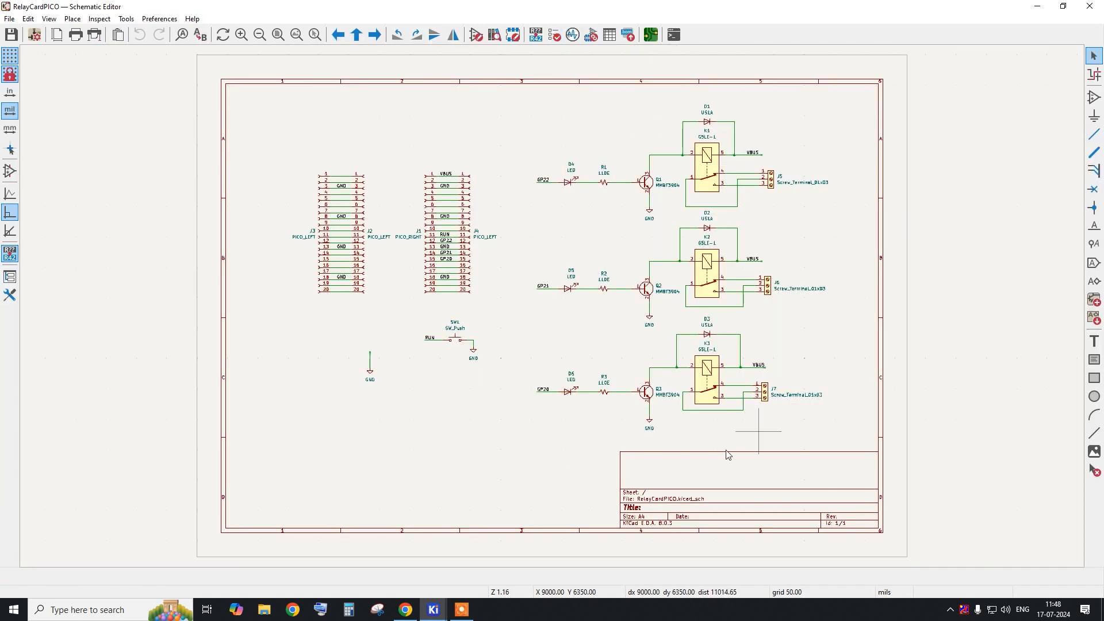
Update the PCB from the schematic and place the imported footprints in the upper-right area of the drawing sheet.
click(651, 35)
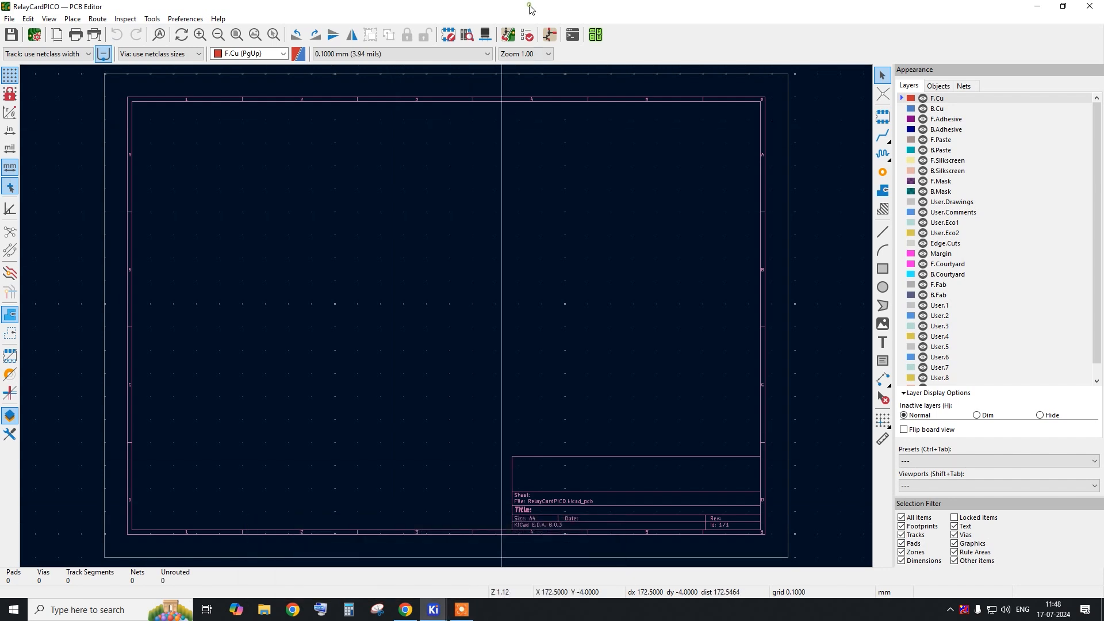
click(507, 35)
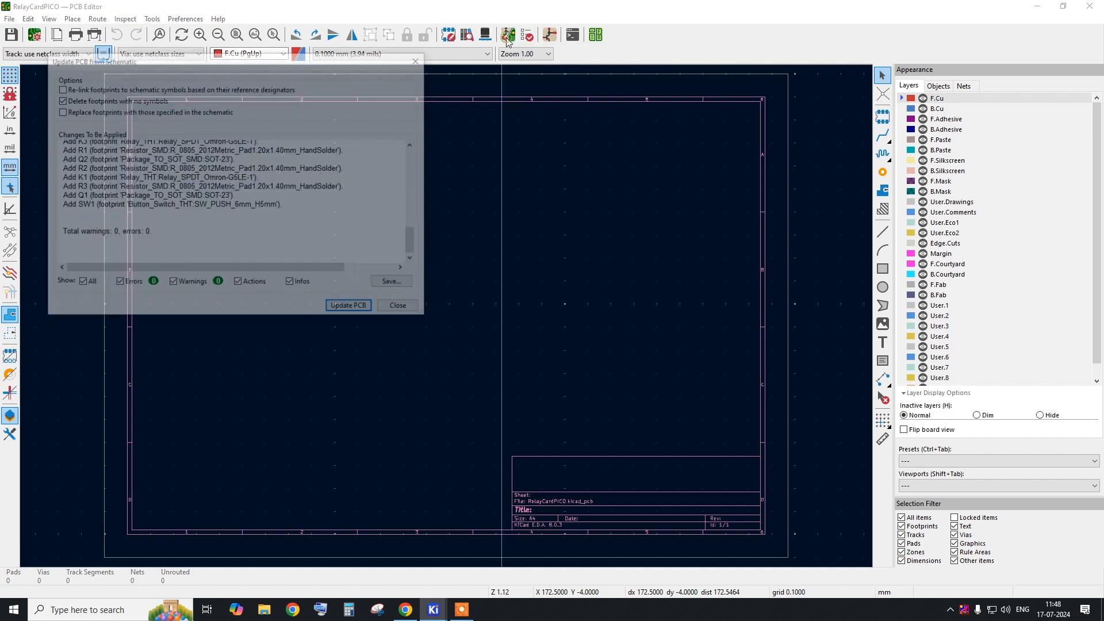
drag(251, 64, 454, 144)
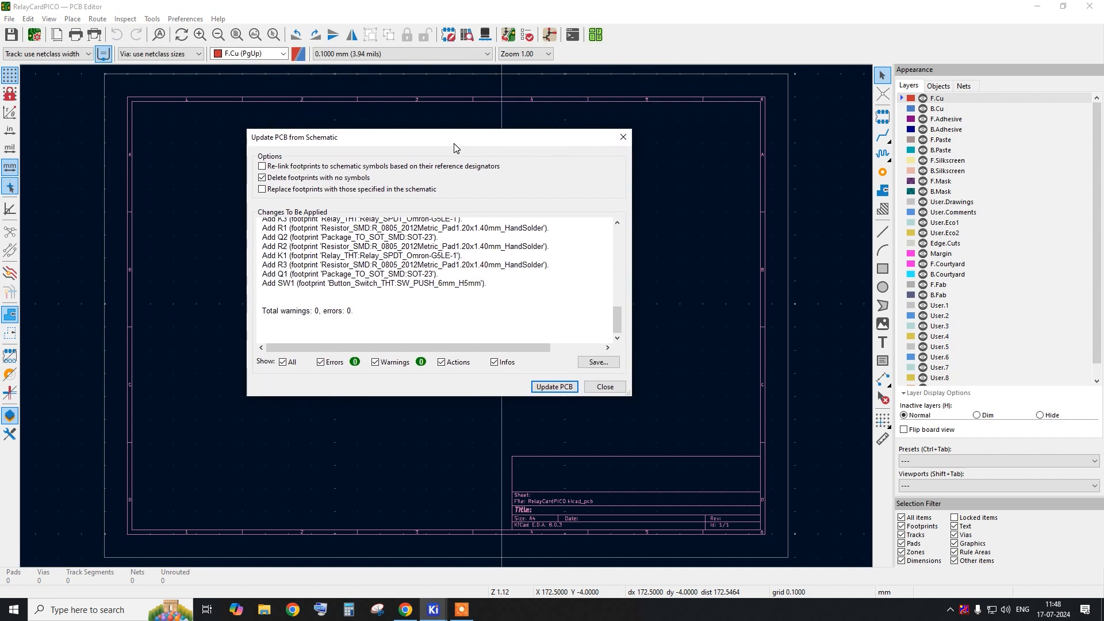
click(548, 386)
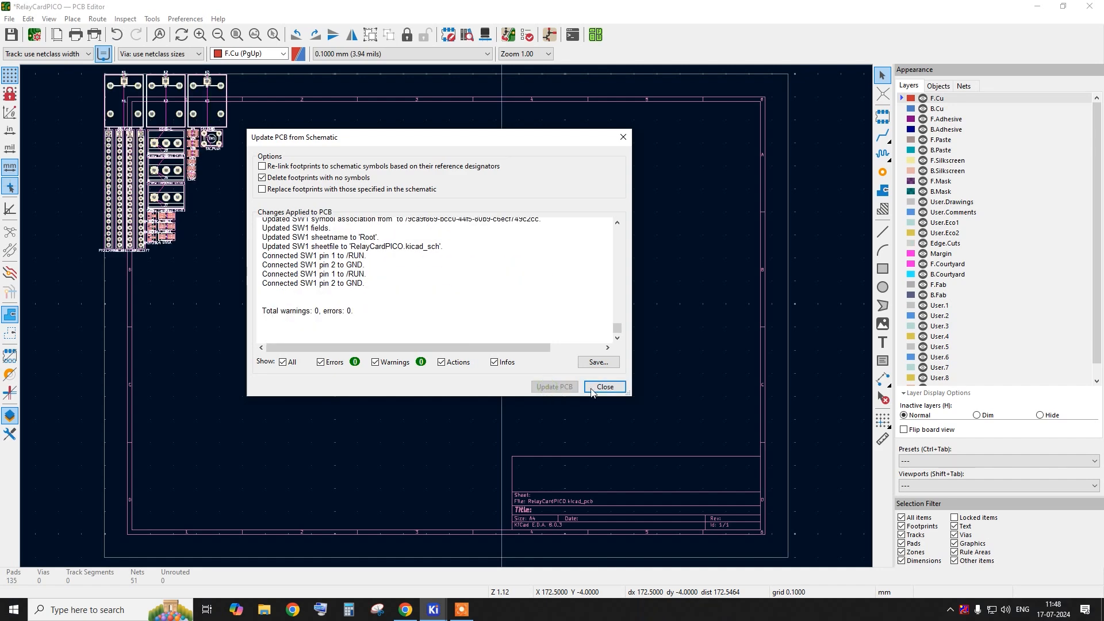
click(605, 386)
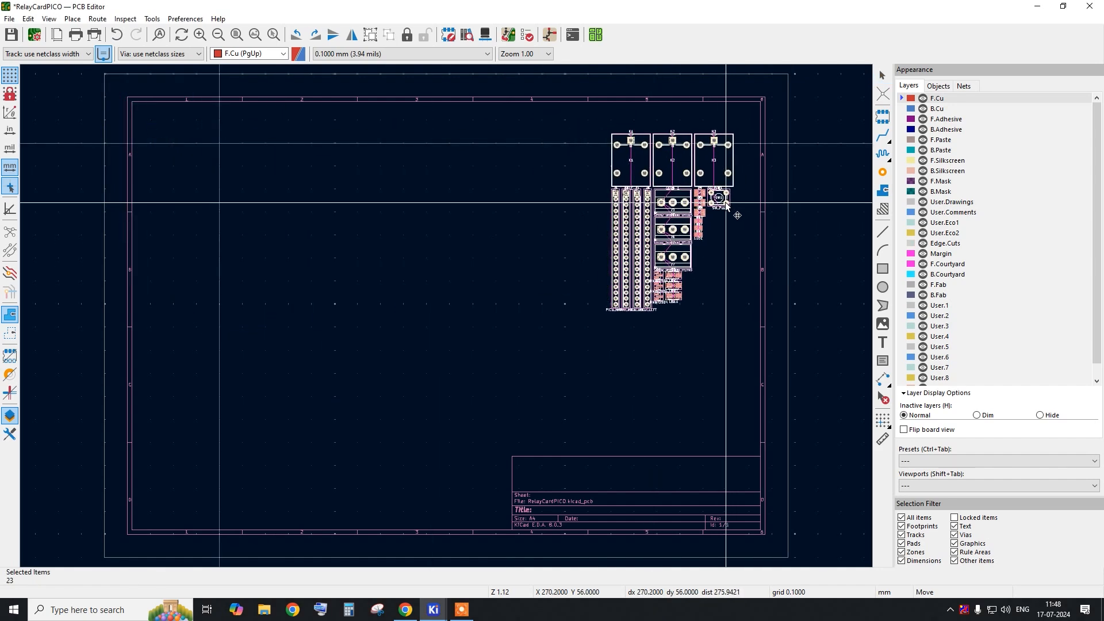
click(716, 193)
scroll(714, 79, up, 3)
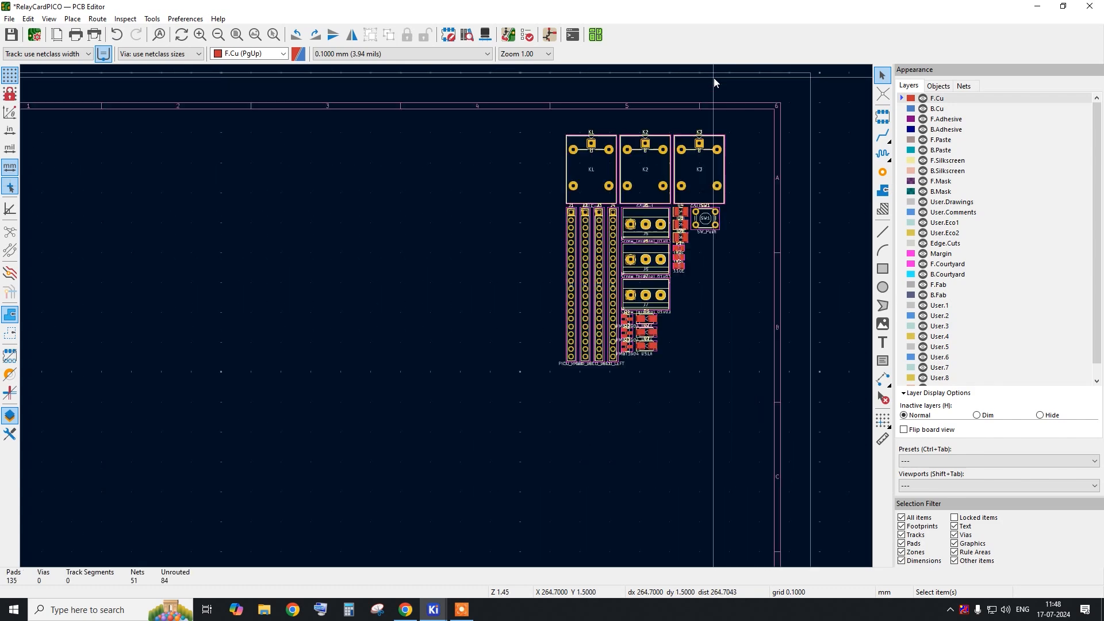
scroll(533, 129, down, 2)
scroll(576, 227, up, 1)
drag(435, 97, 713, 406)
click(679, 463)
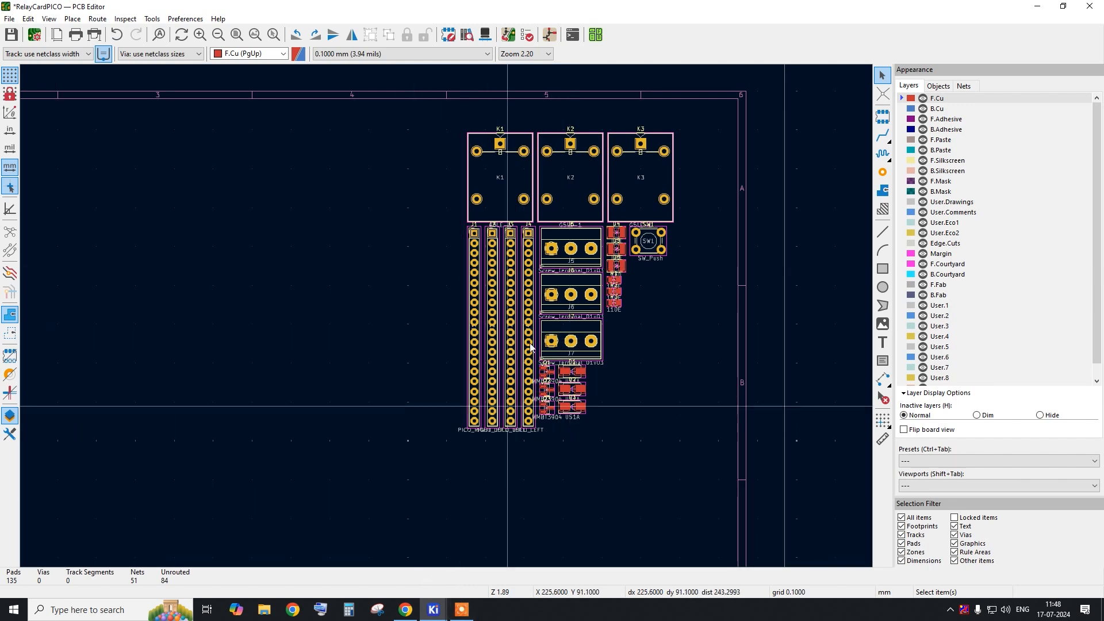
Arrange the PCB editor and the schematic editor side by side, with the Pico connectors in view in the schematic.
drag(588, 8, 1103, 152)
click(215, 222)
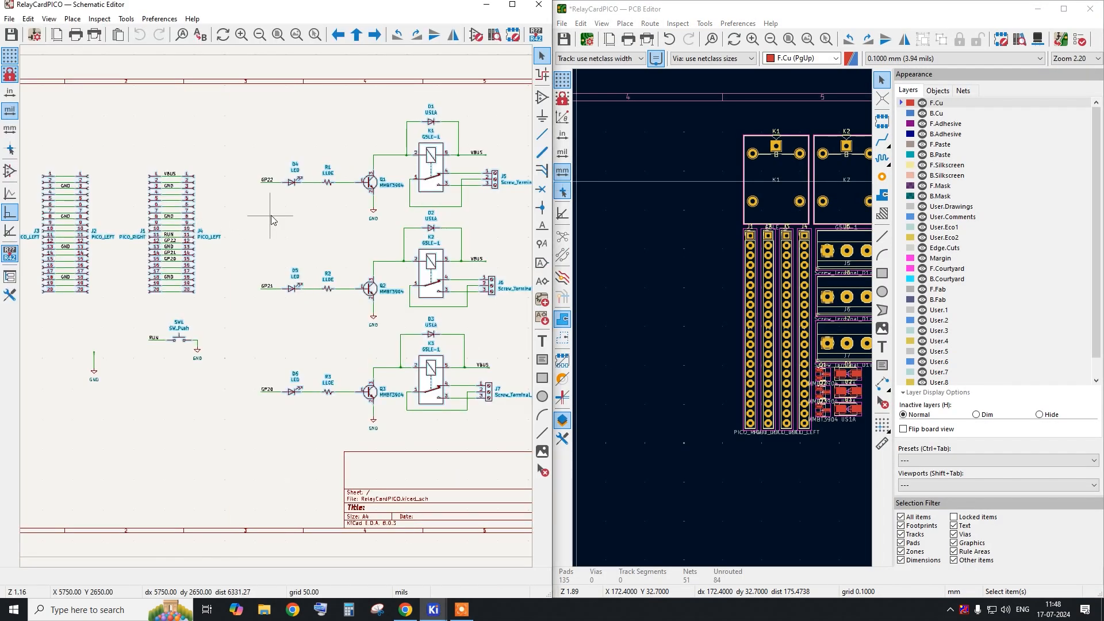
click(324, 229)
scroll(326, 229, down, 3)
scroll(190, 219, up, 5)
Cross-select connectors J2 and J1 in the schematic to identify their footprints on the board.
click(202, 226)
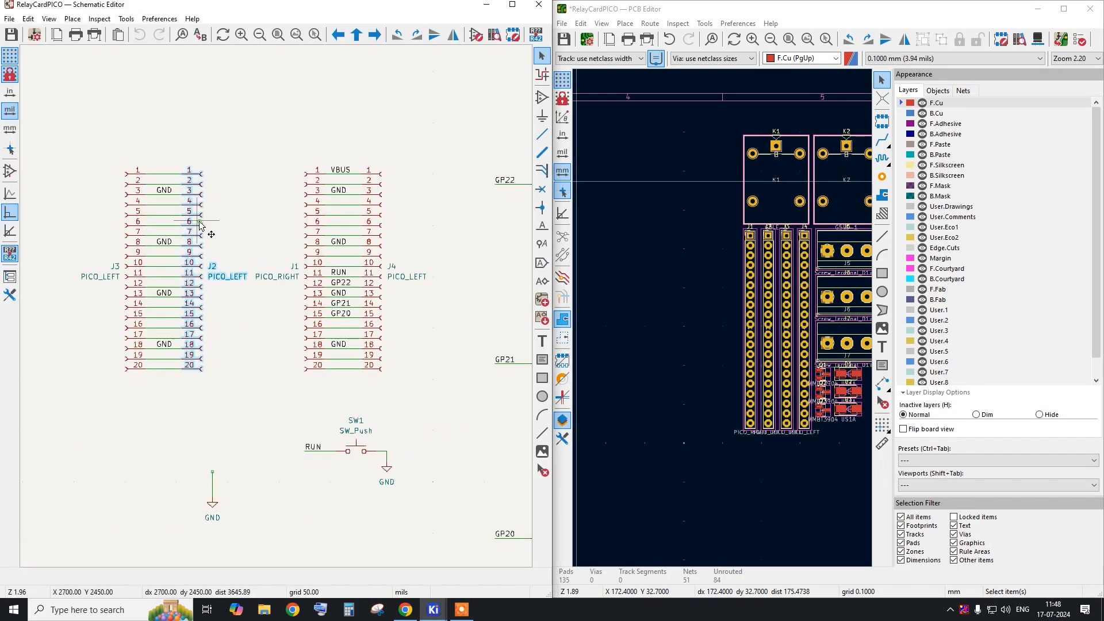
click(304, 227)
click(202, 232)
click(299, 236)
click(204, 235)
click(306, 236)
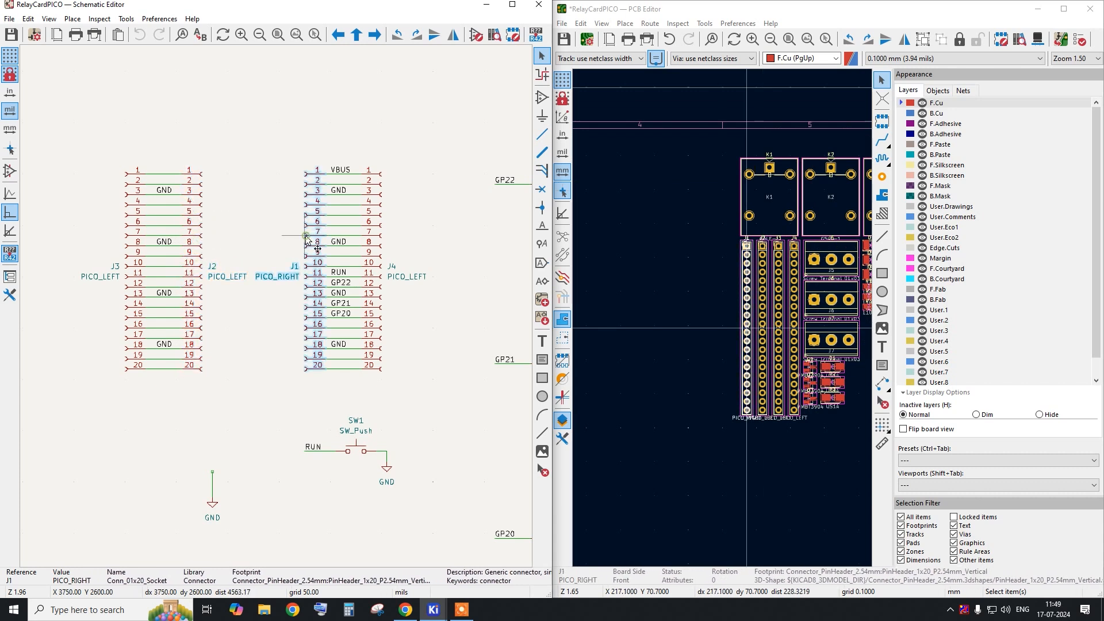
Select J2 in the schematic and move its header footprint to the empty left part of the PCB sheet.
click(197, 236)
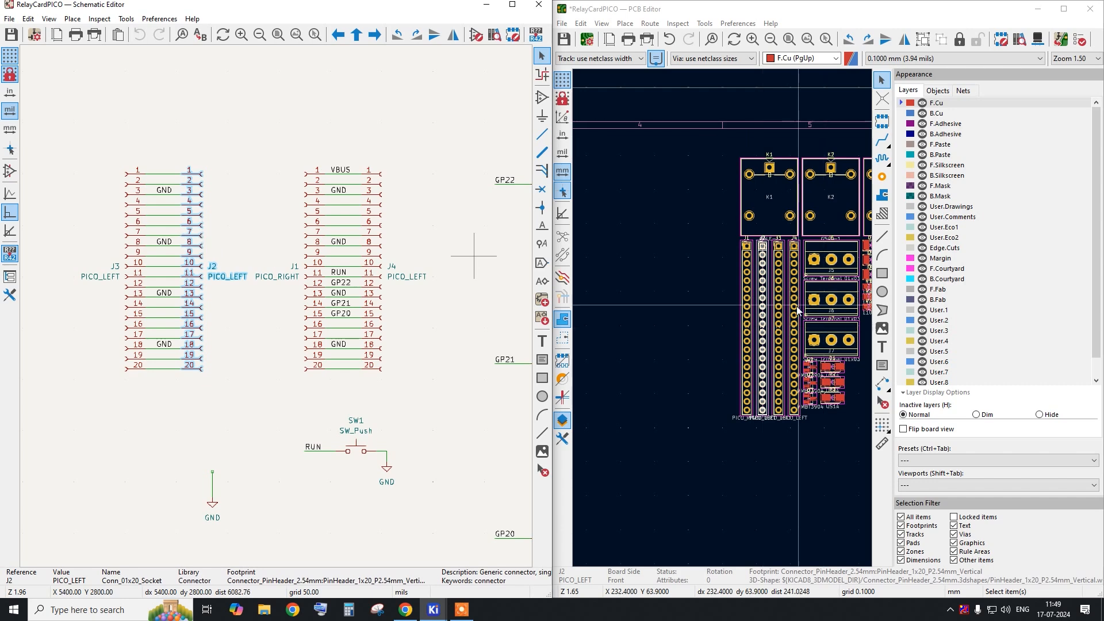
scroll(815, 322, down, 3)
scroll(706, 273, up, 5)
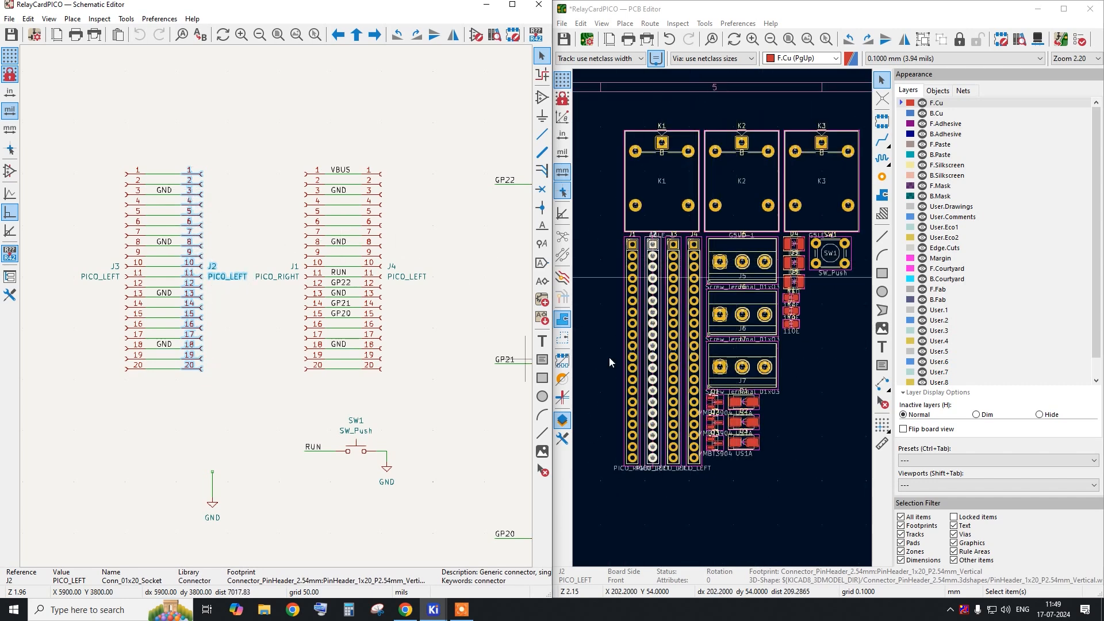
click(660, 350)
key(m)
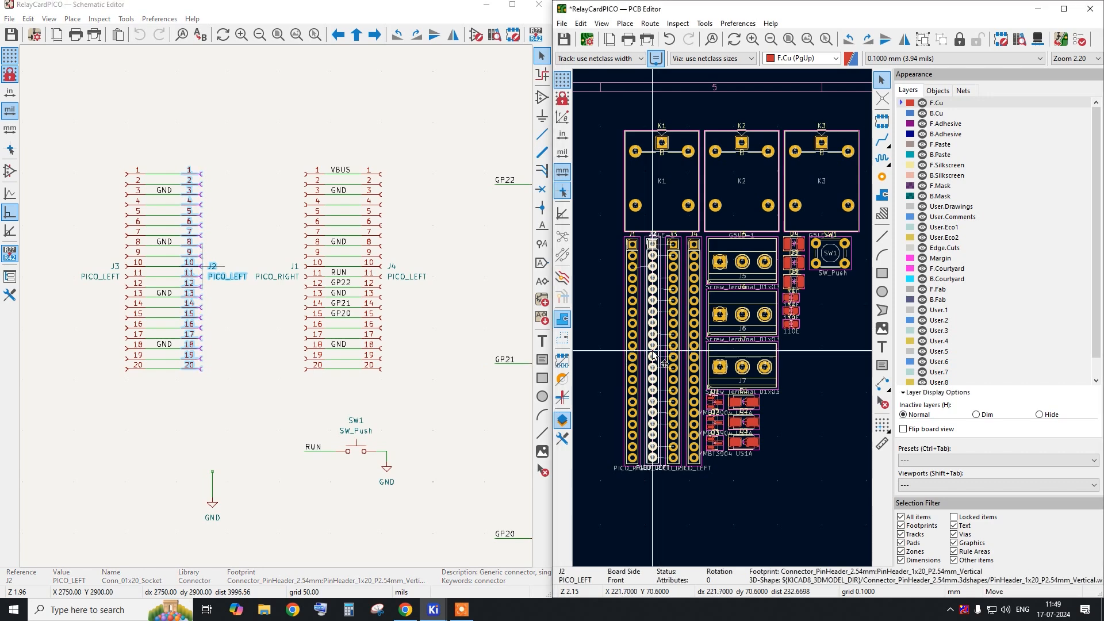
scroll(745, 365, down, 6)
click(643, 378)
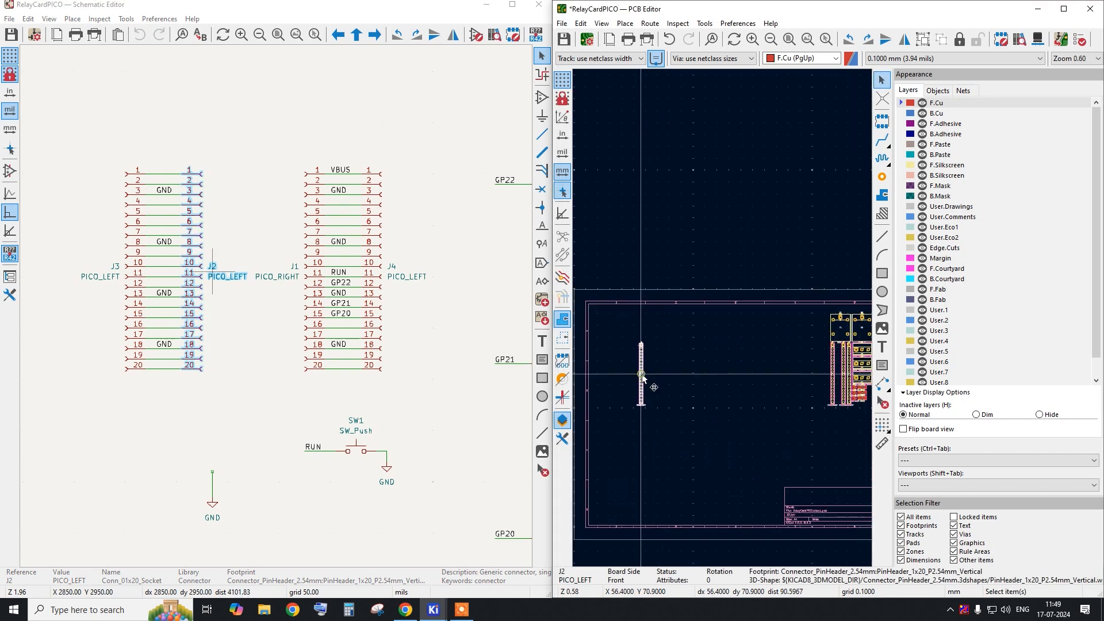
scroll(641, 376, up, 2)
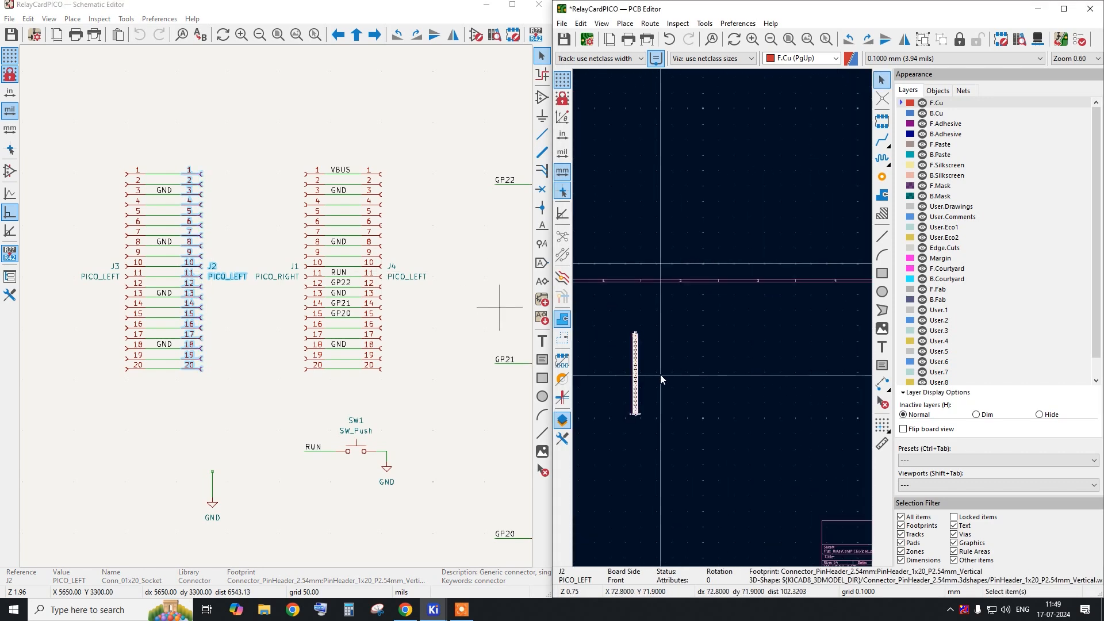
Select J1 in the schematic and move its header footprint to the right of J2 on the board.
click(308, 286)
scroll(721, 323, up, 4)
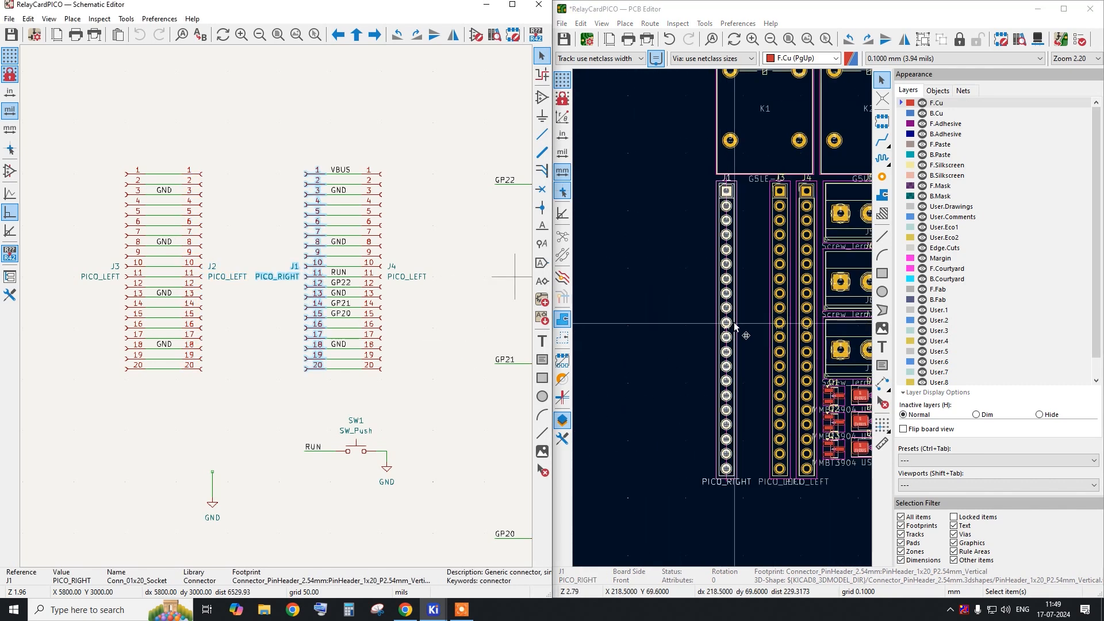
click(731, 323)
key(m)
scroll(800, 348, down, 7)
scroll(802, 354, up, 7)
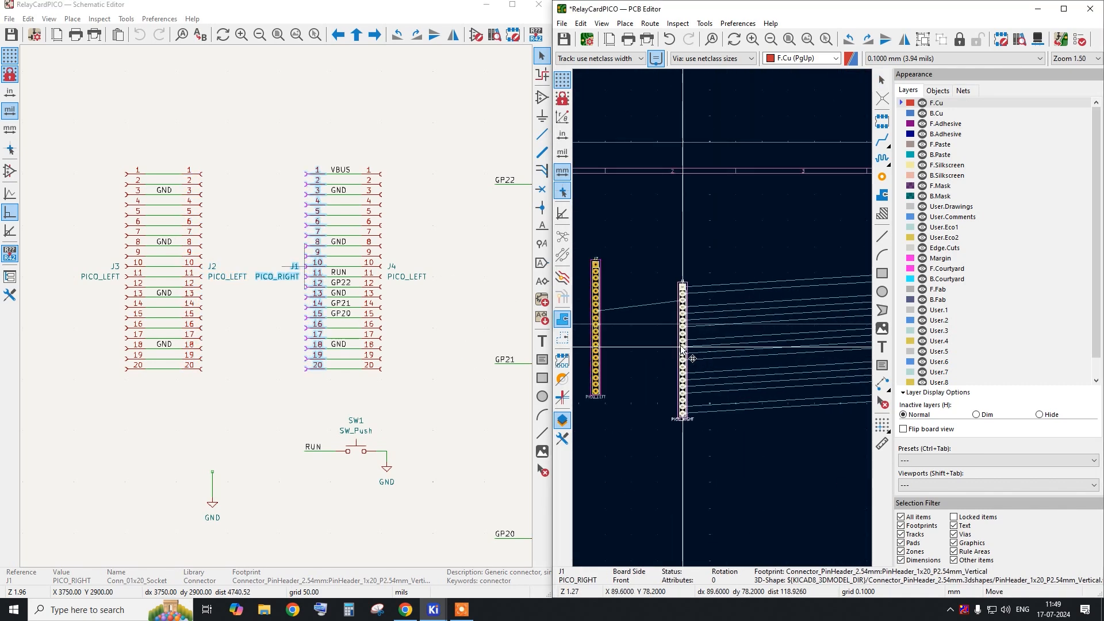
click(637, 326)
Select J3 in the schematic and move its header footprint to the left of J2 on the board.
click(132, 281)
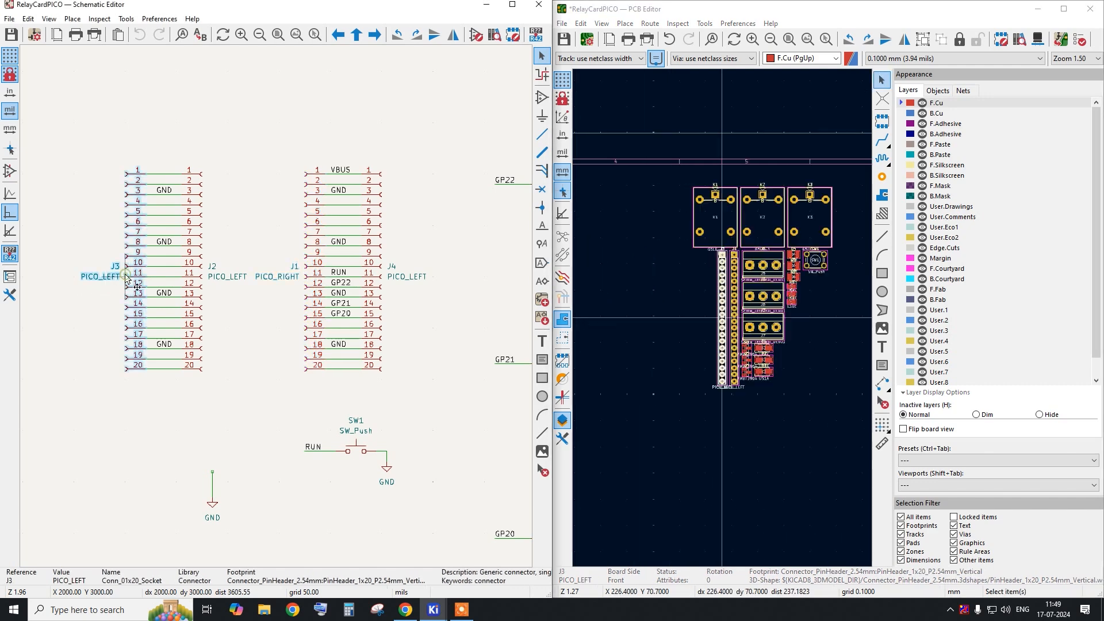
scroll(755, 313, up, 3)
click(755, 322)
key(m)
scroll(758, 338, down, 6)
scroll(655, 338, up, 1)
click(645, 338)
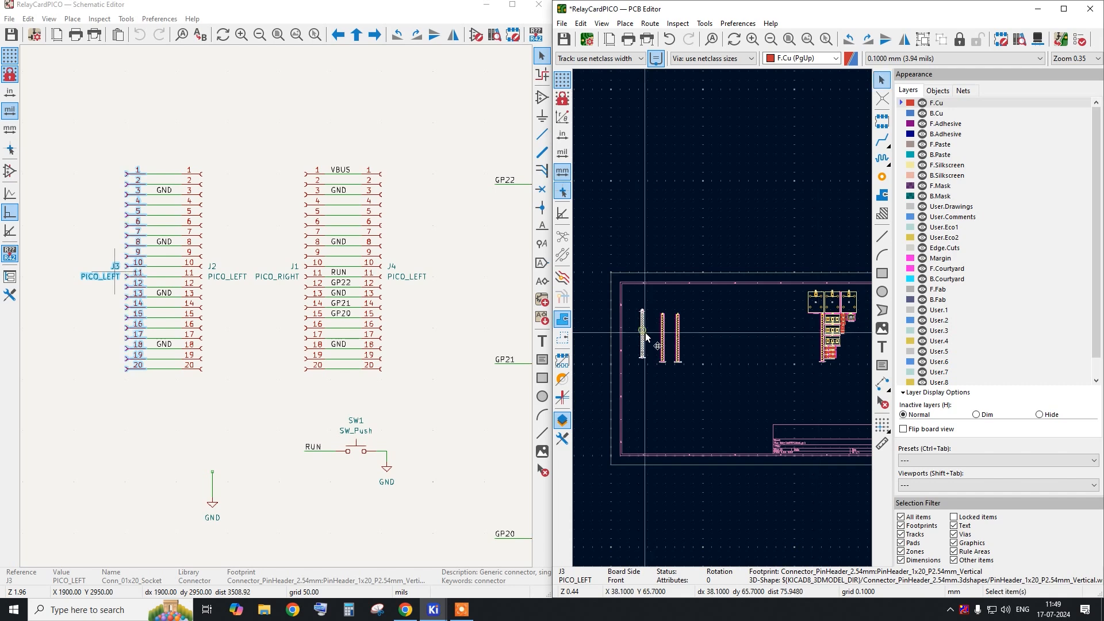
Select J4 in the schematic and move its header footprint to the right of J1 on the board.
click(377, 292)
scroll(717, 320, up, 3)
click(734, 323)
key(m)
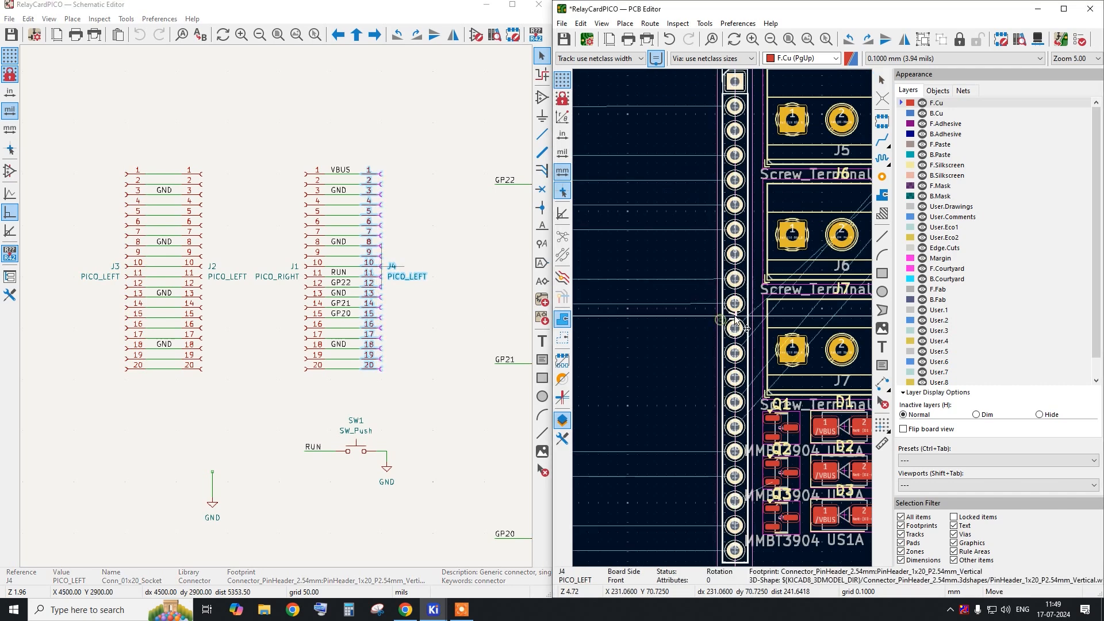
scroll(747, 324, down, 7)
scroll(689, 332, up, 4)
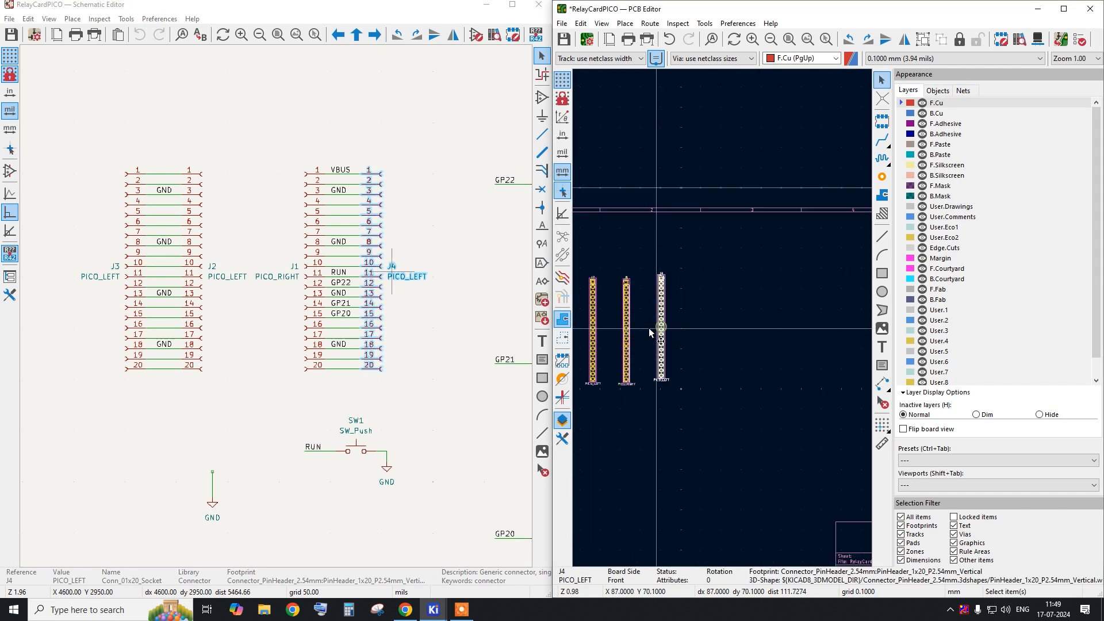
click(656, 330)
scroll(703, 316, down, 3)
scroll(636, 320, up, 3)
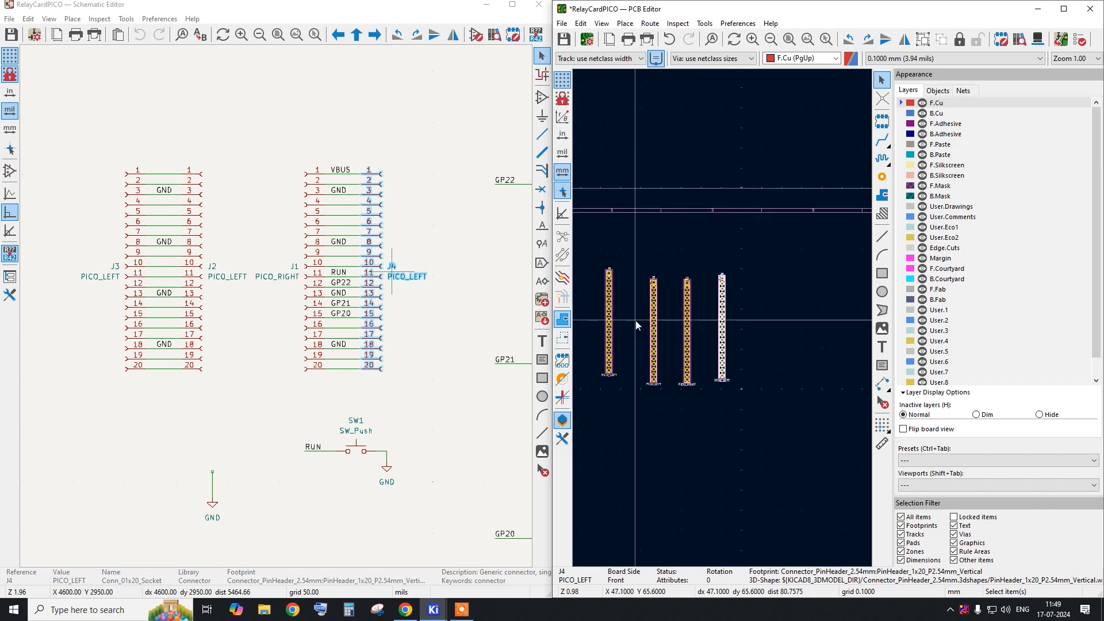
Maximize the PCB editor and reposition J3 and J4 roughly level with the J2 and J1 headers.
click(1062, 9)
scroll(560, 281, up, 6)
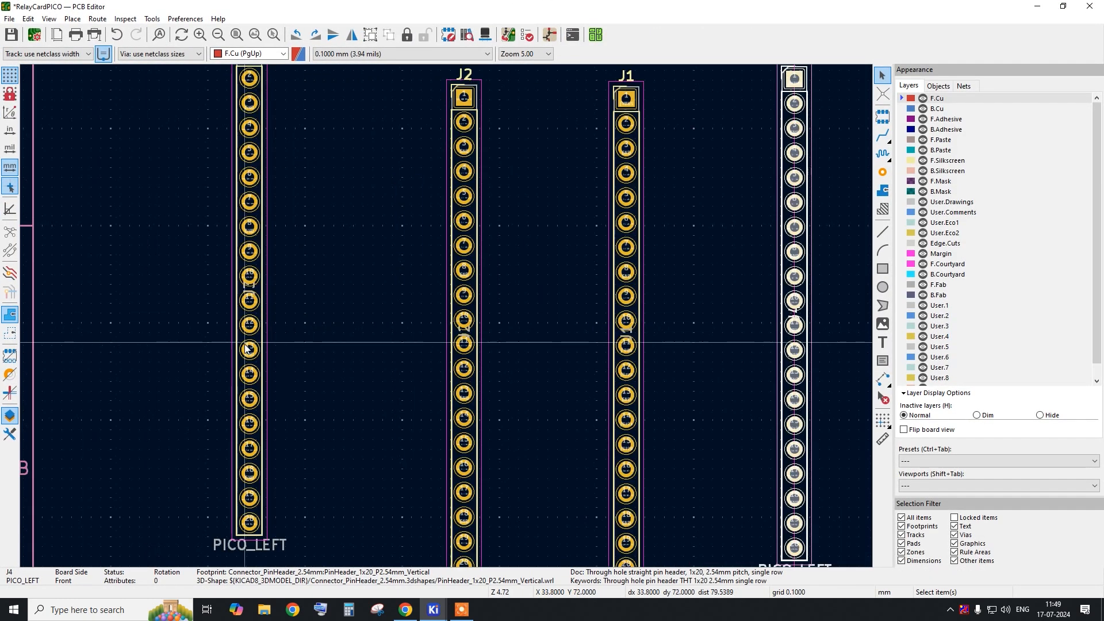
drag(266, 352, 337, 396)
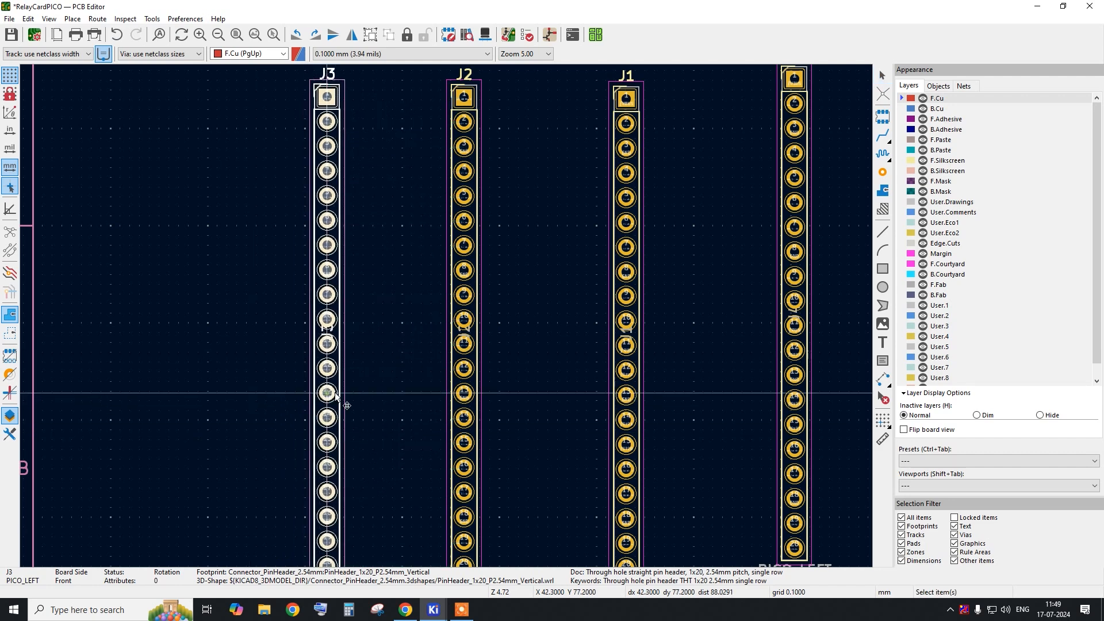
drag(781, 296, 820, 331)
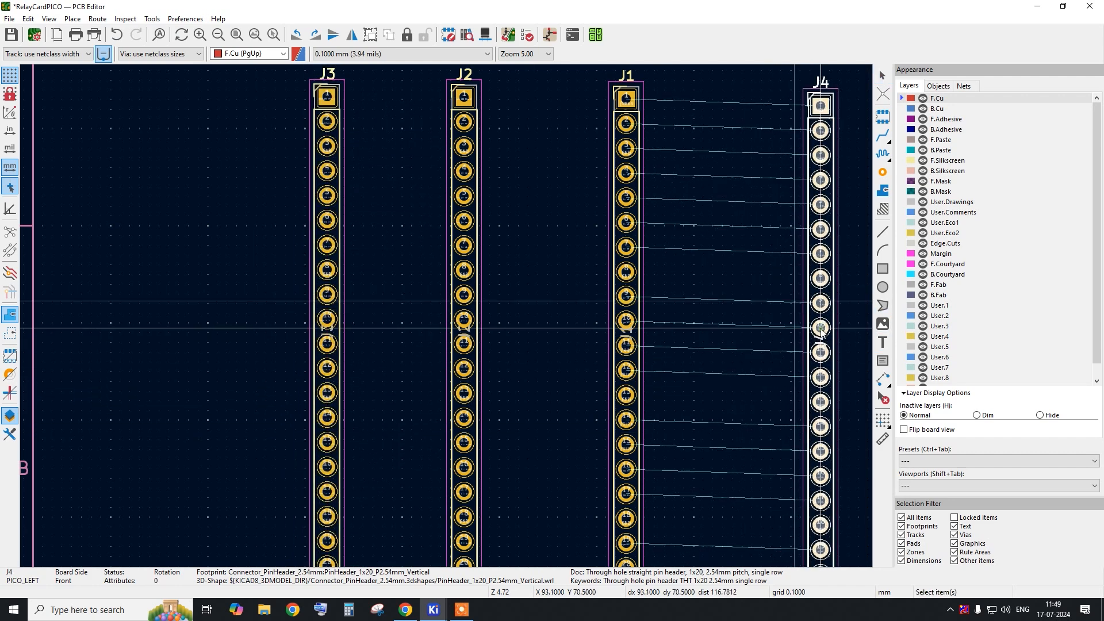
Select the inner headers J2 and J1 and switch to Chrome to consult the Raspberry Pi Pico H dimension drawing.
scroll(420, 292, down, 5)
scroll(377, 208, up, 2)
drag(301, 132, 223, 495)
drag(533, 152, 608, 477)
click(610, 462)
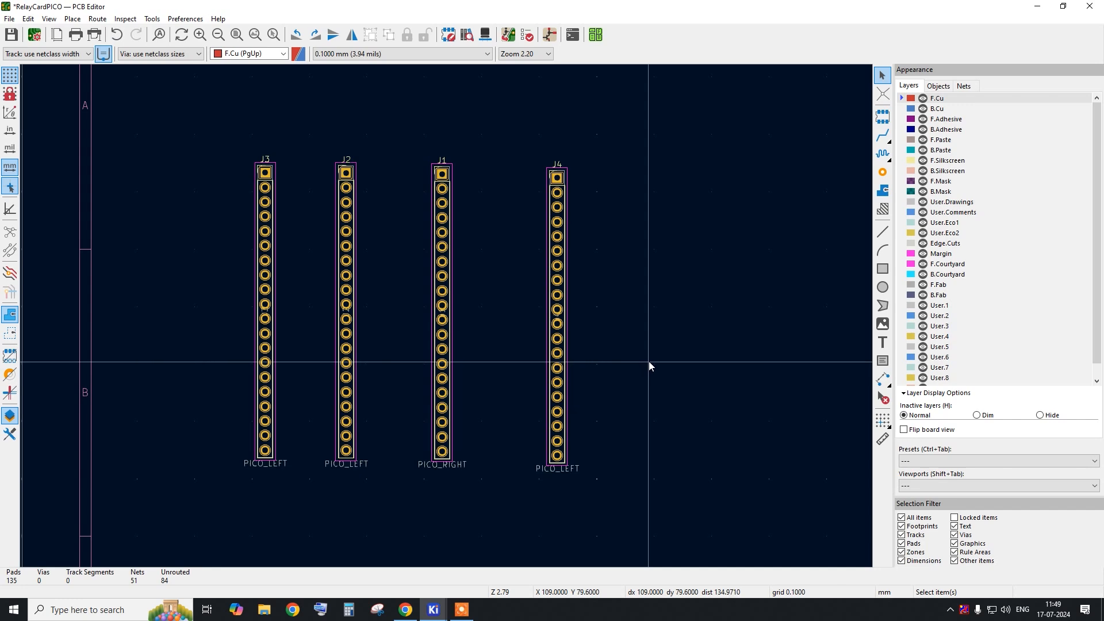
drag(310, 138, 484, 494)
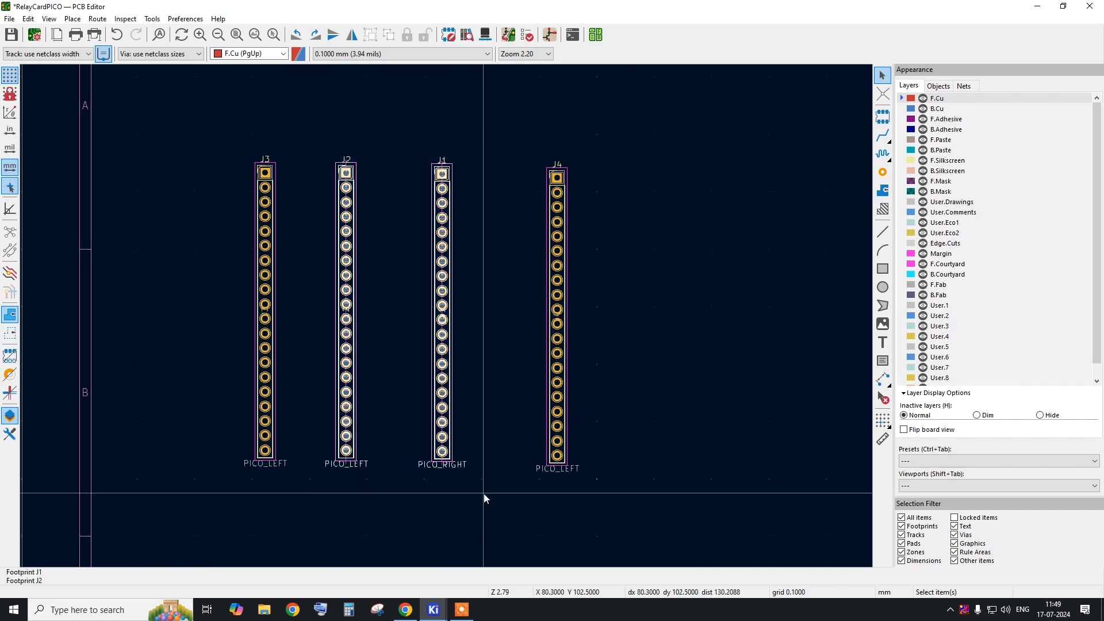
click(404, 611)
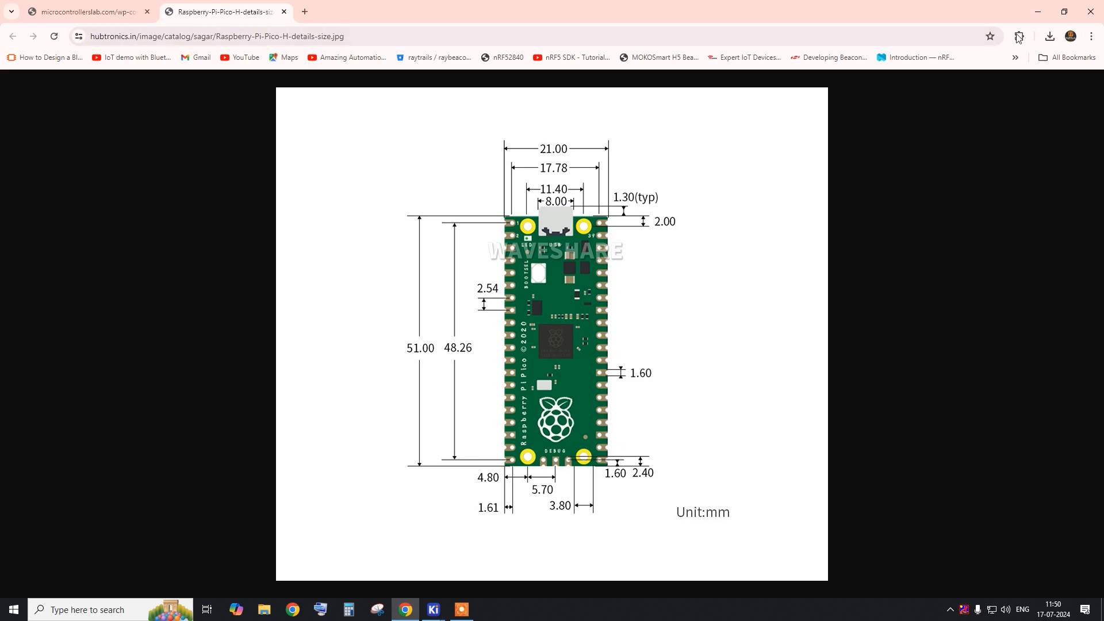
Return to the PCB editor and draw a horizontal 17.8 mm aligned dimension above the J2 and J1 headers as a spacing guide.
click(1034, 13)
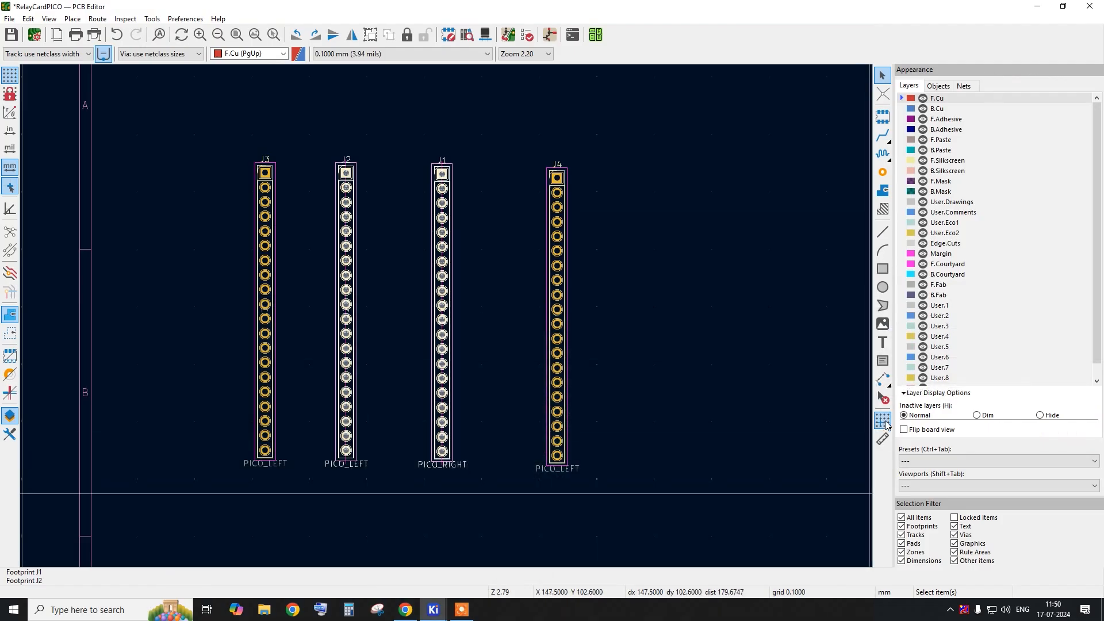
click(882, 378)
scroll(305, 118, up, 5)
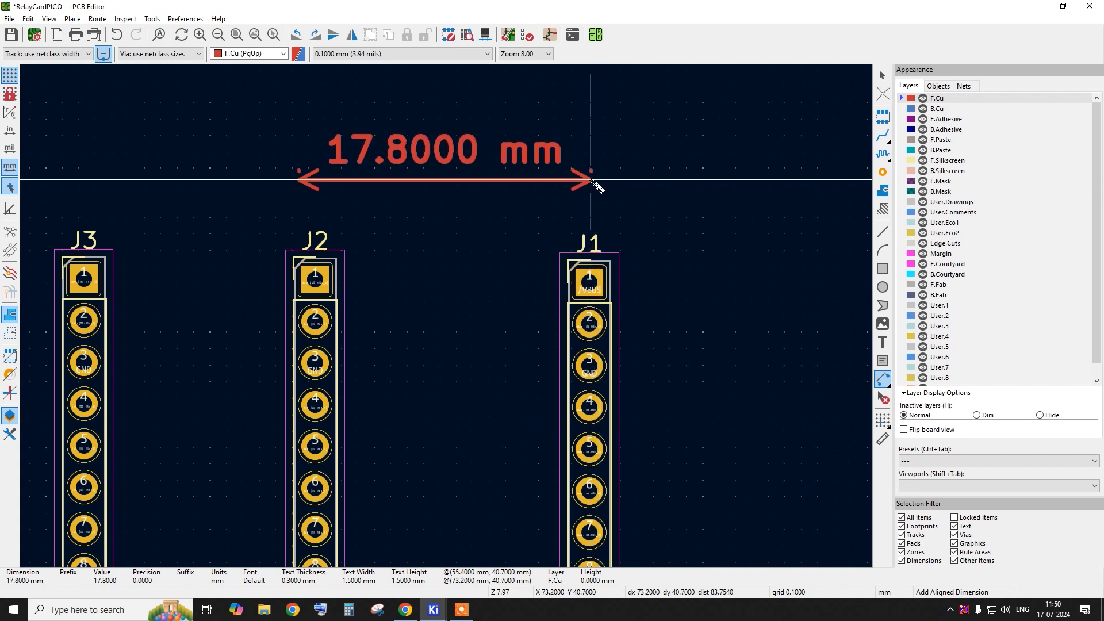
right_click(592, 183)
click(609, 187)
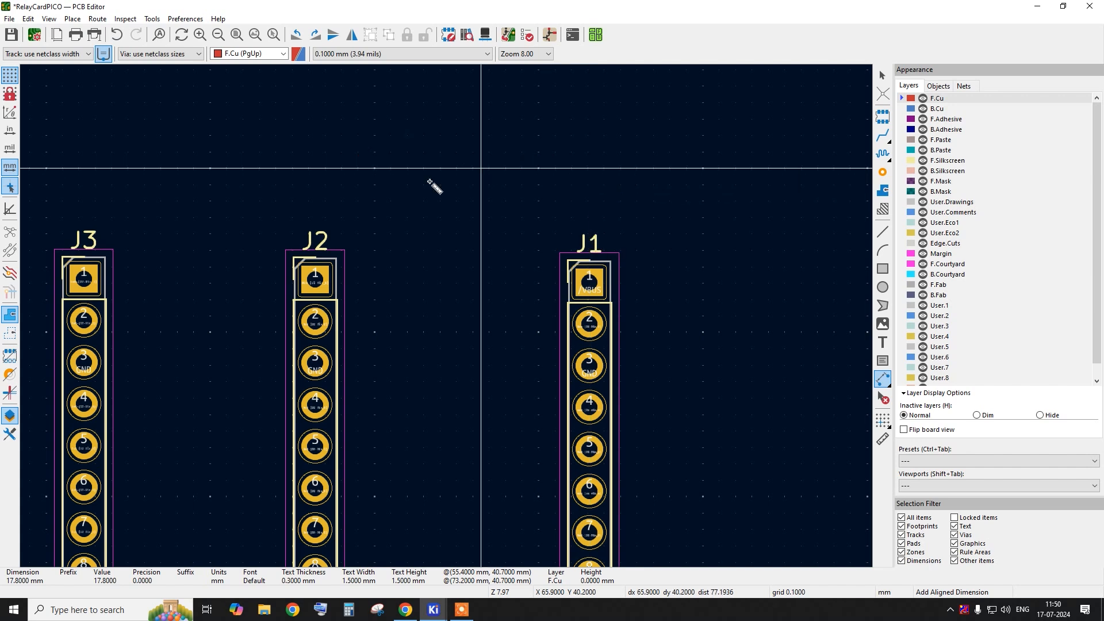
click(328, 184)
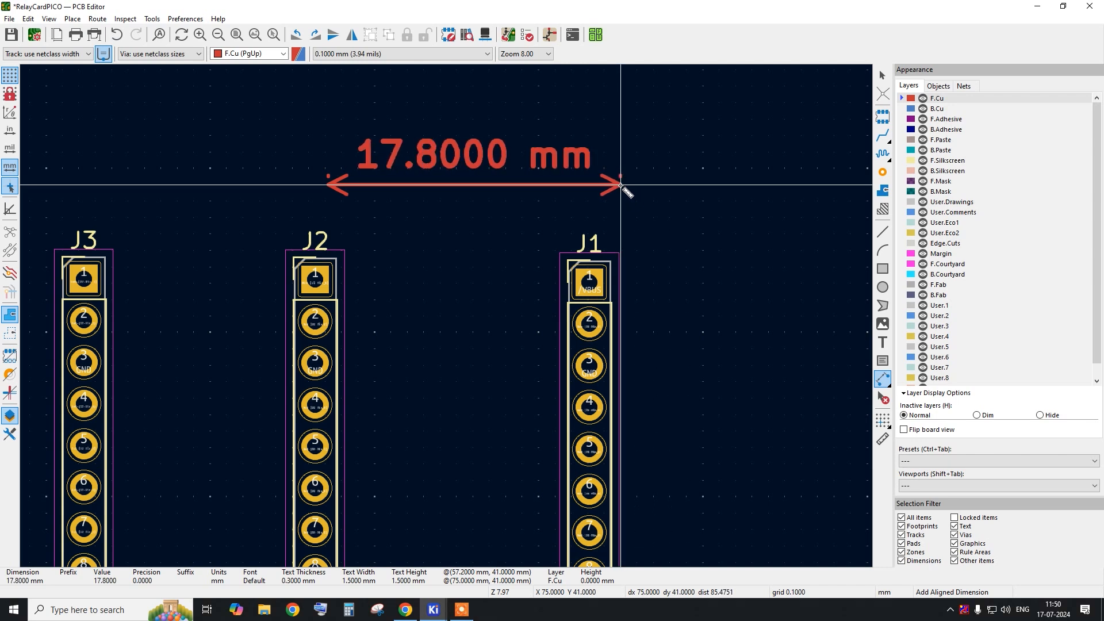
double_click(621, 185)
right_click(702, 163)
click(713, 173)
scroll(433, 175, down, 1)
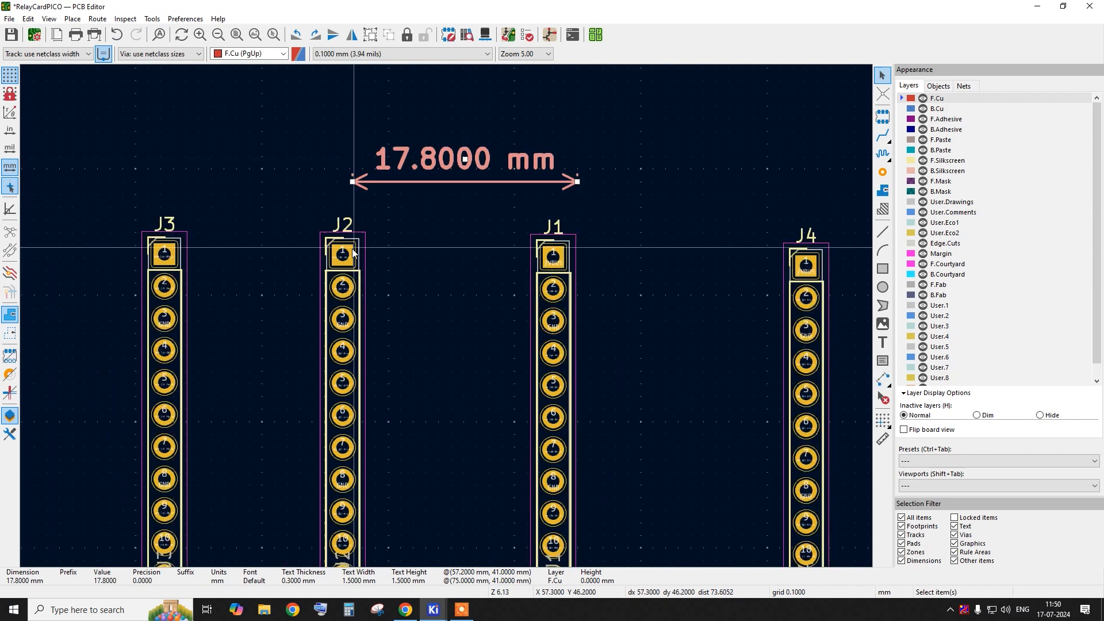
Move J2 and J1 so their pin 1 pads sit on the two ends of the 17.8 mm dimension, and delete the dimension.
click(347, 256)
key(m)
click(359, 180)
click(550, 260)
key(m)
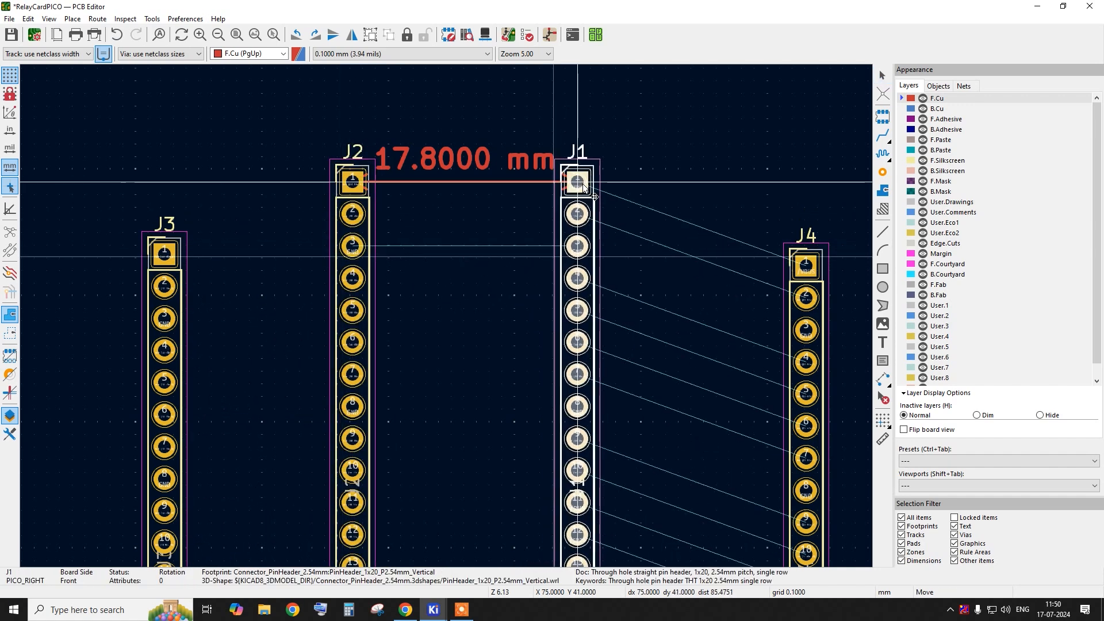
click(582, 183)
scroll(460, 226, down, 1)
click(468, 195)
key(Delete)
Move J3 closer to J2 and J4 closer to J1, roughly level with the inner headers.
scroll(395, 246, down, 4)
scroll(374, 253, up, 2)
click(371, 253)
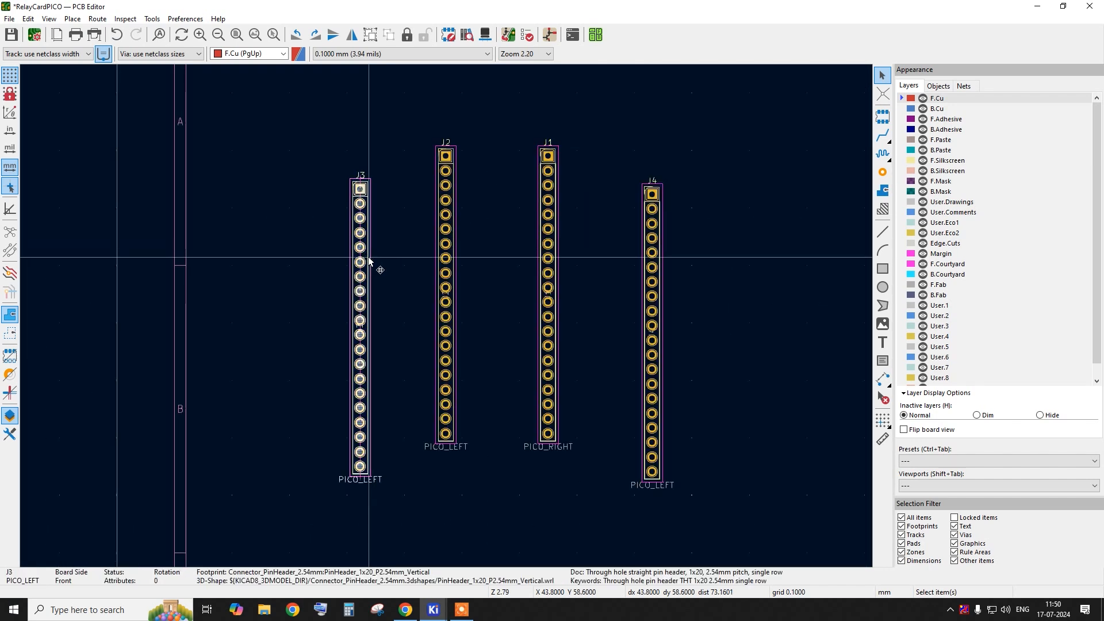
key(m)
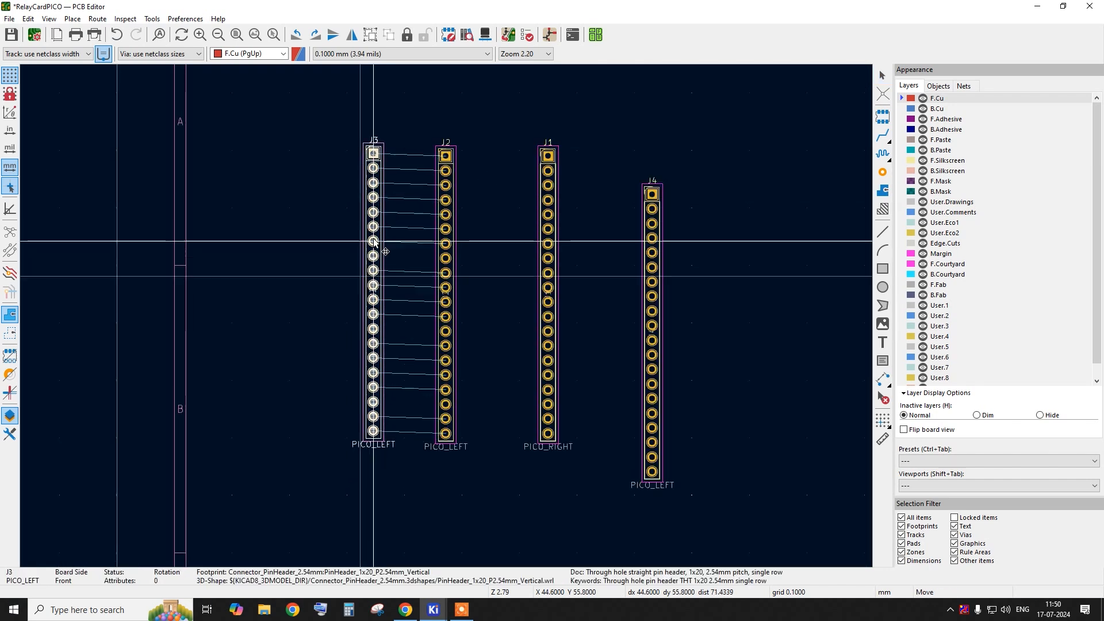
click(373, 244)
click(651, 282)
key(m)
click(615, 241)
scroll(384, 166, up, 3)
scroll(356, 201, down, 2)
click(366, 196)
right_click(647, 219)
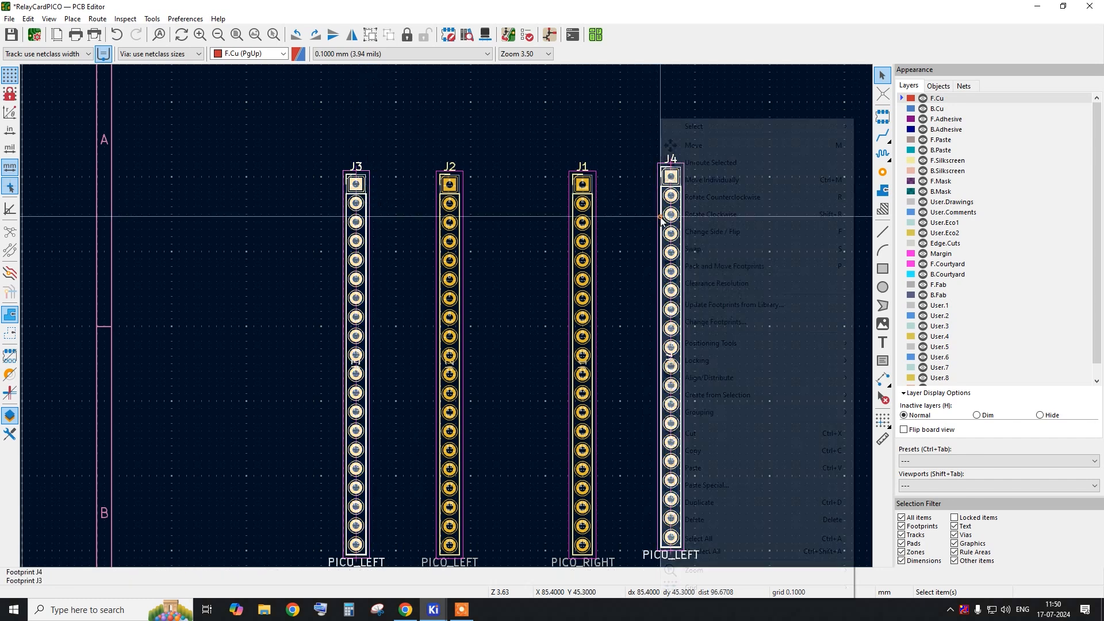
click(444, 202)
scroll(426, 173, up, 5)
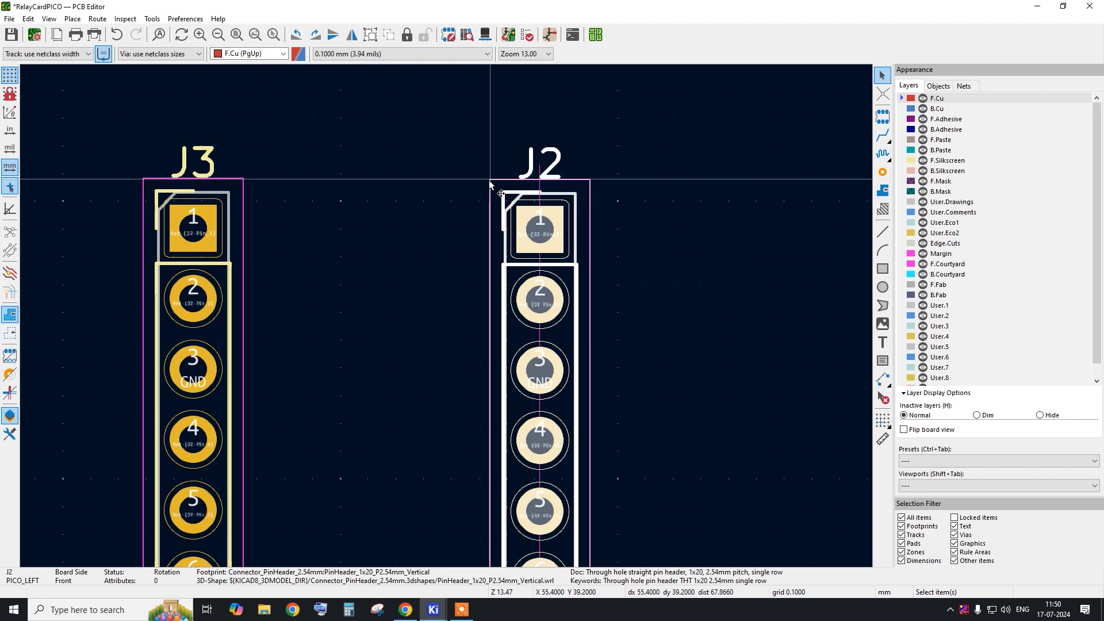
shift+click(237, 200)
right_click(490, 193)
click(306, 226)
click(507, 211)
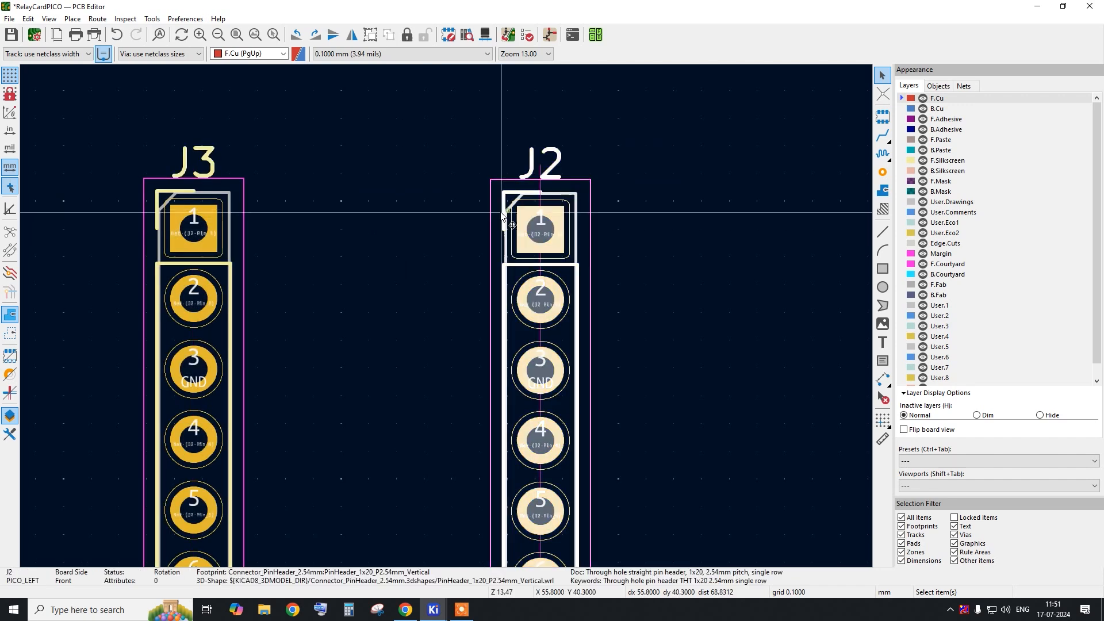
click(193, 184)
scroll(193, 183, down, 3)
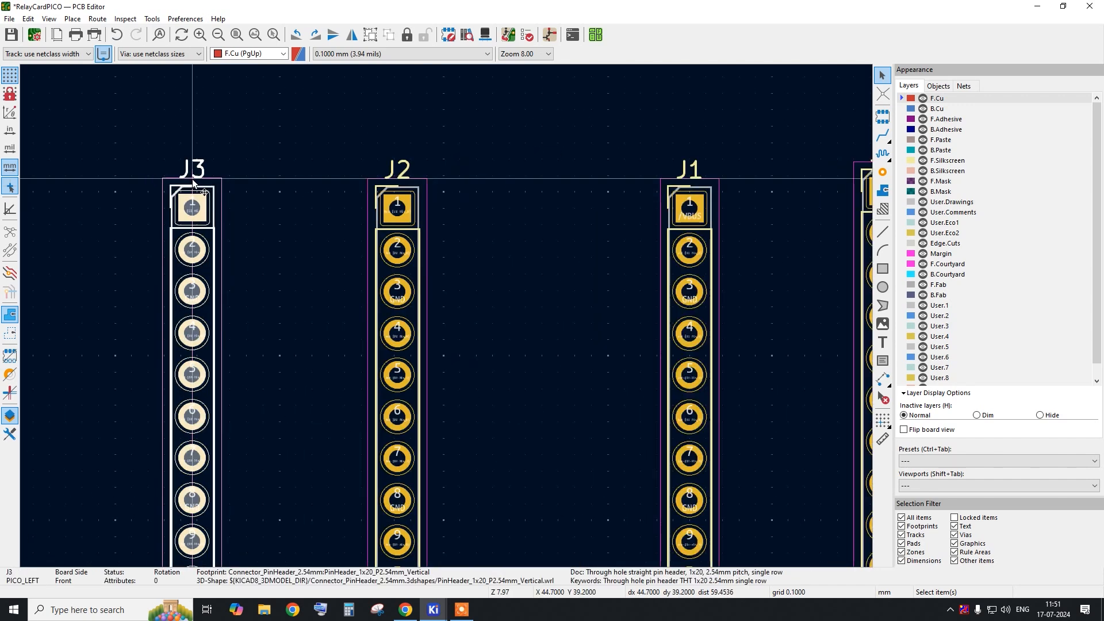
scroll(192, 178, down, 2)
drag(104, 137, 681, 405)
scroll(681, 404, down, 3)
scroll(706, 332, up, 5)
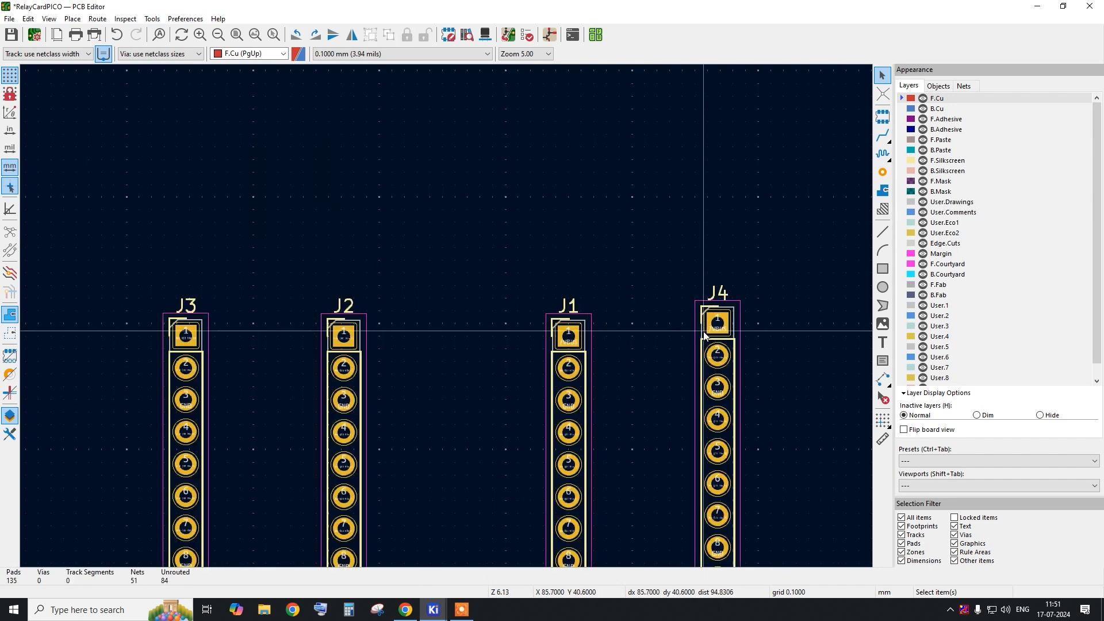
click(706, 333)
shift+click(591, 351)
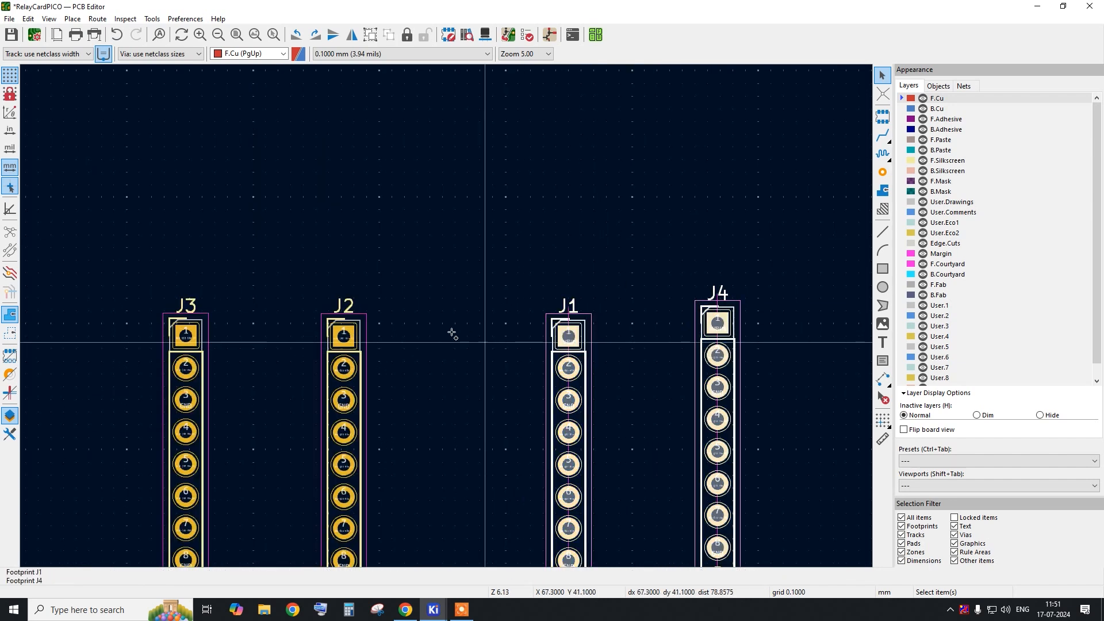
scroll(371, 327, down, 1)
click(402, 353)
scroll(411, 268, down, 3)
drag(367, 262, 485, 544)
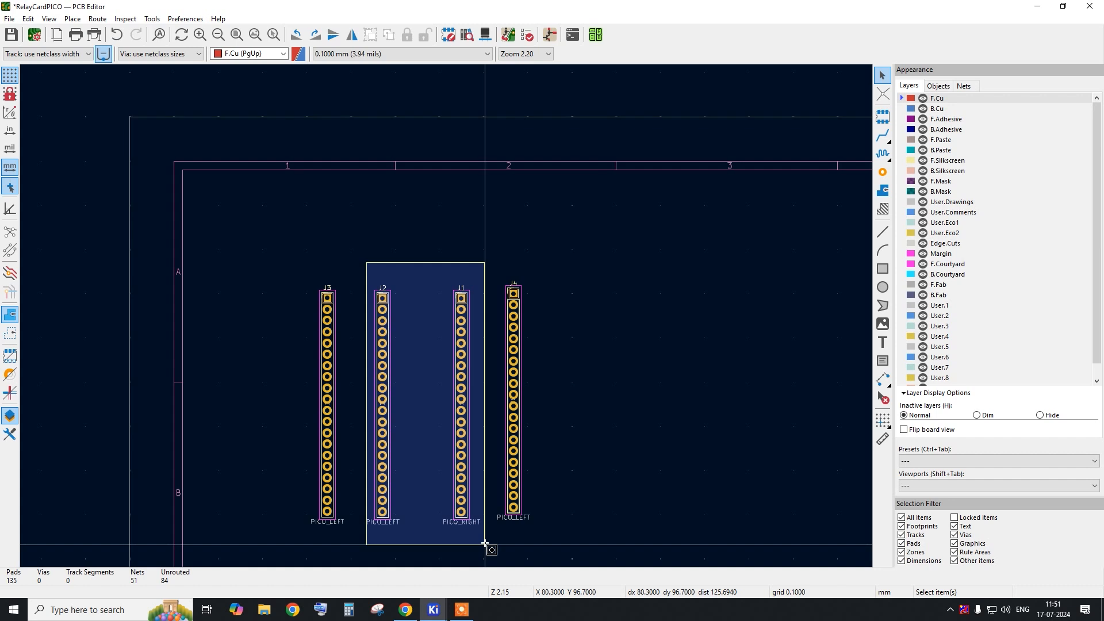
mouse_move(485, 544)
mouse_down()
mouse_move(475, 534)
mouse_move(475, 554)
mouse_up()
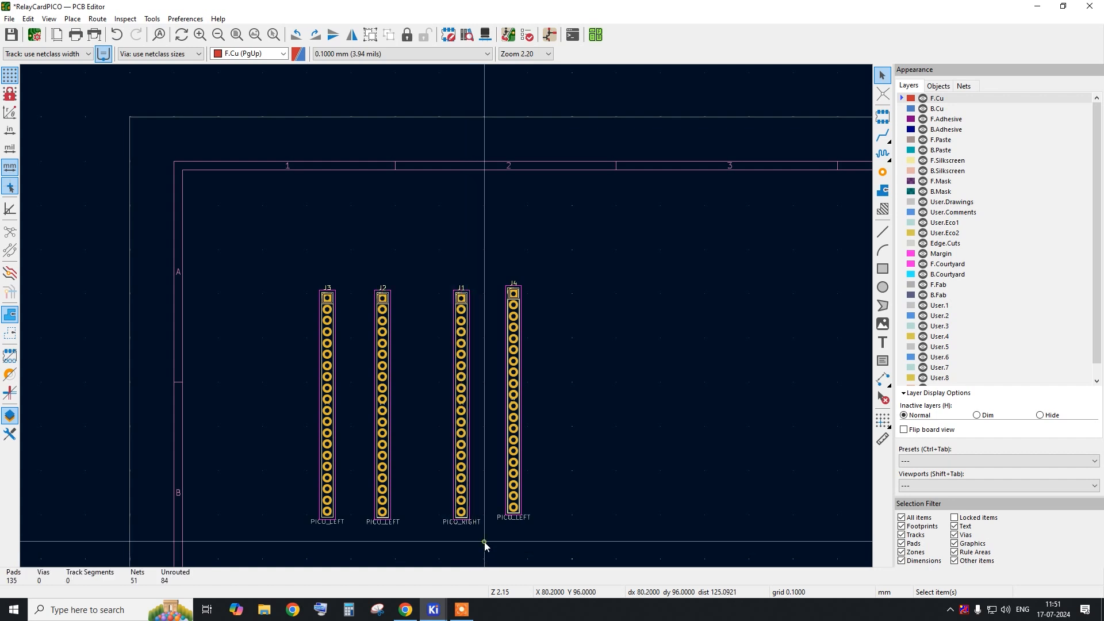
Select J1 and J4 together and align them to their vertical center.
scroll(493, 236, up, 4)
click(417, 389)
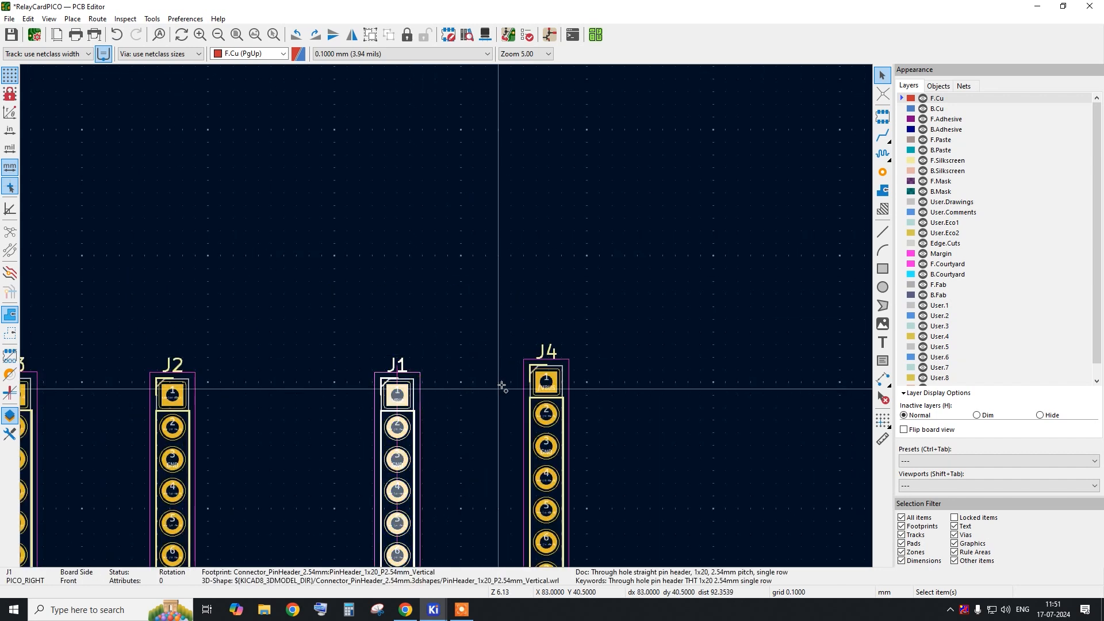
shift+click(537, 375)
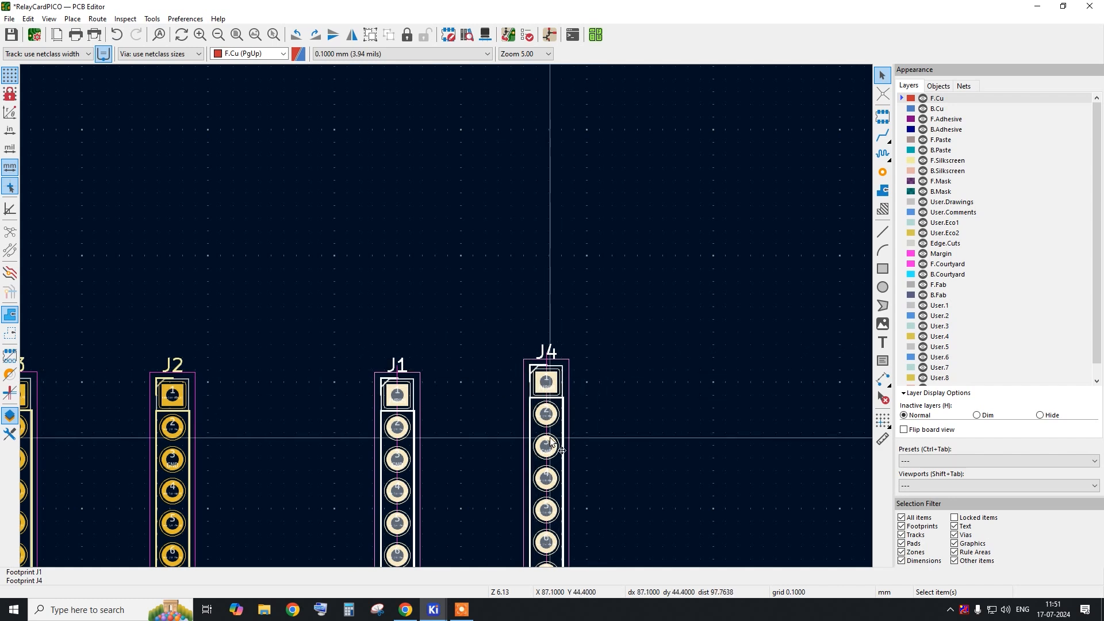
scroll(419, 397, up, 2)
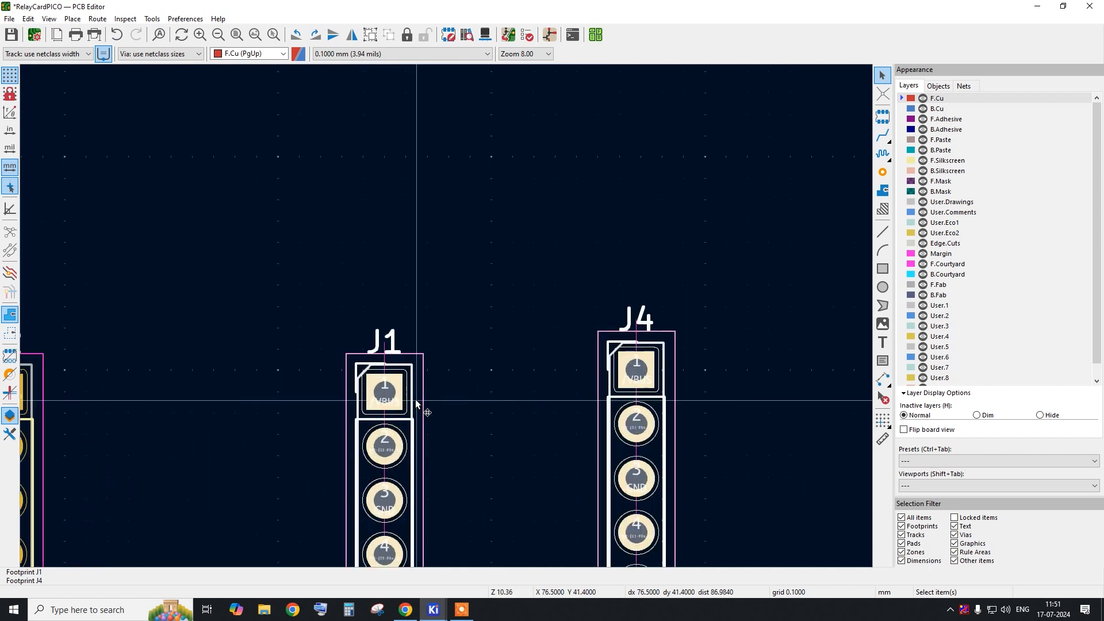
right_click(416, 398)
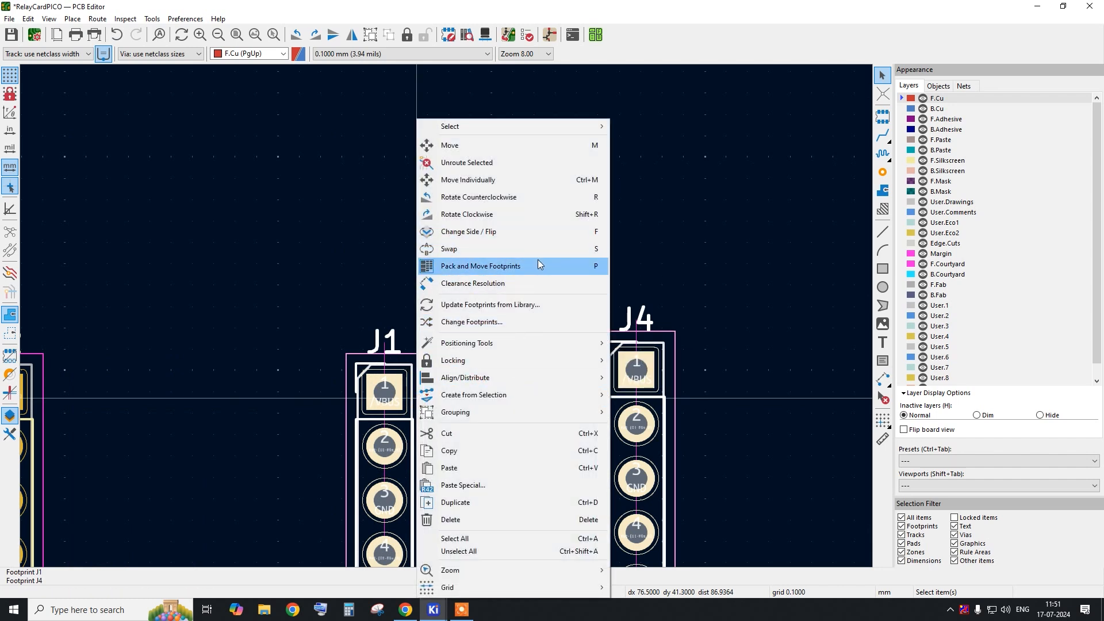
mouse_move(535, 377)
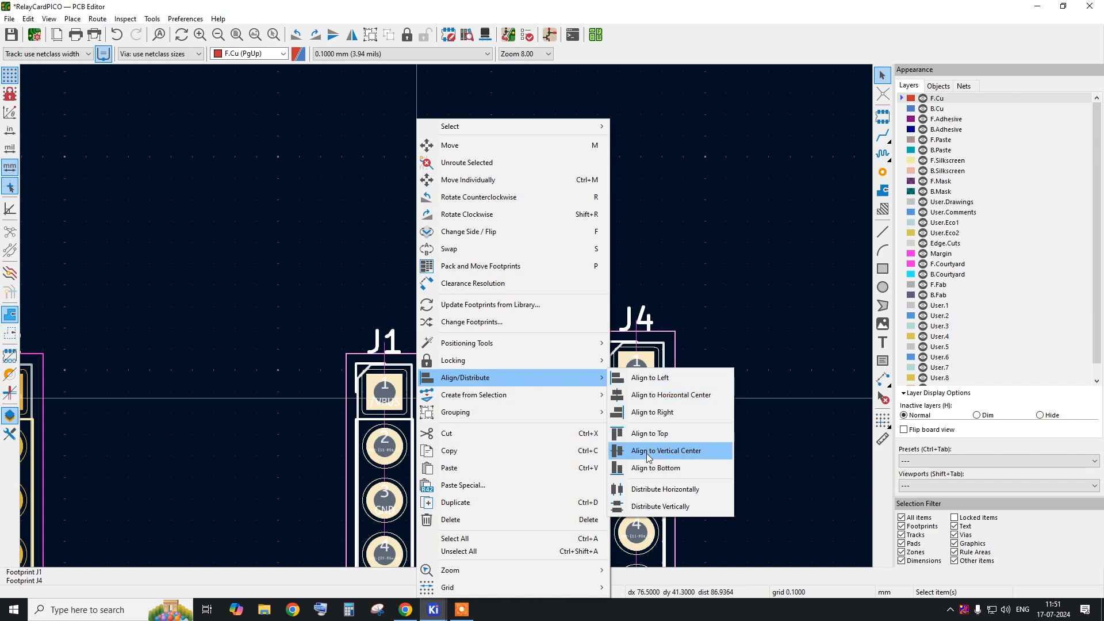
click(647, 453)
Select J2 and J3 together and align them to their vertical center.
scroll(720, 351, down, 6)
scroll(512, 375, up, 2)
scroll(512, 376, up, 1)
click(545, 364)
shift+click(401, 366)
right_click(528, 347)
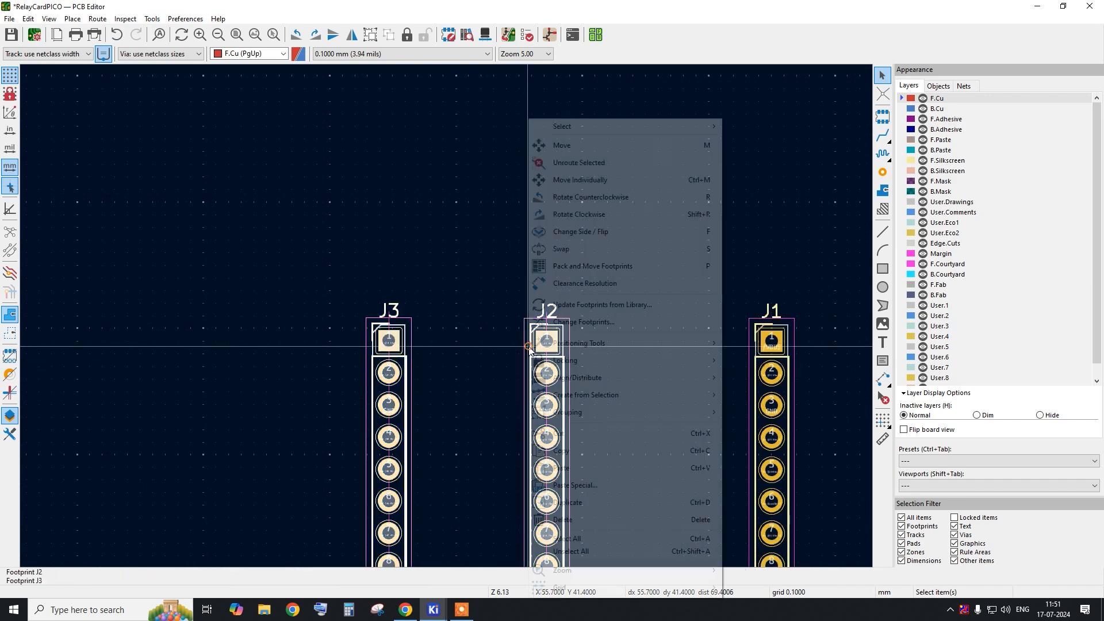
mouse_move(612, 378)
click(765, 451)
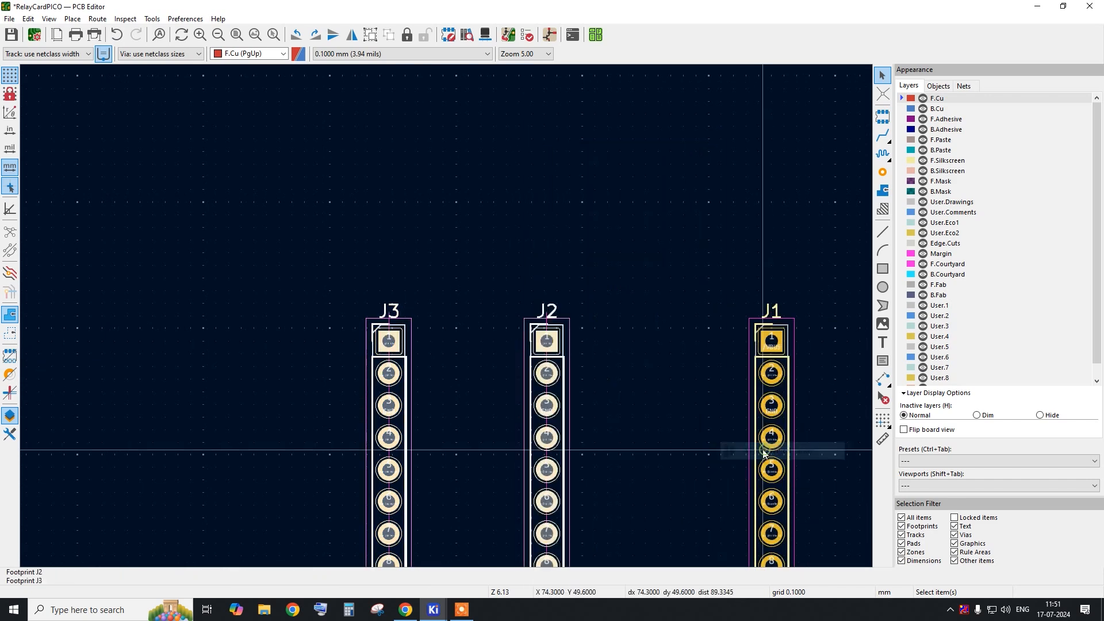
click(547, 405)
Measure the pin 1 spacing between J1 and J4 and between J2 and J3.
scroll(428, 370, down, 4)
scroll(454, 374, up, 2)
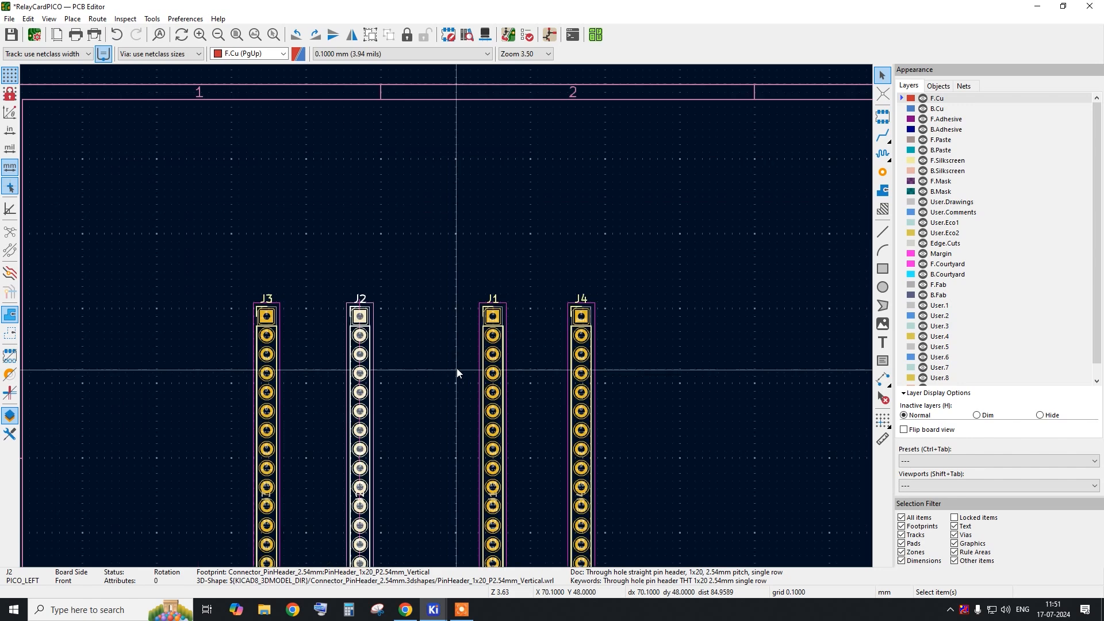
click(882, 439)
scroll(491, 318, up, 2)
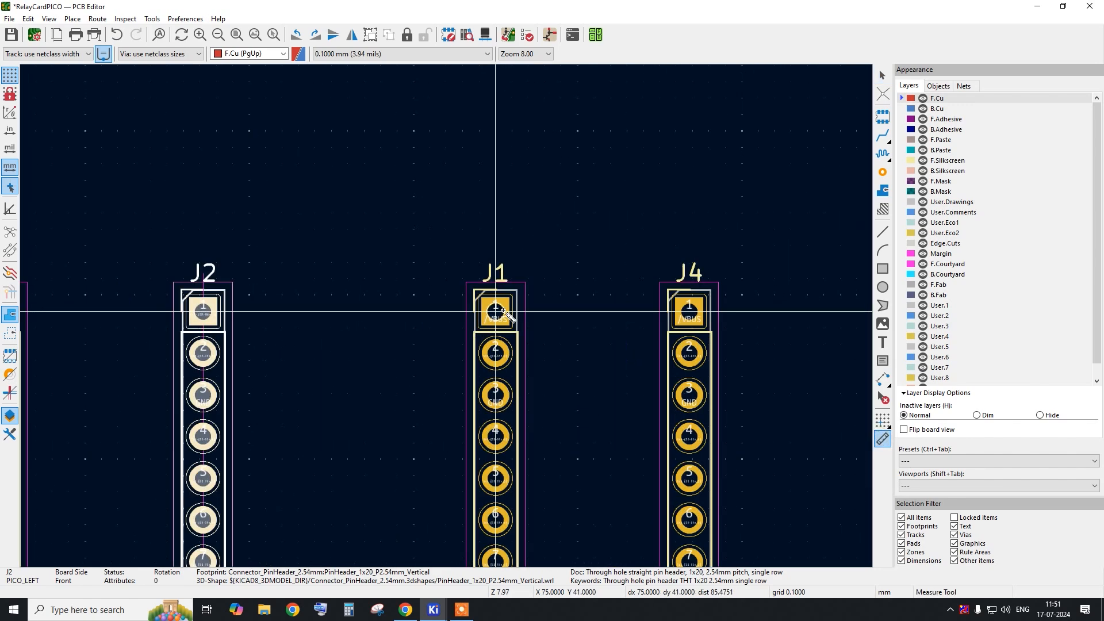
click(495, 311)
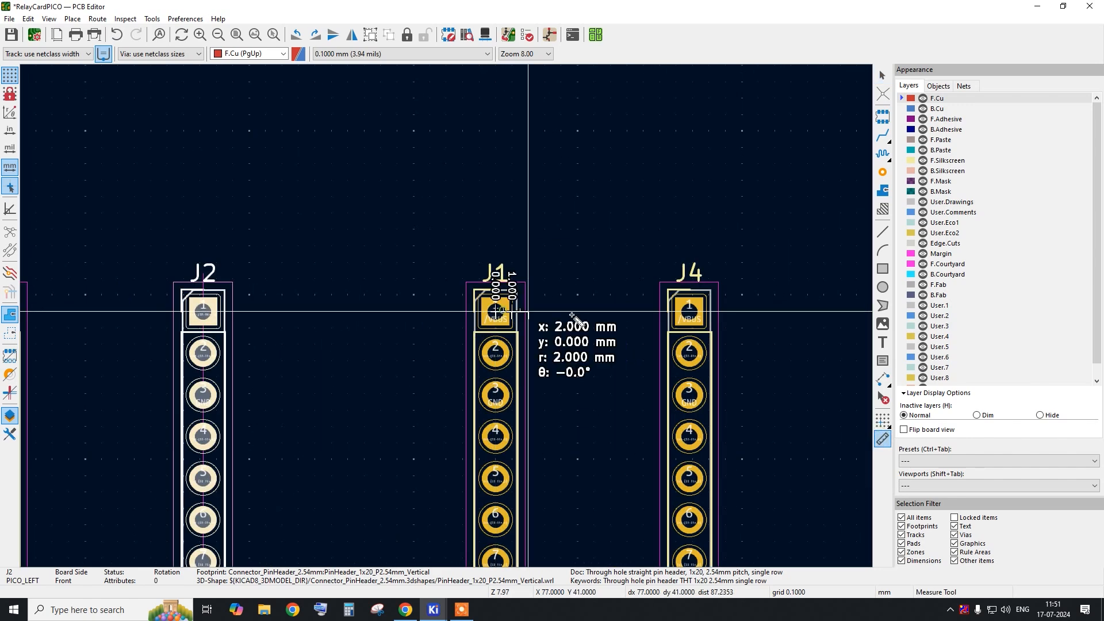
click(688, 311)
scroll(774, 336, down, 2)
scroll(524, 335, up, 2)
click(501, 318)
click(295, 318)
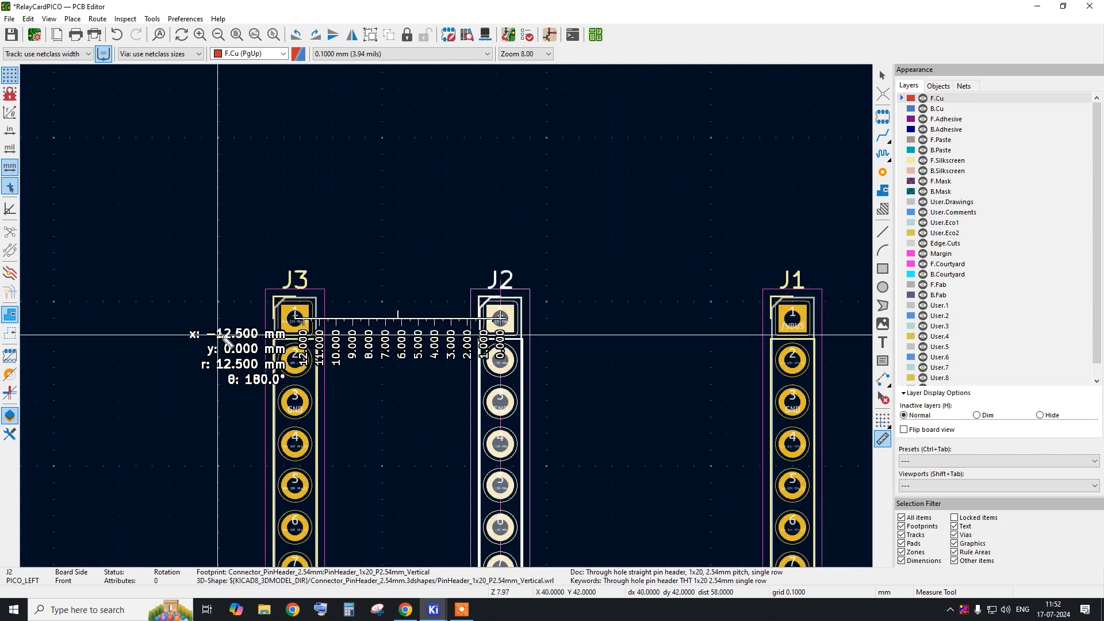
key(Escape)
key(Escape)
Draw a horizontal 17 mm aligned dimension from J1's pin 1 outward past J4.
scroll(381, 247, down, 3)
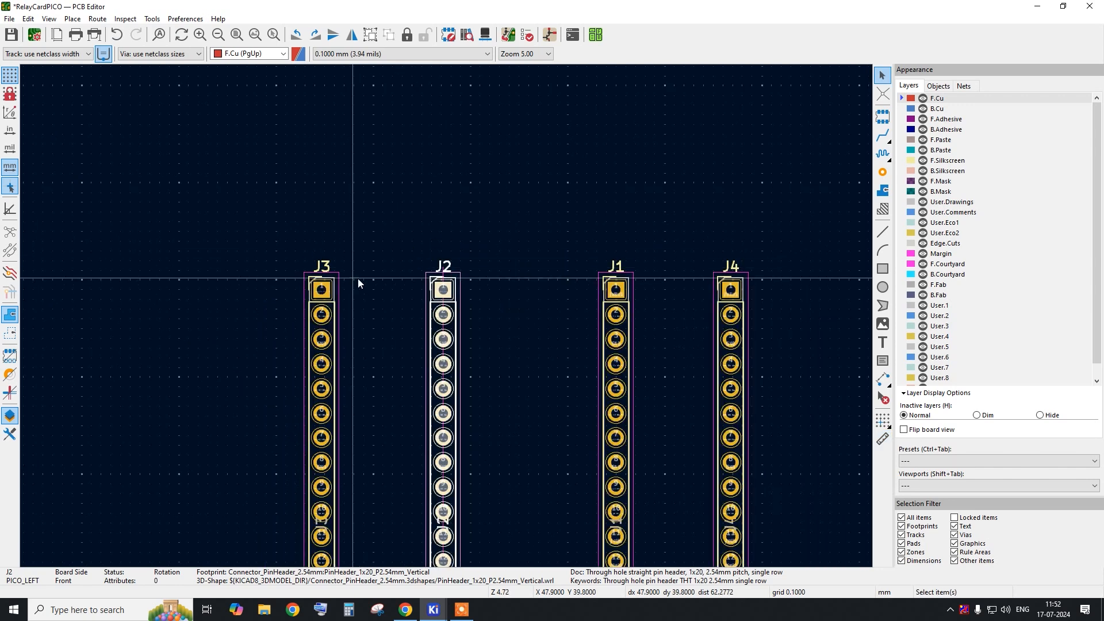
click(462, 238)
click(884, 381)
scroll(554, 288, up, 4)
click(539, 288)
scroll(437, 331, down, 3)
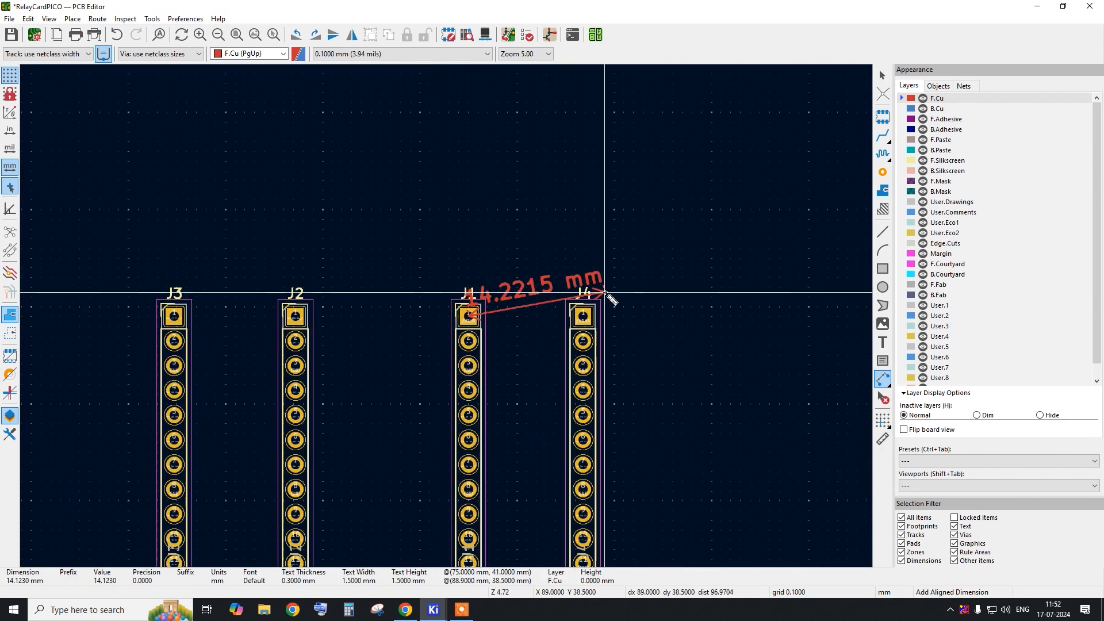
scroll(603, 293, up, 3)
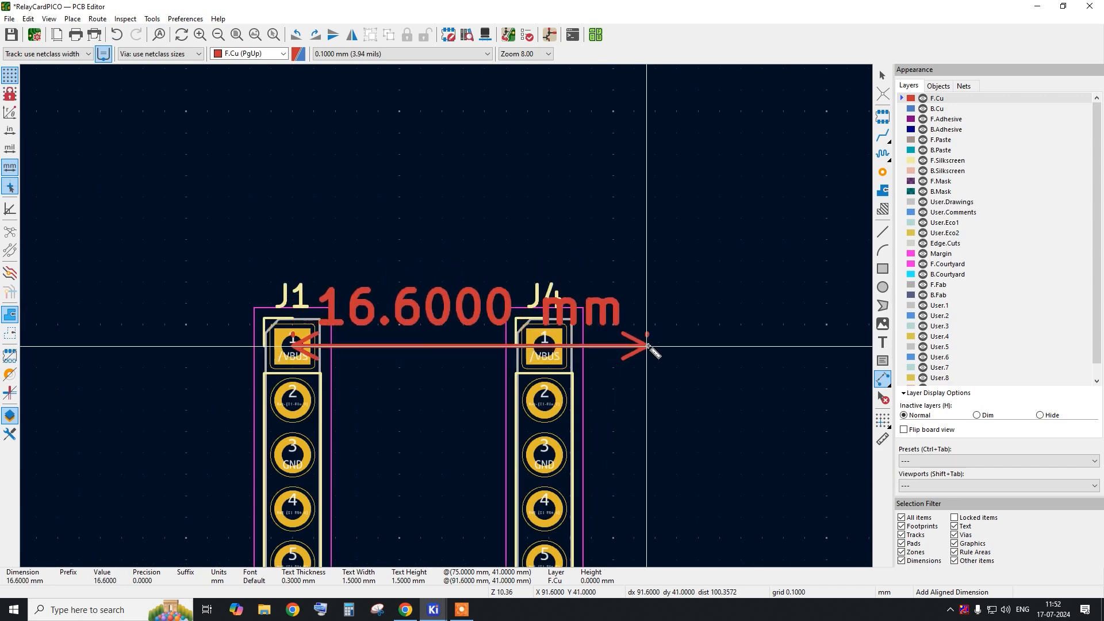
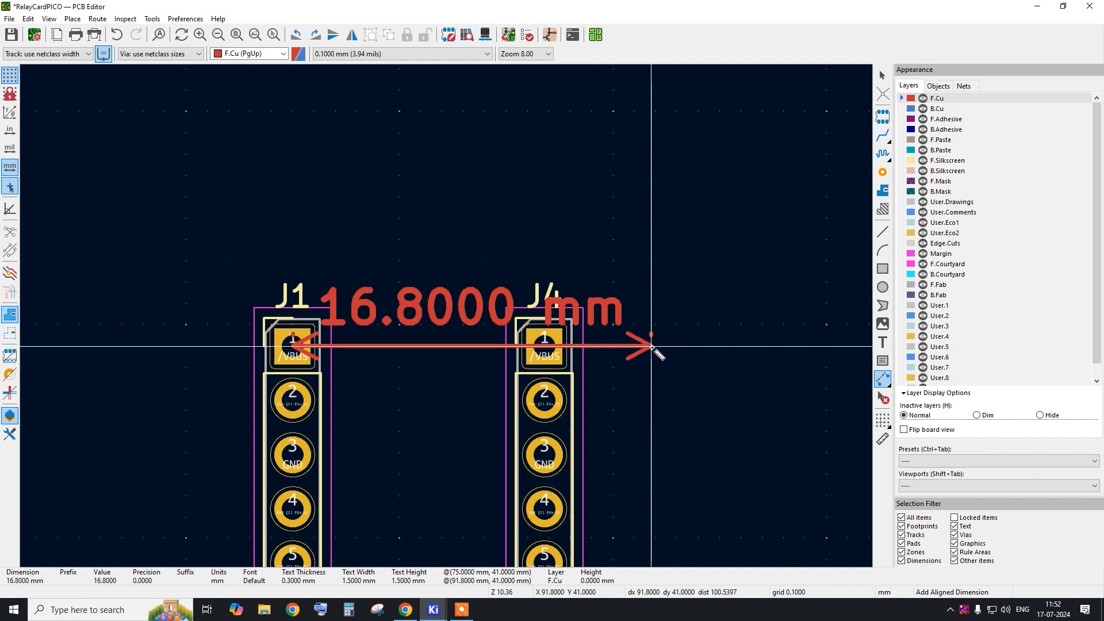
double_click(656, 345)
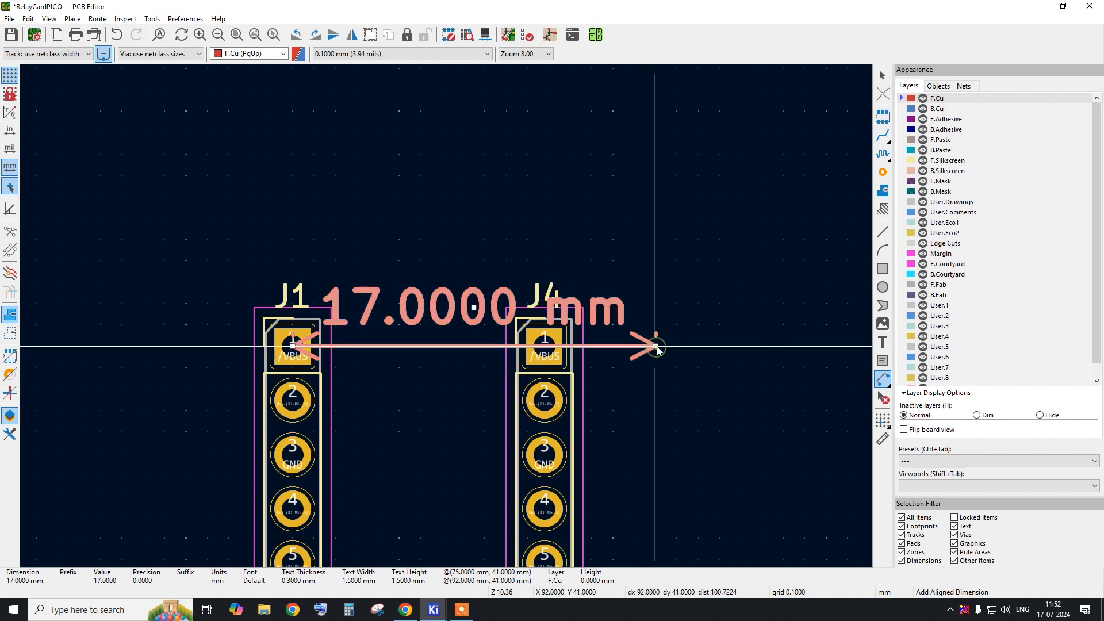
key(Escape)
Copy the 17 mm dimension and place the copy ending on J2's pin 1, extending outward past J3.
key(ctrl+c)
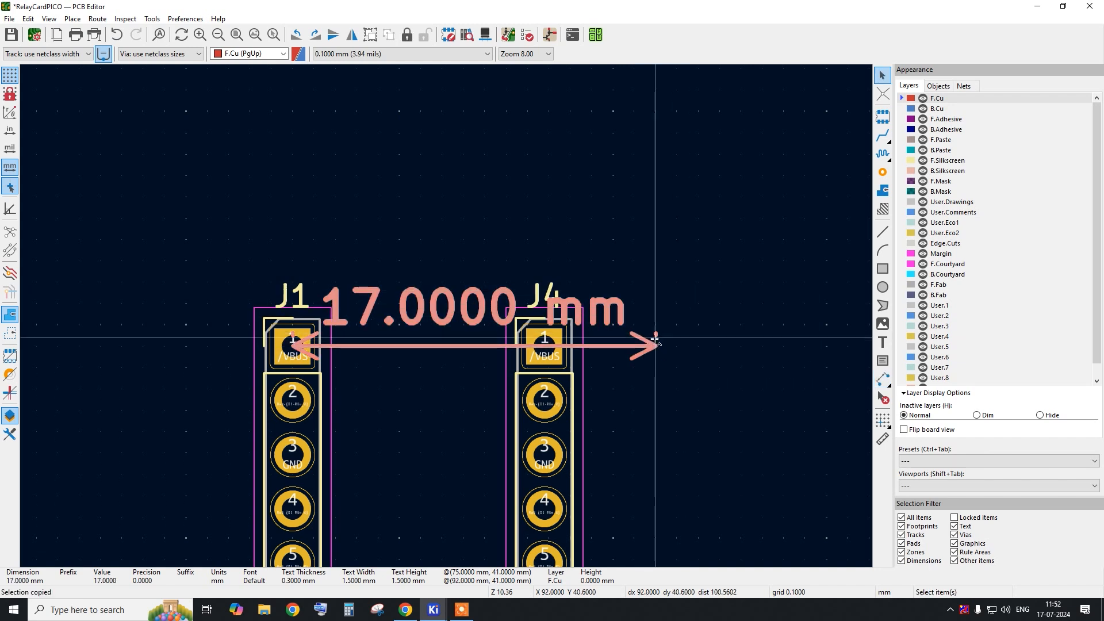
key(ctrl+v)
scroll(500, 375, down, 3)
scroll(505, 309, up, 2)
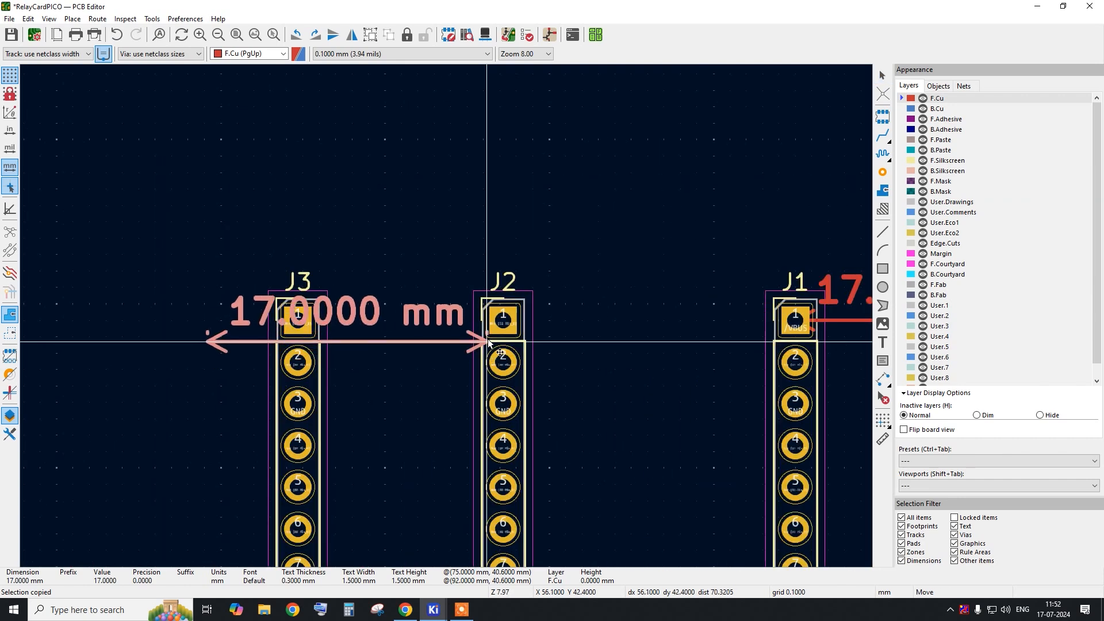
click(503, 321)
Move header J3 so its pin 1 sits on the outer end of the 17 mm dimension drawn from J2.
scroll(405, 311, down, 4)
scroll(398, 341, up, 1)
click(363, 311)
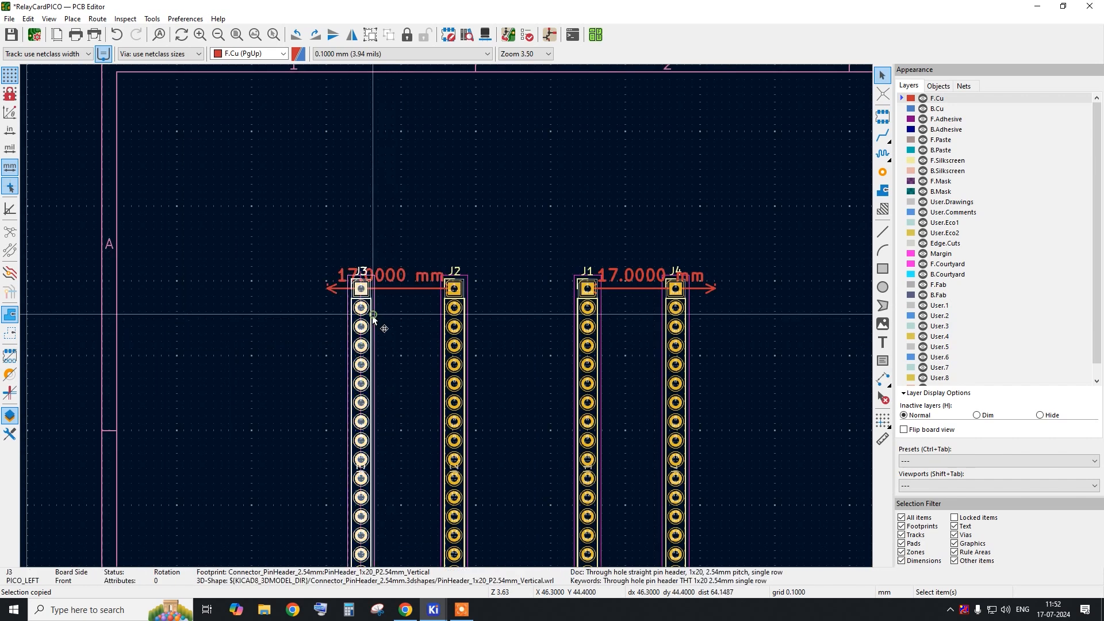
scroll(349, 274, up, 3)
scroll(372, 308, up, 1)
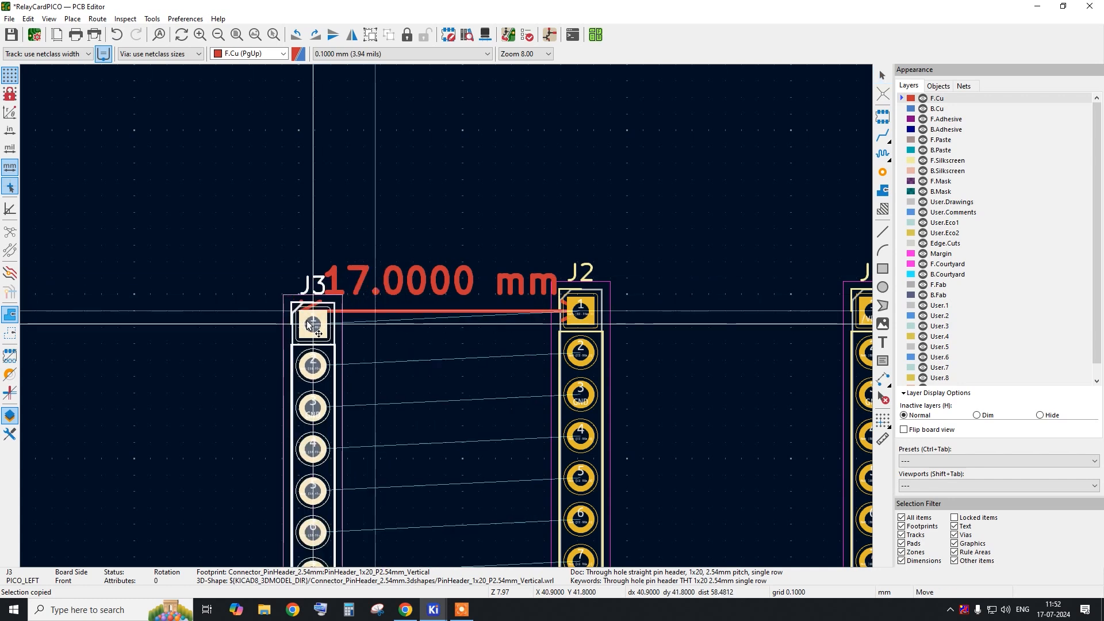
scroll(302, 319, down, 3)
scroll(489, 339, up, 3)
Move header J4 so its pin 1 sits on the outer end of the 17 mm dimension drawn from J1.
click(539, 277)
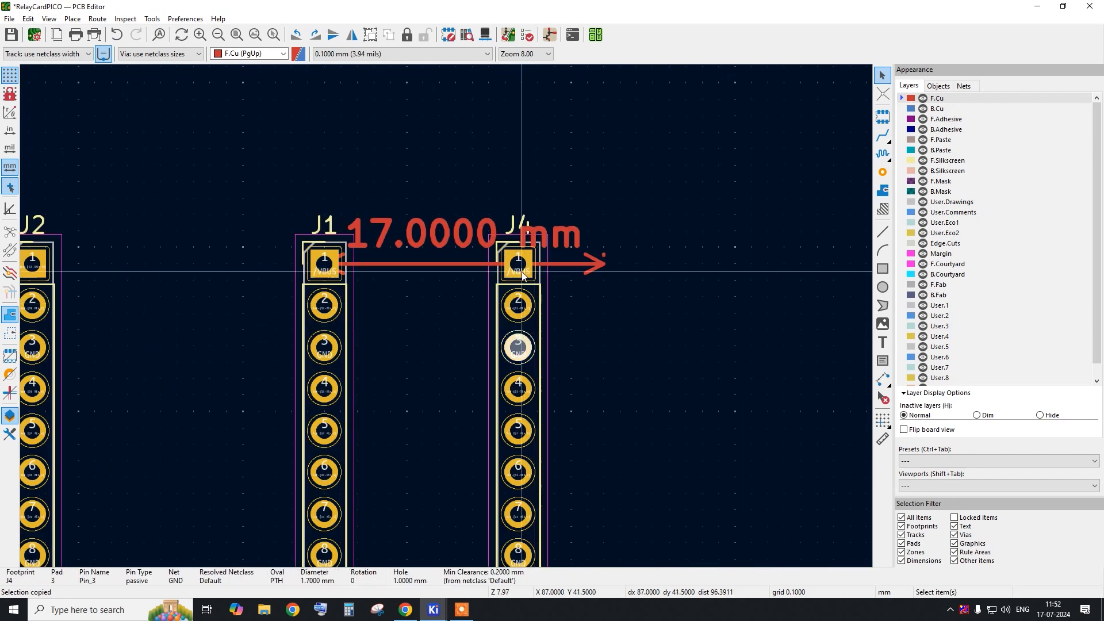
key(m)
click(604, 264)
click(729, 305)
Delete both 17 mm helper dimensions above the header rows.
drag(411, 330, 432, 177)
drag(478, 288, 430, 196)
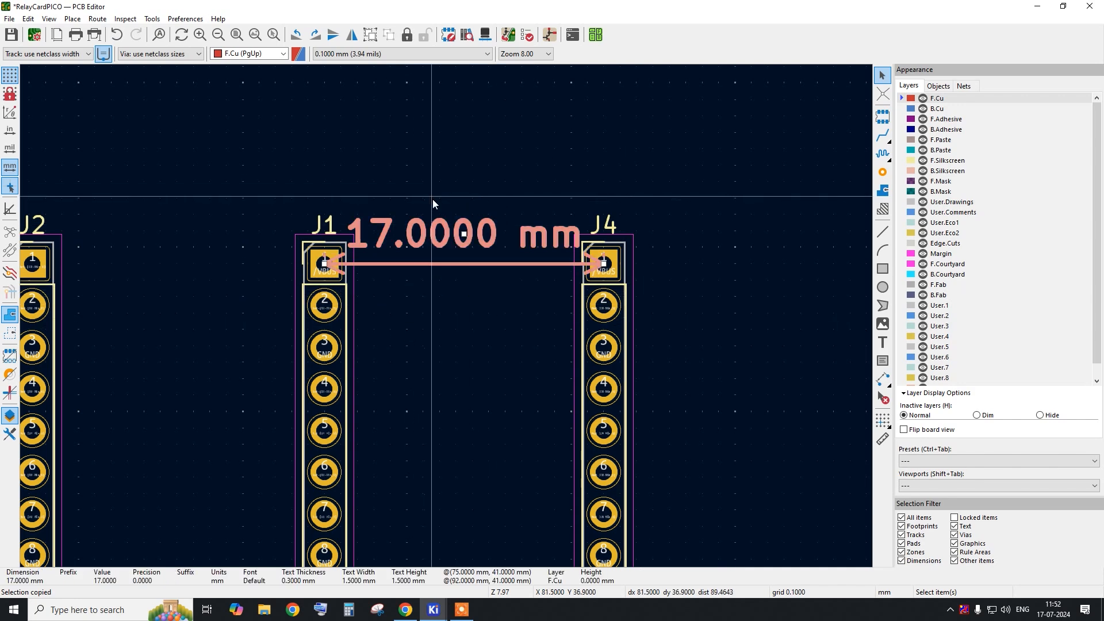
key(Delete)
scroll(583, 262, down, 5)
scroll(440, 284, up, 4)
click(362, 237)
key(Delete)
scroll(462, 317, down, 4)
scroll(459, 298, up, 2)
scroll(459, 298, down, 3)
scroll(414, 380, up, 3)
scroll(405, 363, down, 3)
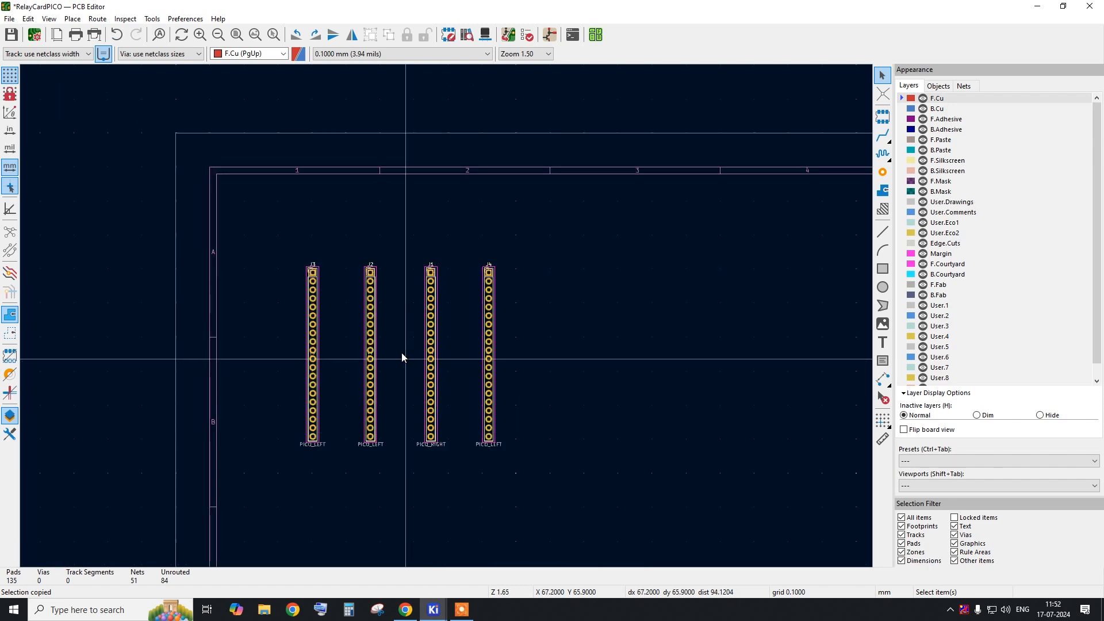
scroll(394, 336, up, 2)
drag(322, 194, 499, 544)
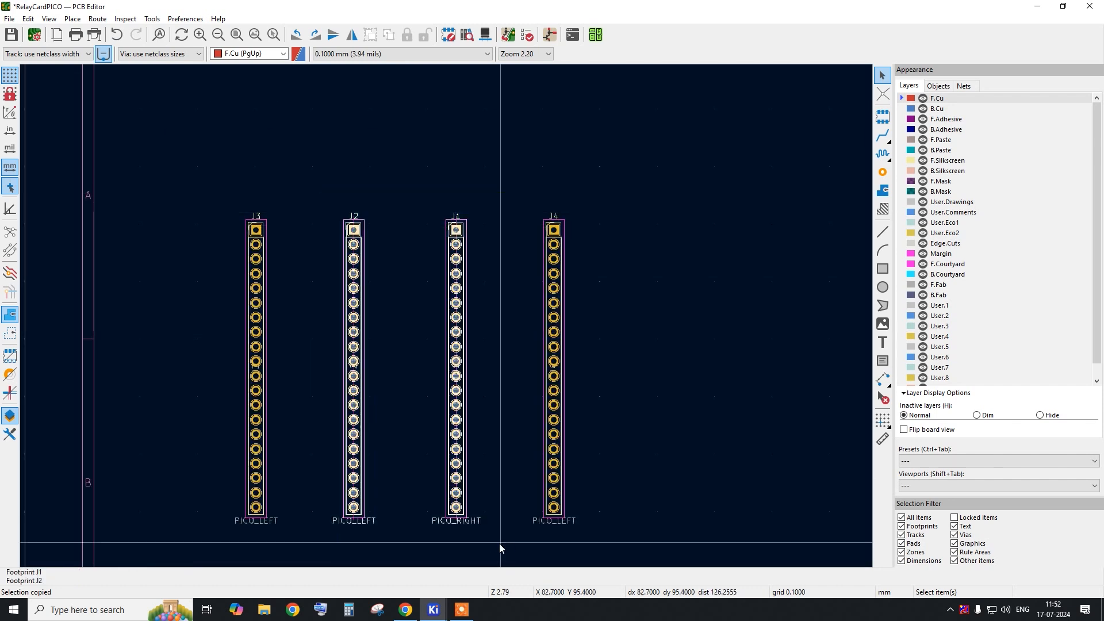
drag(195, 181, 305, 454)
drag(505, 202, 611, 506)
Move push button SW1 below the headers, roughly between J2 and J1, rotated 90°.
scroll(533, 448, down, 4)
scroll(559, 329, up, 3)
click(625, 293)
key(m)
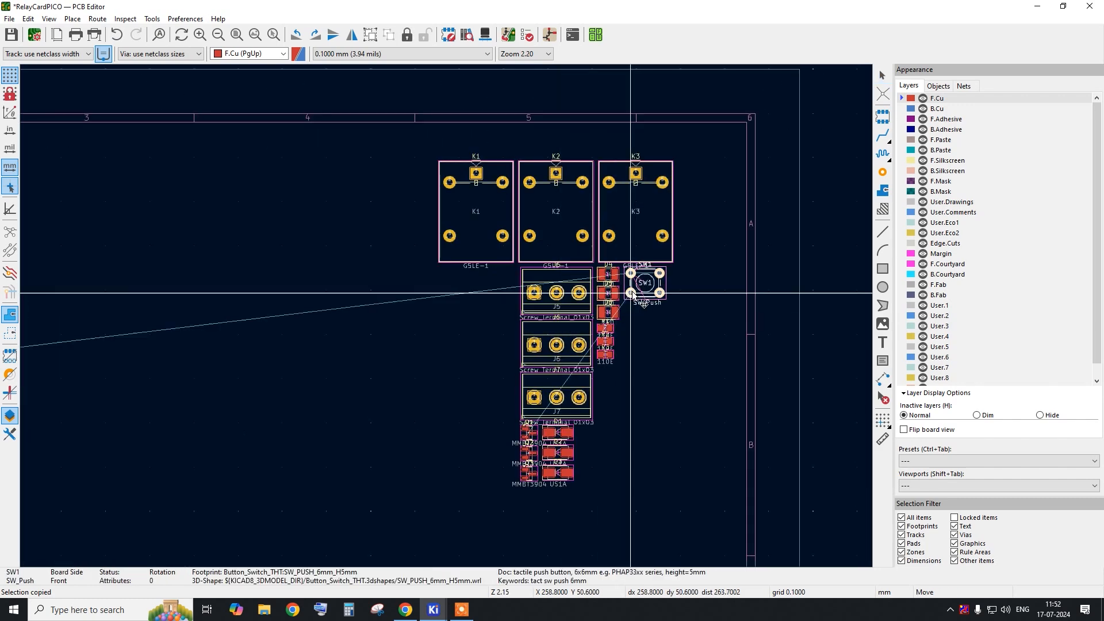
scroll(627, 294, down, 3)
scroll(571, 381, up, 3)
key(r)
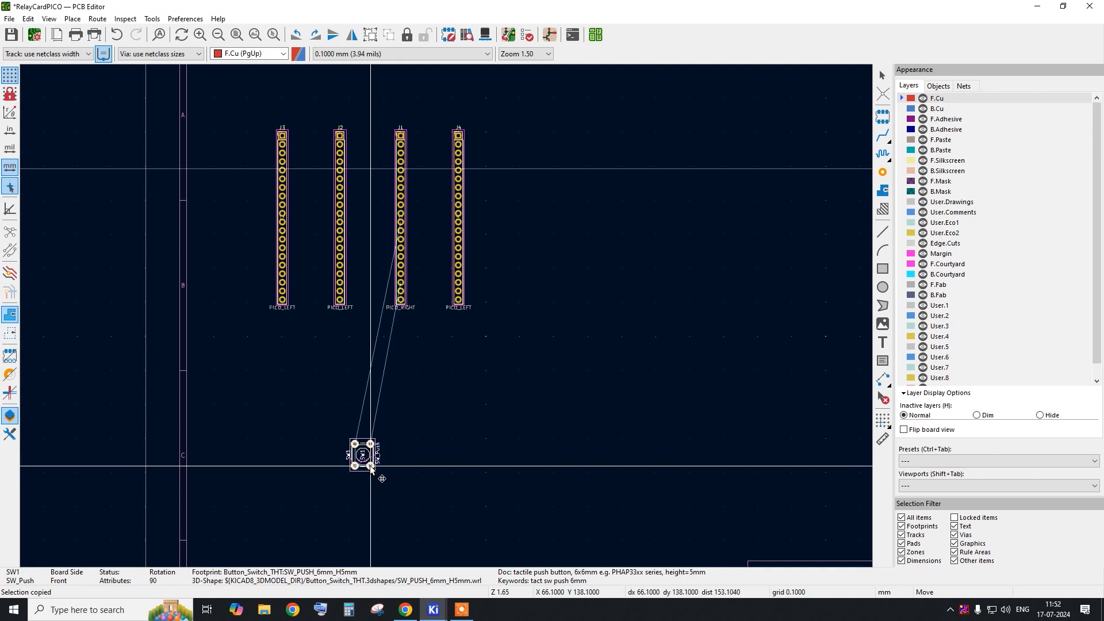
click(385, 428)
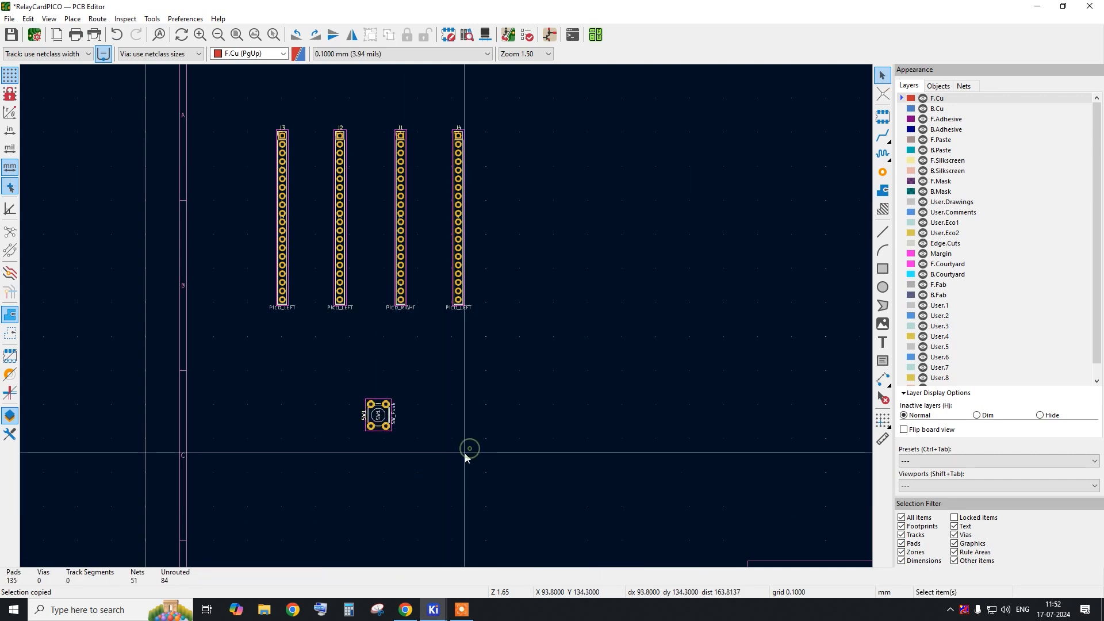
Arrange the PCB Editor and Schematic Editor side by side, with relay K1 selected for cross-reference.
scroll(297, 446, down, 3)
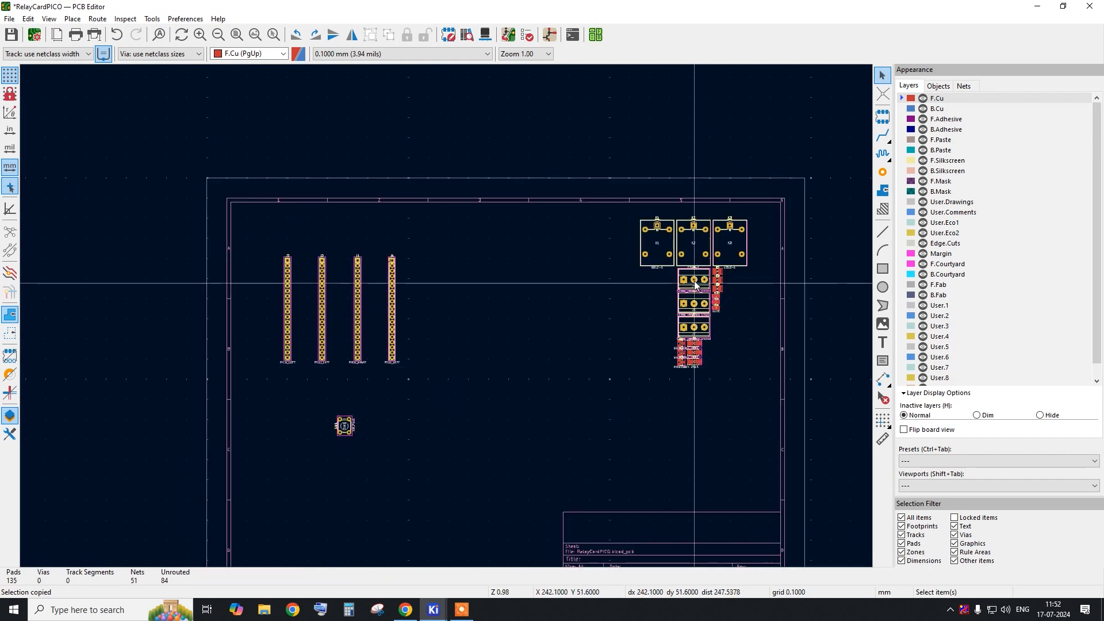
scroll(671, 243, up, 2)
click(654, 231)
drag(552, 7, 1103, 150)
click(458, 258)
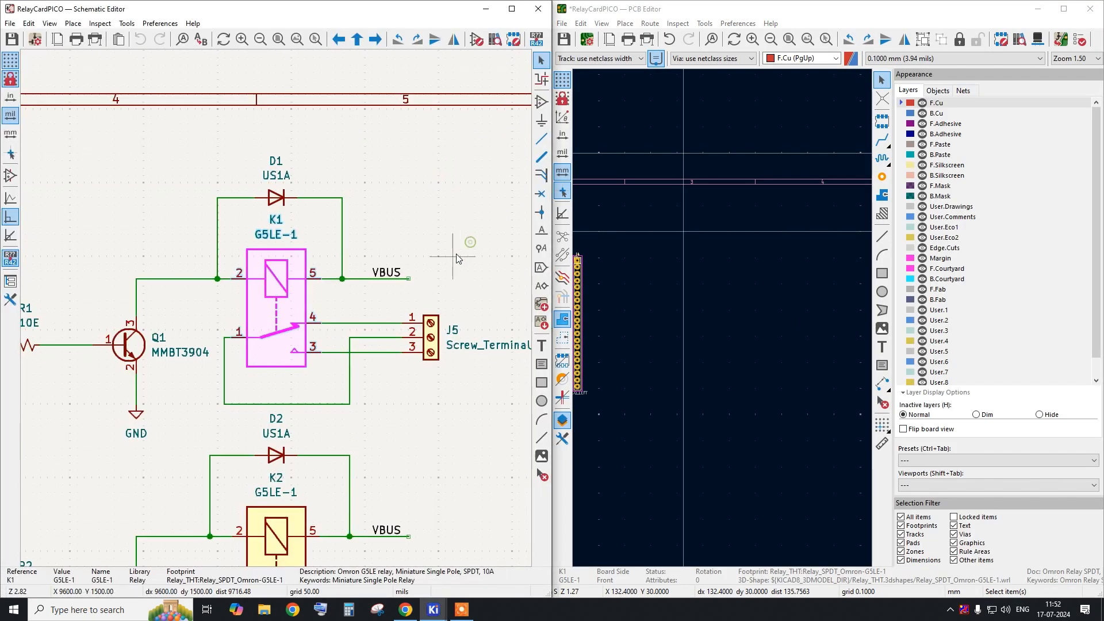
click(407, 258)
Cross-select relay K1 from the schematic and place its footprint to the right of J4, rotated 90°.
click(299, 301)
click(733, 314)
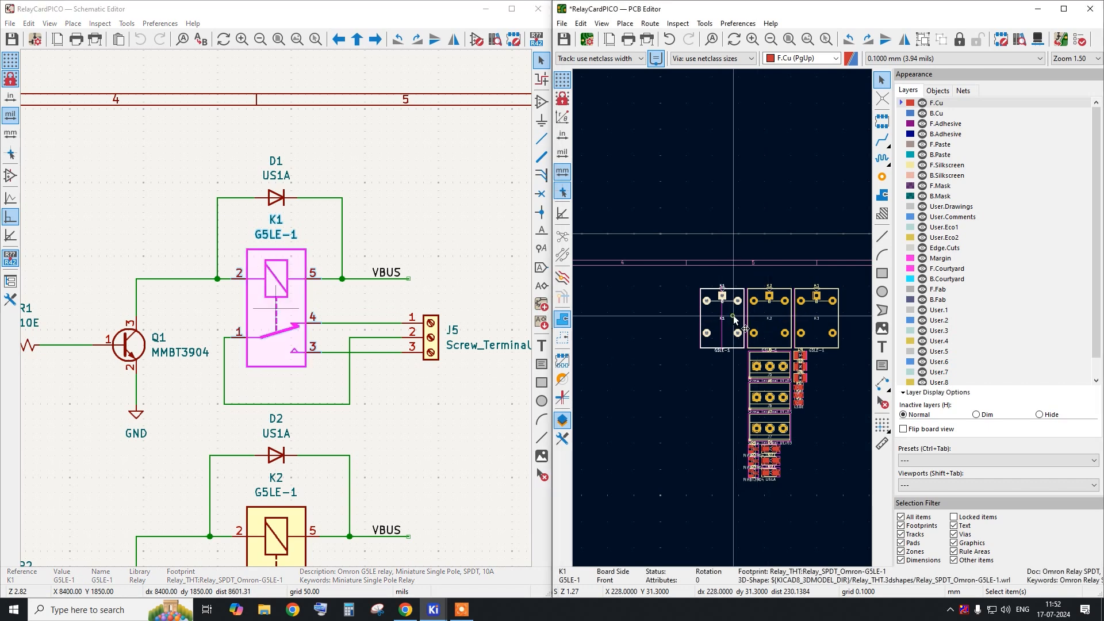
key(m)
scroll(771, 341, down, 3)
scroll(700, 348, up, 3)
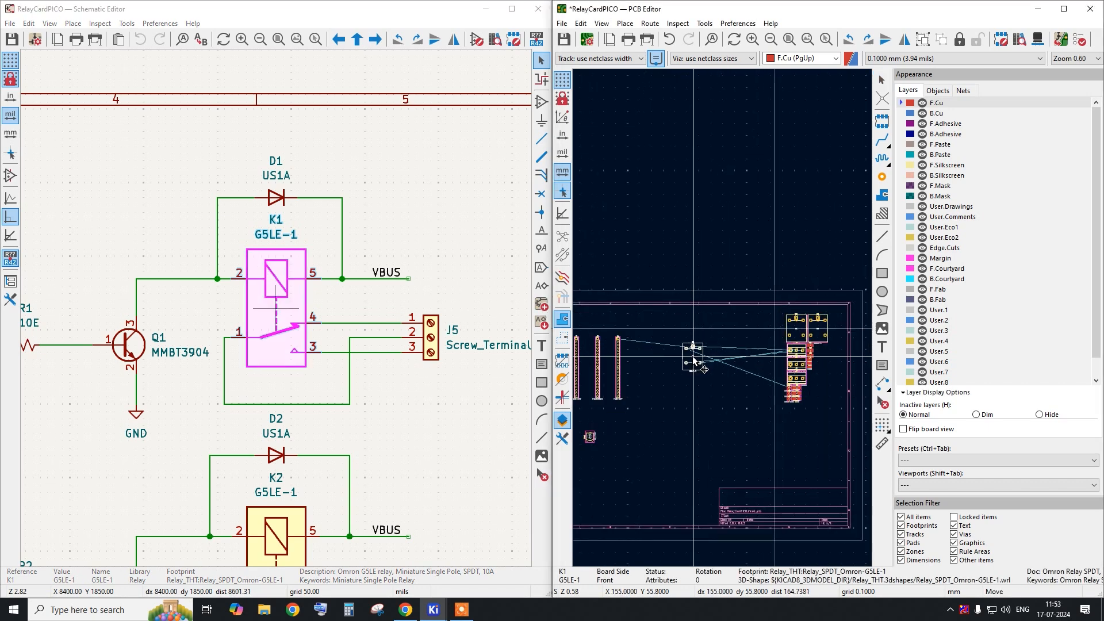
click(682, 344)
Cross-select relay K2 from the schematic and place its footprint directly below K1, rotated 90°.
click(299, 518)
click(730, 301)
key(m)
scroll(782, 287, down, 3)
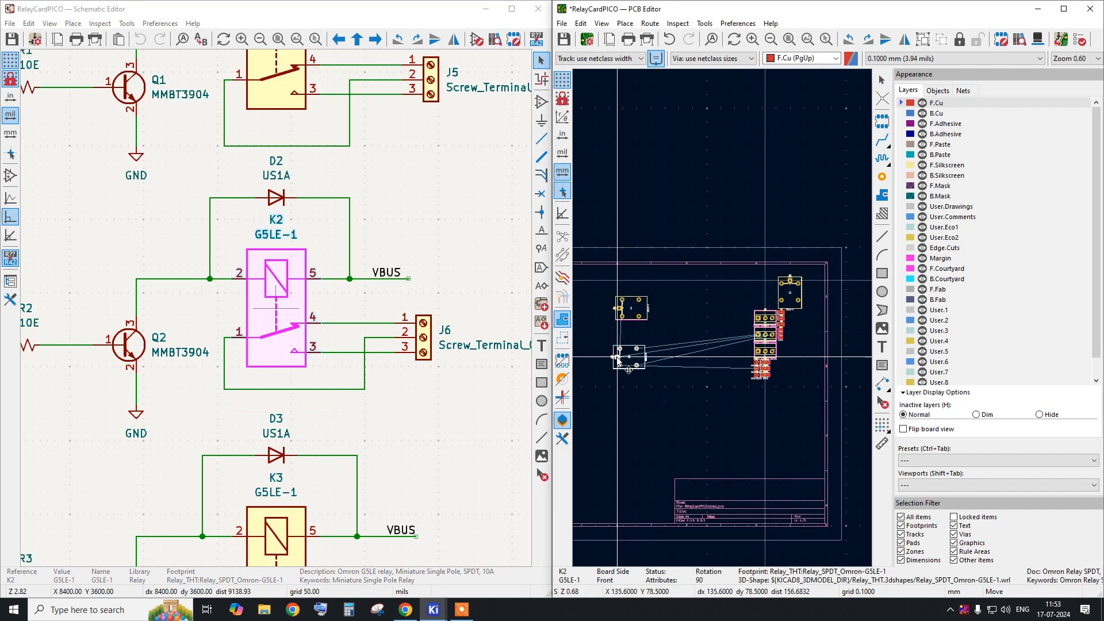
click(628, 370)
Cross-select relay K3 from the schematic and place its footprint below K2, rotated 90°.
click(299, 529)
click(729, 323)
key(m)
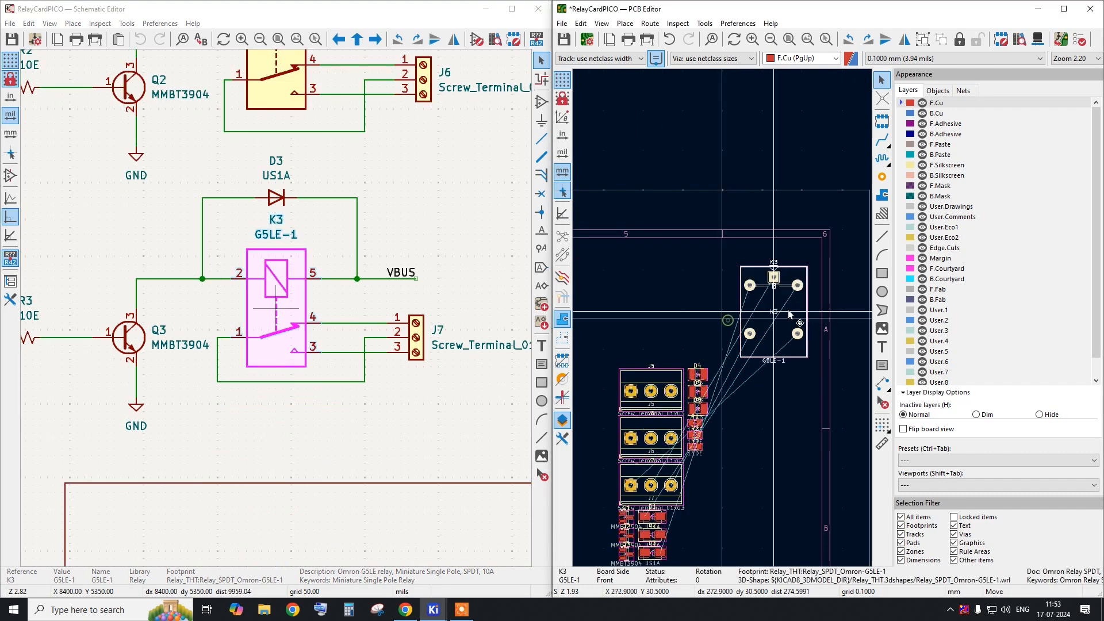
scroll(800, 307, down, 5)
scroll(629, 393, up, 3)
key(r)
click(673, 414)
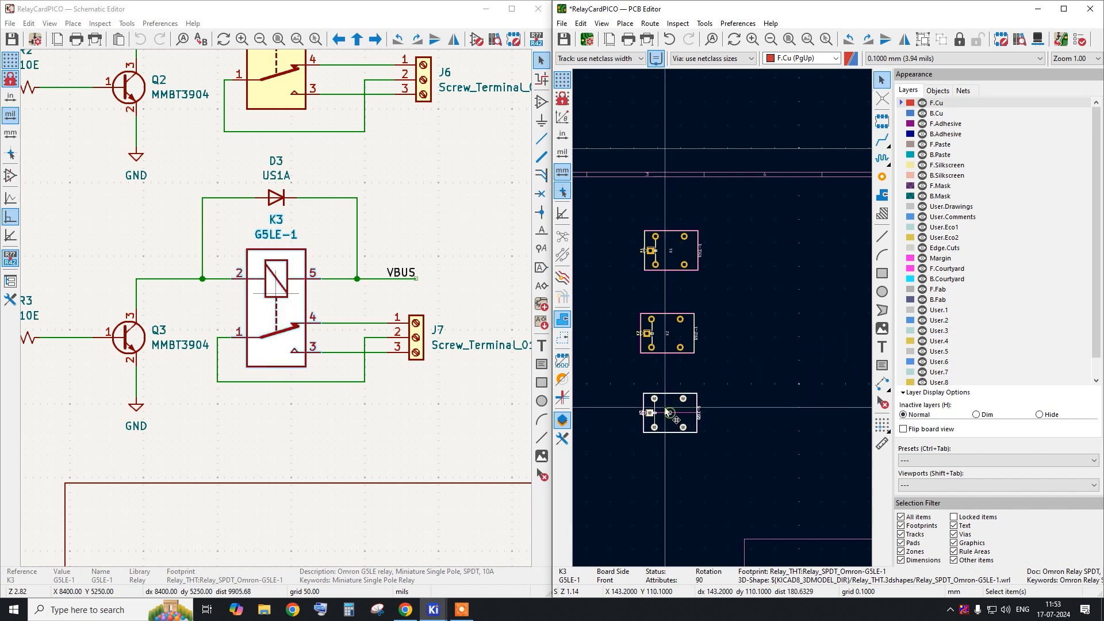
Shift relay K2 sideways so it lines up with K1 in the relay column.
scroll(719, 368, down, 2)
click(724, 351)
click(721, 350)
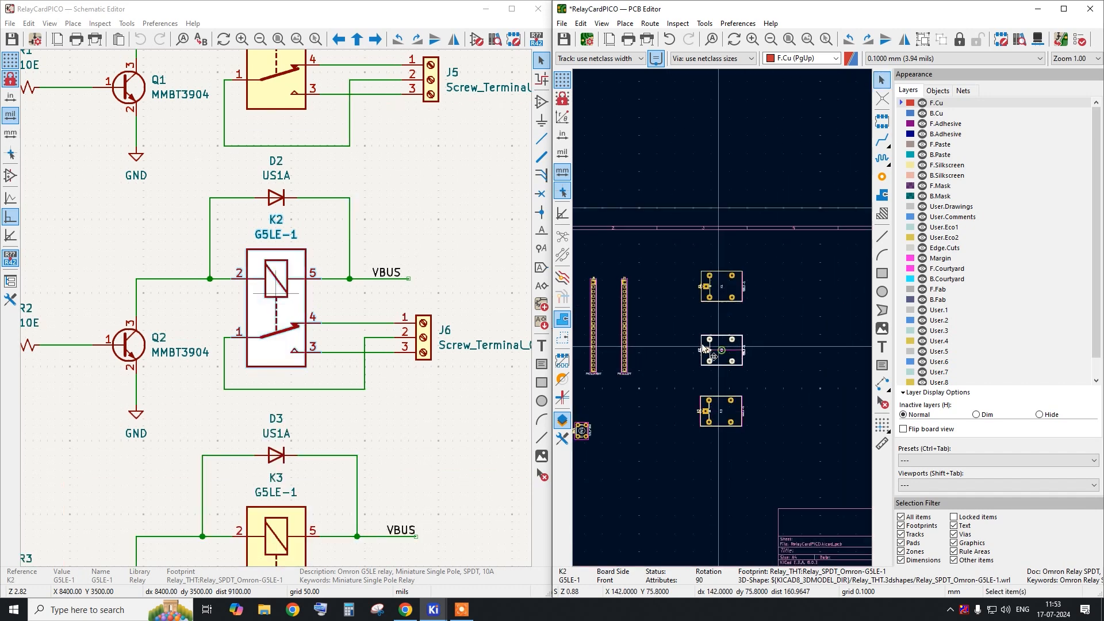
Cross-select diode D1 from the schematic and place its footprint just left of relay K1, rotated -90°.
scroll(376, 146, down, 3)
scroll(276, 115, up, 3)
click(281, 111)
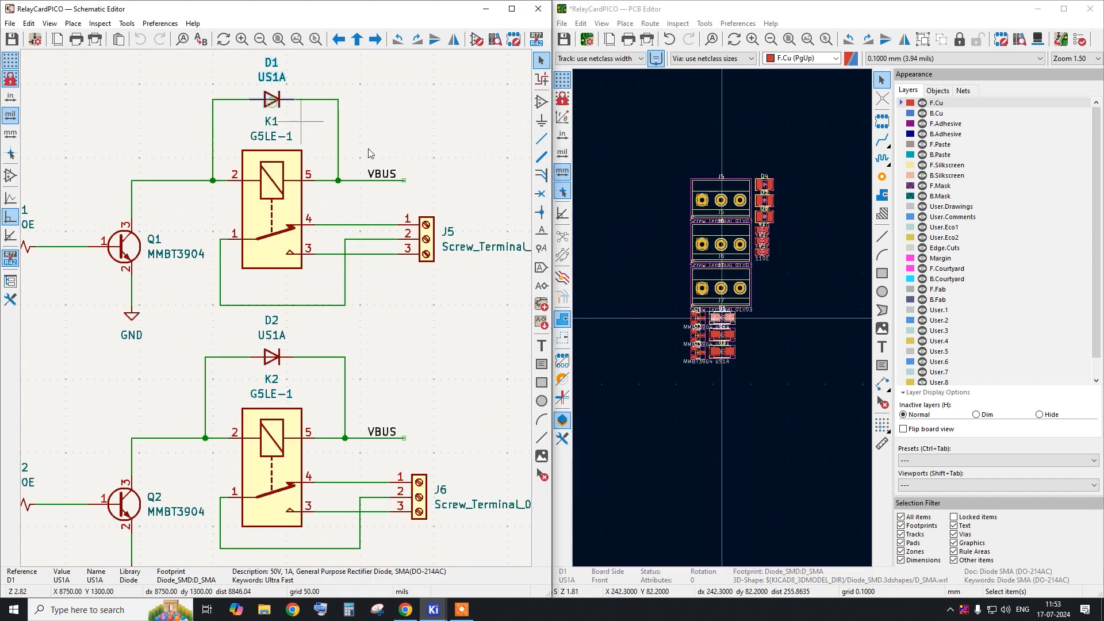
scroll(722, 316, up, 4)
click(720, 320)
key(m)
scroll(786, 357, down, 5)
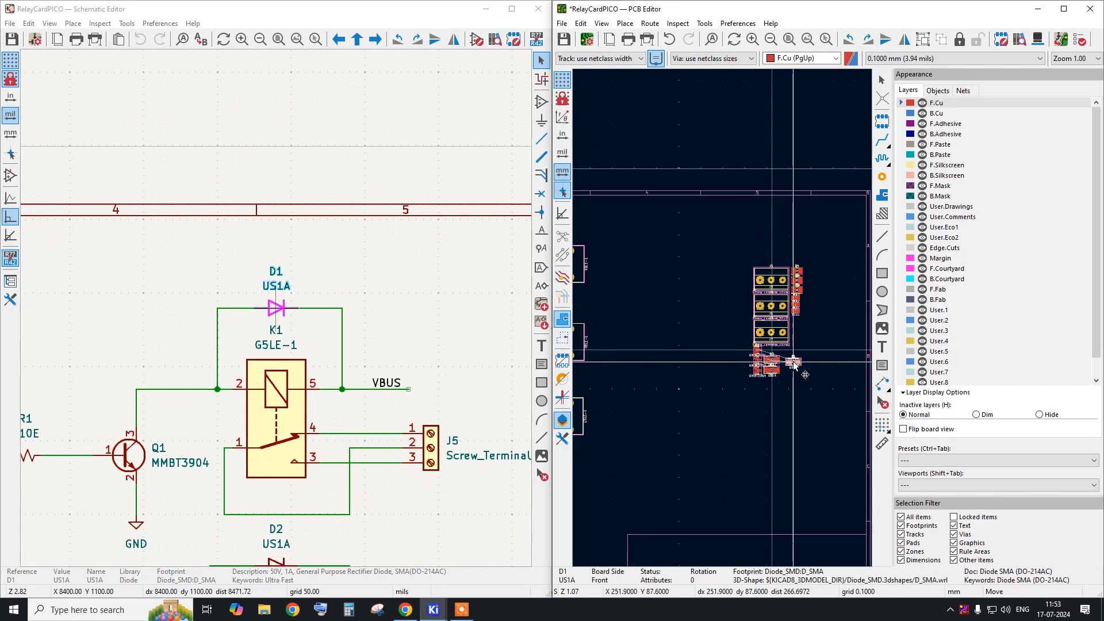
scroll(698, 318, up, 2)
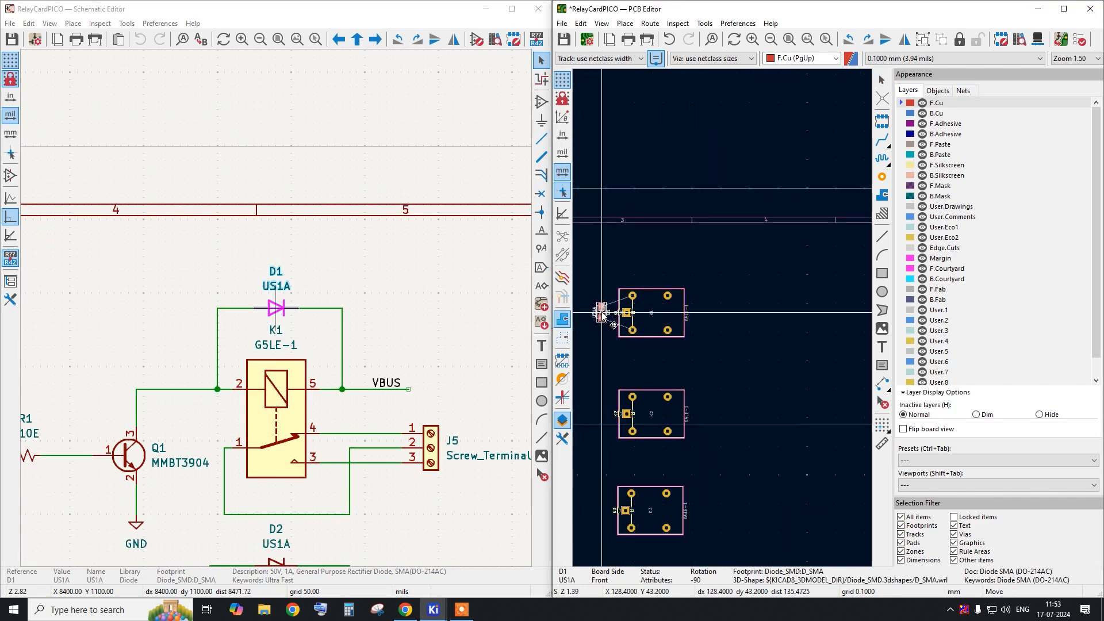
Cross-select diode D2 from the schematic and place its footprint just left of relay K2, rotated -90°.
scroll(336, 296, down, 1)
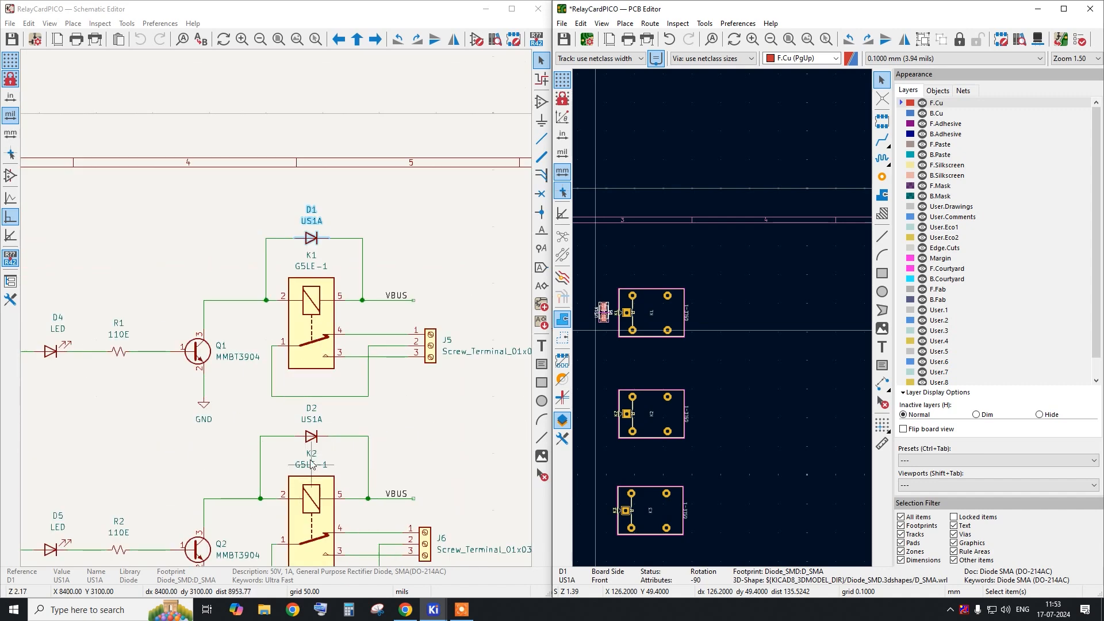
click(326, 439)
scroll(718, 314, up, 4)
click(734, 331)
key(m)
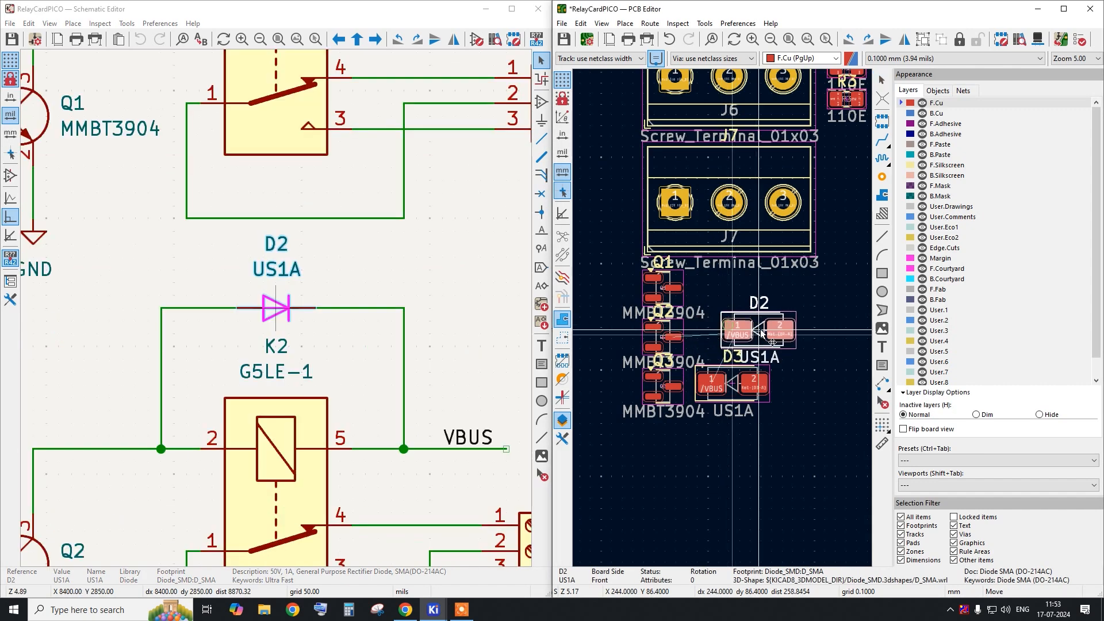
scroll(776, 329, down, 6)
scroll(585, 325, up, 1)
scroll(585, 326, up, 4)
key(r)
scroll(768, 317, down, 4)
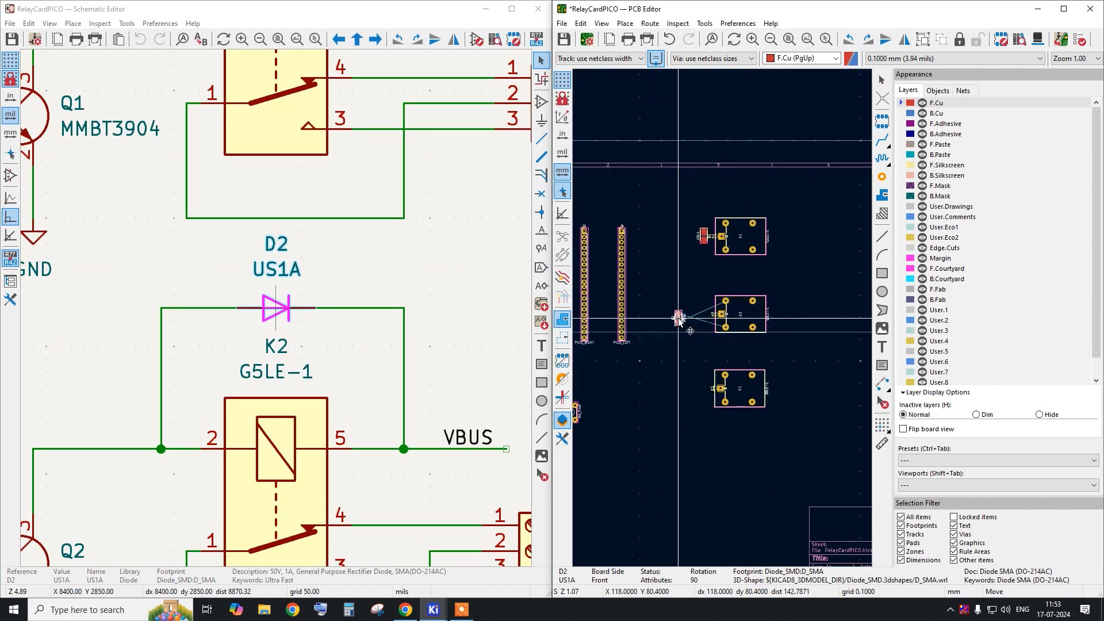
scroll(677, 318, up, 4)
key(r)
click(752, 307)
Cross-select diode D3 from the schematic and place its footprint just left of relay K3, rotated -90°.
scroll(290, 346, down, 5)
scroll(291, 473, up, 4)
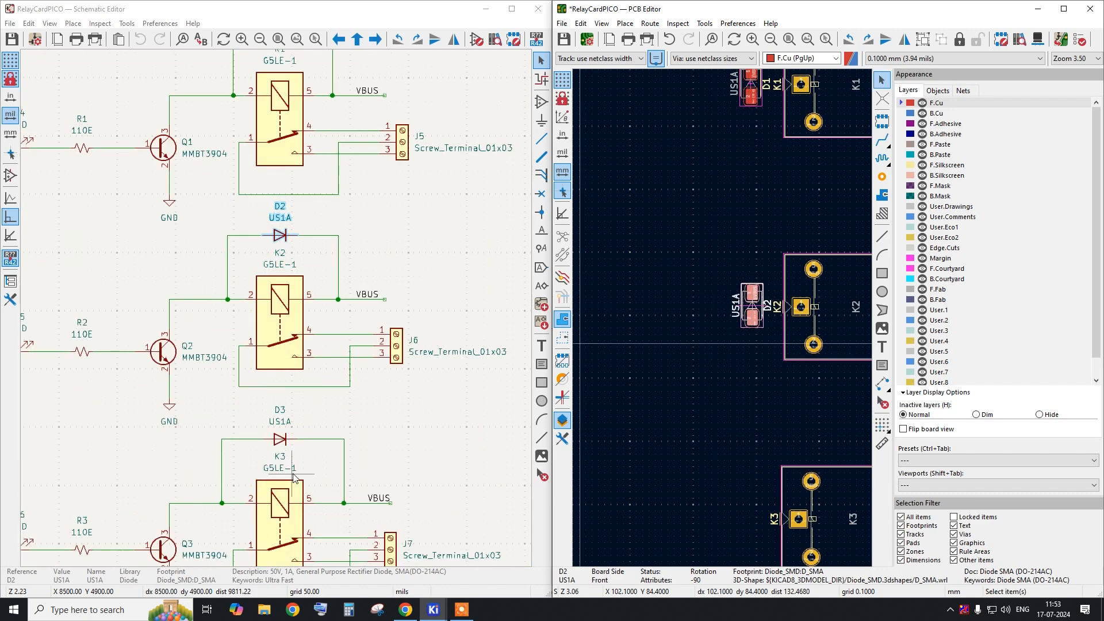
click(275, 421)
scroll(604, 353, down, 1)
scroll(693, 325, up, 4)
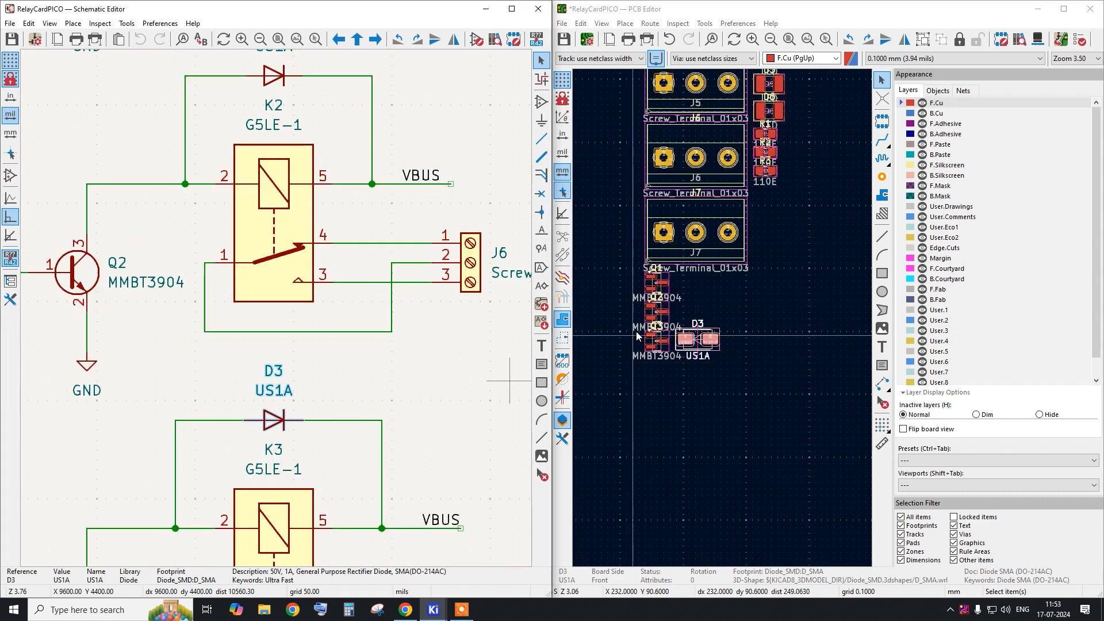
click(713, 340)
key(m)
scroll(805, 345, down, 7)
scroll(740, 340, up, 7)
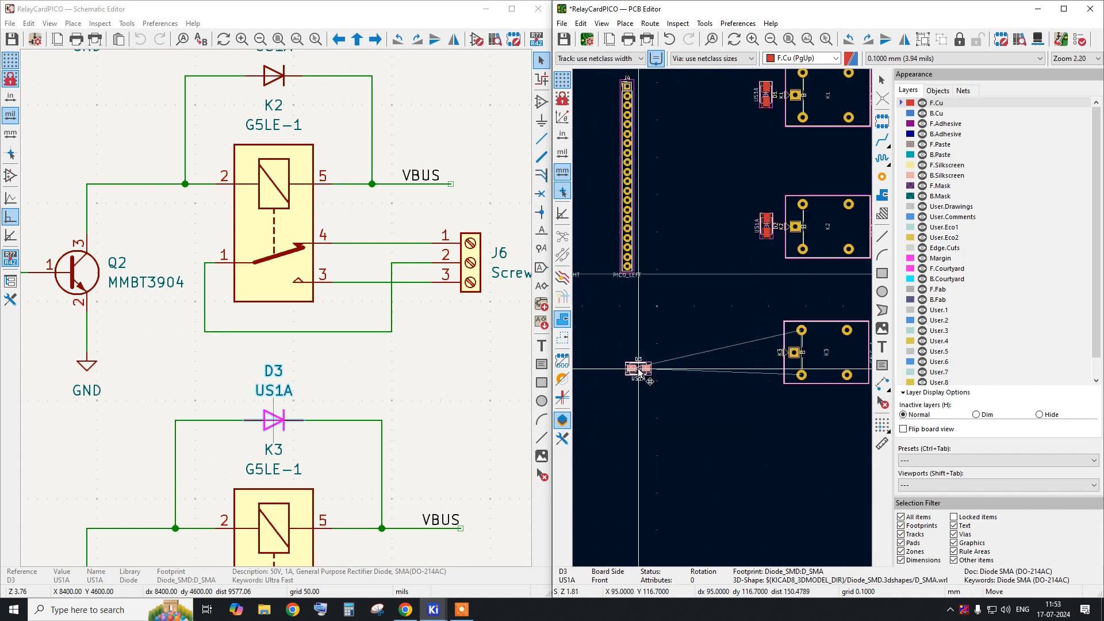
key(r)
key(r)
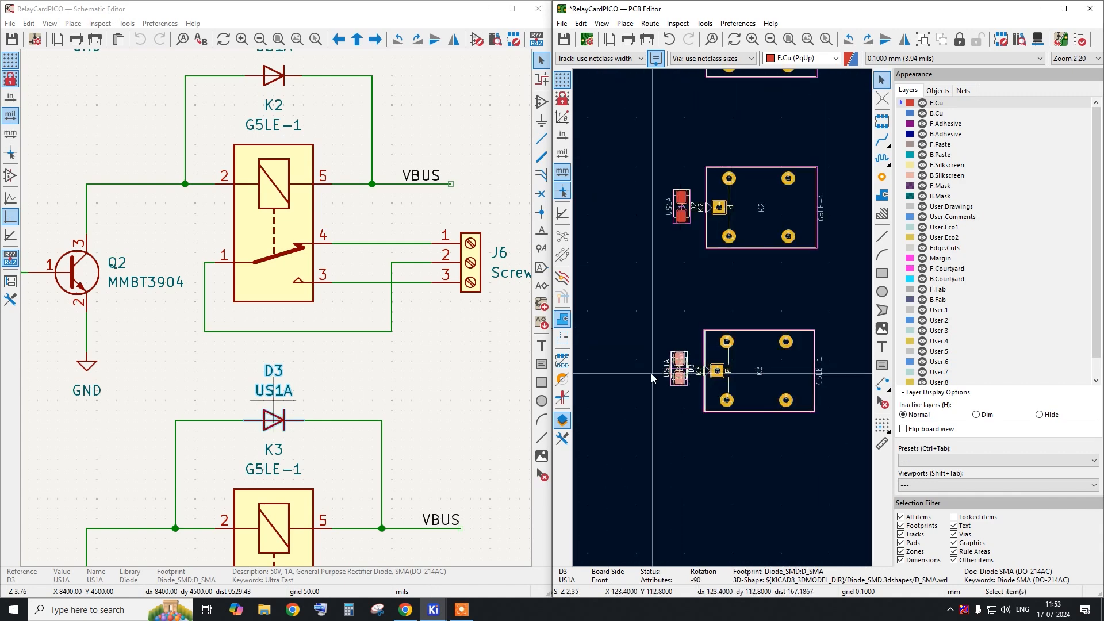
Cross-select transistor Q1 from the schematic and place its footprint to the left of diode D1.
scroll(403, 346, down, 4)
click(293, 195)
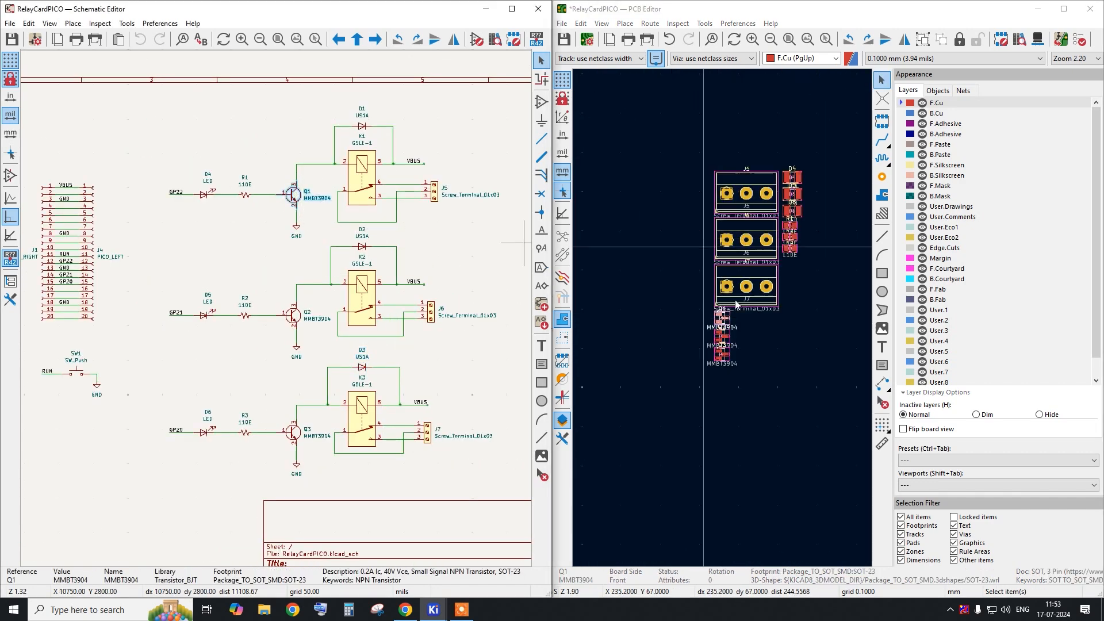
scroll(723, 317, up, 4)
click(723, 316)
click(706, 314)
key(m)
scroll(811, 317, down, 8)
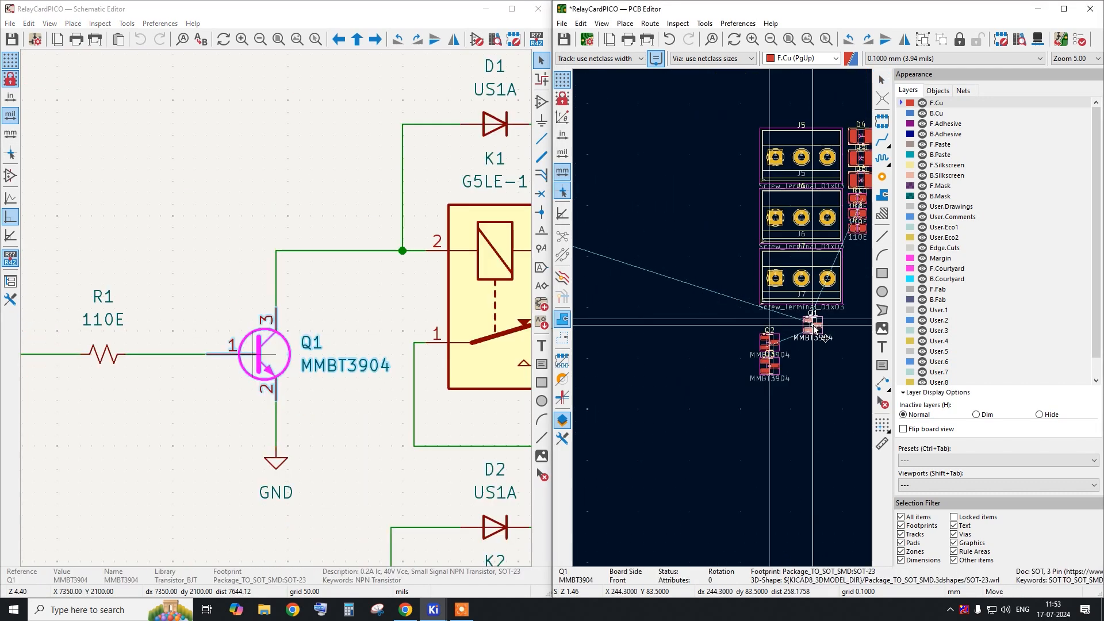
scroll(672, 289, up, 5)
click(700, 270)
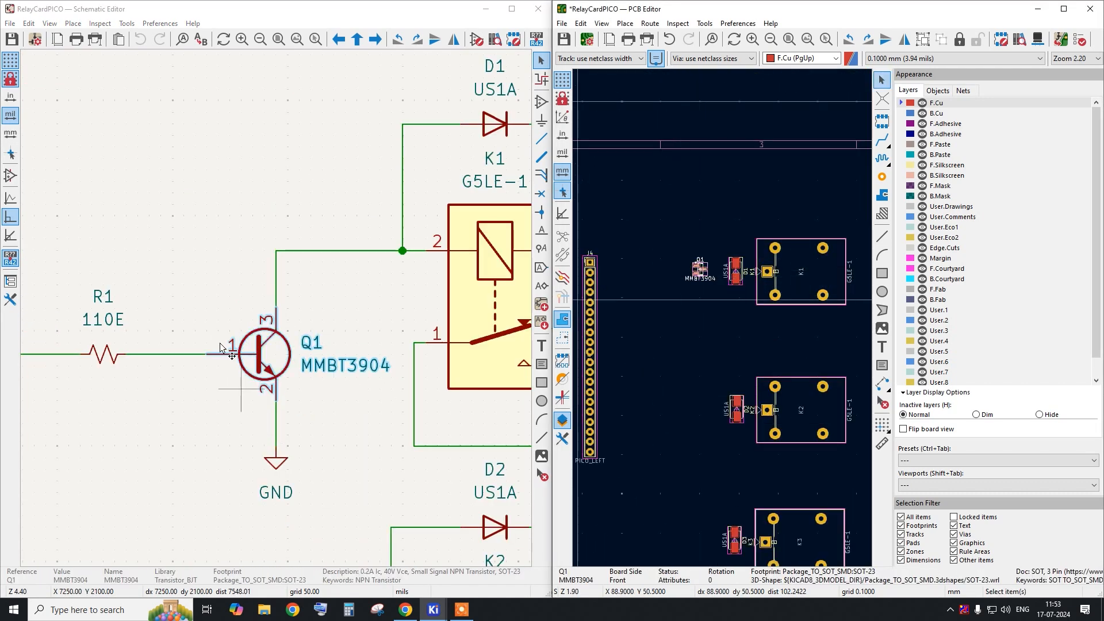
Cross-select transistor Q2 from the schematic and place its footprint to the left of diode D2.
scroll(221, 277, down, 4)
scroll(238, 436, up, 2)
click(238, 439)
scroll(725, 315, up, 2)
scroll(728, 314, up, 3)
click(732, 327)
key(m)
scroll(790, 333, down, 8)
scroll(700, 330, up, 4)
scroll(642, 337, up, 3)
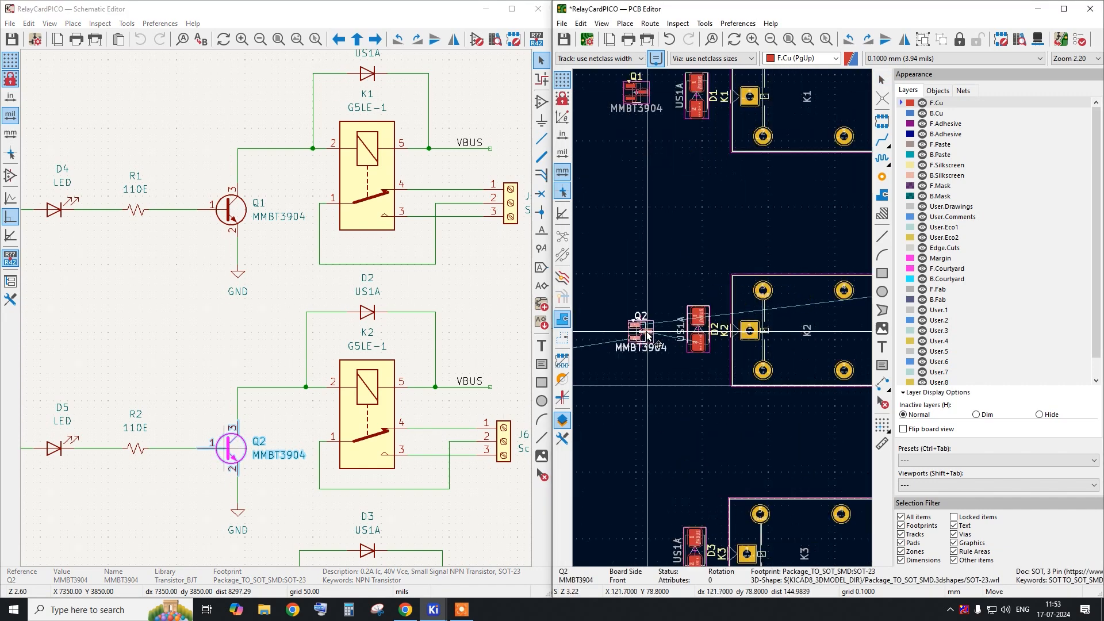
Cross-select transistor Q3 from the schematic and place its footprint to the left of diode D3.
scroll(286, 271, down, 5)
scroll(242, 392, up, 4)
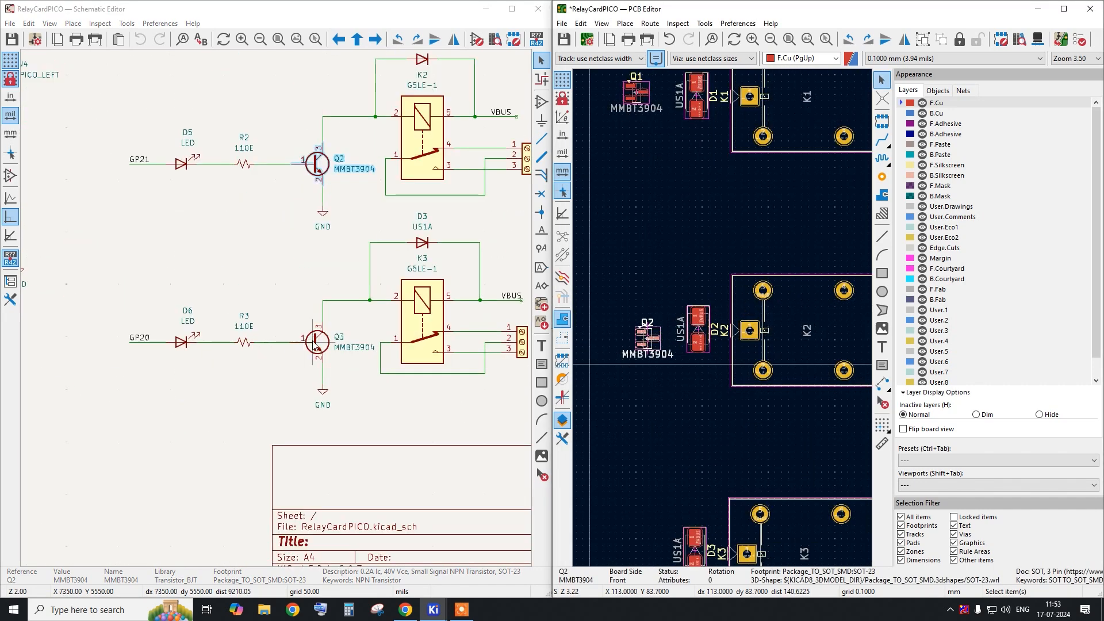
click(309, 342)
scroll(665, 283, down, 4)
scroll(710, 320, up, 3)
click(694, 329)
key(m)
scroll(775, 302, down, 9)
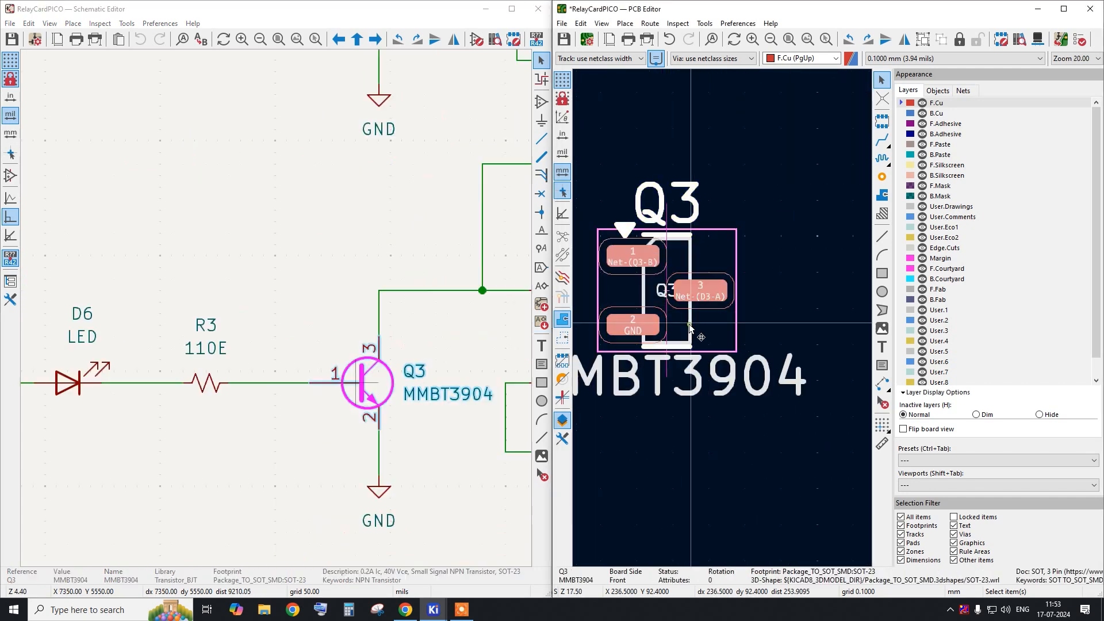
scroll(707, 319, up, 5)
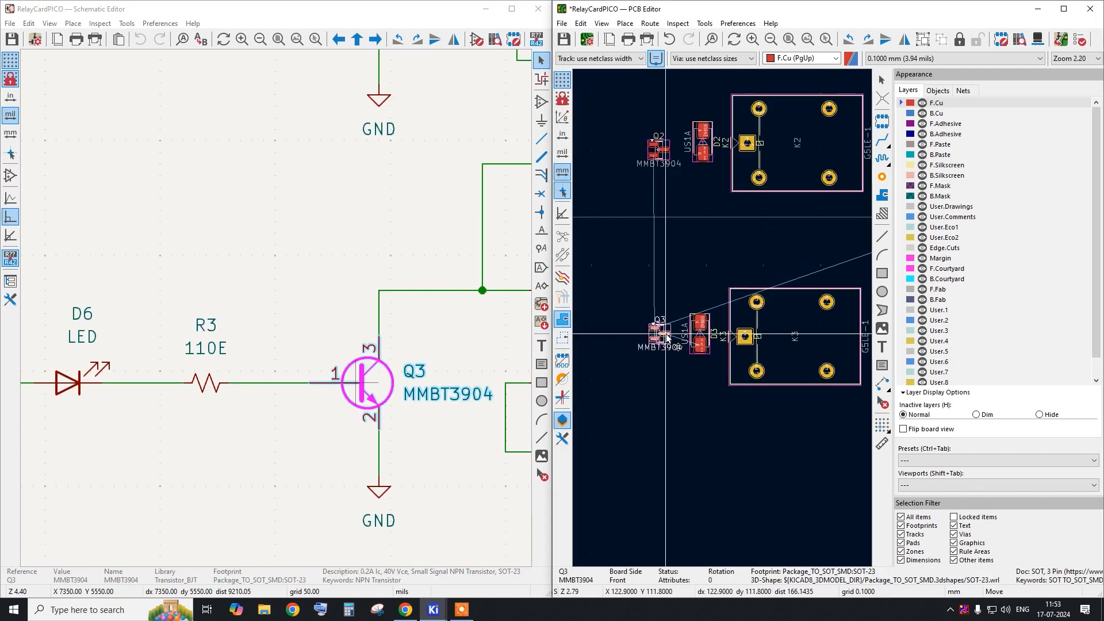
click(666, 332)
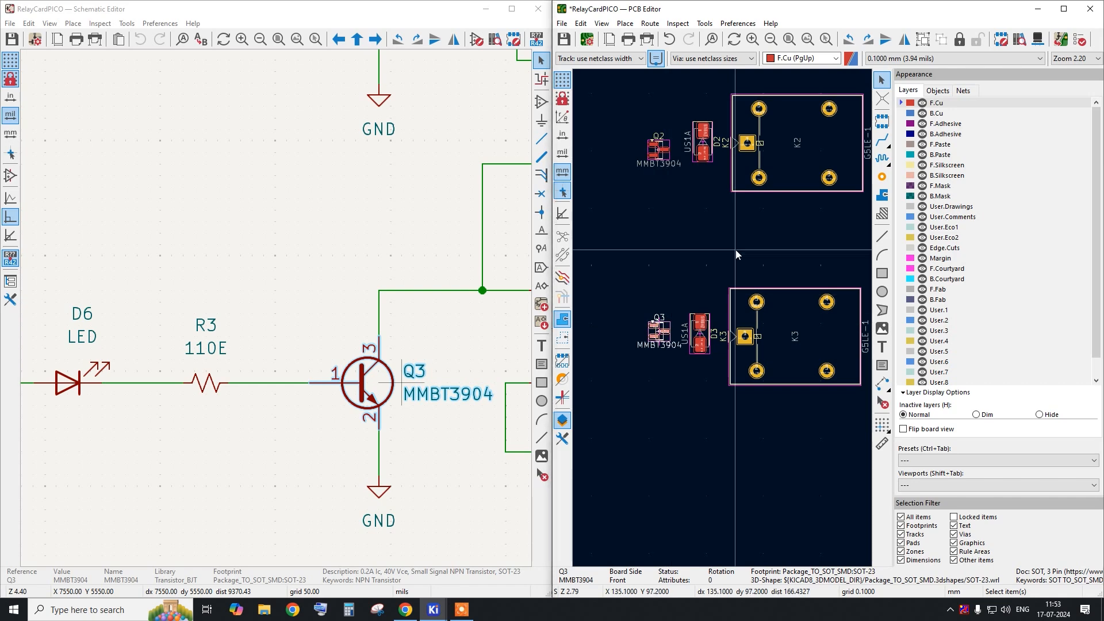
Cross-select screw terminal J5 and place its footprint to the right of relay K1, rotated -90°.
scroll(792, 274, down, 7)
scroll(792, 275, up, 4)
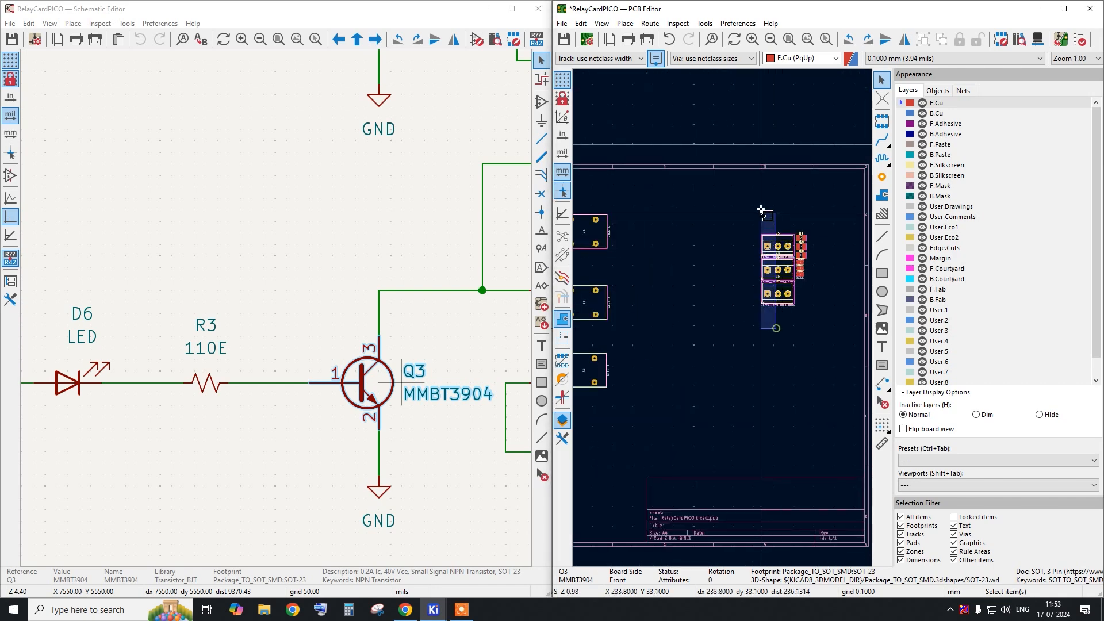
drag(761, 210, 760, 209)
click(738, 271)
click(785, 242)
scroll(271, 290, down, 3)
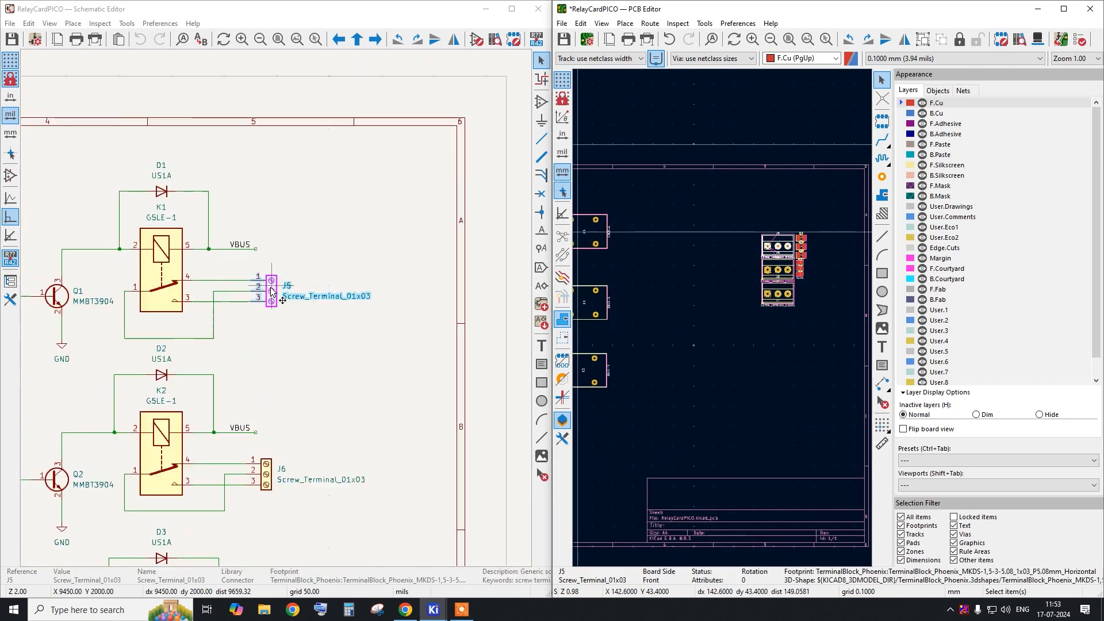
scroll(271, 289, up, 2)
drag(782, 234, 676, 248)
key(r)
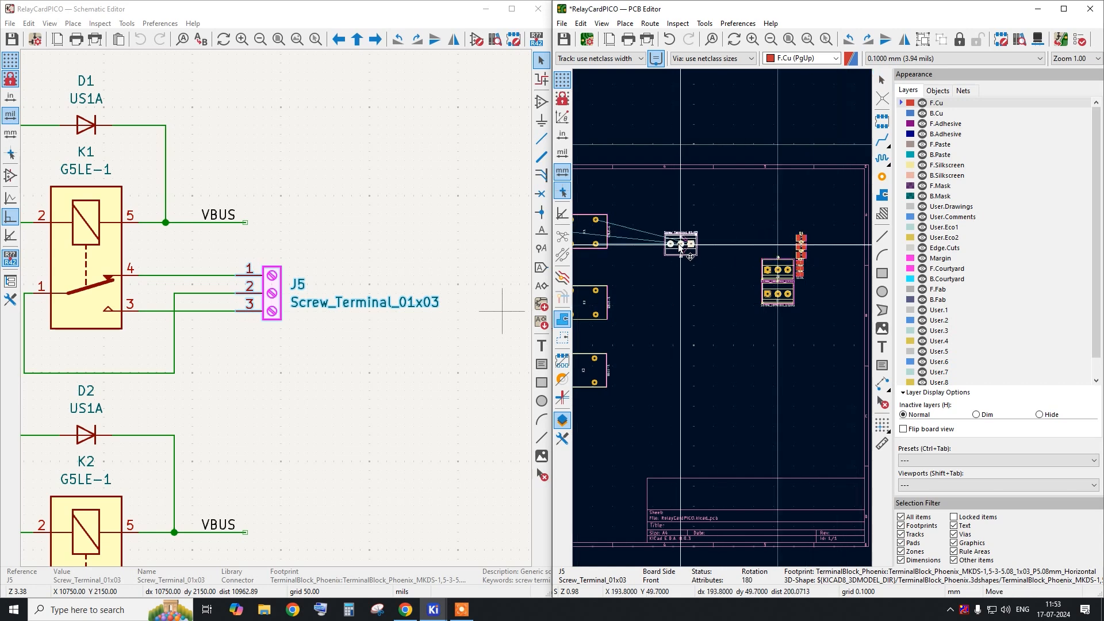
click(654, 244)
Place the footprint of screw terminal J6 to the right of relay K2, rotated -90°.
click(781, 267)
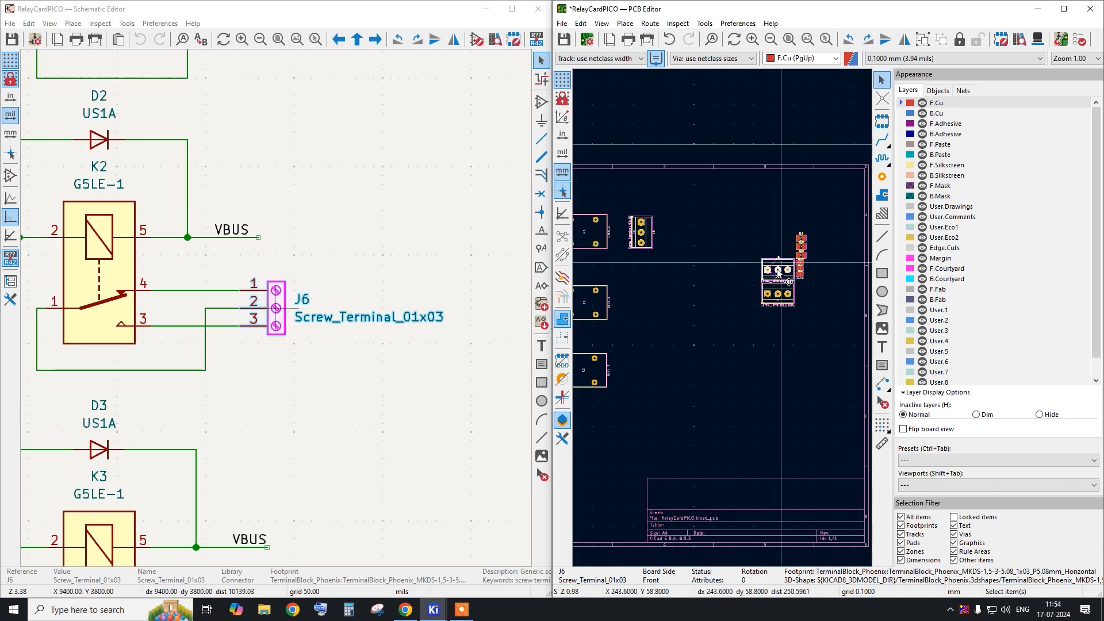
key(m)
scroll(722, 322, down, 3)
scroll(693, 318, up, 4)
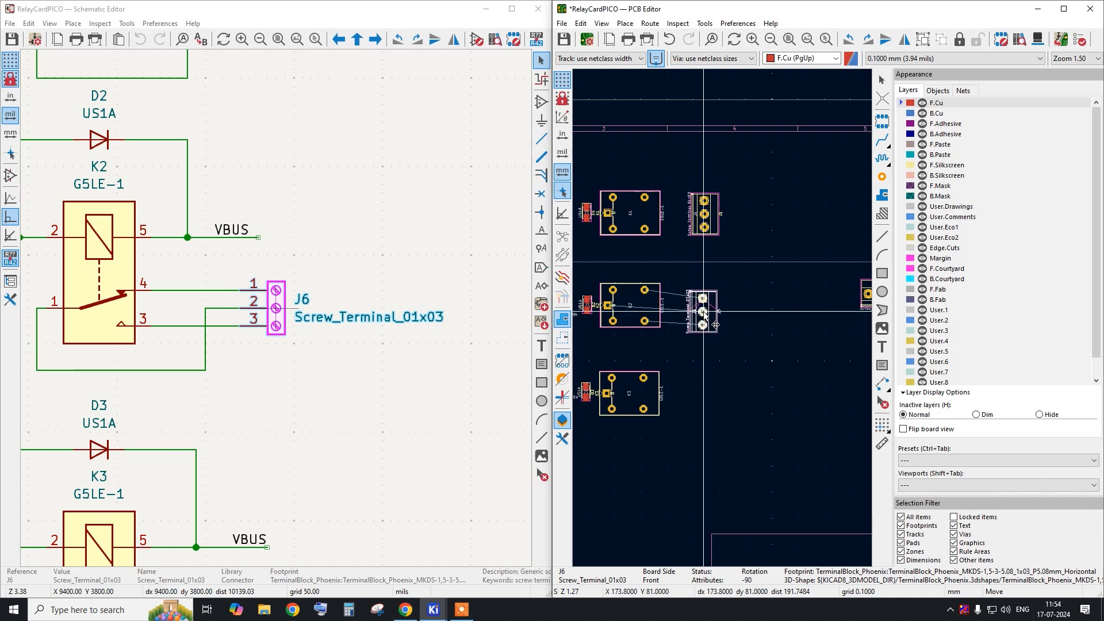
scroll(670, 274, down, 2)
Place the footprint of screw terminal J7 to the right of relay K3, rotated -90°.
click(788, 284)
scroll(665, 348, up, 3)
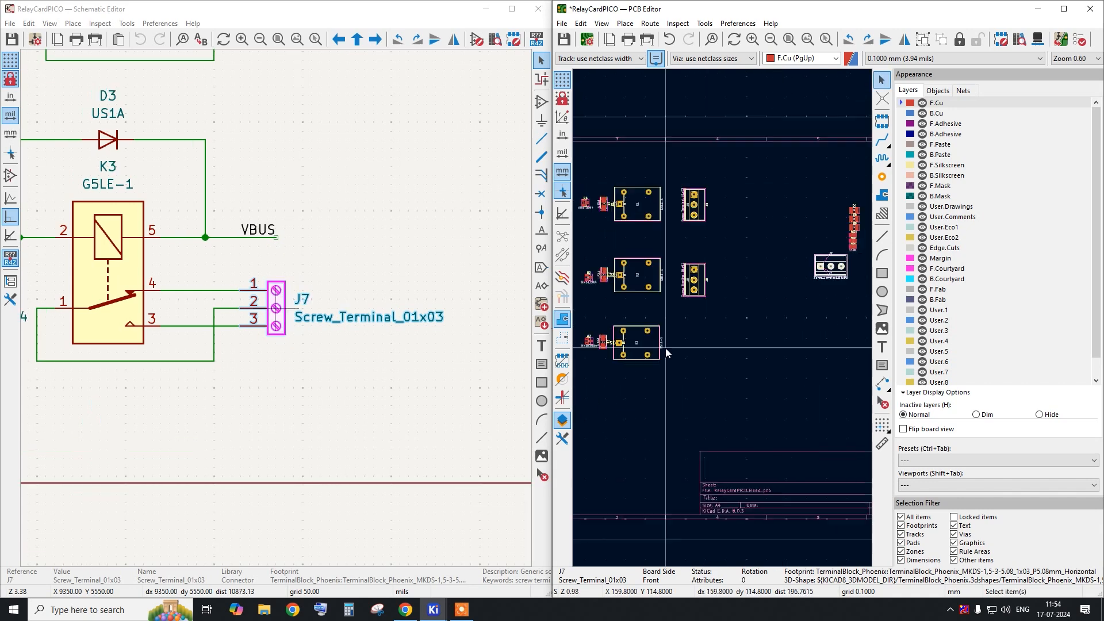
scroll(793, 308, down, 2)
key(m)
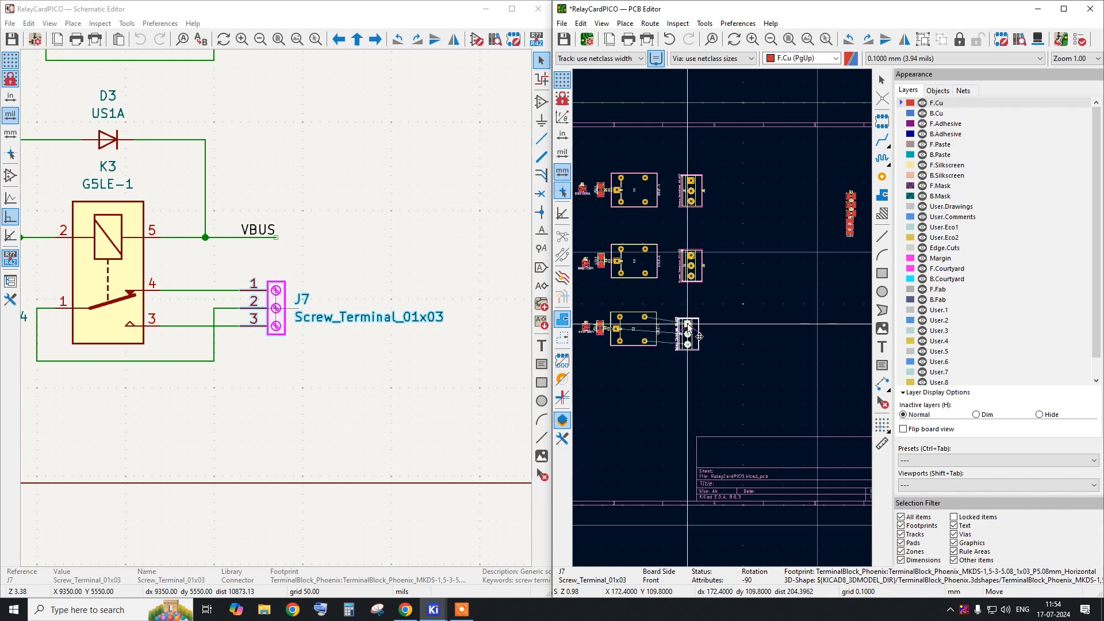
click(701, 329)
Cross-select resistor R1 from the schematic and place its footprint directly above transistor Q1, rotated 180°.
scroll(392, 299, down, 4)
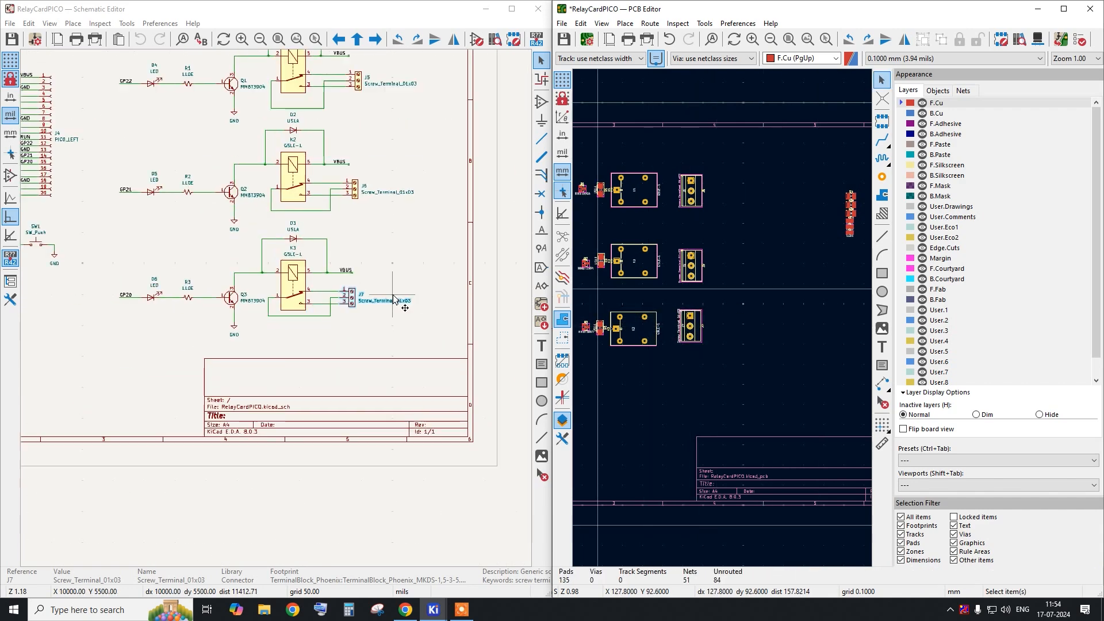
scroll(165, 92, up, 1)
scroll(298, 253, down, 3)
scroll(247, 165, up, 3)
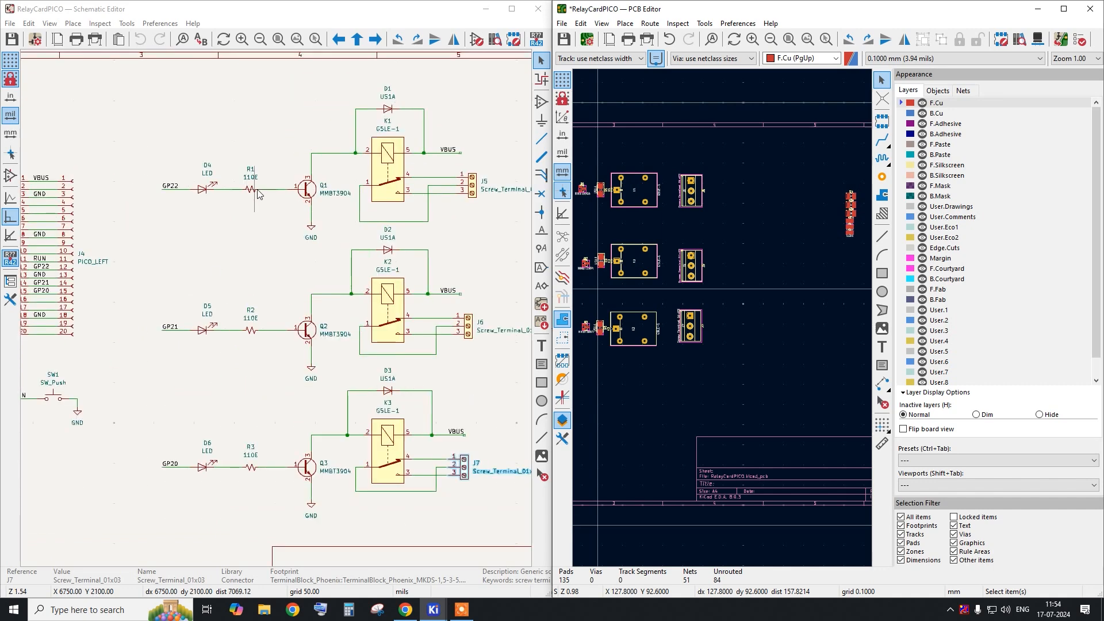
click(250, 188)
scroll(732, 296, up, 5)
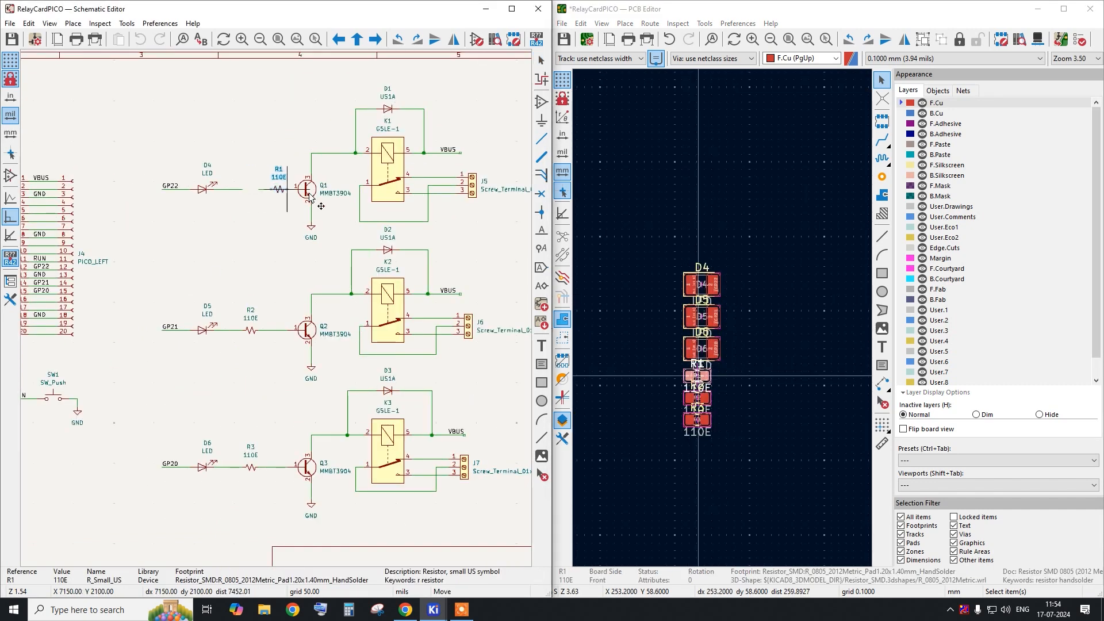
right_click(253, 199)
click(282, 208)
scroll(709, 335, up, 8)
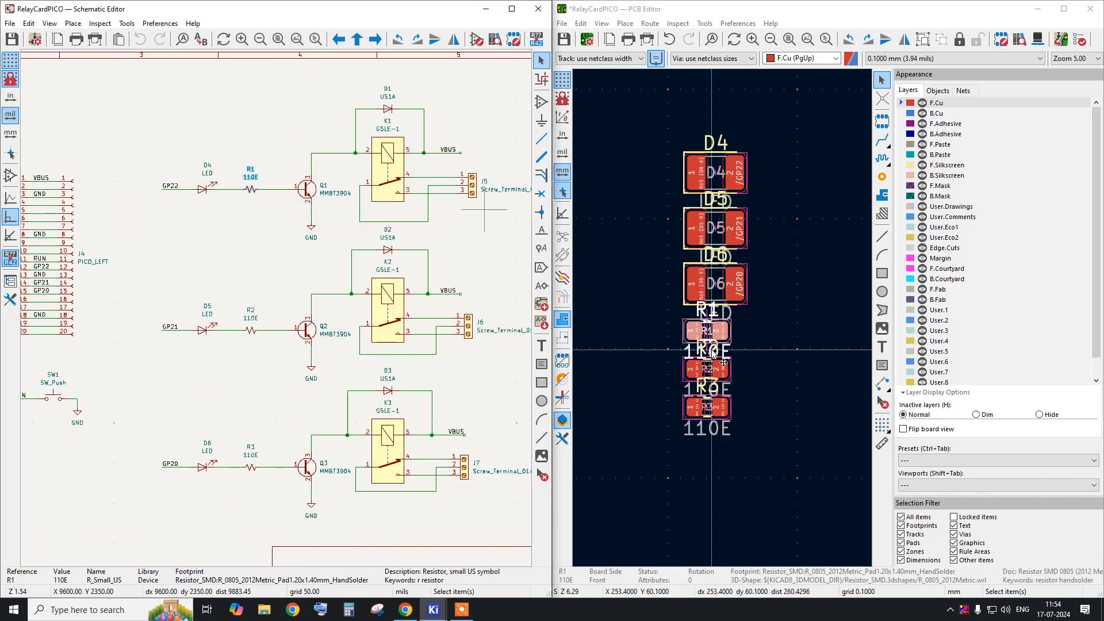
key(m)
scroll(709, 336, down, 15)
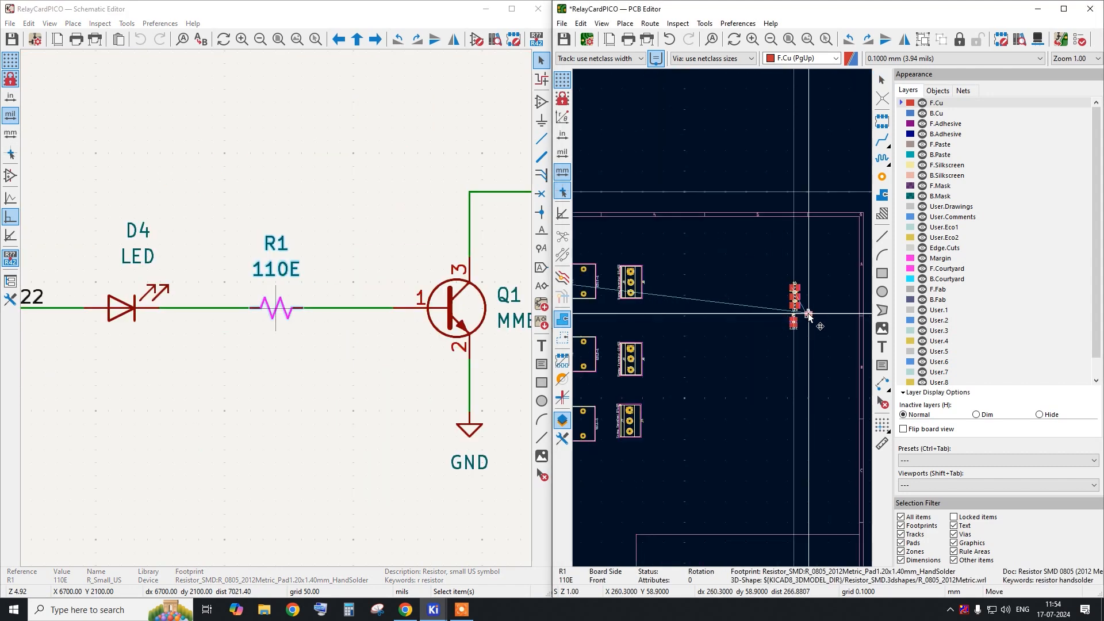
scroll(680, 290, up, 8)
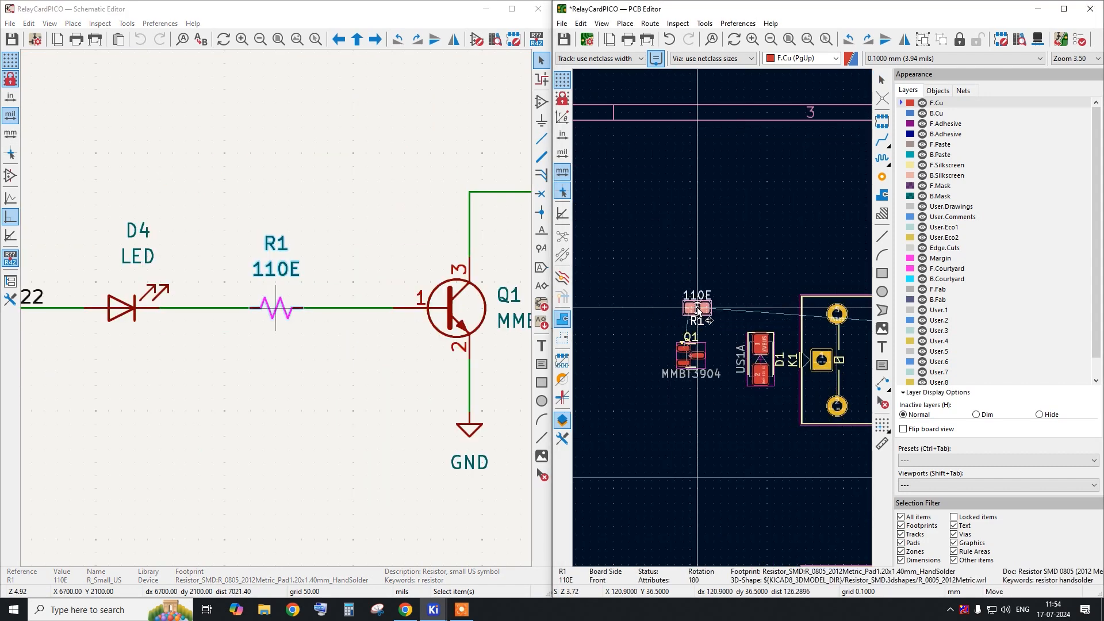
scroll(294, 288, down, 5)
scroll(317, 312, up, 5)
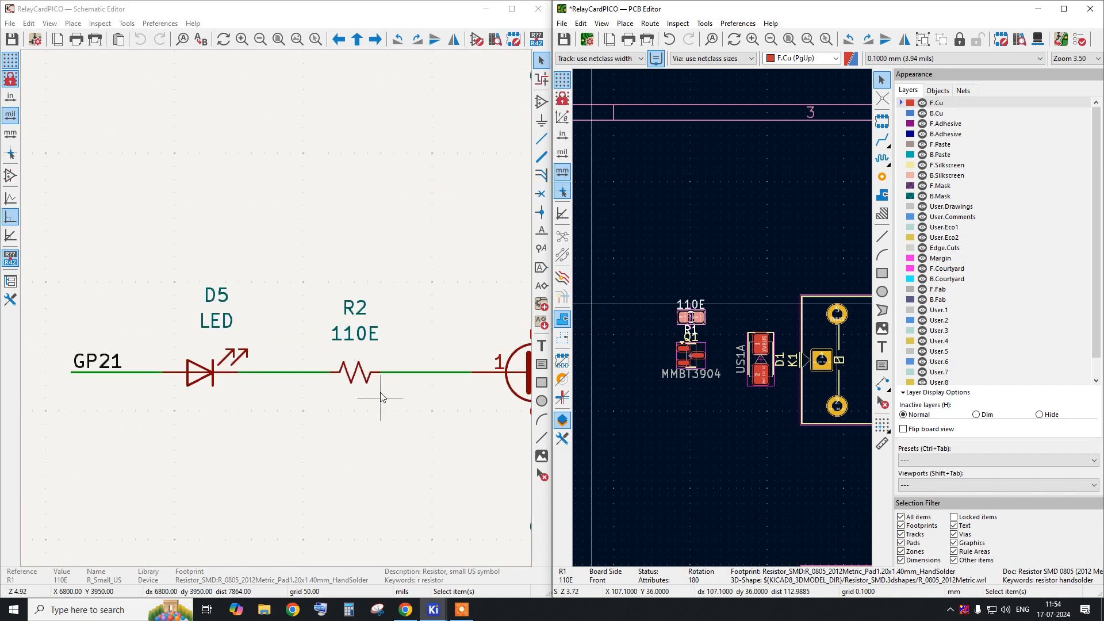
Cross-select resistor R2 from the schematic and place its footprint directly above transistor Q2, rotated 180°.
click(362, 375)
scroll(714, 259, down, 6)
scroll(716, 262, up, 7)
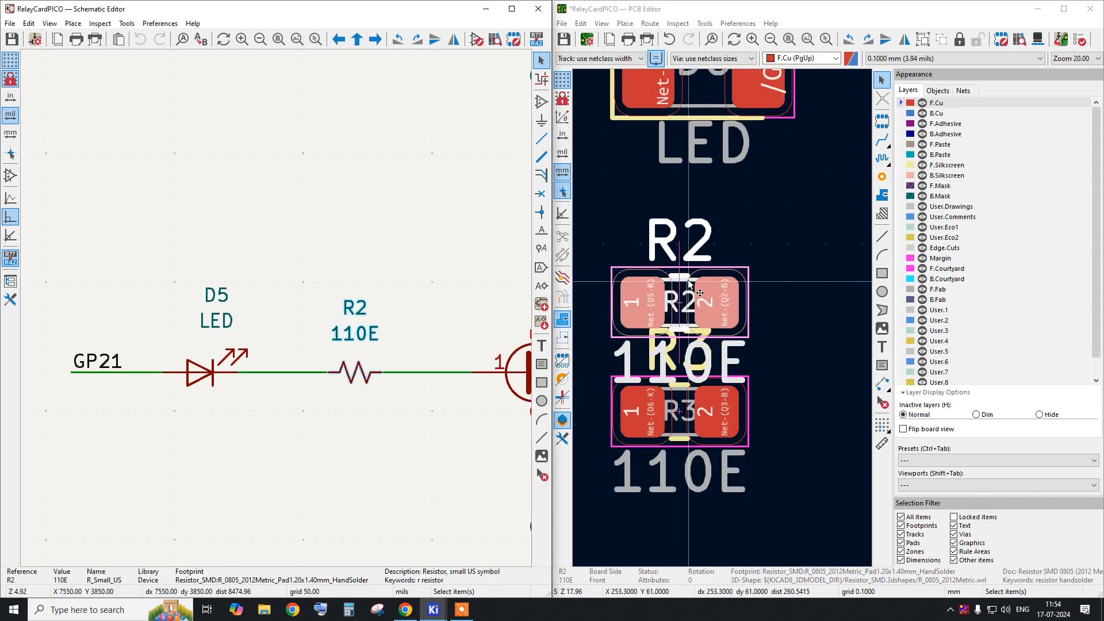
key(m)
scroll(806, 295, down, 5)
scroll(806, 295, up, 8)
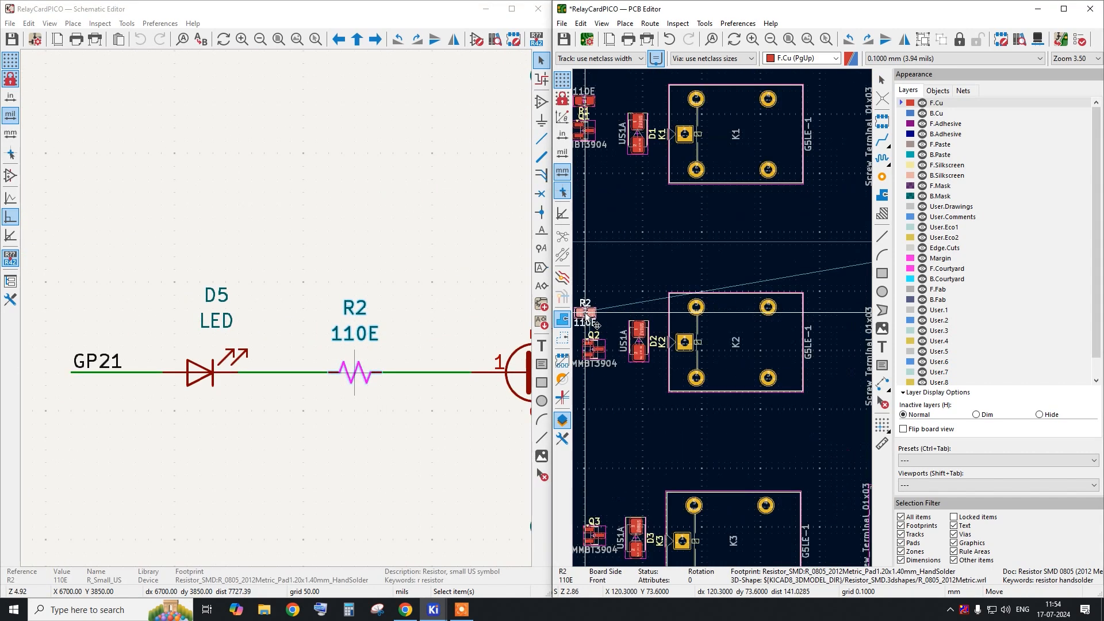
key(r)
key(r)
Cross-select resistor R3 from the schematic and place its footprint directly above transistor Q3, rotated 180°.
scroll(292, 187, down, 4)
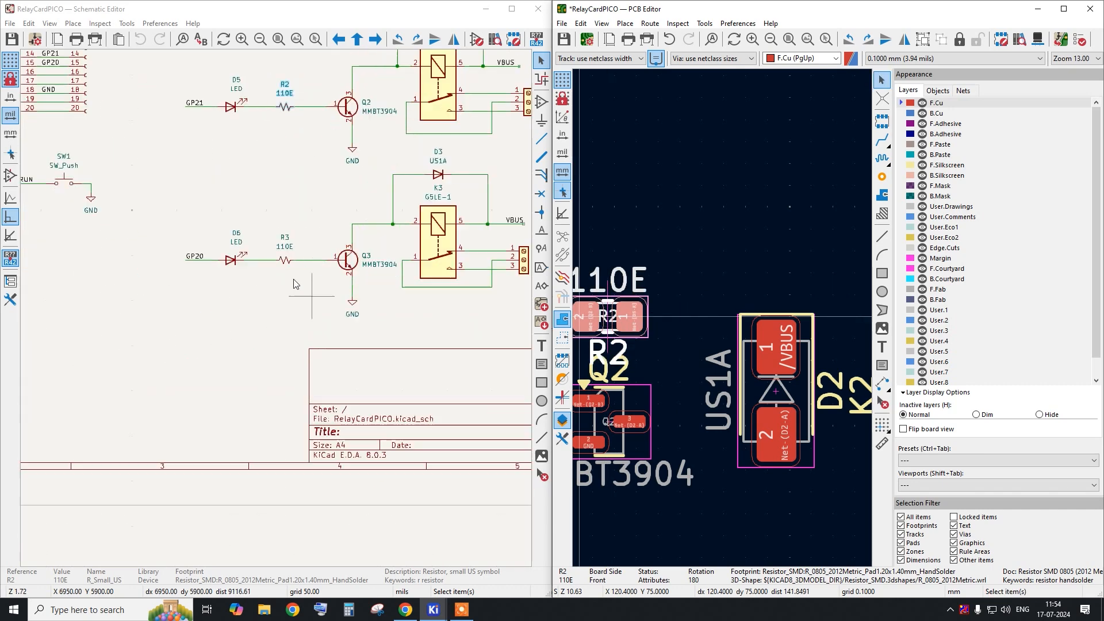
scroll(287, 247, up, 2)
click(284, 256)
scroll(740, 333, up, 3)
key(m)
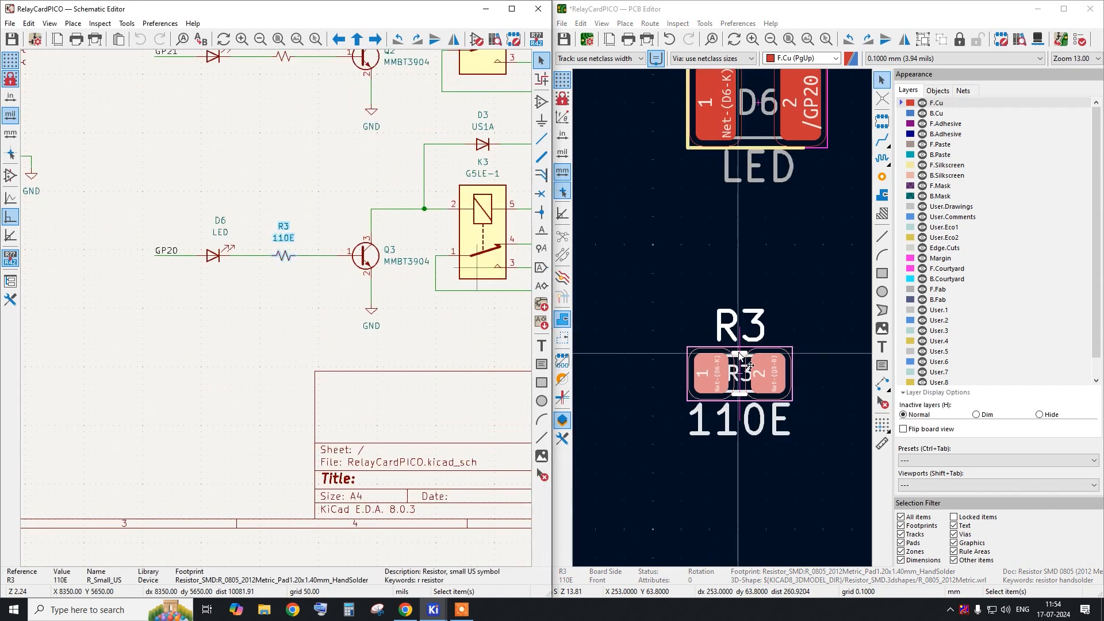
scroll(812, 326, down, 5)
scroll(657, 377, up, 6)
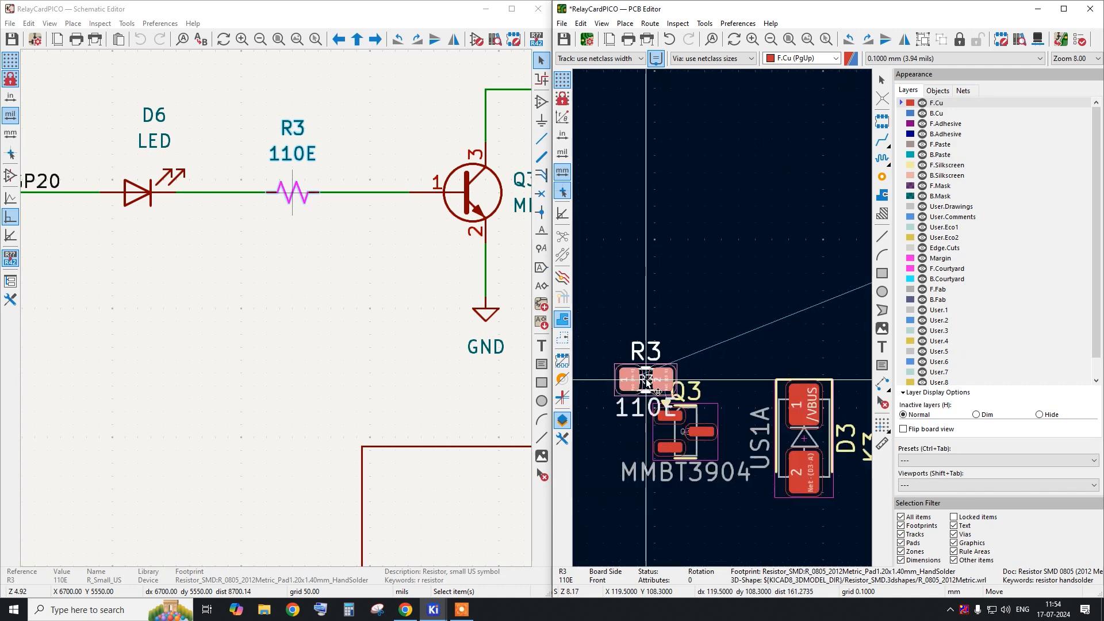
key(r)
key(r)
click(682, 343)
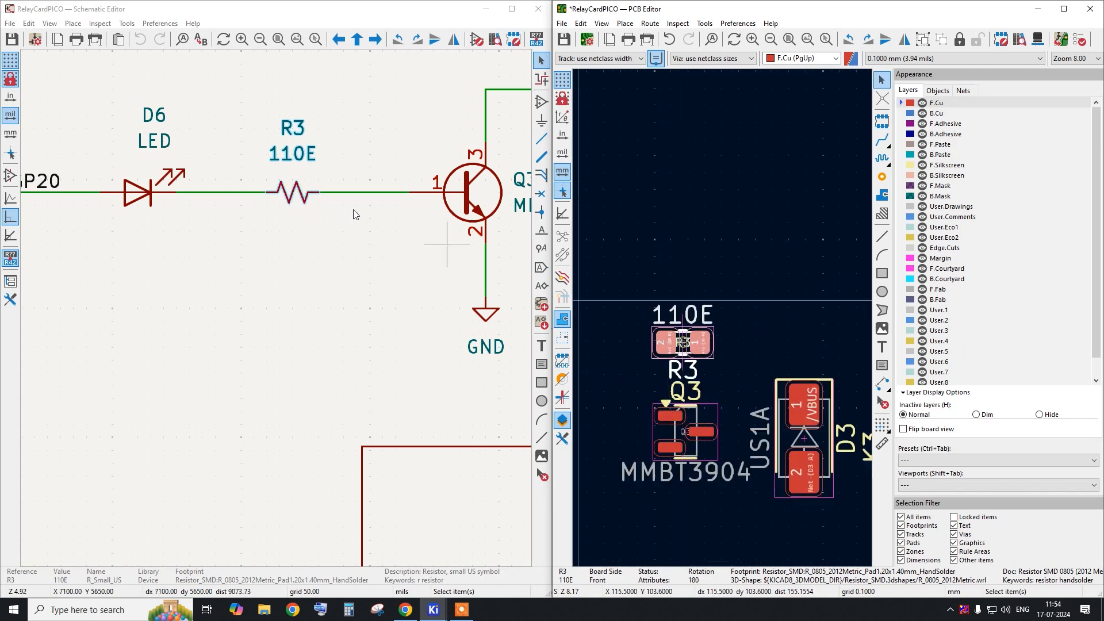
Cross-select LED D4 from the schematic and place its footprint above resistor R1, rotated 180°.
scroll(331, 234, down, 6)
scroll(322, 182, up, 5)
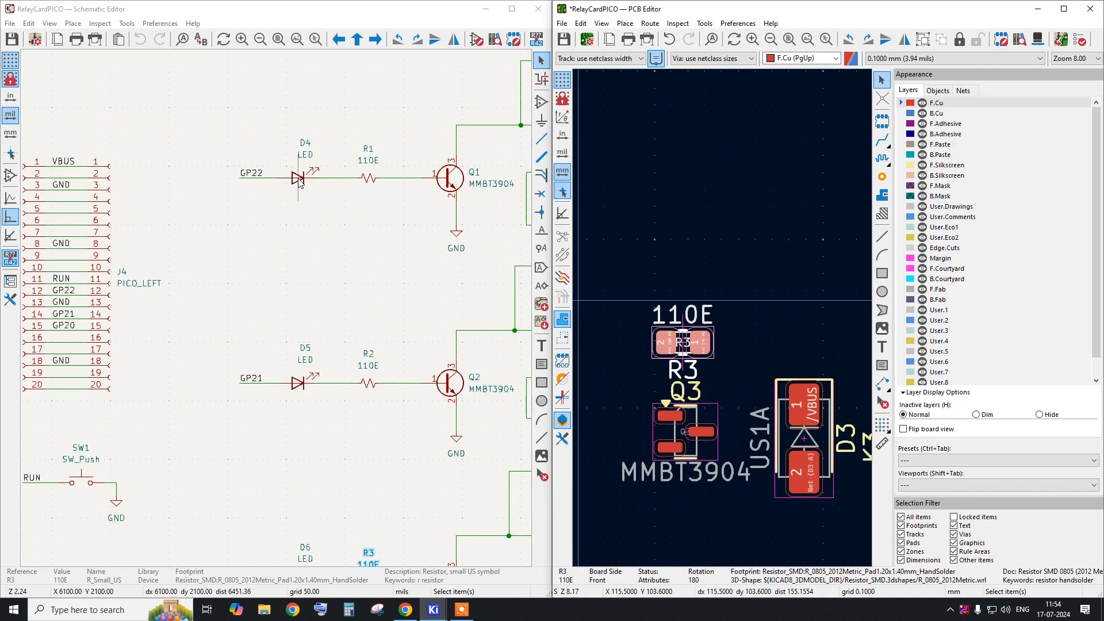
click(298, 179)
scroll(714, 328, up, 4)
click(753, 265)
key(m)
scroll(801, 294, down, 7)
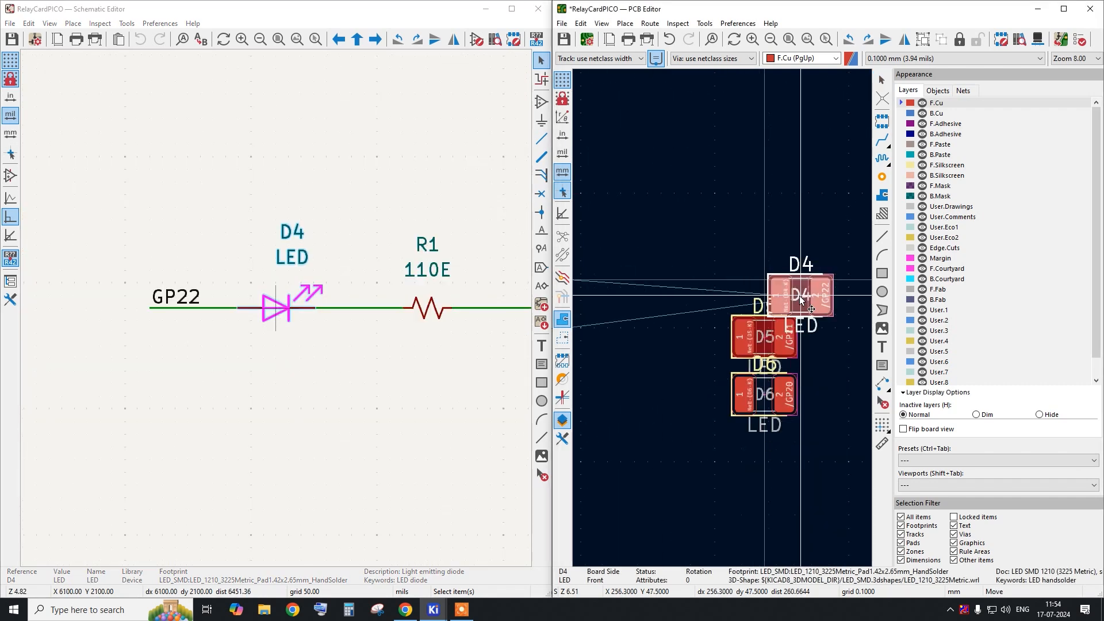
scroll(816, 308, up, 10)
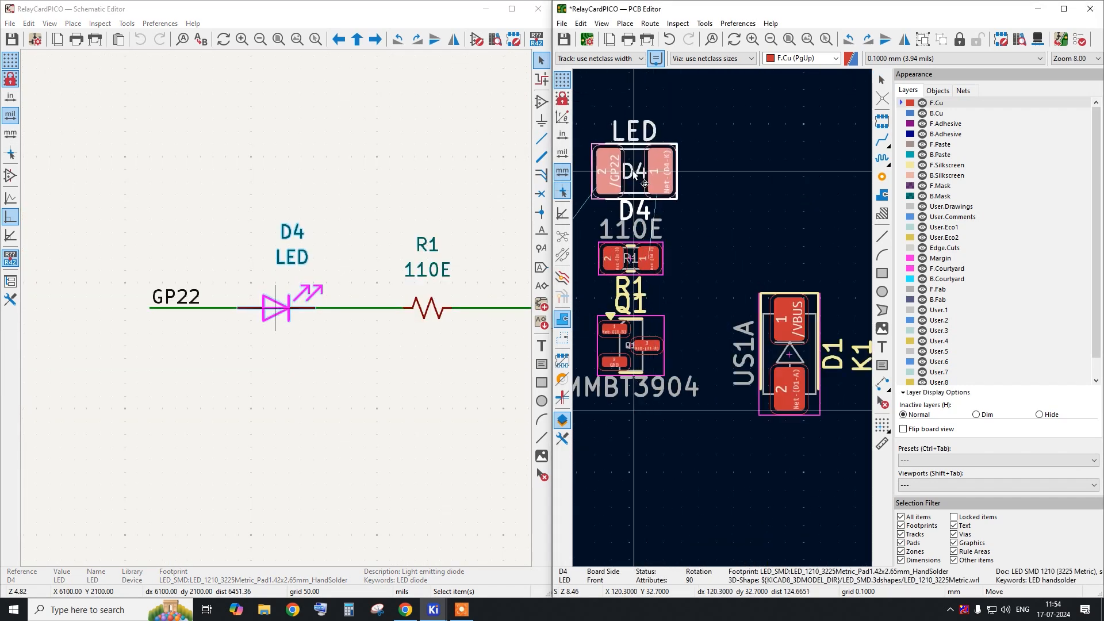
click(633, 167)
Cross-select LED D5 from the schematic and place its footprint above resistor R2, rotated 180°.
scroll(276, 232, down, 4)
scroll(276, 422, up, 2)
click(277, 414)
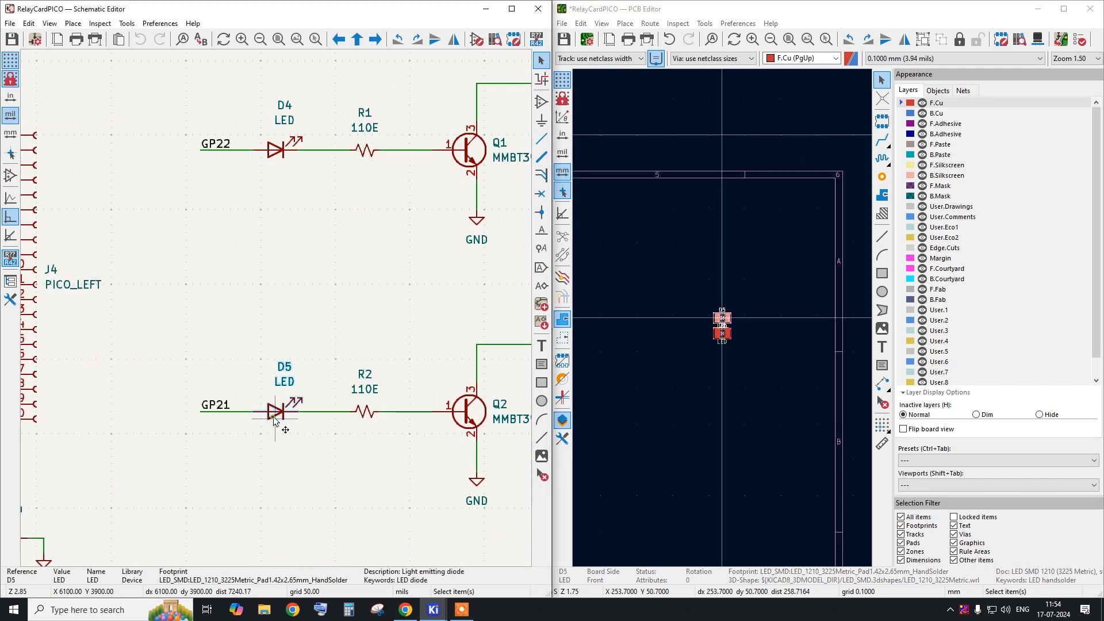
scroll(709, 320, up, 5)
click(761, 306)
key(m)
scroll(806, 286, down, 8)
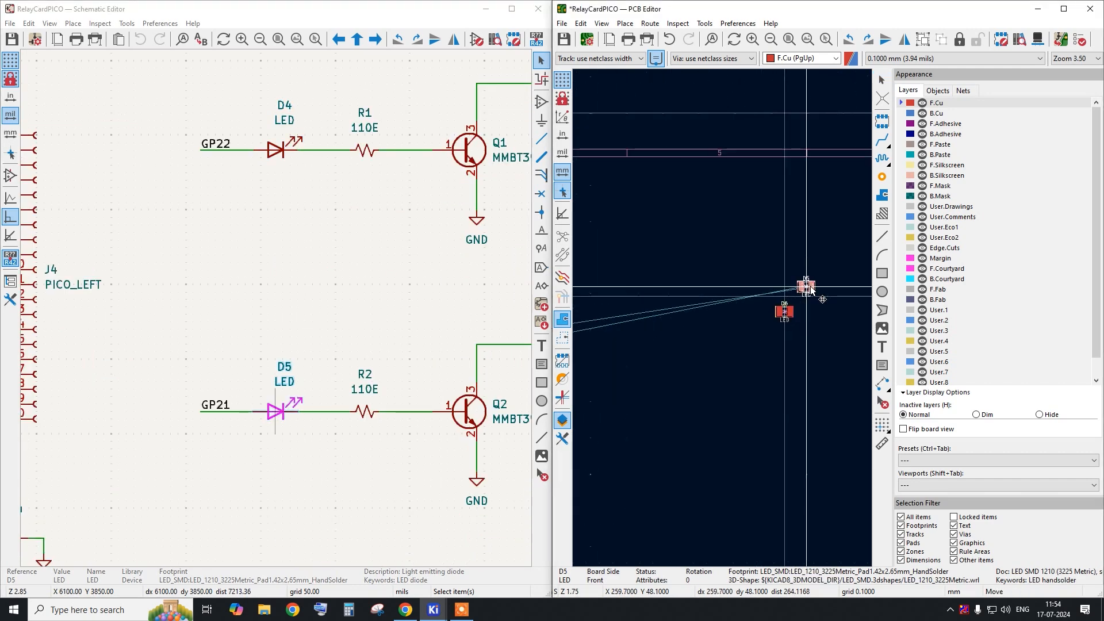
scroll(789, 322, up, 7)
key(r)
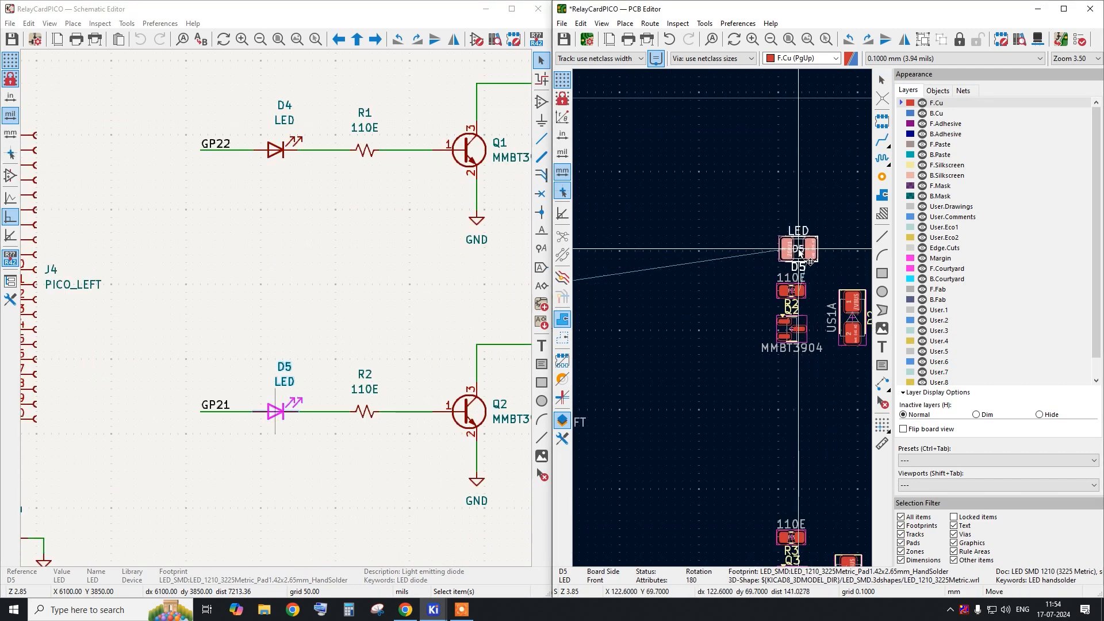
click(805, 263)
Cross-select LED D6 from the schematic and place its footprint above resistor R3, rotated 180°.
scroll(288, 316, down, 4)
scroll(311, 368, up, 3)
click(312, 392)
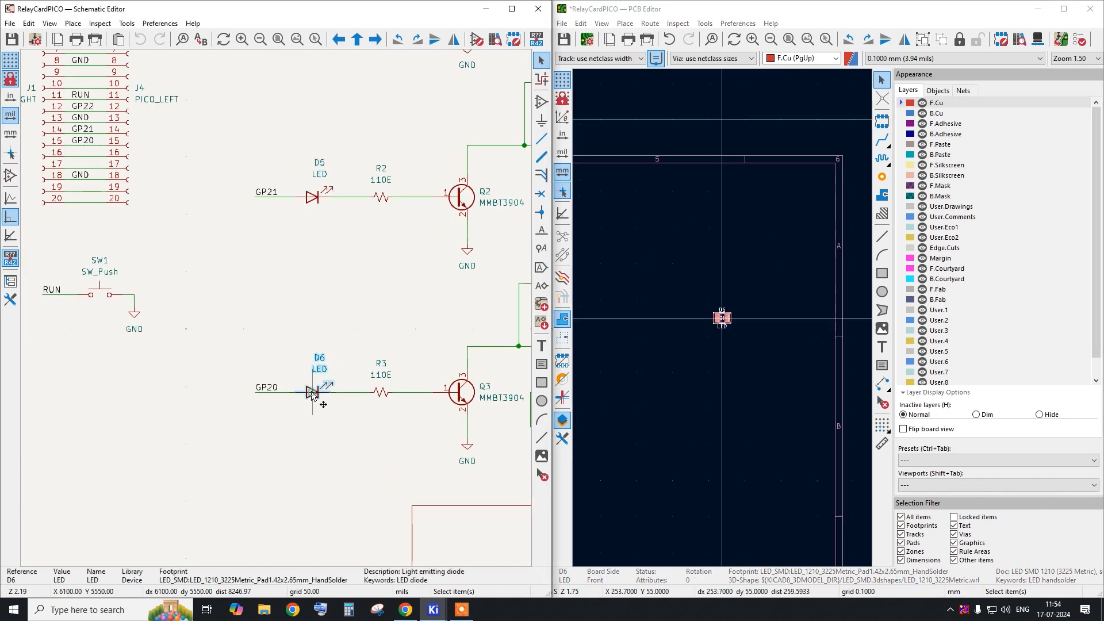
scroll(718, 317, up, 5)
click(755, 316)
key(m)
scroll(794, 322, down, 5)
scroll(718, 339, up, 3)
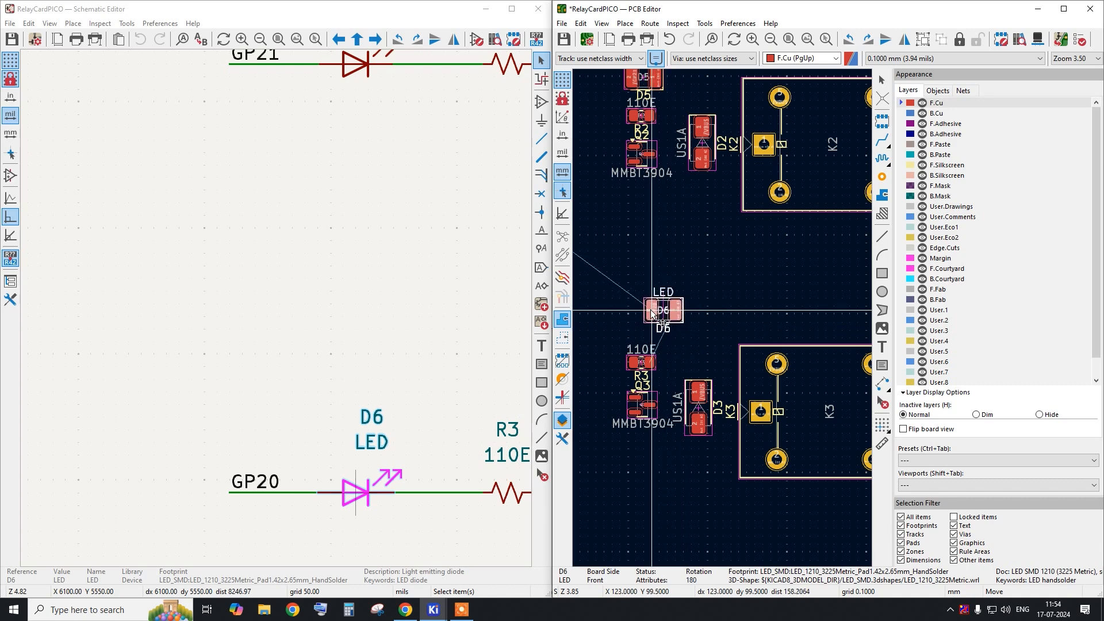
click(637, 337)
Enlarge the PCB Editor window to fill the screen and save the board.
scroll(637, 337, down, 4)
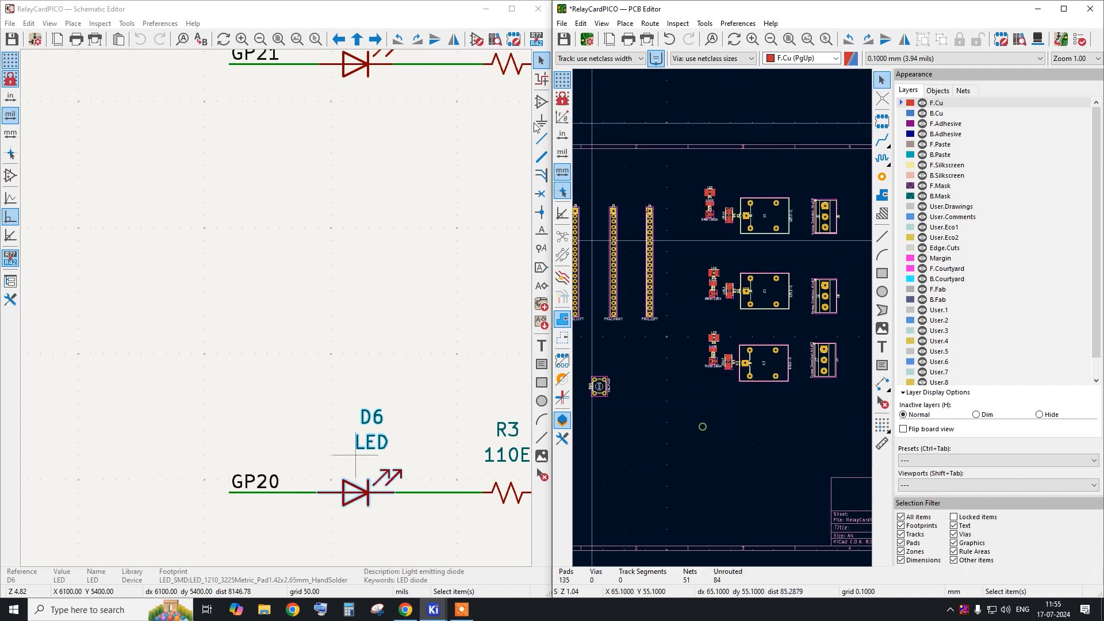
drag(702, 14, 697, 5)
middle_drag(401, 230, 483, 231)
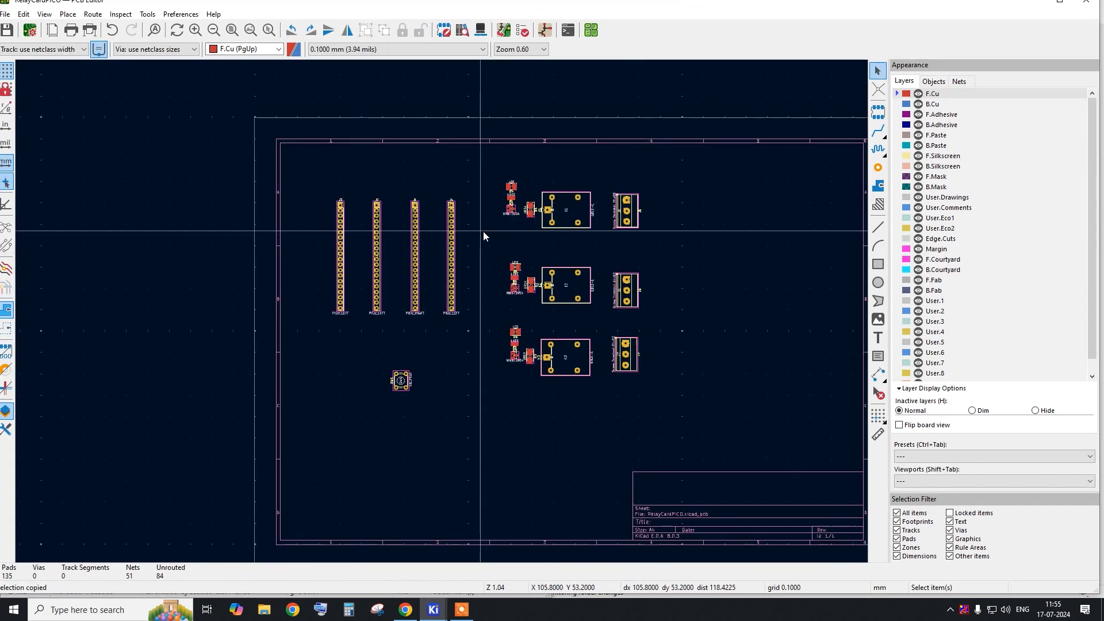
key(ctrl+s)
Move the four Pico header footprints together to the right, closer to the LED and transistor groups.
scroll(491, 251, up, 2)
scroll(381, 262, down, 2)
scroll(256, 187, up, 2)
drag(250, 176, 442, 368)
key(m)
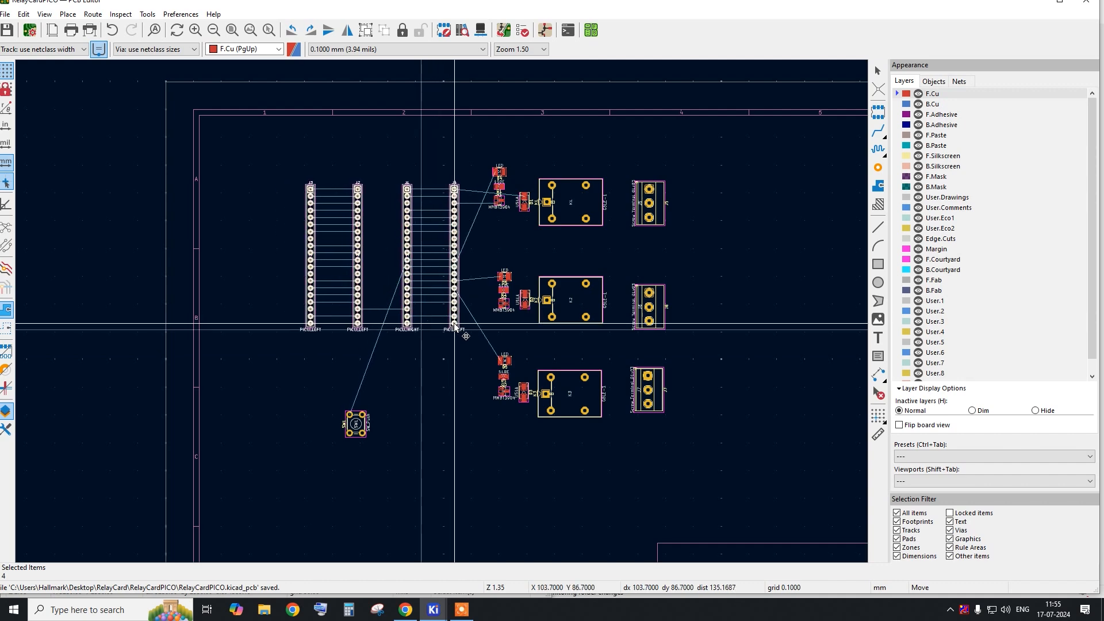
click(464, 343)
Move push switch SW1 up to just below the Pico headers, between J2 and J1.
scroll(406, 447, up, 4)
drag(388, 460, 257, 374)
key(m)
click(358, 319)
Move the three screw terminals J5, J6 and J7 together to the left, closer to the relays.
scroll(242, 366, down, 1)
scroll(242, 367, down, 5)
scroll(397, 194, up, 2)
drag(612, 143, 498, 518)
key(m)
click(515, 489)
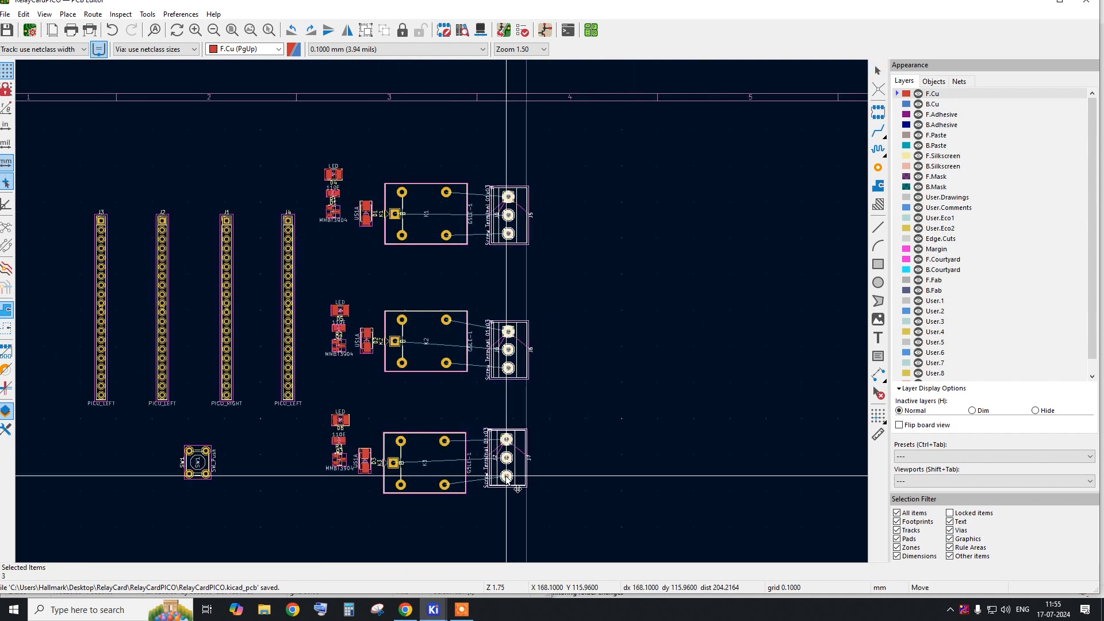
Move the three relays and their screw terminals together slightly left toward the diodes, and reposition diode D1 beside relay K1.
drag(570, 511, 403, 182)
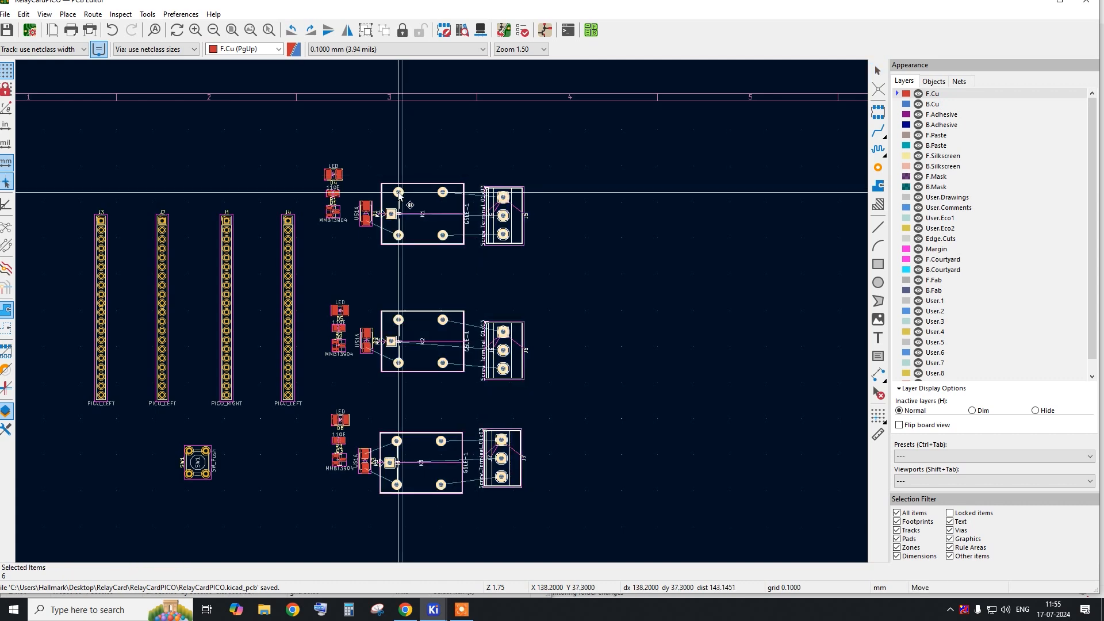
scroll(369, 270, up, 3)
click(368, 181)
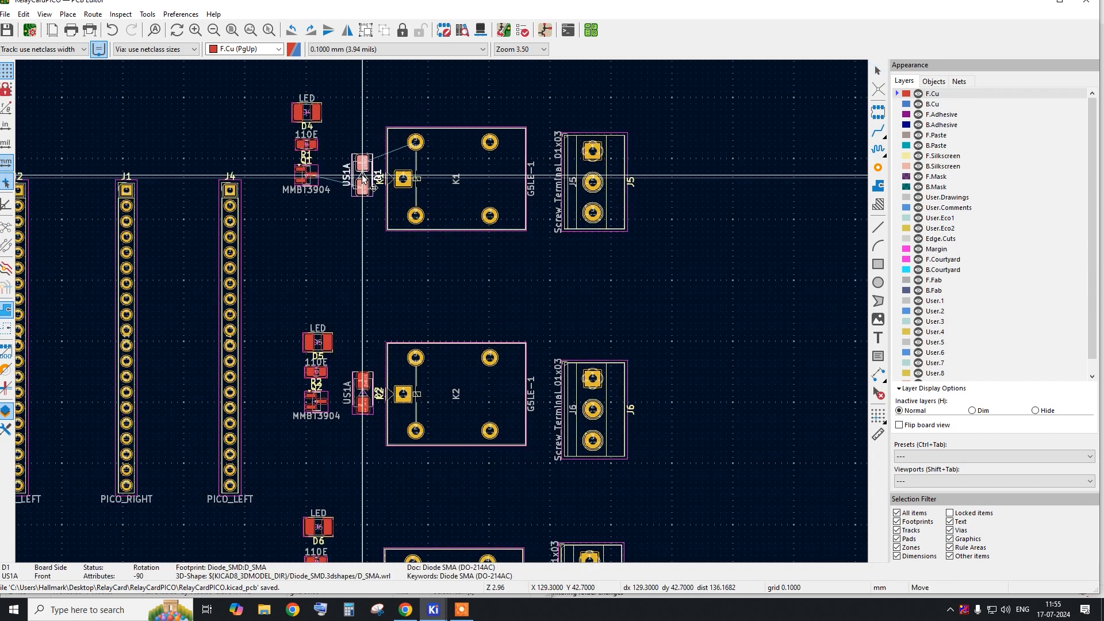
click(568, 319)
scroll(542, 187, up, 4)
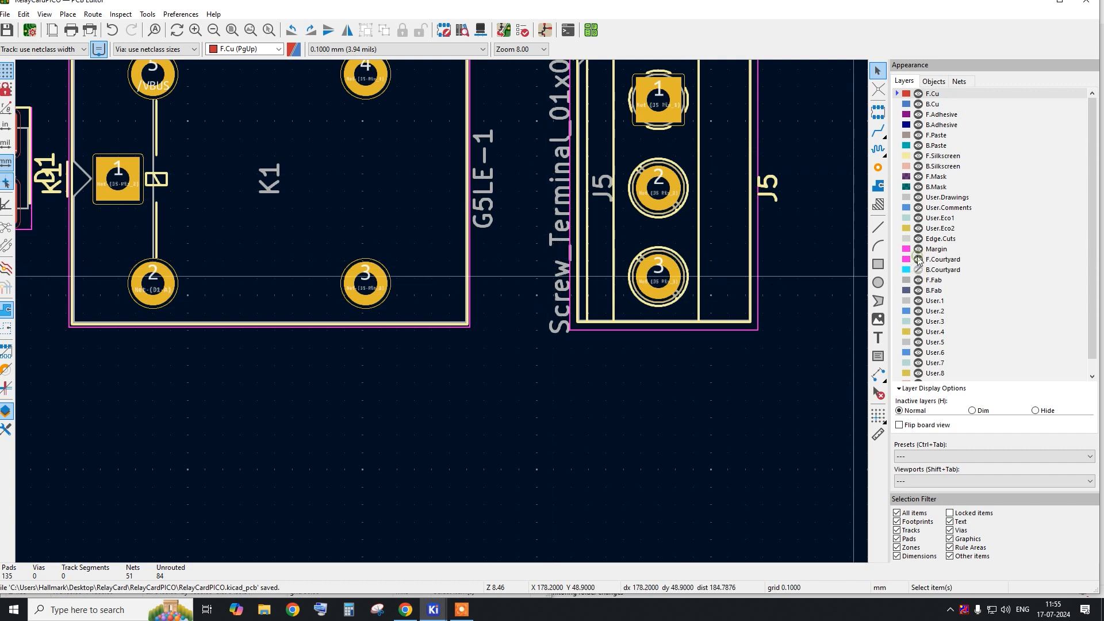
Hide the F.Fab and B.Fab layers from the board view.
click(918, 281)
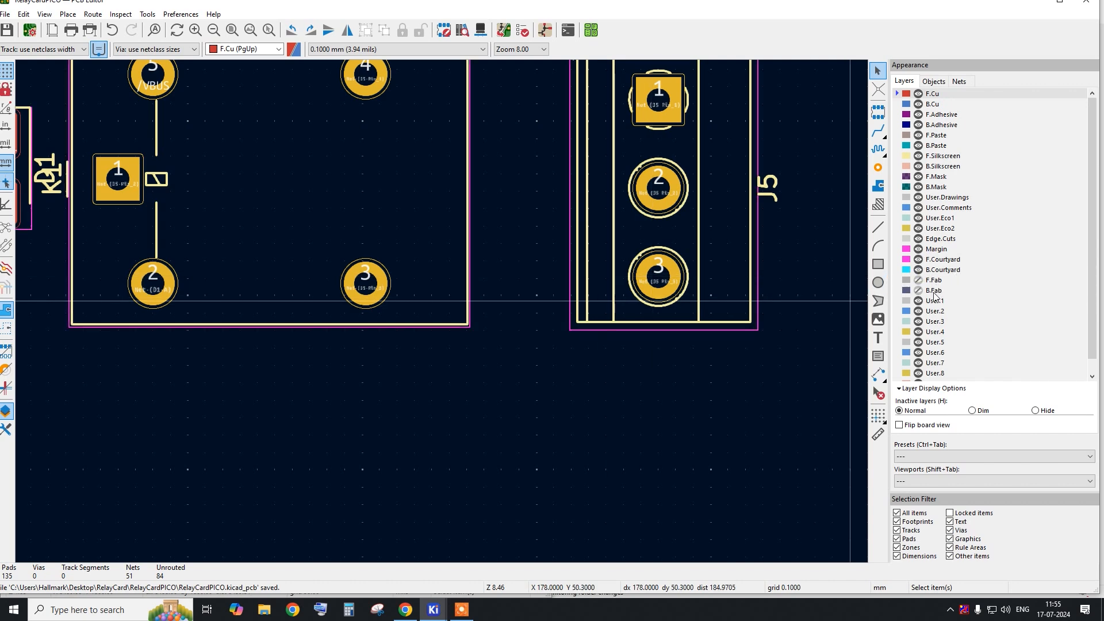
scroll(518, 314, down, 6)
scroll(526, 375, up, 1)
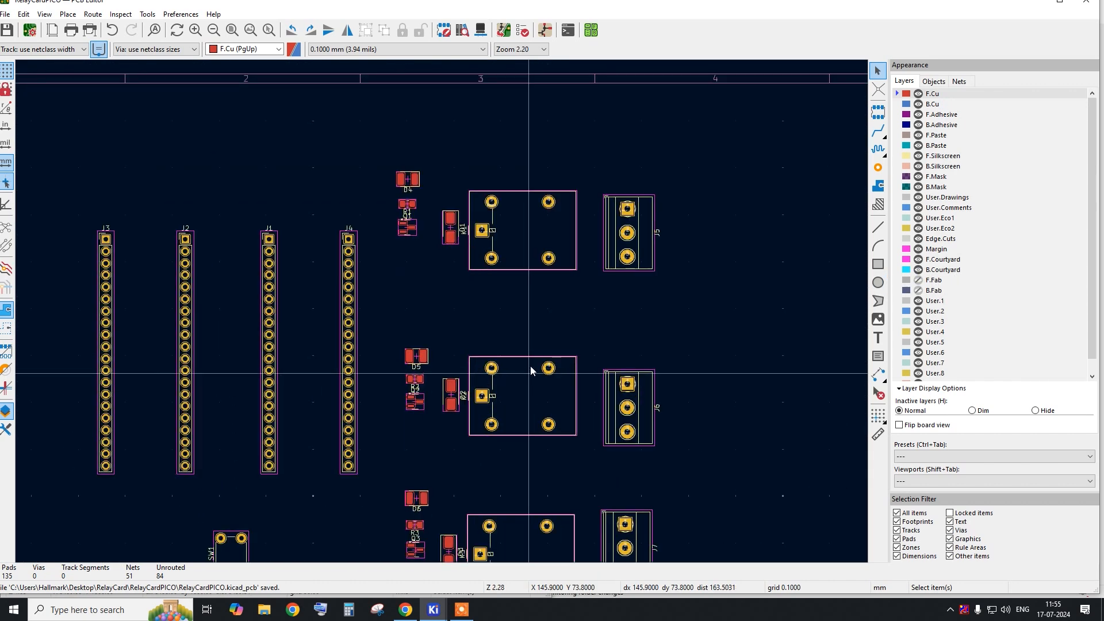
scroll(461, 230, up, 2)
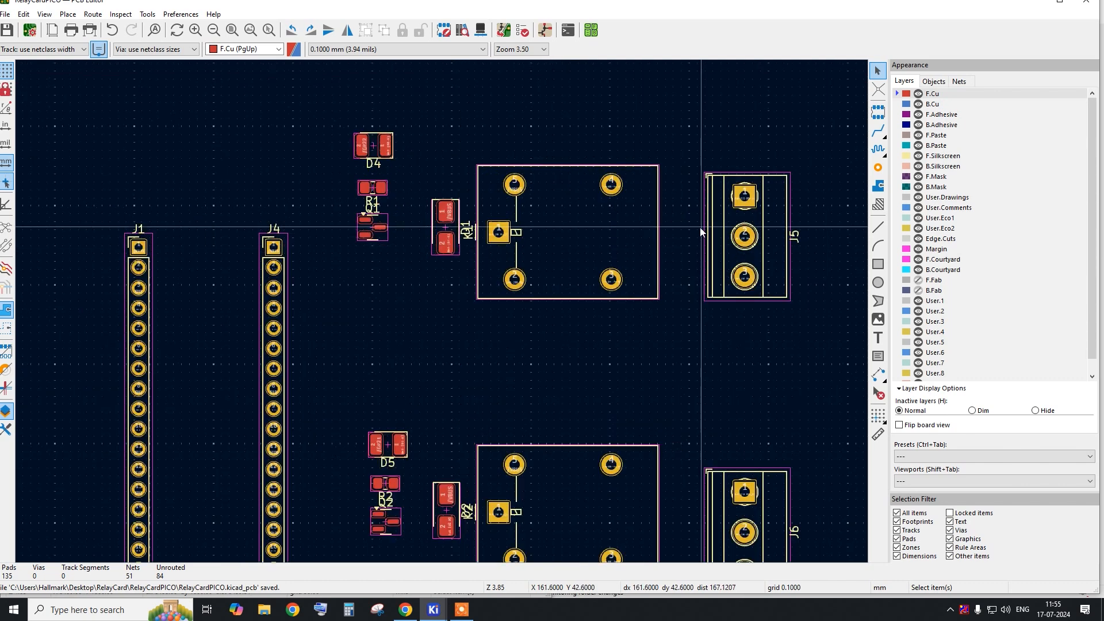
Rotate the J5 reference label to horizontal and place it just above the terminal's upper-left corner.
scroll(703, 230, down, 2)
scroll(749, 255, up, 3)
click(751, 236)
scroll(678, 247, down, 3)
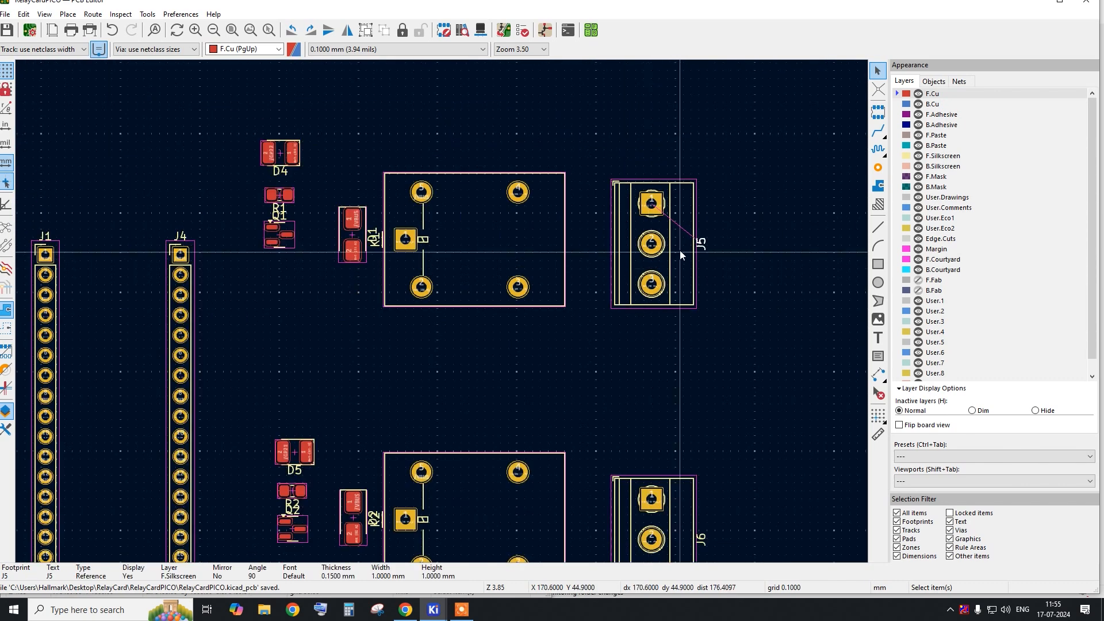
scroll(676, 242, up, 3)
key(m)
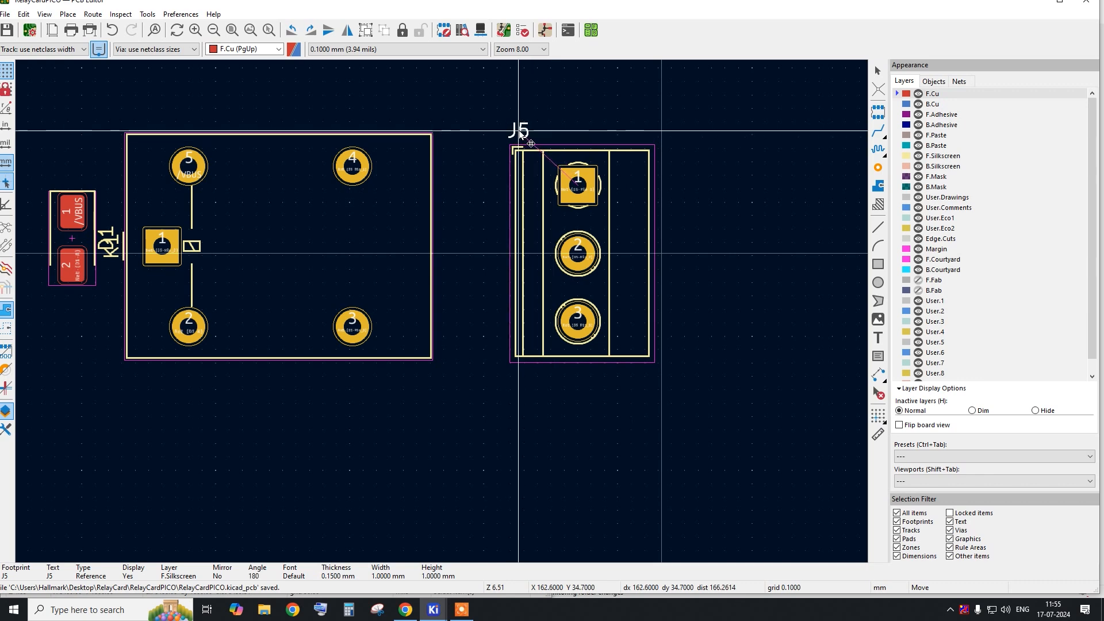
click(520, 131)
Rotate the J6 and J7 reference labels to horizontal and place each above its terminal's upper-left corner.
scroll(536, 118, down, 3)
scroll(597, 371, up, 3)
click(586, 448)
key(m)
key(r)
click(450, 327)
scroll(474, 187, down, 3)
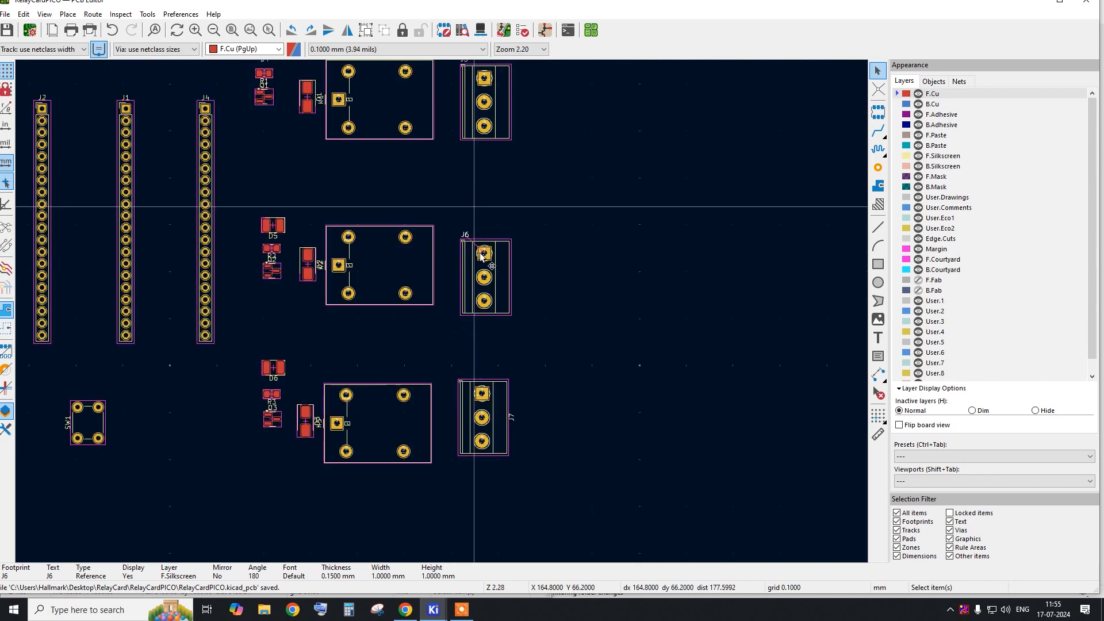
scroll(513, 423, up, 3)
click(382, 366)
scroll(382, 368, down, 3)
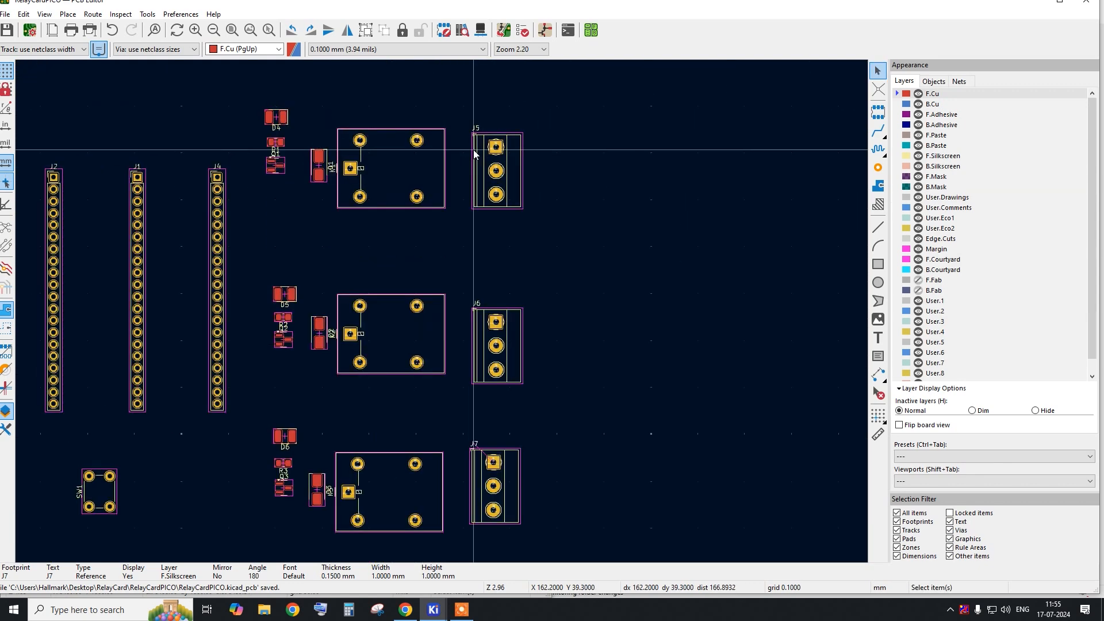
Move the three relays K1, K2 and K3 together to the right, close to their screw terminals.
scroll(475, 154, up, 2)
scroll(435, 151, down, 3)
drag(431, 458, 418, 171)
key(m)
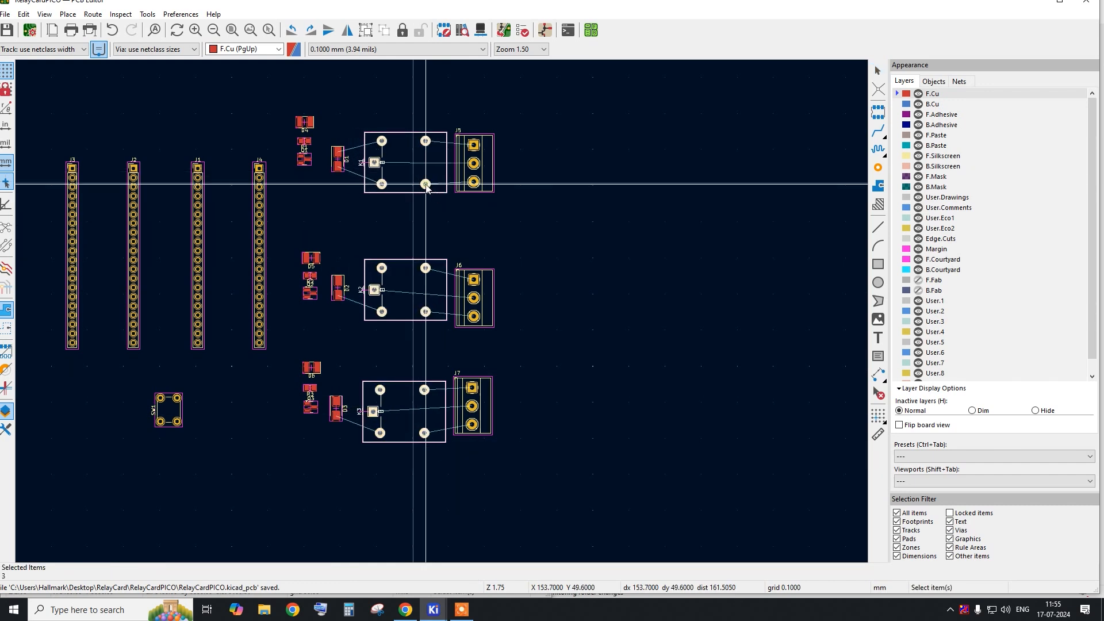
click(427, 188)
Align the relays K1, K2 and K3 to their horizontal center.
right_click(429, 161)
mouse_move(464, 378)
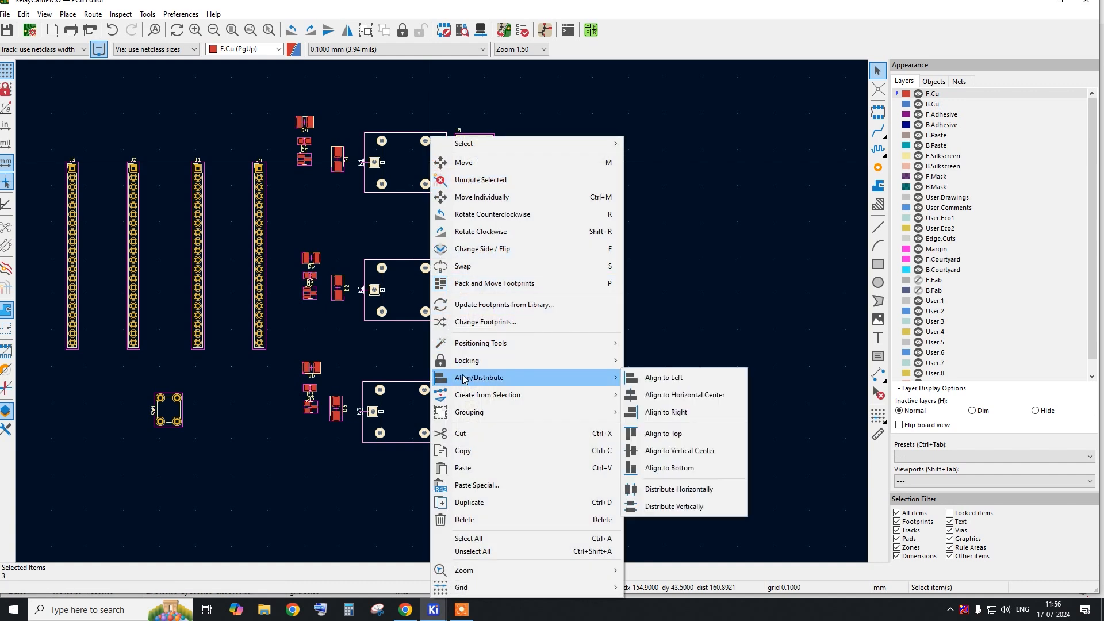
click(677, 397)
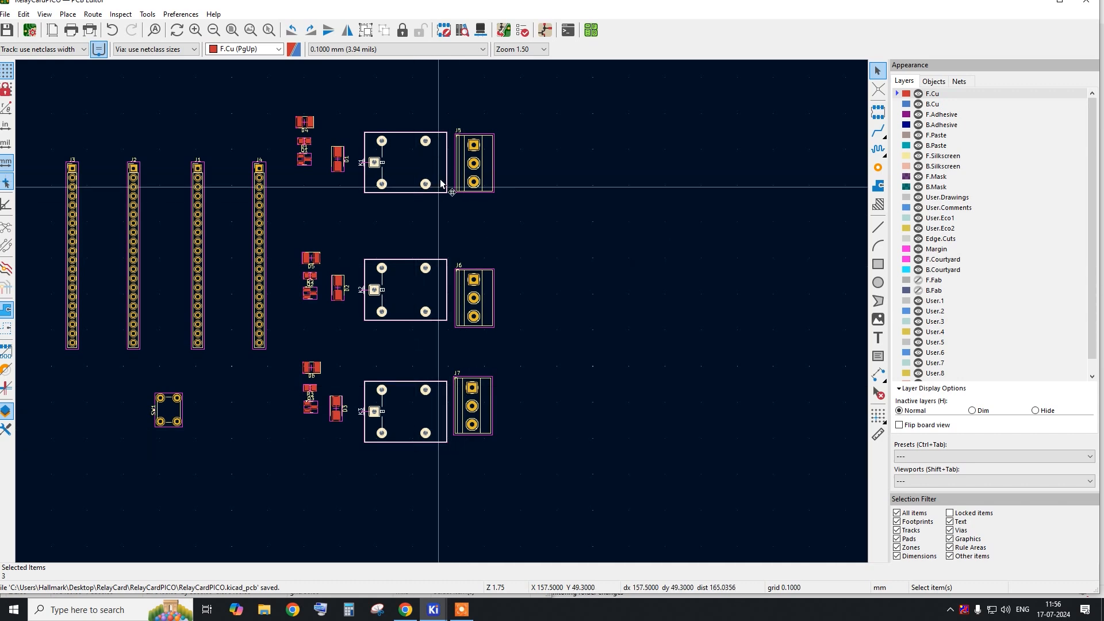
scroll(437, 138, up, 5)
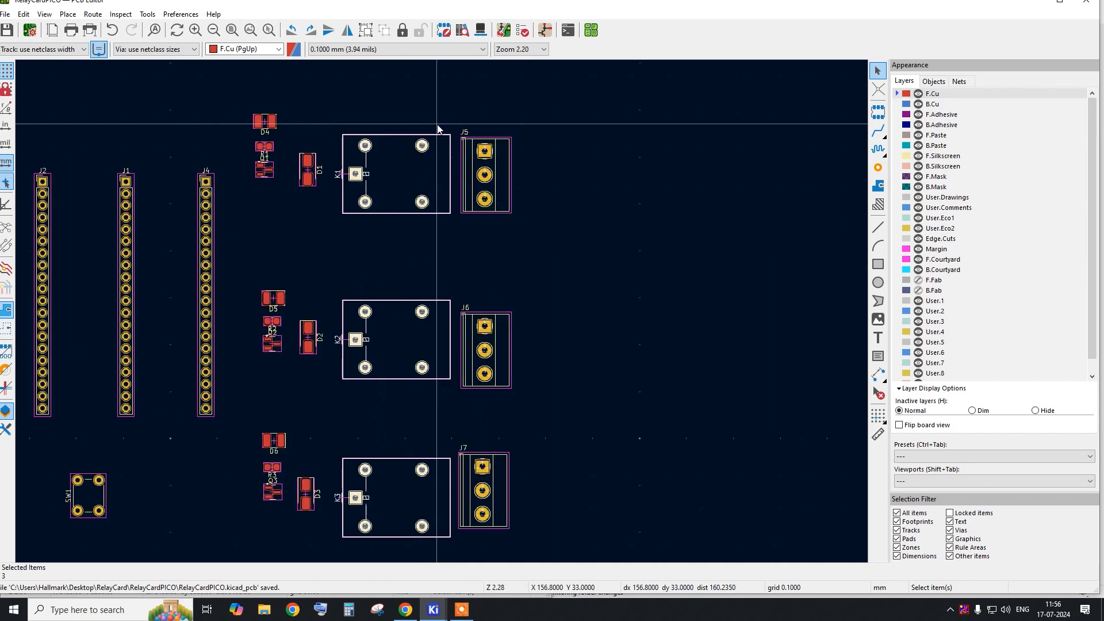
Align relay K1 and screw terminal J5 to vertical center and save the board.
click(477, 190)
shift+click(379, 210)
right_click(473, 210)
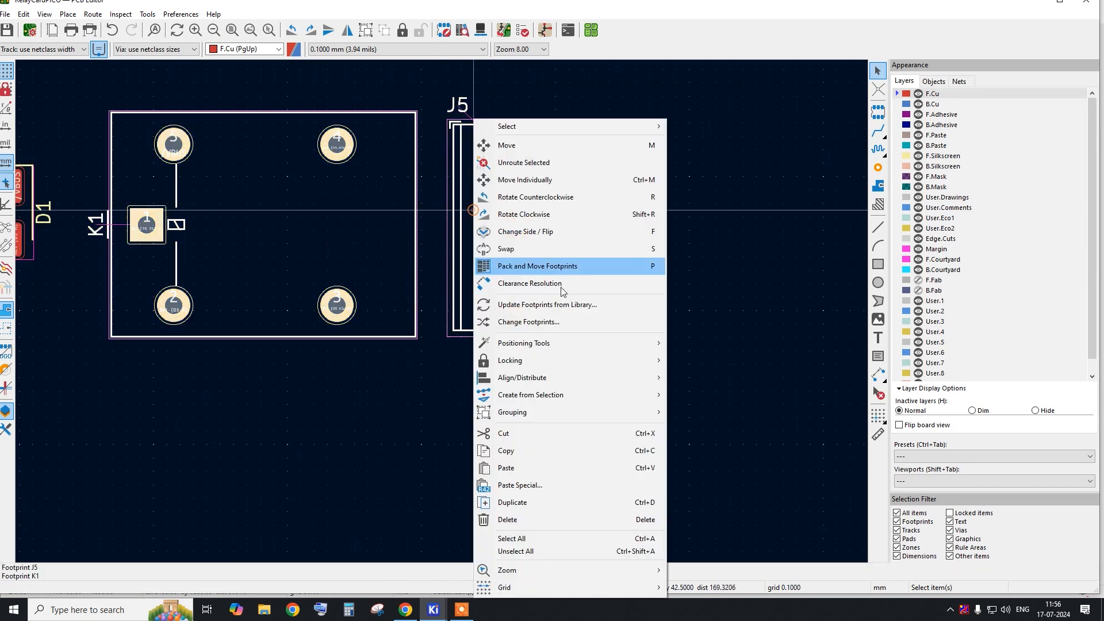
mouse_move(622, 380)
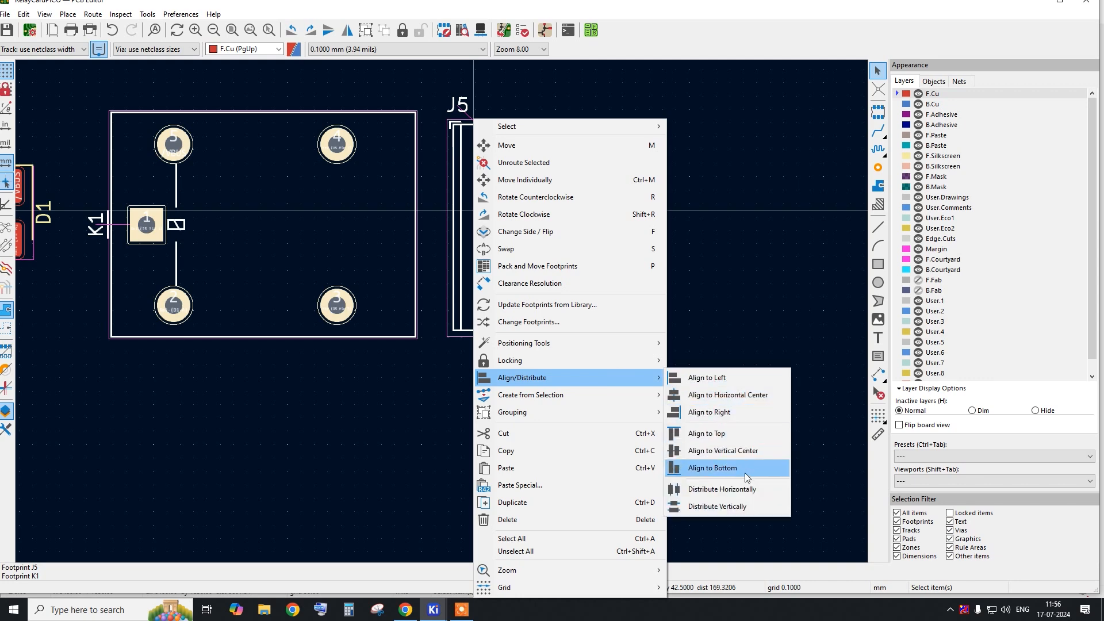
click(723, 451)
scroll(469, 226, down, 4)
key(ctrl+s)
Align relay K2 and screw terminal J6 to vertical center and save the board.
scroll(468, 477, up, 2)
click(412, 412)
shift+click(489, 426)
right_click(482, 424)
mouse_move(617, 380)
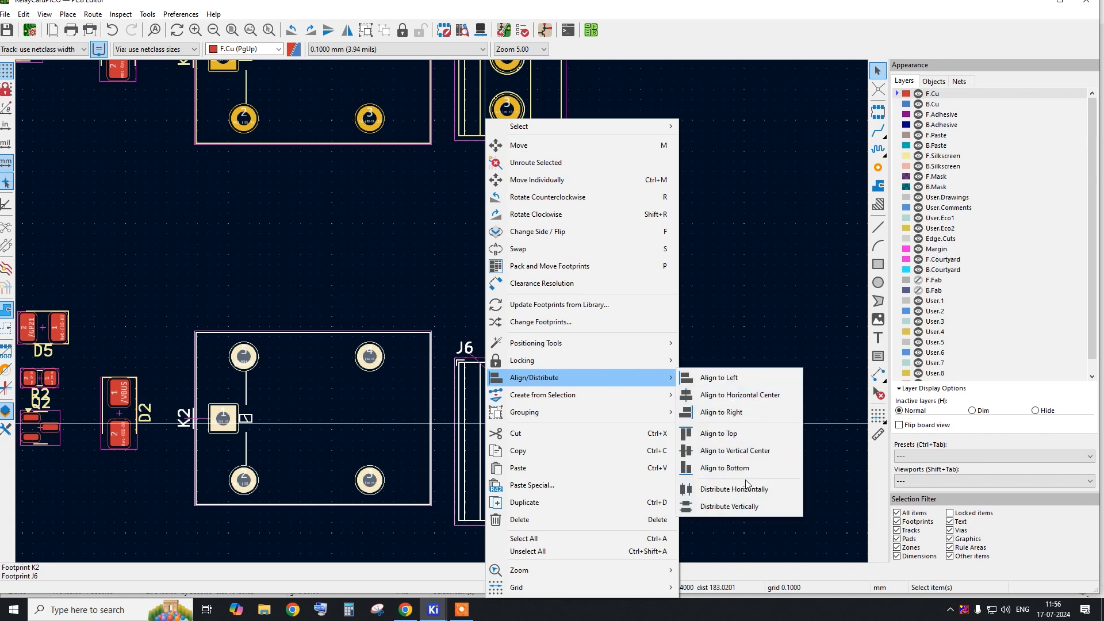
click(722, 451)
scroll(658, 401, down, 4)
key(ctrl+s)
Align relay K3 and screw terminal J7 to vertical center and save the board.
scroll(463, 411, up, 3)
click(464, 411)
shift+click(498, 351)
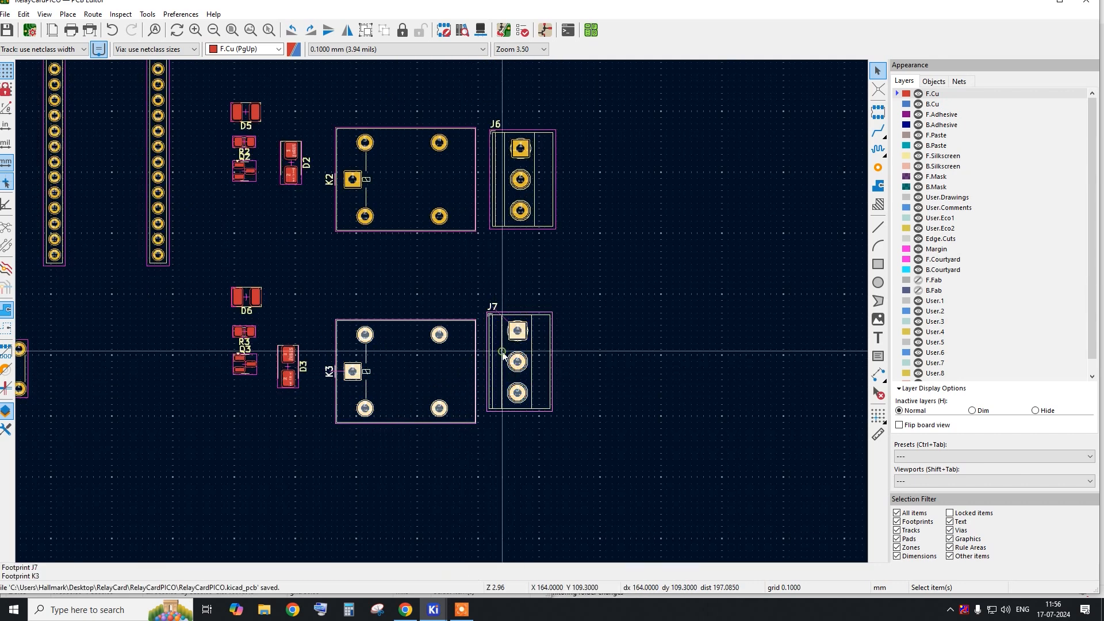
right_click(500, 351)
mouse_move(633, 374)
click(751, 450)
key(ctrl+s)
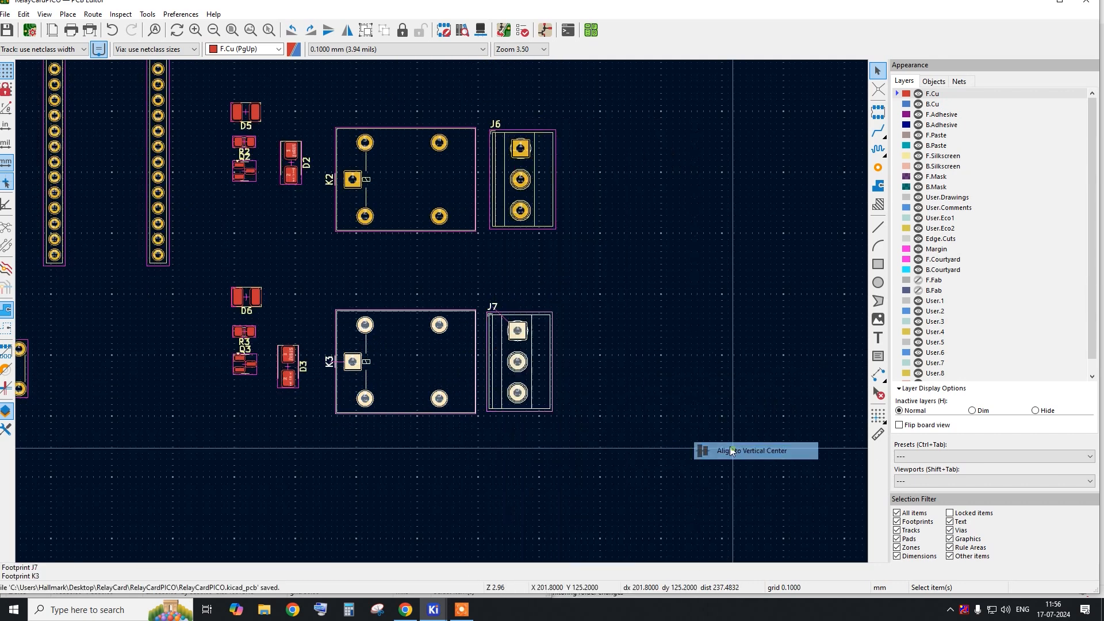
Align diodes D1, D2 and D3 to their horizontal center and move them together closer to the relays.
scroll(661, 402, down, 3)
scroll(493, 148, up, 4)
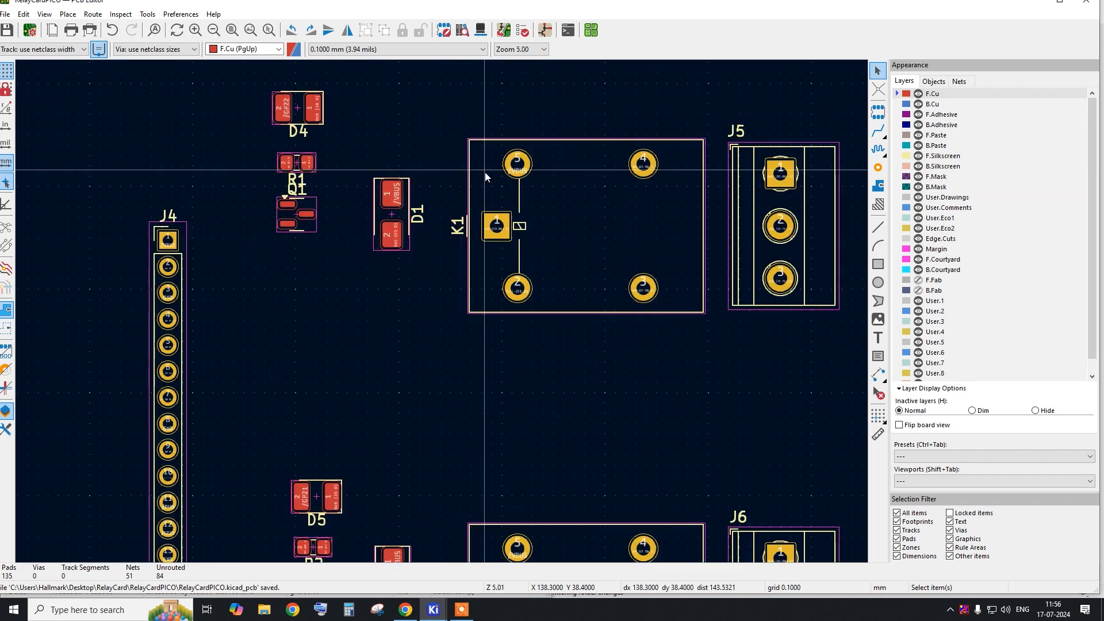
click(494, 148)
scroll(492, 219, up, 1)
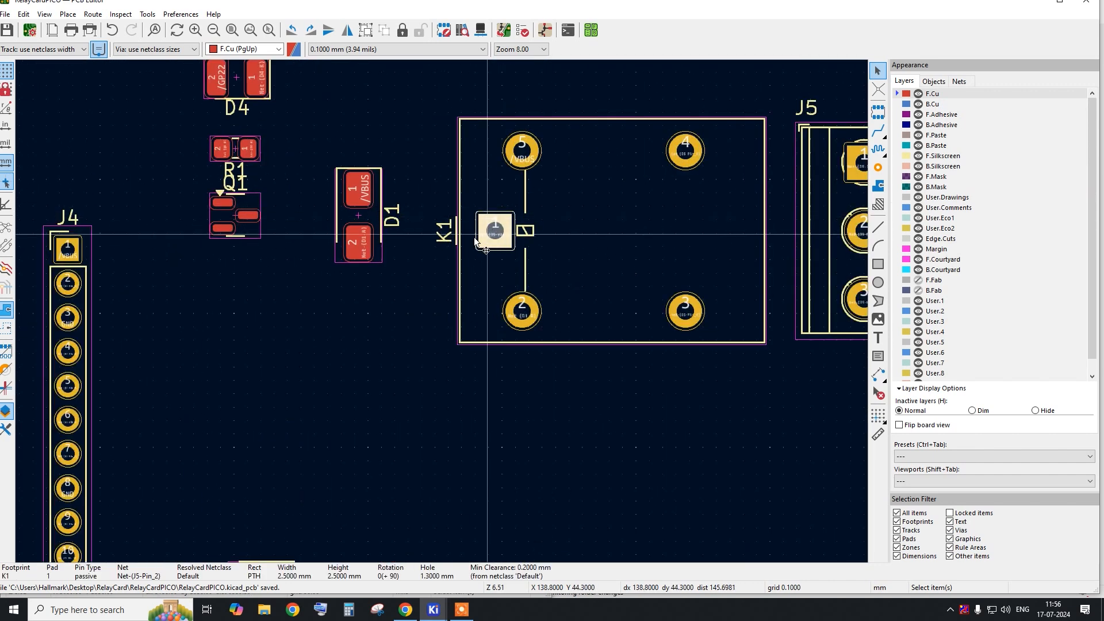
scroll(471, 167, down, 5)
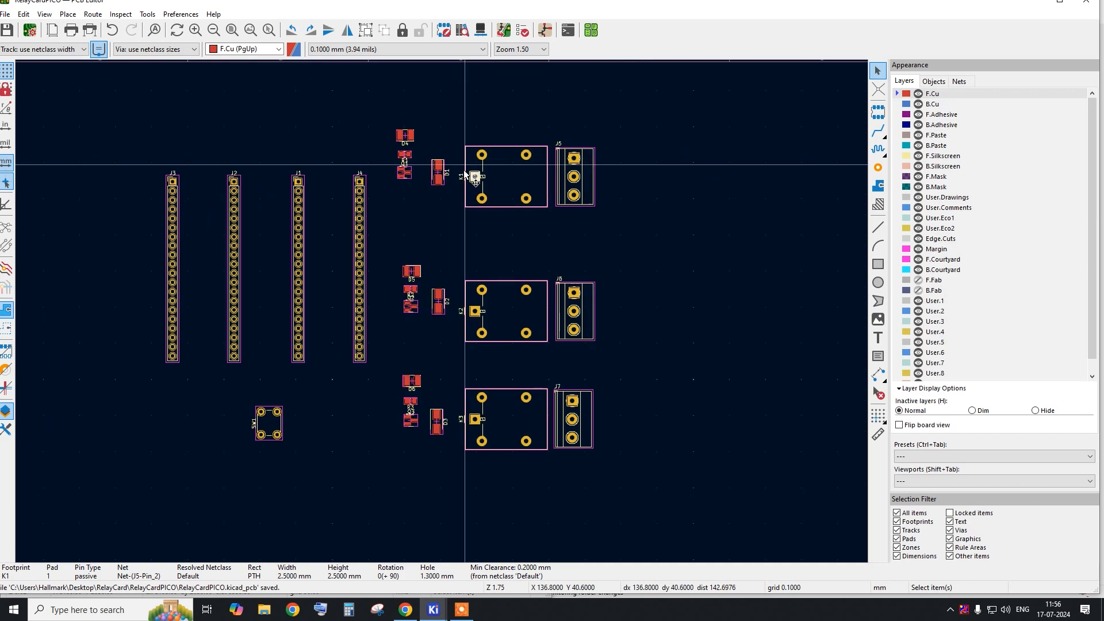
scroll(451, 211, up, 1)
drag(428, 505, 433, 155)
right_click(434, 155)
mouse_move(533, 377)
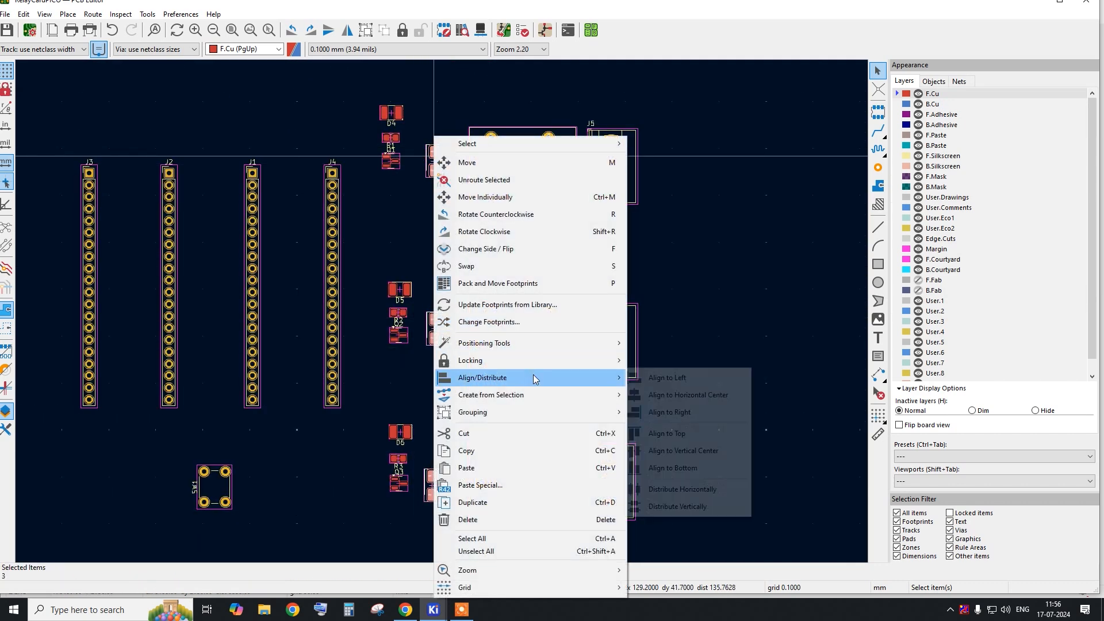
click(661, 397)
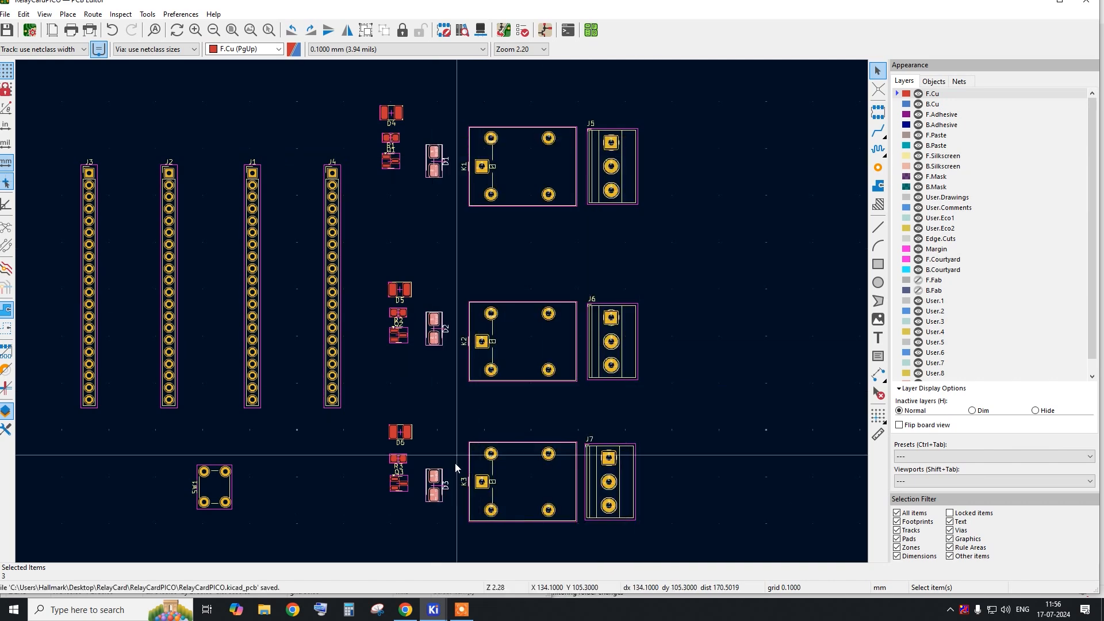
scroll(437, 486, up, 1)
scroll(467, 478, down, 4)
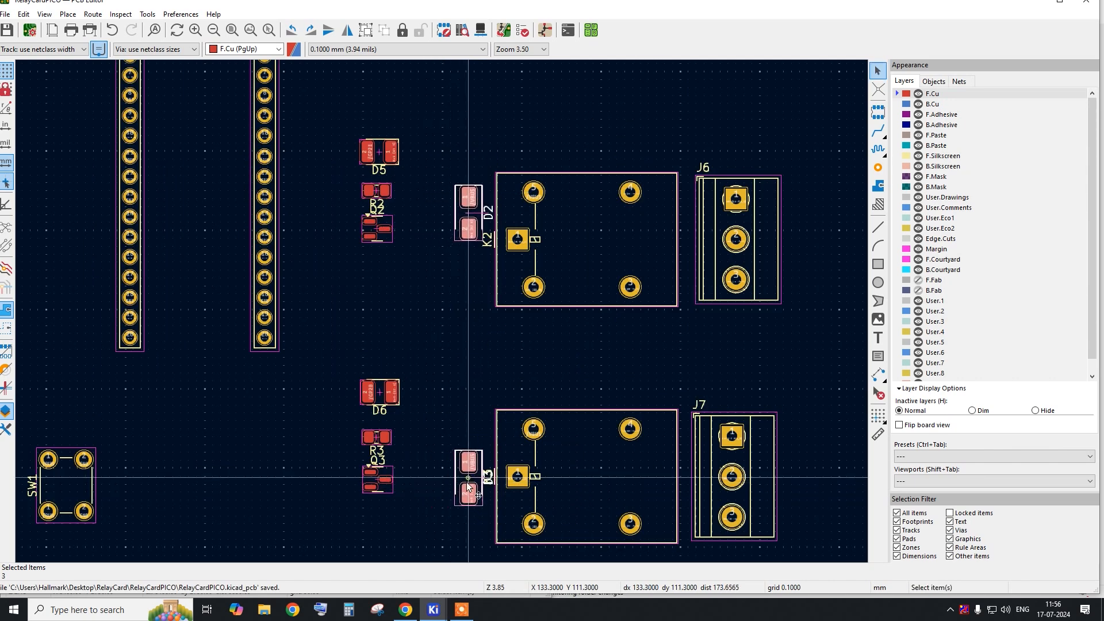
Align diode D1 to the vertical center of relay K1's pad 1 and save the board.
scroll(461, 325, up, 7)
click(475, 294)
click(473, 296)
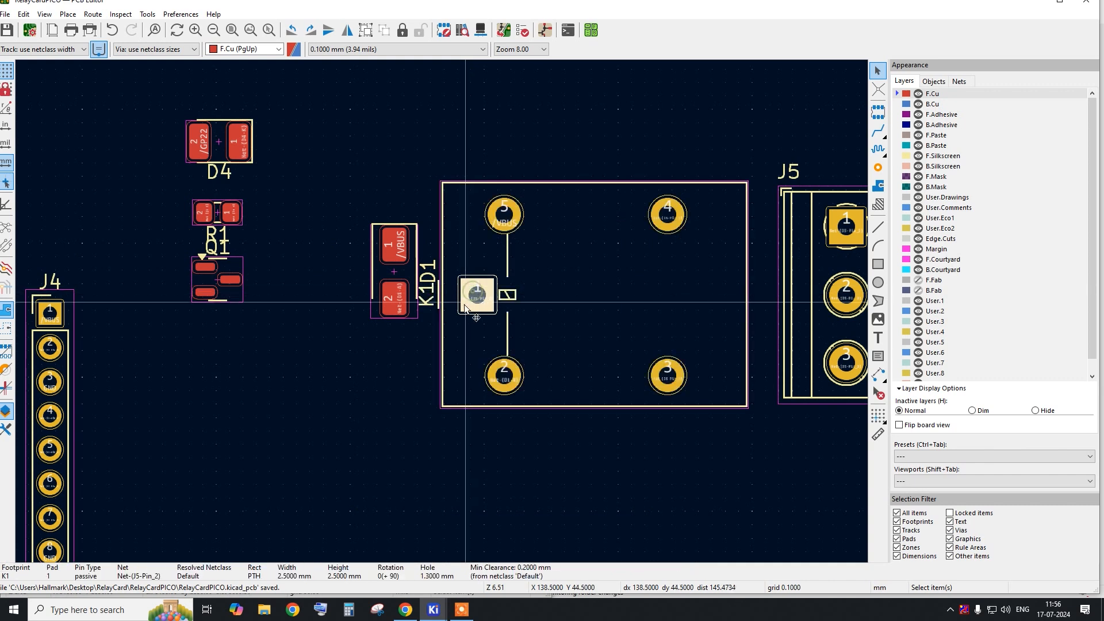
shift+click(407, 277)
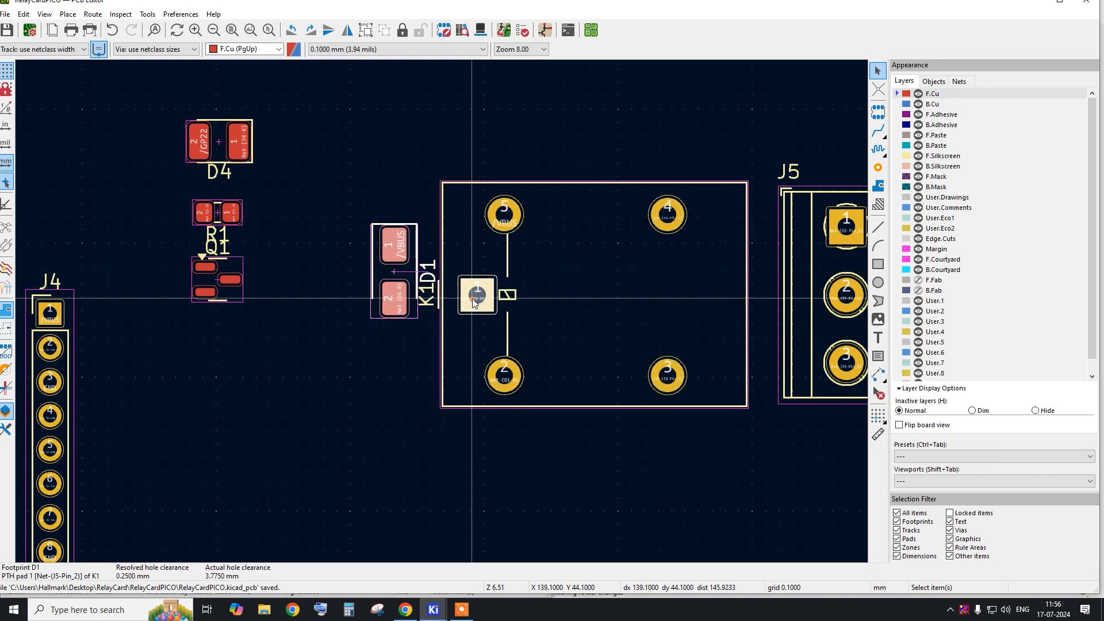
right_click(471, 298)
click(591, 357)
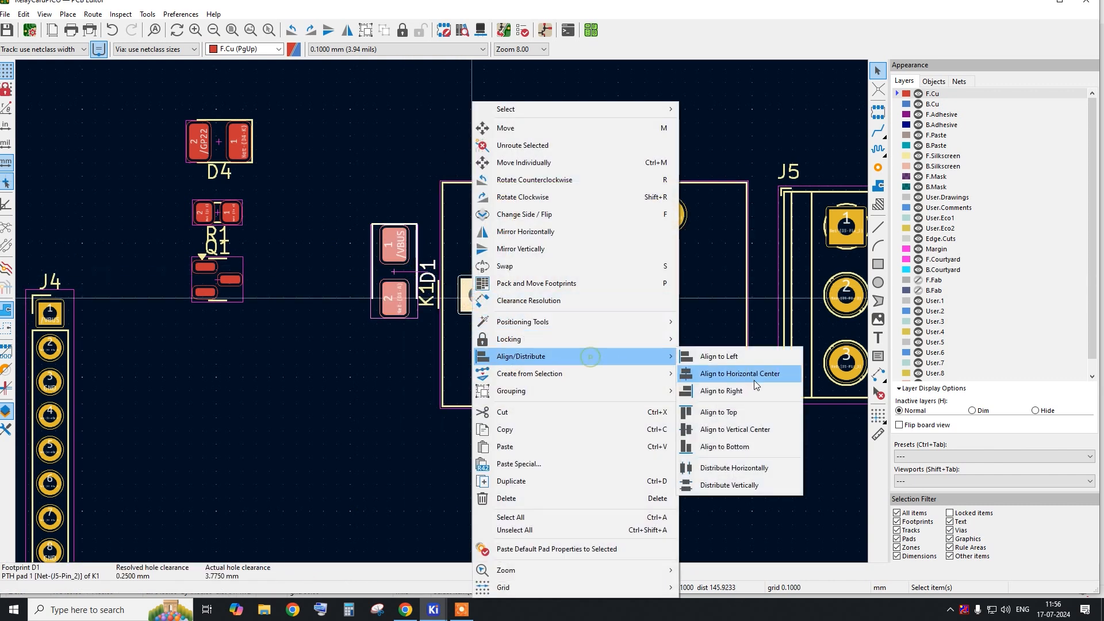
click(719, 413)
key(ctrl+s)
scroll(516, 318, down, 4)
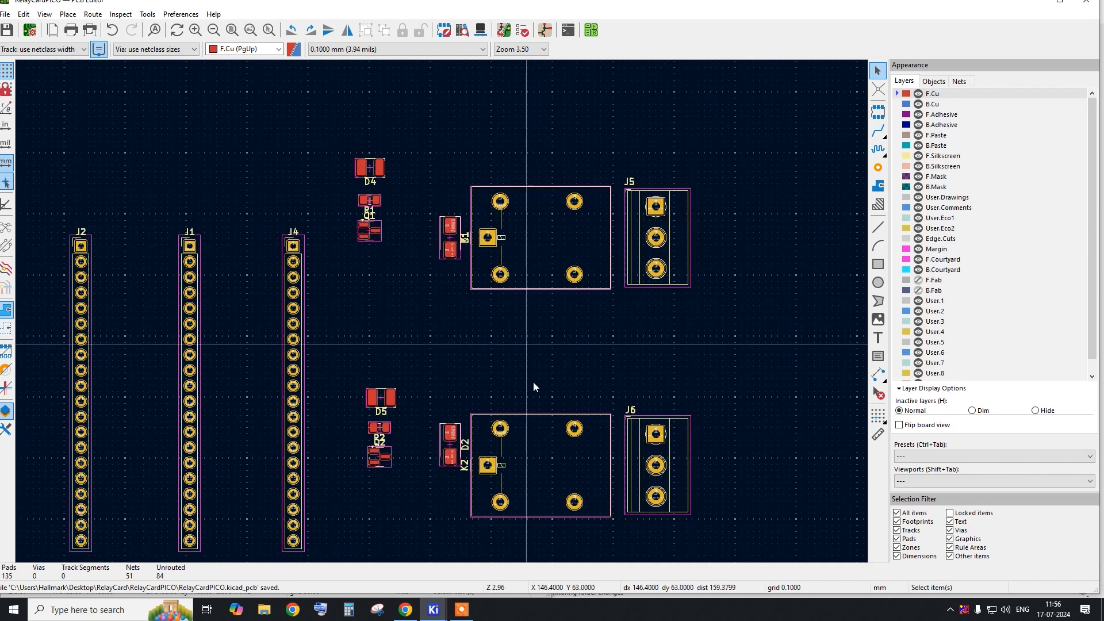
Align diode D2 to the vertical center of relay K2's pad 1 and save the board.
scroll(518, 440, up, 4)
shift+click(386, 458)
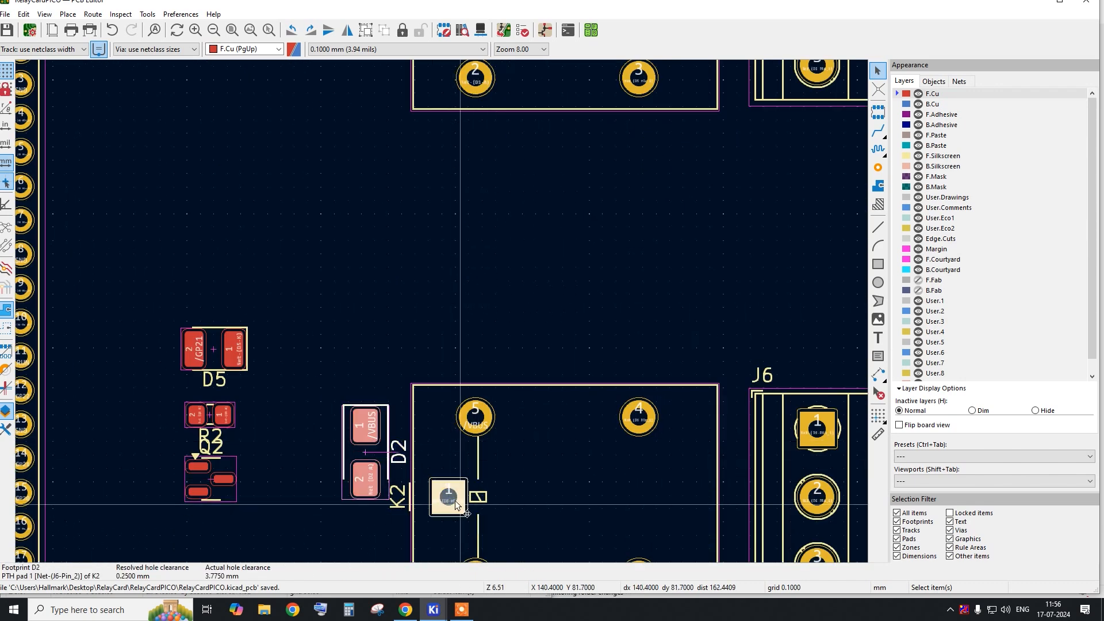
right_click(448, 493)
click(626, 351)
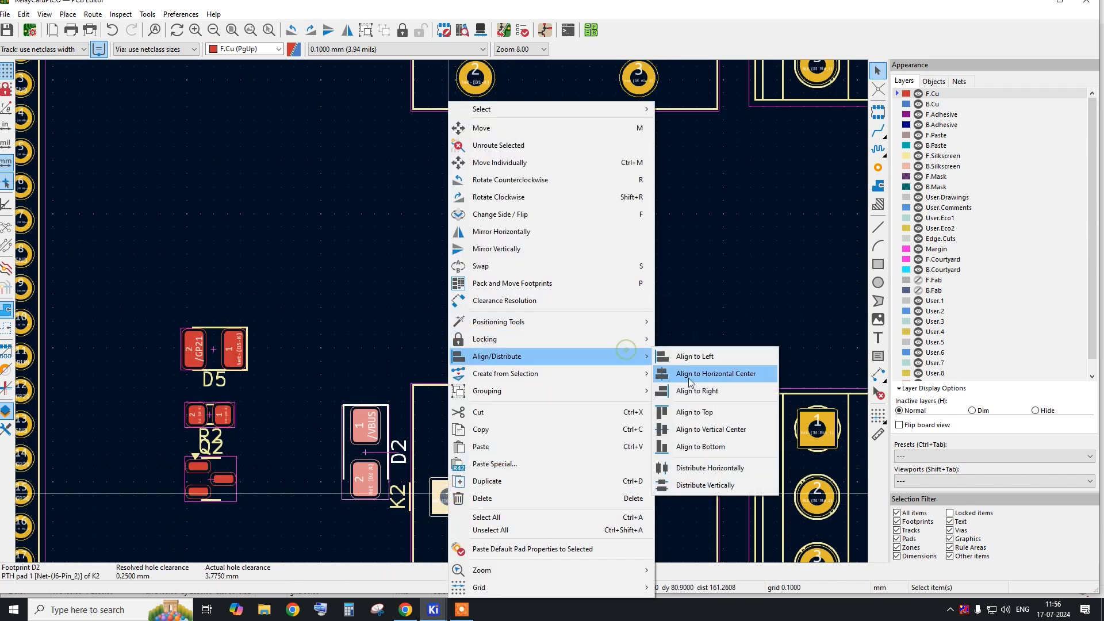
click(699, 447)
key(ctrl+s)
scroll(463, 302, down, 3)
Align diode D3 to the vertical center of relay K3's pad 1 and save the board.
scroll(460, 356, up, 3)
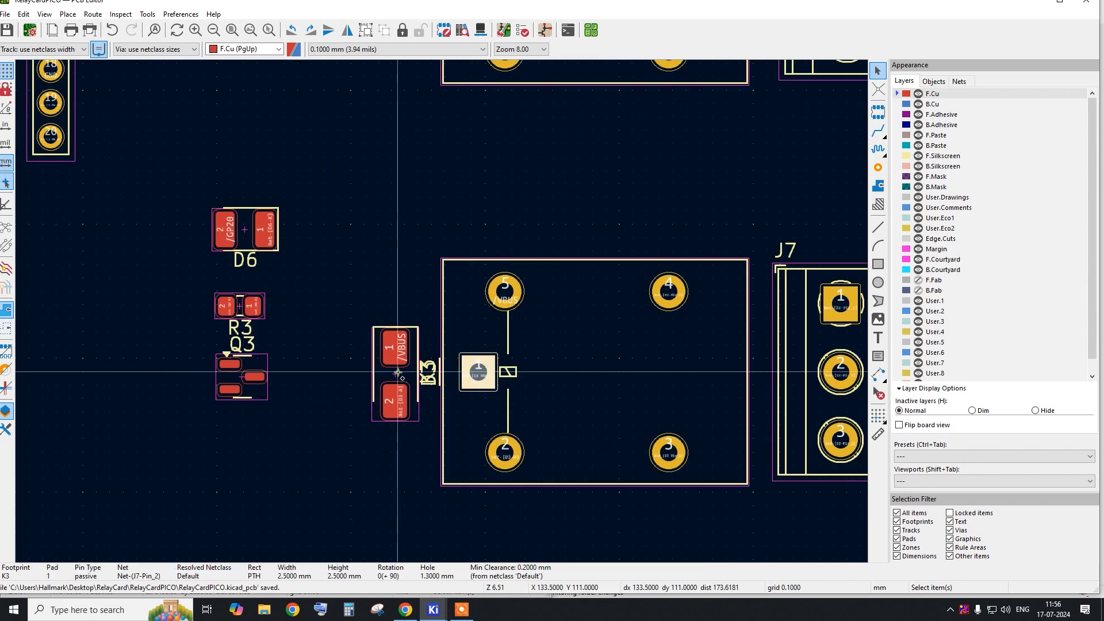
shift+click(398, 372)
right_click(481, 371)
click(646, 357)
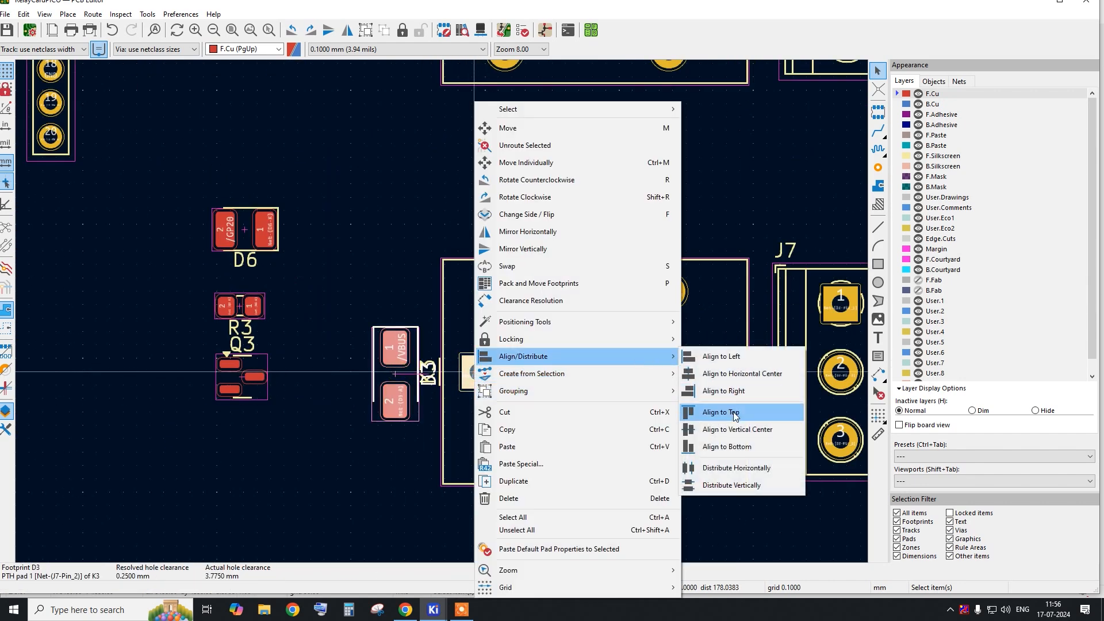
click(734, 411)
key(ctrl+s)
scroll(467, 454, down, 5)
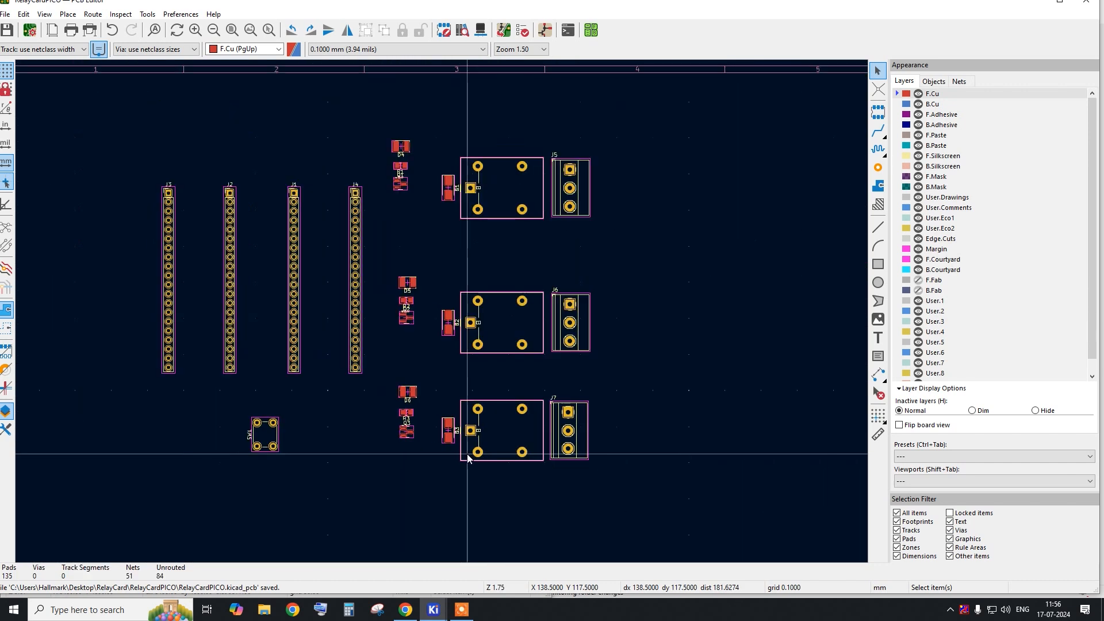
drag(627, 208, 421, 174)
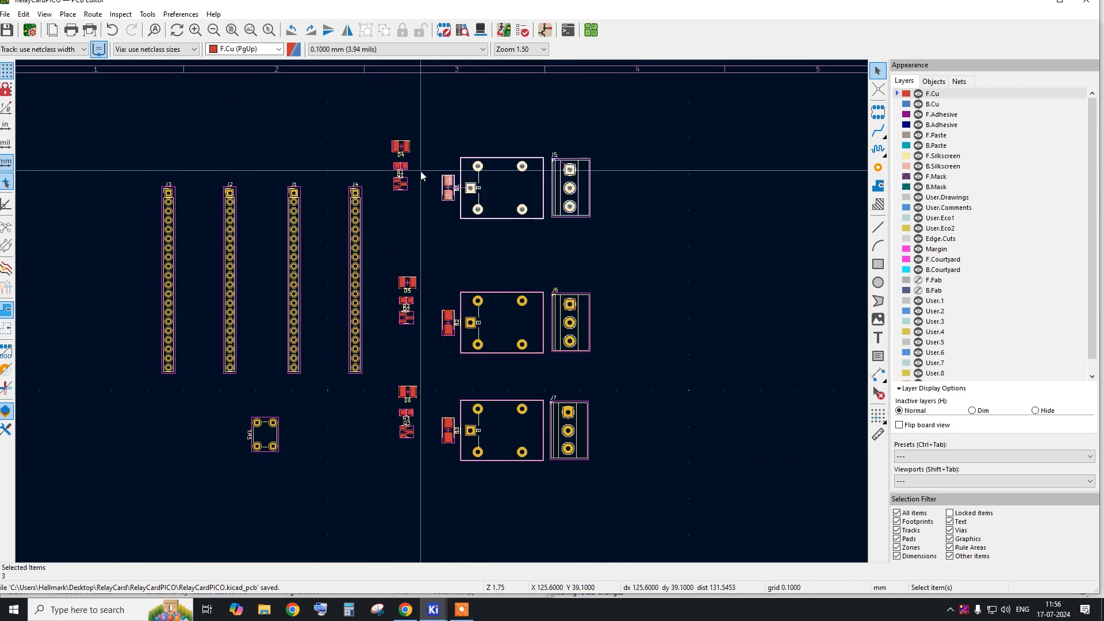
drag(635, 349, 432, 272)
click(682, 448)
drag(659, 454, 415, 363)
scroll(554, 269, up, 3)
scroll(552, 272, down, 2)
click(667, 304)
scroll(543, 305, up, 1)
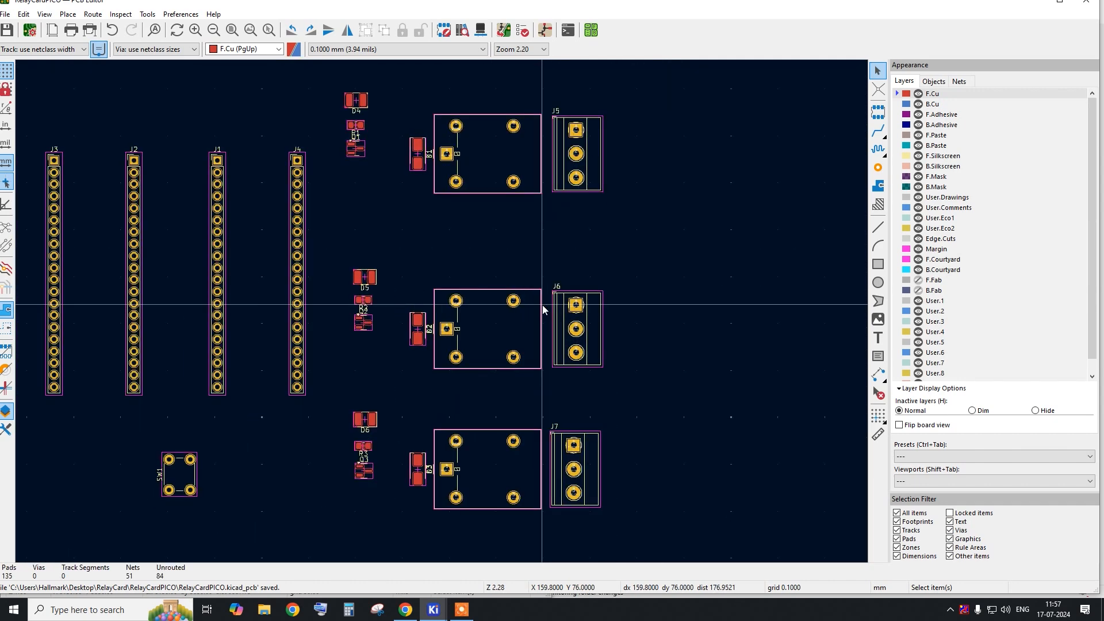
scroll(544, 329, down, 2)
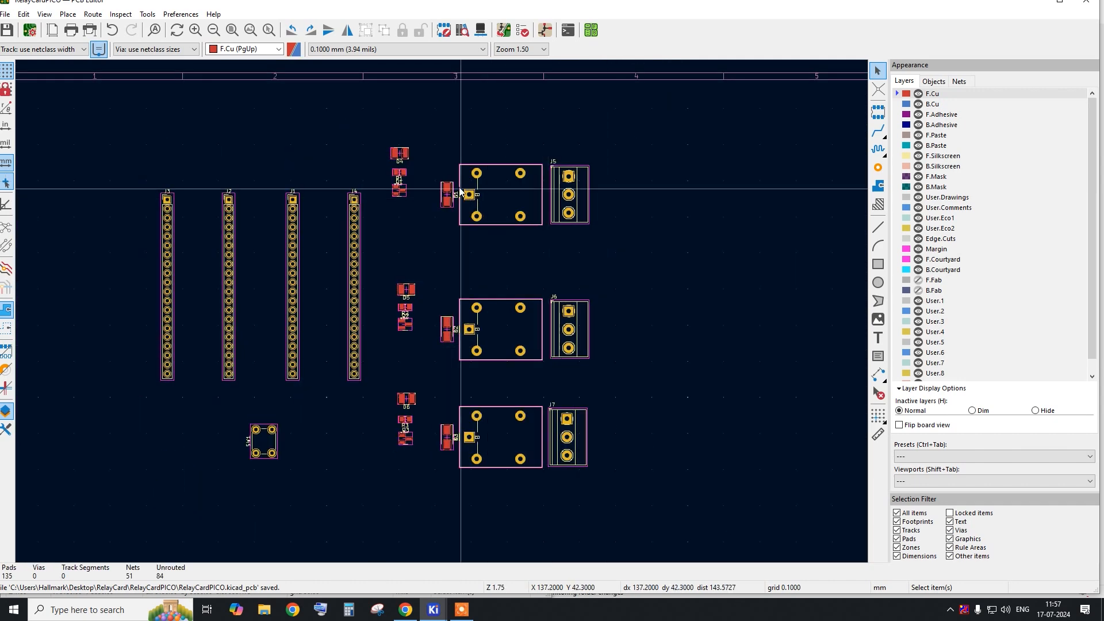
Move the D1, K1, J5 row down and the D3, K3, J7 row up, both closer to the K2 row.
drag(443, 160, 625, 249)
scroll(581, 211, up, 1)
drag(582, 213, 569, 288)
drag(647, 540, 403, 451)
drag(477, 507, 482, 463)
click(482, 456)
scroll(594, 450, up, 3)
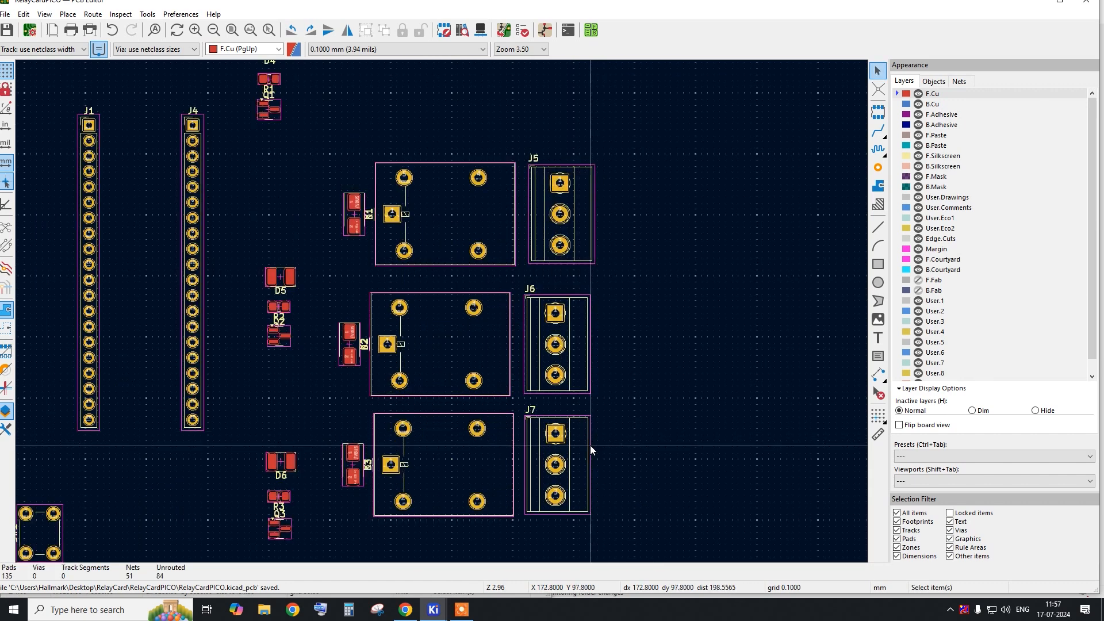
Align terminal blocks J5, J6 and J7 to a common horizontal center.
drag(609, 543, 543, 123)
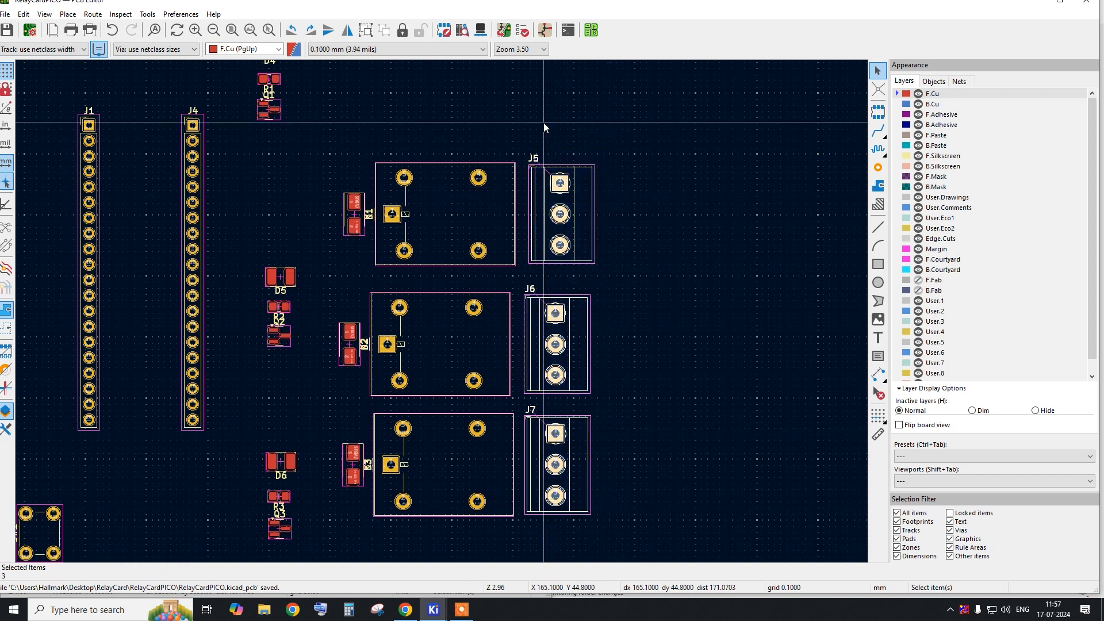
right_click(578, 226)
mouse_move(650, 375)
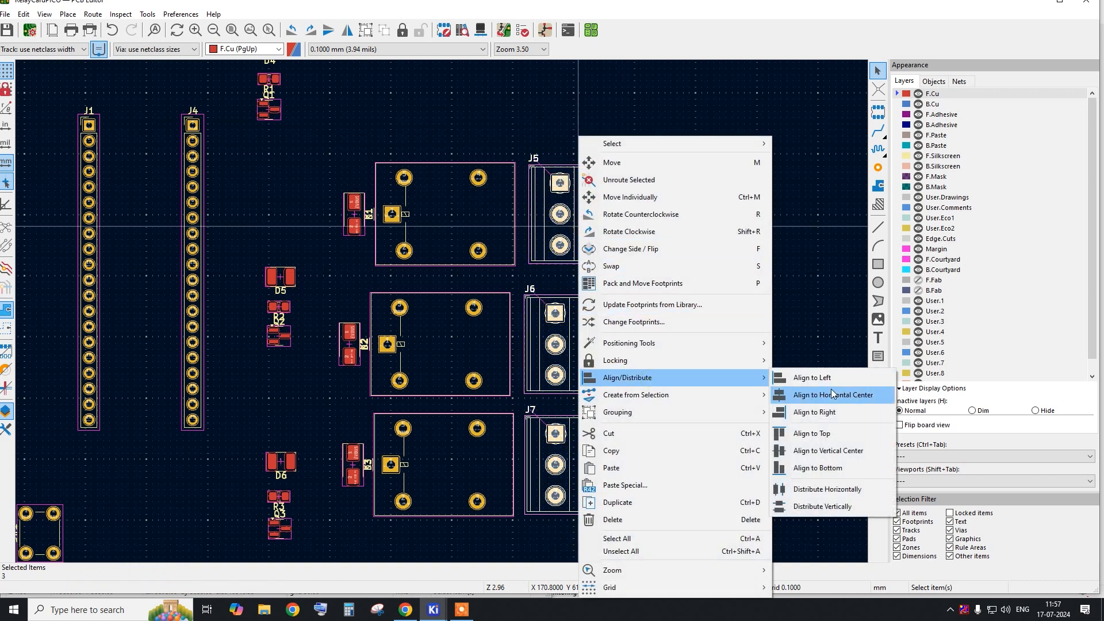
click(822, 395)
Distribute terminal blocks J5, J6 and J7 horizontally and vertically so they are evenly spaced.
right_click(573, 326)
mouse_move(691, 378)
click(826, 489)
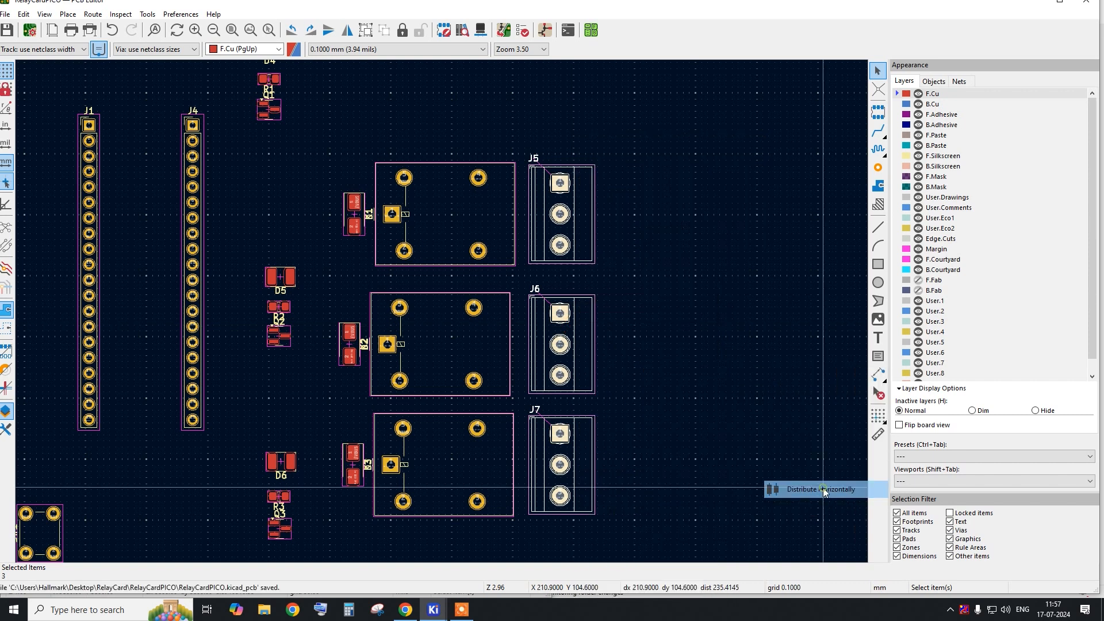
right_click(569, 365)
mouse_move(729, 377)
click(786, 502)
click(563, 286)
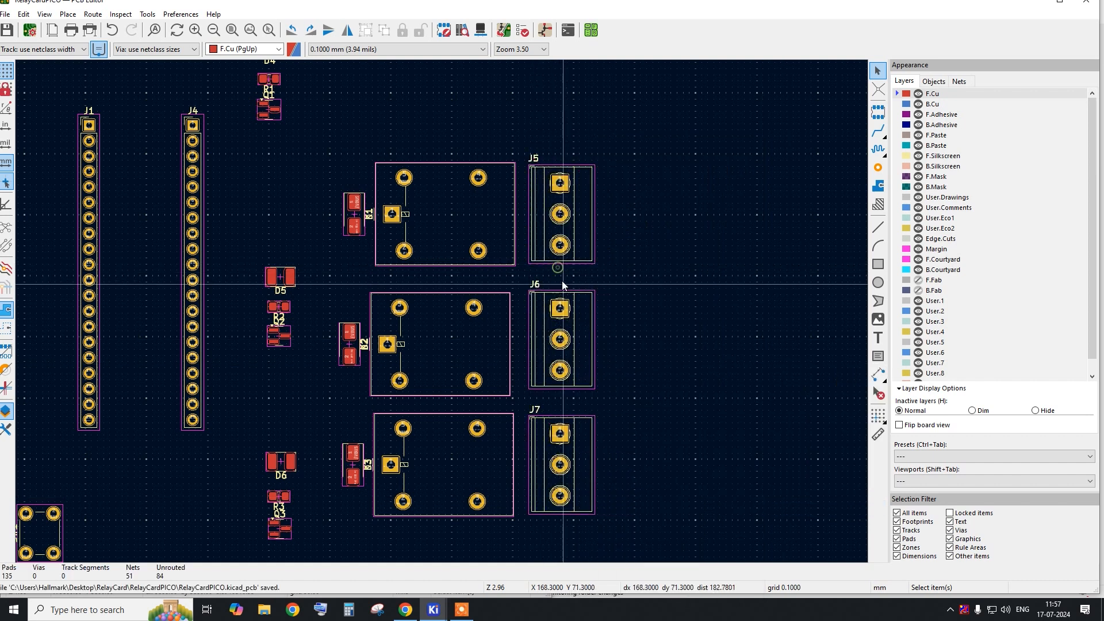
Align relays K1, K2 and K3 to a common horizontal center.
click(540, 241)
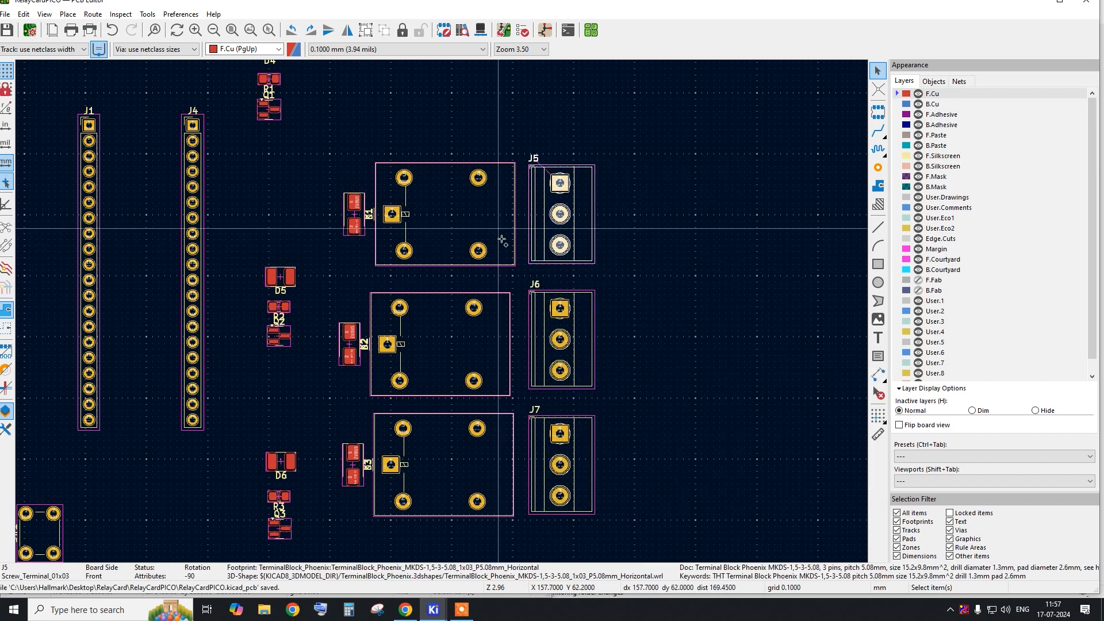
drag(497, 542, 399, 253)
right_click(494, 217)
mouse_move(652, 384)
click(728, 394)
drag(664, 246, 359, 215)
right_click(433, 216)
click(321, 253)
Align diodes D1, D2 and D3 to a common horizontal center and save the board.
drag(363, 520, 345, 216)
right_click(347, 217)
mouse_move(445, 378)
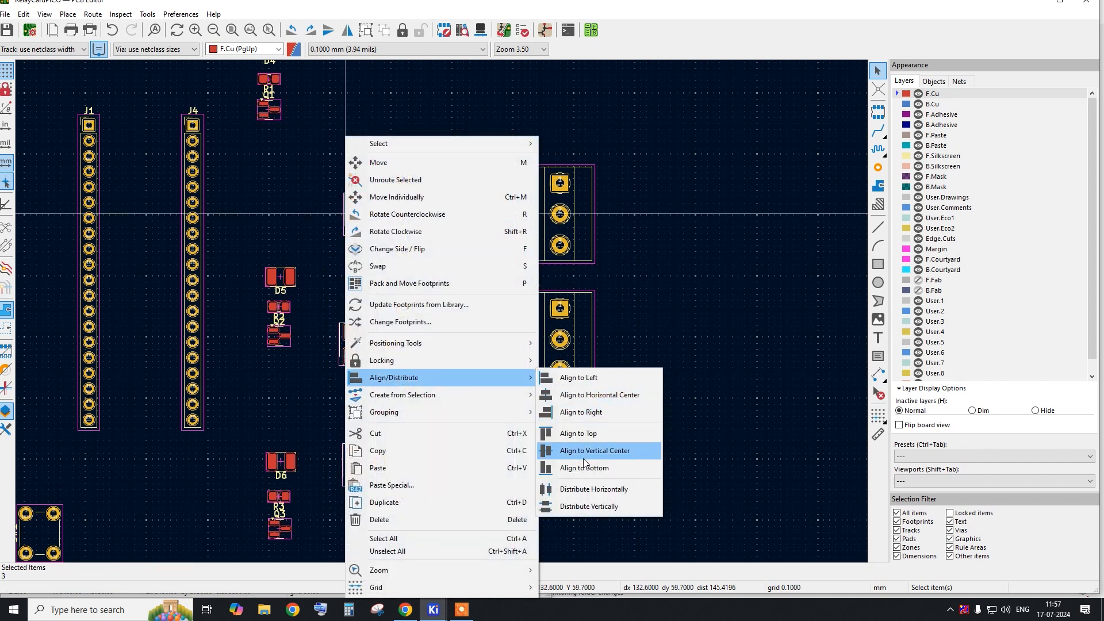
click(581, 395)
key(ctrl+s)
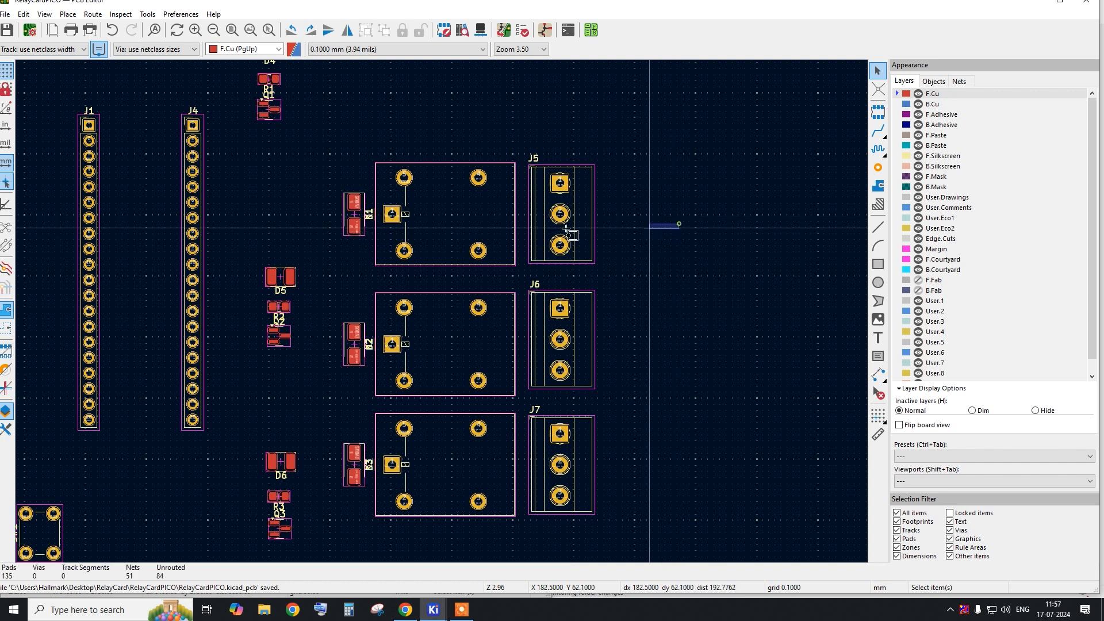
Align diode D1, relay K1 and terminal block J5 to a common vertical center.
right_click(444, 214)
mouse_move(589, 377)
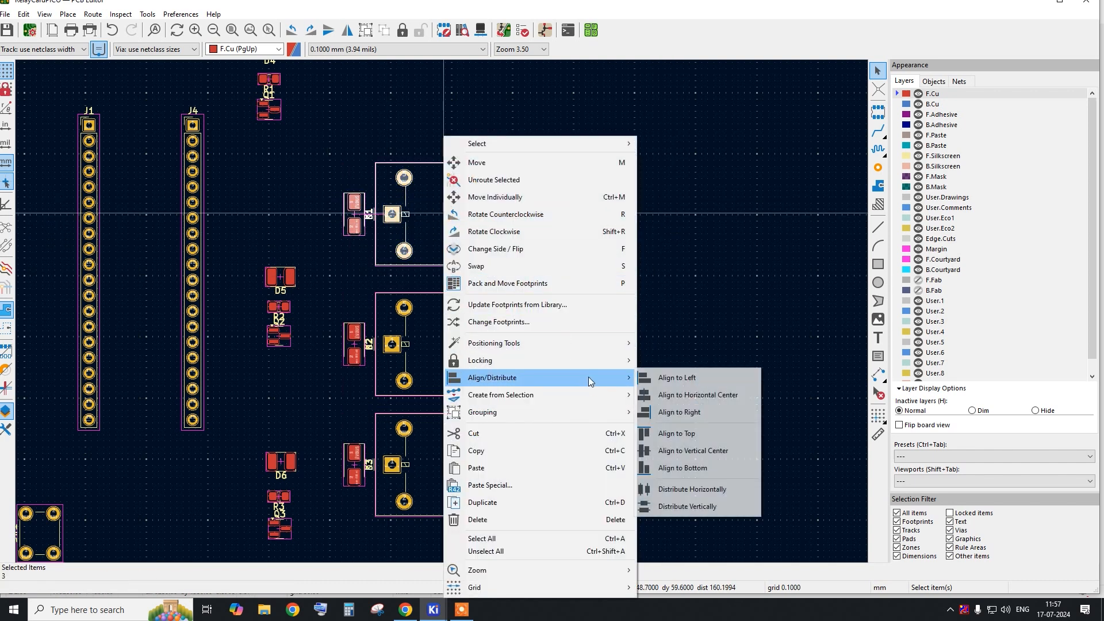
click(682, 454)
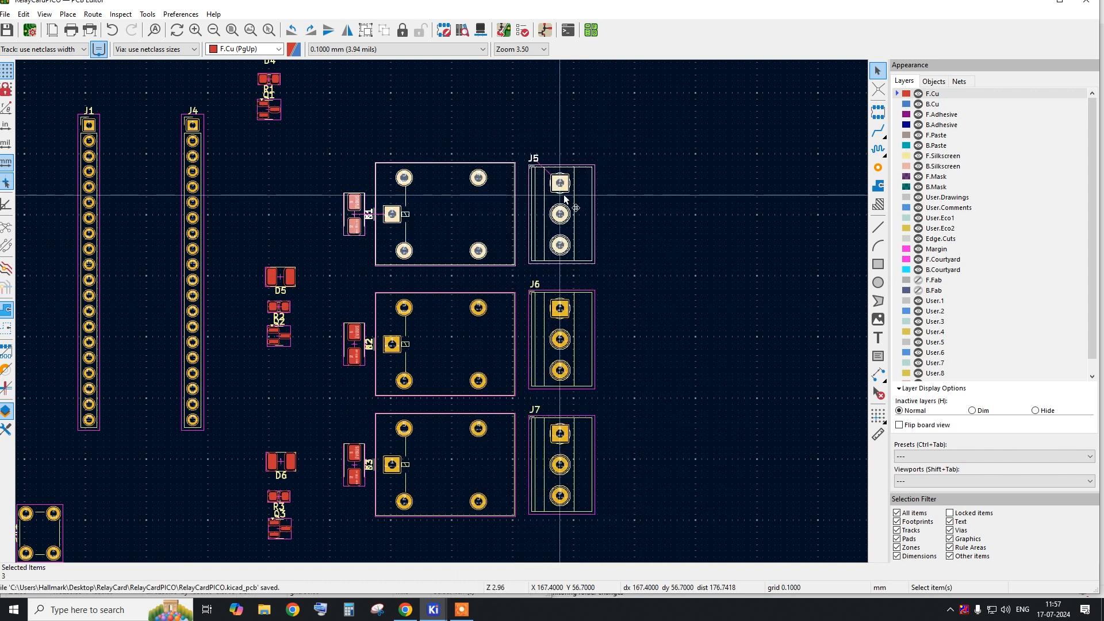
right_click(573, 374)
mouse_move(681, 389)
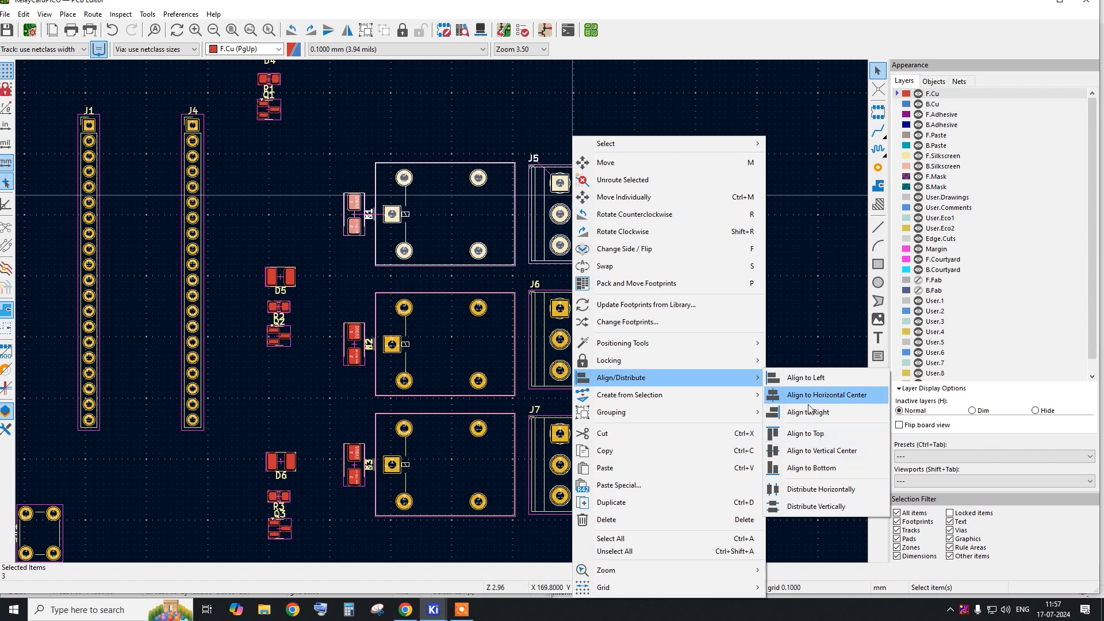
click(810, 454)
Align diode D2, relay K2 and terminal block J6 to a common vertical center.
drag(641, 351, 328, 330)
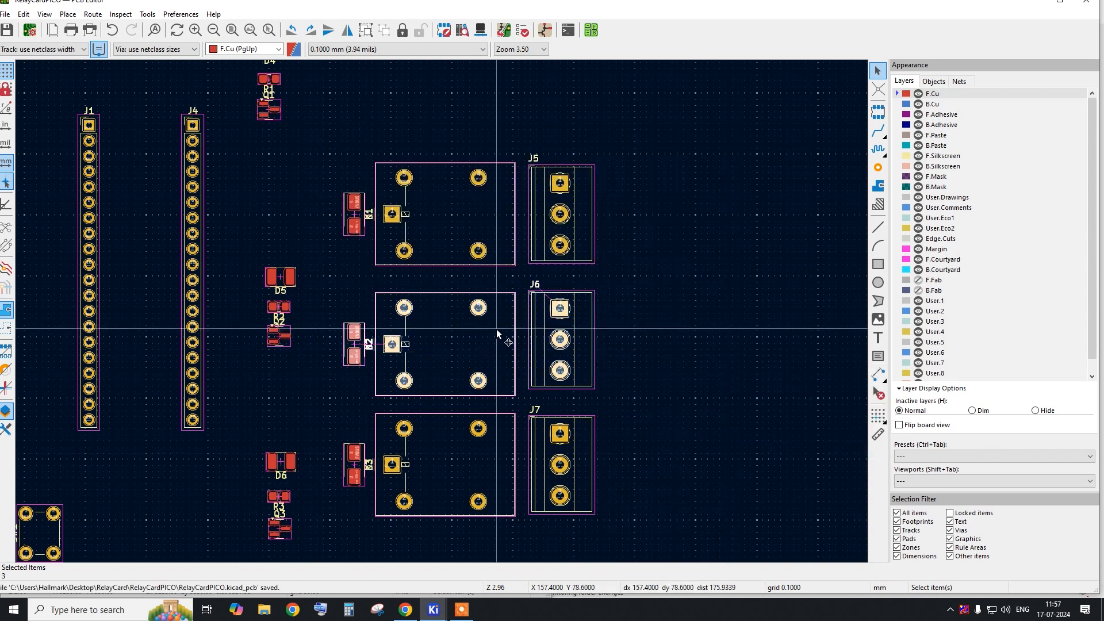
right_click(573, 344)
click(691, 377)
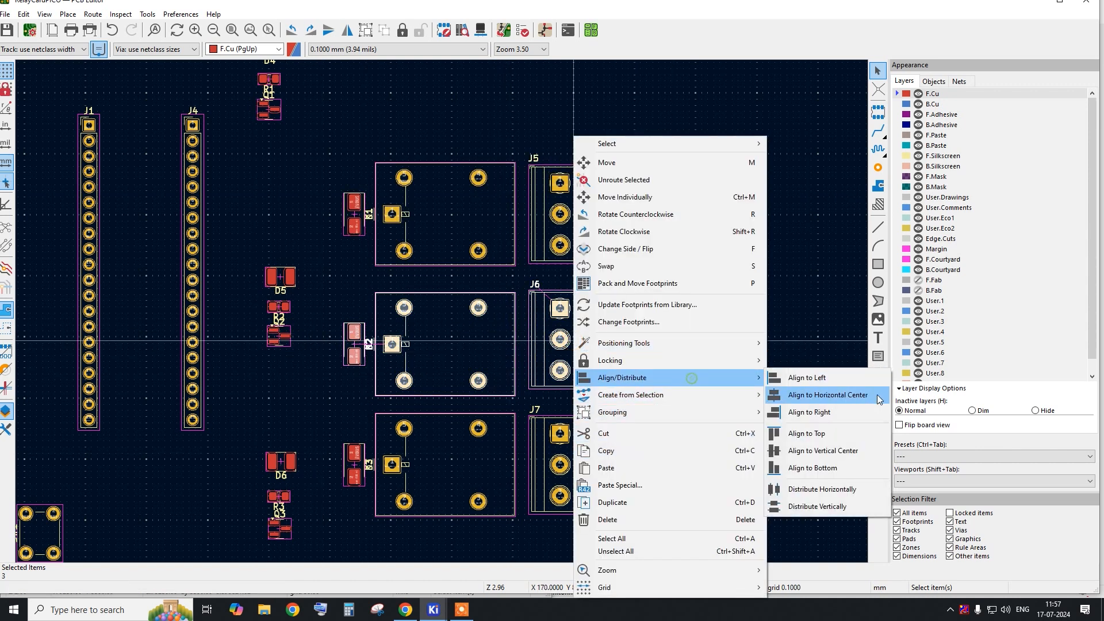
click(839, 459)
Align diode D3, relay K3 and terminal block J7 to a common vertical center and save the board.
drag(680, 502, 357, 424)
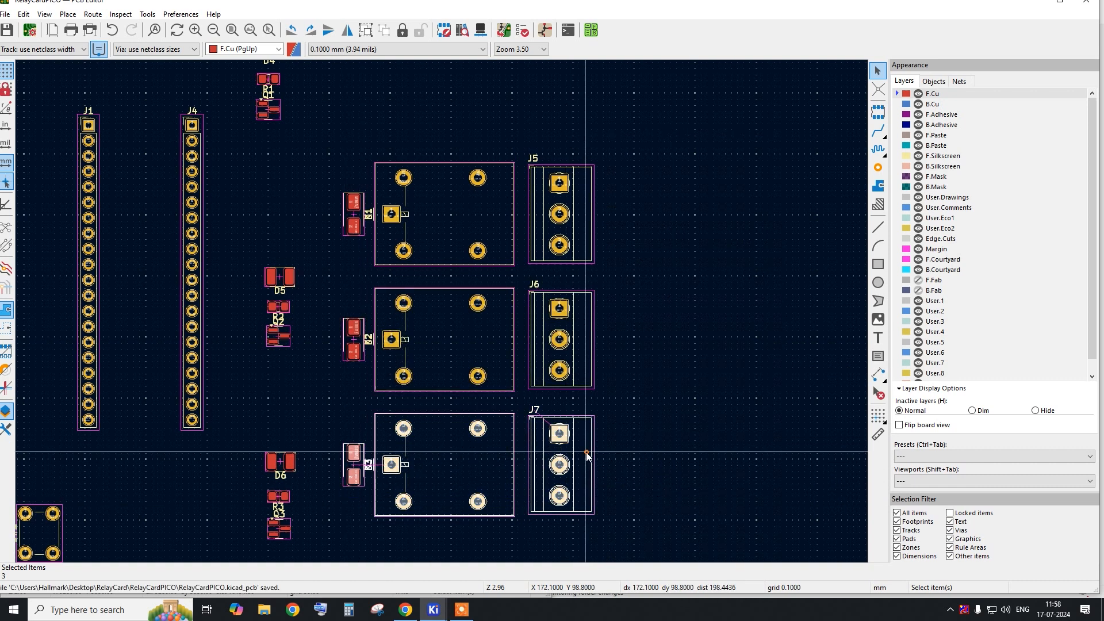
right_click(586, 458)
mouse_move(747, 378)
click(822, 449)
key(ctrl+s)
Reapply the vertical center alignment to the D1, K1, J5 row and clear the selection.
drag(641, 191, 320, 183)
drag(667, 239, 242, 168)
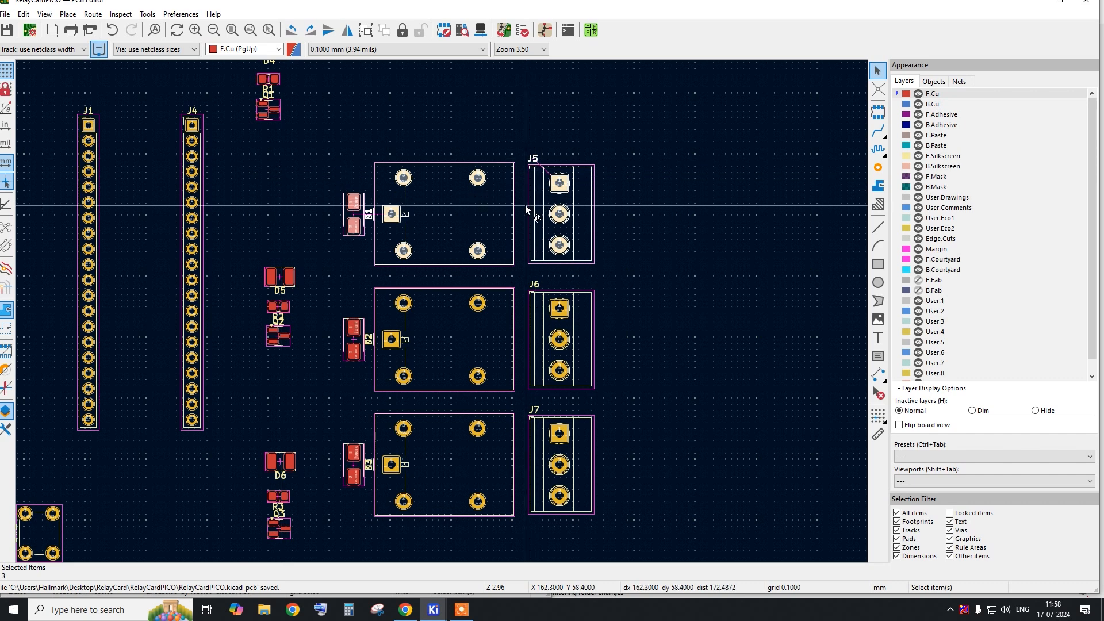
right_click(526, 204)
right_click(456, 199)
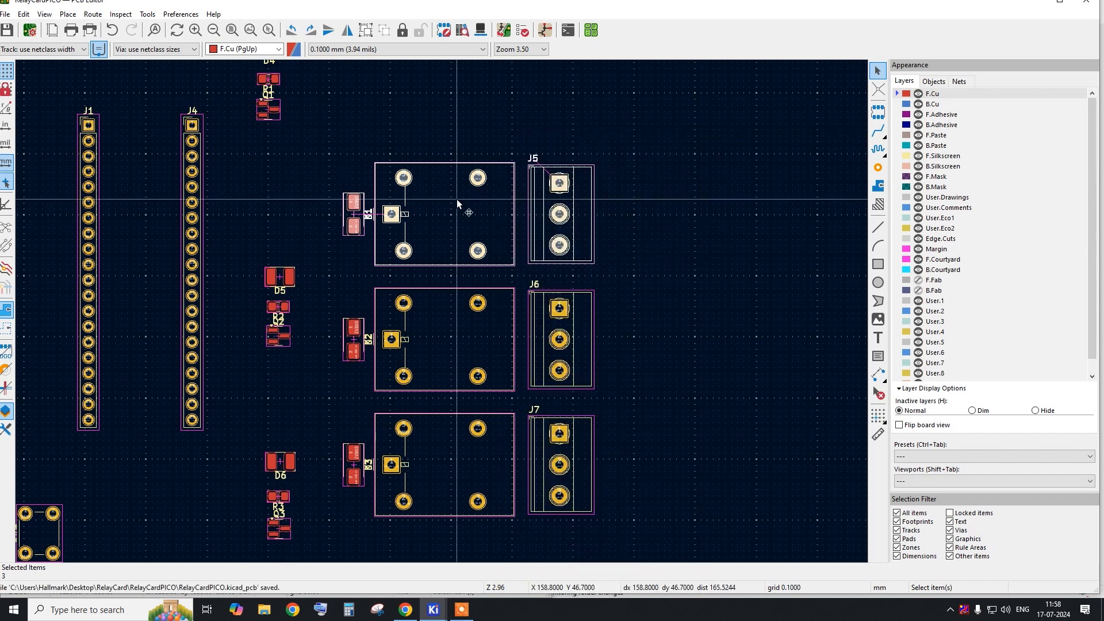
right_click(218, 288)
right_click(547, 204)
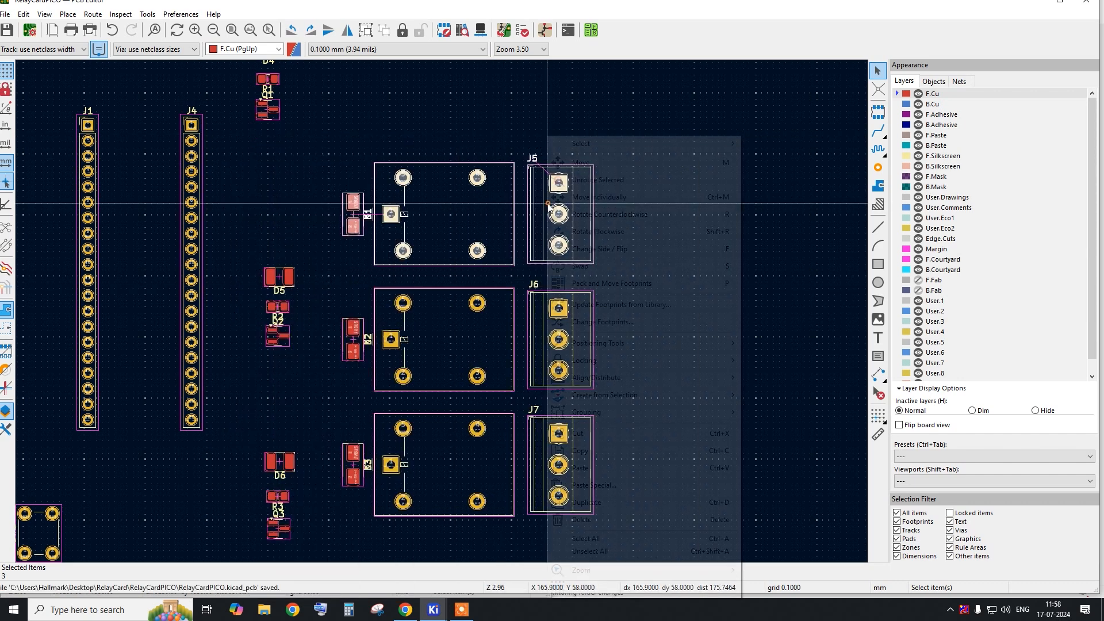
click(714, 383)
click(782, 449)
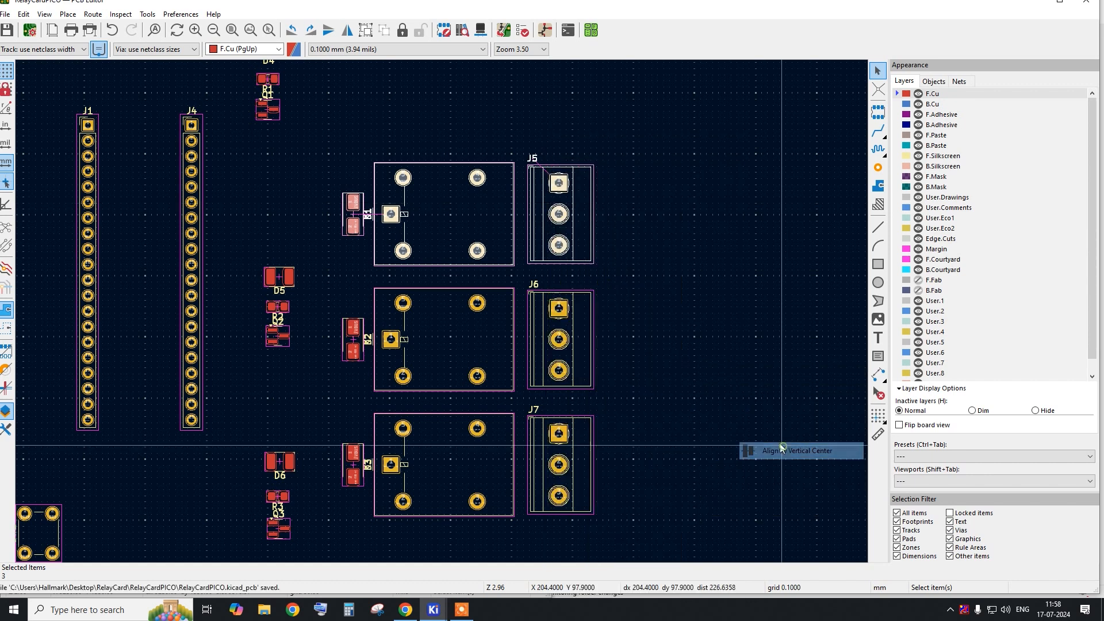
click(719, 336)
Move all three diode, relay and terminal rows together up and slightly left, beside pin header J4.
scroll(659, 238, down, 3)
drag(458, 157, 700, 432)
key(m)
click(593, 350)
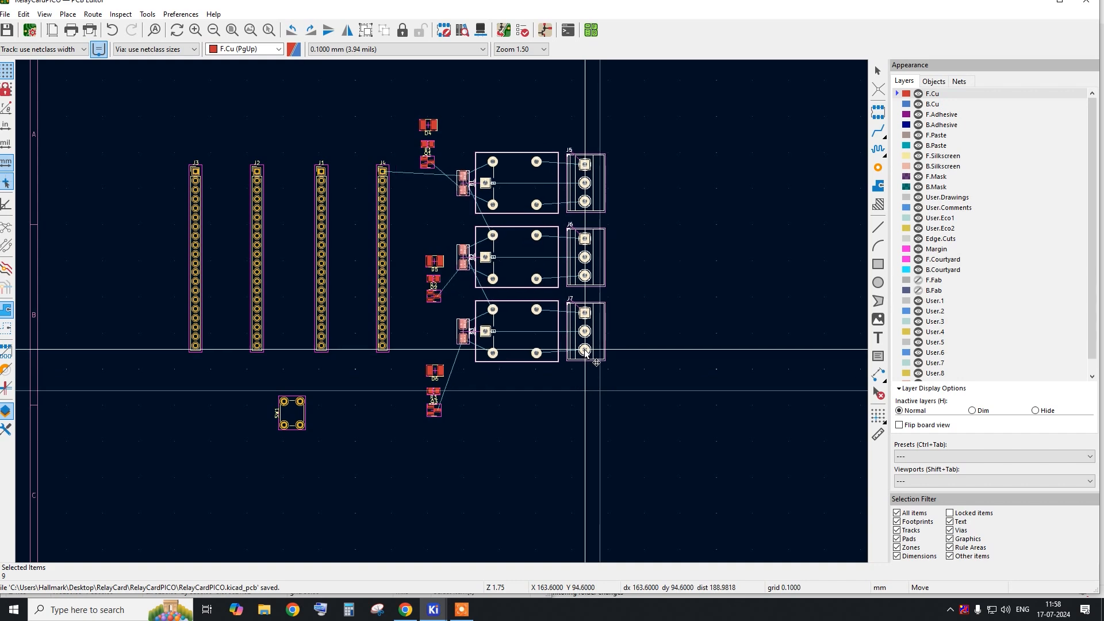
Maximize the PCB editor window and show the ratsnest lines for the whole board.
scroll(499, 132, up, 4)
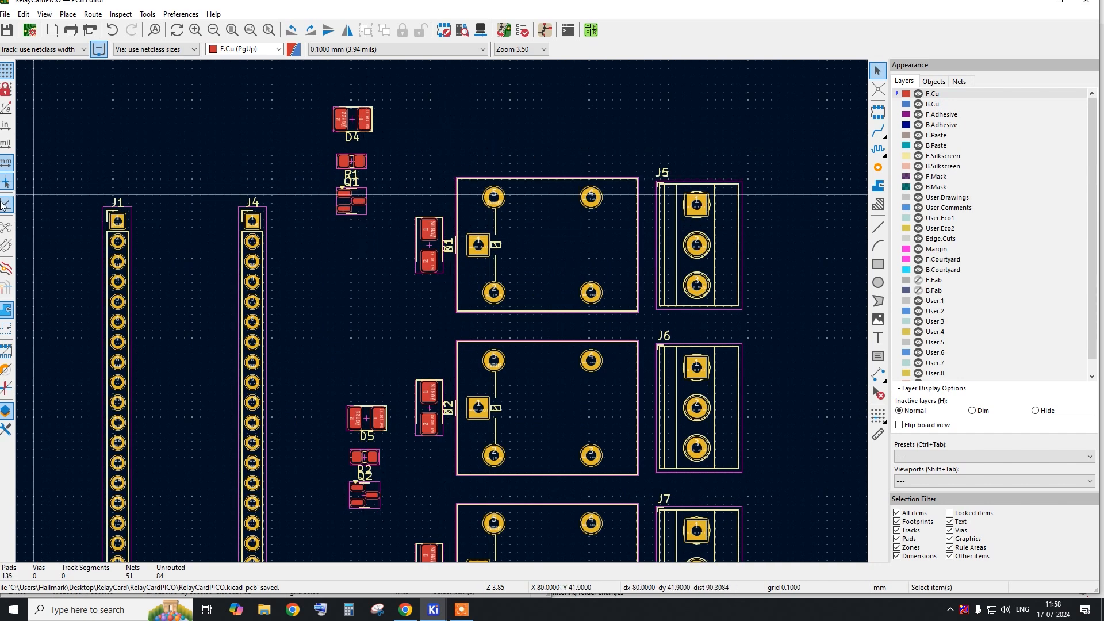
double_click(437, 5)
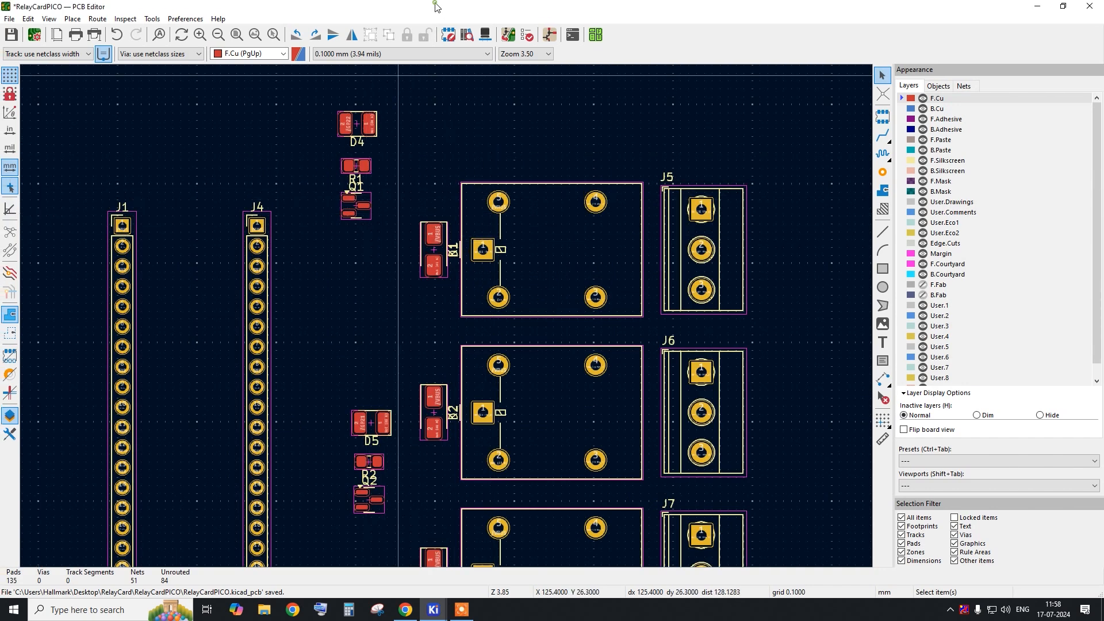
scroll(380, 289, down, 4)
click(11, 233)
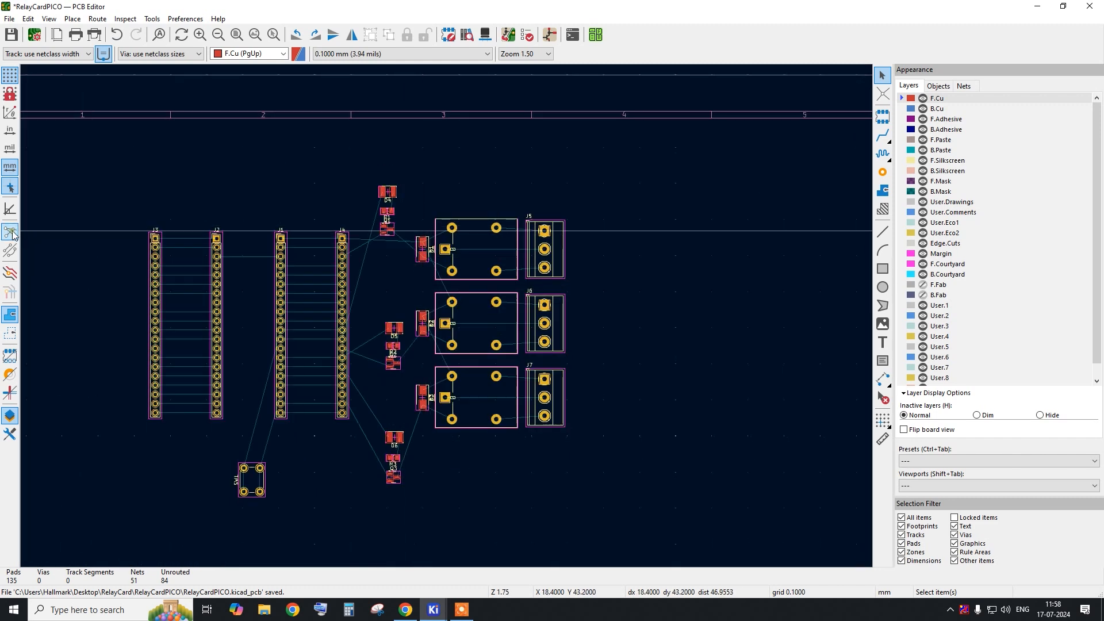
Toggle the ratsnest off and on repeatedly to compare the board with and without connection lines.
drag(199, 417, 154, 223)
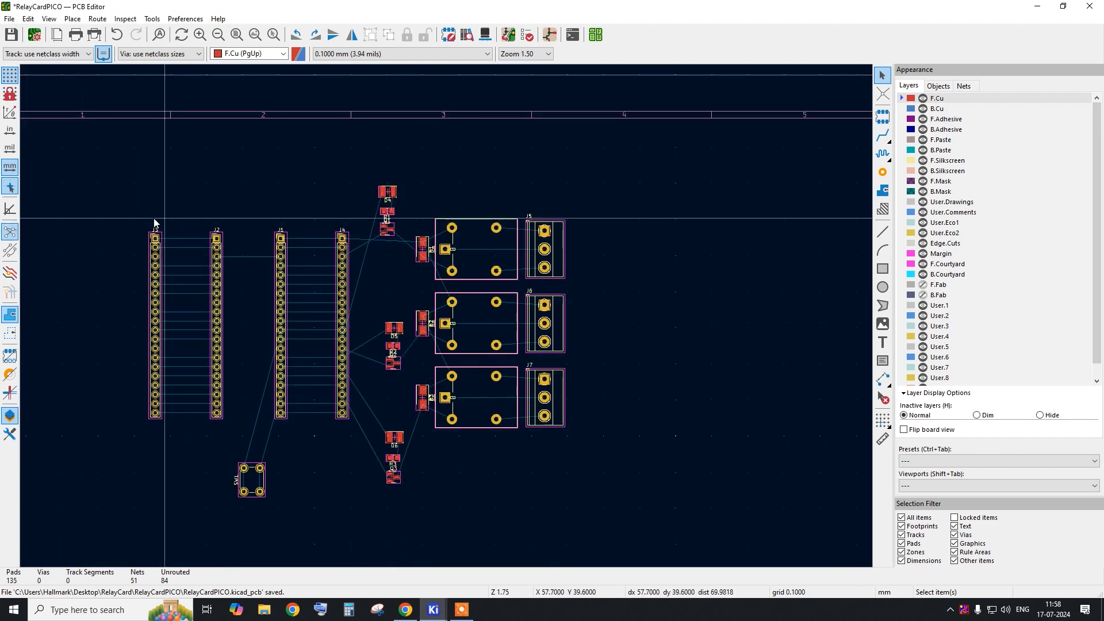
click(11, 232)
click(10, 233)
click(10, 232)
click(12, 233)
click(12, 233)
click(11, 233)
click(12, 233)
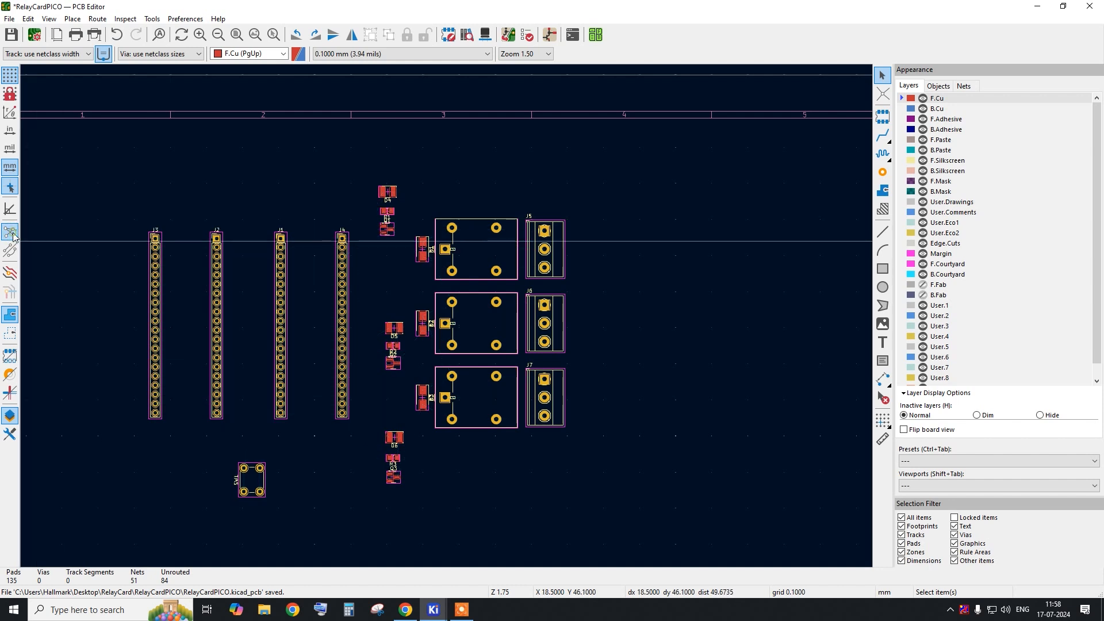
click(11, 233)
Move transistor Q1 down below R1 so that it sits beside diode D1.
scroll(400, 240, up, 6)
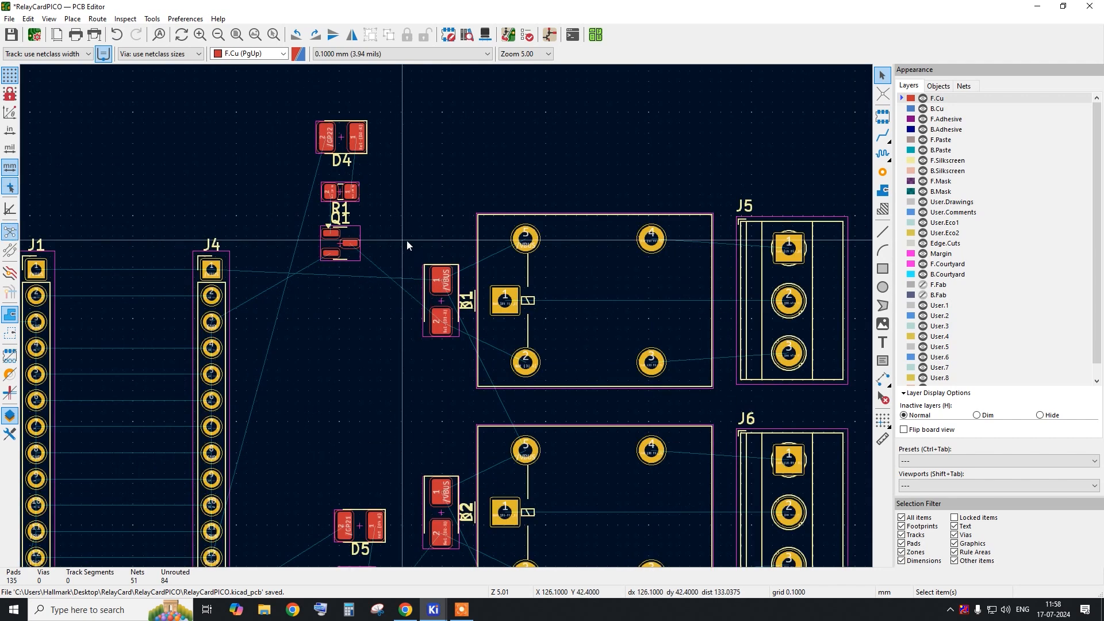
click(357, 258)
drag(350, 243, 362, 330)
click(363, 328)
scroll(356, 234, down, 2)
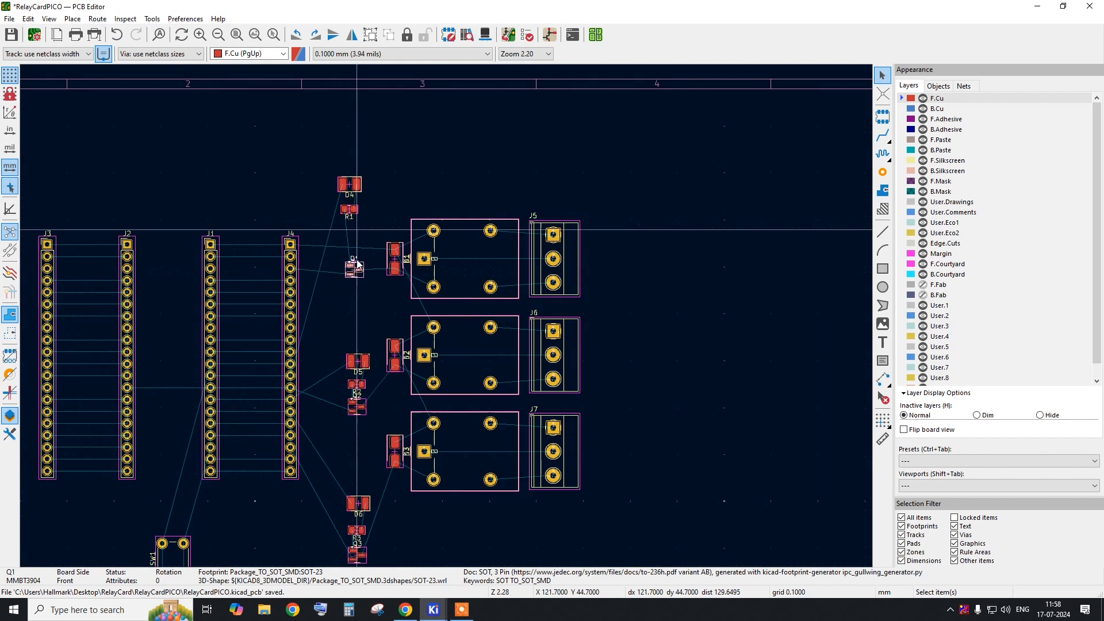
Move the D5, R2, Q2 group up beside diode D2 and the D6, R3, Q3 group up beside diode D3.
scroll(364, 424, up, 2)
drag(368, 505, 297, 309)
drag(335, 344, 331, 260)
scroll(372, 189, down, 3)
scroll(371, 351, up, 2)
drag(411, 517, 331, 326)
drag(353, 350, 352, 198)
scroll(393, 447, down, 2)
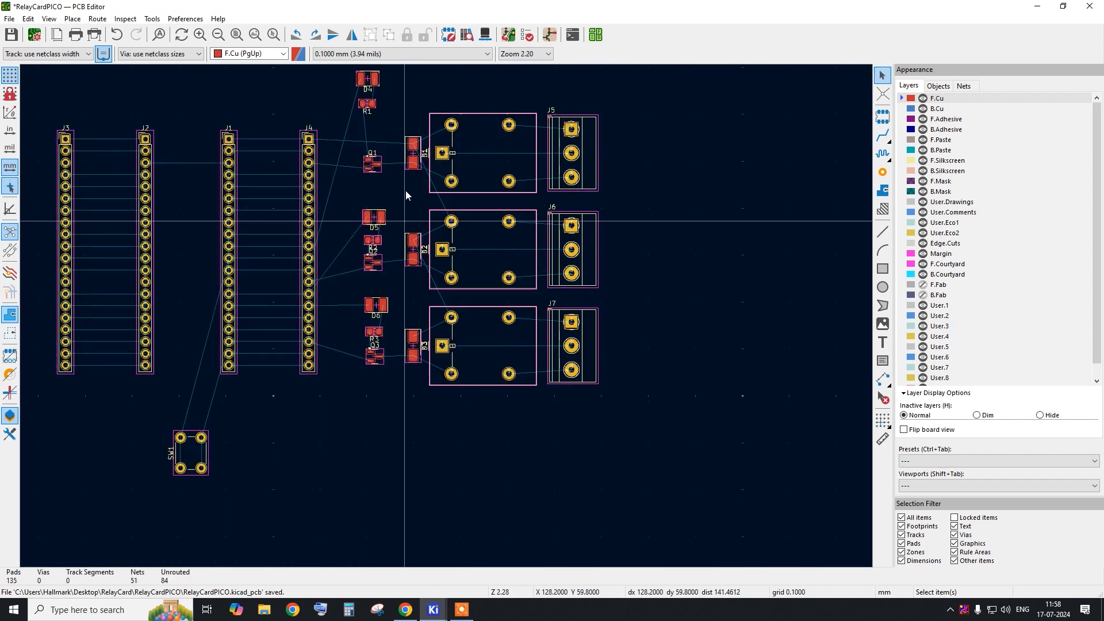
scroll(406, 190, up, 3)
click(405, 147)
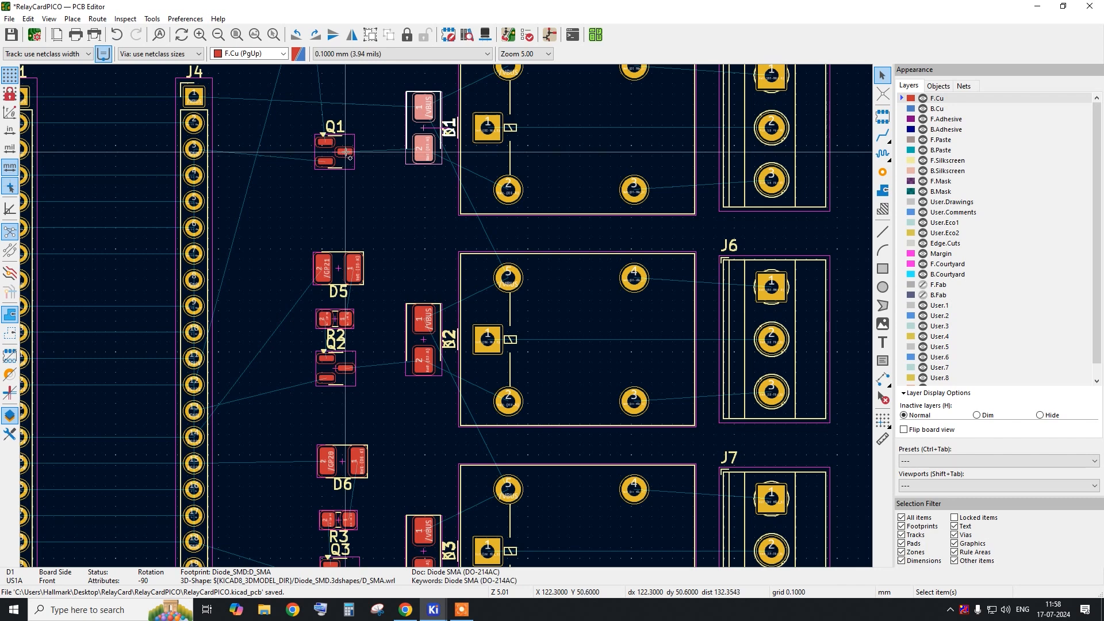
scroll(427, 155, up, 3)
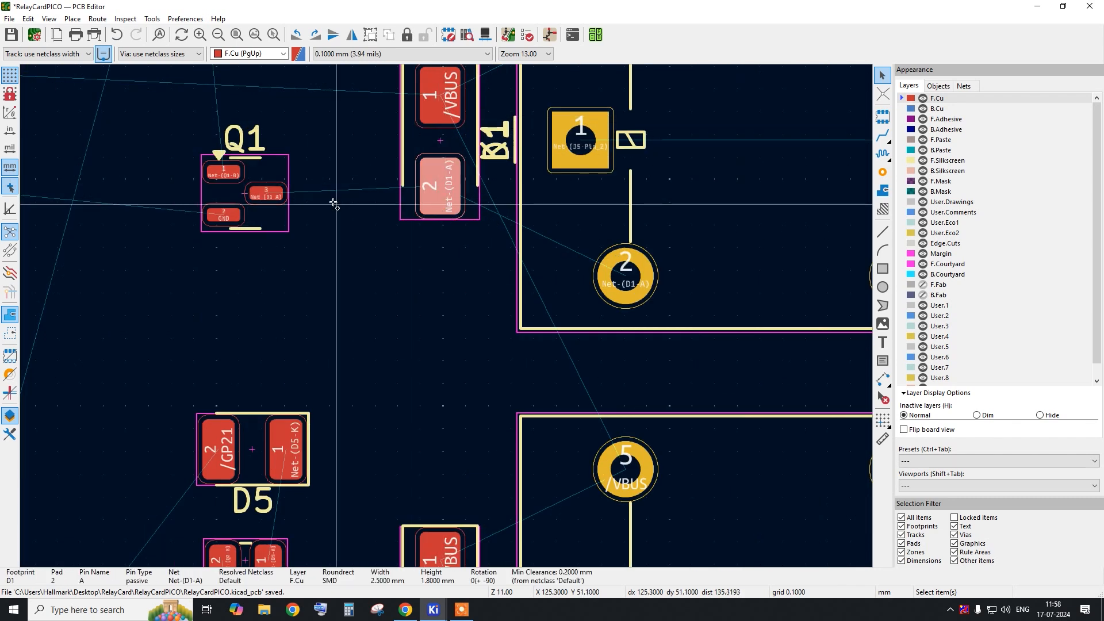
shift+click(272, 192)
scroll(403, 190, down, 5)
click(368, 223)
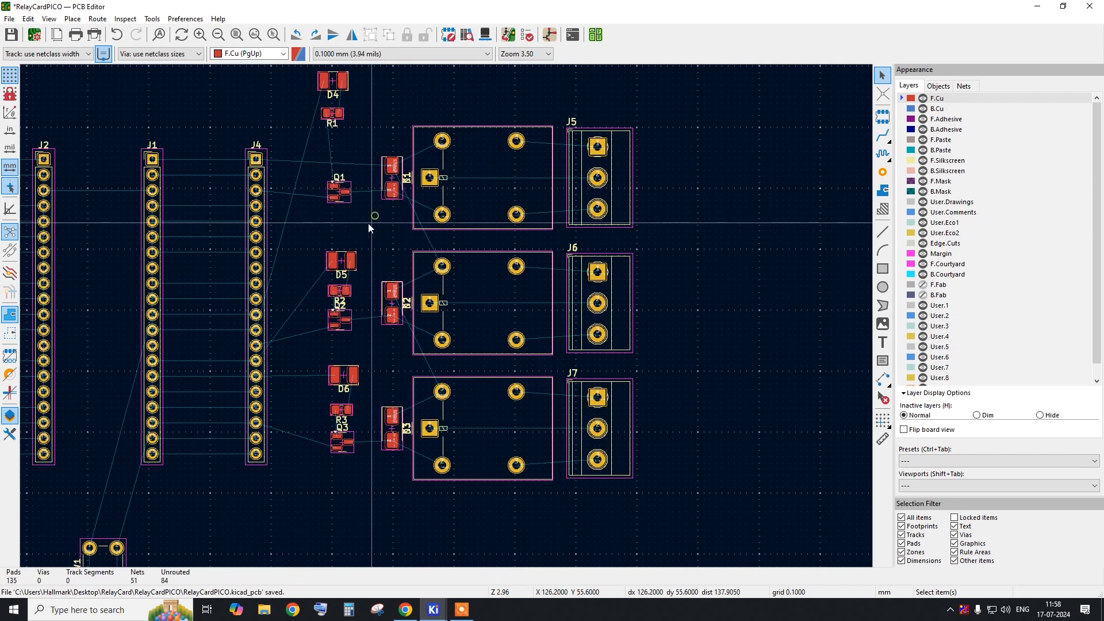
Align D4–D6, R1–R3 and Q1–Q3 to a common horizontal center and move the column right, closer to diodes D1–D3.
scroll(358, 205, down, 3)
drag(356, 406, 323, 124)
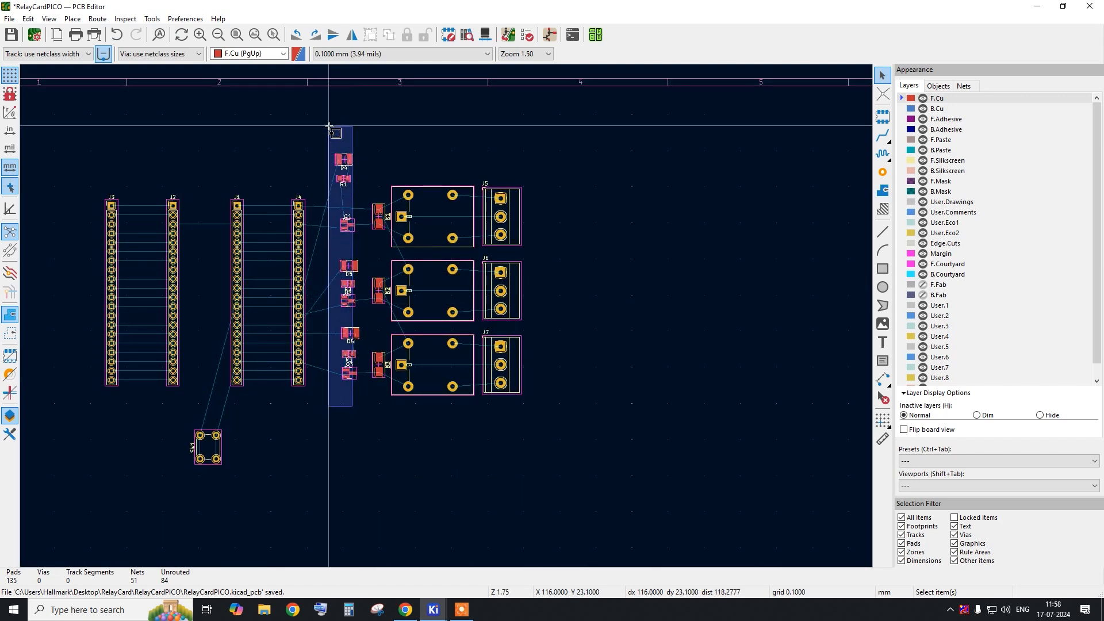
right_click(344, 182)
mouse_move(471, 375)
click(575, 398)
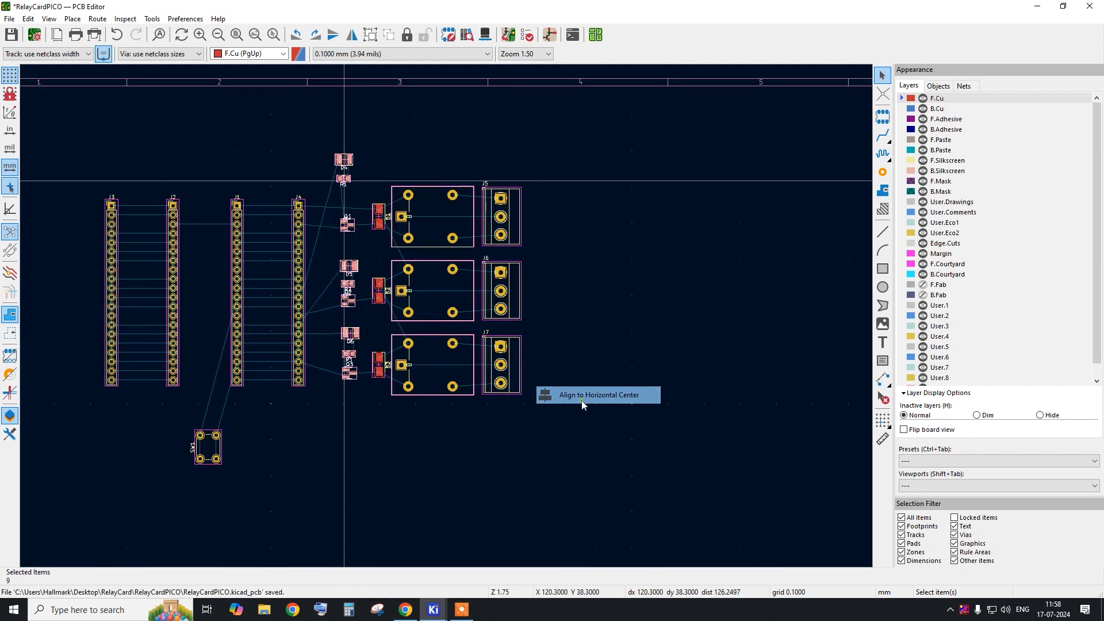
drag(344, 338, 357, 330)
scroll(368, 192, up, 4)
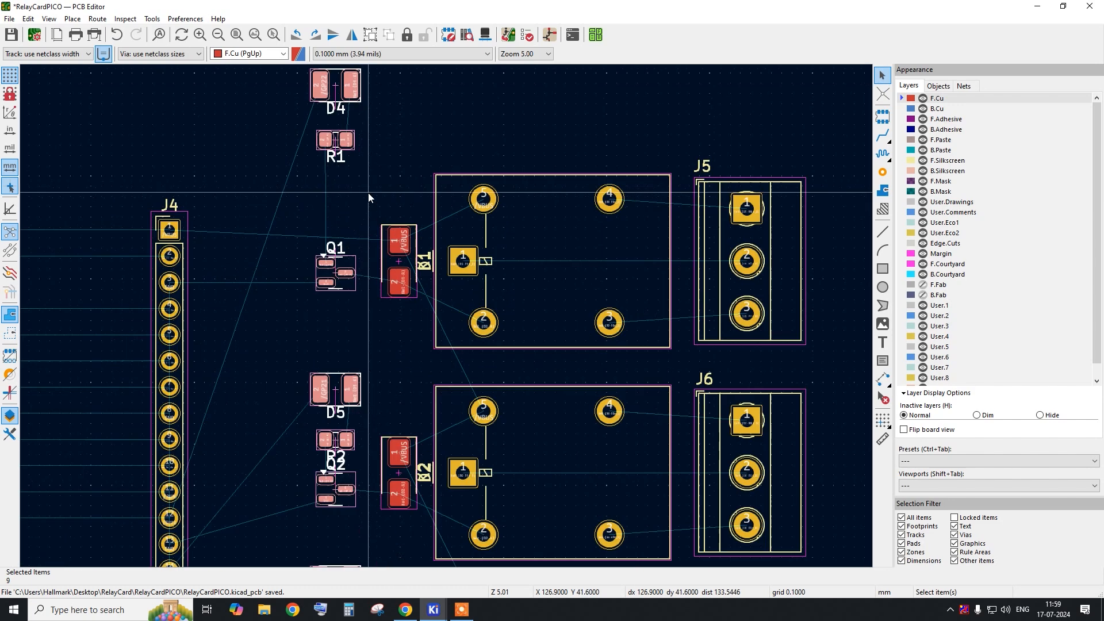
click(356, 229)
Align pad 3 of transistor Q1 to the vertical center of diode D1's pad 2.
scroll(362, 278, up, 4)
click(451, 296)
shift+click(313, 264)
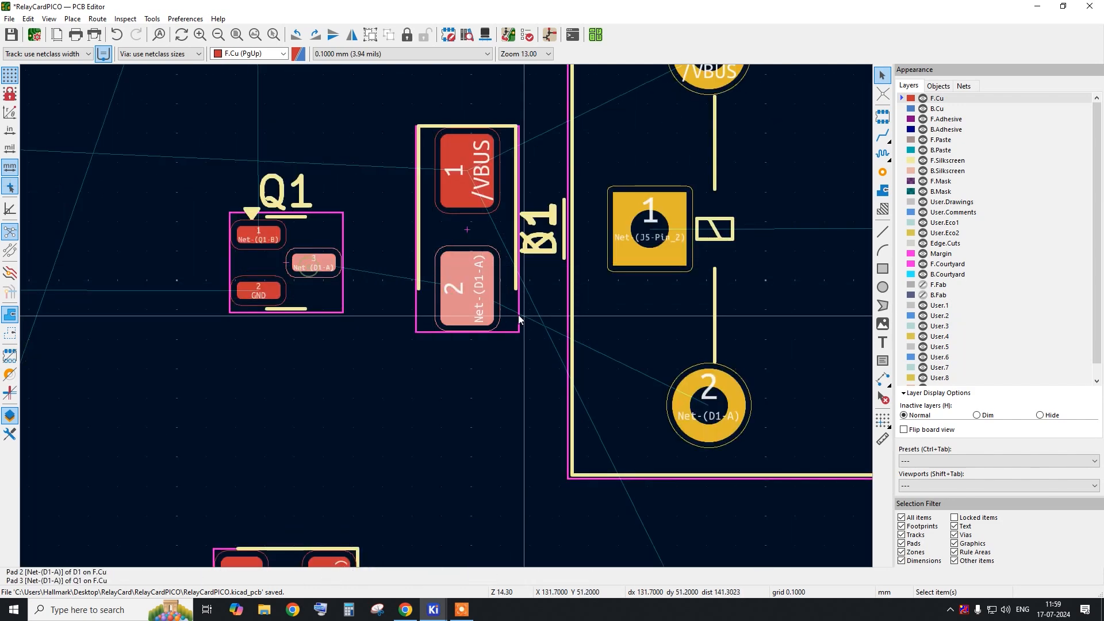
right_click(488, 304)
mouse_move(586, 356)
click(763, 429)
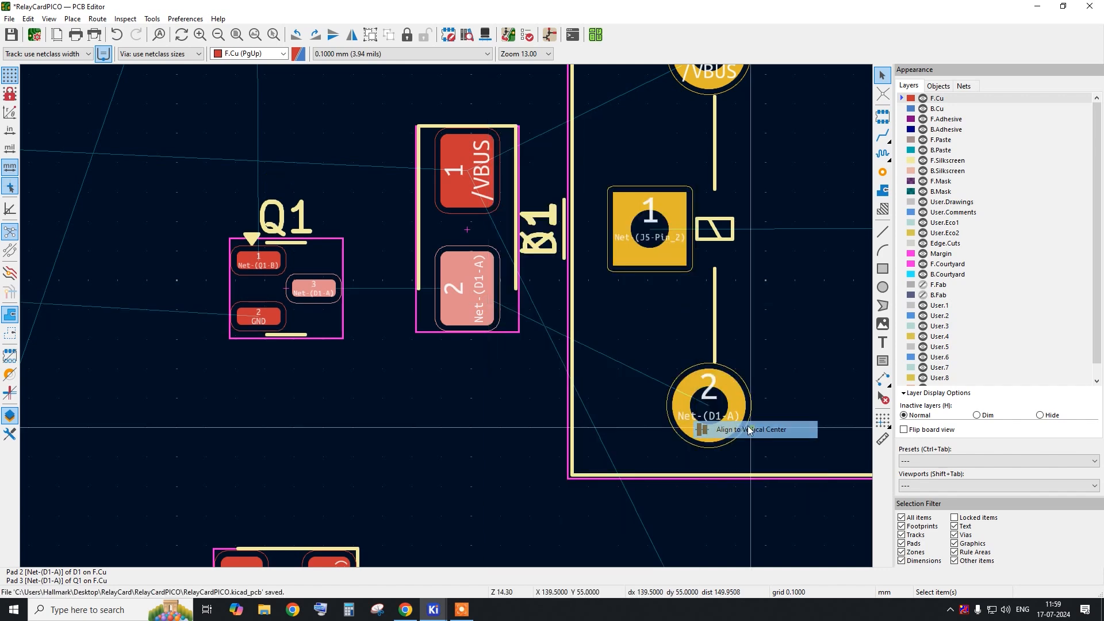
Align pad 3 of transistor Q2 to the vertical center of diode D2's pad 2, and save the board.
scroll(408, 162, down, 3)
scroll(412, 377, up, 3)
click(339, 483)
shift+click(430, 493)
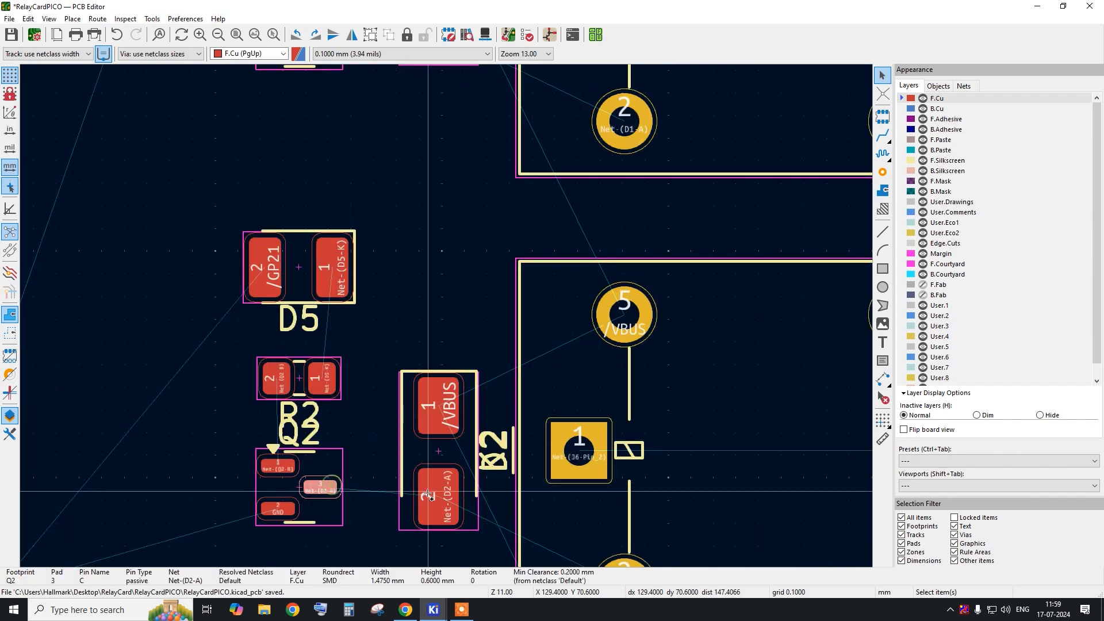
right_click(430, 493)
mouse_move(586, 260)
click(692, 324)
key(ctrl+s)
Align pad 3 of transistor Q3 to the vertical center of diode D3's pad 2, and save the board.
scroll(408, 181, down, 3)
scroll(421, 397, up, 2)
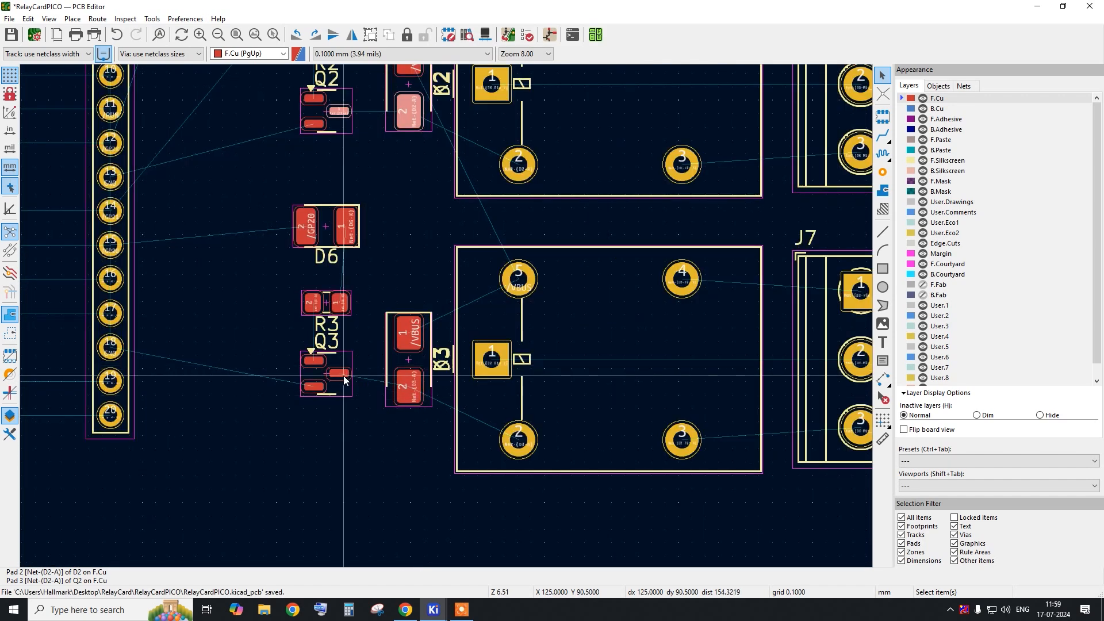
click(339, 373)
shift+click(407, 387)
right_click(407, 386)
mouse_move(547, 356)
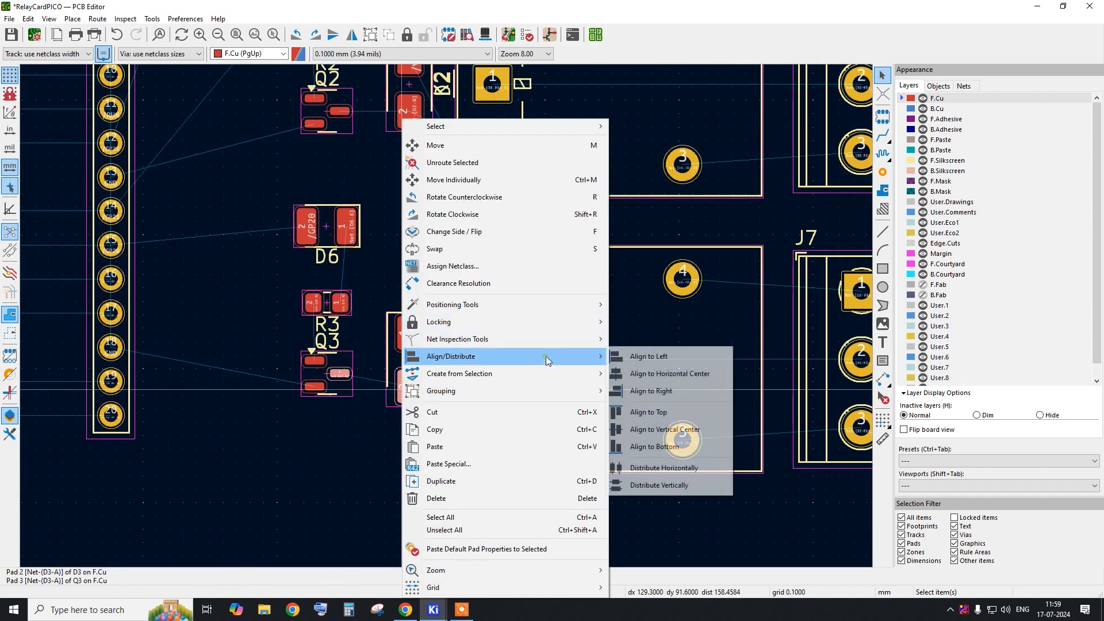
click(666, 429)
key(ctrl+s)
Move resistor R3 down so that it sits just above transistor Q3.
scroll(387, 394, down, 3)
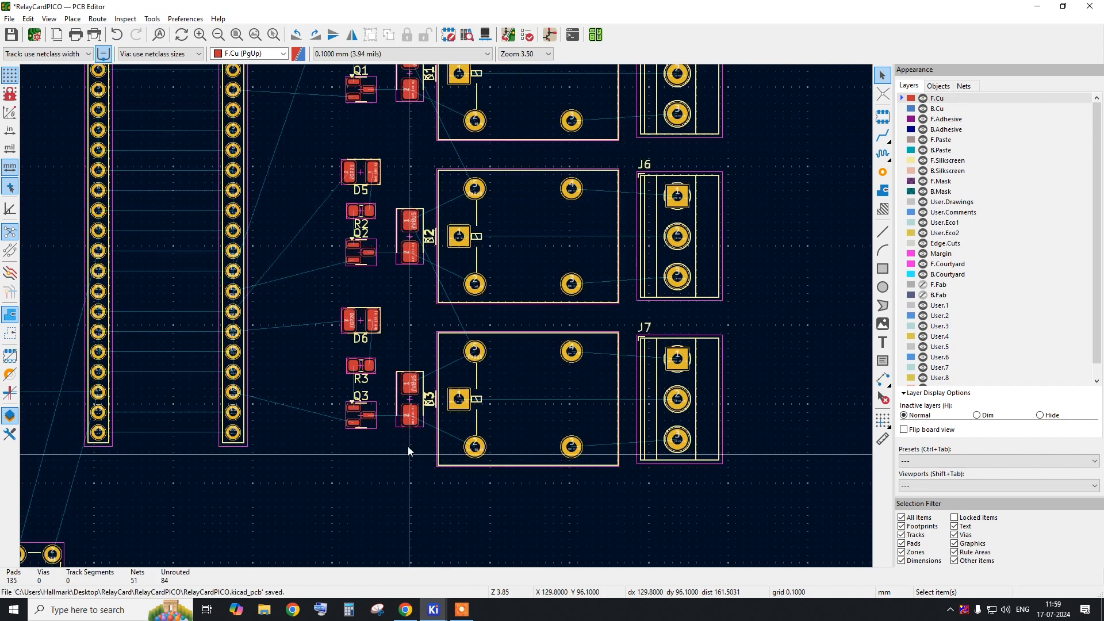
scroll(375, 371, up, 3)
scroll(368, 433, down, 2)
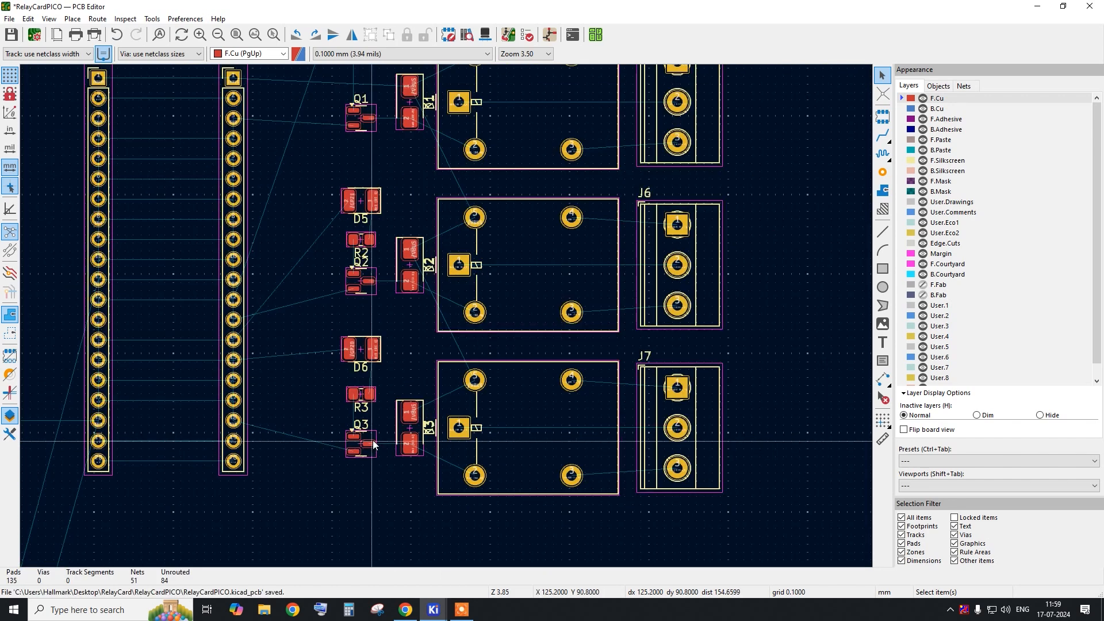
scroll(374, 411, up, 2)
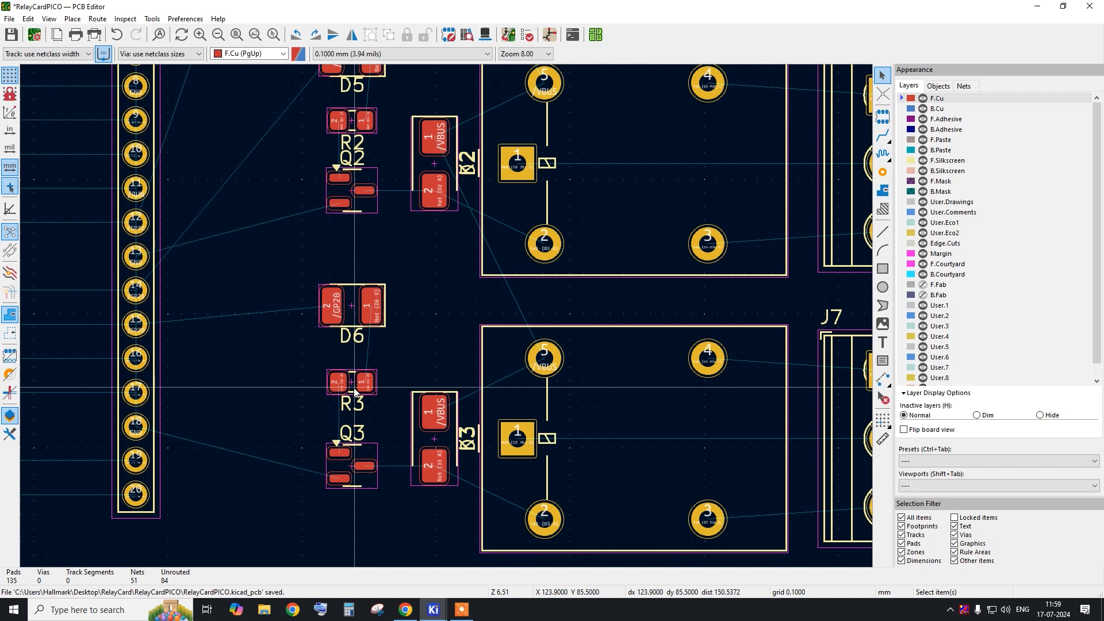
click(355, 392)
key(m)
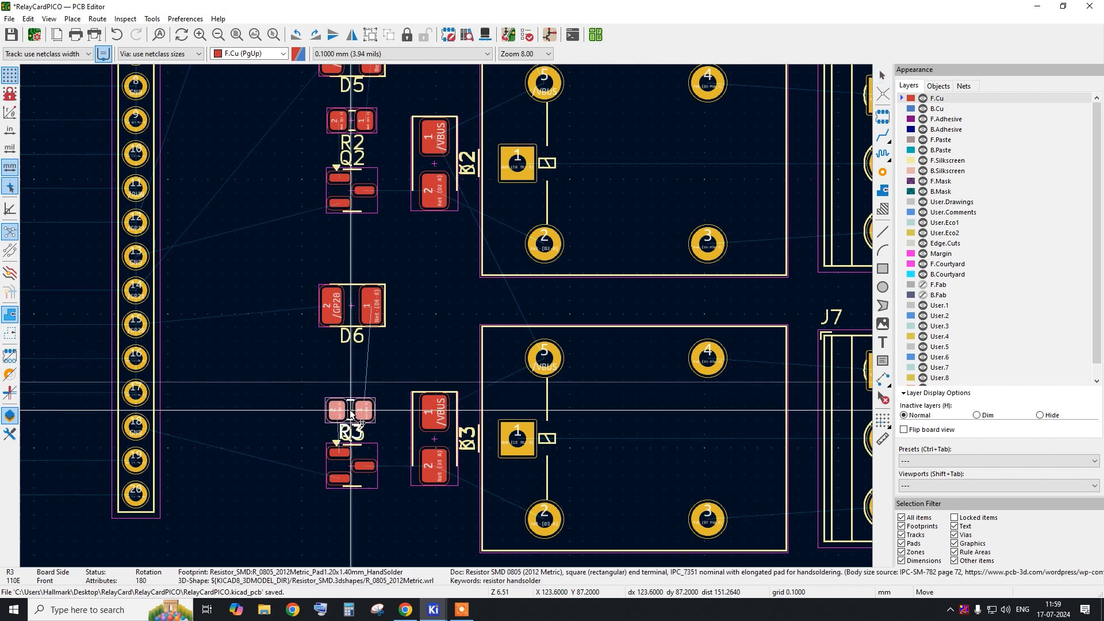
scroll(353, 414, up, 3)
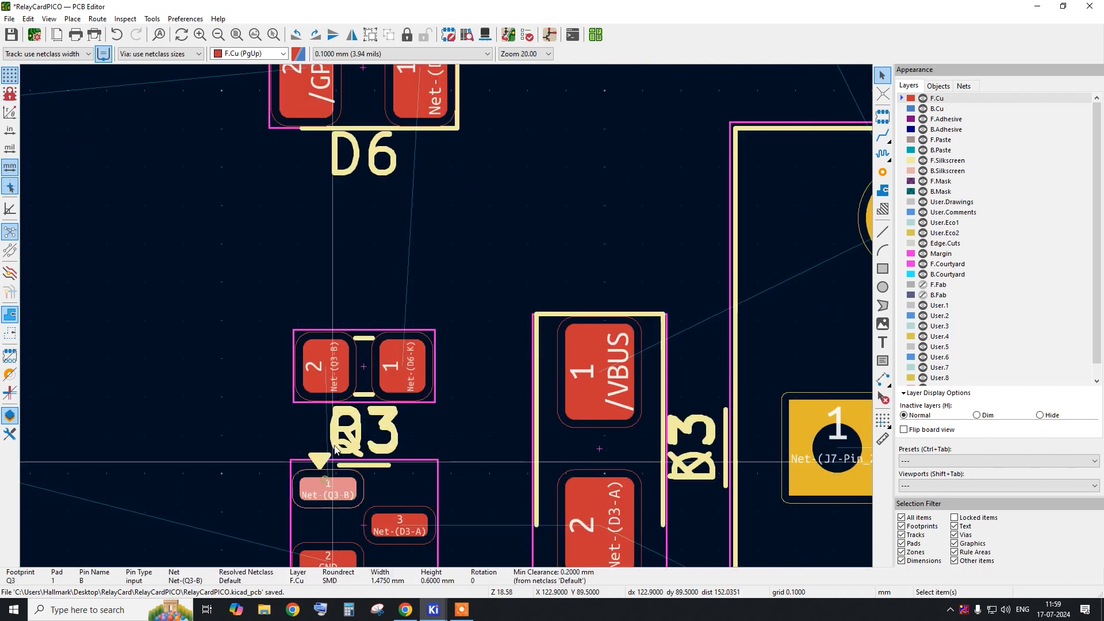
Try to align transistor Q3's pad 1 to the horizontal center of resistor R3's pad 2, and undo it.
right_click(332, 366)
mouse_move(385, 359)
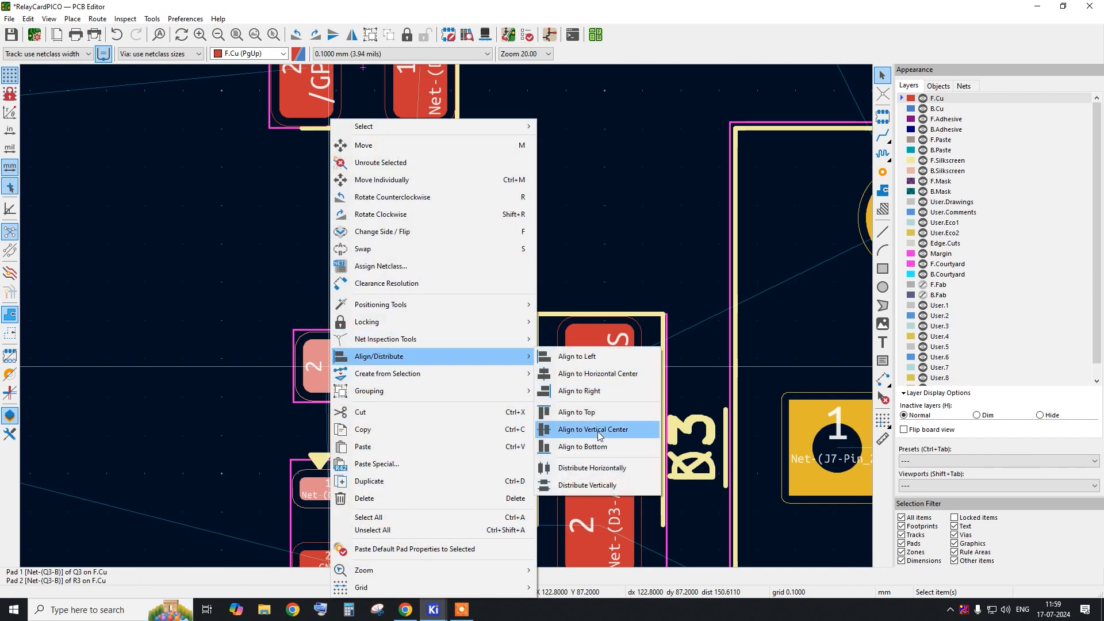
click(583, 391)
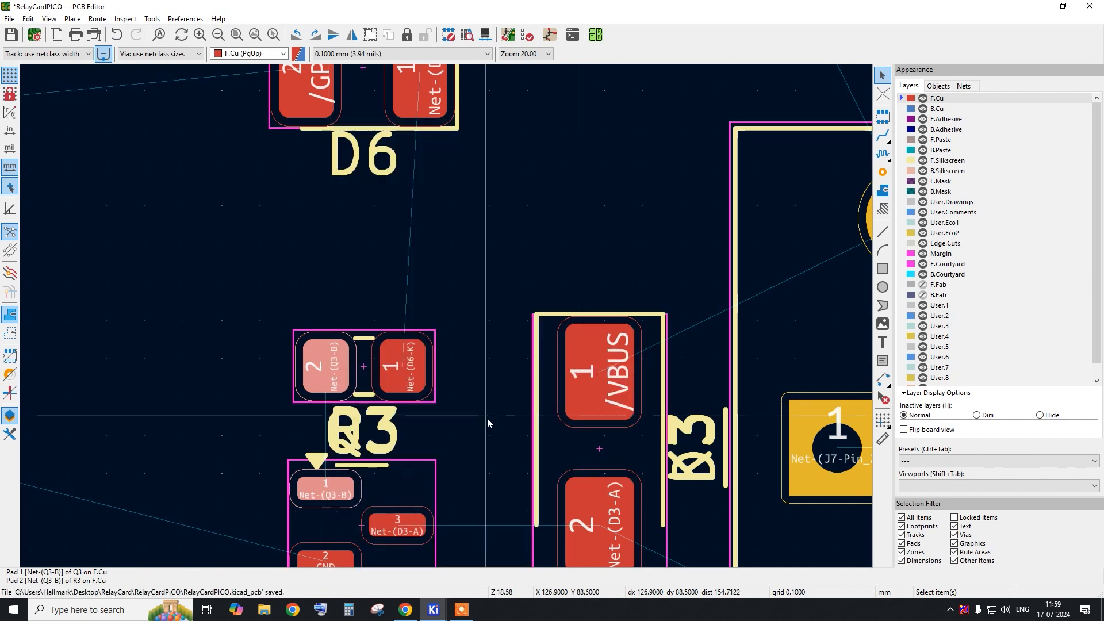
key(ctrl+z)
Align pad 2 of resistor R3 to the horizontal center of transistor Q3's pad 1.
right_click(342, 494)
mouse_move(395, 246)
click(581, 264)
click(475, 311)
Move resistor R2 down just above transistor Q2 and align its pad 2 to the horizontal center of Q2's pad 1.
scroll(475, 309, down, 6)
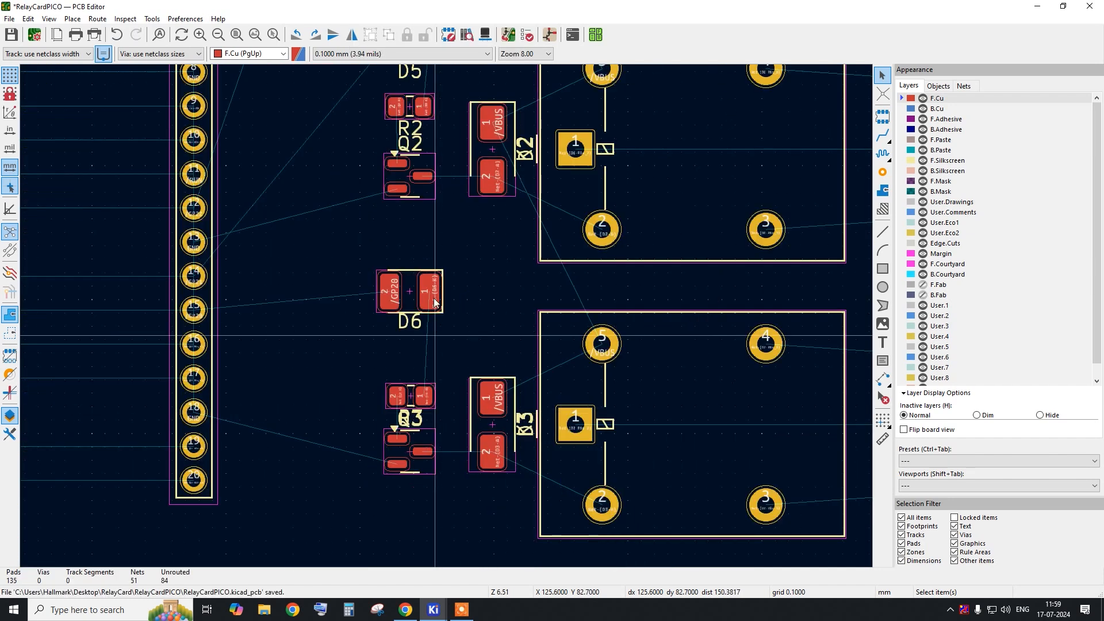
scroll(410, 320, up, 3)
scroll(396, 253, up, 2)
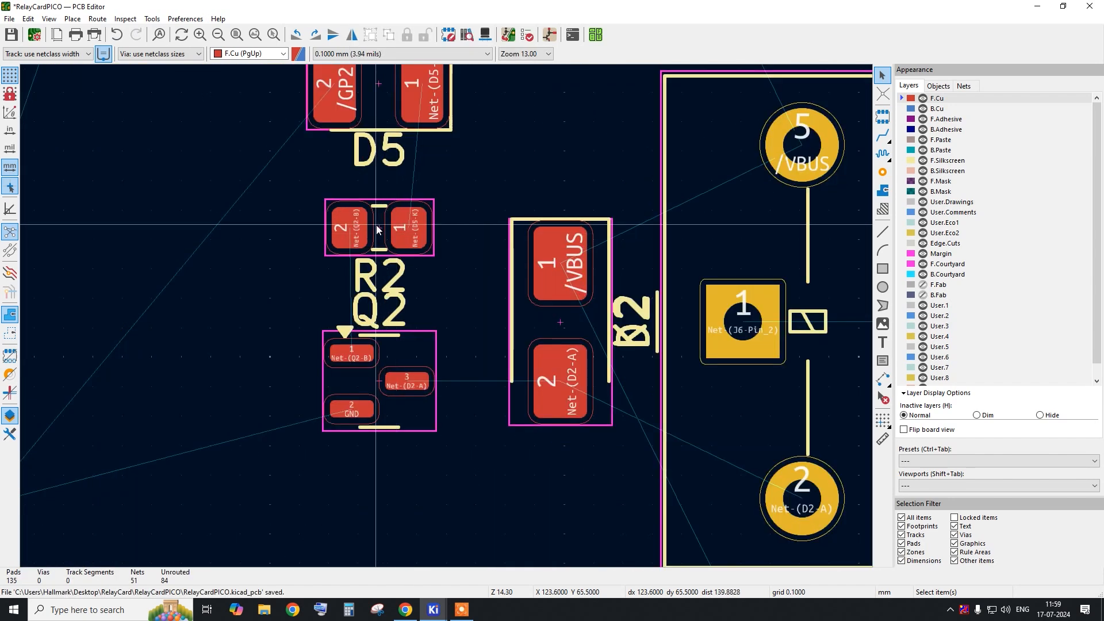
click(376, 226)
key(m)
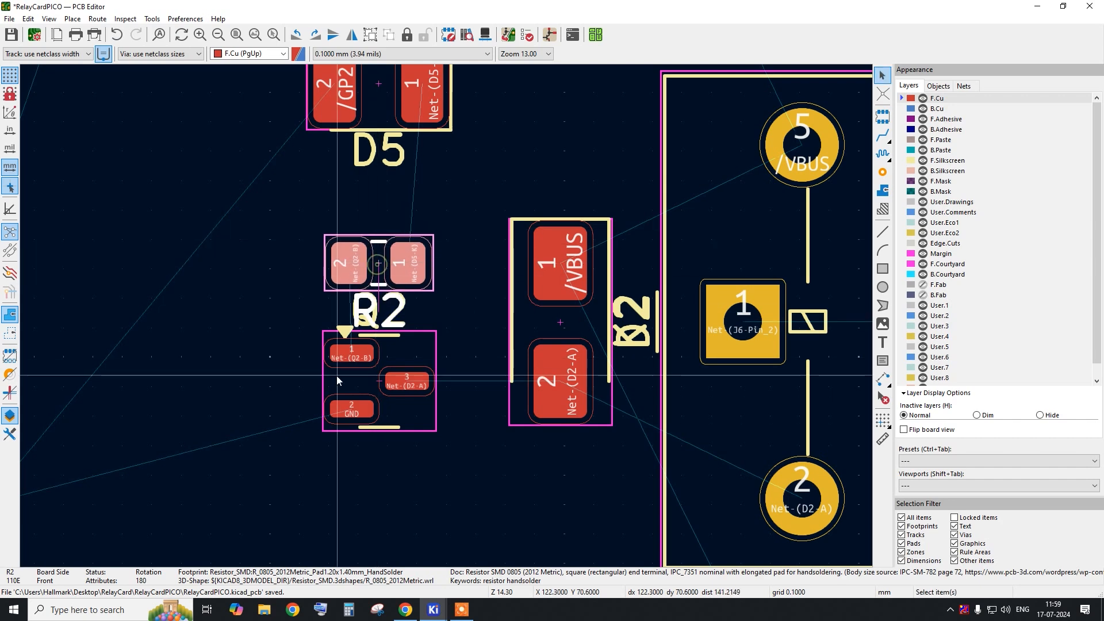
click(346, 353)
shift+click(354, 266)
right_click(357, 352)
mouse_move(499, 356)
click(632, 372)
Move resistor R1 down so that it sits just above transistor Q1.
scroll(535, 443, down, 4)
scroll(479, 203, up, 3)
scroll(479, 205, up, 1)
scroll(450, 343, down, 3)
middle_drag(460, 180, 468, 286)
drag(503, 282, 453, 204)
scroll(472, 289, up, 2)
click(460, 259)
drag(460, 259, 461, 422)
scroll(468, 401, up, 2)
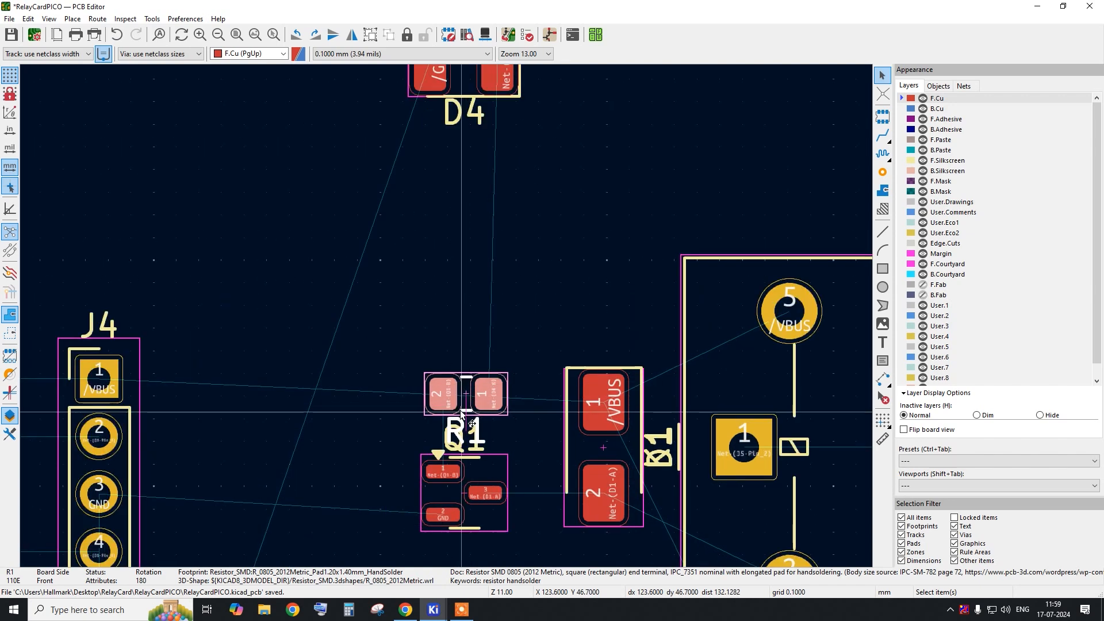
click(467, 405)
Align pad 2 of resistor R1 to the horizontal center of transistor Q1's pad 1.
right_click(450, 403)
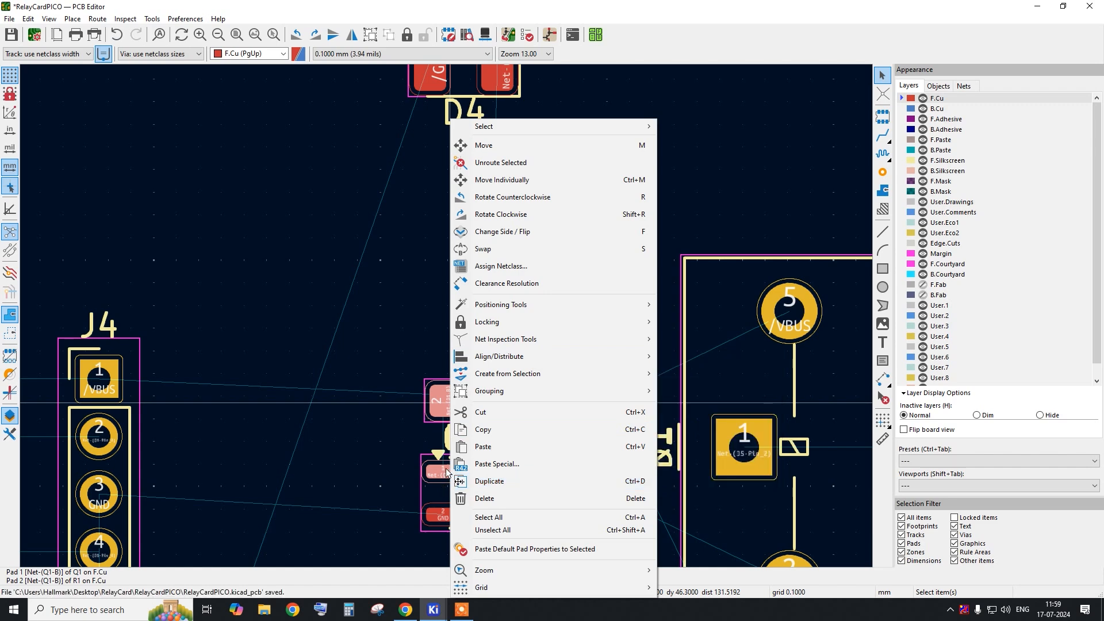
right_click(446, 468)
mouse_move(643, 356)
click(706, 374)
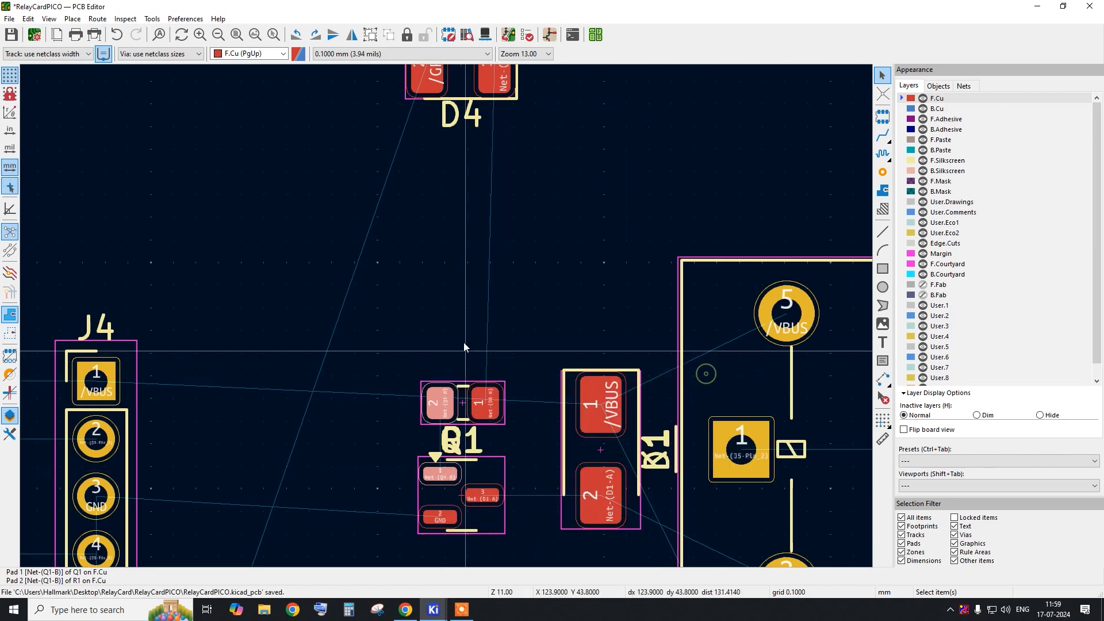
Move LED D4 down just above resistor R1 and align its pad 1 to the horizontal center of R1's pad 1.
scroll(487, 299, down, 2)
click(475, 242)
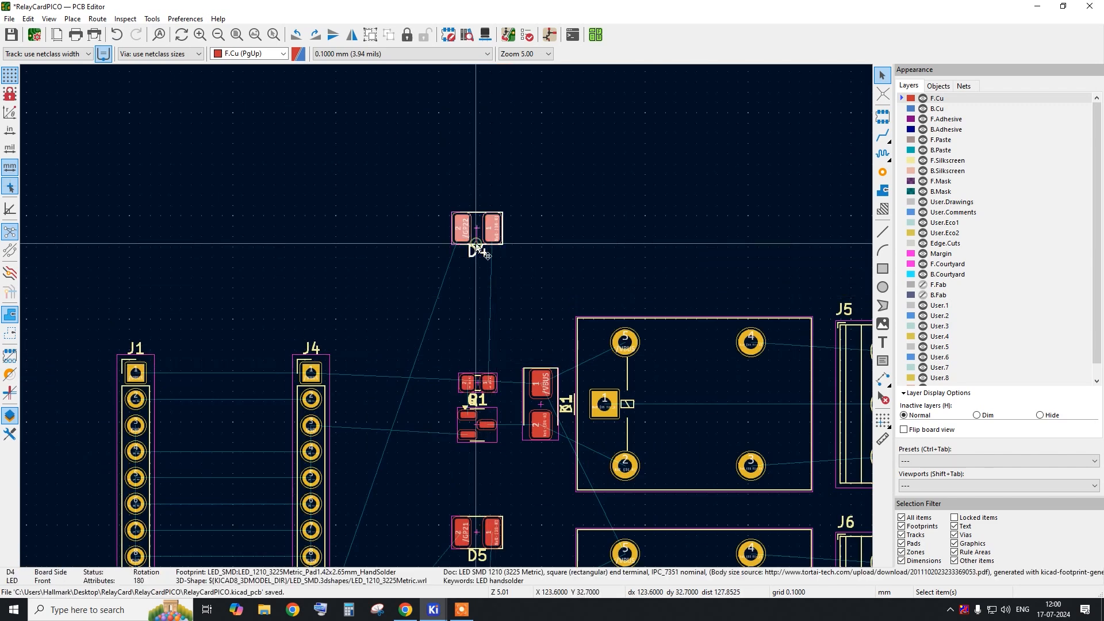
key(m)
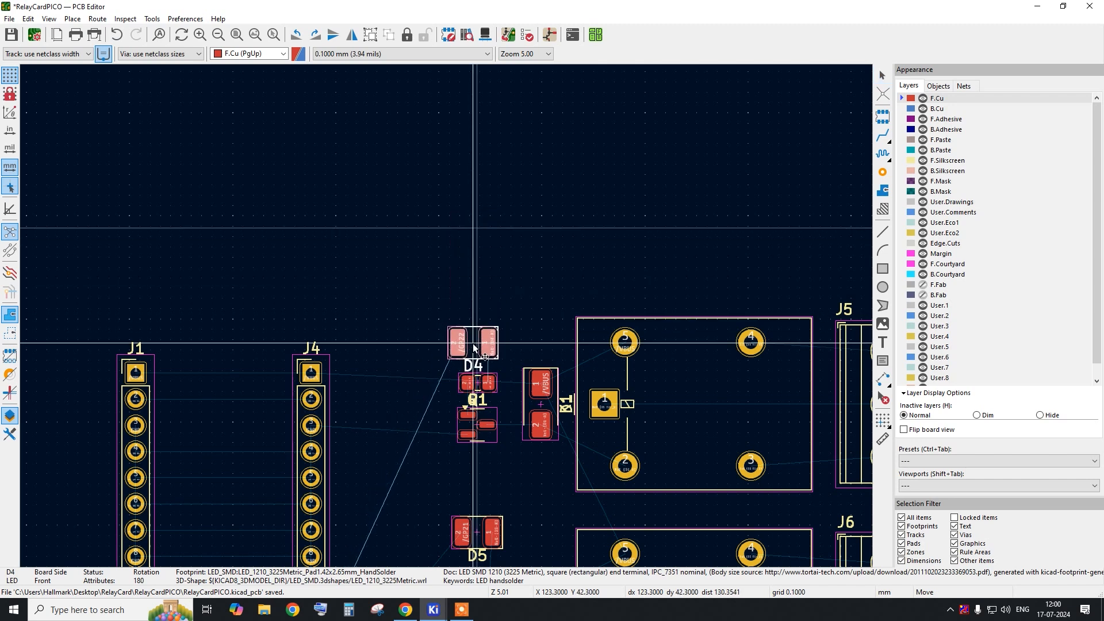
click(471, 343)
scroll(474, 349, up, 4)
click(504, 433)
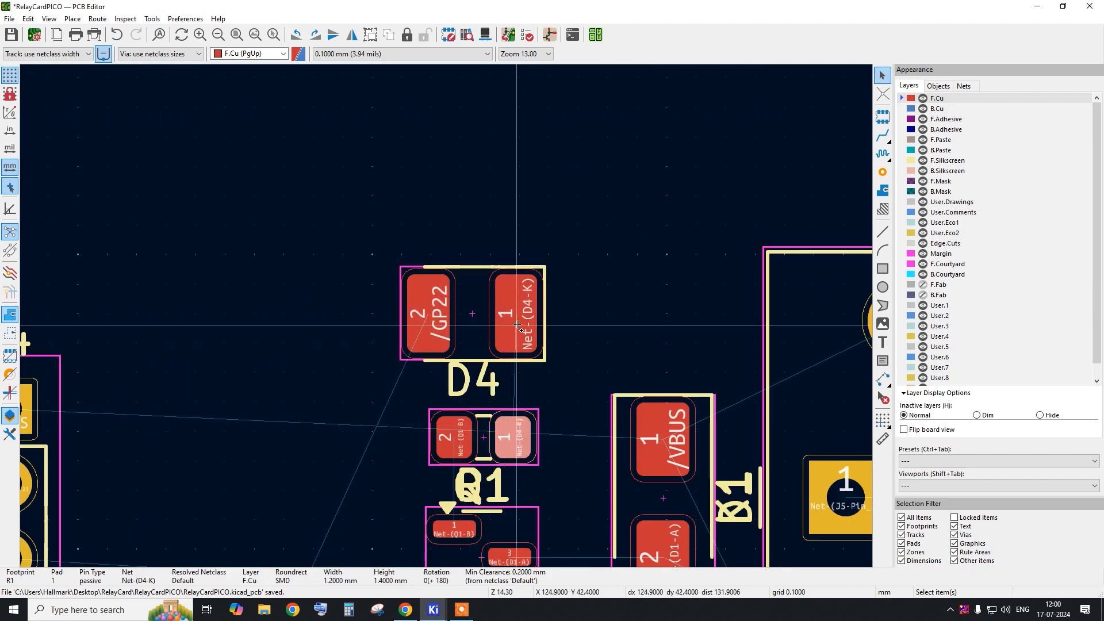
right_click(522, 444)
mouse_move(628, 344)
click(770, 370)
Move LED D5 down just above resistor R2 and align its pad 1 to the horizontal center of R2's pad 1.
scroll(521, 191, down, 2)
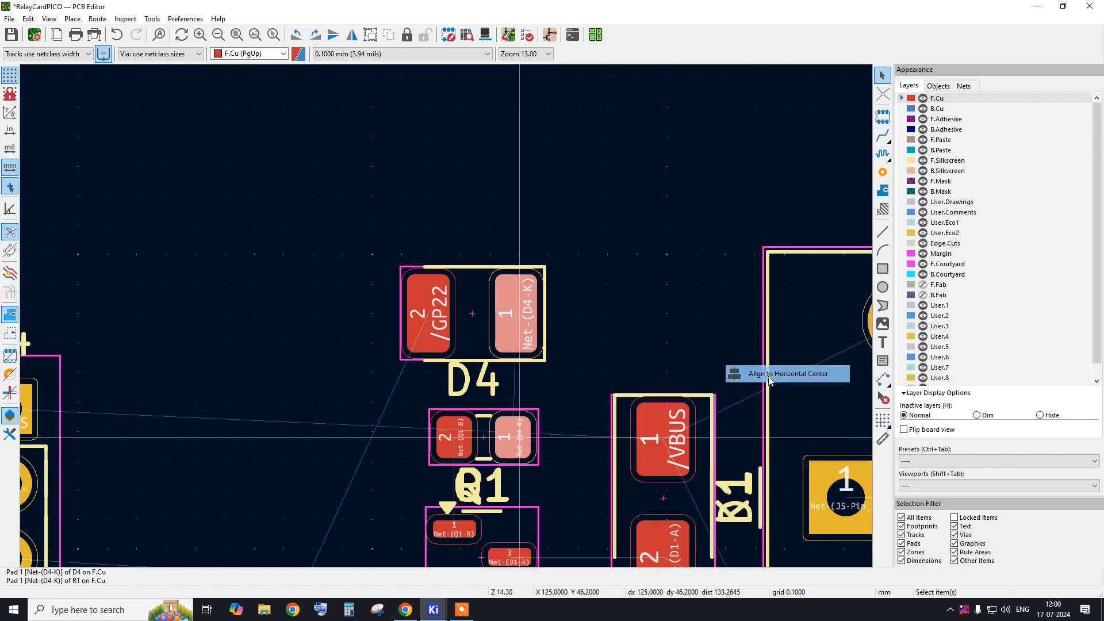
scroll(521, 195, down, 4)
scroll(533, 364, up, 5)
click(477, 281)
key(m)
click(474, 307)
right_click(503, 380)
mouse_move(575, 355)
click(727, 364)
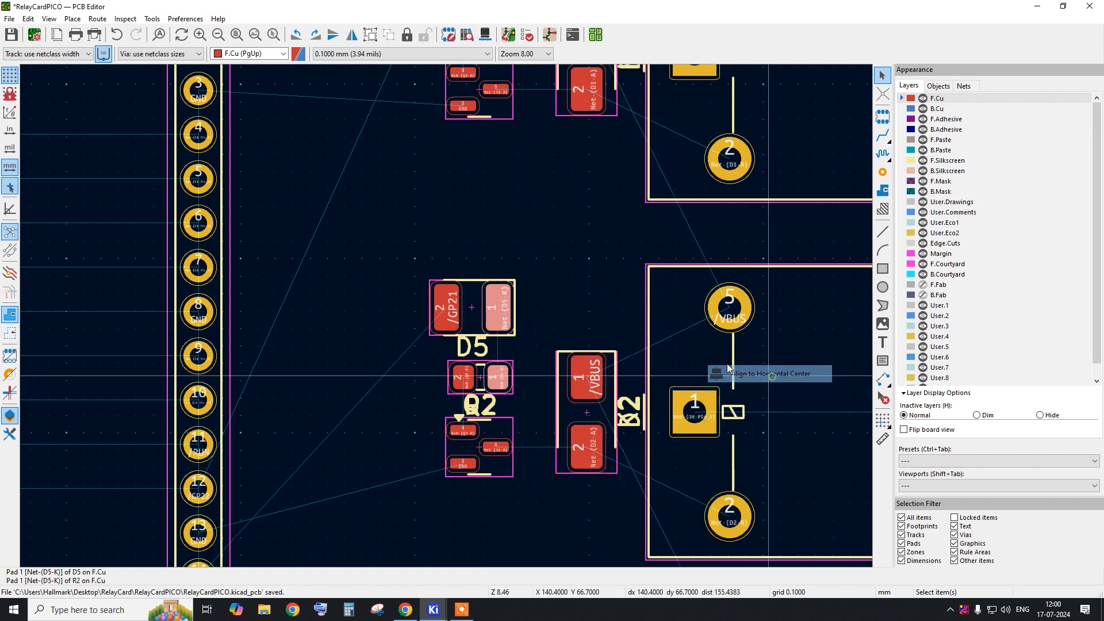
Move LED D6 down just above resistor R3 and align its pad 1 to the horizontal center of R3's pad 1.
scroll(555, 332, down, 5)
scroll(556, 333, up, 5)
click(449, 305)
drag(450, 304, 448, 357)
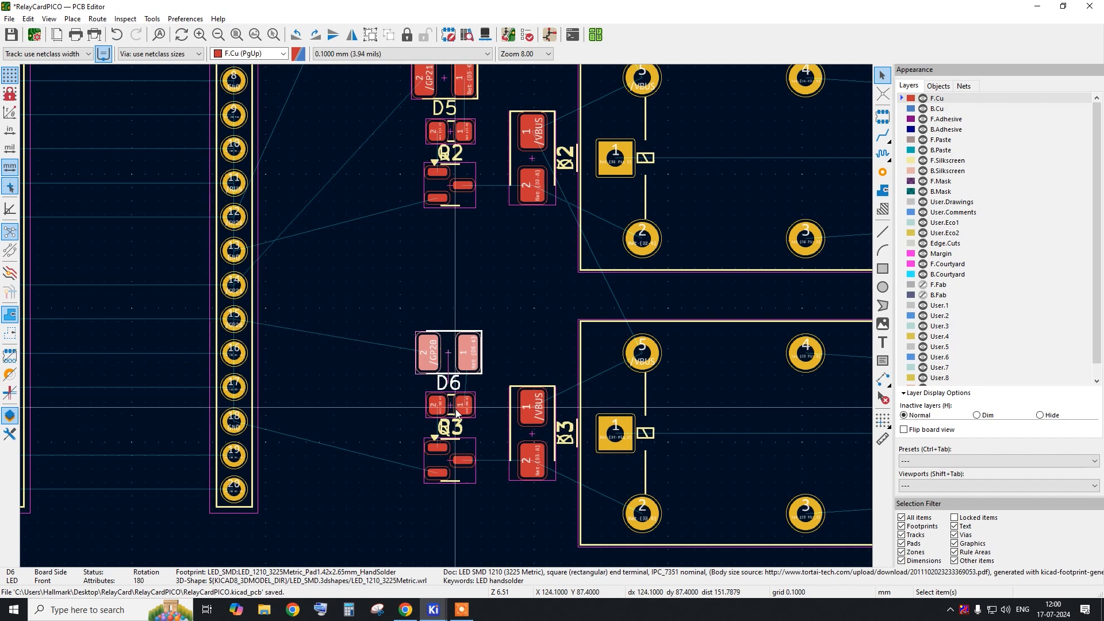
click(449, 357)
right_click(471, 411)
mouse_move(624, 355)
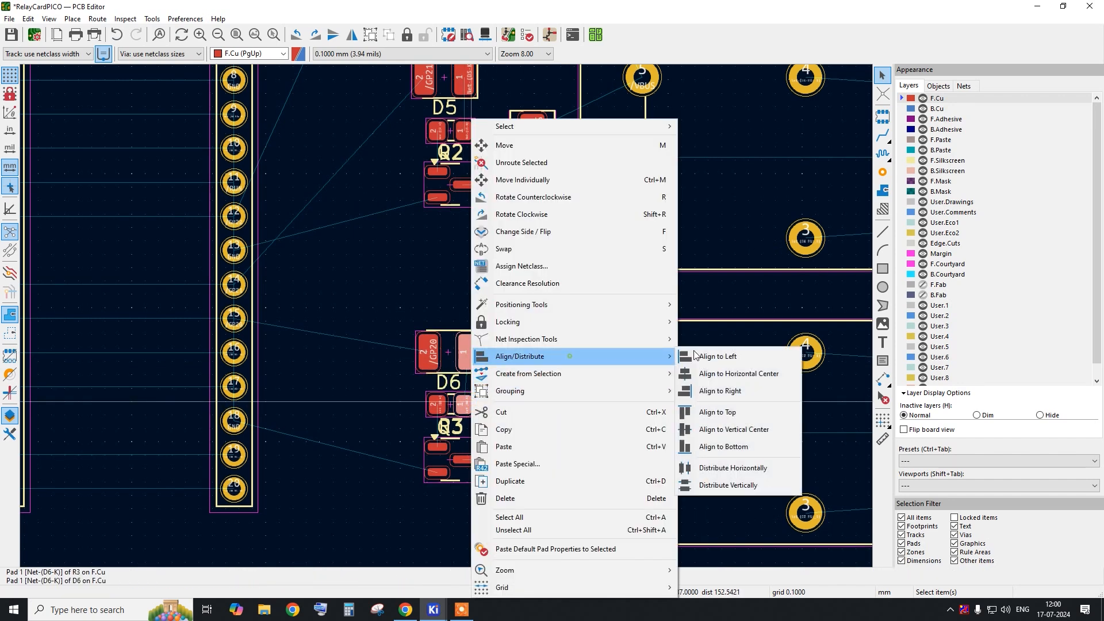
click(734, 373)
click(497, 307)
Move all three relay circuits, including connectors J5–J7, left as one group so they sit closer to header J4.
scroll(536, 406, down, 5)
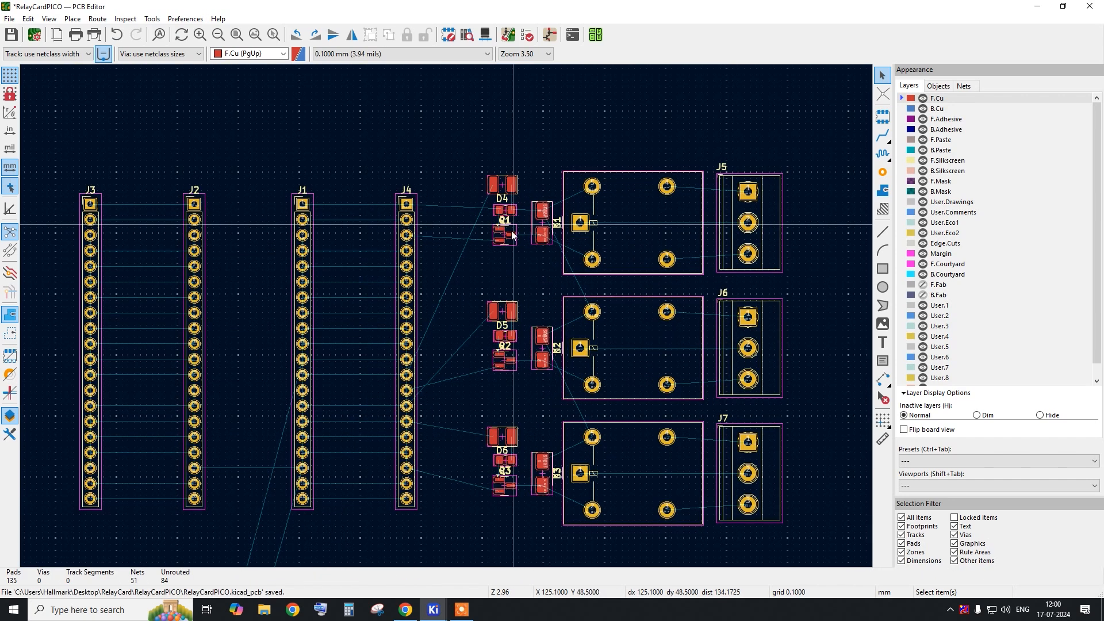
drag(451, 143, 770, 502)
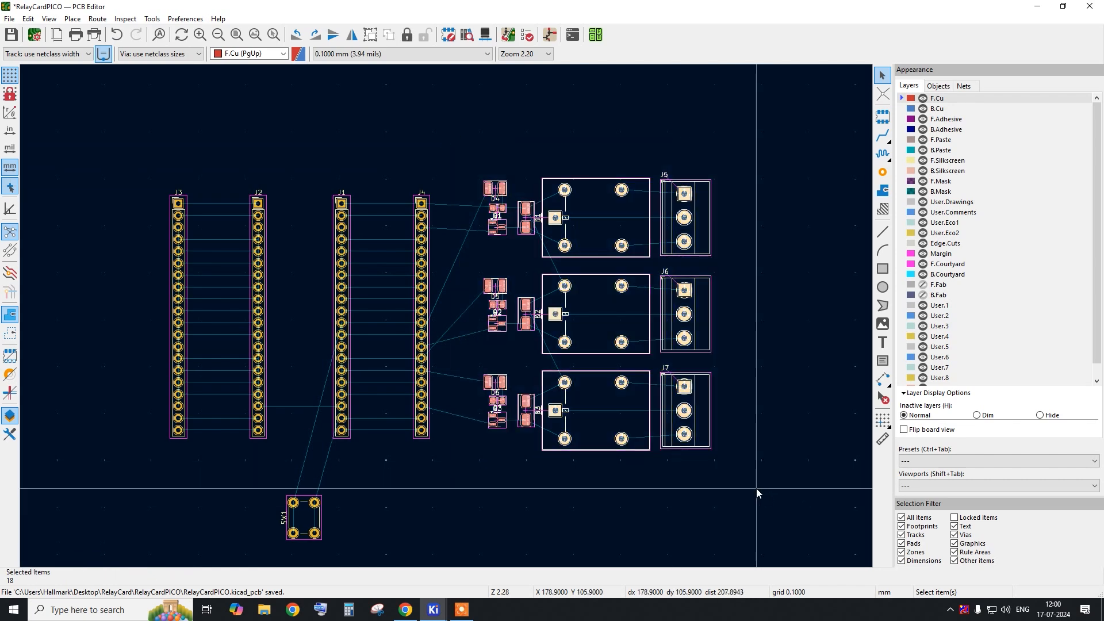
key(m)
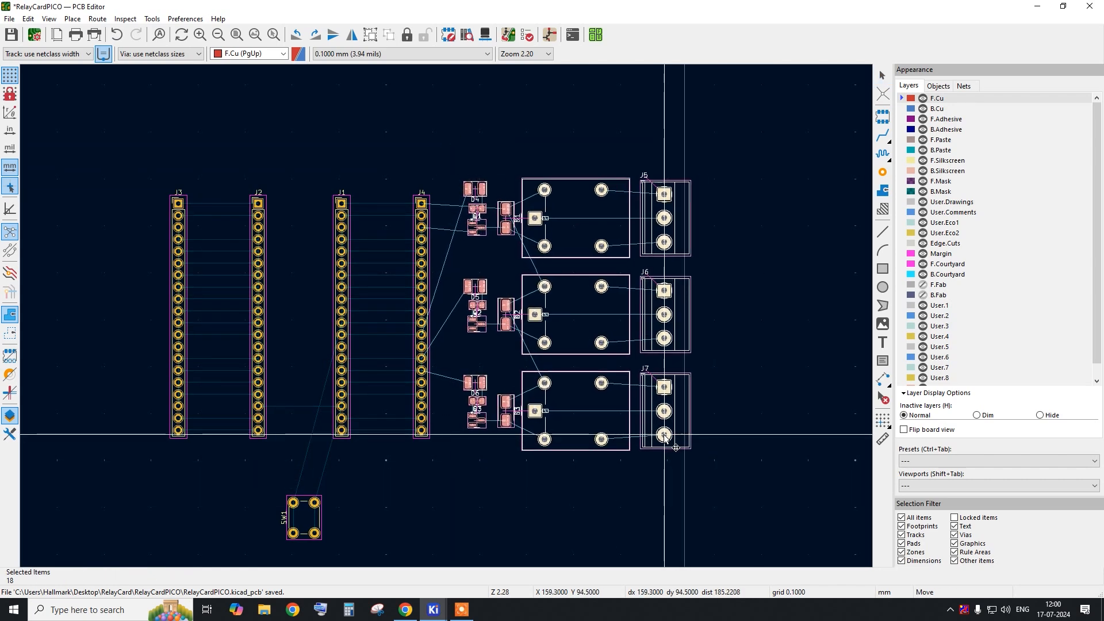
click(663, 442)
click(673, 477)
Move push button SW1 up so that it sits closer below the pin headers, between J2 and J1.
middle_drag(351, 470, 432, 396)
key(m)
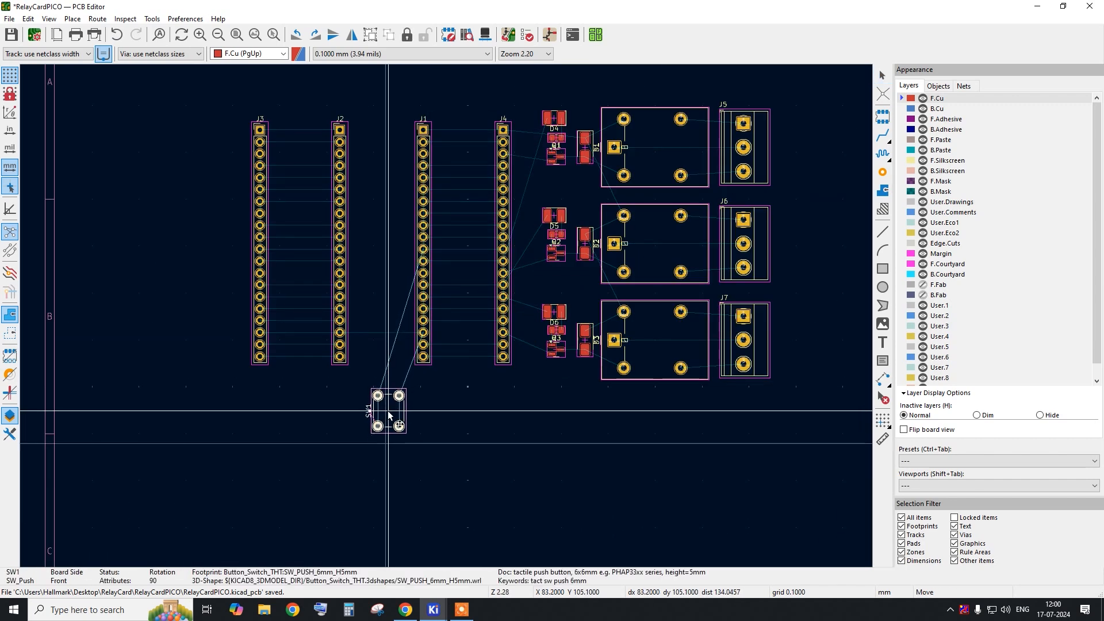
click(385, 411)
Draw a rectangle about 117.8 mm wide and 73.8 mm high on F.Cu around all the footprints.
click(883, 269)
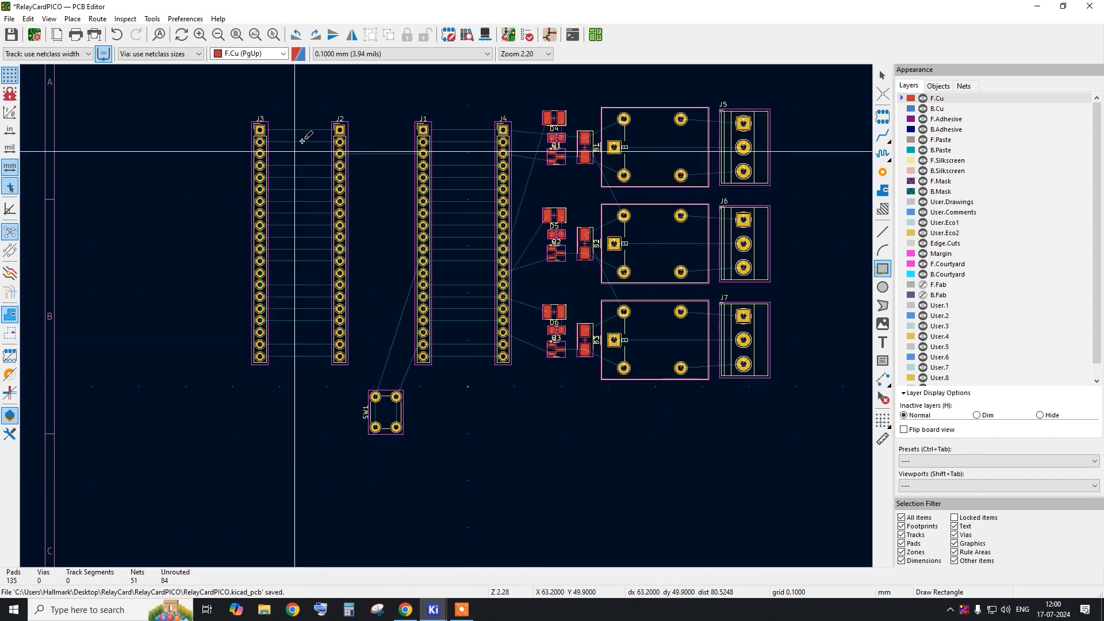
click(231, 96)
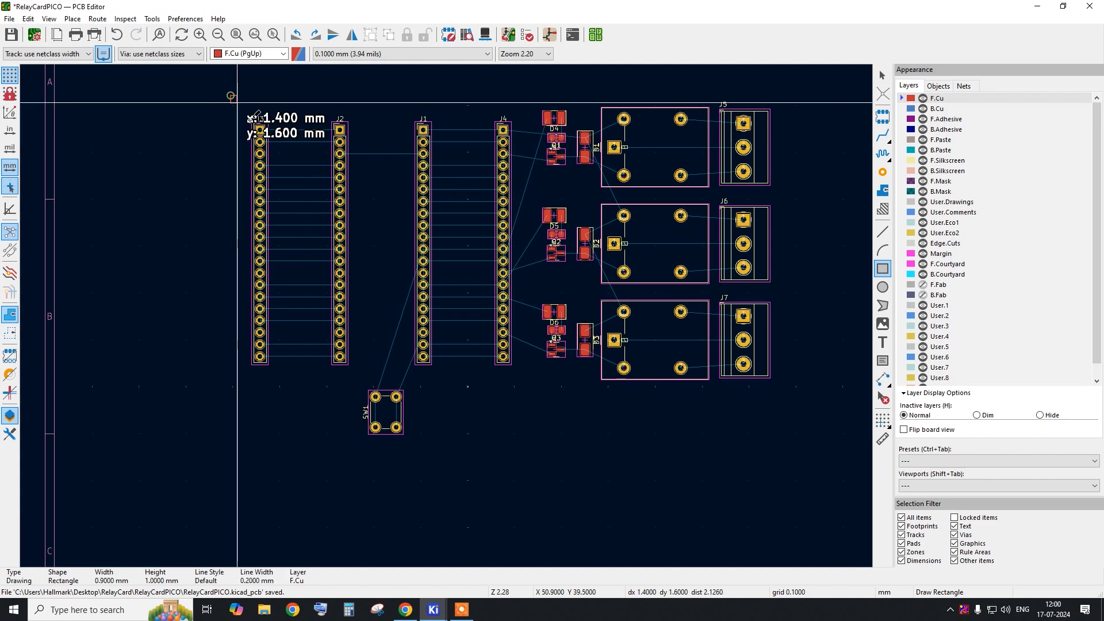
click(783, 441)
right_click(783, 441)
click(817, 451)
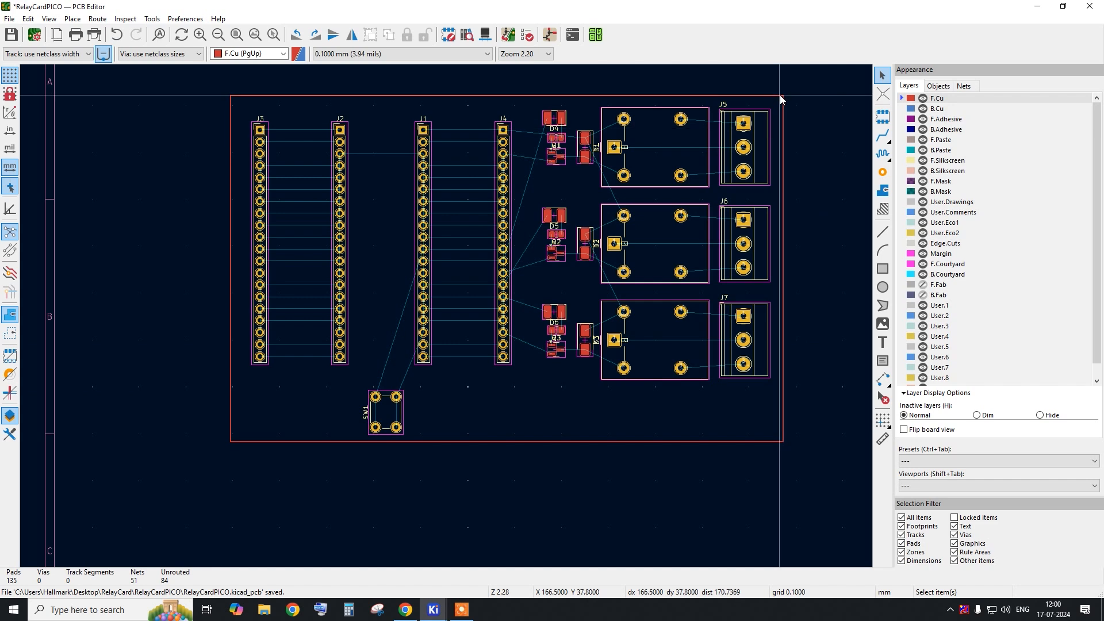
Select the rectangle around the footprints and open the board in the 3D viewer.
click(782, 96)
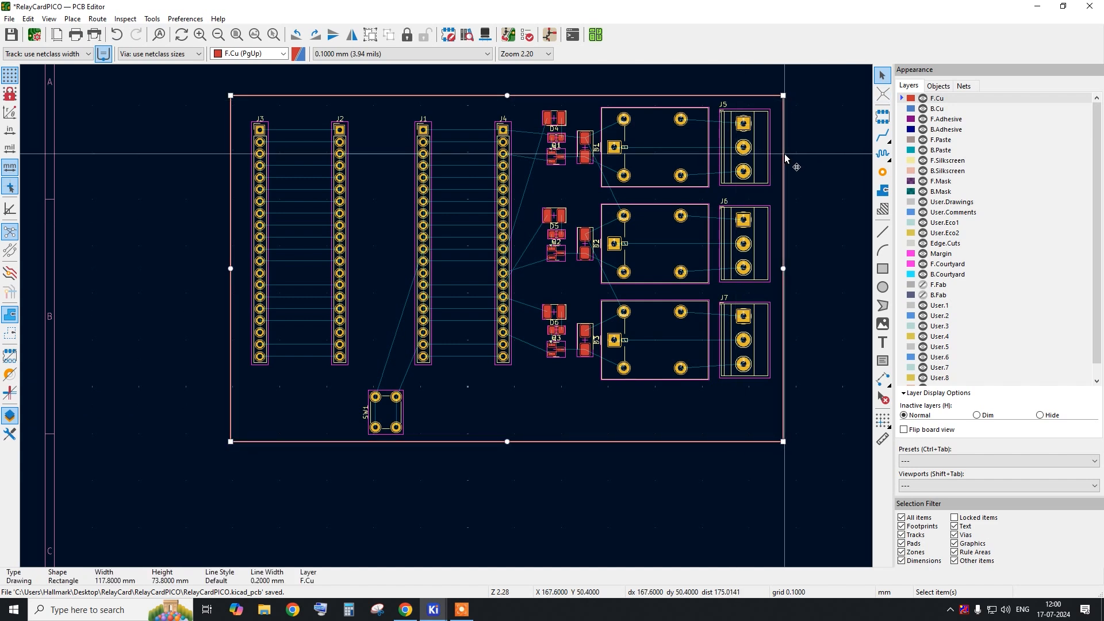
click(48, 19)
click(63, 52)
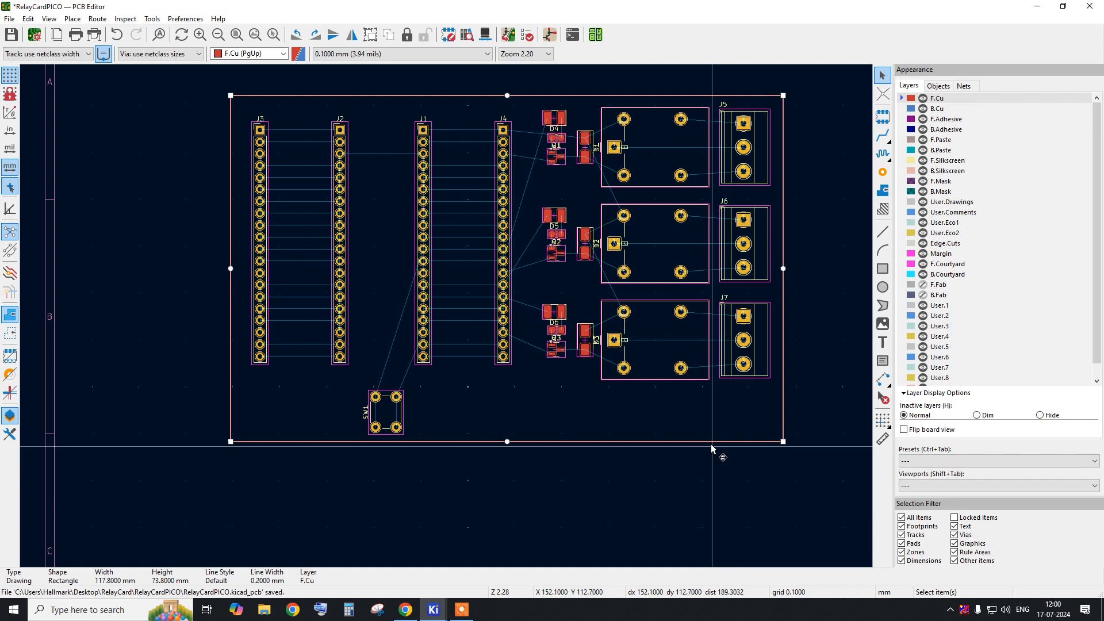
Change the layer of the rectangle around the footprints to Edge.Cuts.
double_click(710, 443)
click(203, 226)
click(128, 371)
click(163, 259)
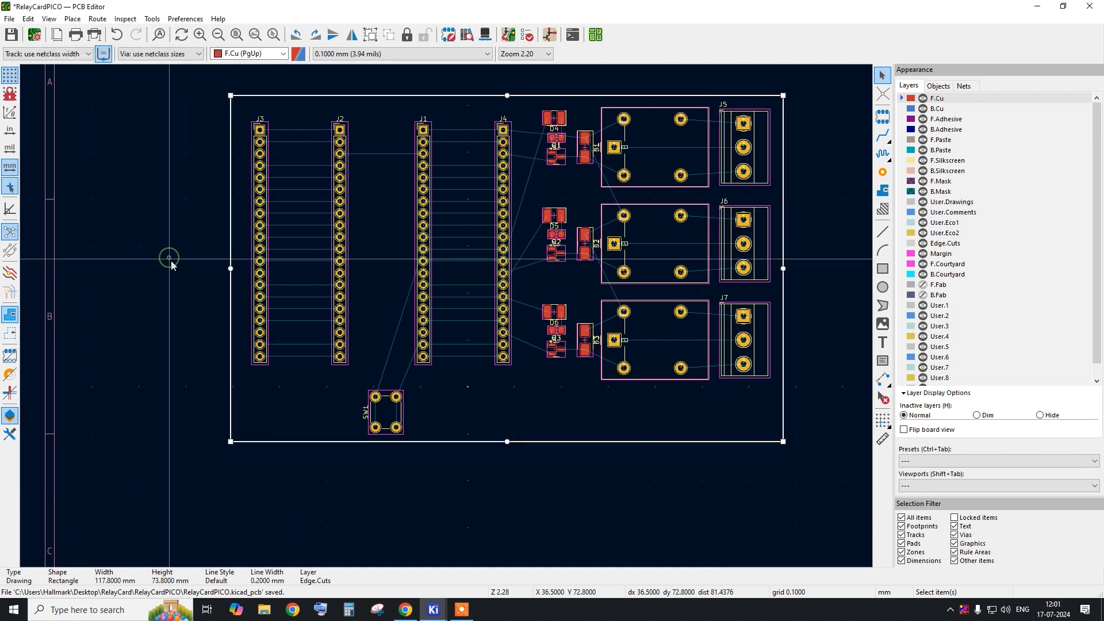
drag(212, 85, 809, 499)
click(807, 496)
click(783, 441)
click(315, 460)
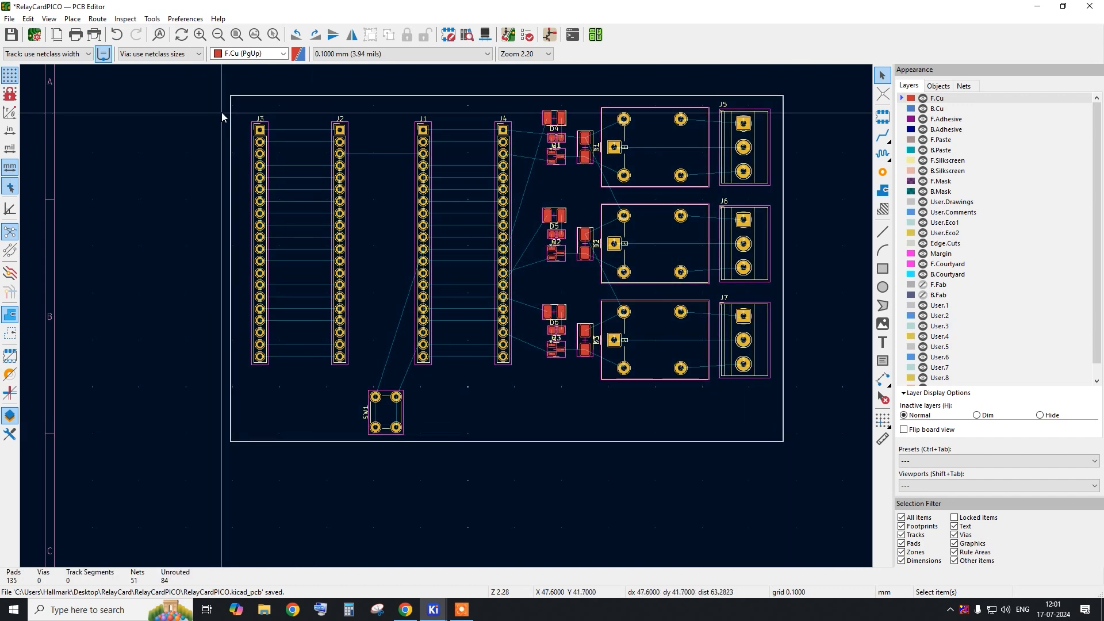
Open the board in the 3D viewer.
click(49, 19)
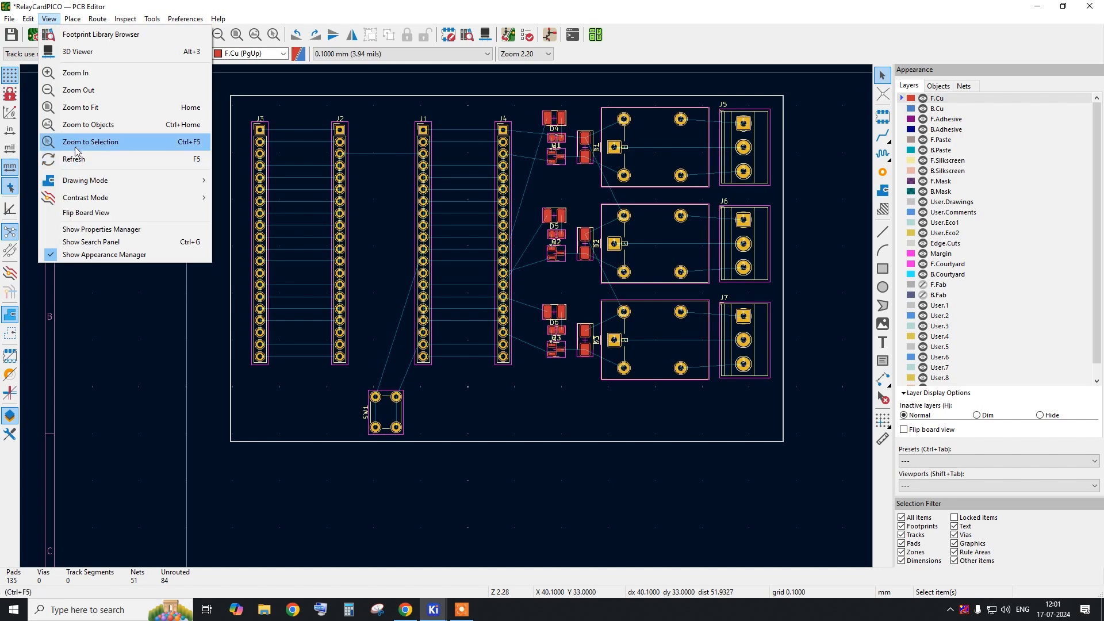
click(75, 51)
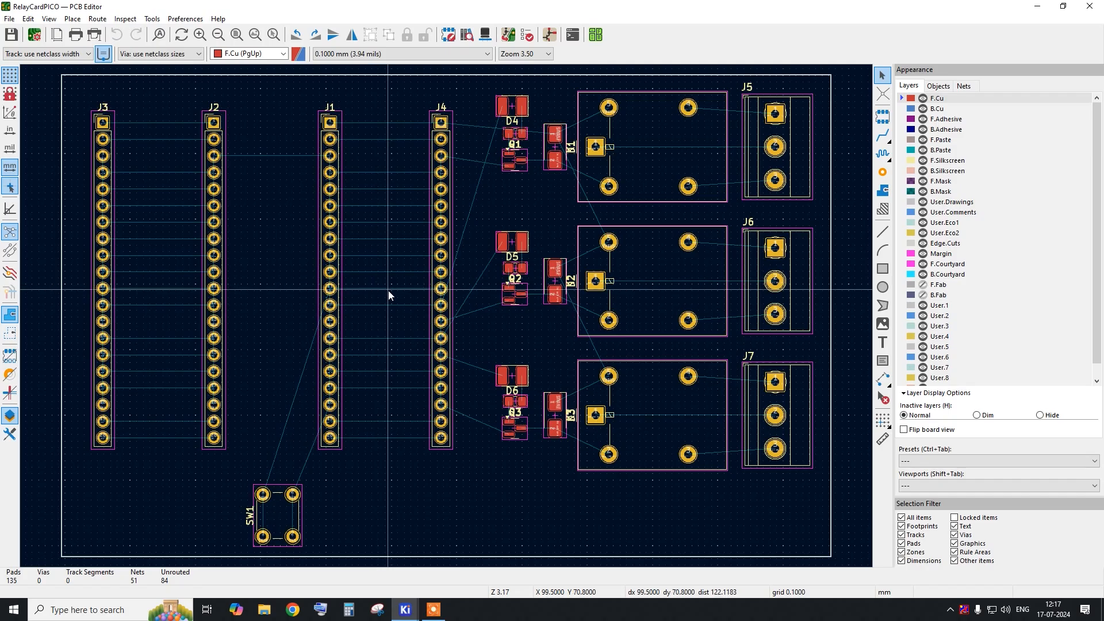
Route a straight F.Cu track at netclass width from pad 1 of J3 to pad 1 of J2.
scroll(381, 287, down, 1)
scroll(238, 237, up, 1)
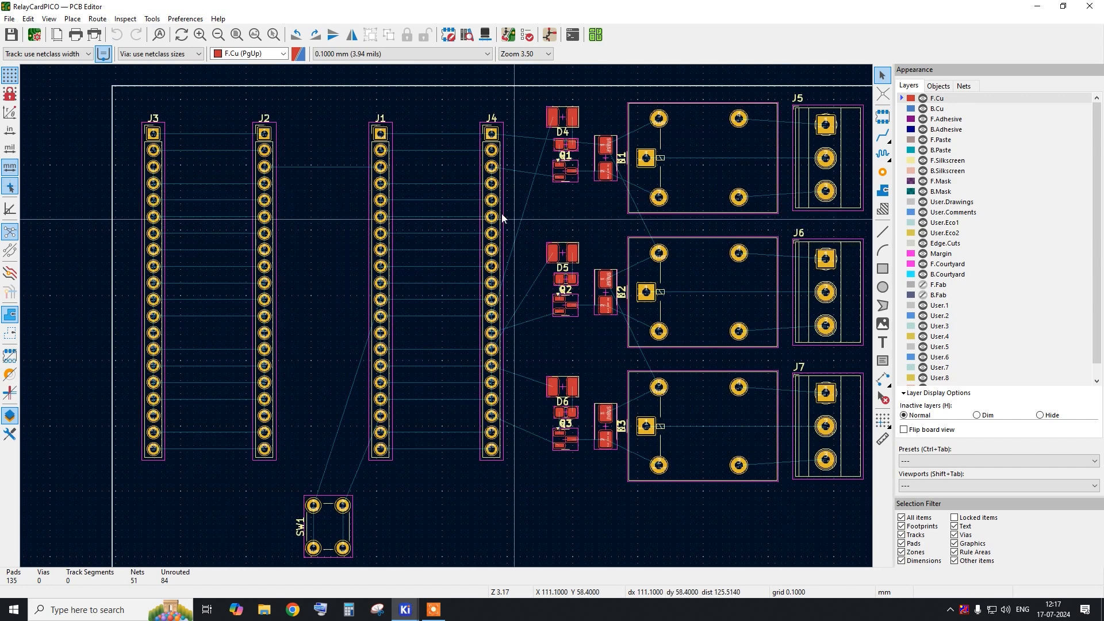
scroll(85, 129, up, 1)
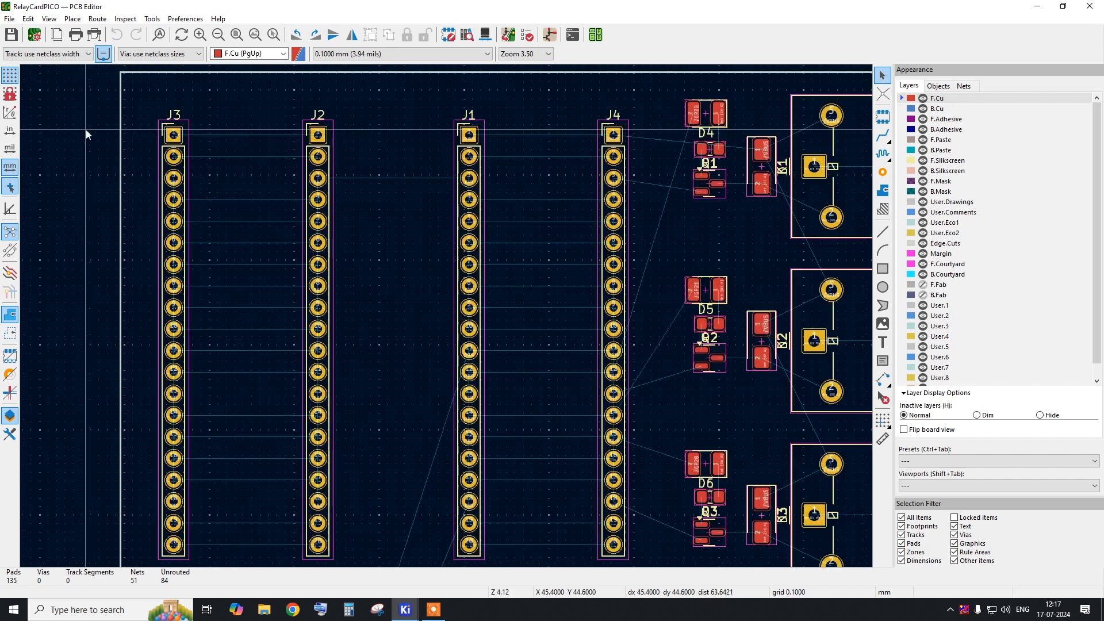
scroll(184, 128, up, 2)
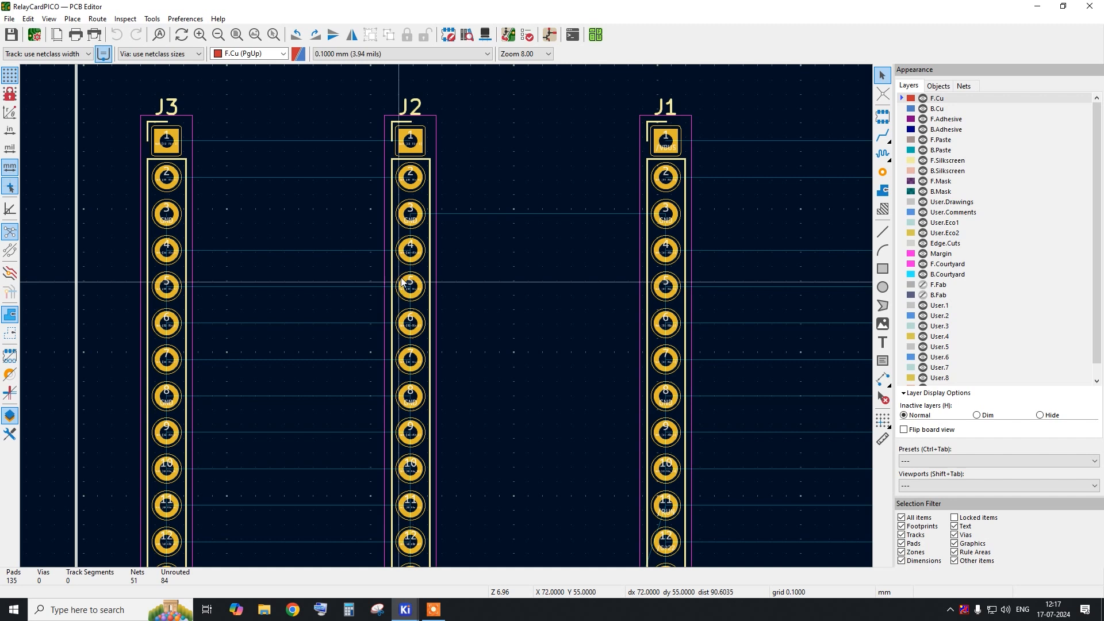
click(882, 138)
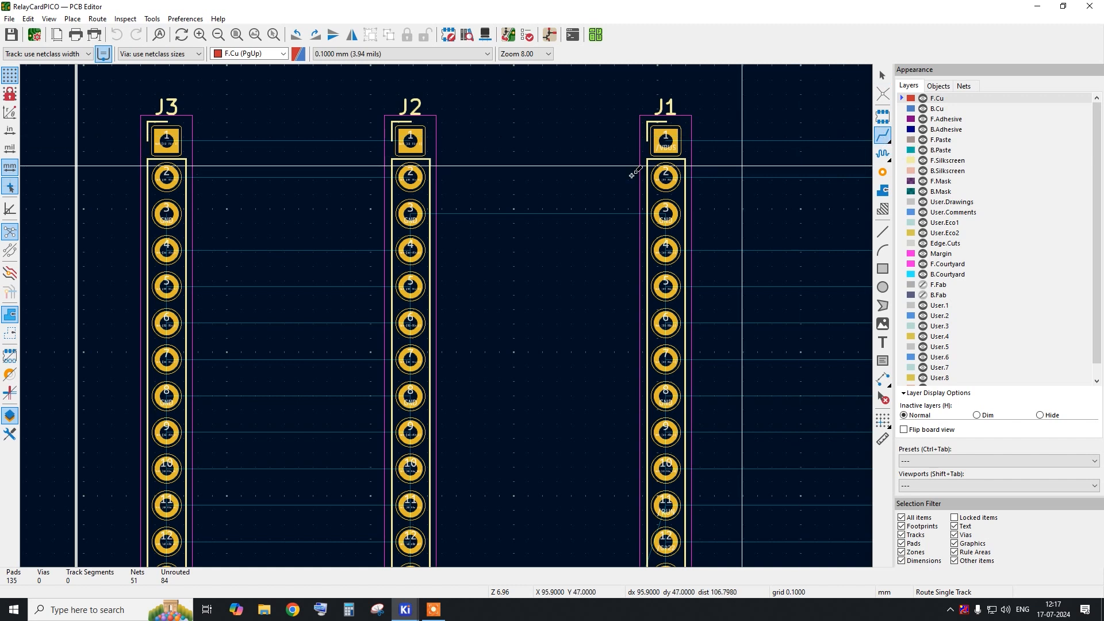
click(166, 141)
click(395, 142)
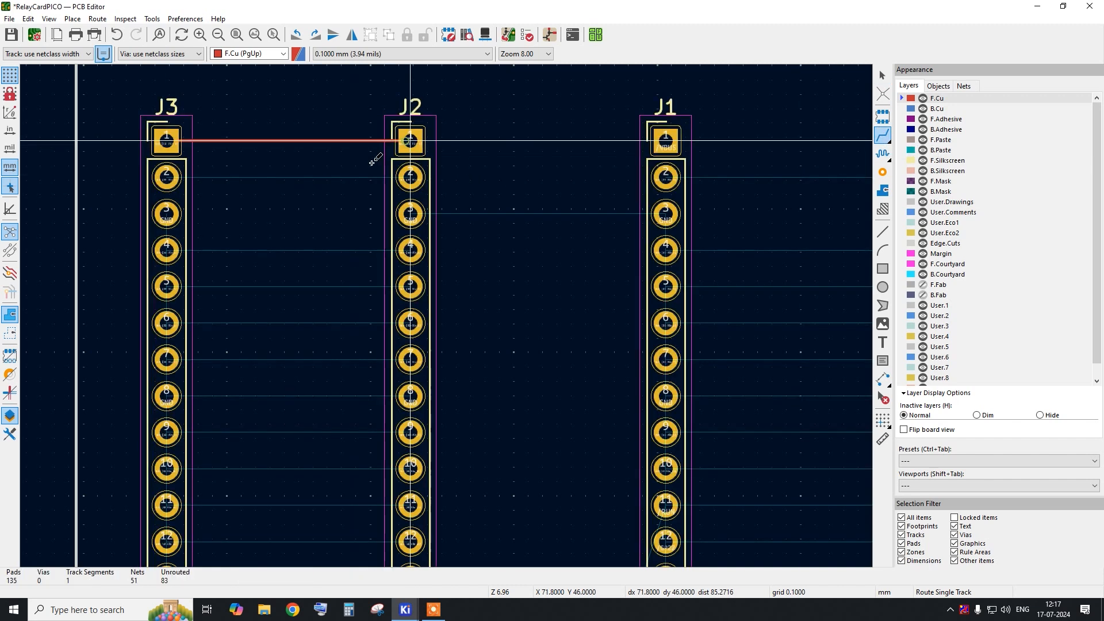
Route the pad 1 connection between J3 and J2 again on F.Cu, using the netclass track width.
scroll(192, 130, up, 2)
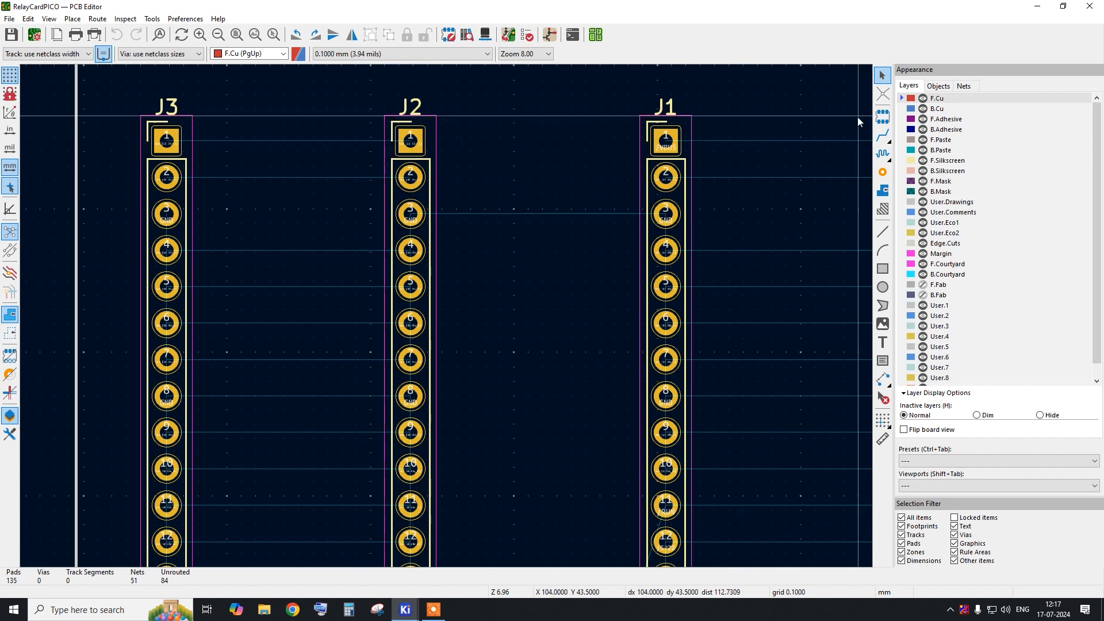
click(881, 136)
click(167, 141)
click(410, 141)
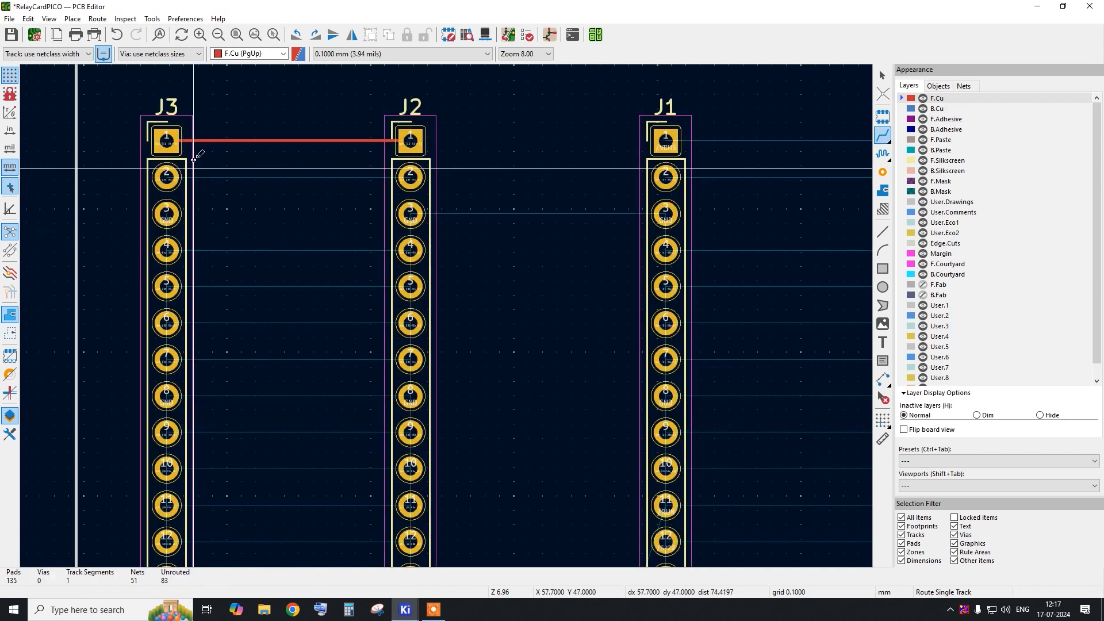
Leave the routing tool and delete the thin track between pad 1 of J3 and pad 1 of J2.
scroll(180, 138, up, 1)
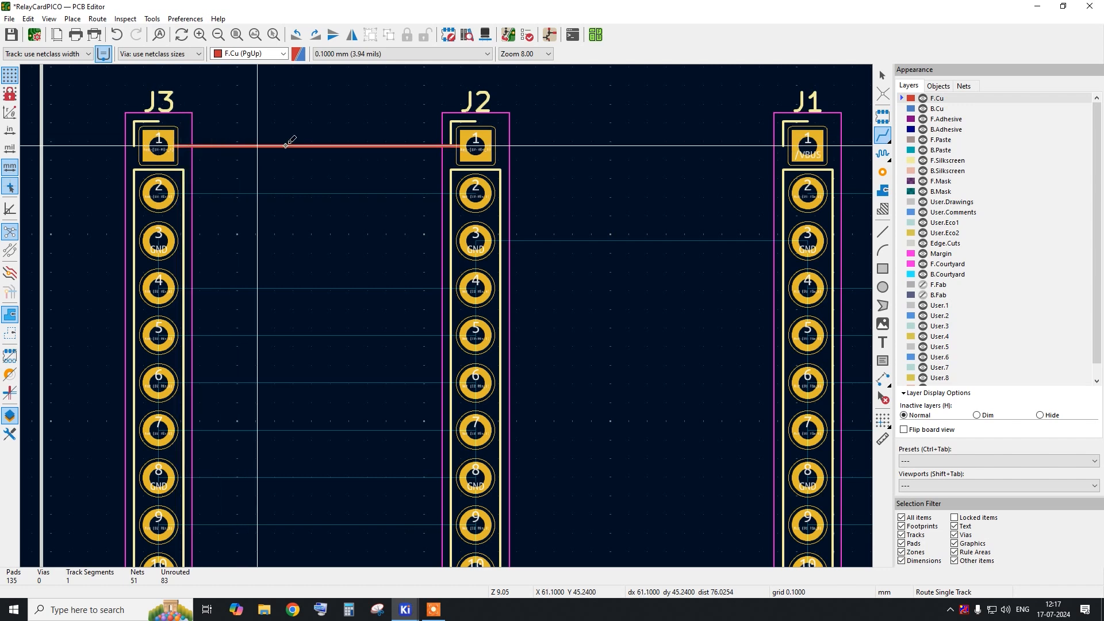
right_click(326, 104)
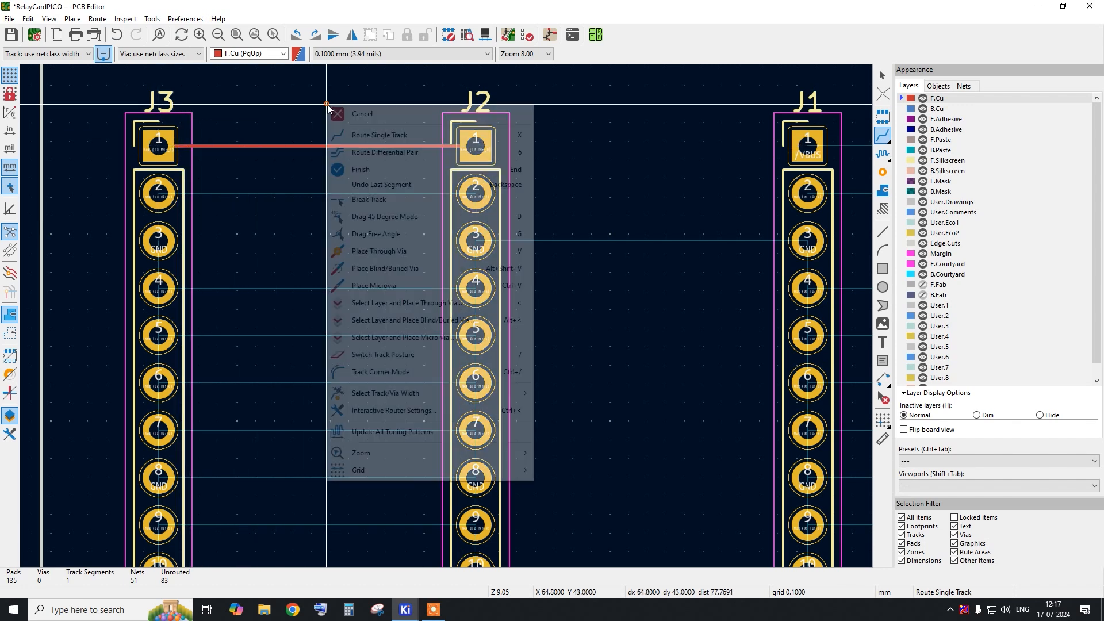
click(330, 111)
middle_drag(323, 152, 303, 183)
drag(303, 183, 307, 134)
click(299, 176)
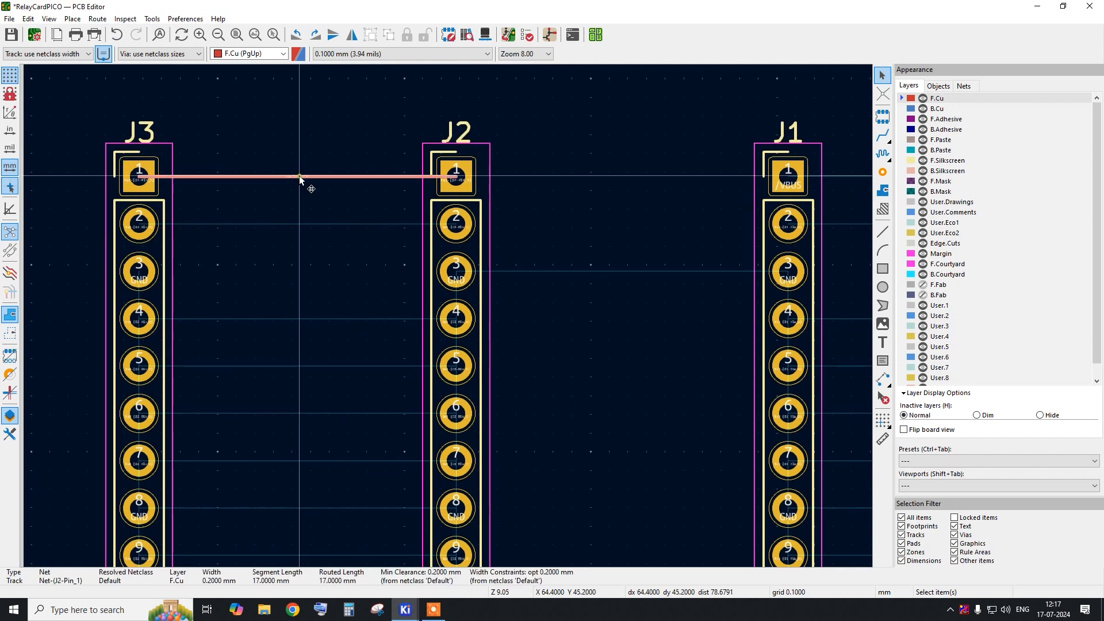
key(Delete)
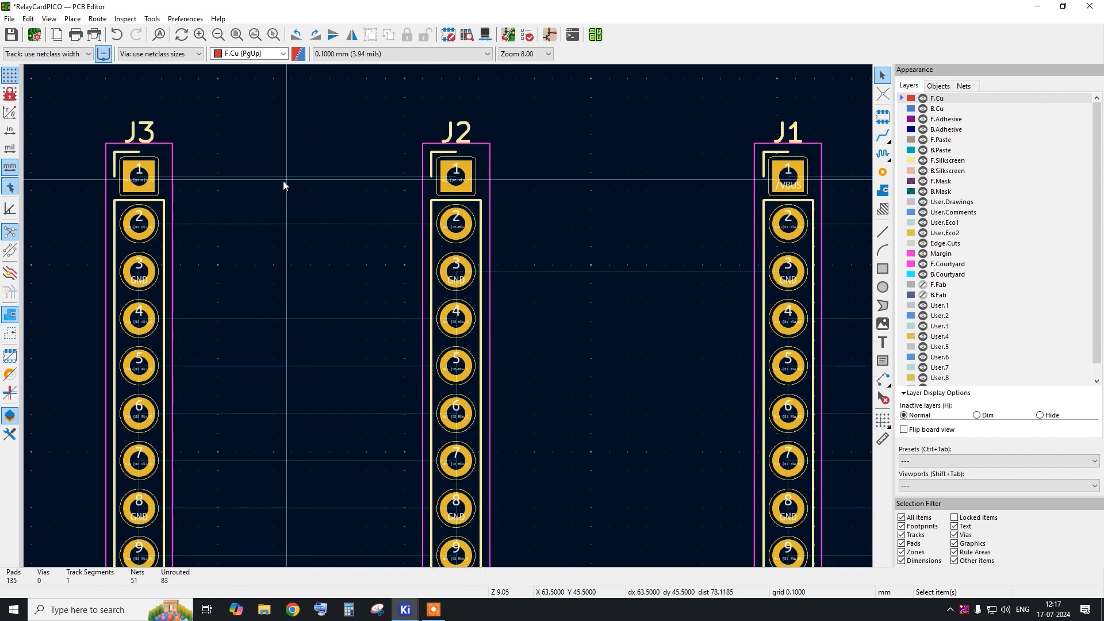
Add pre-defined track widths of 1, 2, 3, 4 and 5 mm to the board setup.
click(49, 55)
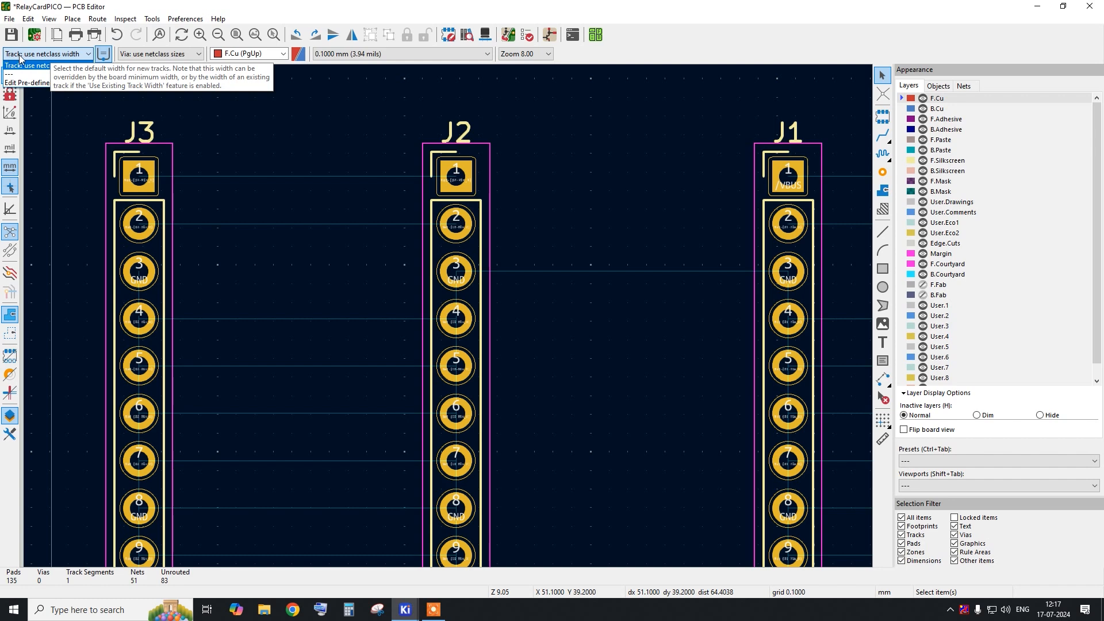
click(34, 83)
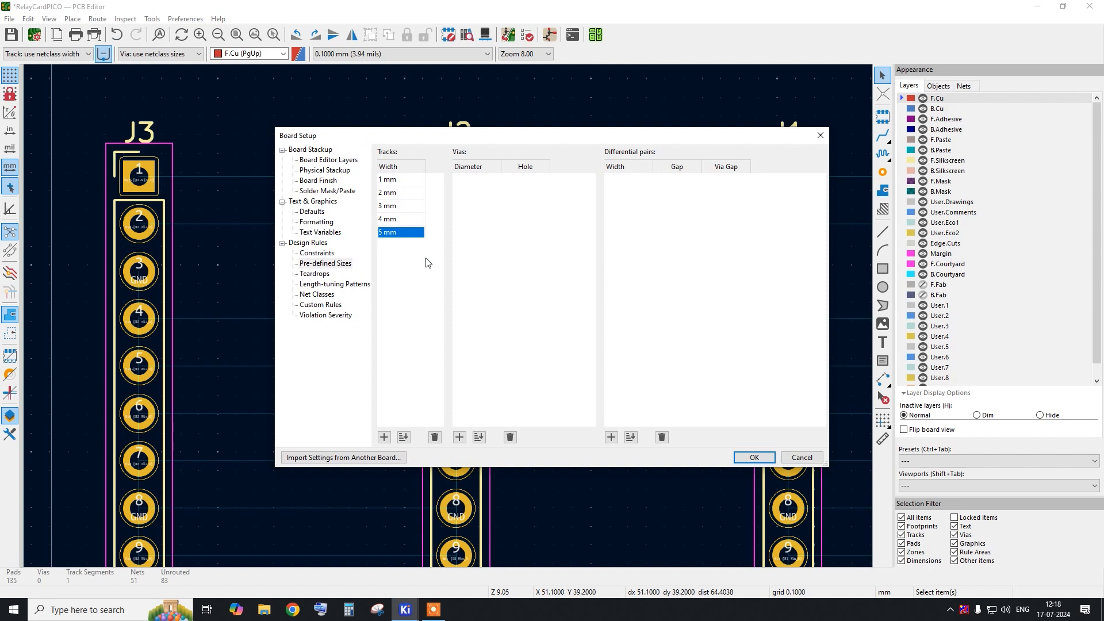
click(753, 458)
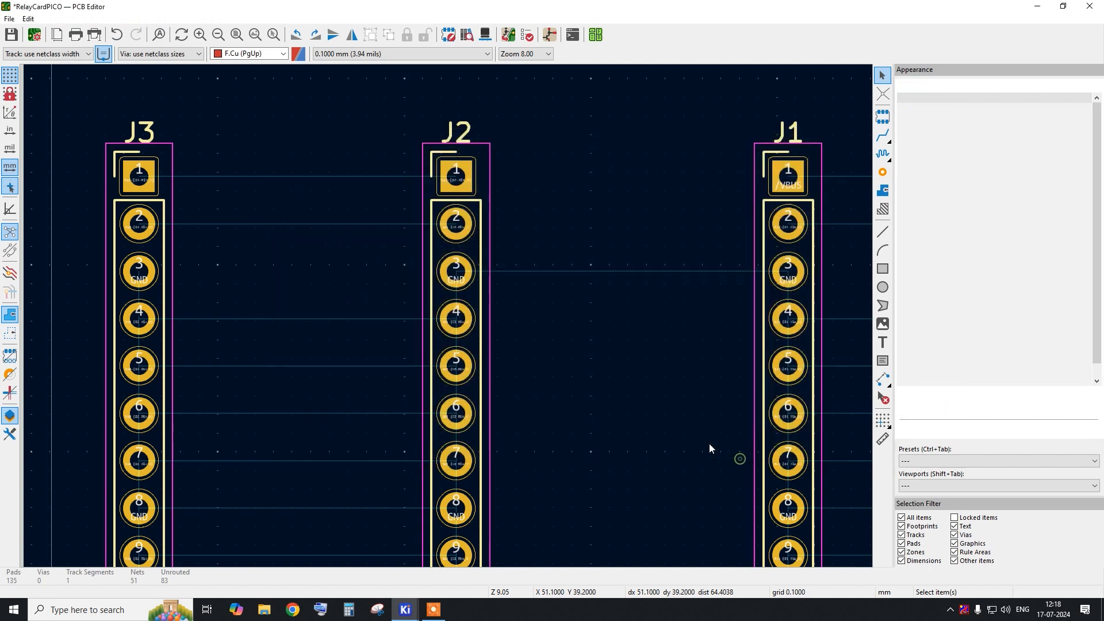
Select the 3 mm track width and try to route pad 1 of J3 to pad 1 of J2.
click(81, 59)
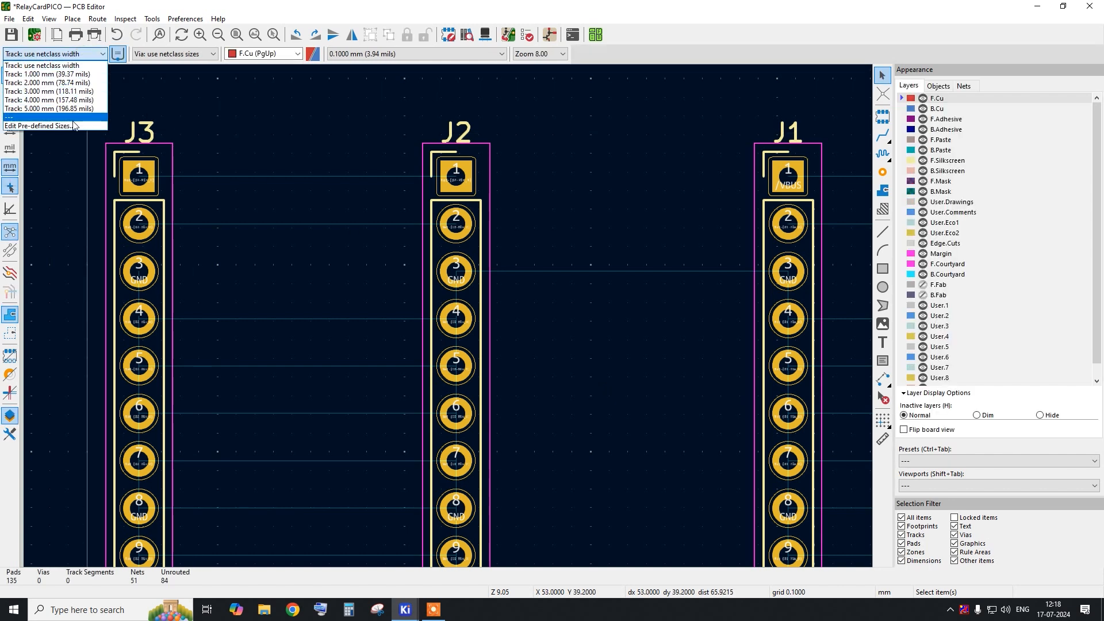
click(67, 91)
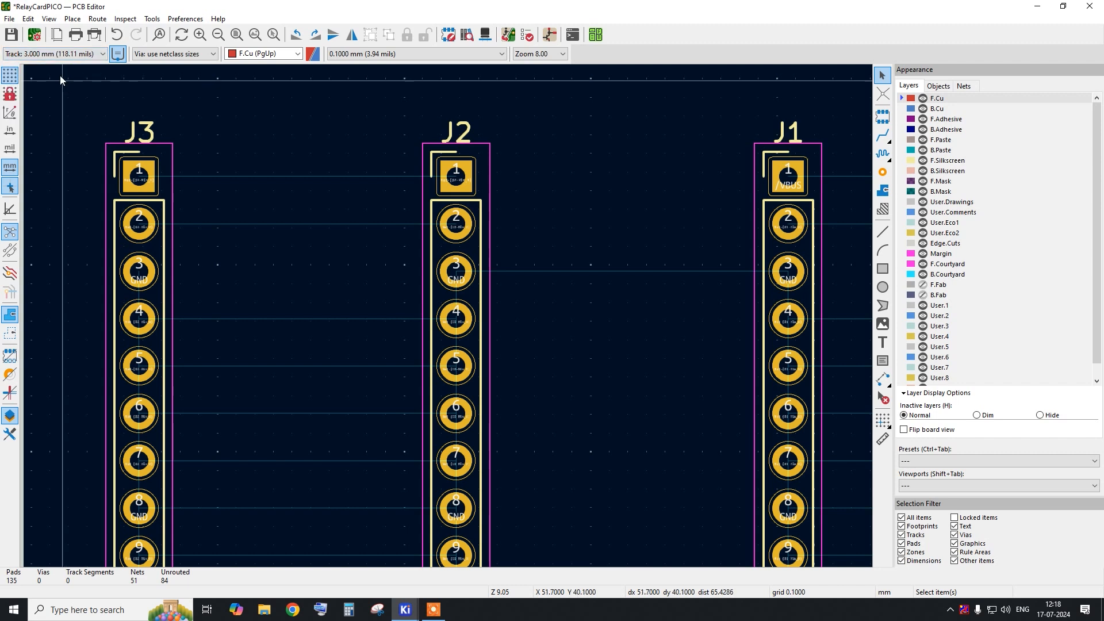
click(883, 136)
click(456, 176)
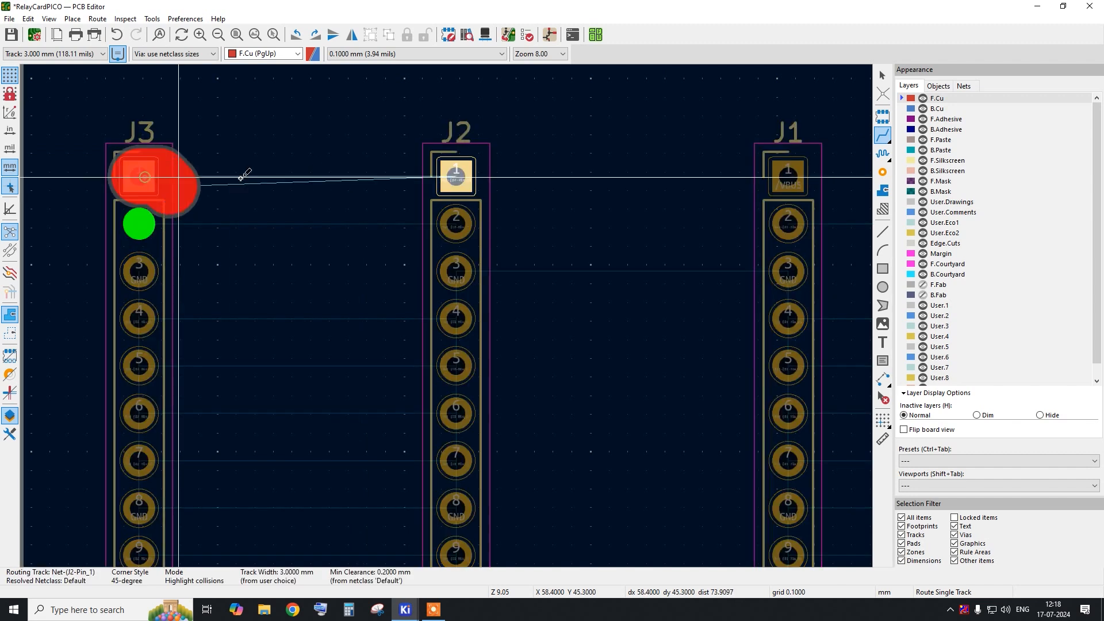
right_click(459, 176)
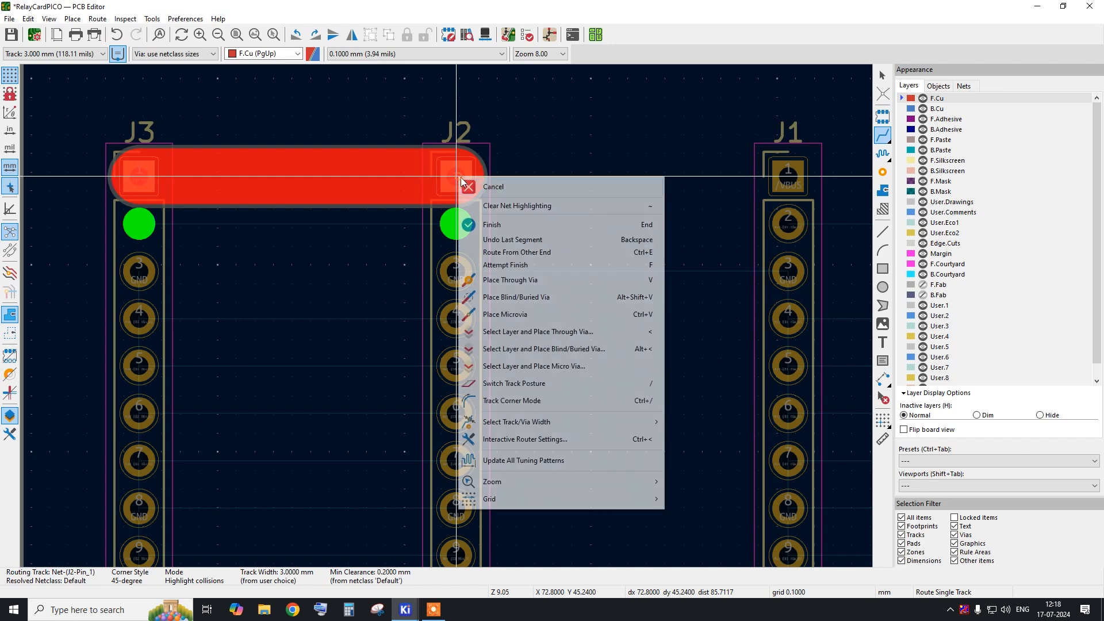
click(467, 184)
Try a 2 mm wide F.Cu track between pad 1 of J3 and pad 1 of J2, inspect it and undo it.
click(38, 54)
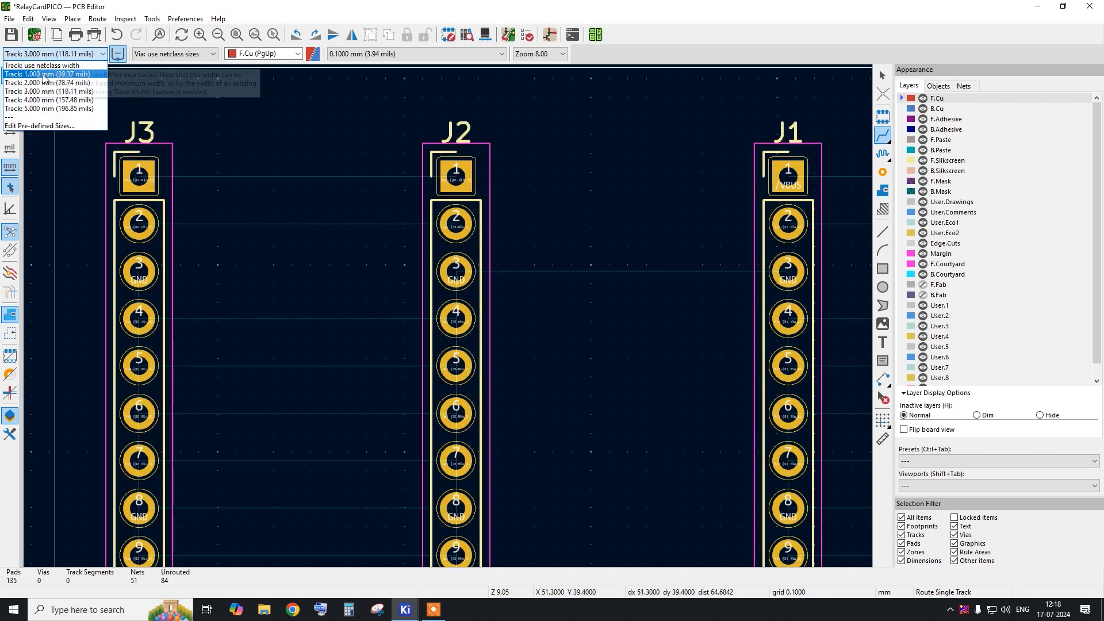
click(46, 82)
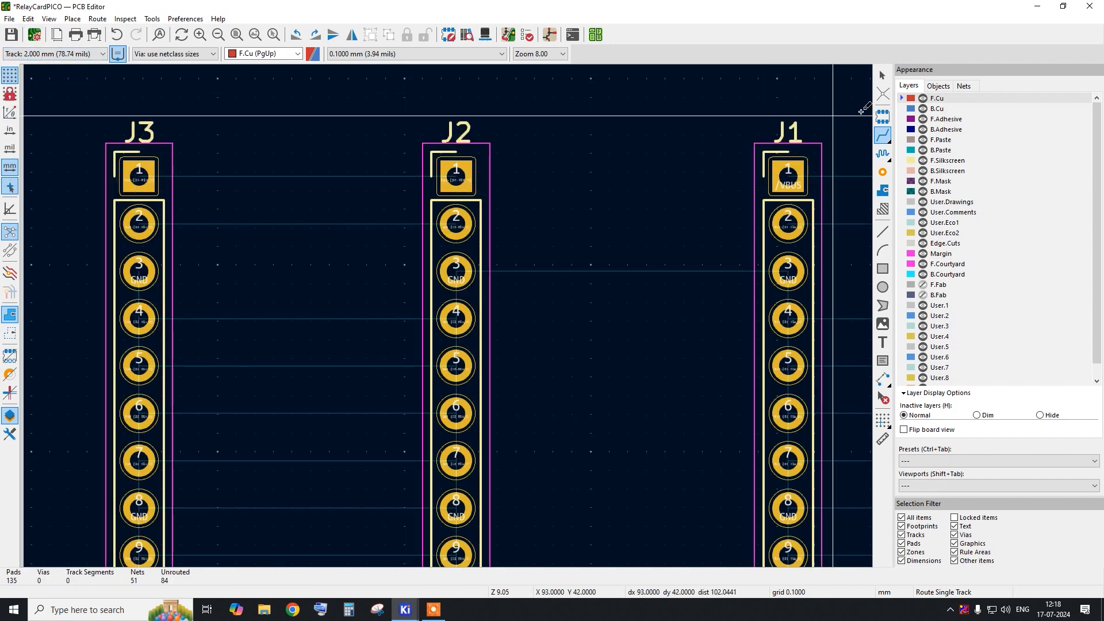
click(138, 176)
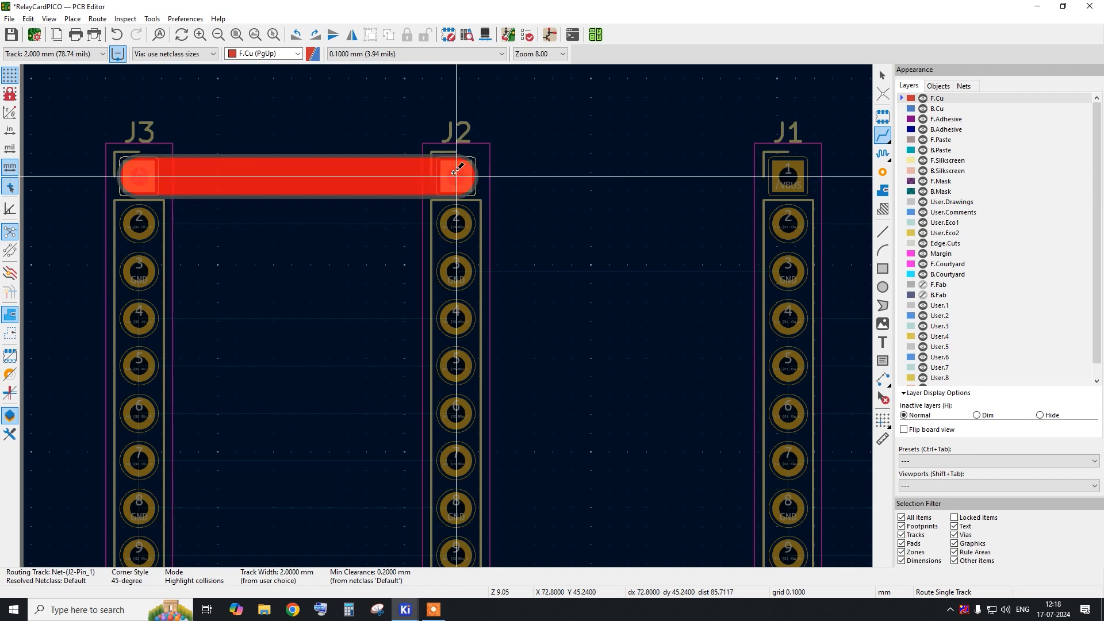
click(456, 176)
scroll(456, 179, up, 3)
scroll(451, 205, up, 2)
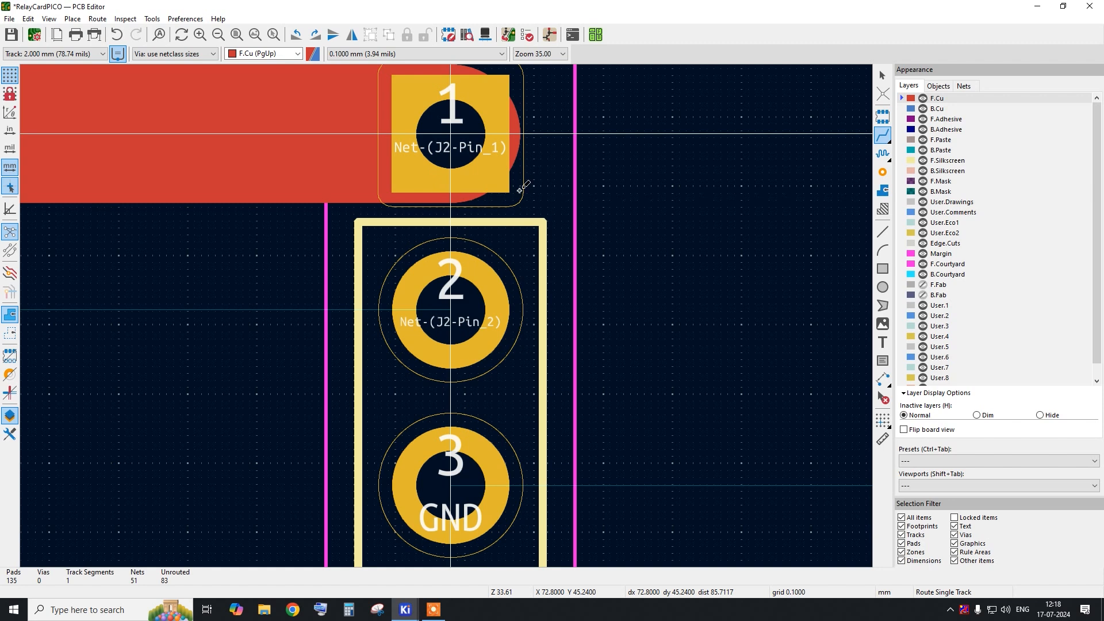
scroll(521, 188, down, 3)
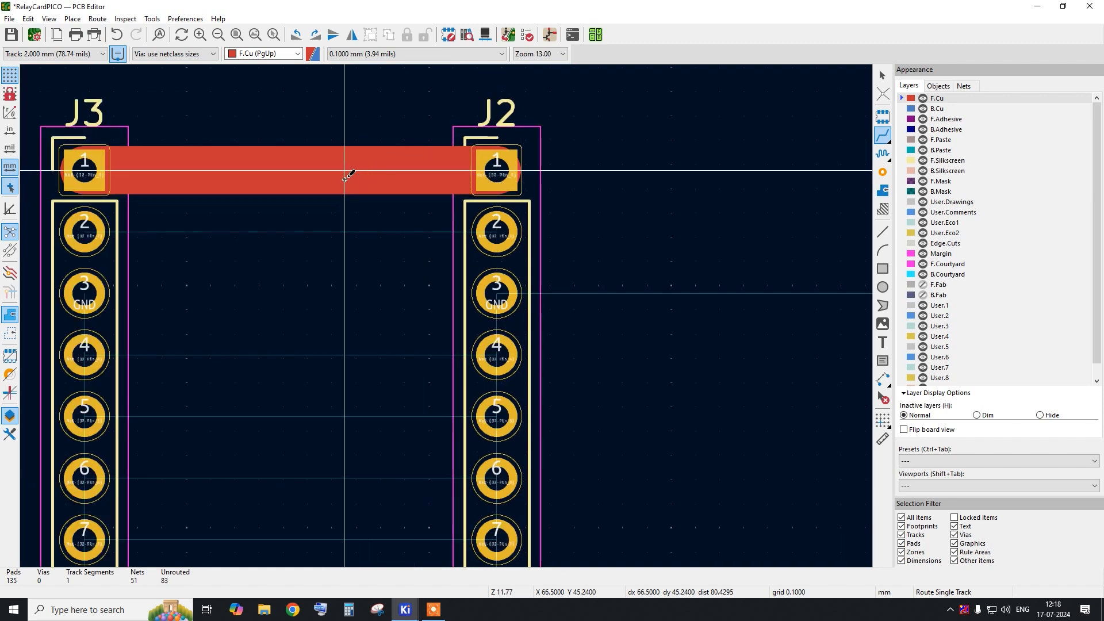
key(ctrl+z)
Set the track width to 1 mm and route straight F.Cu tracks joining pads 1, 2 and 4 of J3 to the matching pads of J2.
click(102, 53)
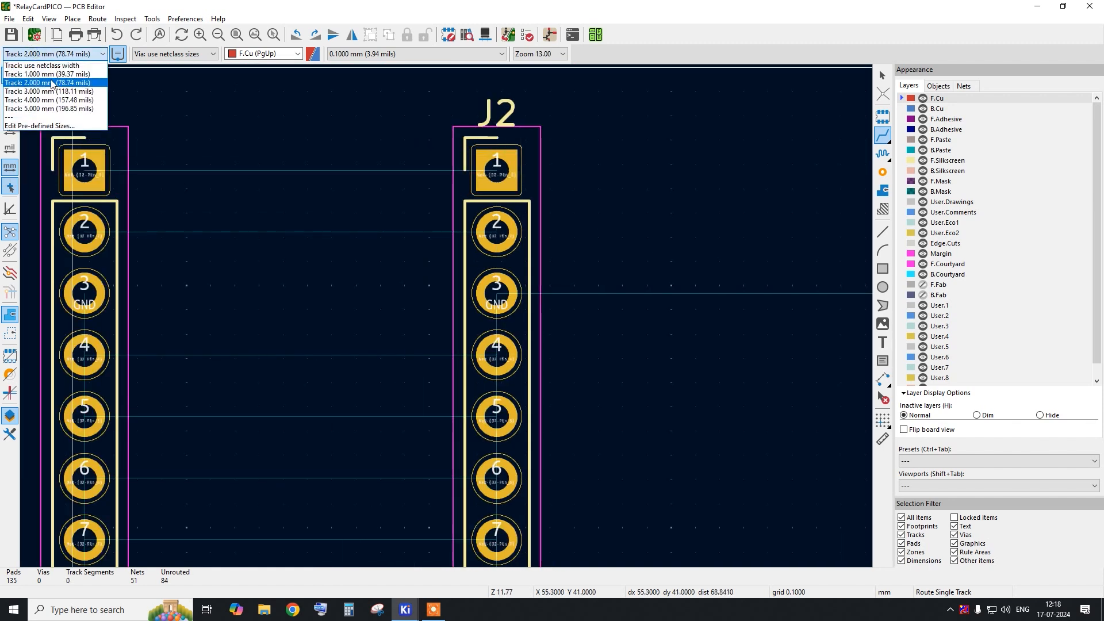
click(49, 74)
click(84, 171)
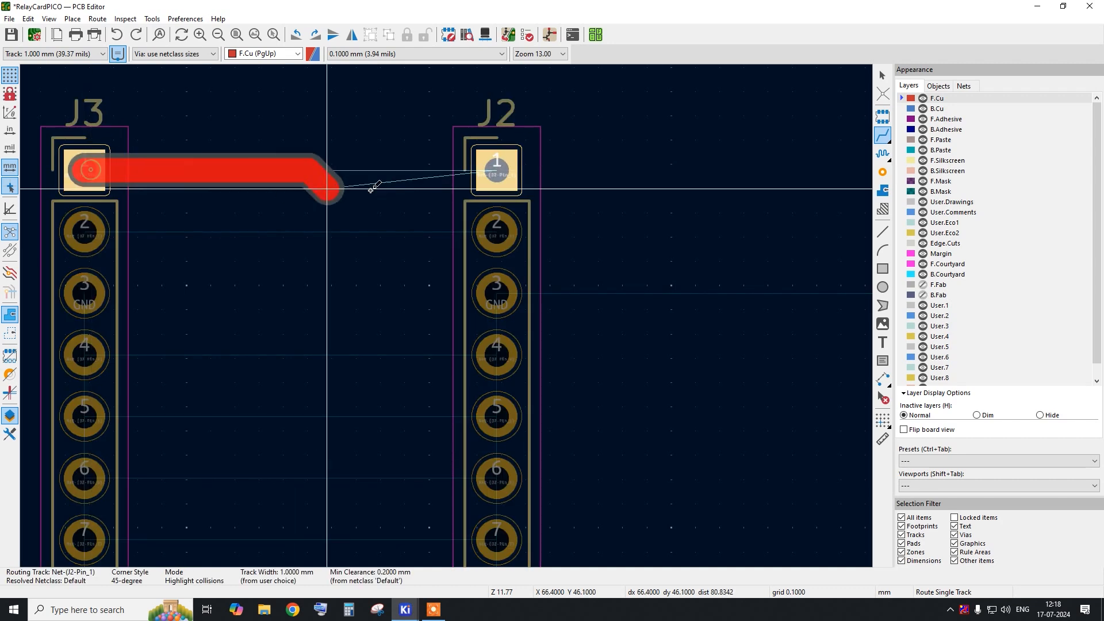
click(494, 172)
click(85, 230)
click(497, 231)
click(85, 354)
click(503, 356)
Route straight 1 mm F.Cu tracks from pads 5, 6, 7, 8 and 9 of J3 to the matching pads of J2.
scroll(504, 356, down, 3)
scroll(222, 234, up, 3)
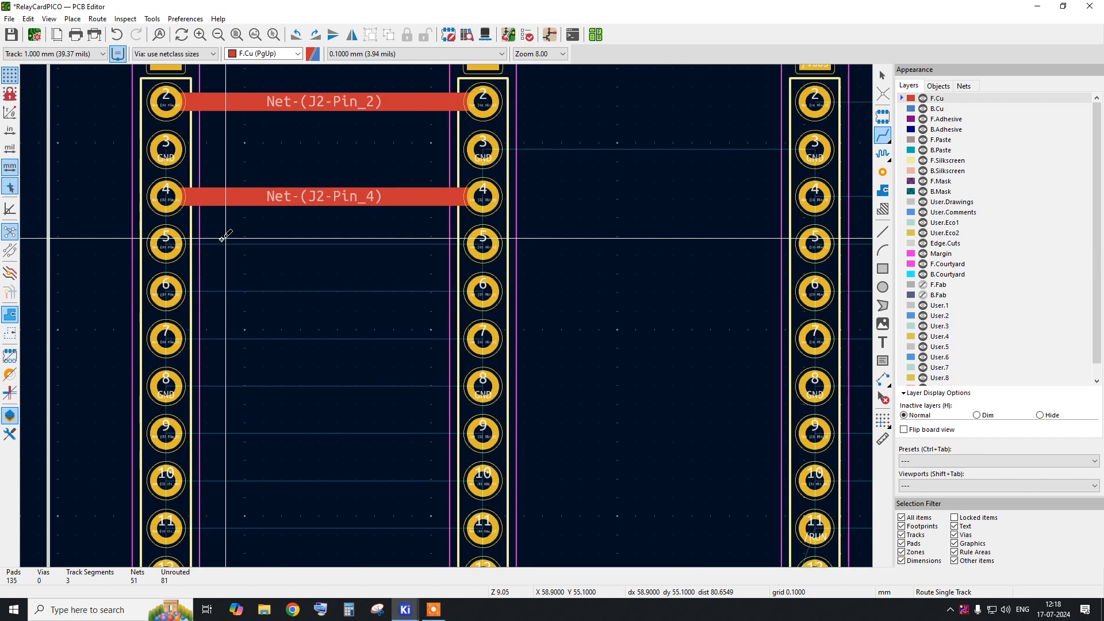
click(166, 243)
click(503, 243)
click(166, 290)
click(505, 290)
click(166, 338)
click(483, 339)
click(166, 386)
click(483, 386)
click(165, 433)
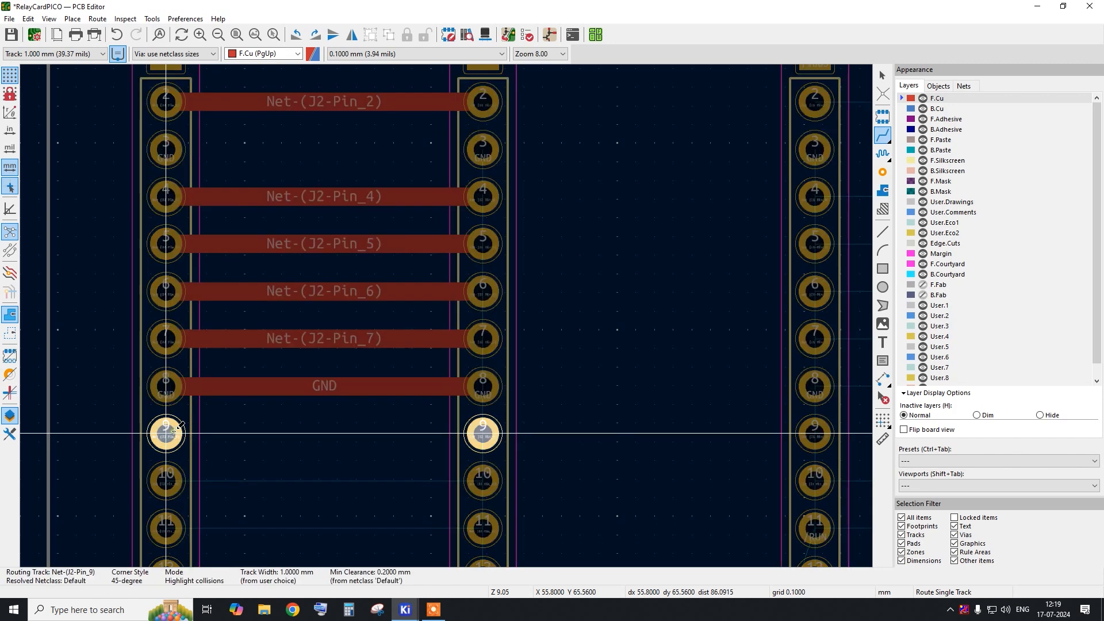
click(483, 433)
Make B.Cu the active layer, end routing and select the GND track between pad 8 of J3 and pad 8 of J2.
click(403, 384)
key(Page_Down)
right_click(427, 387)
click(455, 50)
right_click(341, 402)
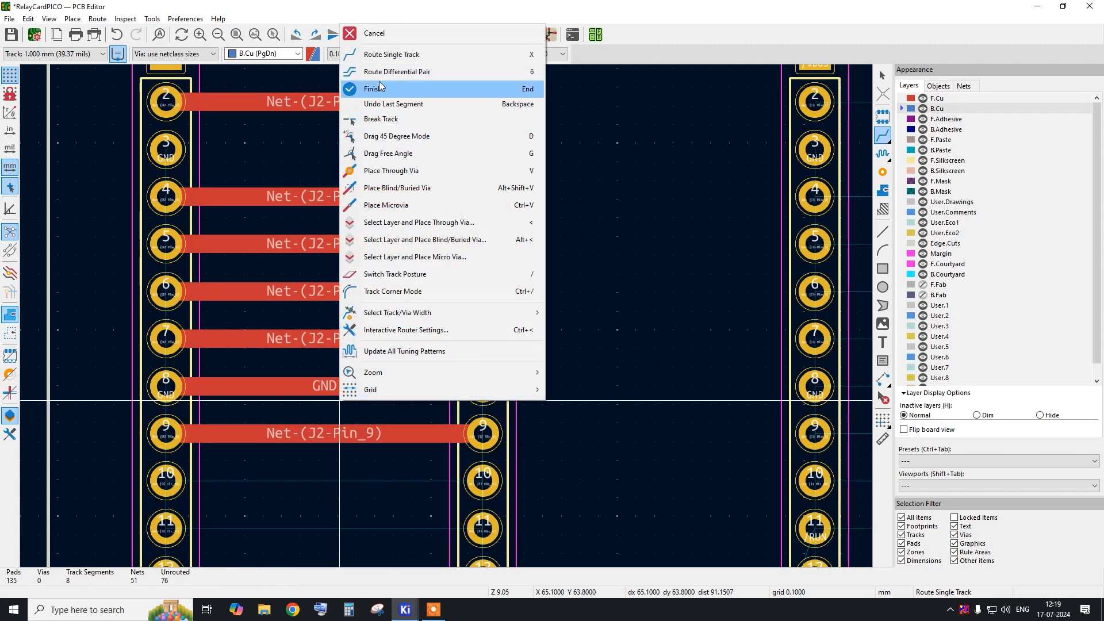
click(378, 87)
click(333, 386)
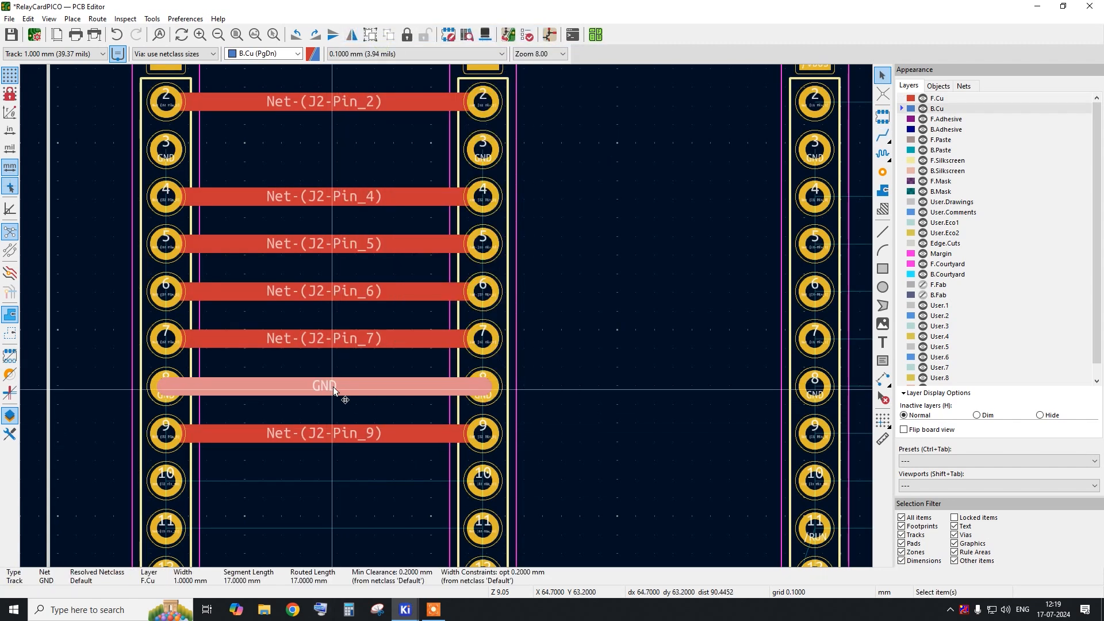
Delete the GND track joining pin 8 of headers J3 and J2.
key(Delete)
scroll(390, 251, down, 3)
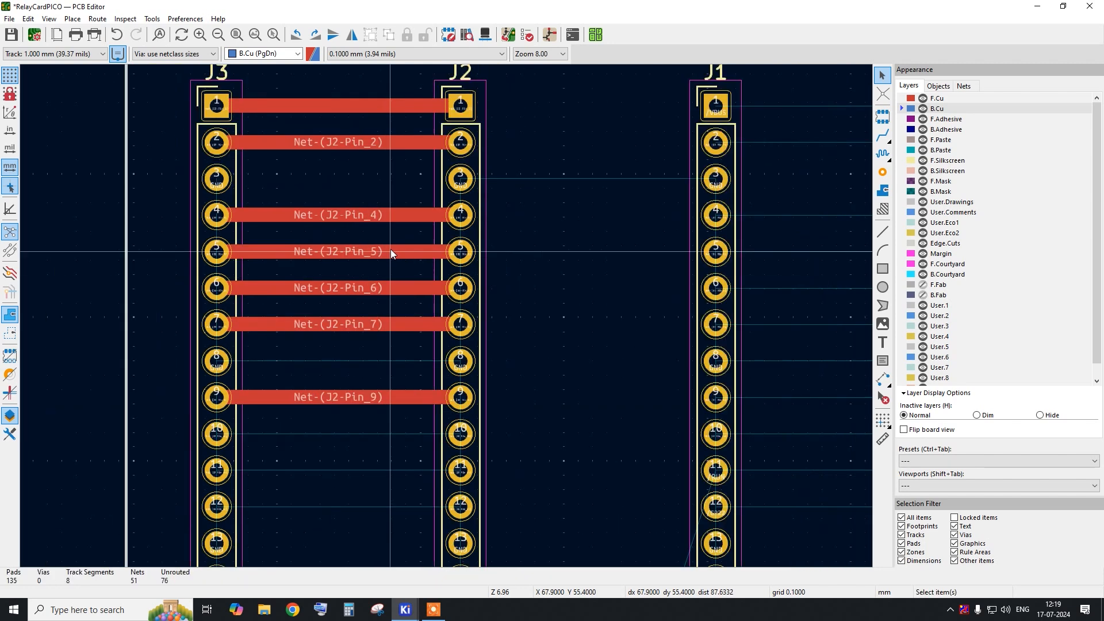
Try to route a 1 mm back-copper track between pin 10 of J3 and pin 10 of J2.
click(881, 235)
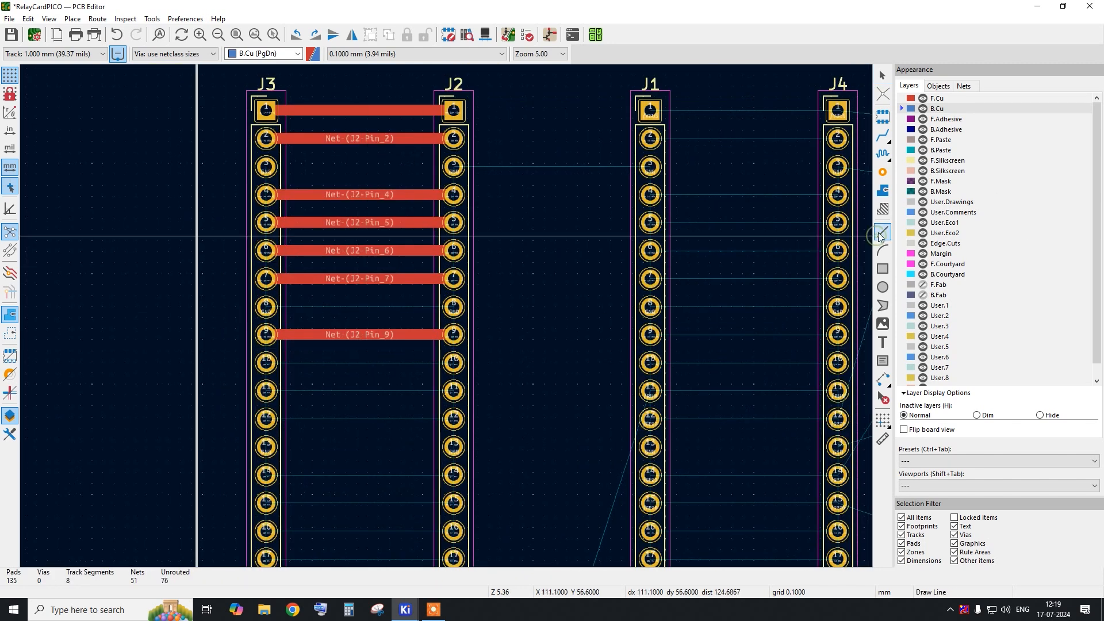
click(883, 135)
click(266, 362)
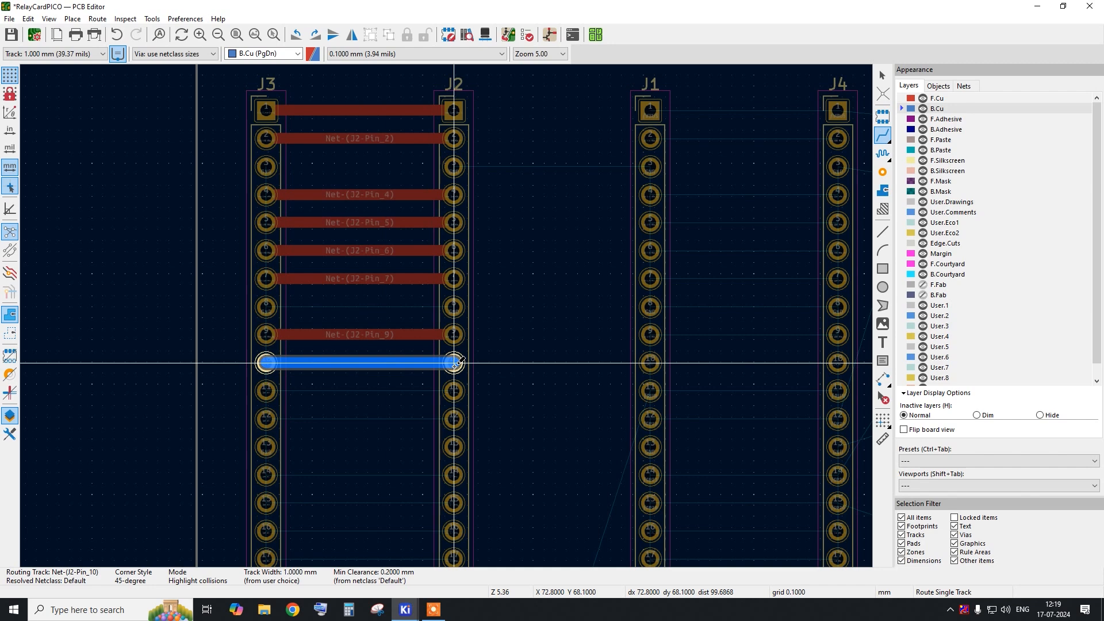
click(454, 362)
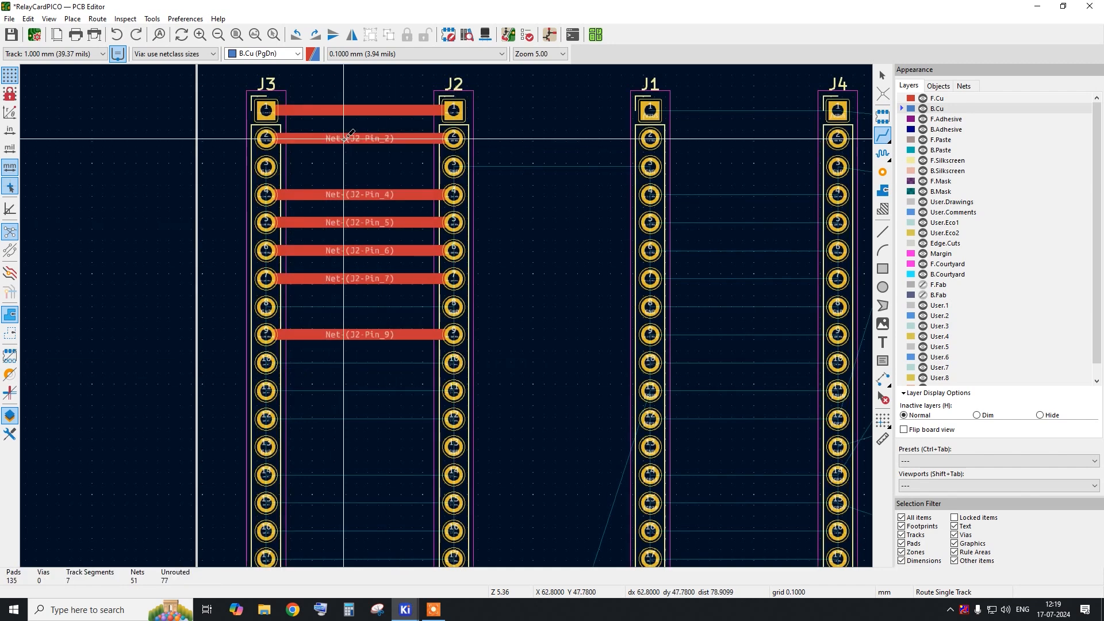
scroll(344, 138, up, 2)
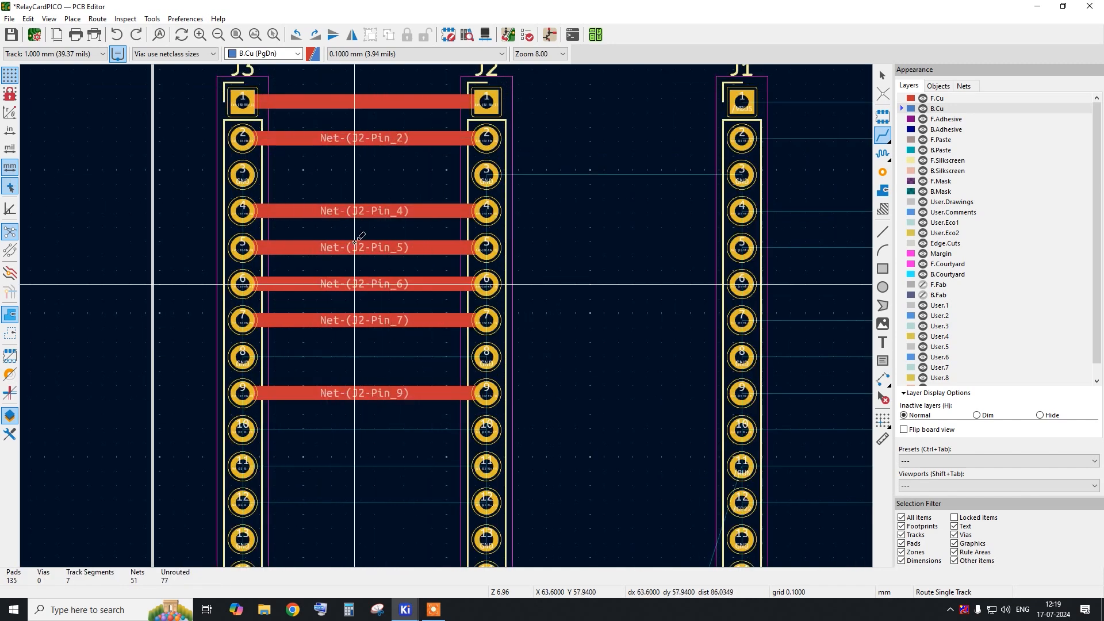
click(939, 100)
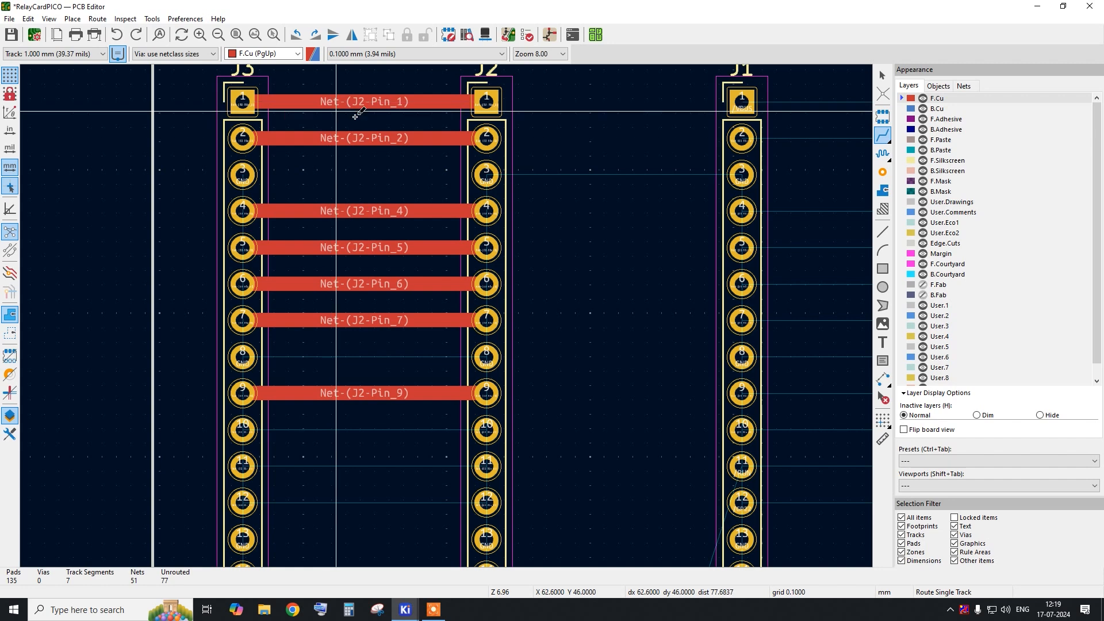
right_drag(551, 224, 554, 223)
right_click(565, 224)
click(569, 230)
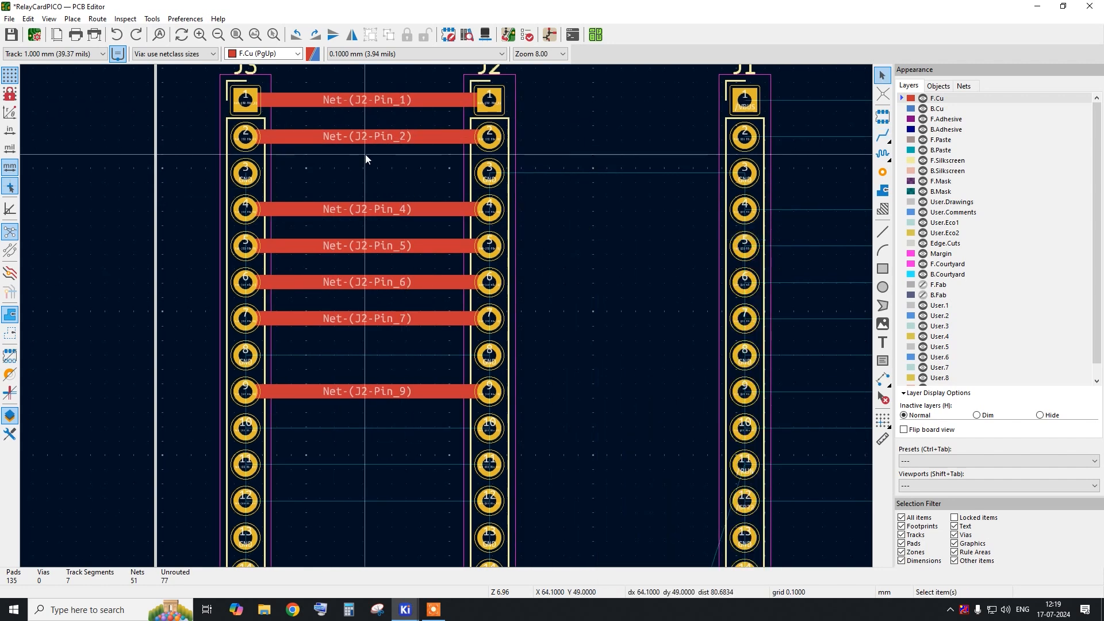
Route 1 mm tracks on the B.Cu layer between J3 and J2 for pins 10 and 11.
click(903, 109)
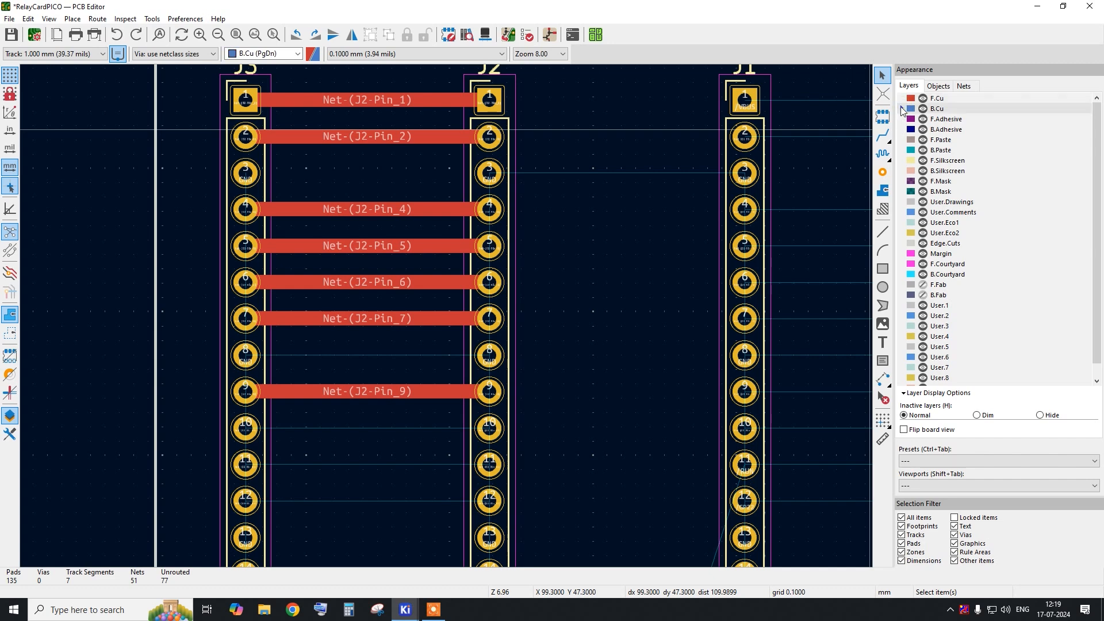
click(246, 428)
click(489, 427)
click(246, 462)
click(489, 462)
scroll(374, 411, down, 3)
scroll(335, 407, up, 3)
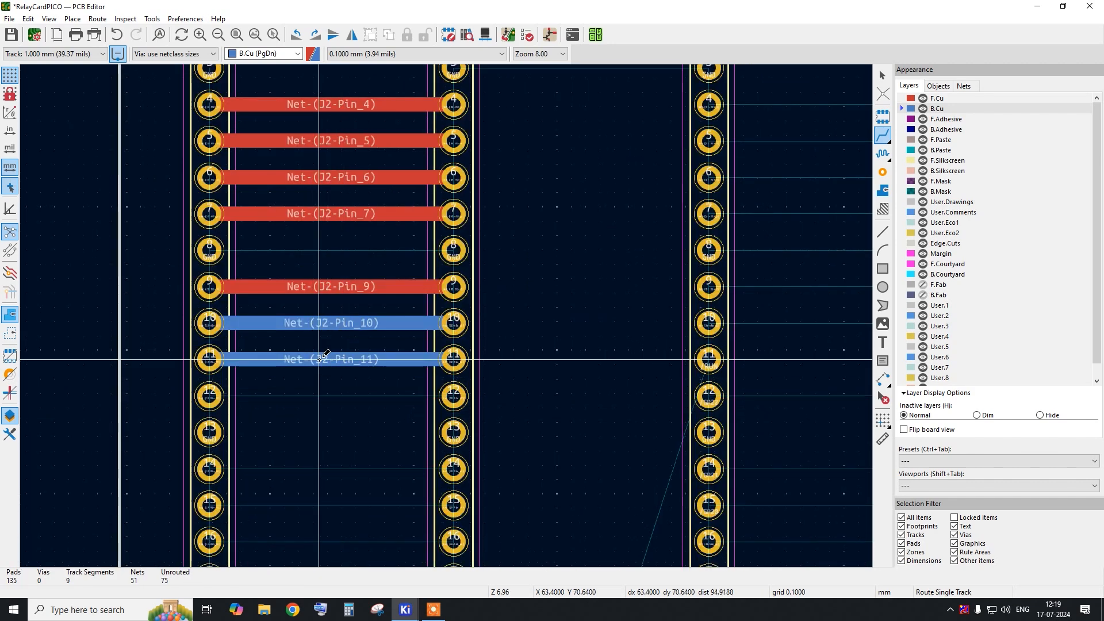
Route the pin 12 track between J3 and J2 on B.Cu with a track width of 0.5 mm.
click(209, 395)
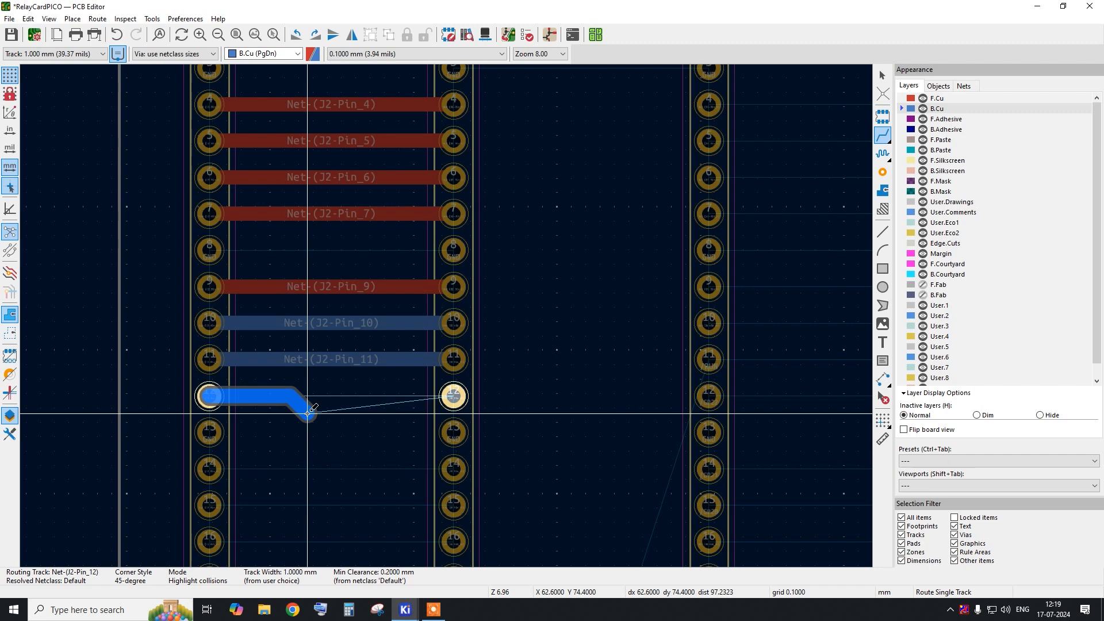
key(q)
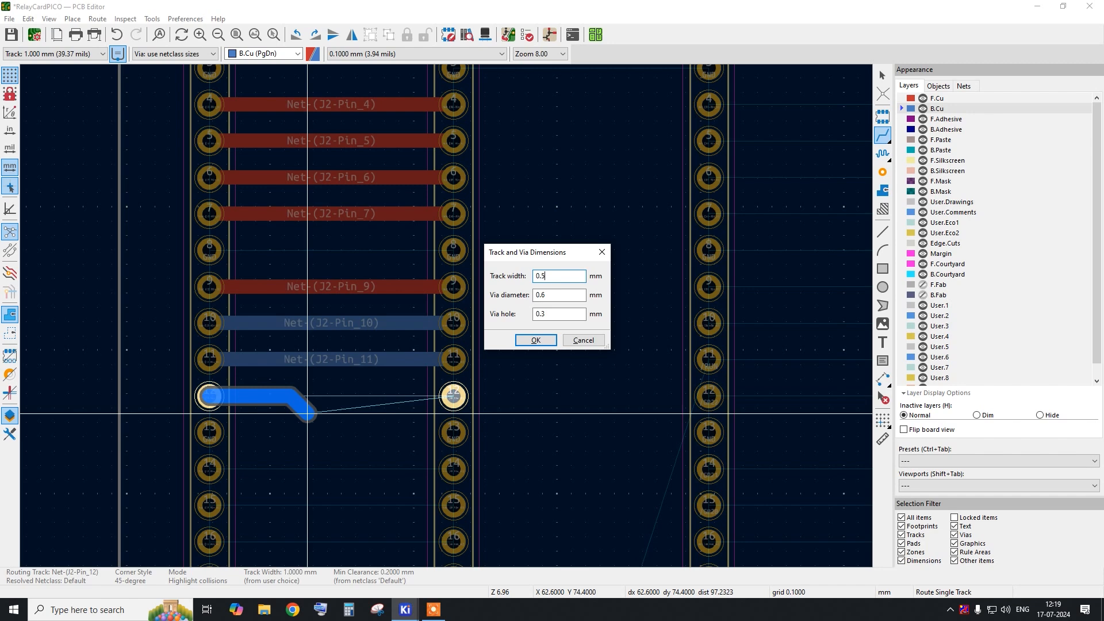
key(Return)
scroll(244, 398, up, 3)
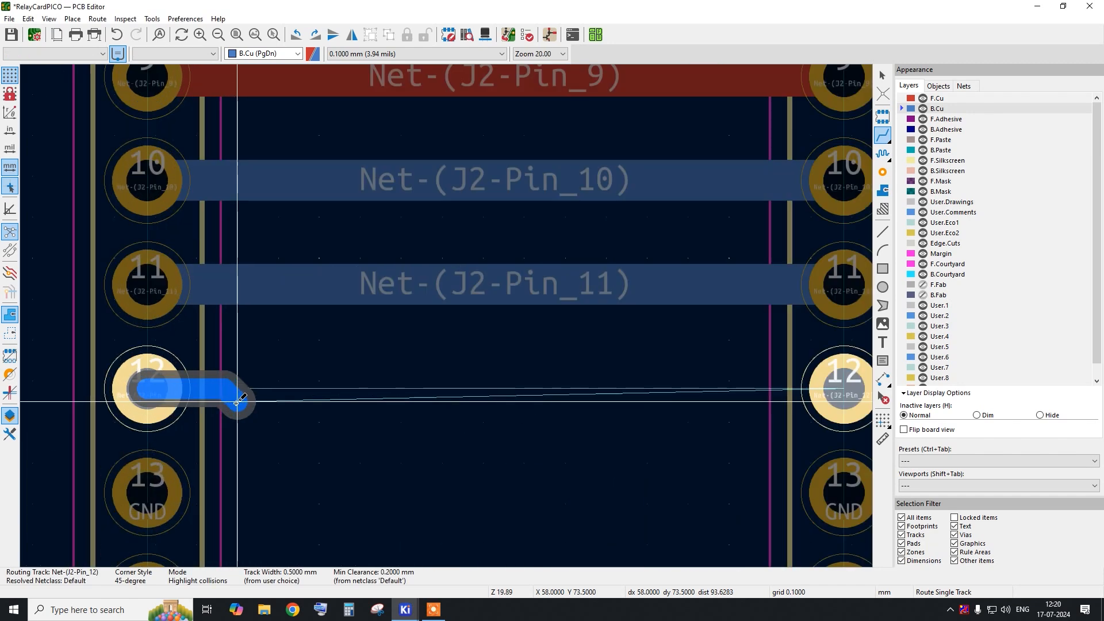
click(846, 390)
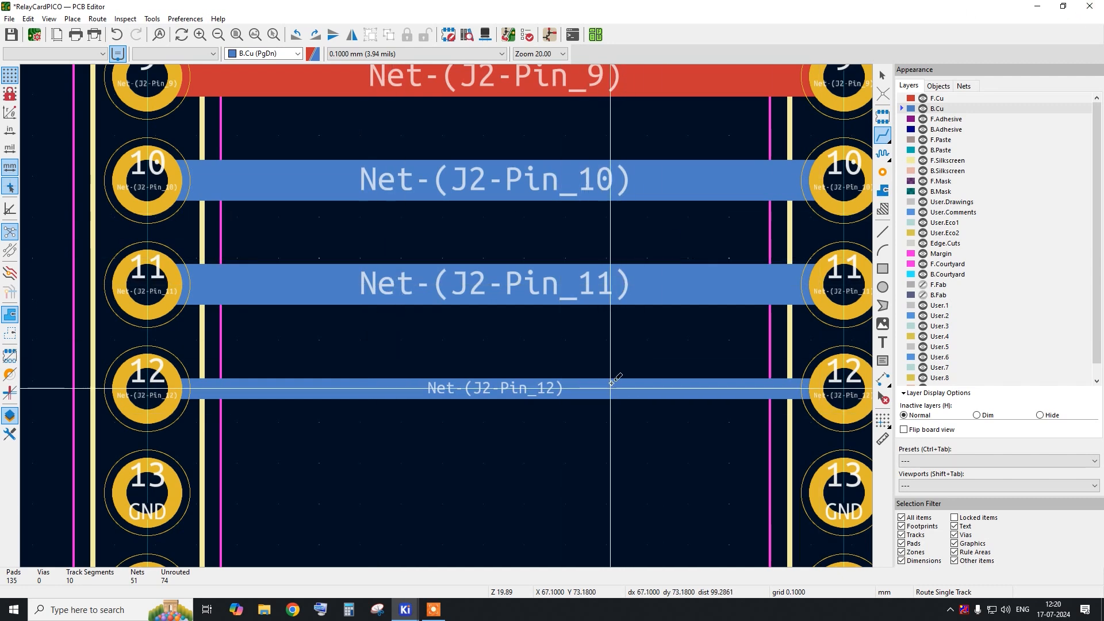
Route a 0.5 mm GND track on the F.Cu layer between pin 13 of J3 and pin 13 of J2.
scroll(442, 389, down, 6)
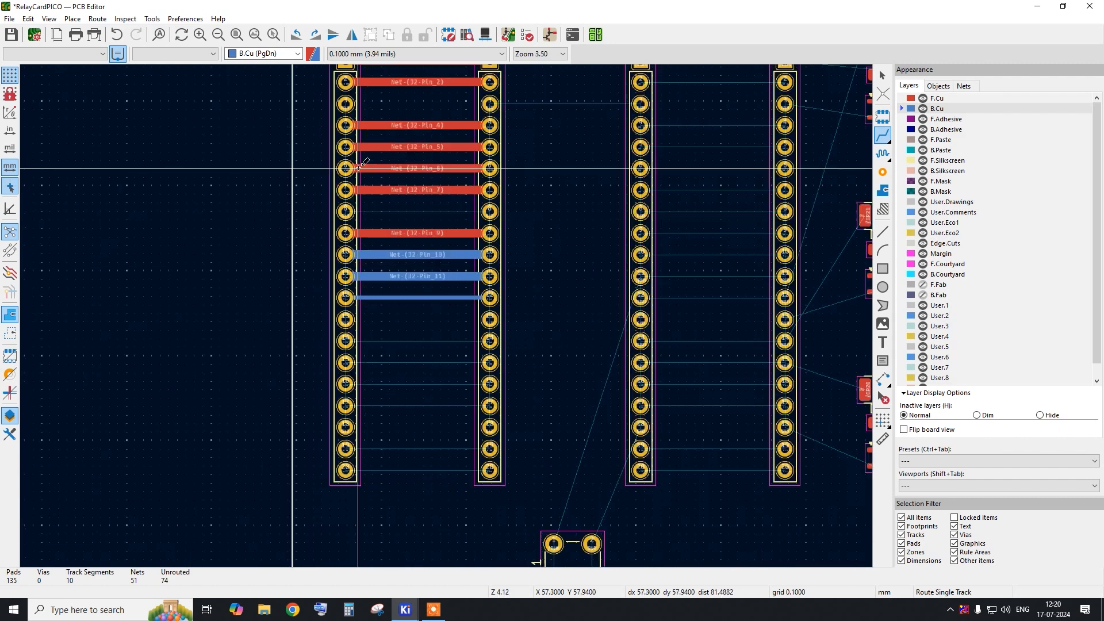
scroll(401, 146, down, 1)
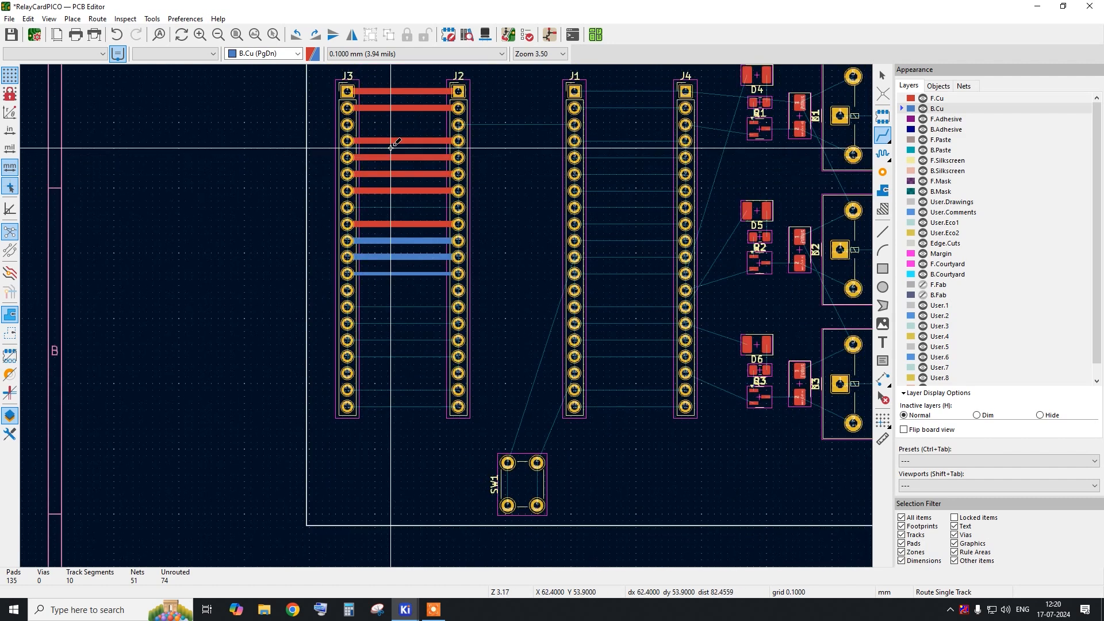
scroll(394, 149, up, 1)
scroll(403, 278, up, 1)
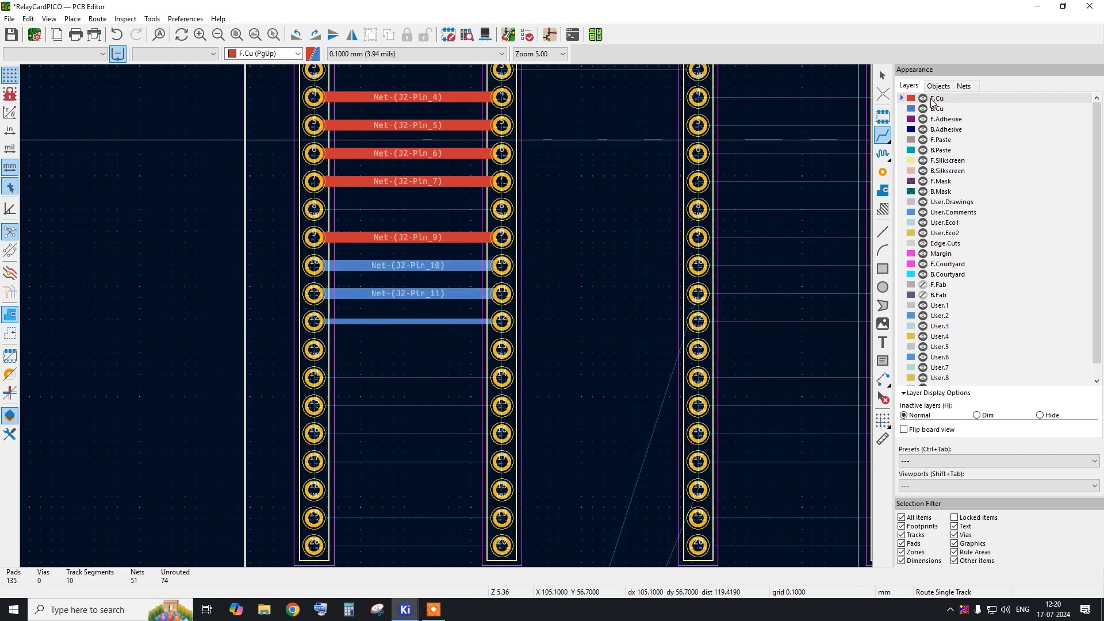
scroll(305, 351, up, 2)
click(321, 348)
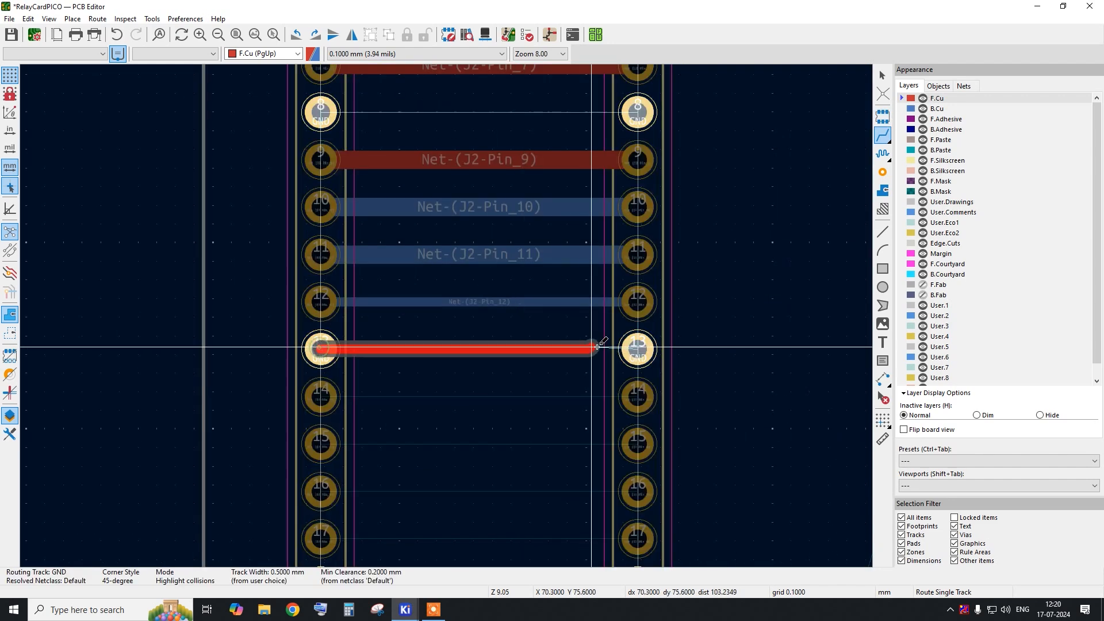
click(635, 349)
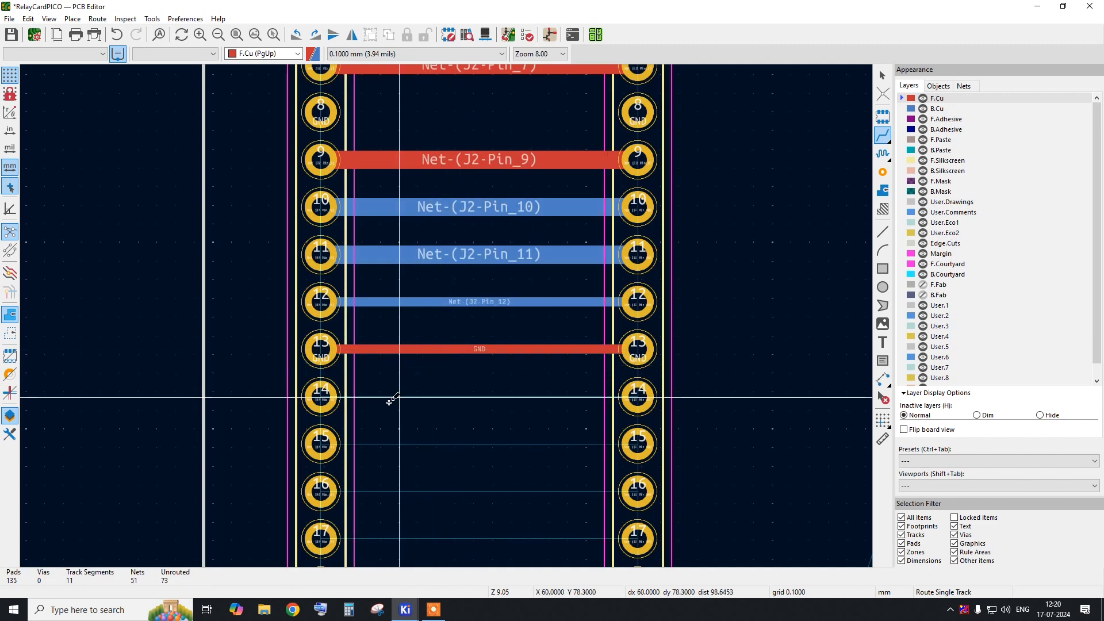
Undo the trial tracks on pins 10 to 13 and make F.Cu the active layer.
key(Page_Down)
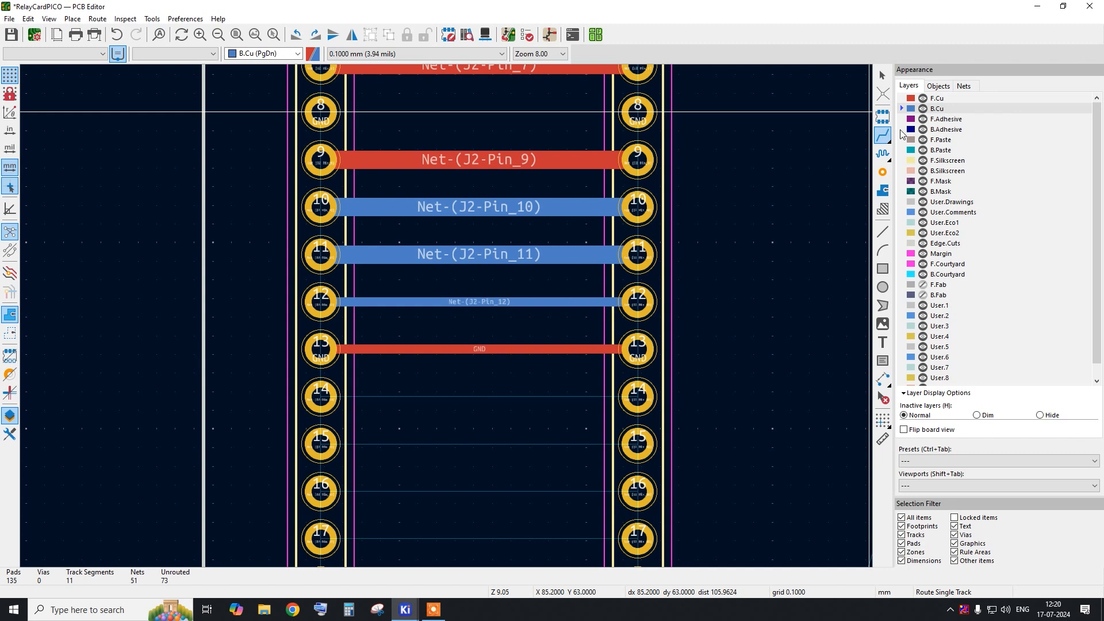
key(Page_Up)
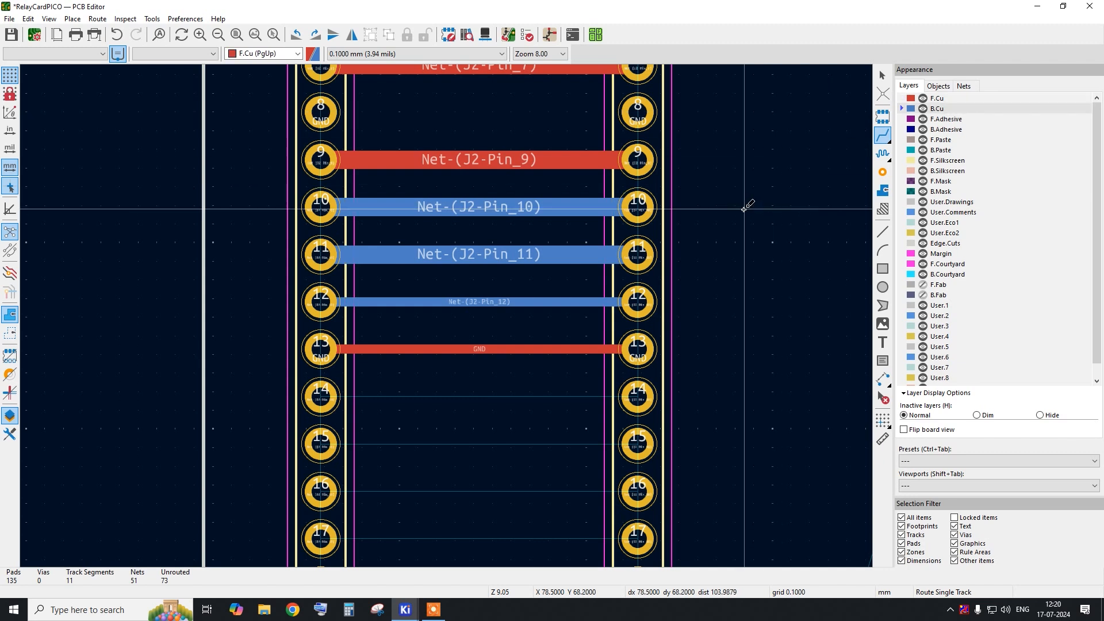
key(v)
key(v)
key(v)
scroll(746, 209, down, 3)
scroll(423, 370, up, 3)
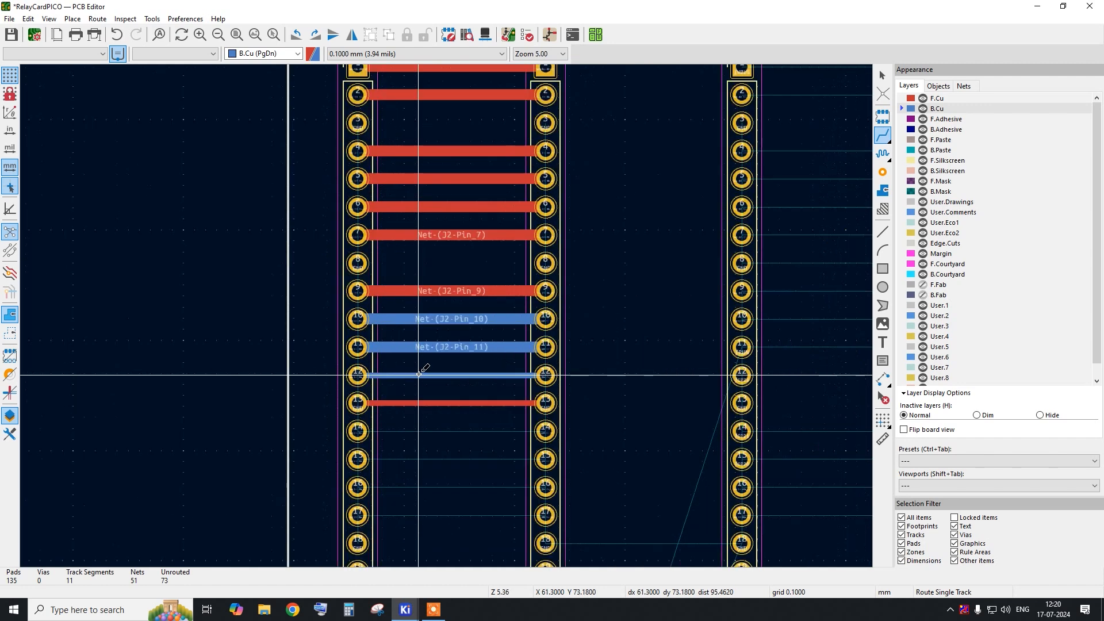
key(ctrl+z)
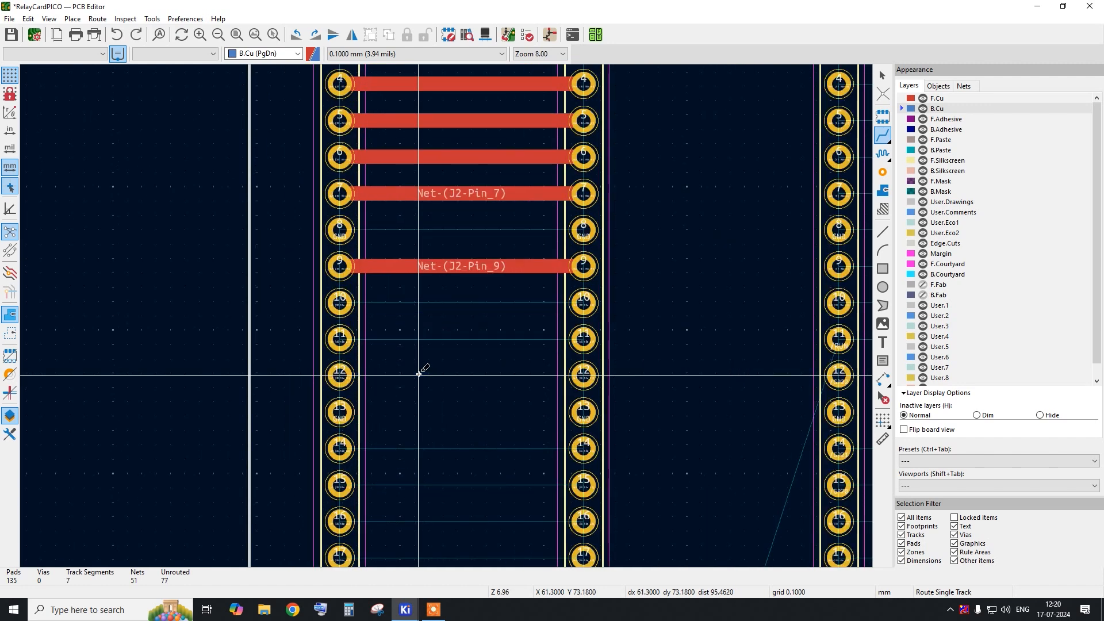
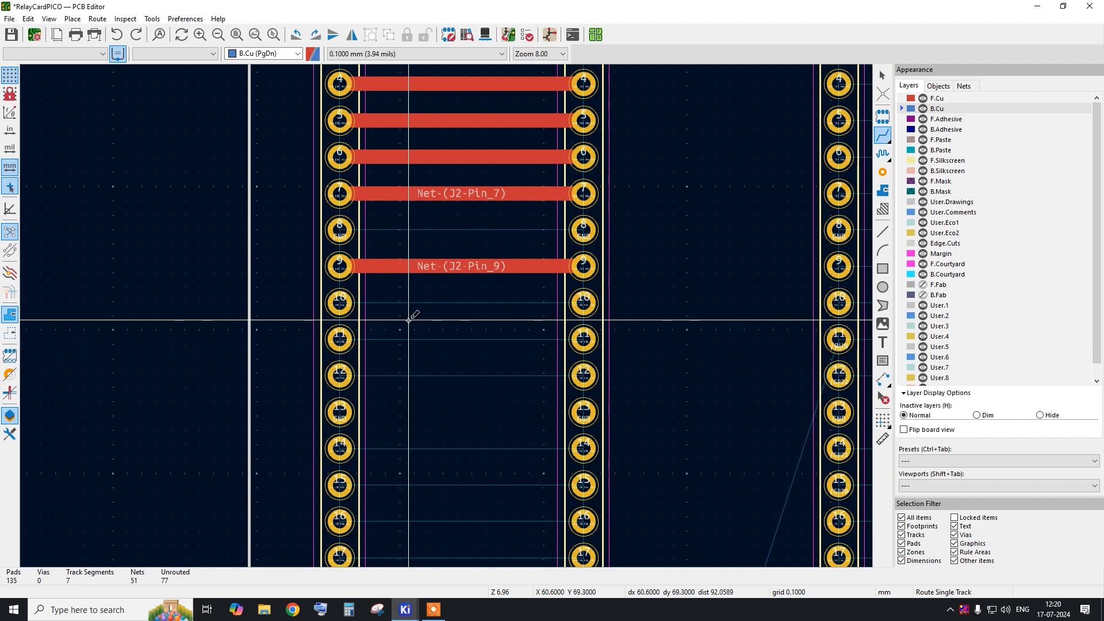
key(Page_Up)
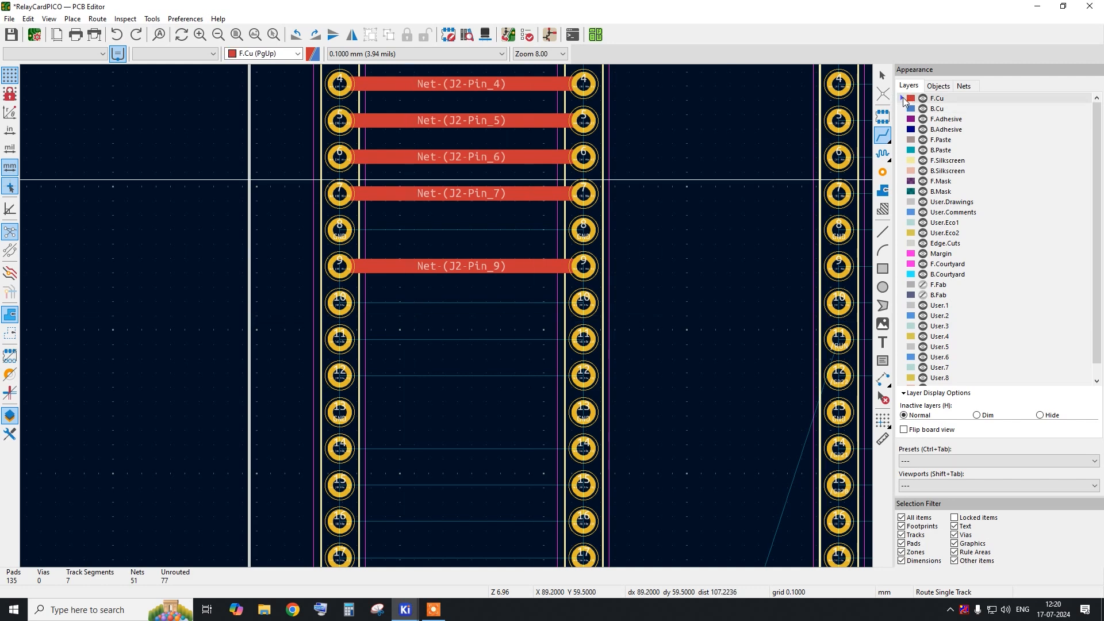
Try a 0.5 mm front-copper track between the pin 10 pads of J3 and J2, and undo it.
click(340, 303)
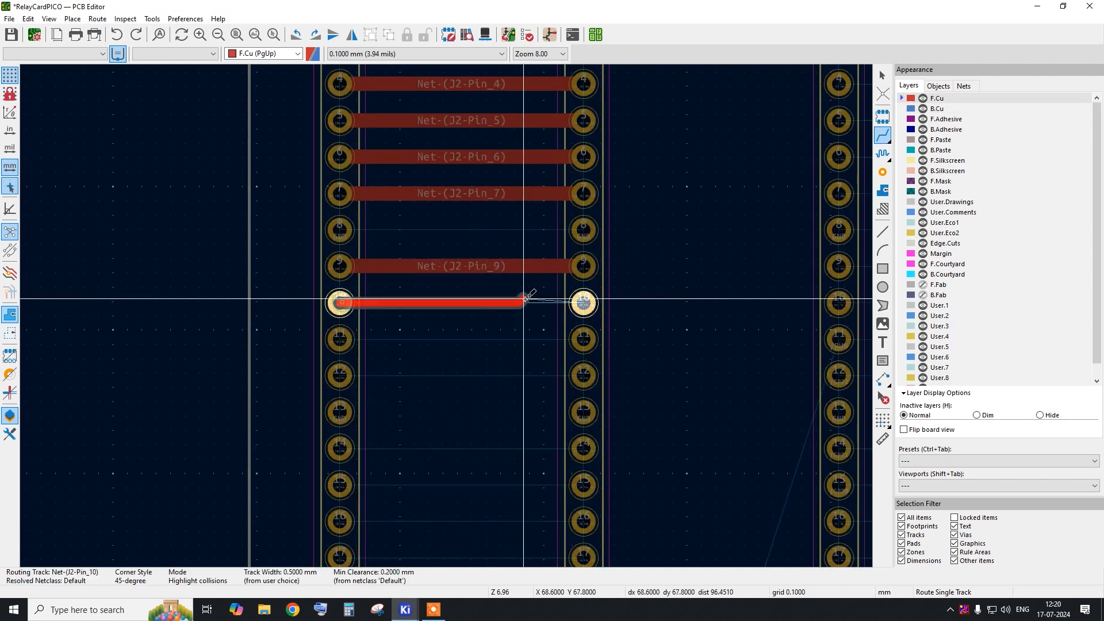
click(577, 305)
scroll(397, 305, up, 3)
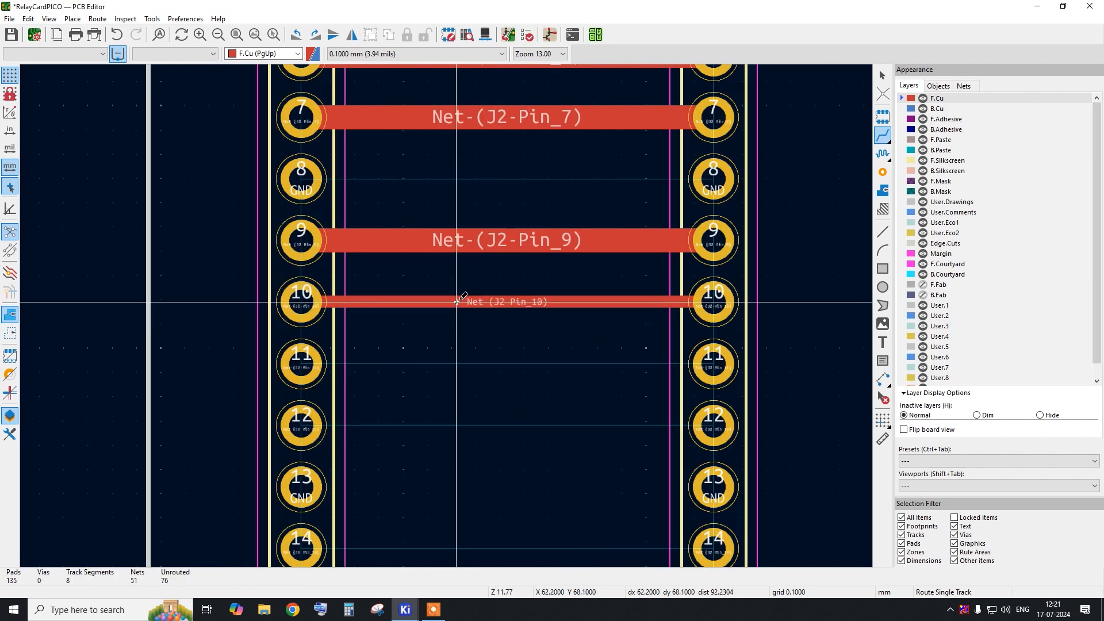
key(ctrl+z)
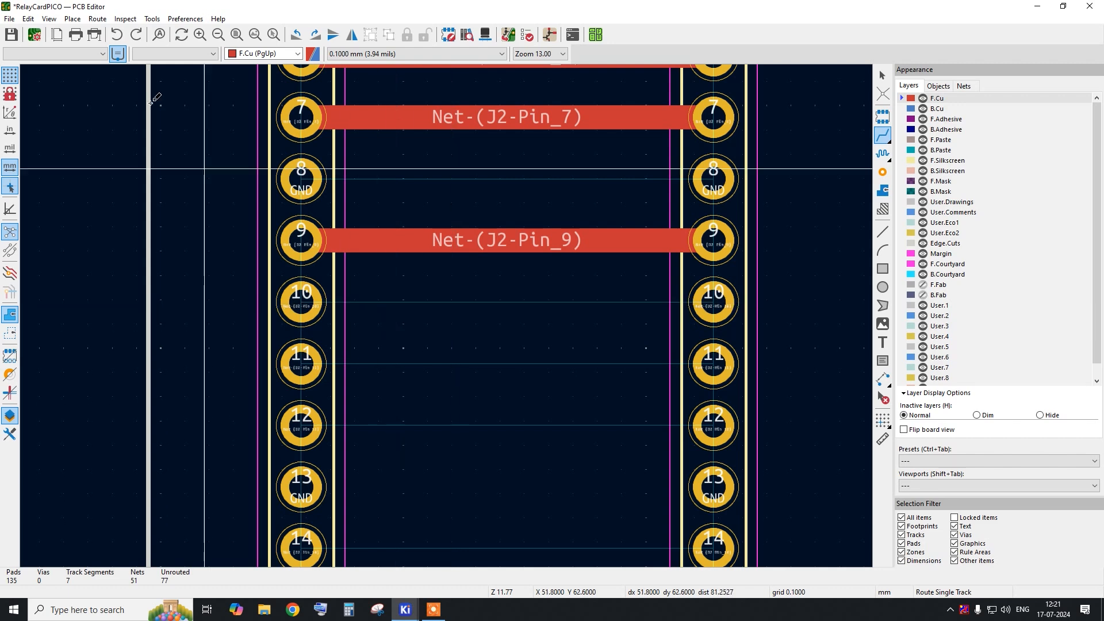
Try a 2 mm track width on the pin 10 connection between J3 and J2, and undo the track.
click(68, 54)
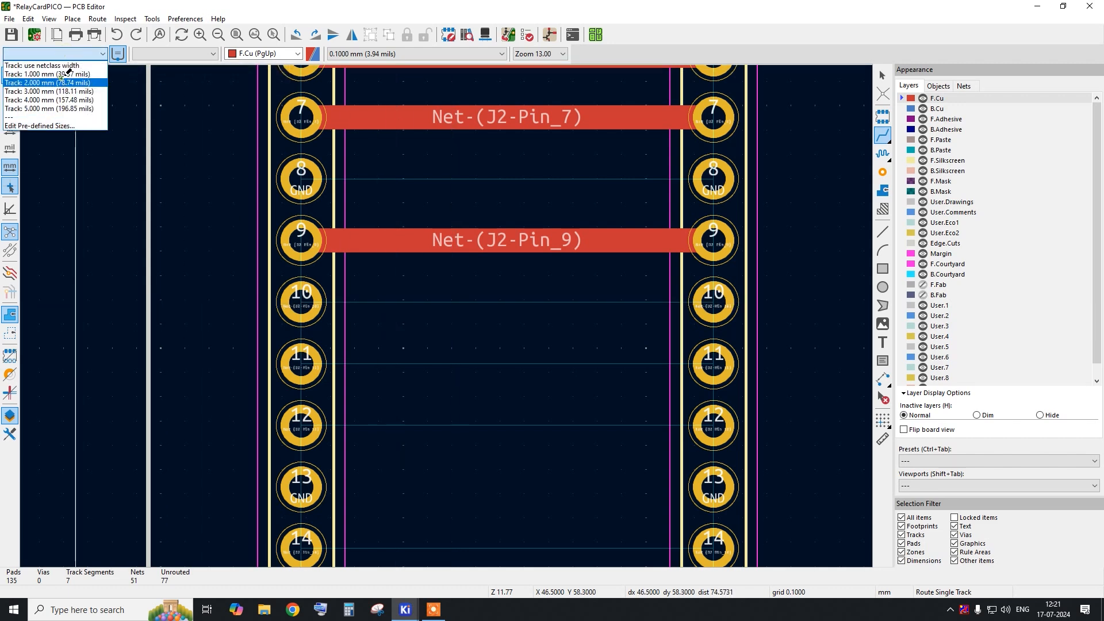
click(57, 82)
click(311, 298)
click(705, 304)
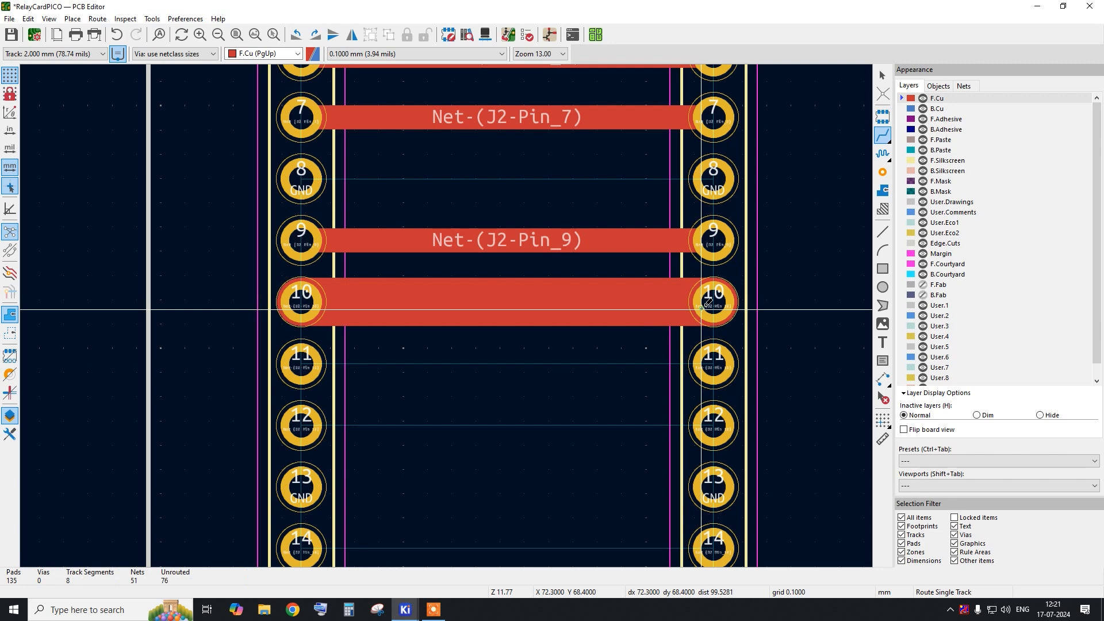
key(ctrl+z)
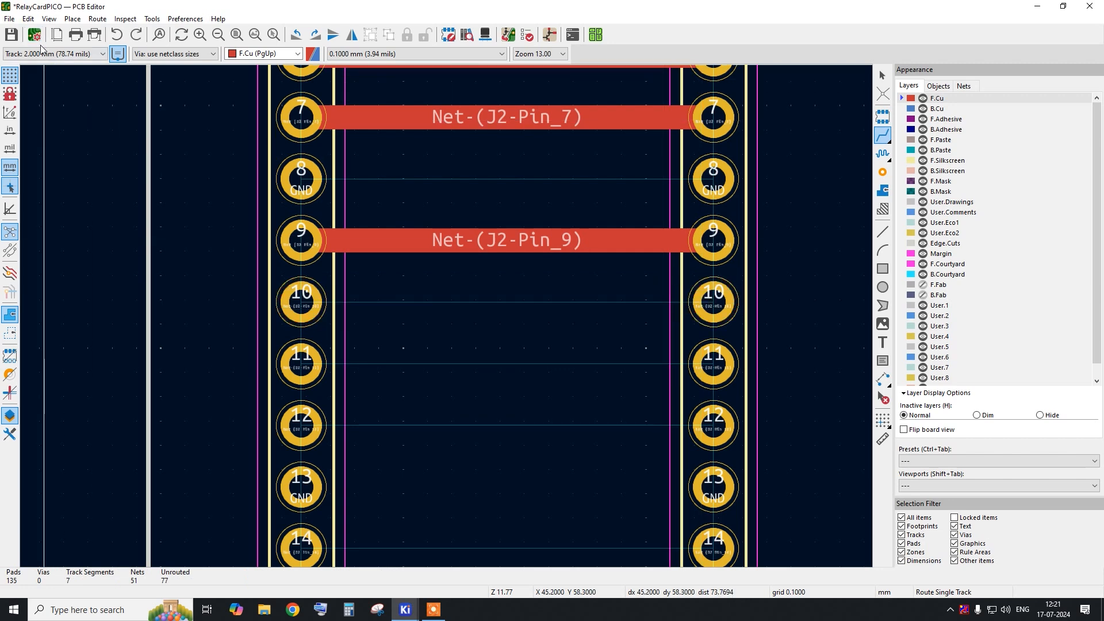
Set the track width to 1 mm and route pins 10, 11 and 12 between J3 and J2 on F.Cu.
click(42, 54)
click(46, 73)
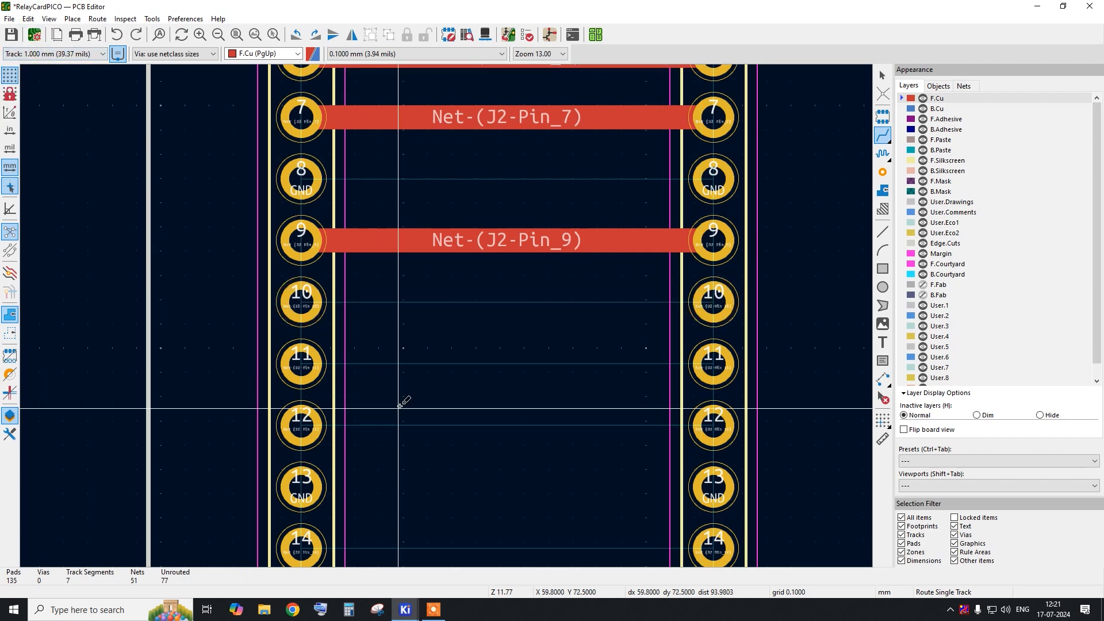
click(304, 301)
click(705, 304)
click(303, 363)
click(713, 363)
click(311, 427)
click(713, 426)
Route 1 mm front-copper tracks between J3 and J2 for pins 14, 15, 16 and 17, skipping GND pin 13.
scroll(304, 437, down, 3)
scroll(303, 438, up, 3)
click(303, 440)
click(698, 376)
scroll(698, 451, down, 3)
scroll(308, 338, up, 3)
click(263, 330)
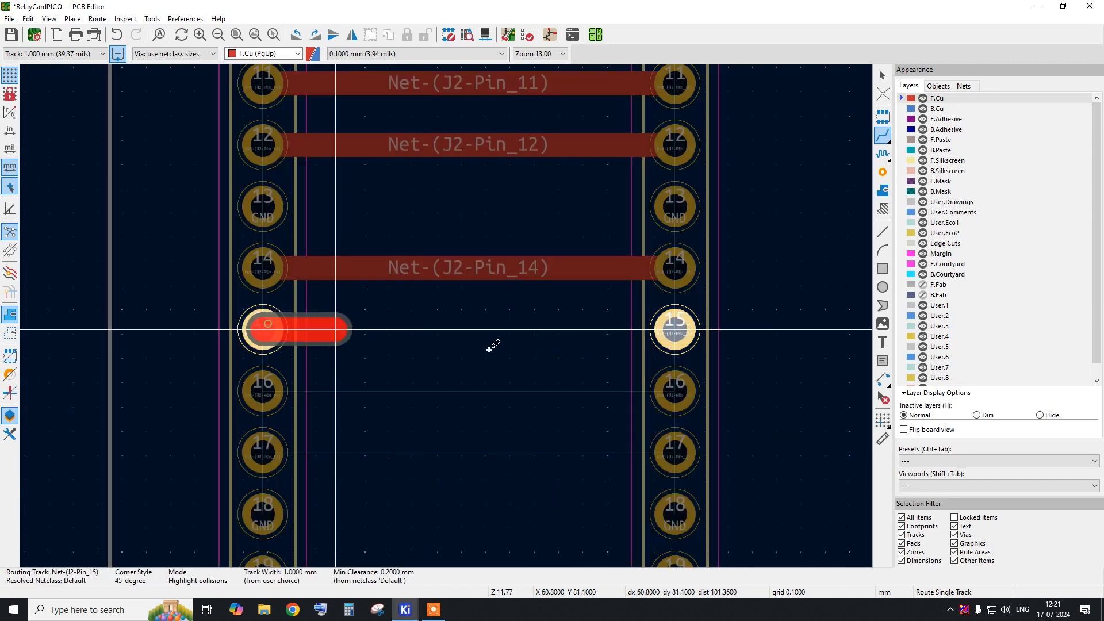
click(674, 330)
click(264, 391)
click(674, 391)
click(263, 453)
click(674, 452)
Route 1 mm front-copper tracks between J3 and J2 for pins 19 and 20, skipping GND pin 18.
scroll(246, 310, down, 3)
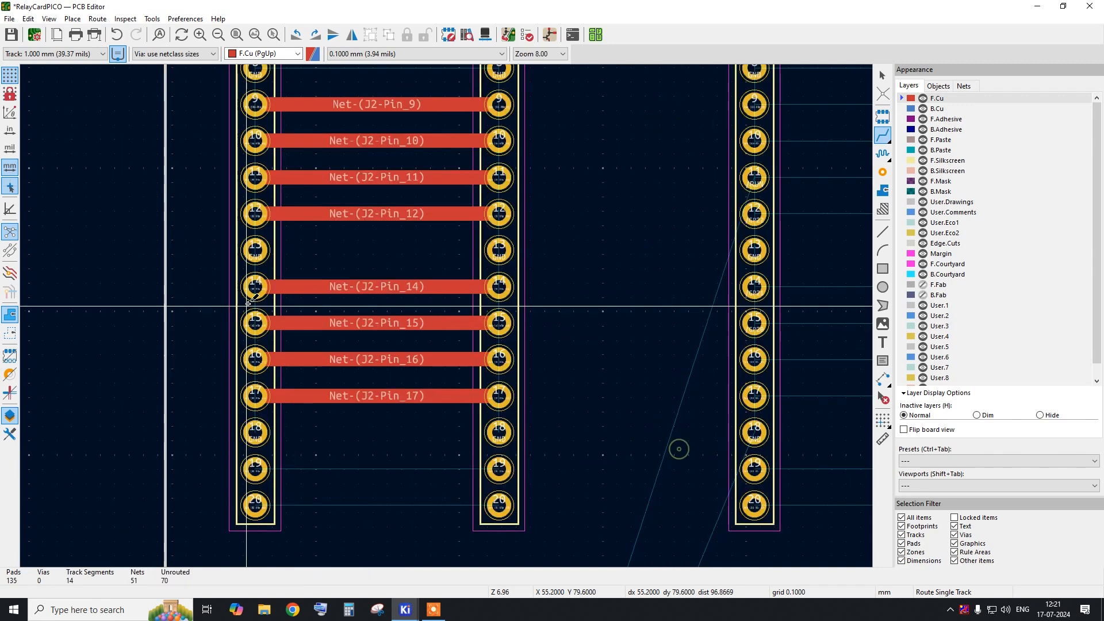
scroll(277, 438, up, 2)
click(251, 461)
click(567, 461)
click(251, 509)
click(568, 508)
scroll(300, 352, down, 5)
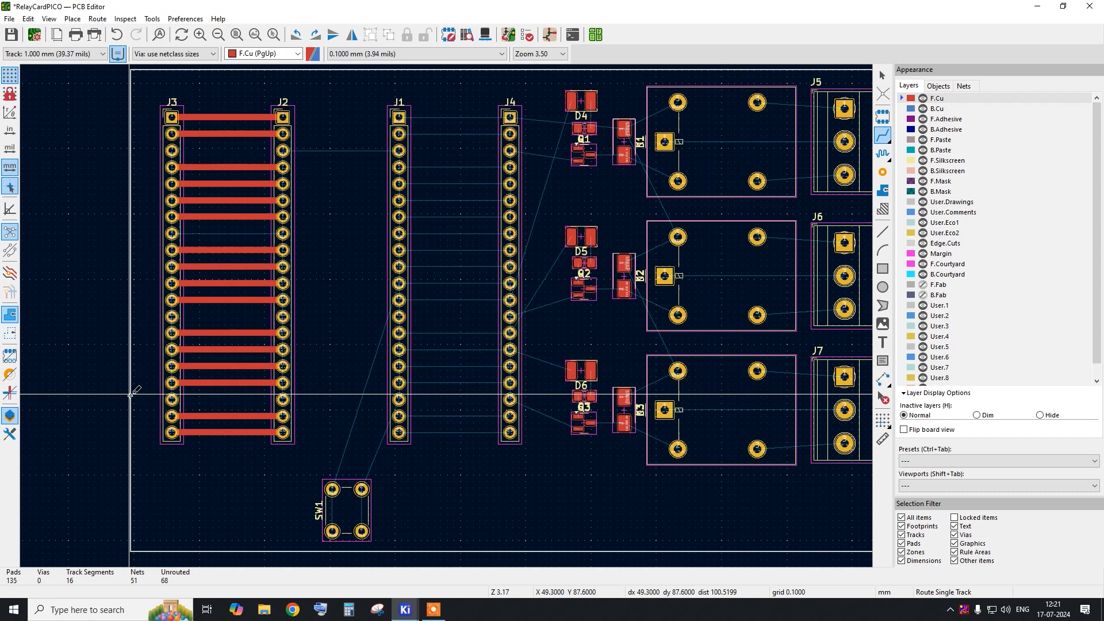
Route 1 mm front-copper tracks between J1 and J4 for pins 1, 2, 4, 5 and 6, skipping pin 3.
scroll(300, 352, up, 6)
click(242, 196)
click(559, 196)
click(242, 242)
click(559, 242)
click(242, 338)
click(558, 338)
click(242, 385)
click(559, 385)
click(242, 433)
click(559, 432)
Route a 1 mm front-copper track between J1 and J4 for pin 7.
scroll(559, 432, down, 3)
scroll(247, 345, up, 2)
click(248, 345)
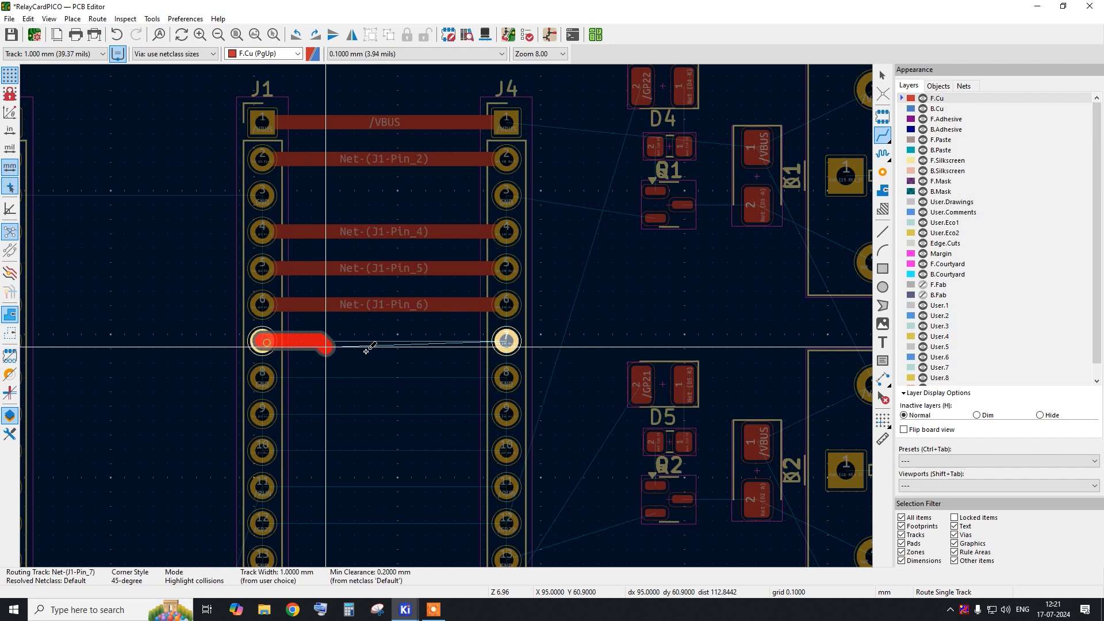
click(519, 341)
click(506, 377)
right_click(306, 374)
click(348, 54)
Route 1 mm front-copper tracks between J1 and J4 for pins 9, 10 and 11, skipping GND pin 8.
scroll(288, 396, down, 3)
scroll(185, 403, up, 4)
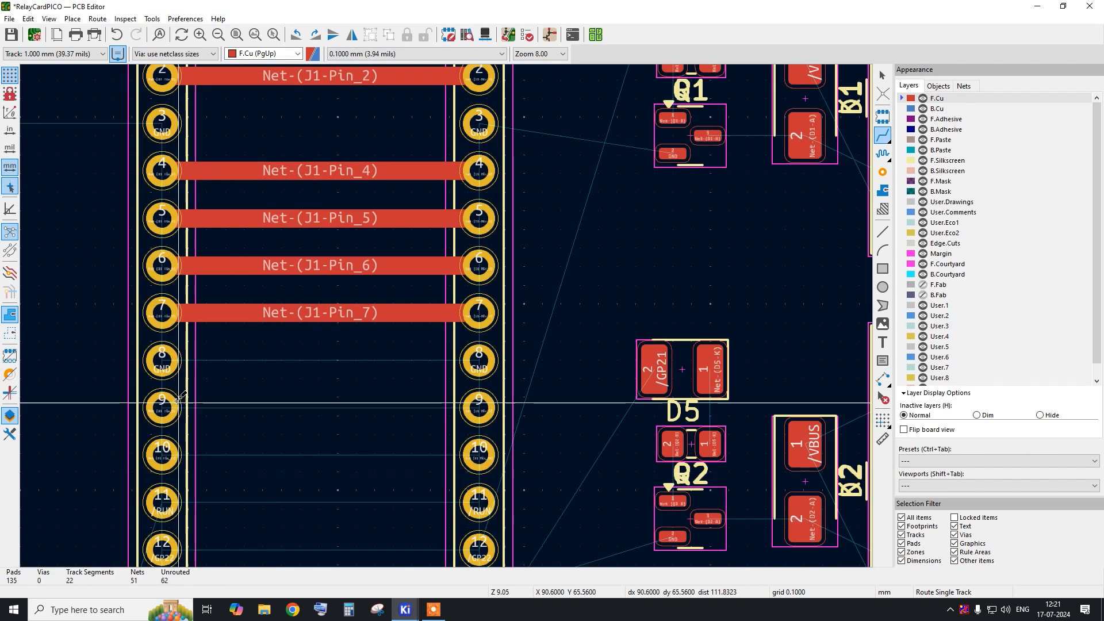
click(183, 406)
click(479, 408)
click(162, 454)
click(479, 454)
click(162, 502)
click(477, 502)
scroll(397, 460, down, 4)
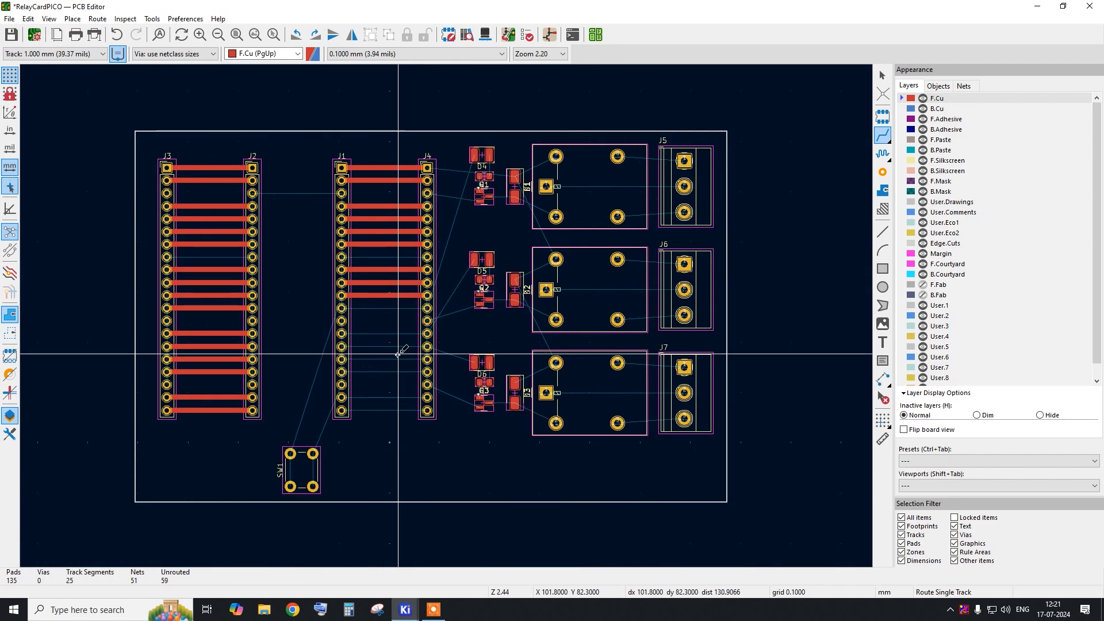
Route 1 mm front-copper tracks between J1 and J4 for pins 12, 14 and 15, skipping GND pin 13.
scroll(365, 323, up, 3)
click(278, 257)
click(466, 257)
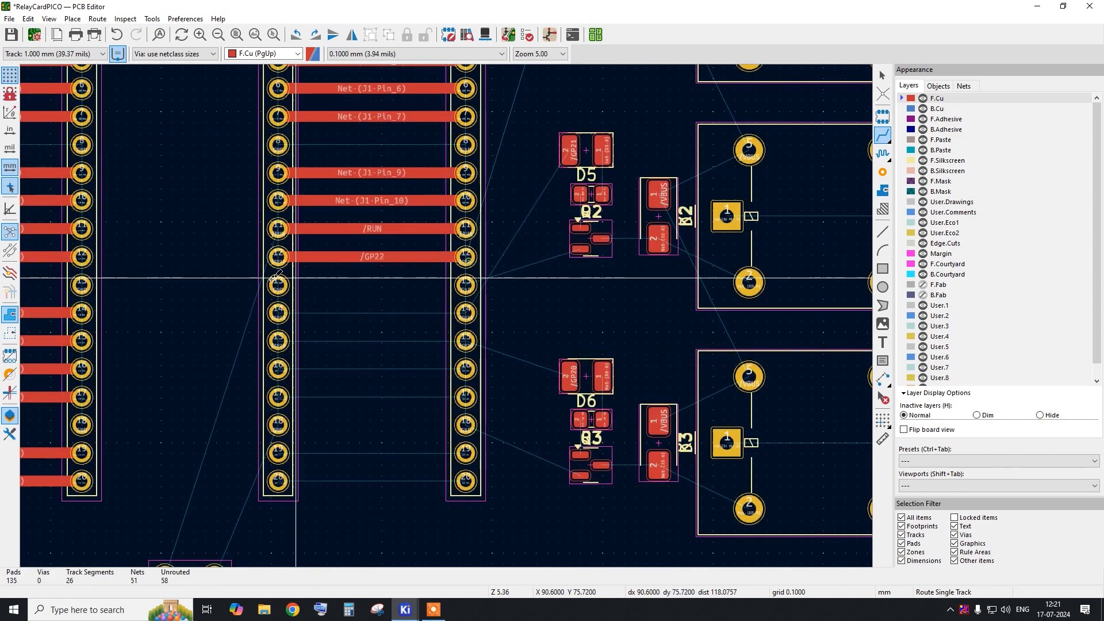
click(278, 312)
click(464, 314)
scroll(441, 343, up, 1)
click(279, 341)
click(474, 340)
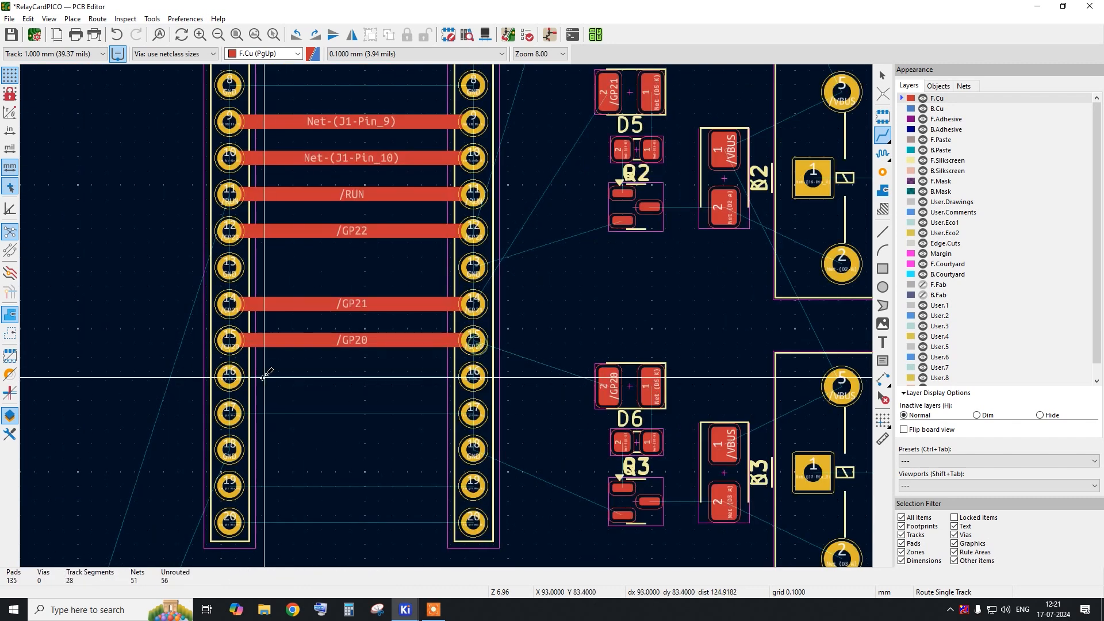
Route 1 mm tracks between J1 and J4 for pins 16, 17, 19 and 20, skipping GND pin 18, and end routing.
click(230, 377)
click(473, 377)
click(230, 413)
click(474, 412)
click(230, 486)
click(473, 486)
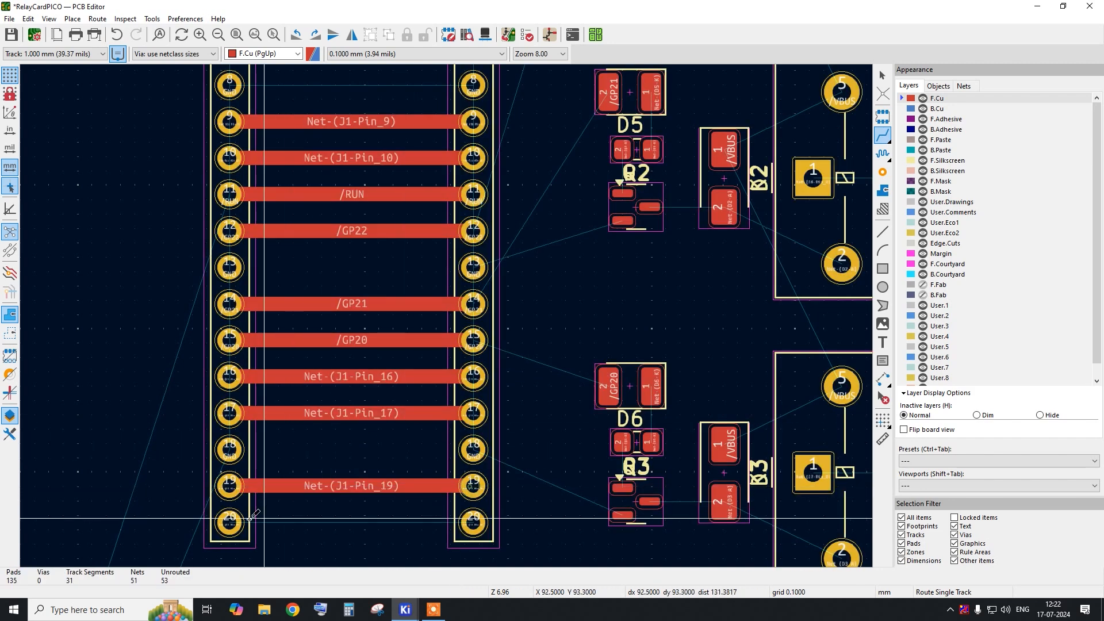
click(229, 522)
click(473, 522)
scroll(417, 412, down, 5)
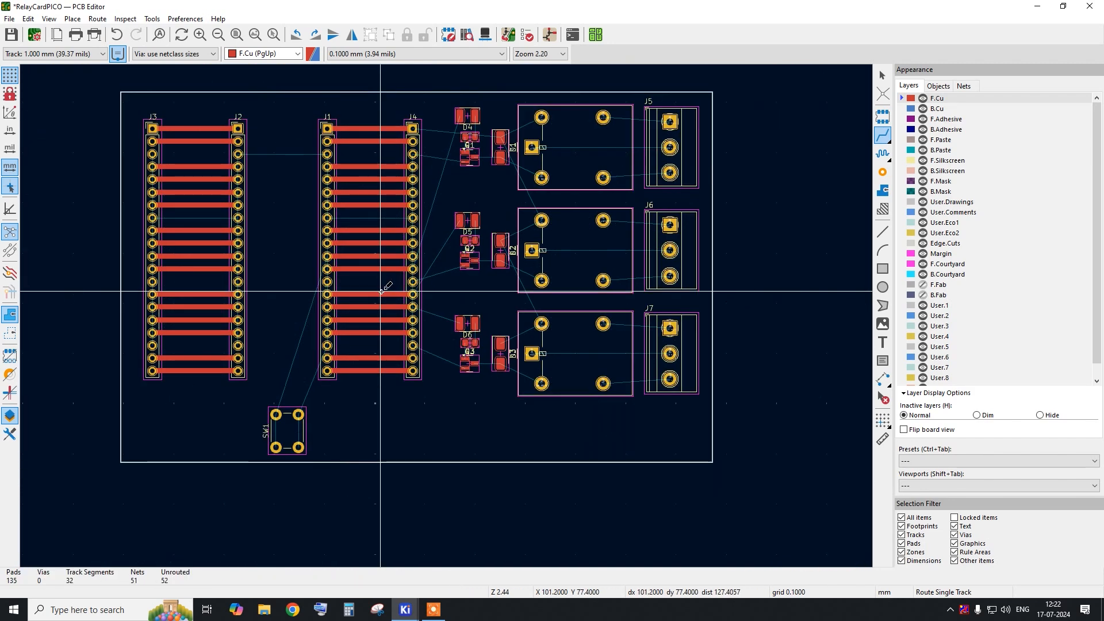
scroll(344, 243, up, 1)
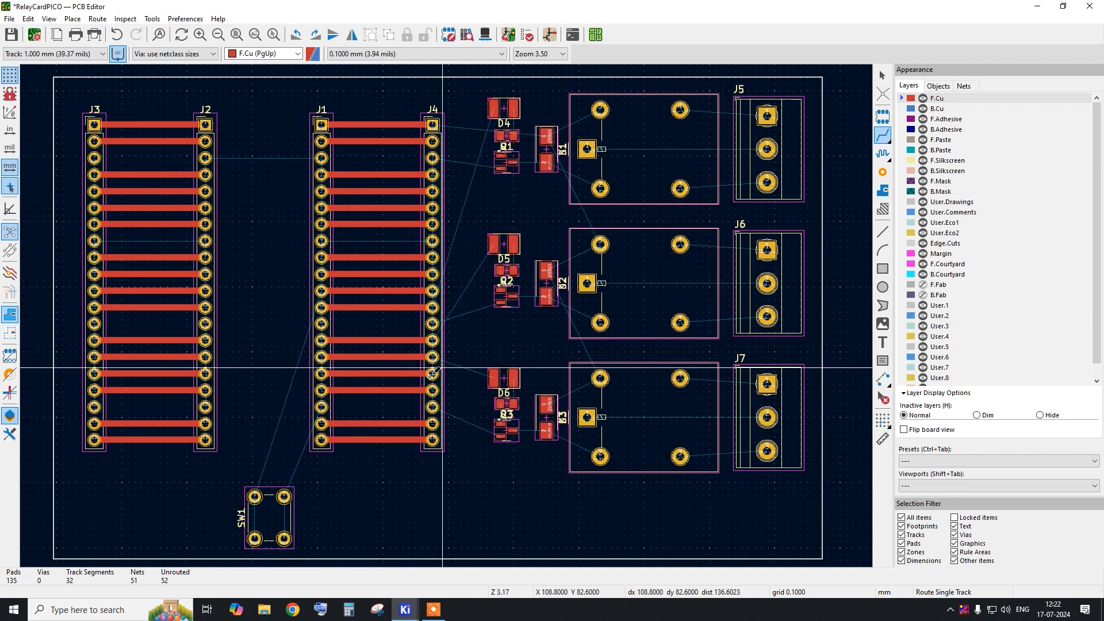
right_click(248, 110)
click(253, 119)
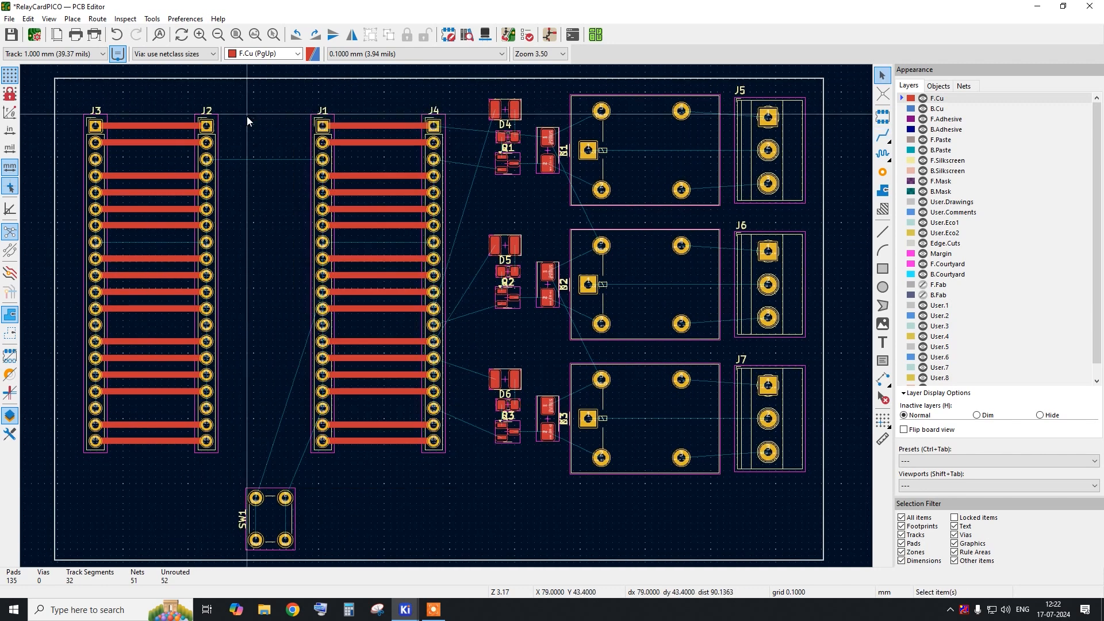
Route a 1 mm front-copper /RUN track from SW1's upper pad 1 to J1 pin 11, running between J2 and J1.
scroll(264, 542, up, 2)
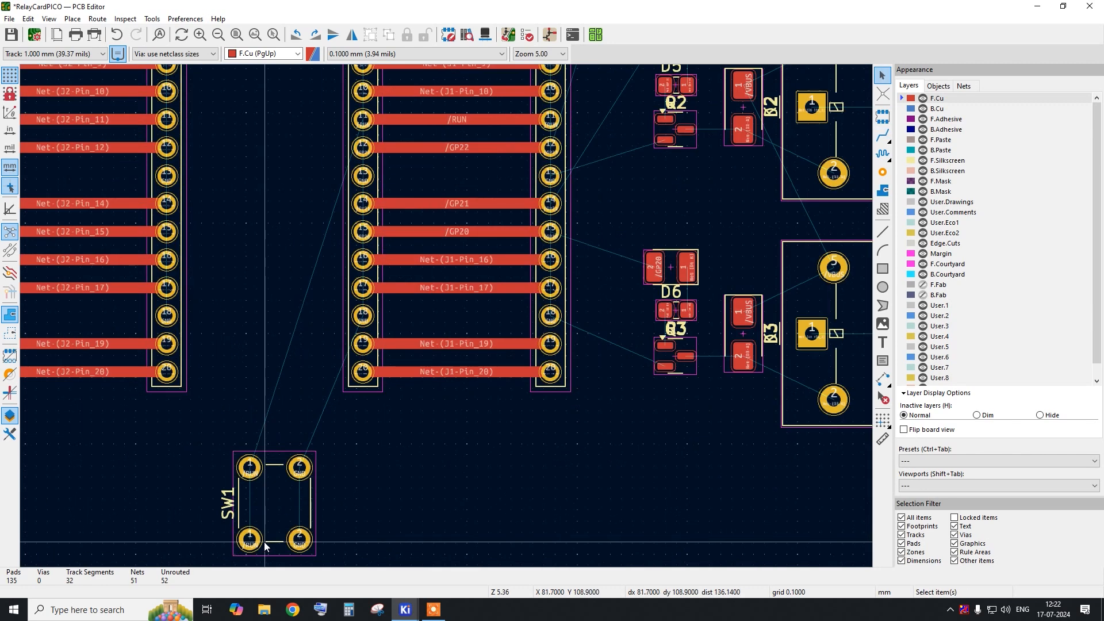
click(297, 515)
key(x)
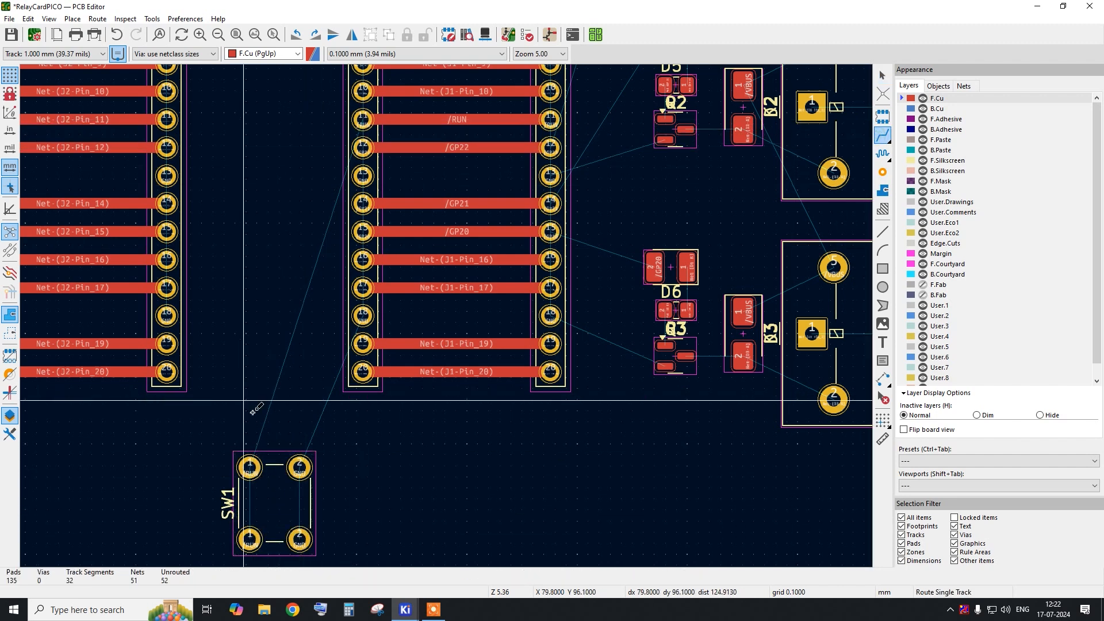
click(251, 467)
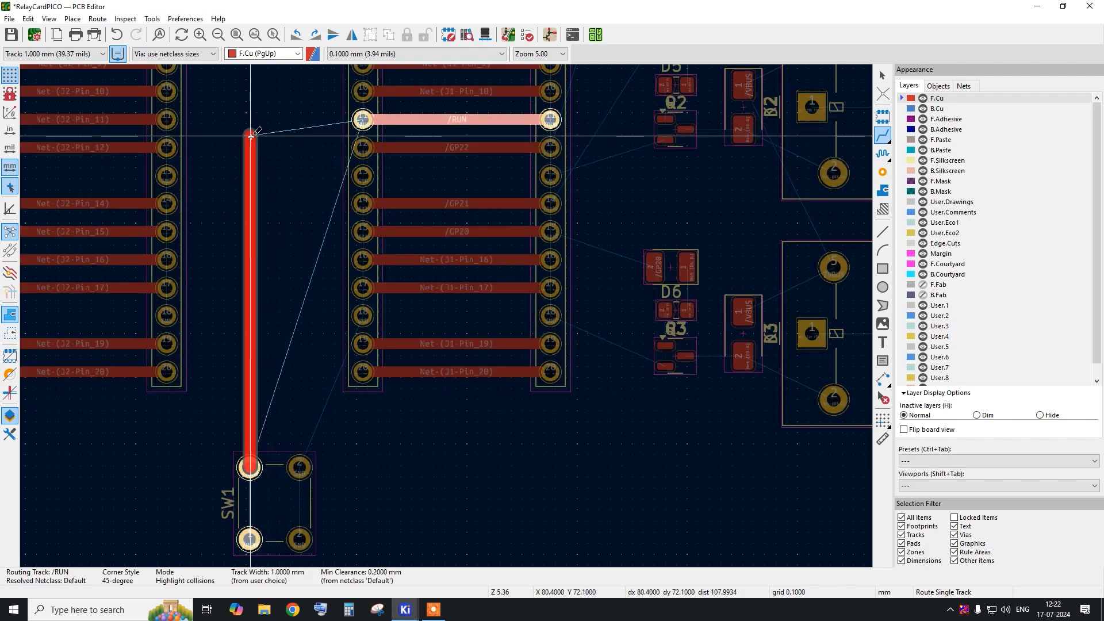
scroll(250, 433, up, 5)
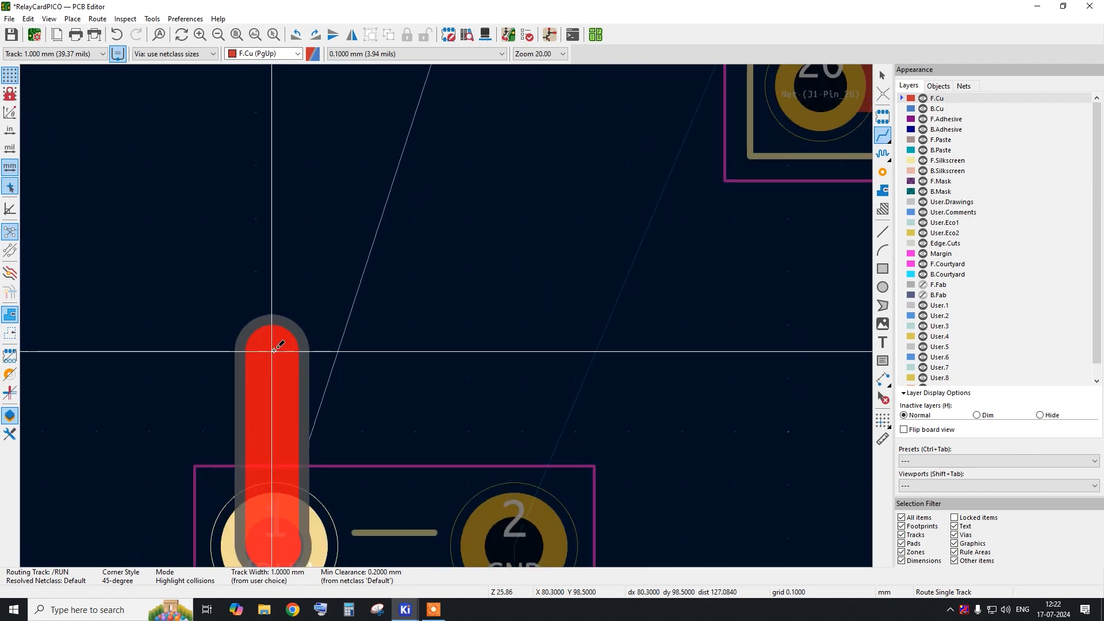
scroll(276, 347, down, 5)
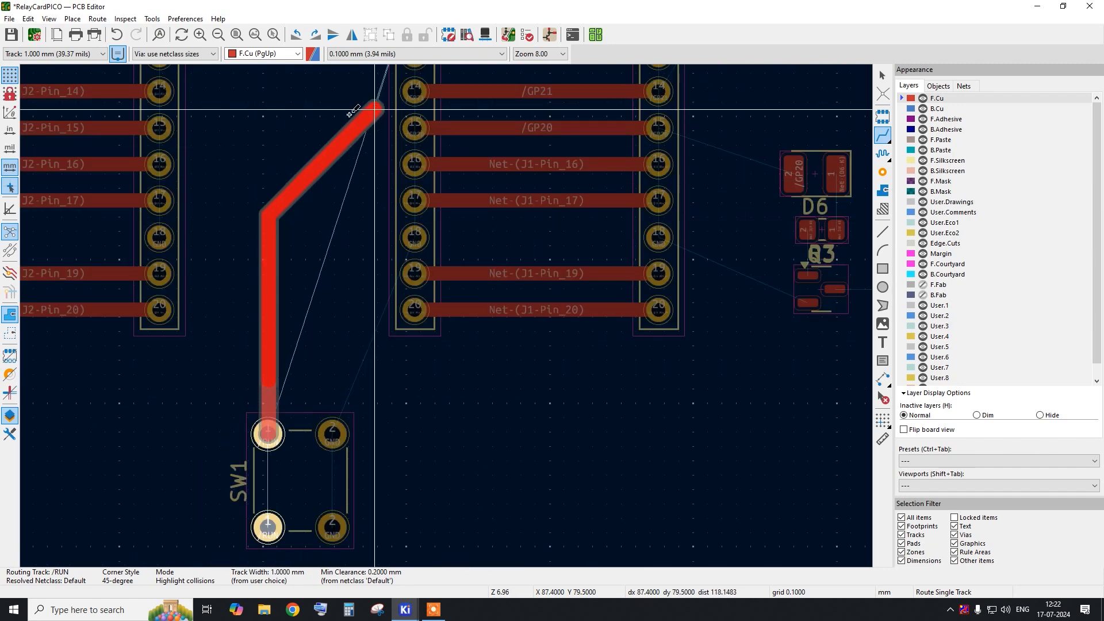
scroll(290, 92, up, 2)
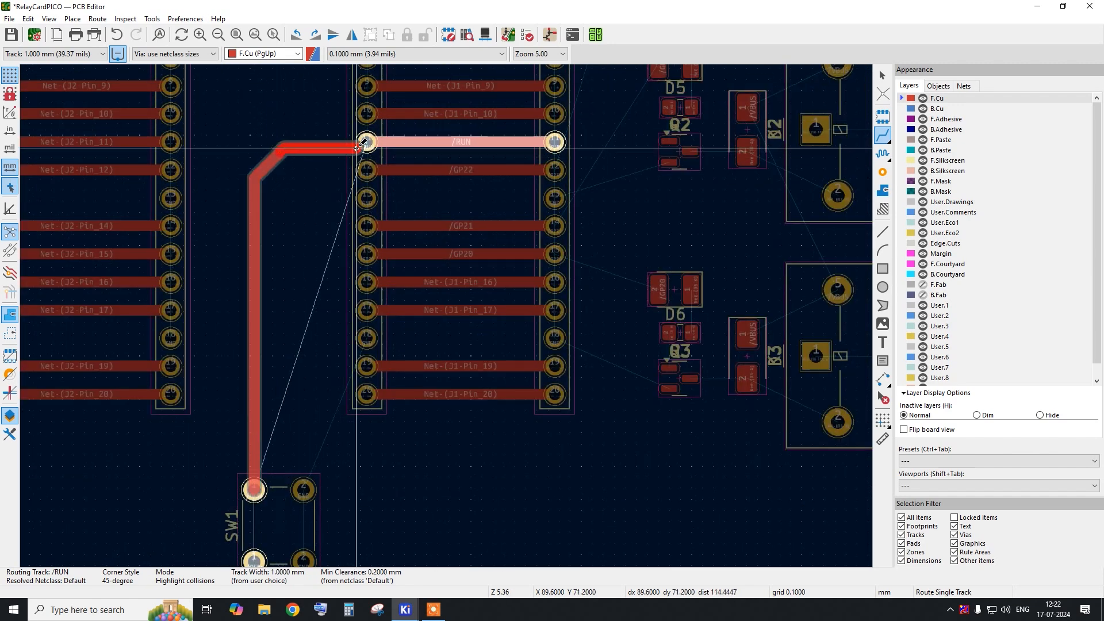
click(367, 142)
click(293, 489)
right_click(287, 344)
click(311, 21)
Connect SW1's two /RUN pads with a straight vertical 1 mm front-copper track.
scroll(287, 344, down, 2)
scroll(247, 466, up, 4)
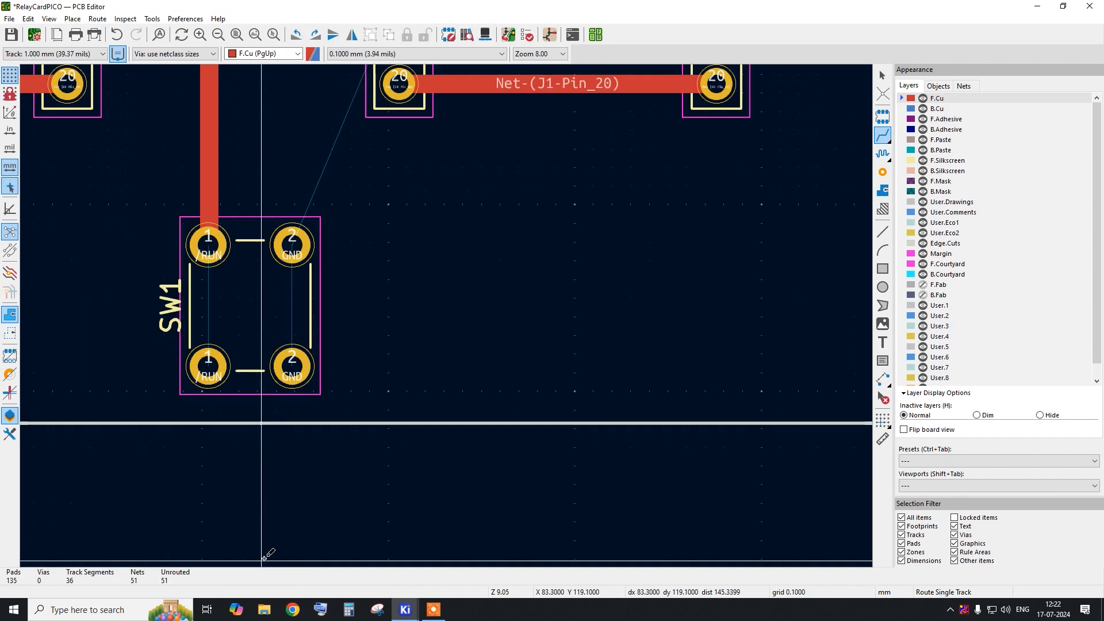
click(253, 490)
click(217, 360)
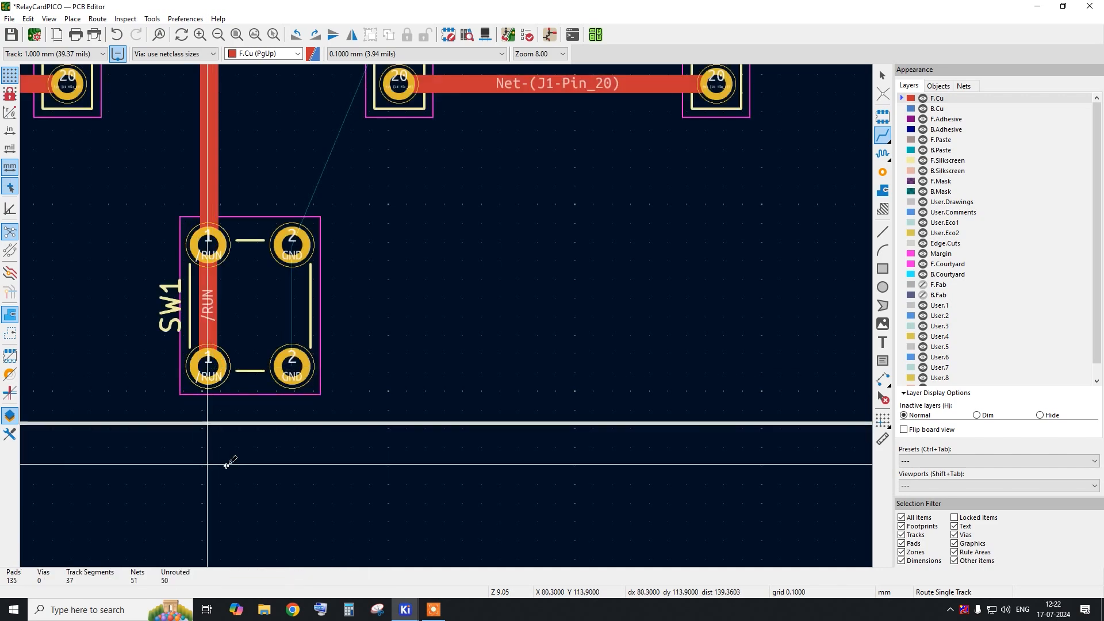
Route a 1 mm front-copper /GP22 track from D4 pad 2 down to J4 pin 12.
scroll(226, 465, down, 3)
scroll(379, 404, up, 3)
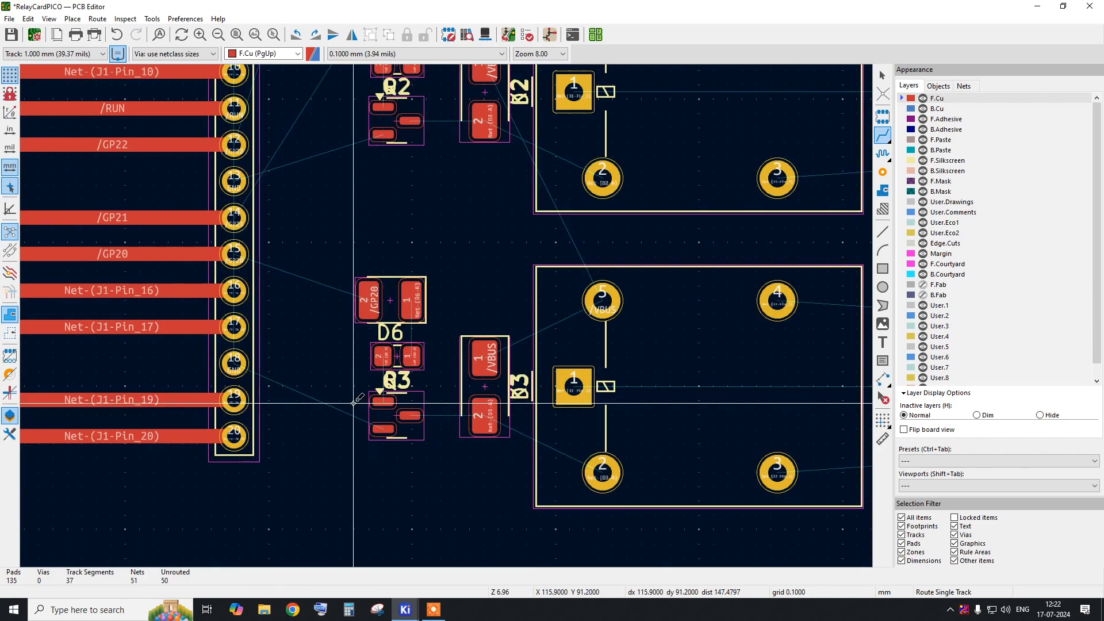
scroll(353, 403, down, 3)
scroll(330, 92, up, 3)
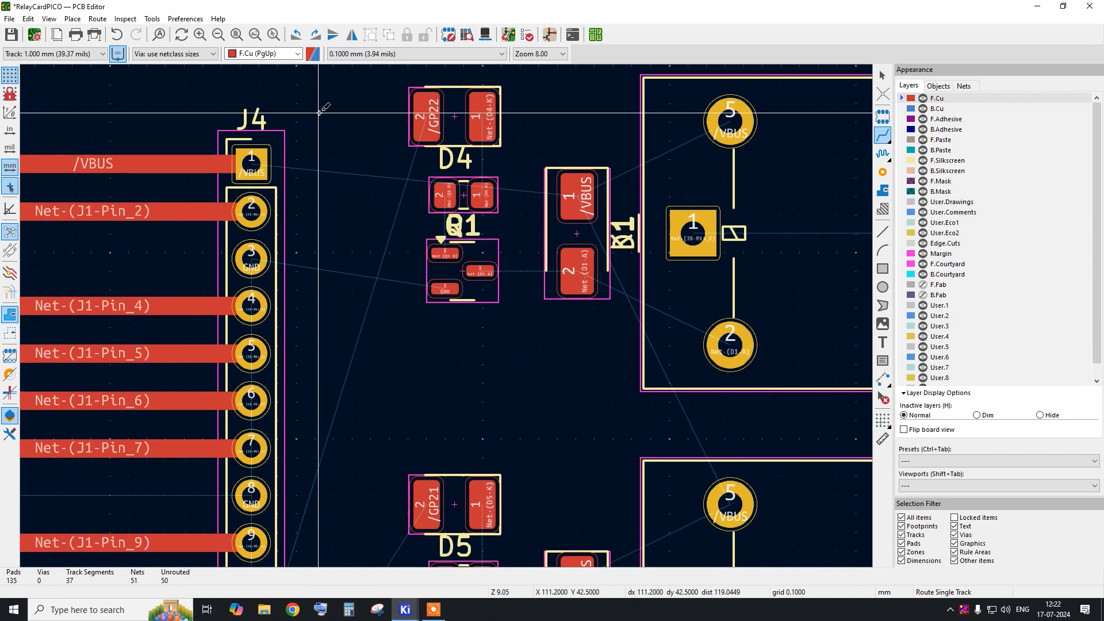
scroll(310, 230, down, 4)
scroll(402, 322, up, 2)
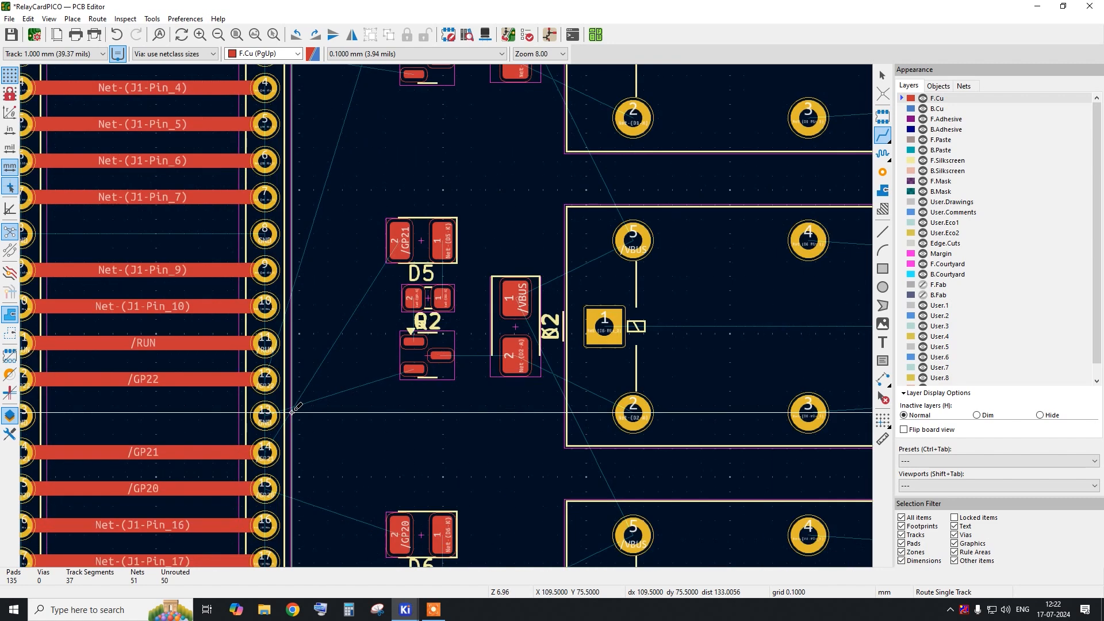
scroll(285, 412, down, 2)
click(352, 138)
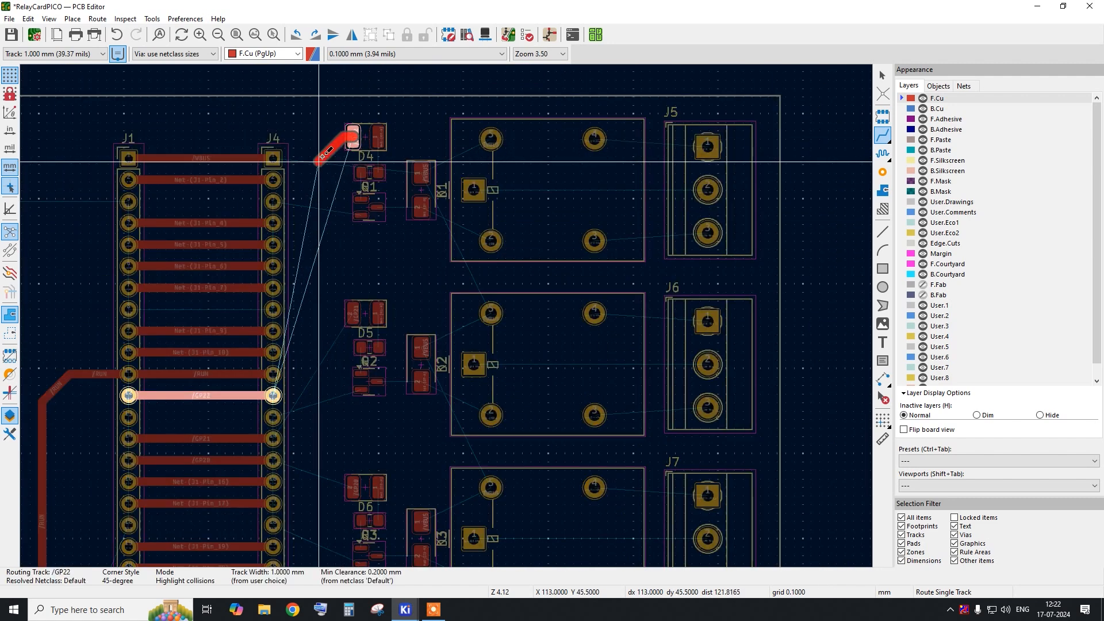
scroll(295, 392, up, 2)
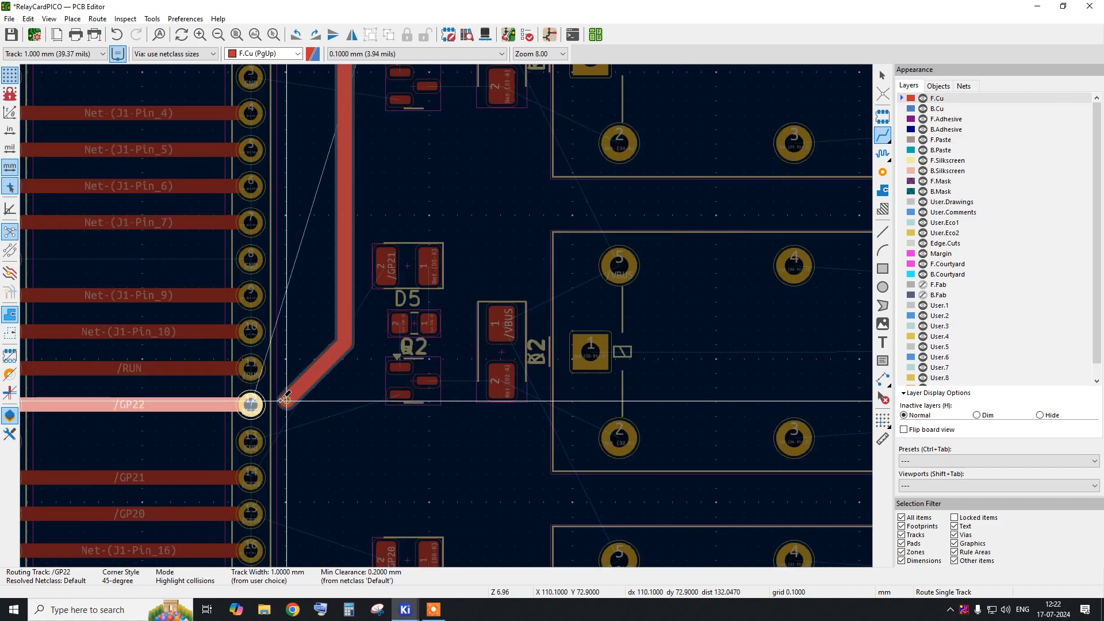
click(252, 402)
scroll(249, 407, up, 5)
click(251, 404)
click(389, 390)
scroll(389, 390, down, 10)
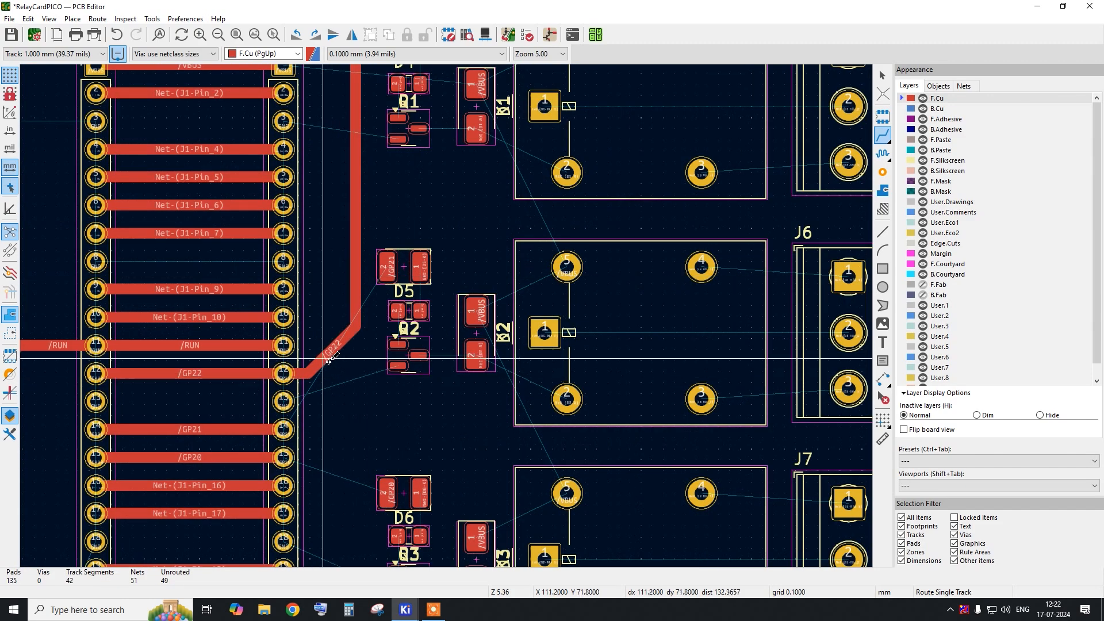
Try to reroute the diagonal corner of the /GP22 track near J4 pin 12, and leave the routing tool.
scroll(334, 378, up, 4)
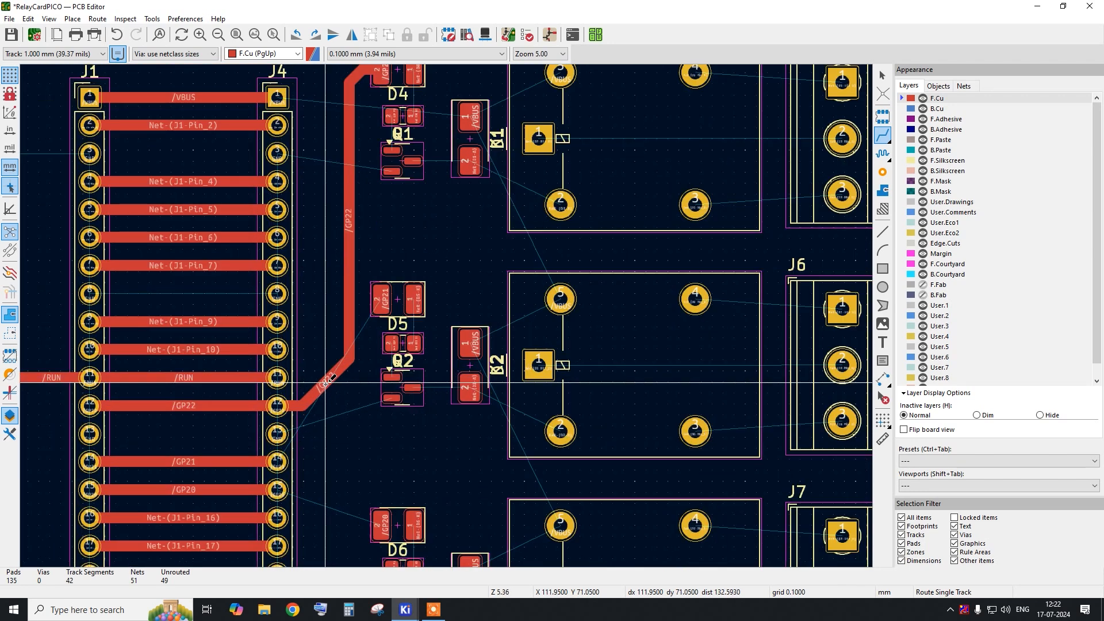
scroll(326, 383, up, 3)
click(326, 383)
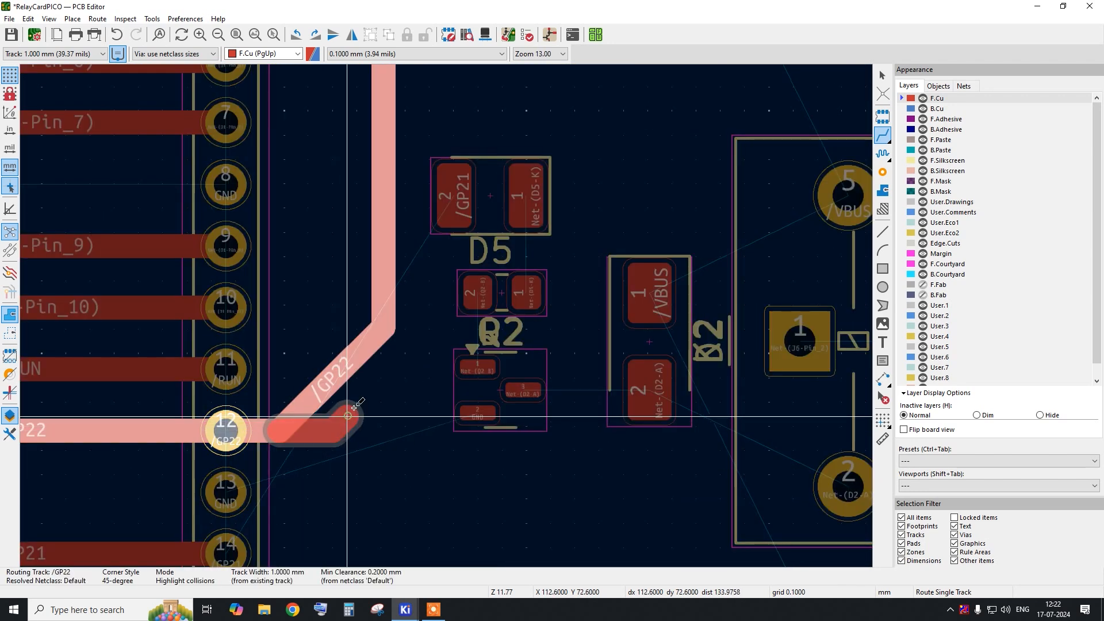
click(299, 426)
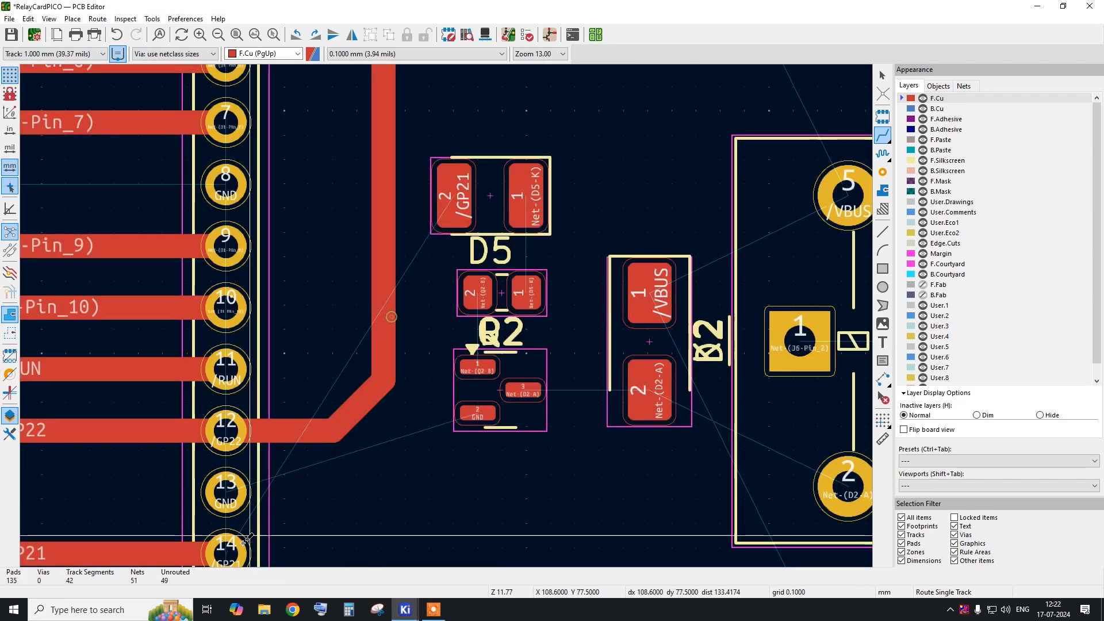
click(299, 426)
click(379, 314)
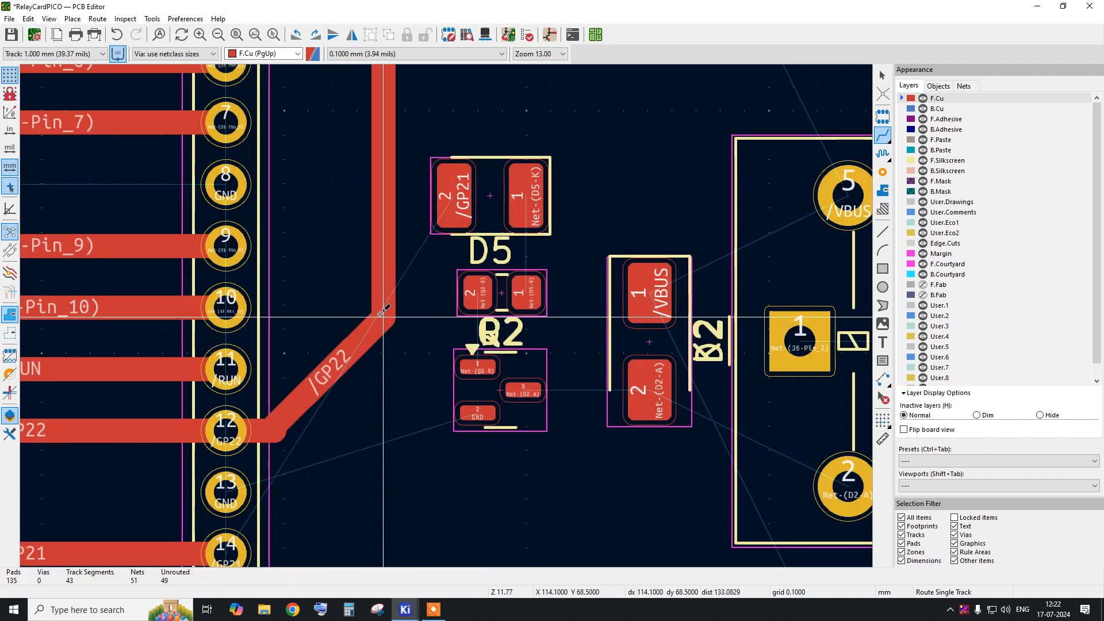
scroll(270, 443, up, 4)
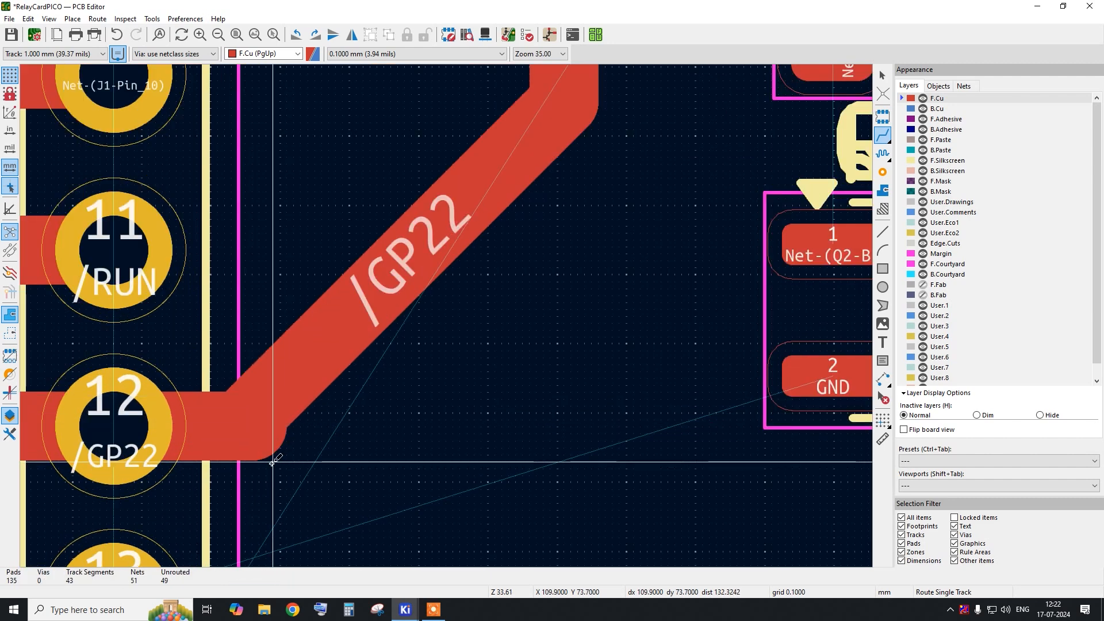
scroll(273, 461, down, 4)
right_click(306, 279)
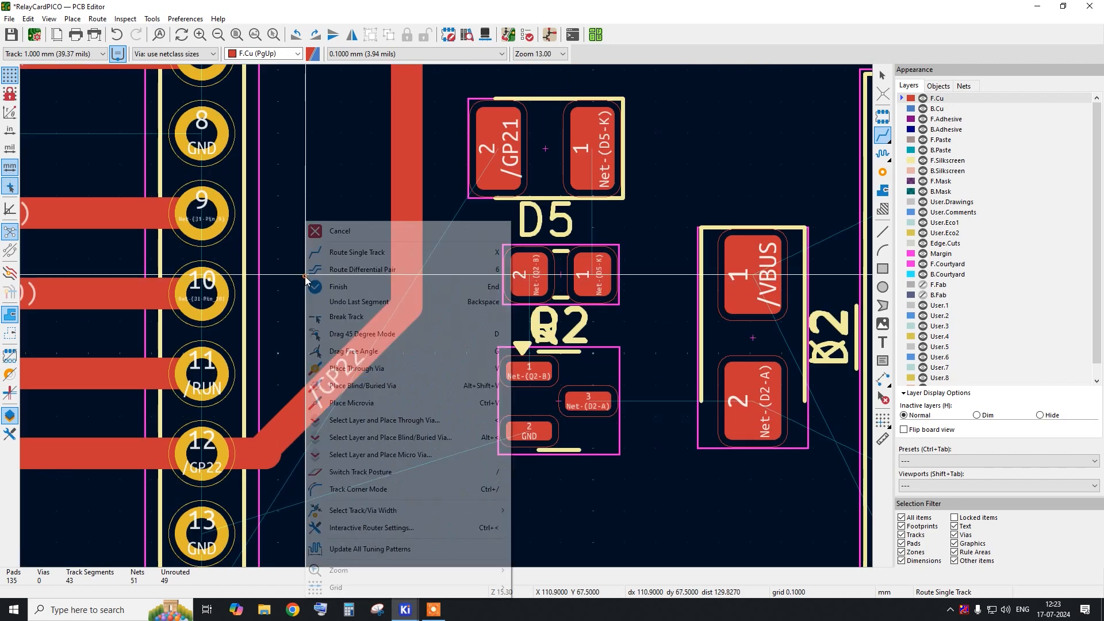
click(330, 234)
Move the /GP22 track's diagonal segment away from J4 pin 12, lengthening the horizontal run from the pin.
click(321, 391)
click(313, 330)
click(331, 378)
scroll(361, 433, down, 3)
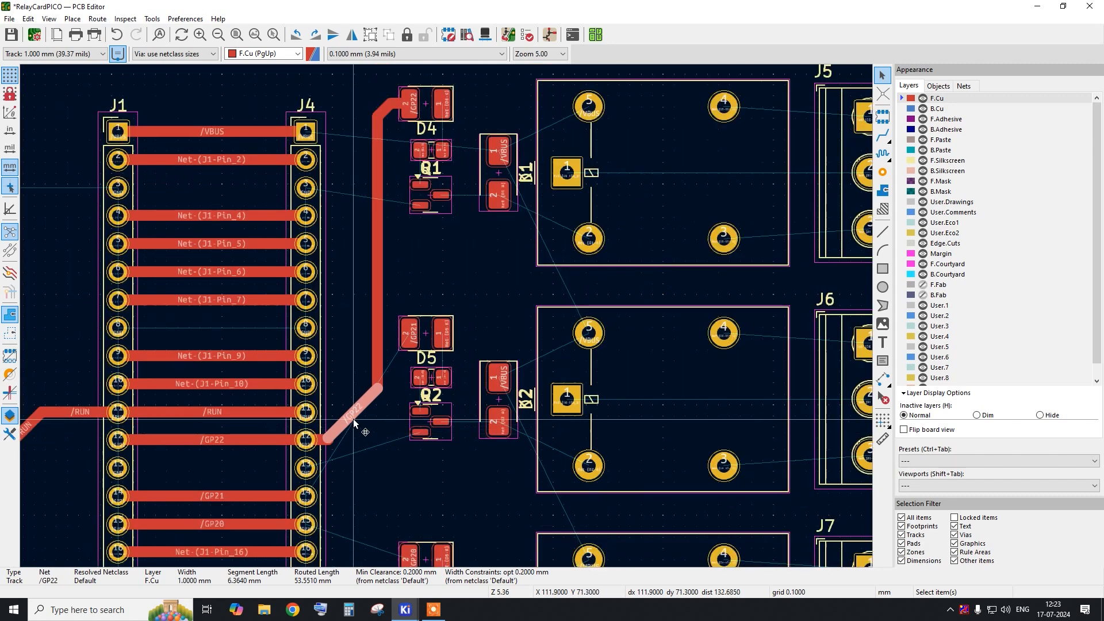
scroll(361, 434, up, 2)
drag(348, 407, 365, 447)
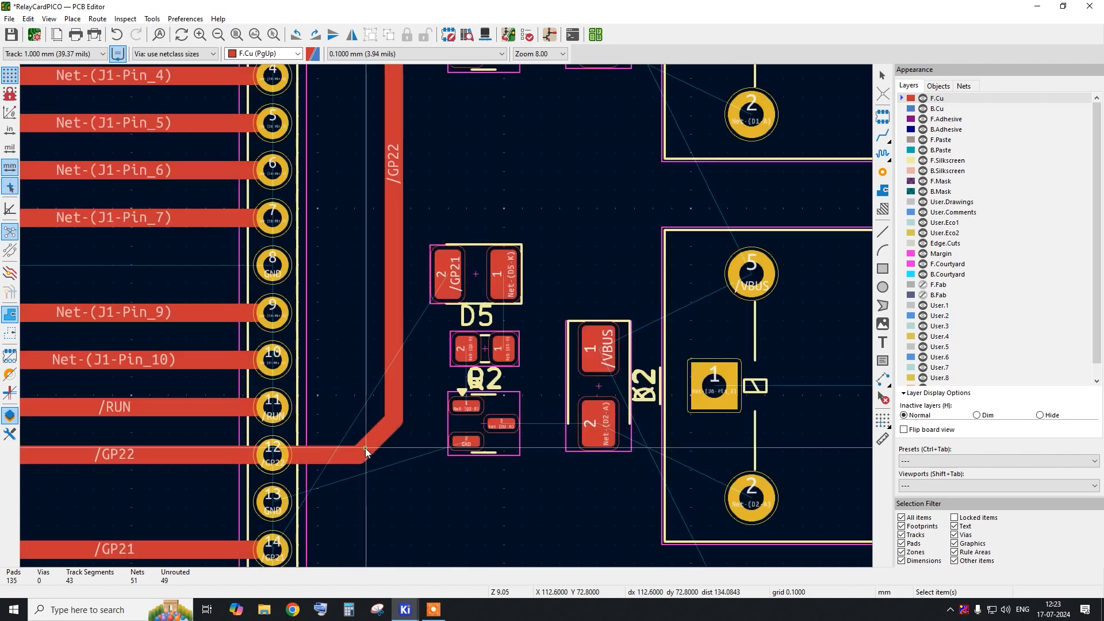
Route a 1 mm front-copper /GP21 track from D5 pad 2 to J4 pin 14 and end routing.
scroll(352, 404, down, 3)
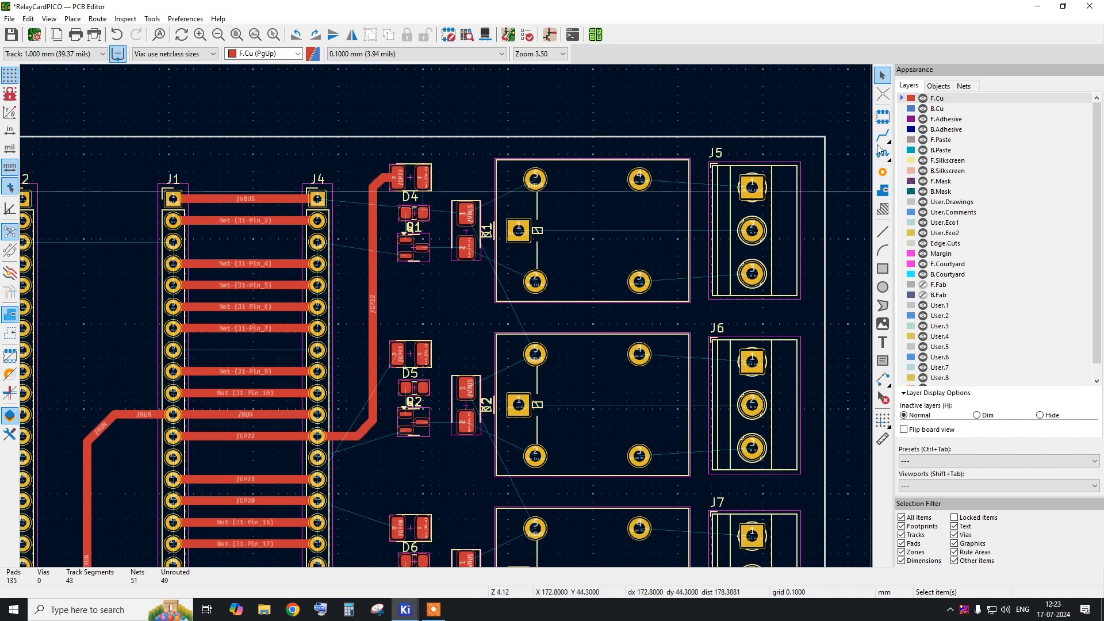
key(x)
scroll(317, 437, up, 2)
click(452, 296)
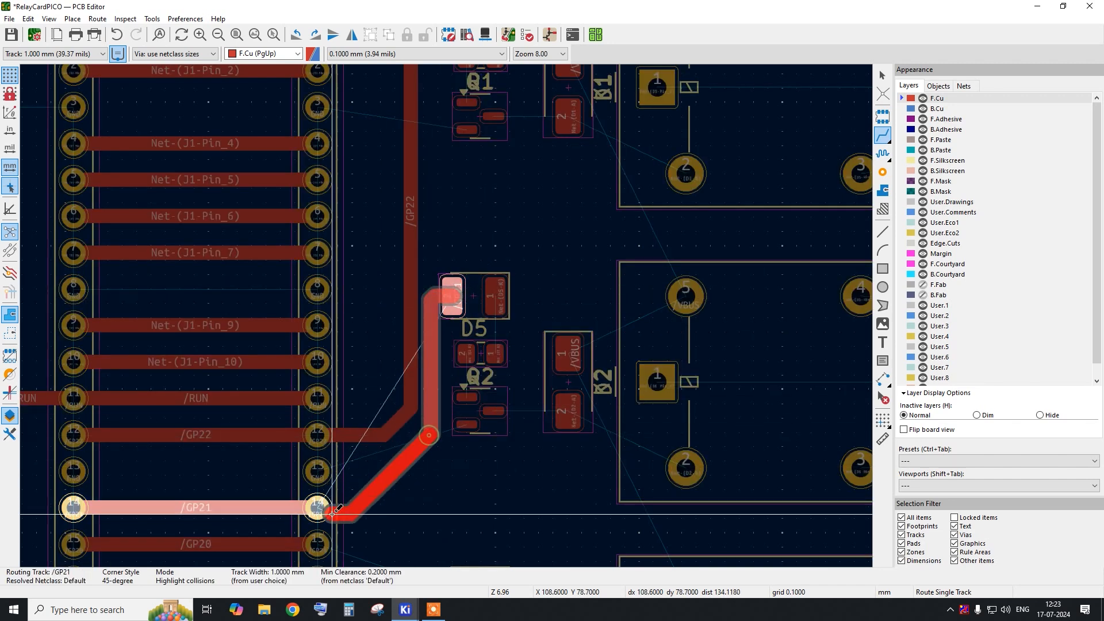
click(349, 493)
right_click(410, 315)
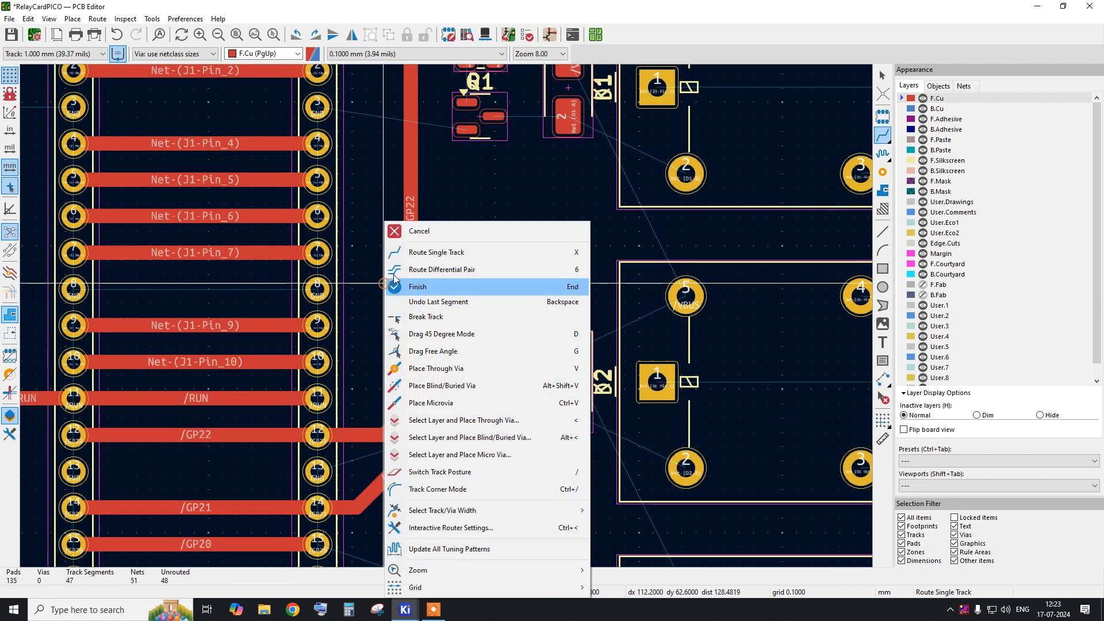
click(384, 284)
Move the /GP22 track's diagonal segment toward J4 pin 12 and shift its long vertical segment closer to J4.
scroll(400, 414, up, 1)
click(401, 420)
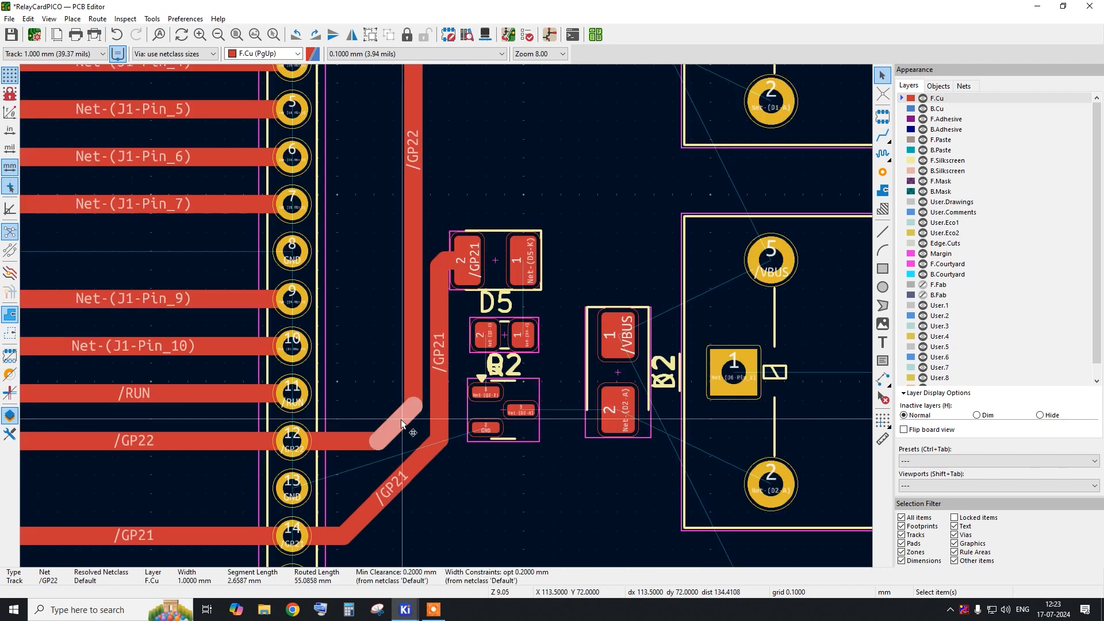
drag(401, 419, 387, 401)
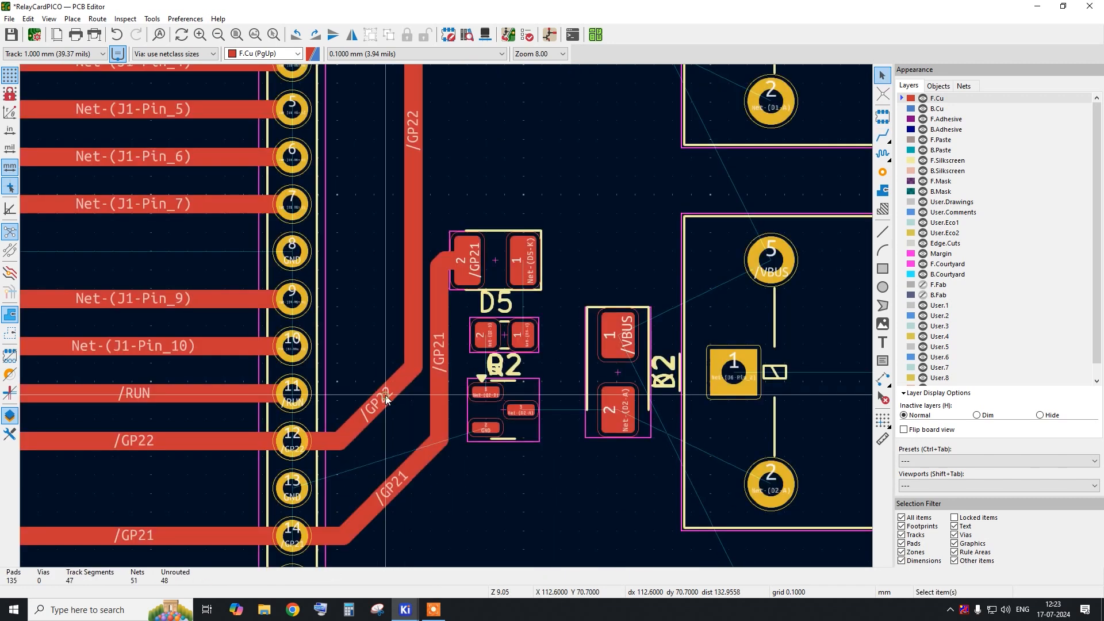
drag(409, 311, 376, 312)
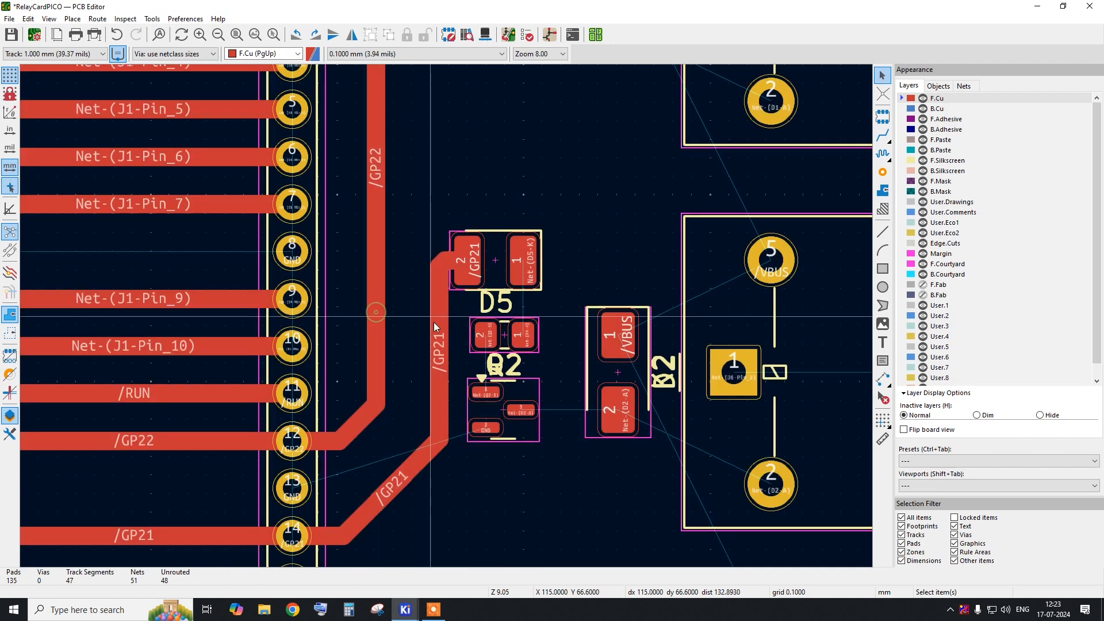
Shift the /GP21 track's vertical segment away from D5 toward the /GP22 track, and fine-tune its spacing.
click(437, 332)
drag(437, 333, 415, 336)
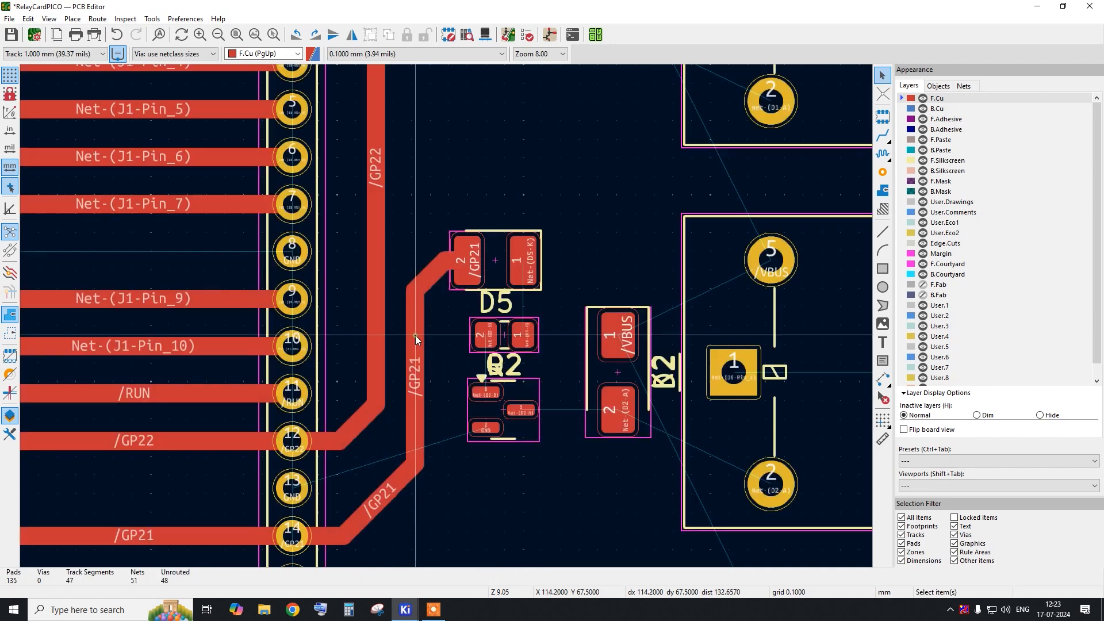
scroll(418, 333, down, 3)
scroll(413, 375, up, 2)
click(413, 344)
drag(413, 343, 420, 354)
scroll(444, 265, down, 4)
scroll(441, 172, up, 3)
click(441, 192)
key(Escape)
Route a 1 mm front-copper /GP20 track from J4 pin 15 to D6 pad 2.
scroll(448, 93, up, 3)
scroll(451, 100, down, 2)
scroll(450, 98, down, 2)
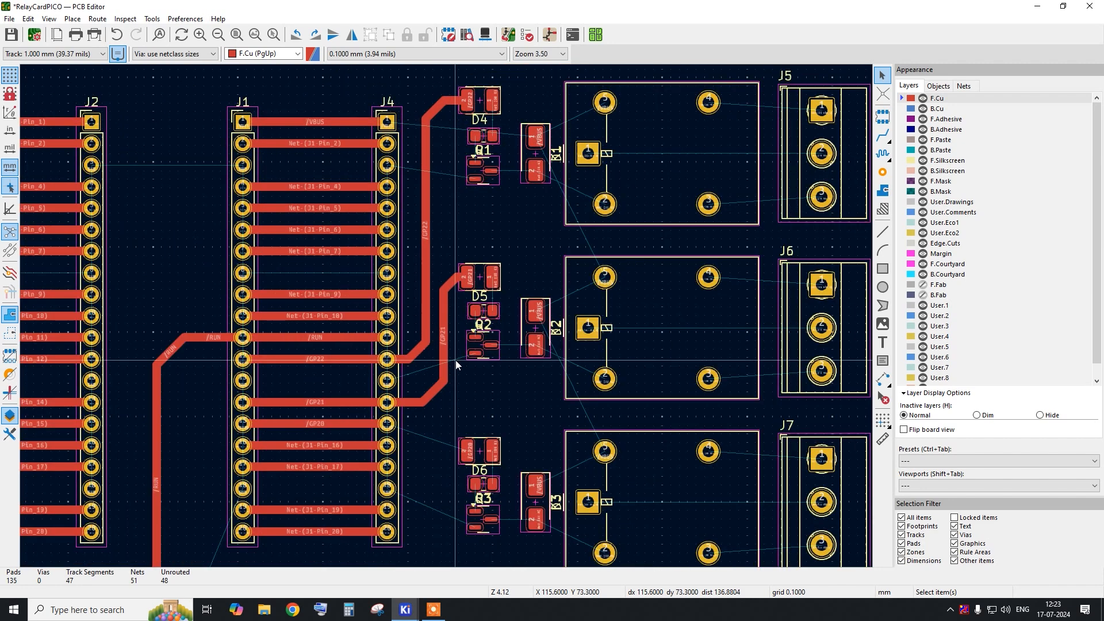
scroll(440, 215, down, 2)
scroll(468, 285, up, 5)
click(883, 135)
click(302, 210)
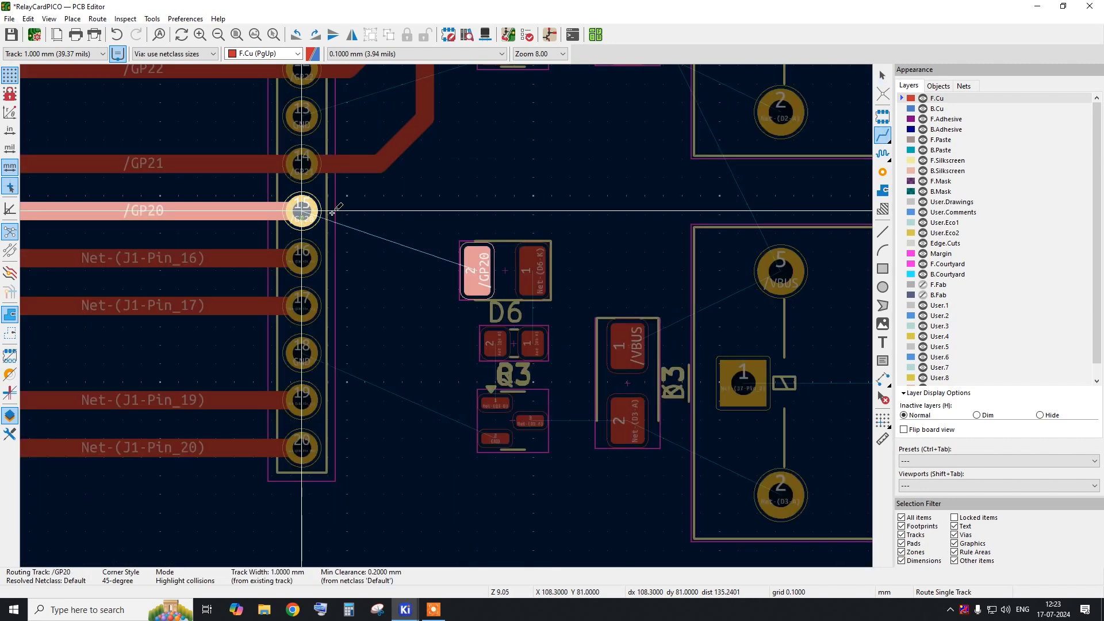
click(478, 270)
scroll(454, 345, down, 4)
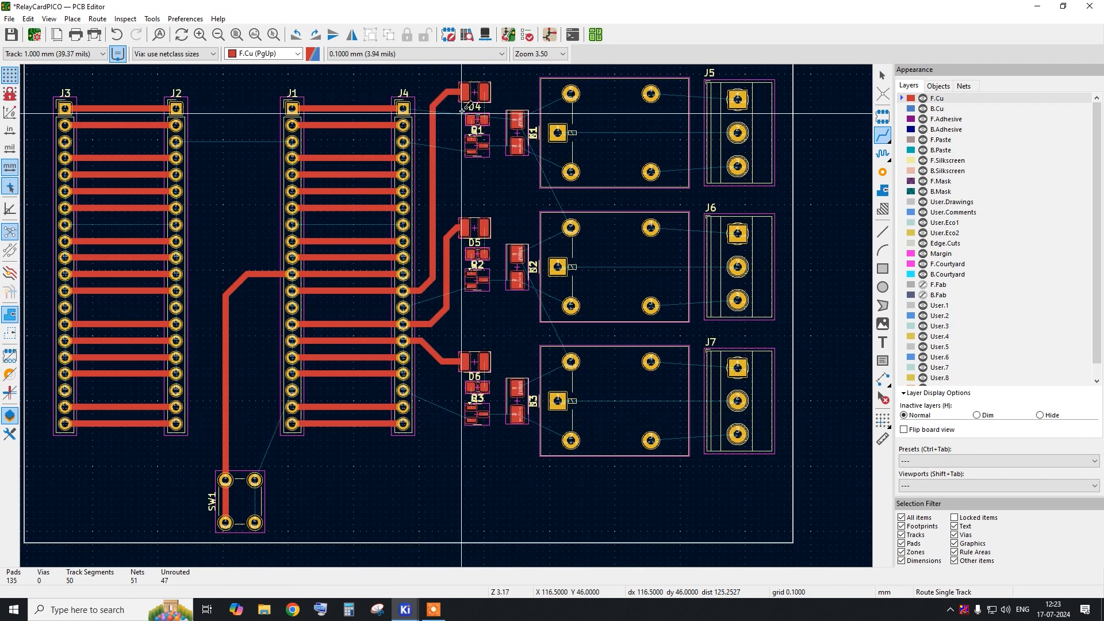
Route a 1 mm front-copper track from D6 pad 1 down to pad 1 of the resistor below it.
scroll(462, 110, up, 1)
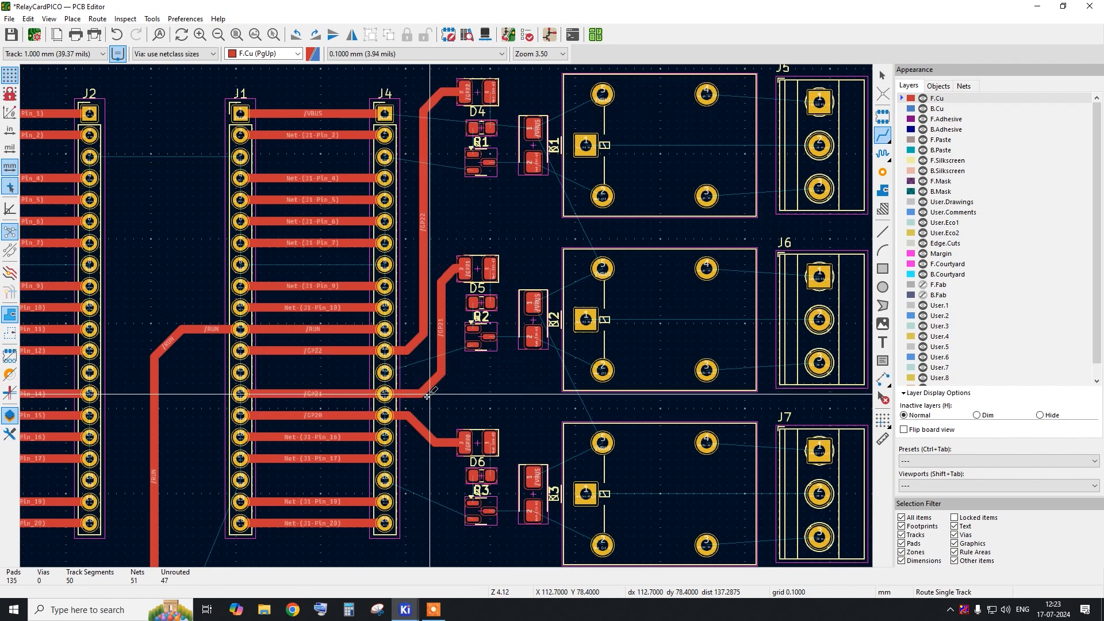
scroll(404, 424, up, 1)
scroll(505, 411, up, 2)
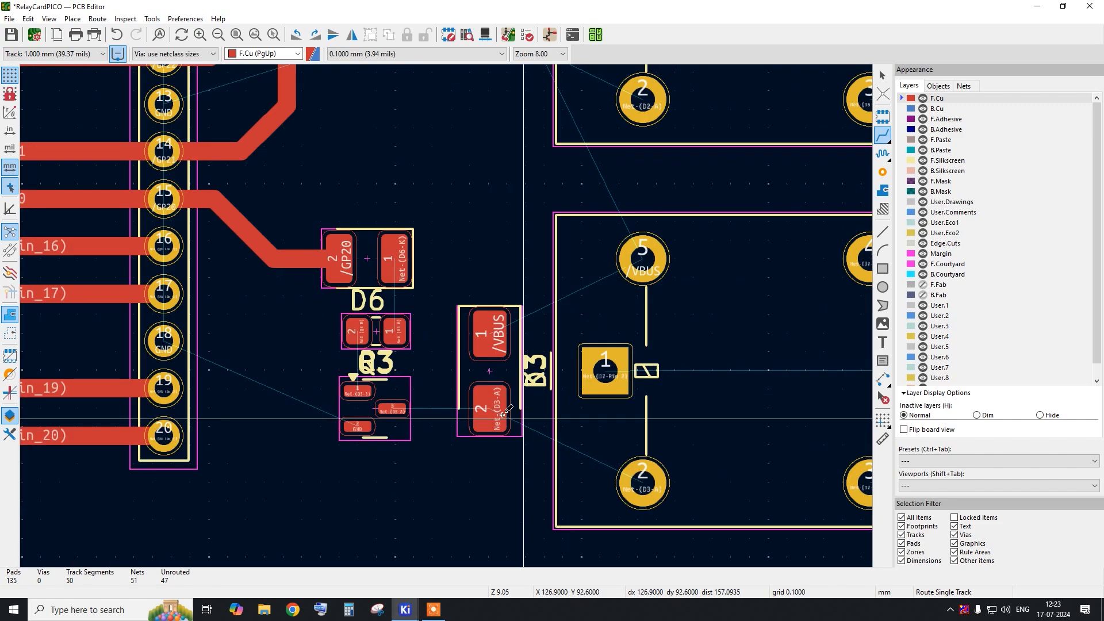
click(398, 268)
click(396, 332)
scroll(419, 402, down, 4)
scroll(420, 189, up, 1)
Route 1 mm front-copper tracks from pad 1 of D5 and of D4 to pad 1 of the resistor below each.
scroll(410, 226, up, 2)
click(401, 246)
click(402, 279)
scroll(402, 280, down, 2)
scroll(409, 157, up, 1)
scroll(409, 156, up, 1)
click(397, 211)
click(397, 256)
scroll(395, 282, down, 2)
Try a 1 mm track from pad 2 of the resistor below D4 to Q1 pad 1, and delete it.
scroll(376, 172, up, 2)
scroll(376, 173, up, 2)
click(347, 168)
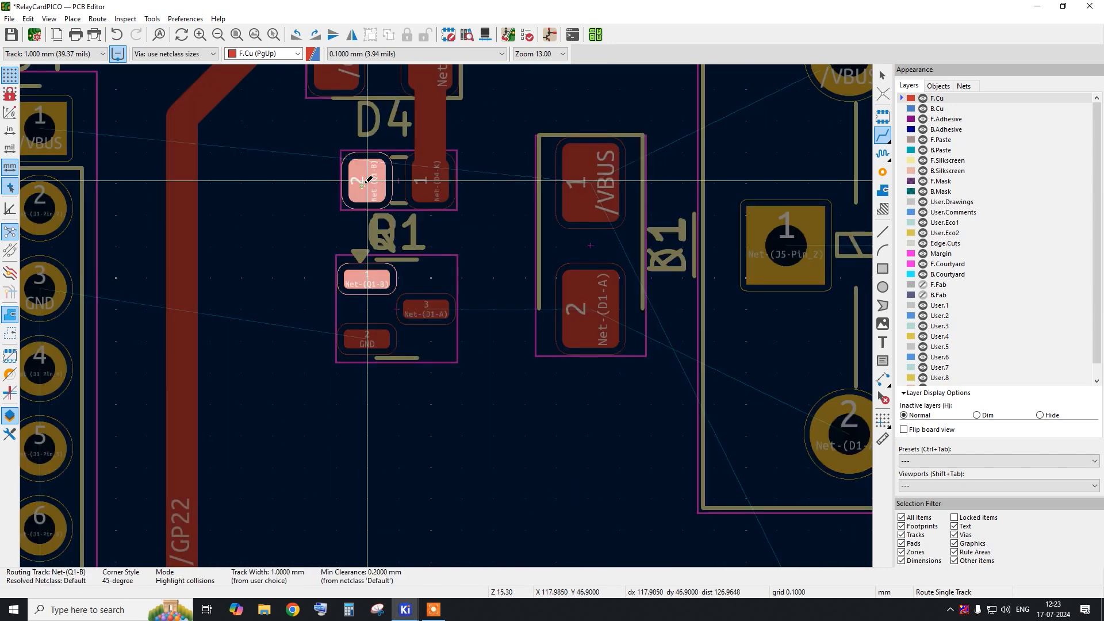
click(368, 270)
scroll(365, 279, up, 2)
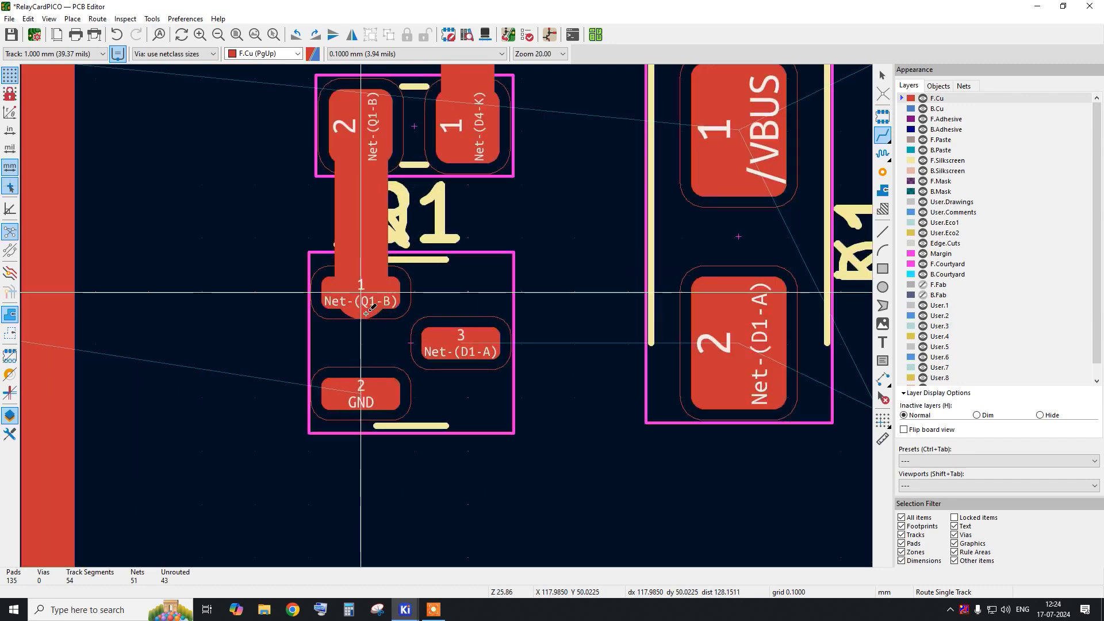
scroll(361, 309, down, 3)
right_click(361, 309)
click(305, 226)
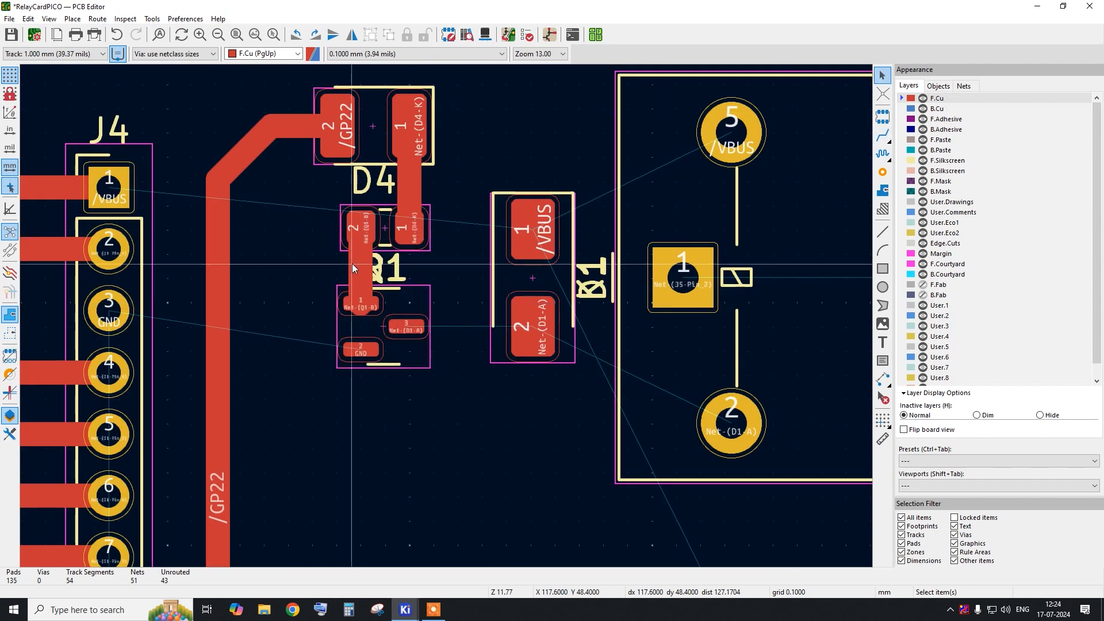
click(356, 263)
key(Delete)
Add a 0.5 mm width to the board's pre-defined track sizes and make it the active track width.
scroll(344, 221, up, 2)
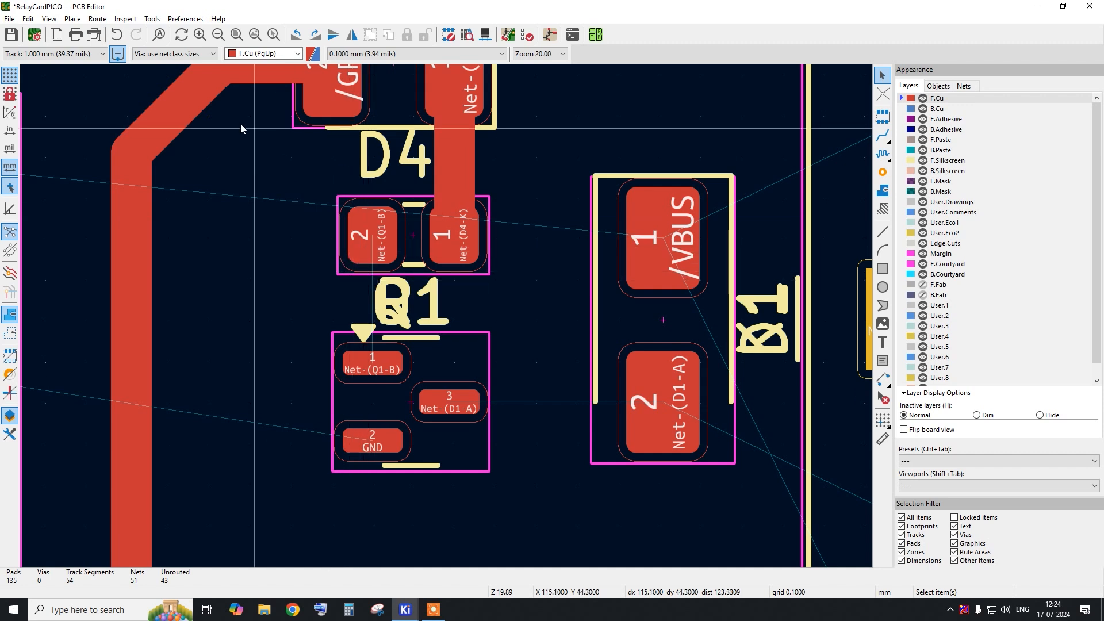
click(67, 54)
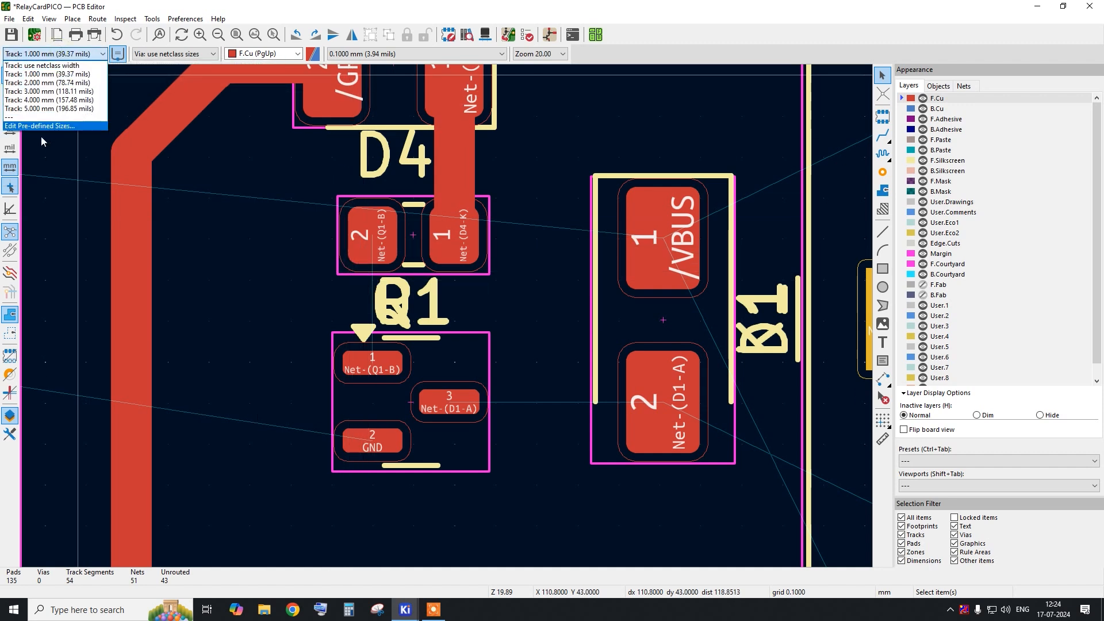
click(46, 126)
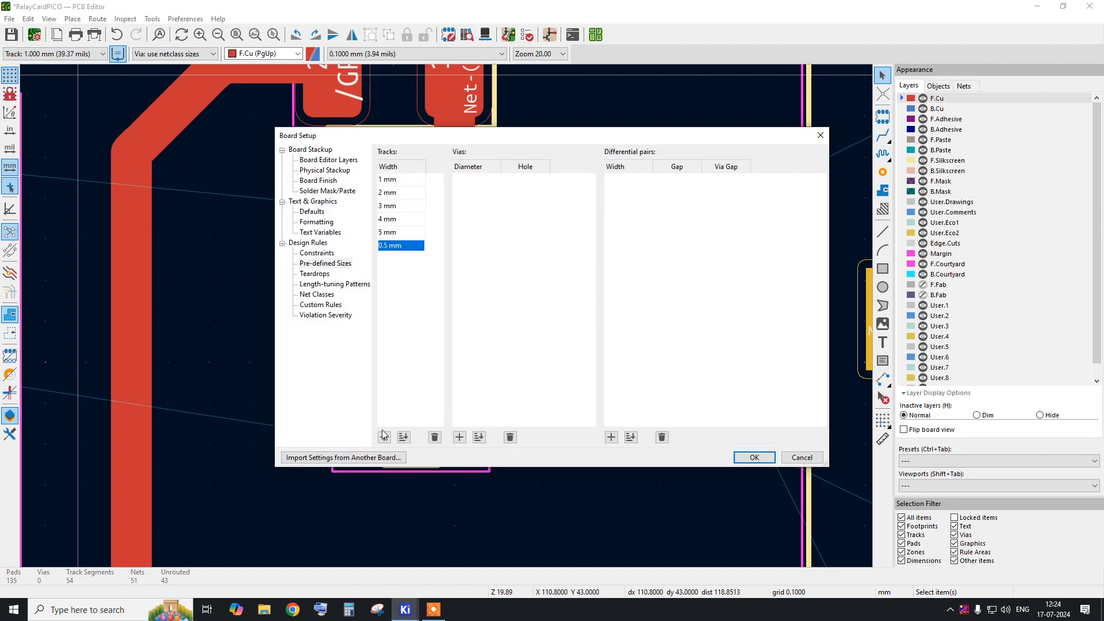
click(741, 458)
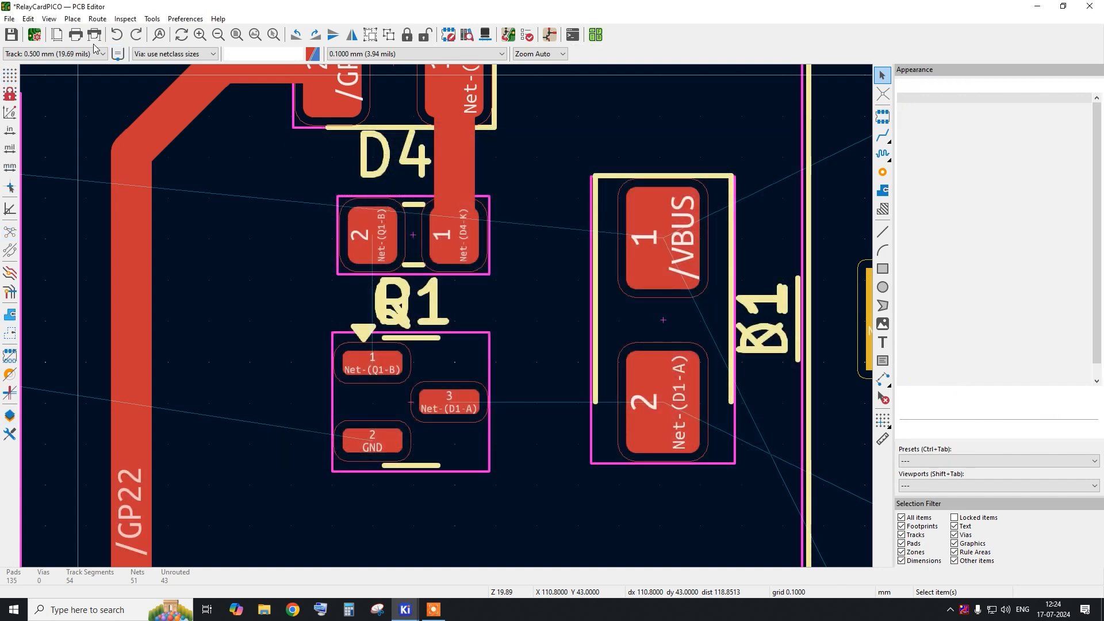
click(54, 53)
click(34, 74)
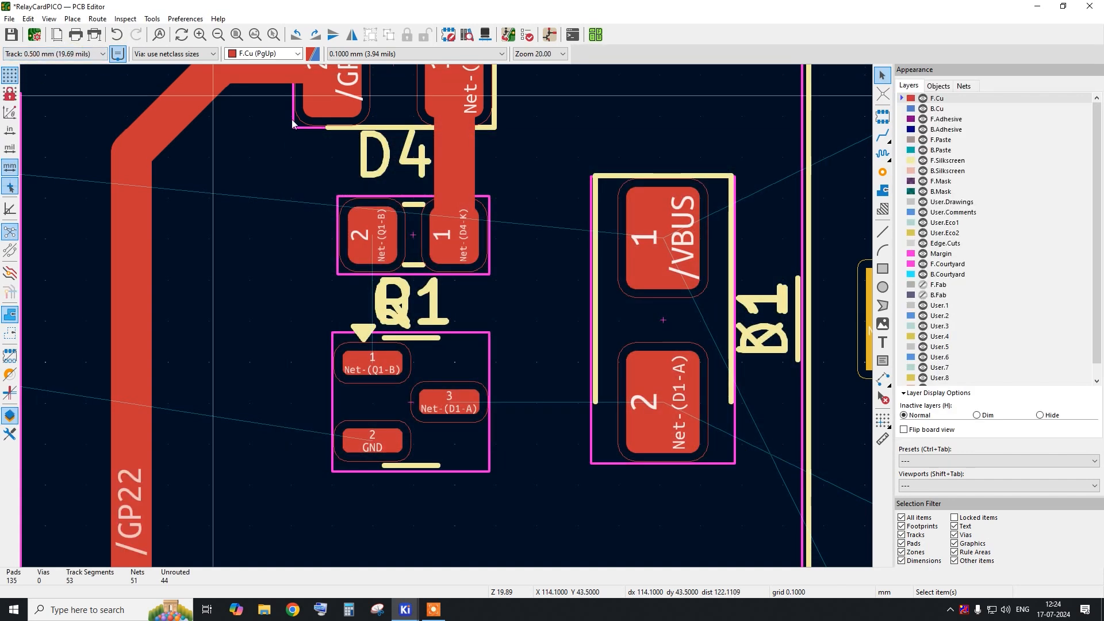
Route a 0.5 mm front-copper track from pad 2 of the resistor below D4 to Q1 pad 1.
key(x)
click(368, 232)
click(372, 364)
scroll(342, 141, down, 2)
scroll(343, 141, down, 2)
Route 0.5 mm tracks from pad 2 of the resistors below D5 and D6 to pad 1 of Q2 and Q3.
scroll(332, 297, up, 4)
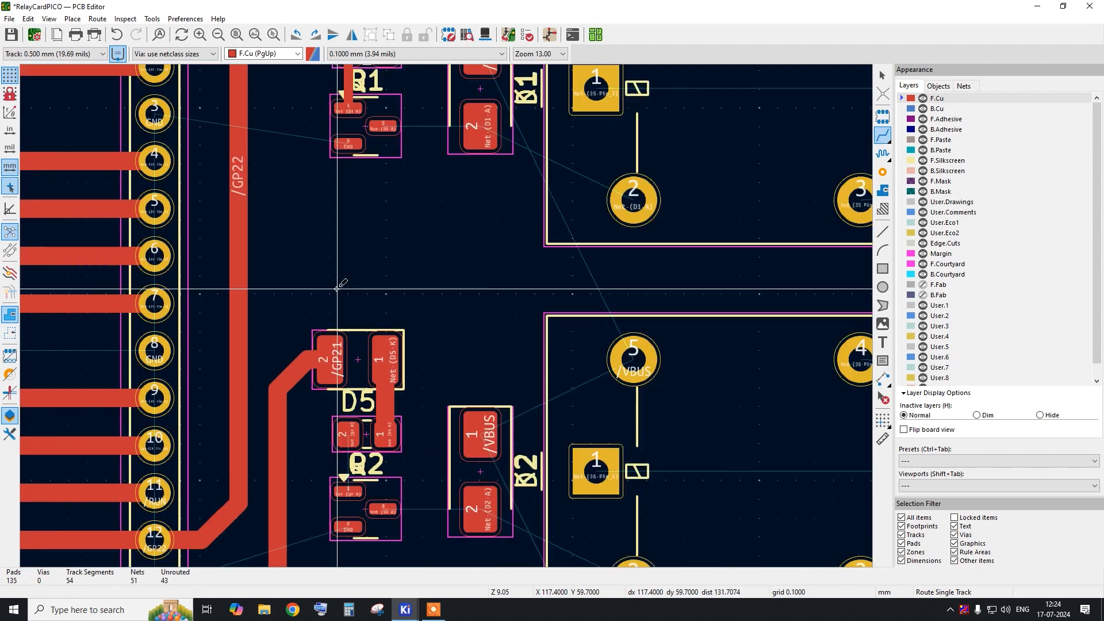
click(333, 296)
click(331, 393)
scroll(332, 392, down, 5)
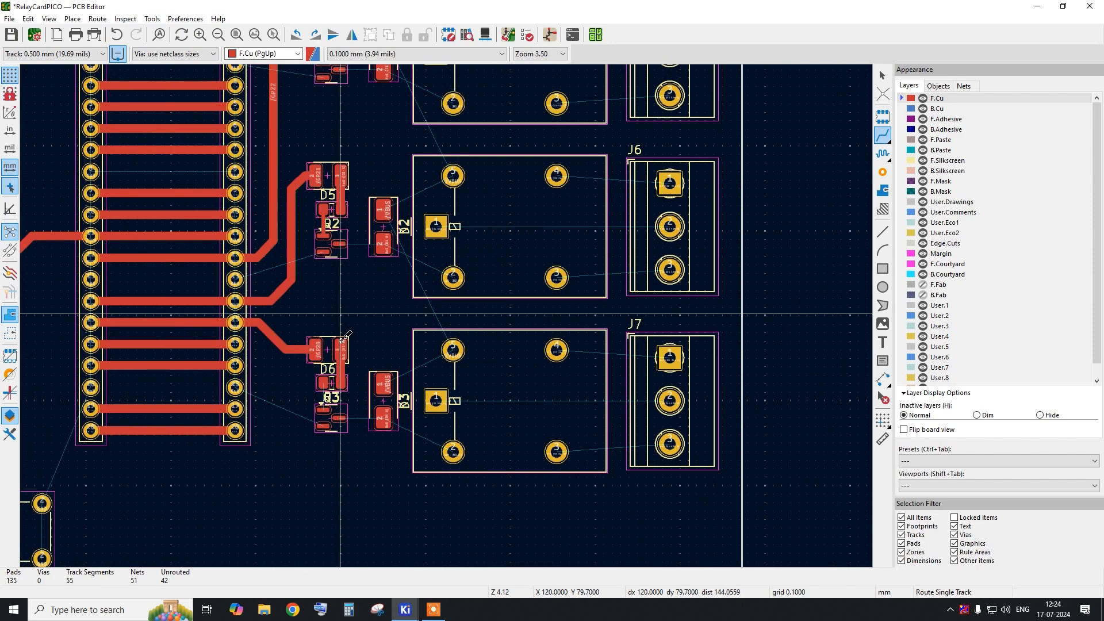
scroll(317, 216, up, 4)
click(311, 425)
click(302, 494)
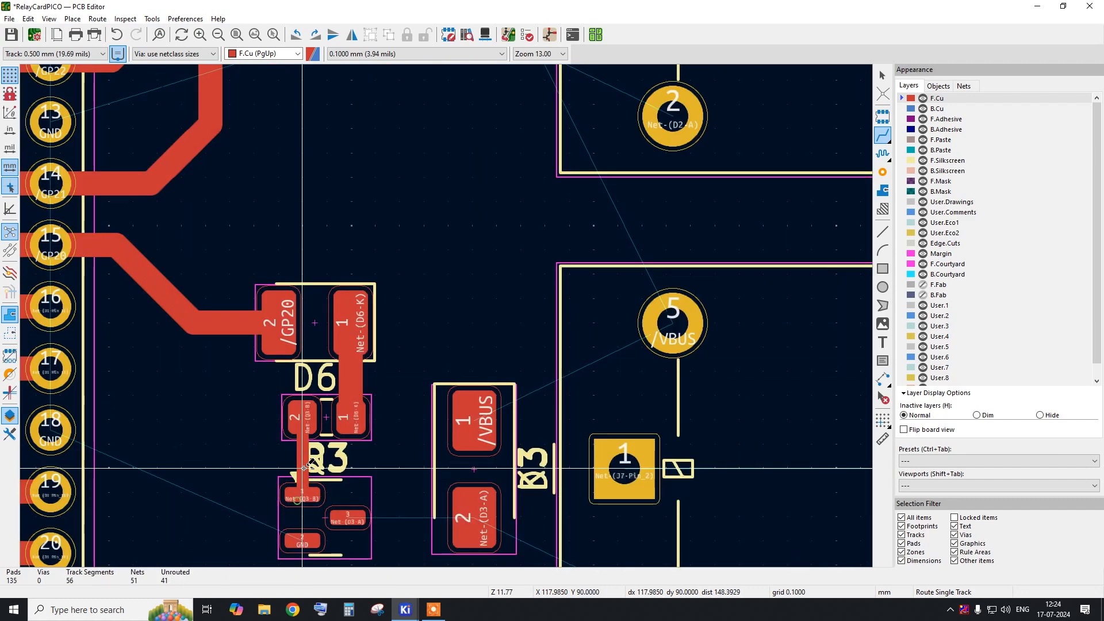
Route 0.5 mm front-copper tracks from Q3 pad 3 to D3 pad 2 and from Q2 pad 3 to D2 pad 2.
scroll(366, 460, down, 3)
scroll(380, 459, up, 1)
click(446, 398)
click(537, 398)
scroll(501, 452, down, 4)
scroll(477, 248, up, 3)
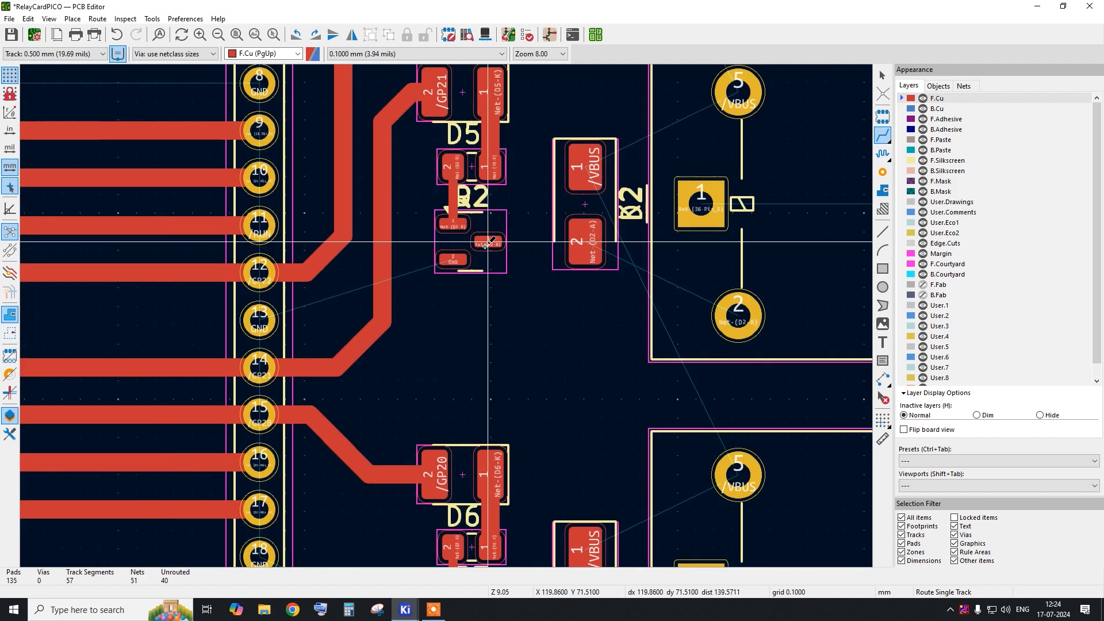
click(503, 239)
click(584, 239)
Route a 0.5 mm front-copper track from Q1 pad 3 to D1 pad 2.
scroll(504, 393, down, 3)
scroll(504, 393, down, 1)
scroll(516, 178, up, 4)
click(496, 148)
click(541, 148)
scroll(521, 262, down, 2)
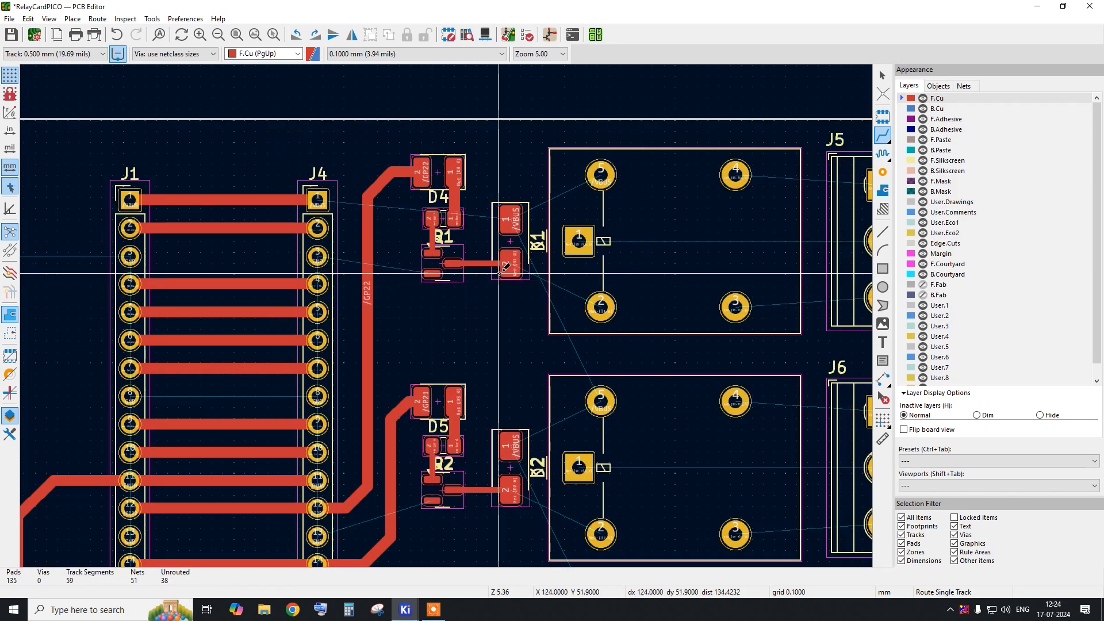
scroll(448, 142, down, 1)
scroll(405, 442, up, 3)
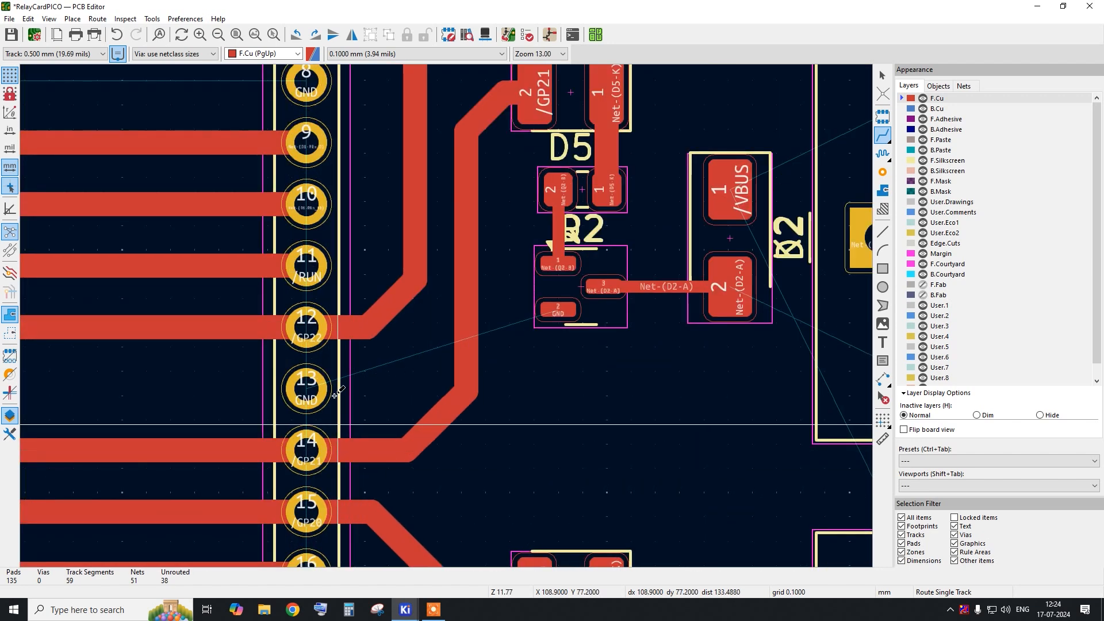
scroll(446, 396, down, 2)
scroll(446, 397, up, 2)
scroll(613, 407, up, 1)
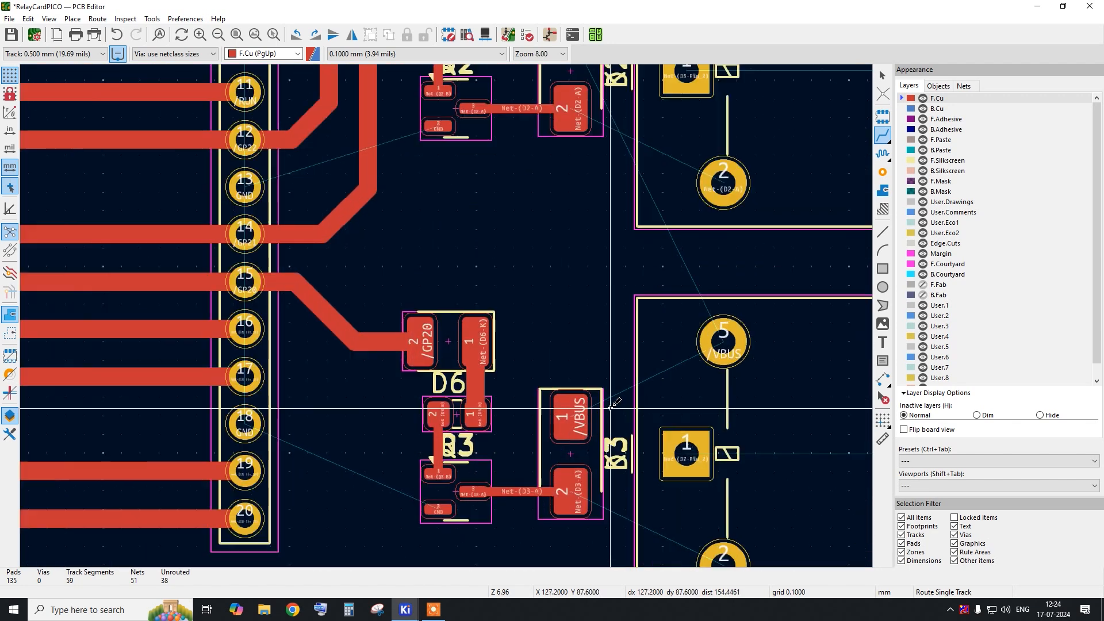
scroll(509, 422, down, 3)
scroll(471, 391, up, 2)
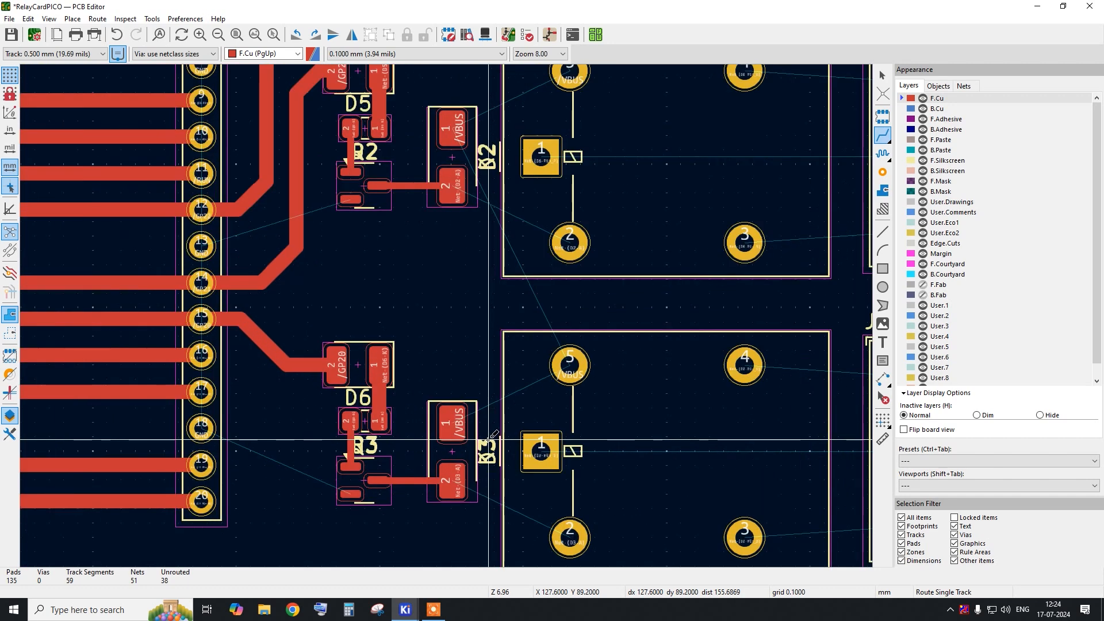
click(453, 419)
double_click(471, 380)
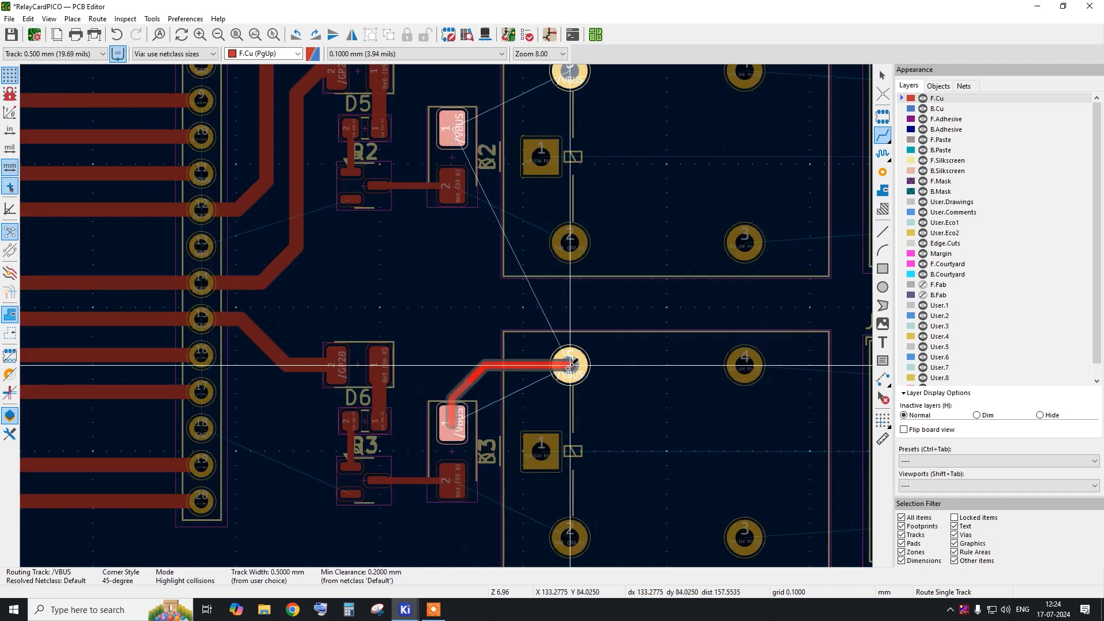
scroll(475, 400, up, 3)
Route a front-copper /VBUS track from D3 pad 1 to pad 5 of relay K3, with the track width set to 1 mm.
click(470, 378)
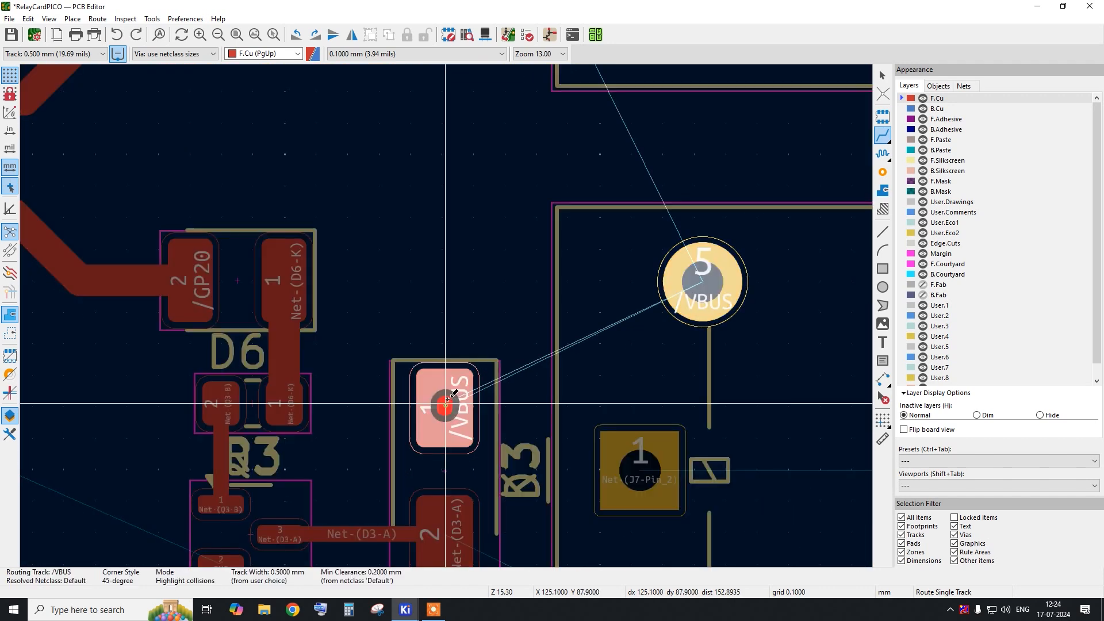
key(q)
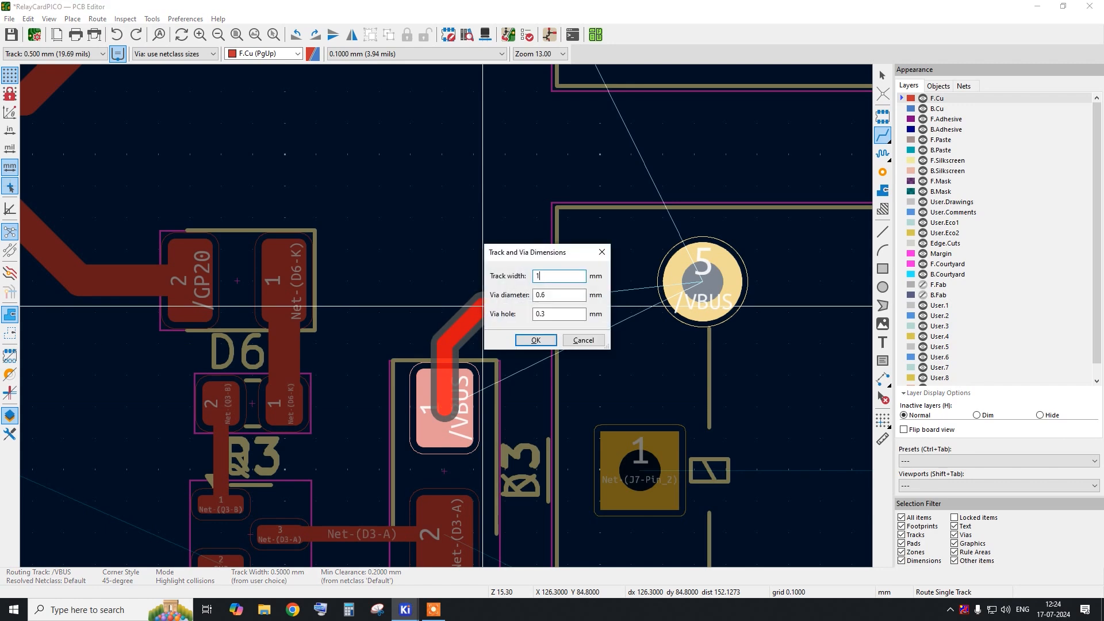
key(Return)
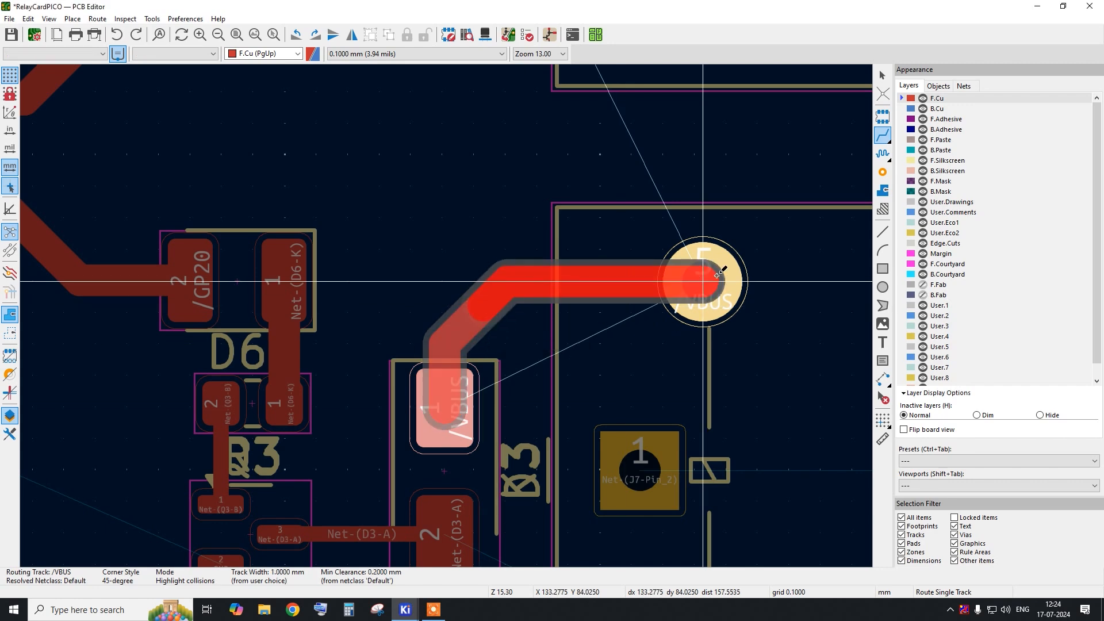
click(702, 279)
scroll(433, 222, down, 3)
Route a front-copper track from D3 pad 2 to pad 2 of relay K3, with the track width set to 1 mm.
scroll(440, 363, up, 2)
click(432, 364)
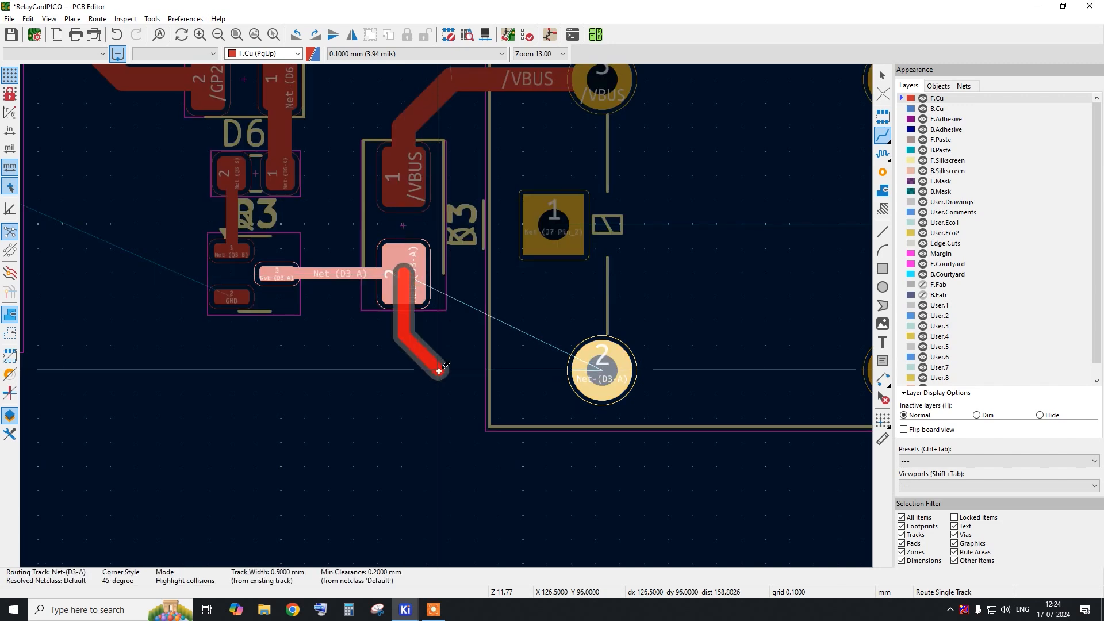
text(q1)
key(Return)
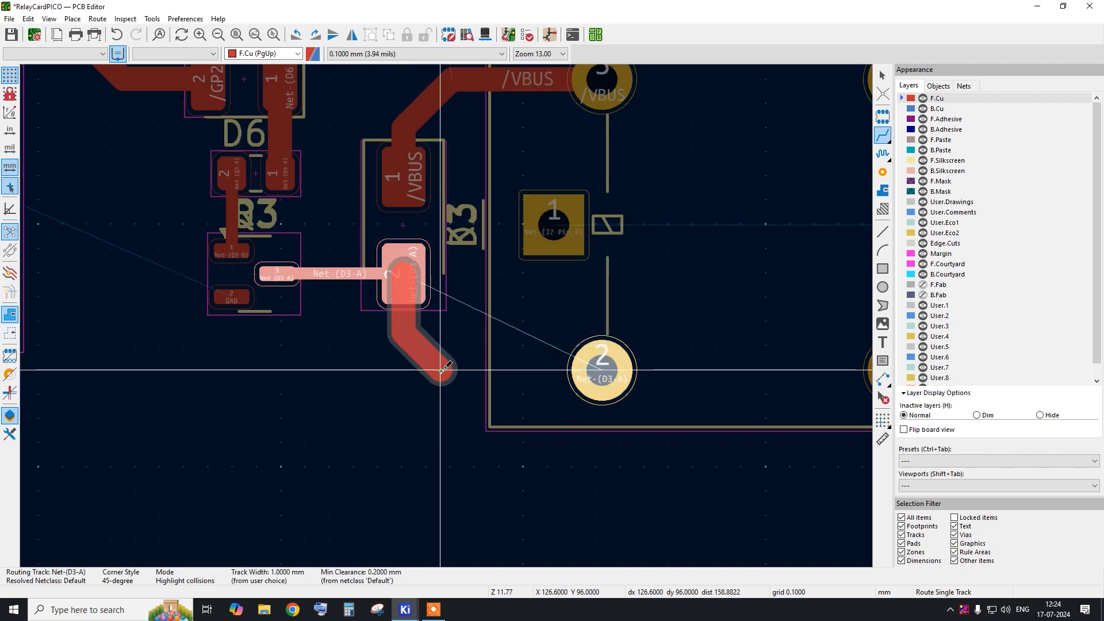
click(590, 371)
Finish the D3 pad 2 track at K3 pad 2, and route a 1 mm front-copper /VBUS track from D2 pad 1 to K2 pad 5.
scroll(477, 436, down, 4)
click(322, 258)
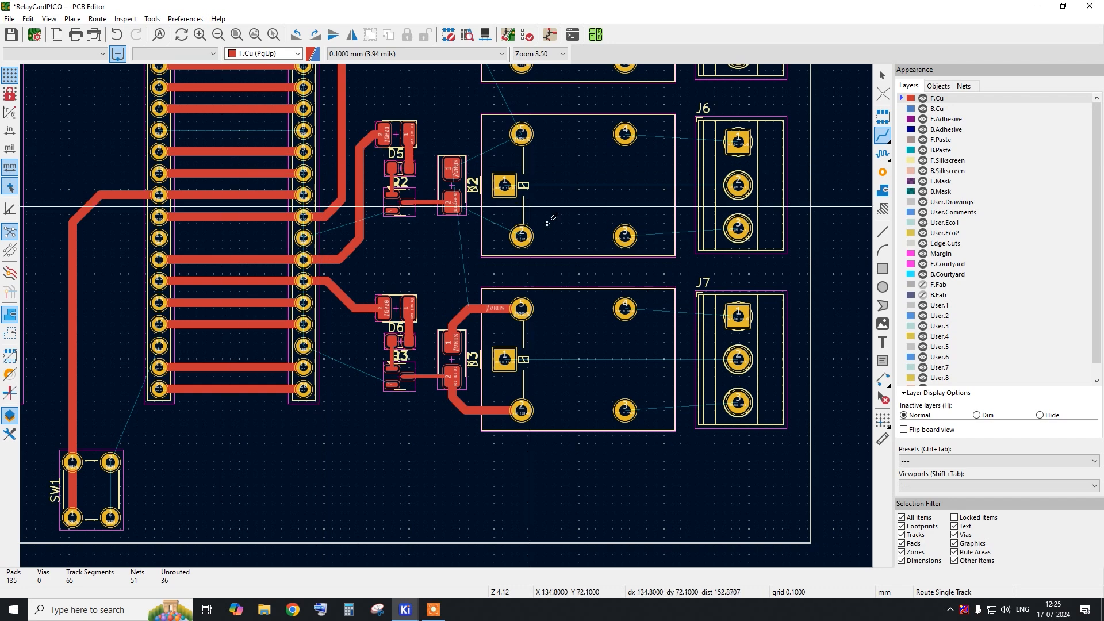
click(71, 50)
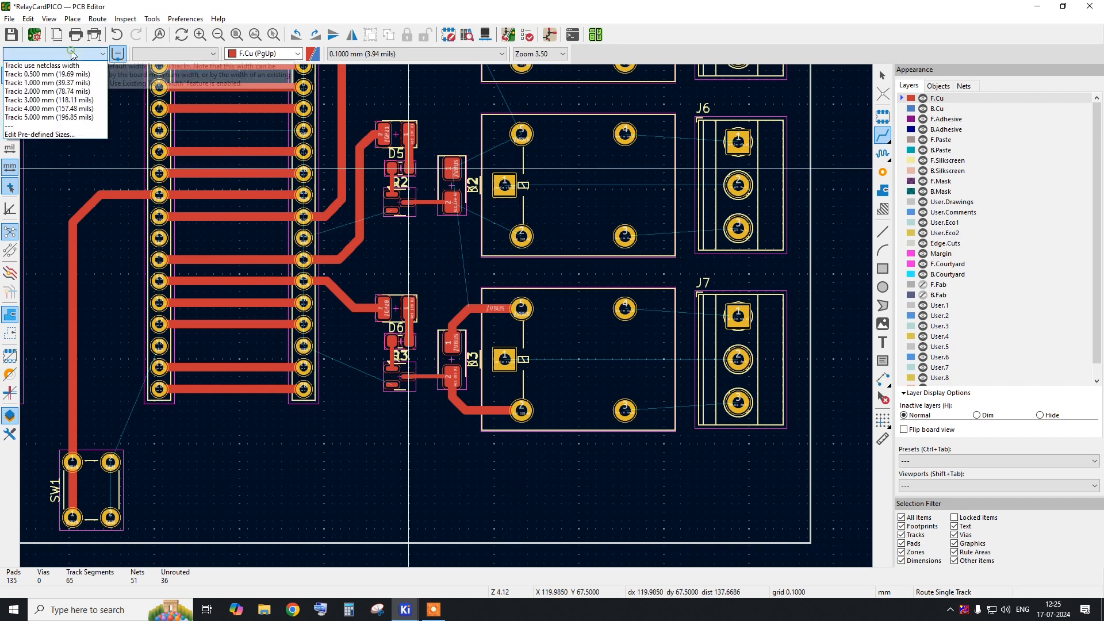
click(51, 87)
scroll(453, 169, up, 4)
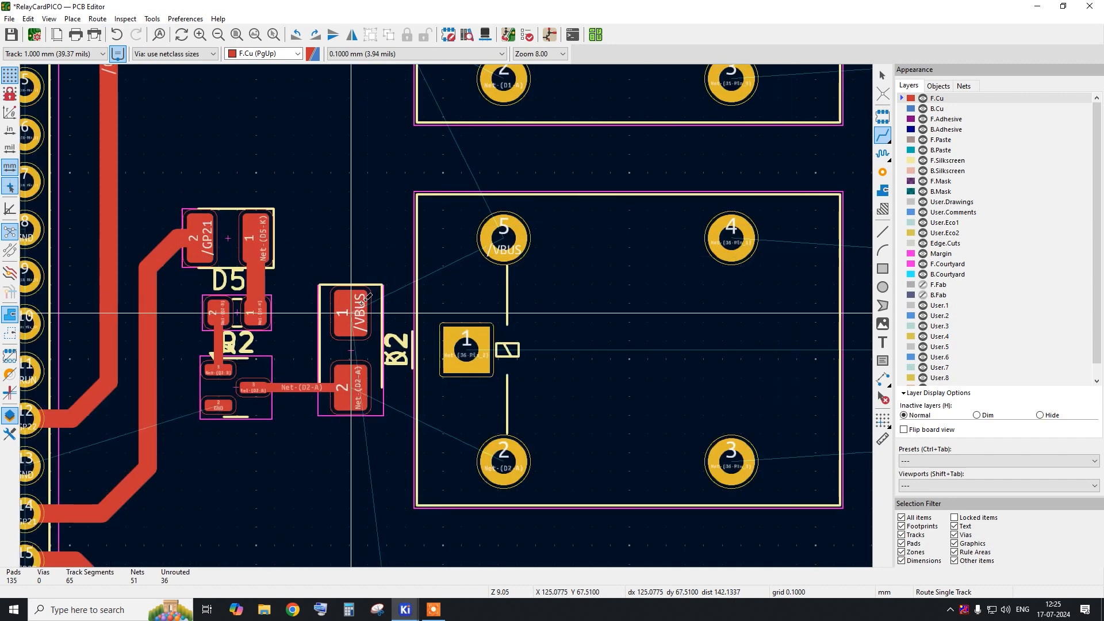
click(361, 303)
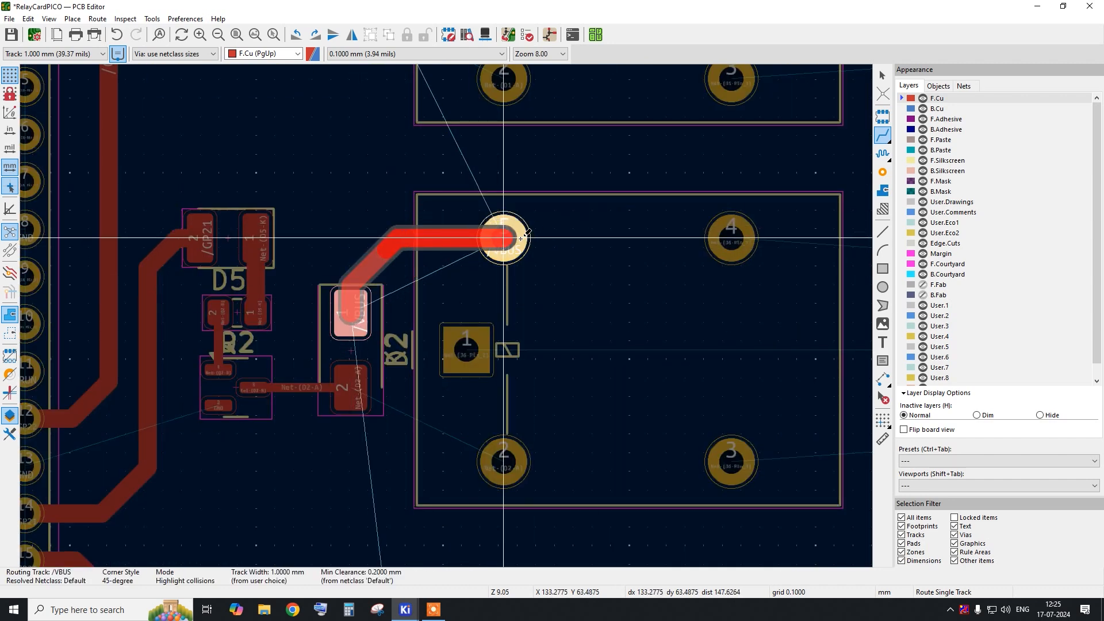
click(521, 238)
Route a 1 mm front-copper track from D2 pad 2 to pad 2 of relay K2, with automatic reuse of existing track widths turned off.
click(353, 382)
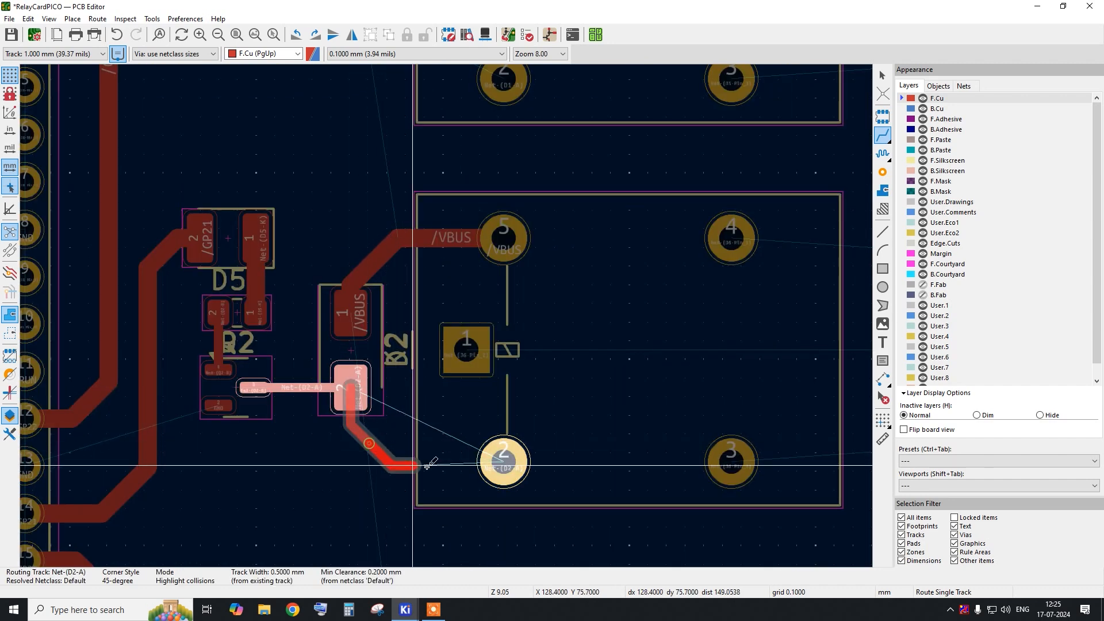
click(502, 462)
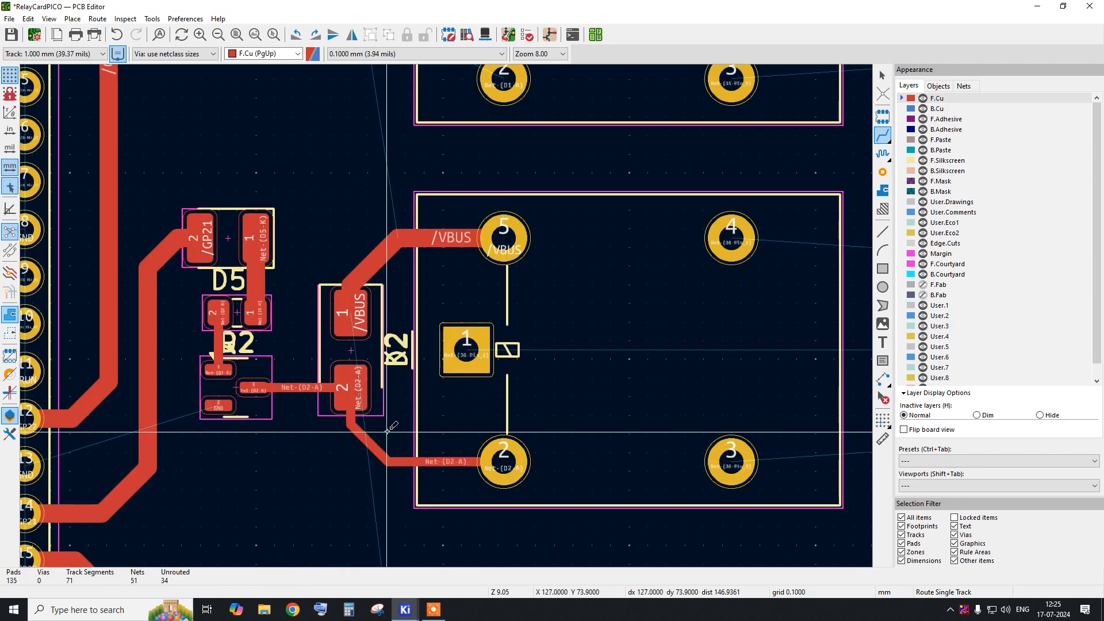
click(117, 55)
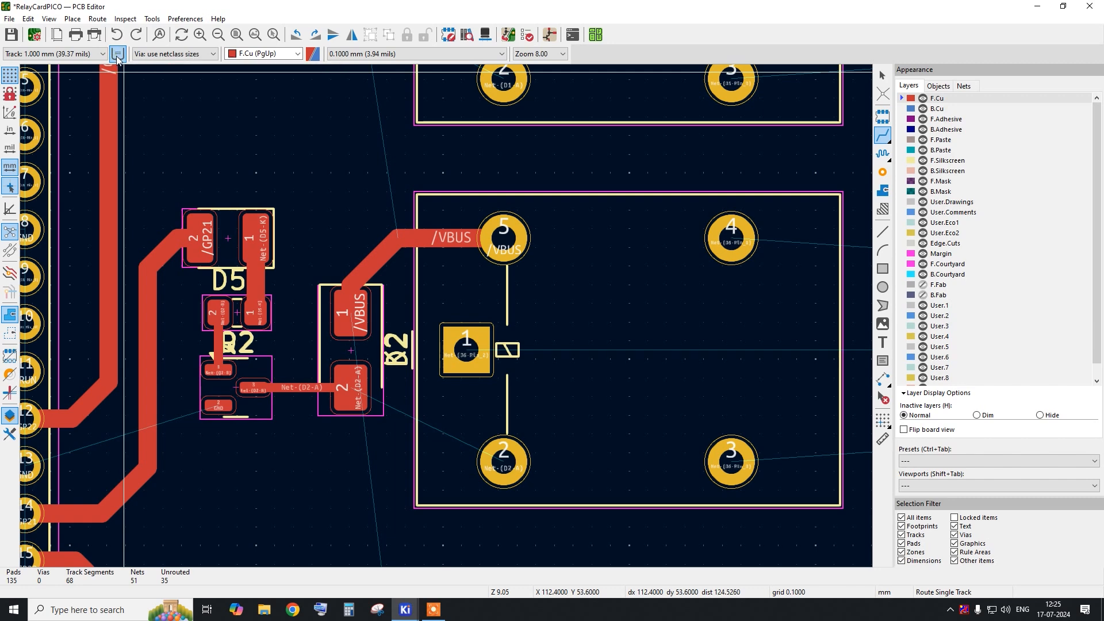
click(80, 59)
click(69, 87)
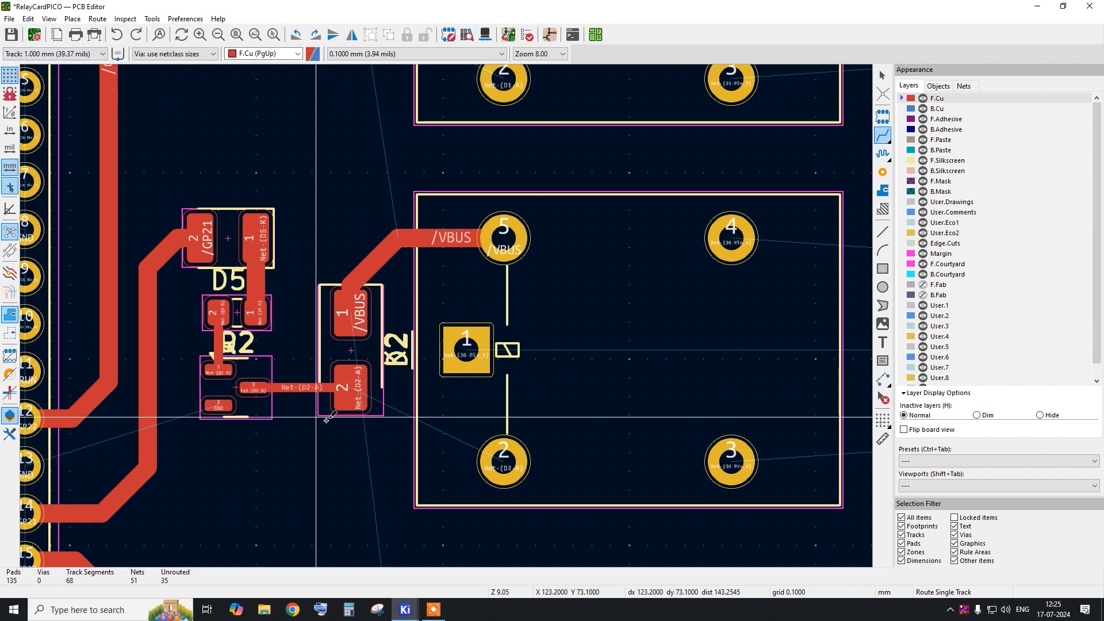
click(360, 404)
click(504, 461)
Route 1 mm front-copper tracks from D1 pad 1 to pad 5 and from D1 pad 2 to pad 2 of relay K1.
scroll(383, 462, down, 3)
scroll(413, 218, up, 2)
scroll(413, 218, up, 2)
click(296, 218)
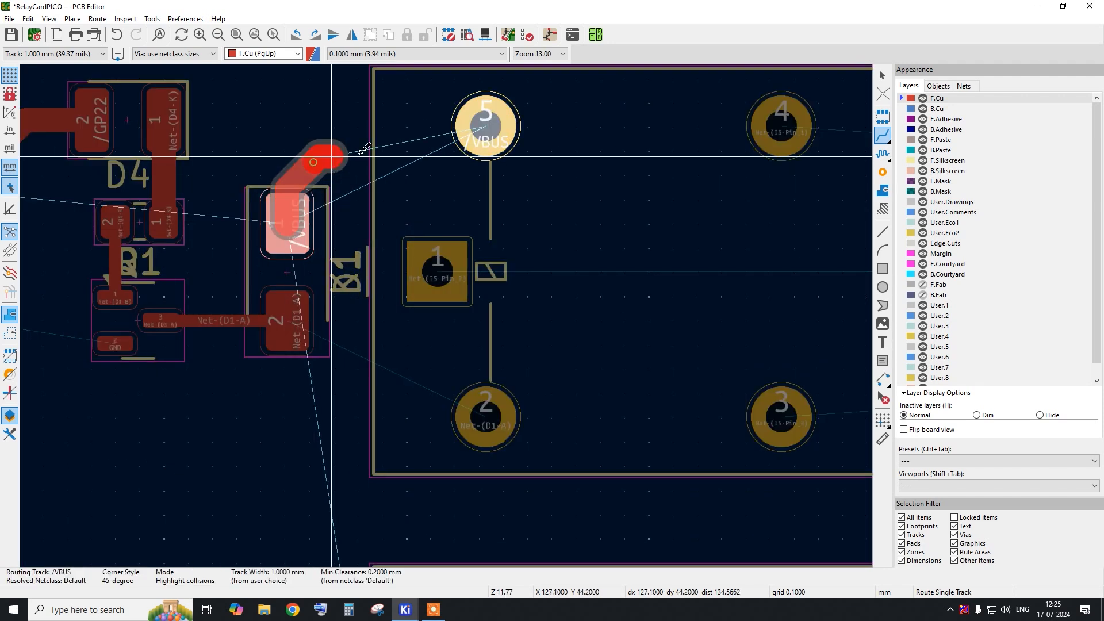
click(485, 126)
click(279, 333)
click(485, 417)
Leave track routing and shift the diagonal segment of D1's /VBUS track so the track leaves pad 1 vertically.
scroll(391, 199, down, 4)
scroll(393, 229, up, 3)
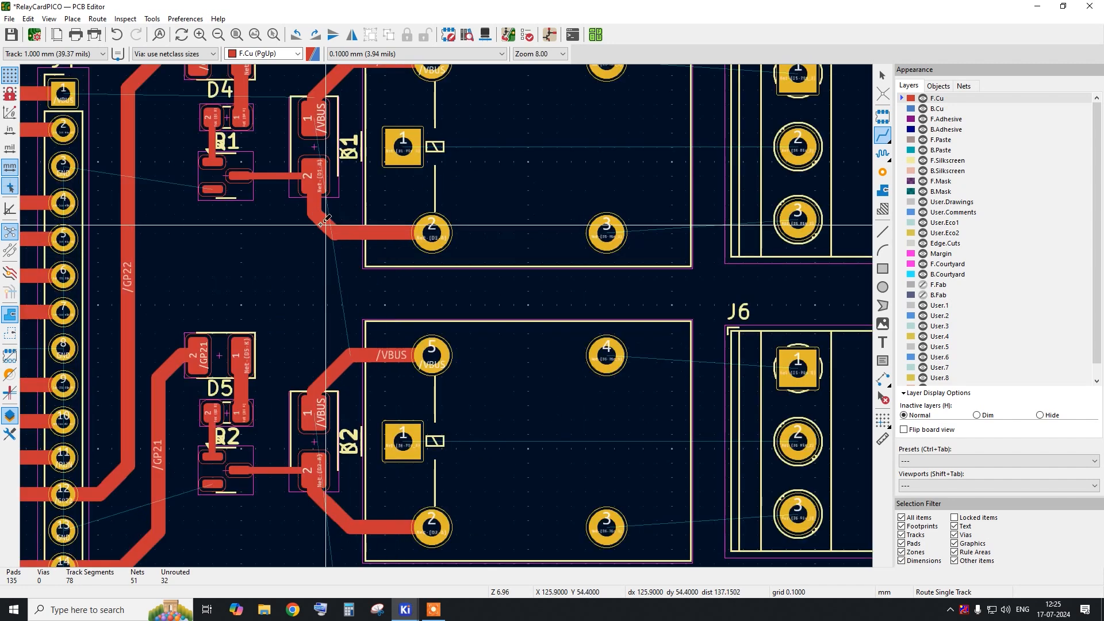
scroll(328, 143, down, 1)
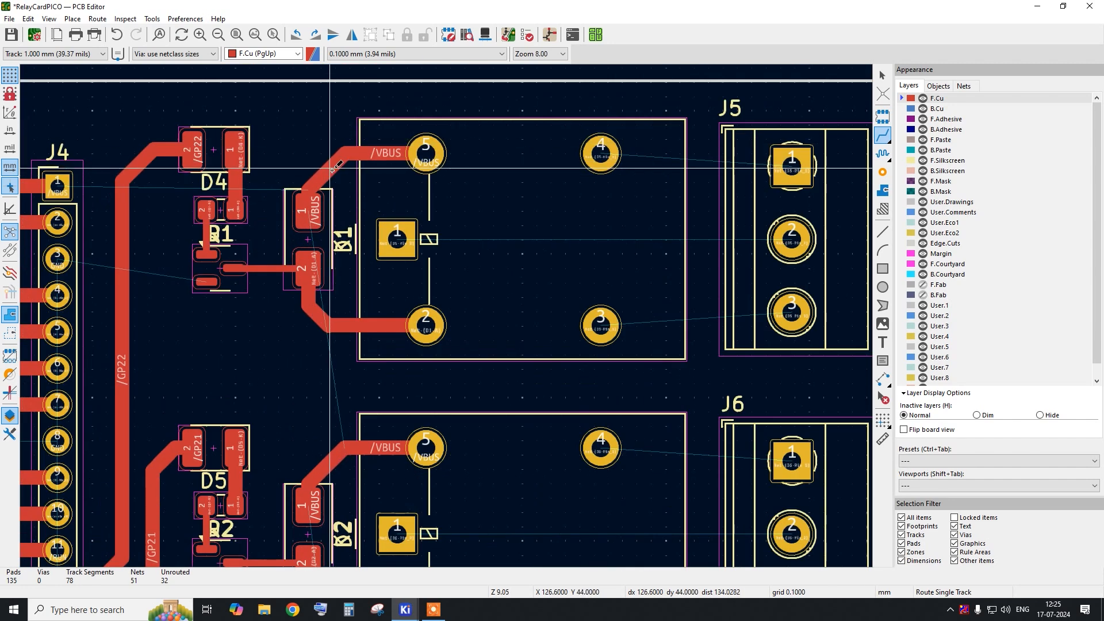
scroll(332, 170, up, 2)
right_click(328, 169)
click(338, 178)
click(316, 170)
drag(318, 171, 315, 168)
Shift the diagonal segments of the tracks between D2 and relay K2 so they leave the diode pads vertically.
scroll(293, 85, down, 4)
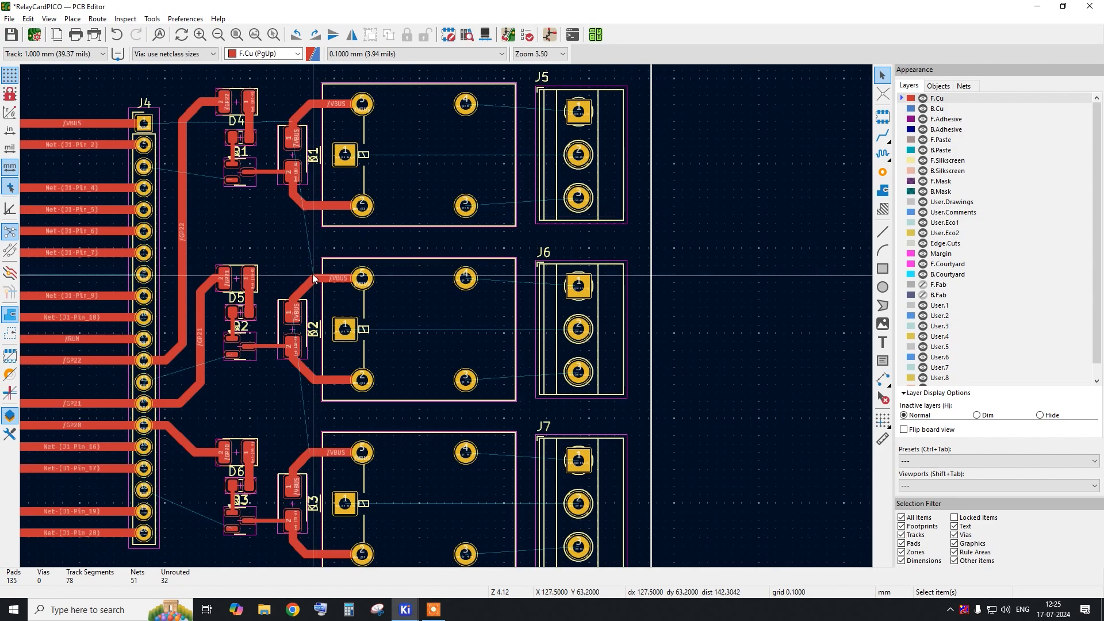
scroll(312, 274, up, 4)
scroll(297, 222, down, 4)
scroll(295, 326, up, 4)
drag(295, 325, 288, 343)
scroll(289, 344, down, 4)
scroll(308, 313, up, 4)
drag(299, 246, 296, 237)
drag(288, 486, 285, 487)
scroll(410, 379, down, 4)
scroll(411, 380, down, 4)
scroll(426, 315, up, 4)
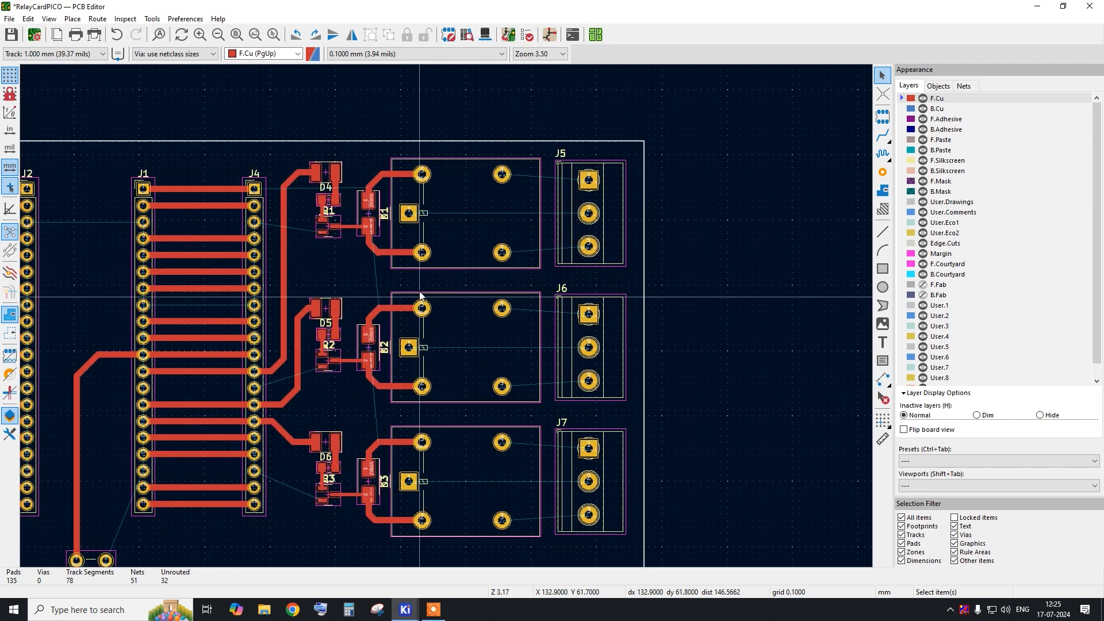
scroll(366, 170, up, 4)
key(x)
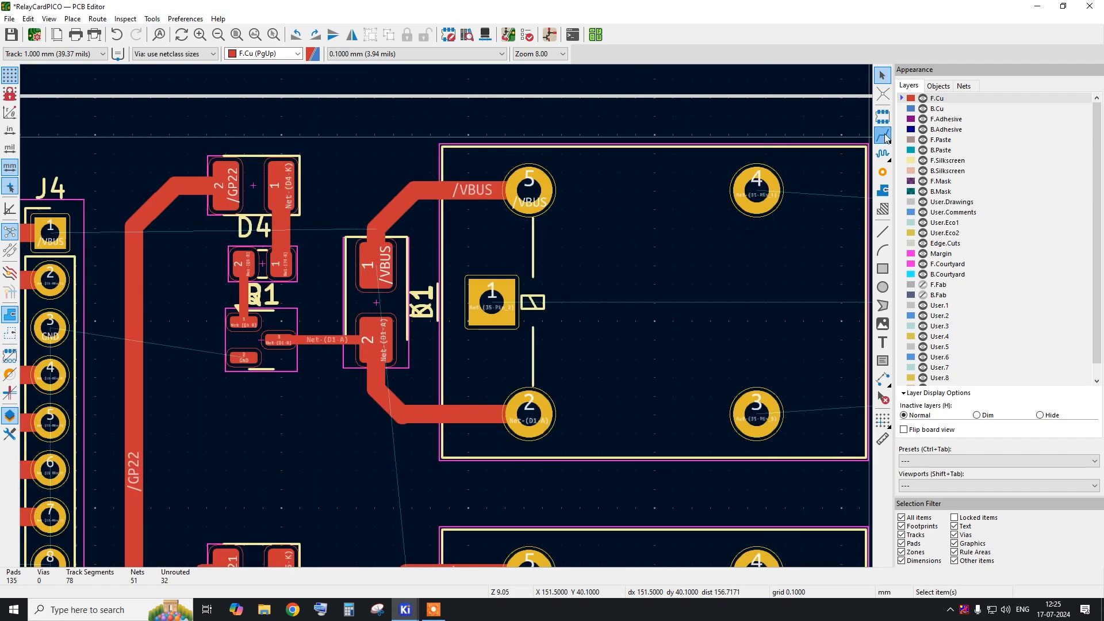
click(395, 194)
scroll(418, 189, down, 2)
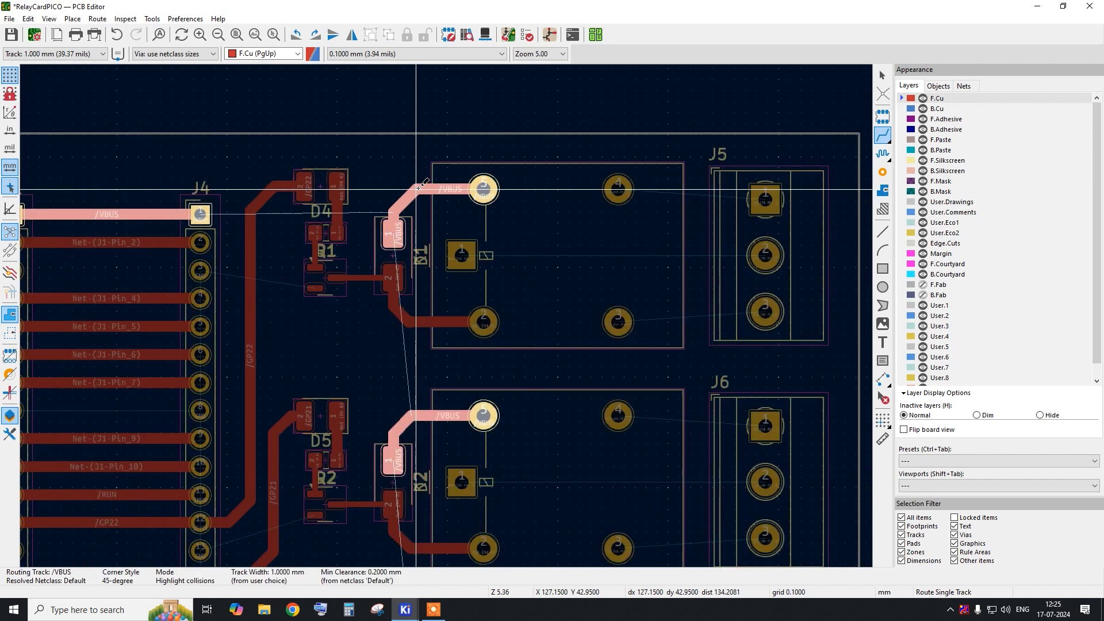
scroll(418, 188, up, 2)
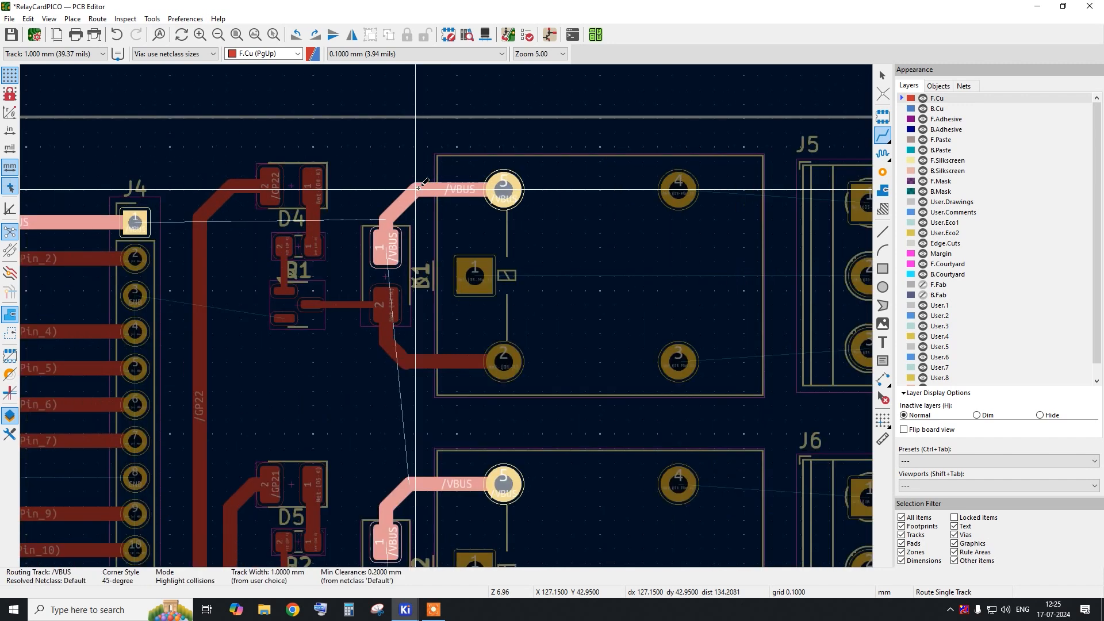
right_click(412, 179)
click(448, 197)
Route a 1 mm front-copper /VBUS track from J4 pin 1 over the top of D4 to the corner of the D1-to-K1 /VBUS track.
scroll(120, 221, down, 2)
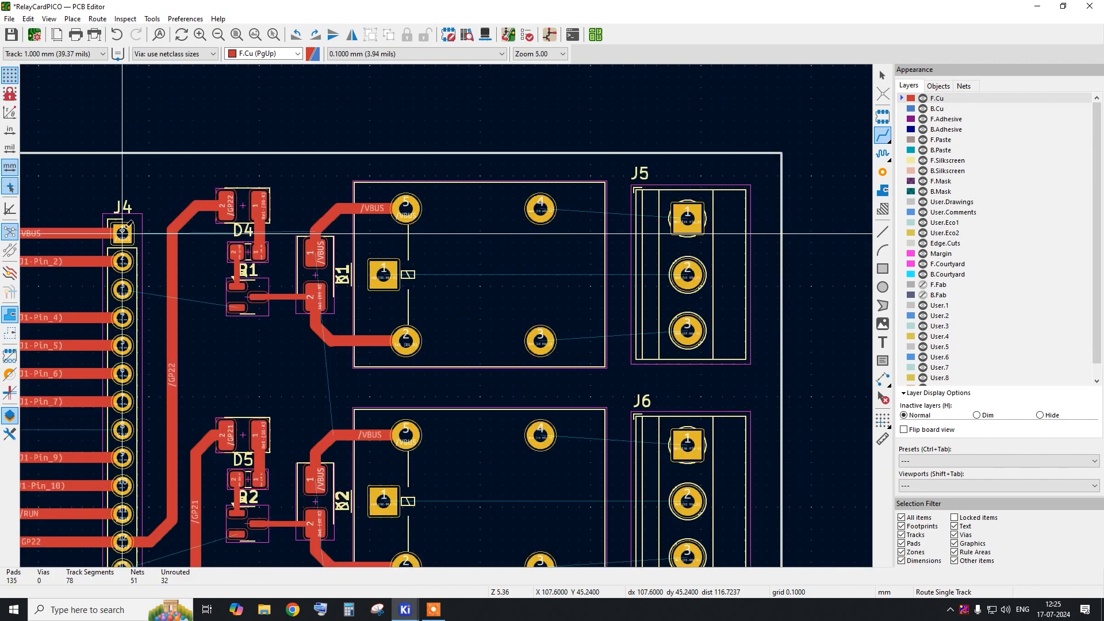
click(122, 231)
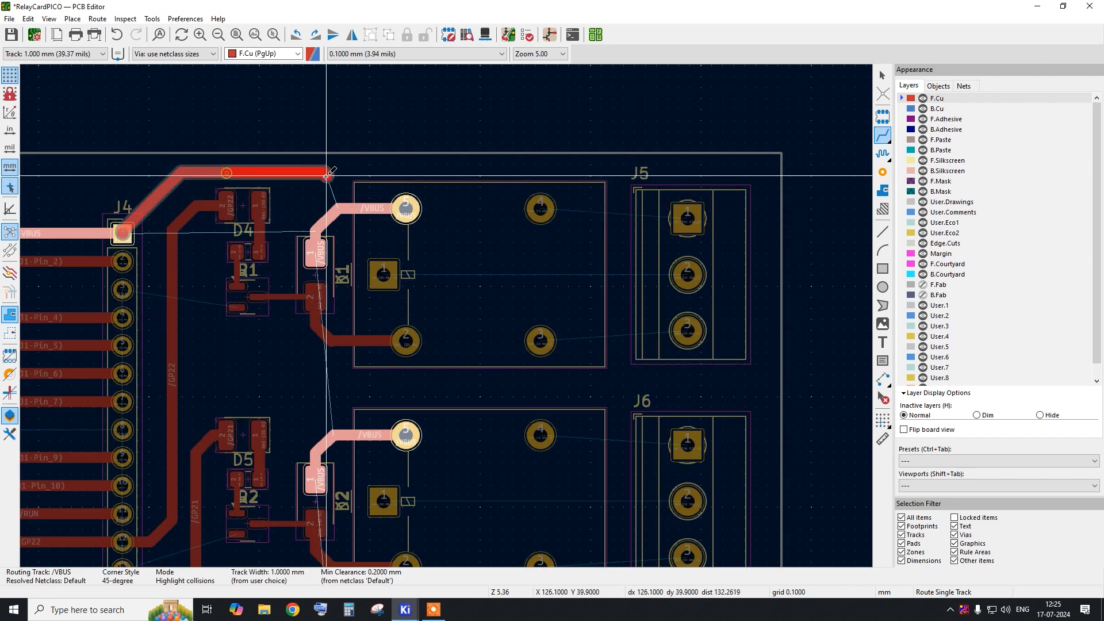
scroll(348, 198, up, 4)
click(360, 212)
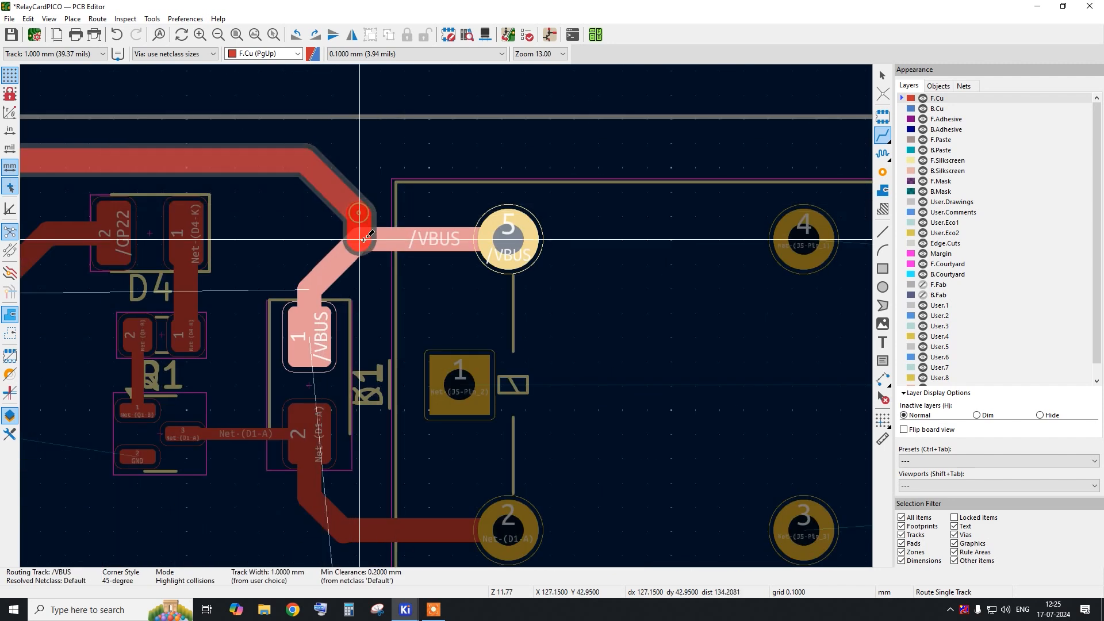
scroll(360, 212, down, 4)
scroll(406, 102, down, 1)
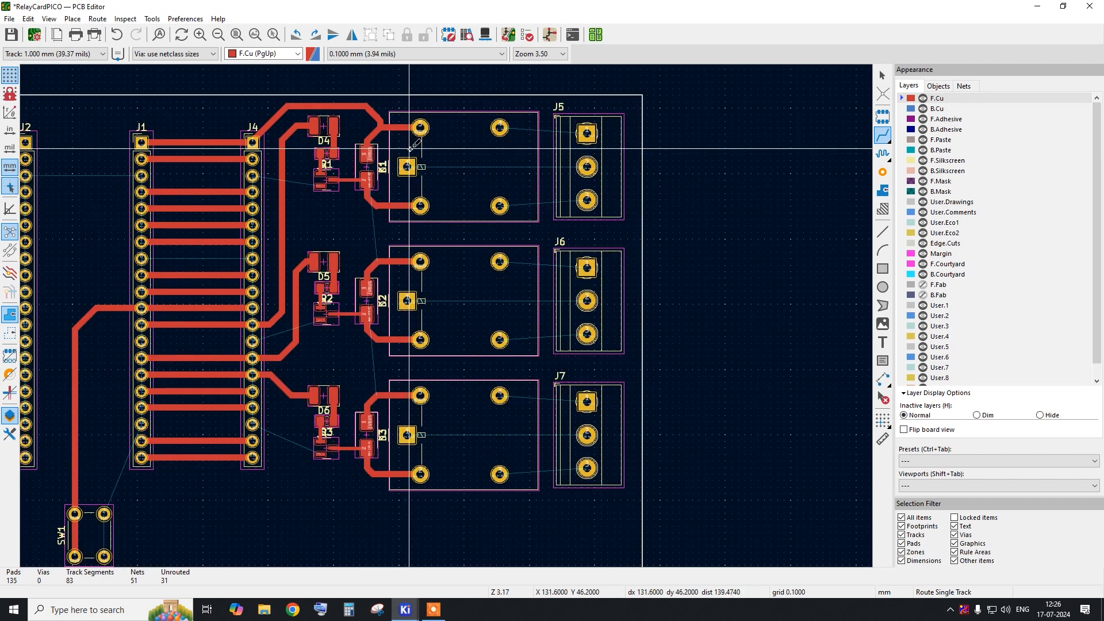
Route a 1 mm front-copper /VBUS track from D1 pad 1 down beside relay K1, placing a through via above the K1 pad 2 track.
scroll(384, 177, up, 3)
scroll(356, 125, up, 3)
click(353, 125)
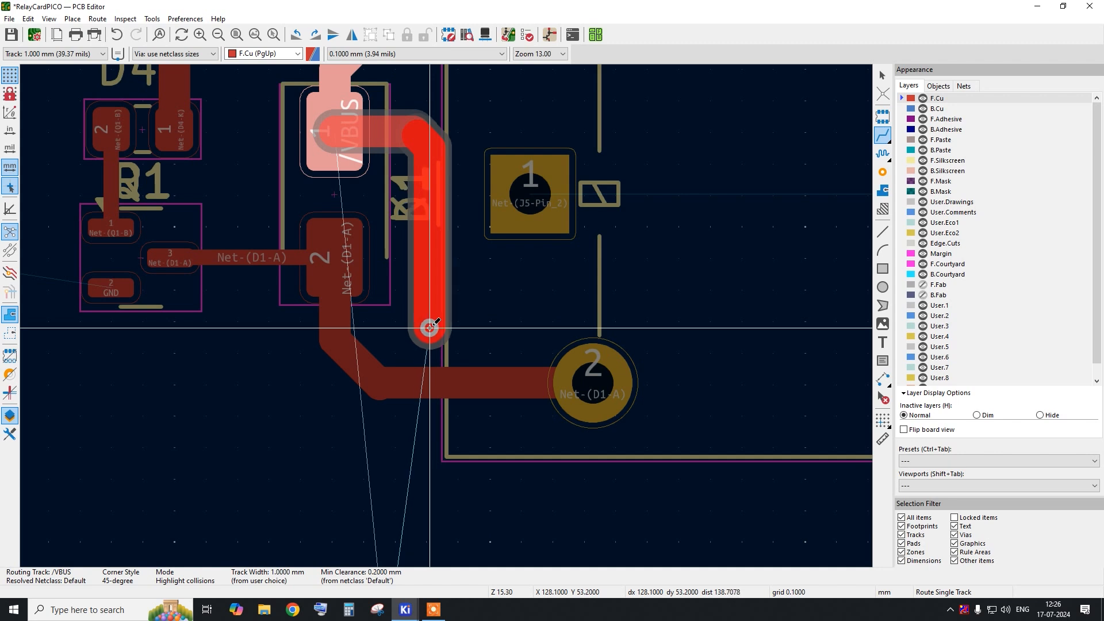
key(v)
Continue the /VBUS track down on back copper to a second through via beside D3, finish it on front copper at D3 pad 1, and leave routing.
scroll(432, 327, down, 5)
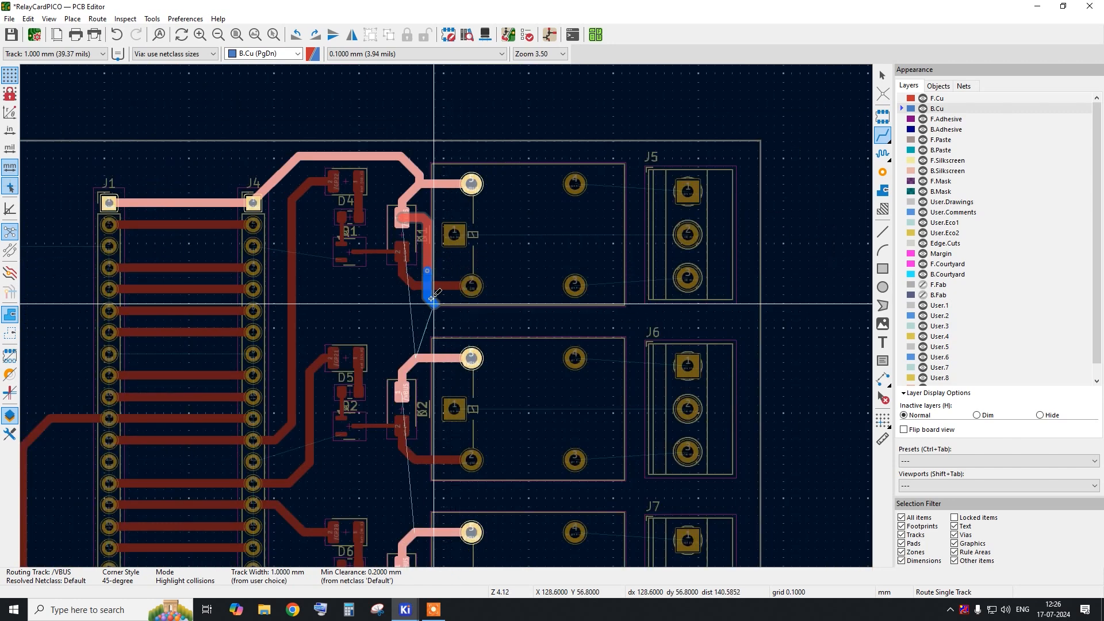
scroll(426, 304, up, 5)
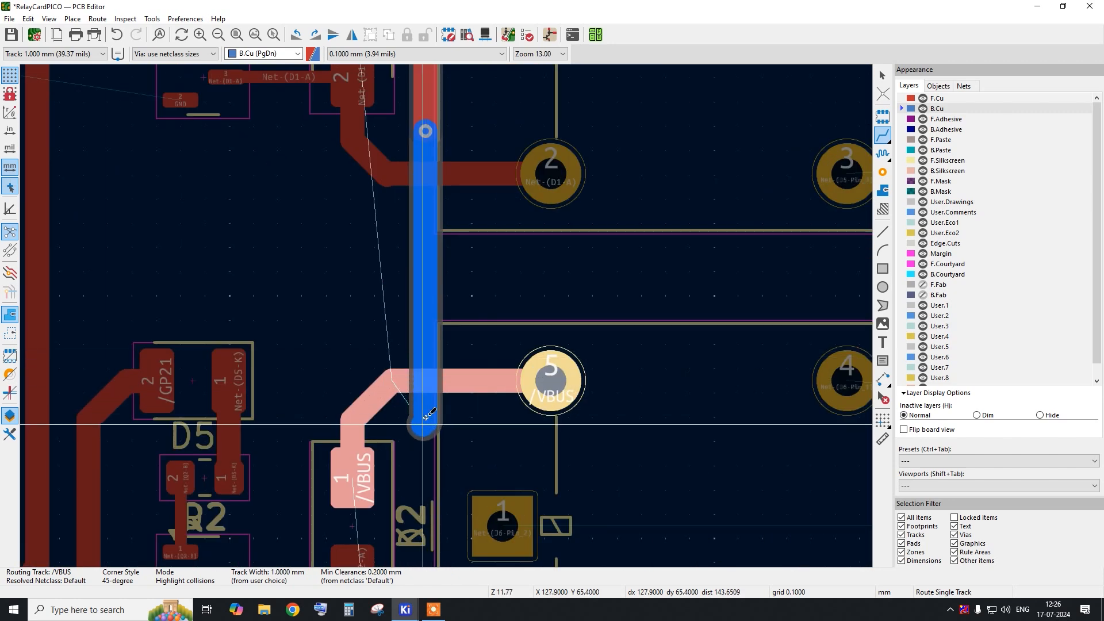
scroll(426, 305, down, 5)
scroll(437, 304, up, 2)
scroll(446, 273, down, 2)
scroll(449, 369, up, 3)
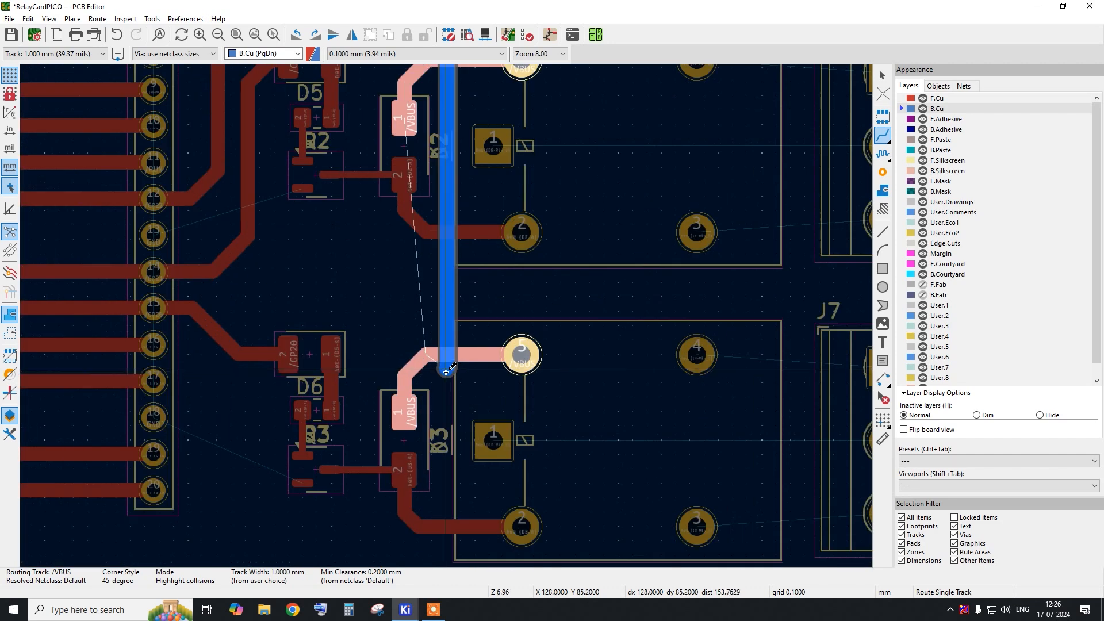
scroll(450, 399, down, 3)
scroll(450, 403, up, 1)
scroll(450, 403, up, 5)
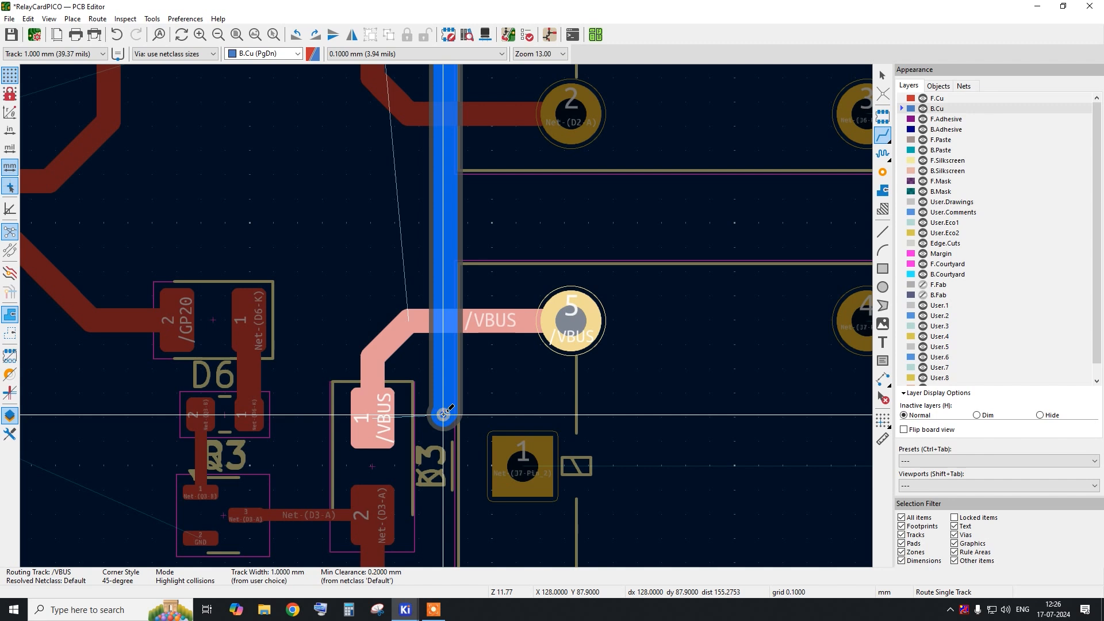
key(v)
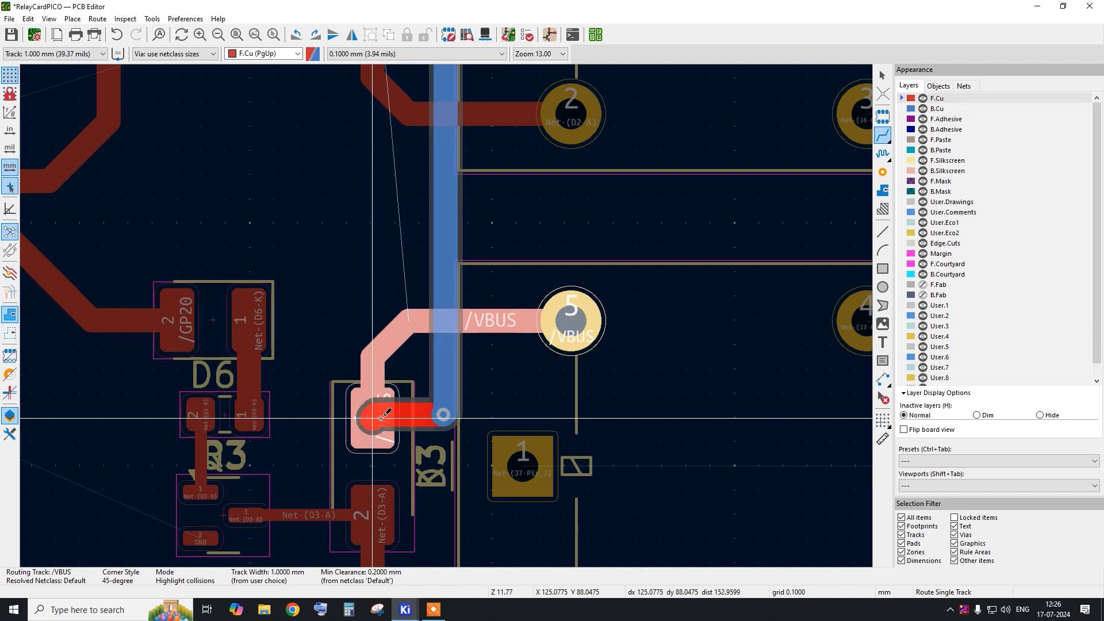
key(Escape)
right_click(409, 366)
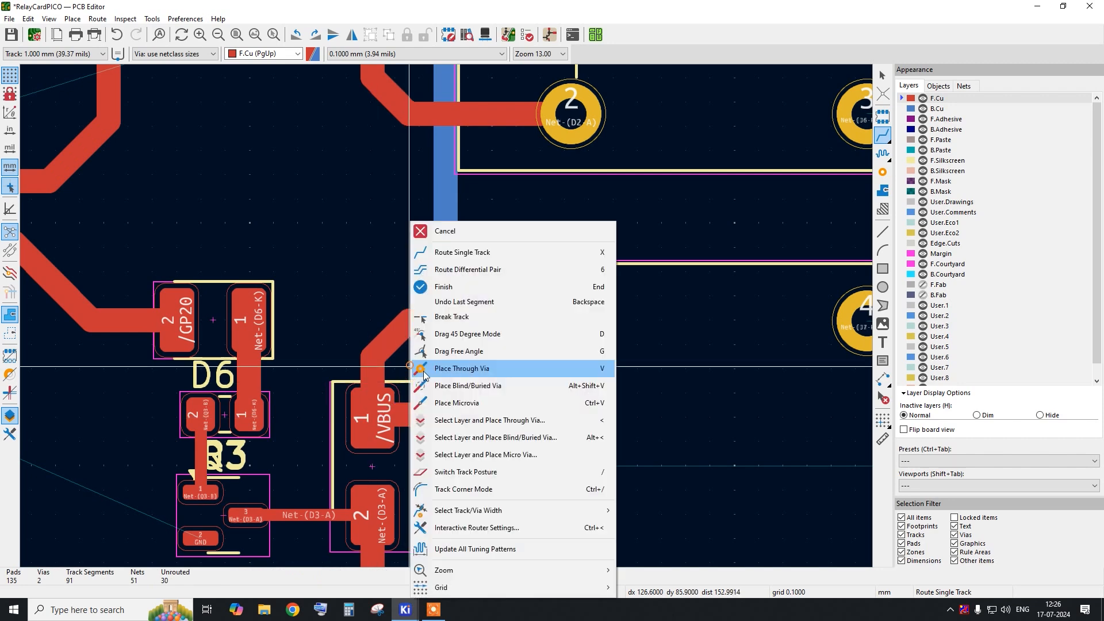
click(456, 231)
Shift the front-copper /VBUS segment at D3 pad 1 slightly down and move its via upward along the back-copper track.
scroll(416, 363, up, 3)
click(415, 355)
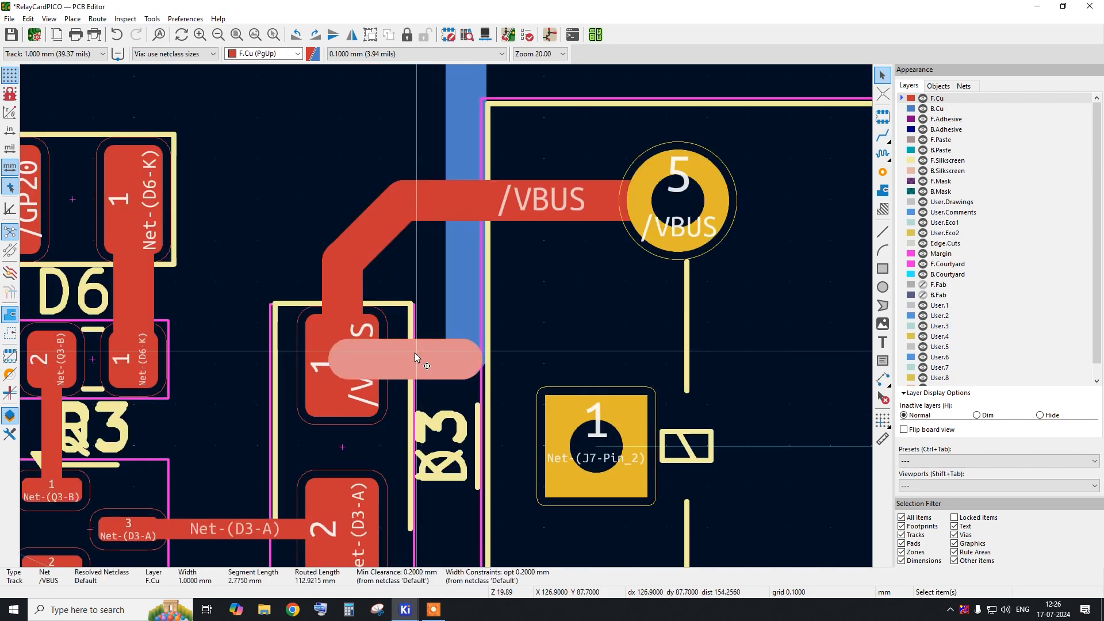
drag(415, 353, 419, 367)
scroll(477, 358, up, 2)
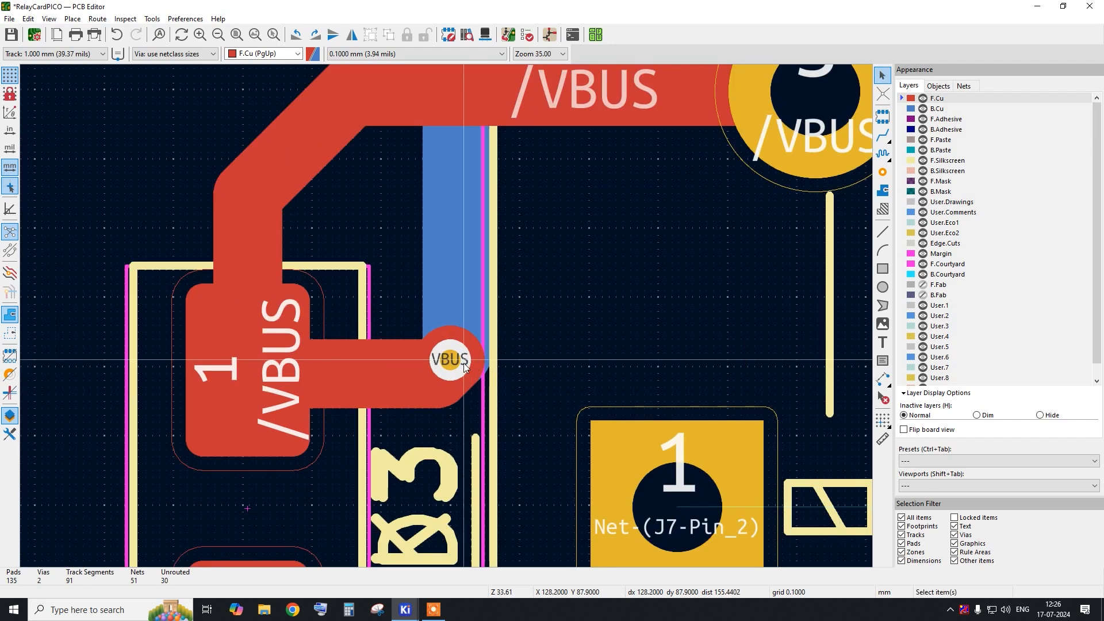
drag(461, 363, 469, 280)
scroll(455, 391, down, 5)
scroll(447, 371, down, 3)
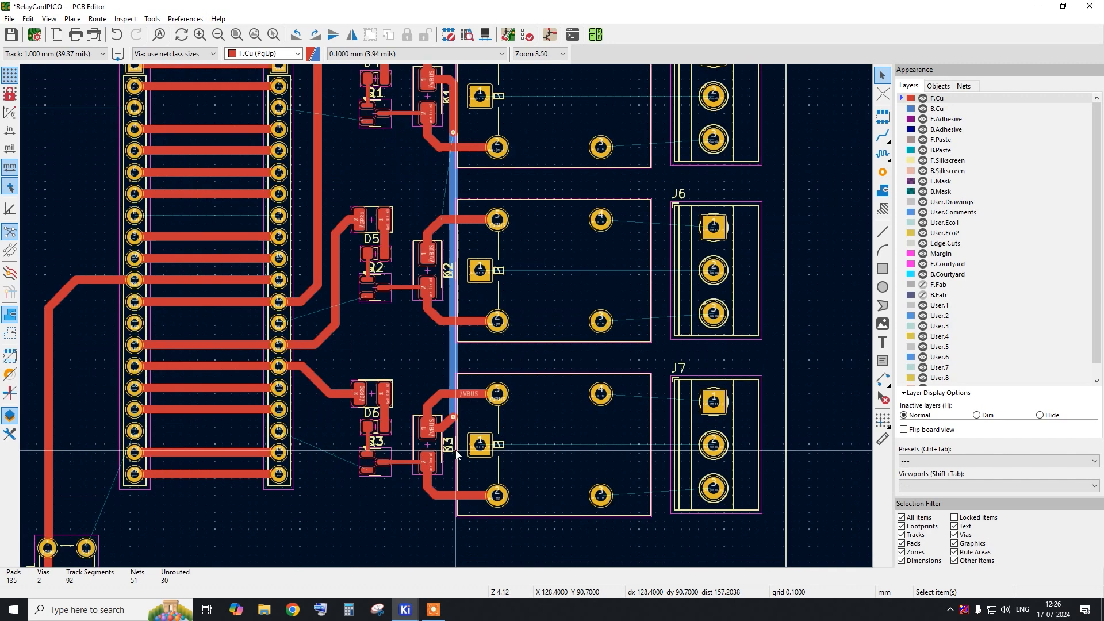
Route a 1 mm front-copper /VBUS track from D2 pad 1 to the vertical back-copper track, join them with a via, and leave routing.
scroll(491, 239, up, 3)
click(385, 300)
scroll(384, 299, up, 5)
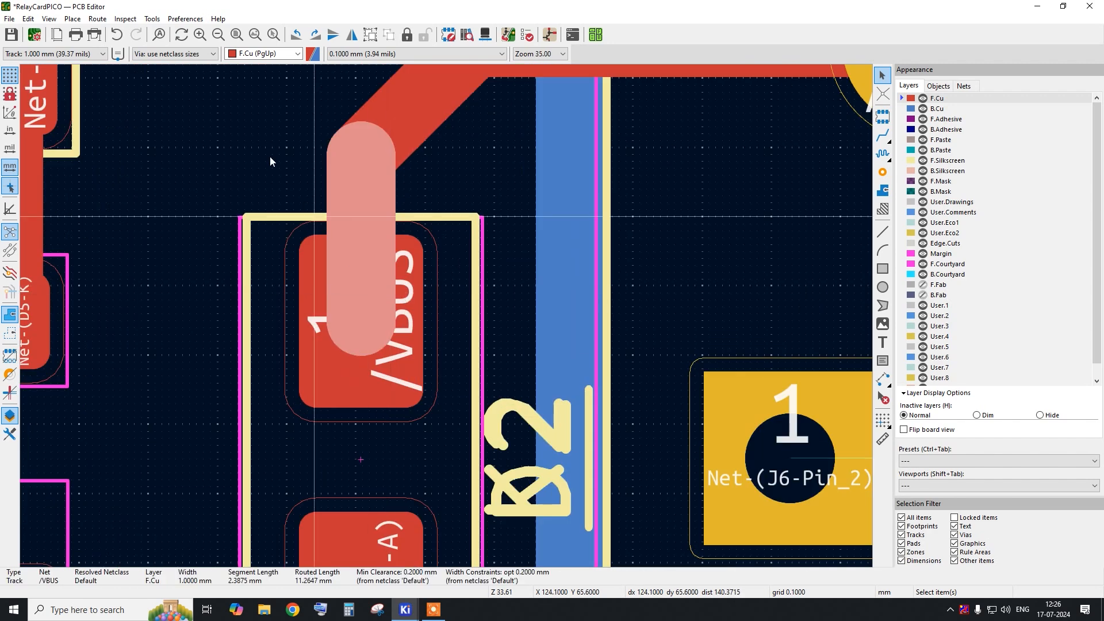
click(368, 392)
click(554, 332)
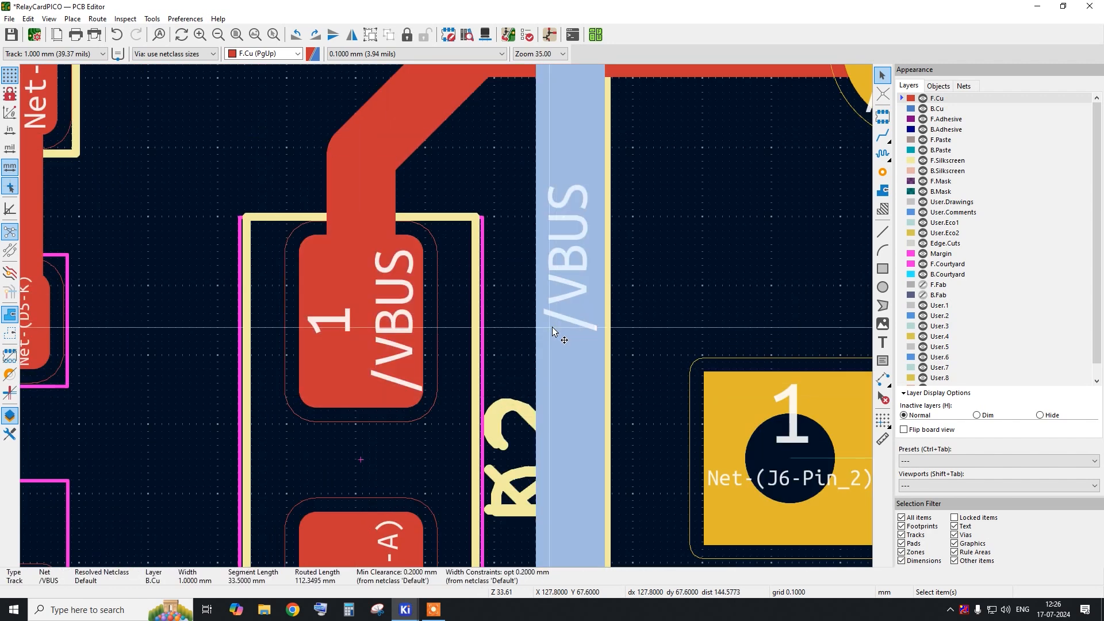
scroll(529, 325, down, 4)
click(337, 321)
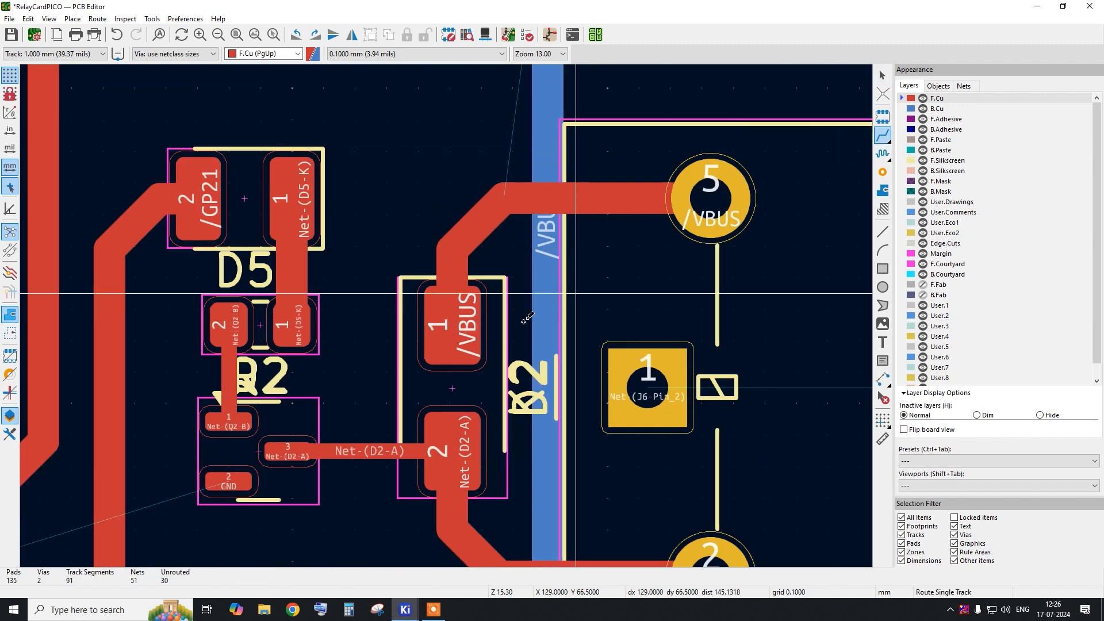
scroll(452, 332, up, 2)
click(431, 333)
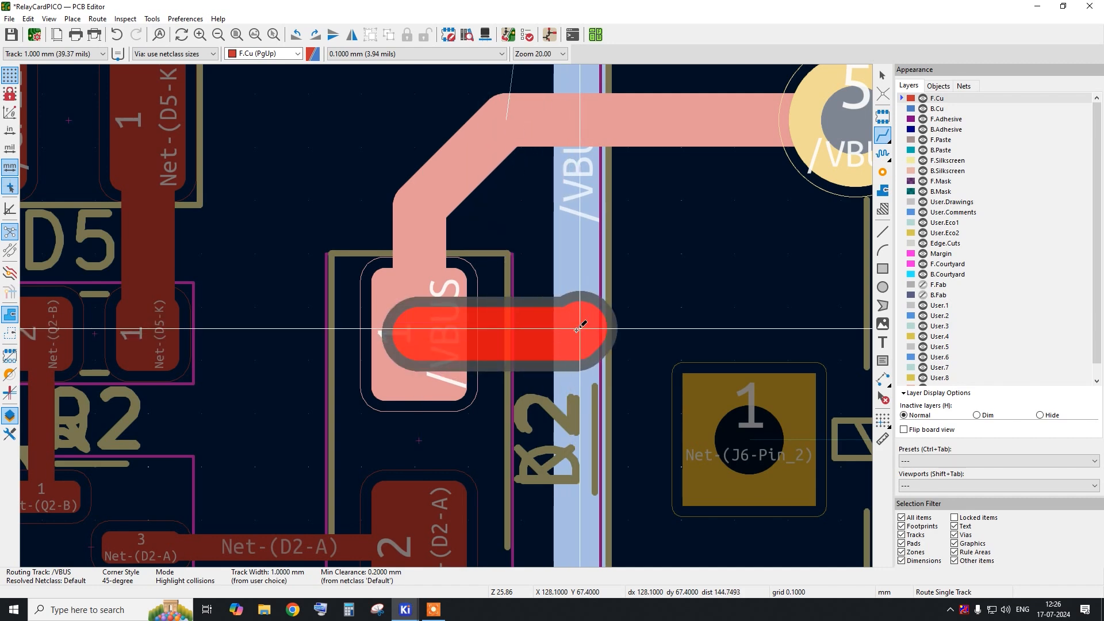
scroll(580, 328, down, 2)
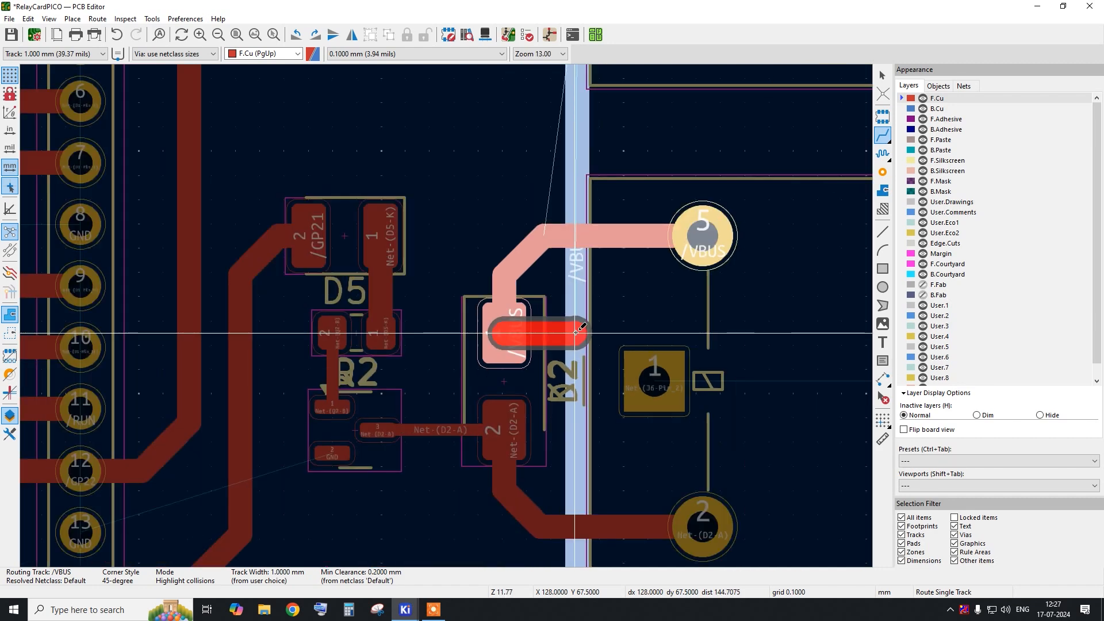
scroll(577, 333, up, 2)
key(v)
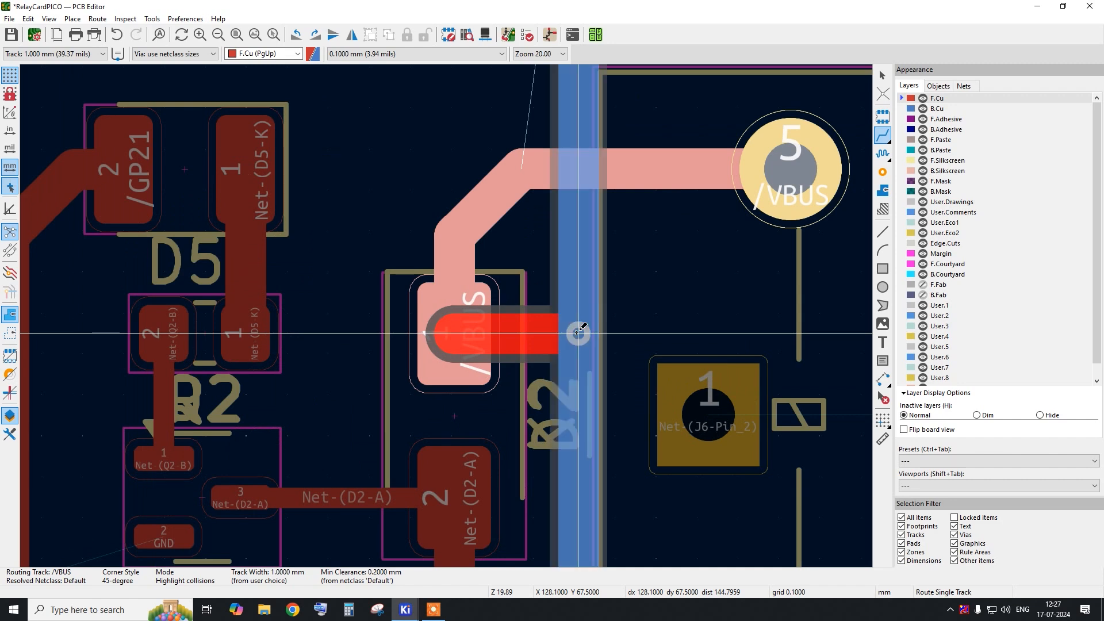
click(577, 332)
scroll(577, 333, down, 6)
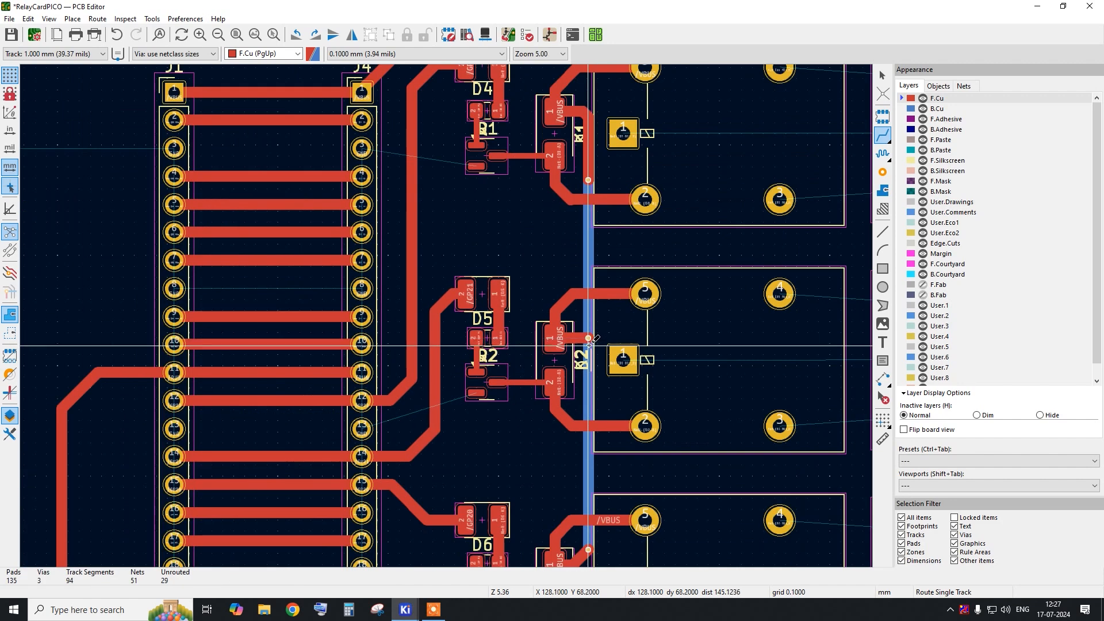
scroll(598, 336, up, 4)
scroll(598, 335, down, 4)
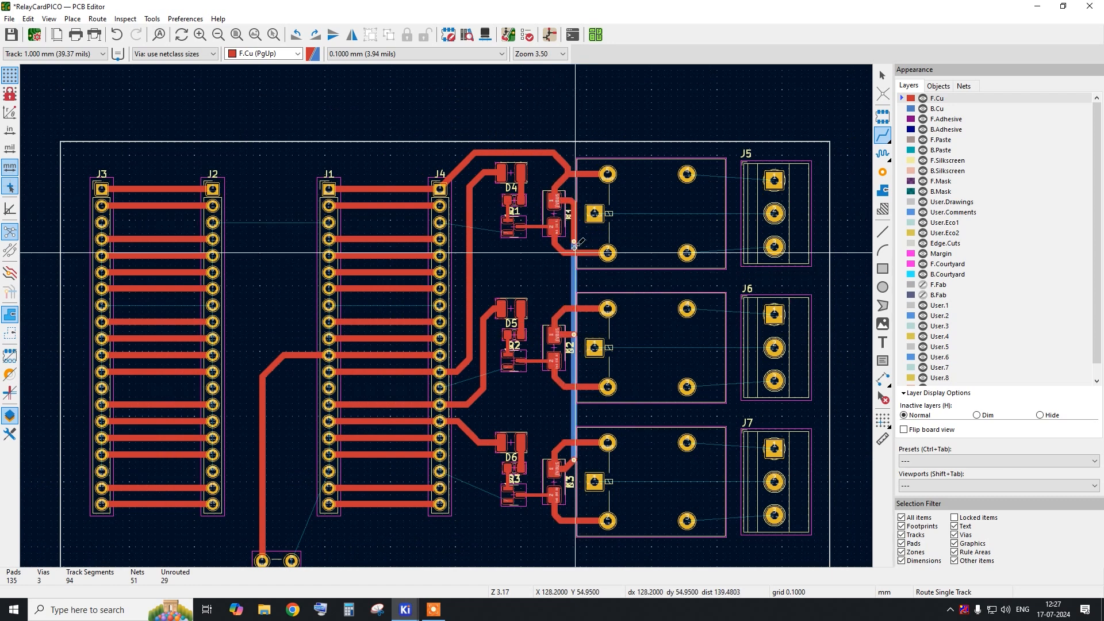
right_click(527, 226)
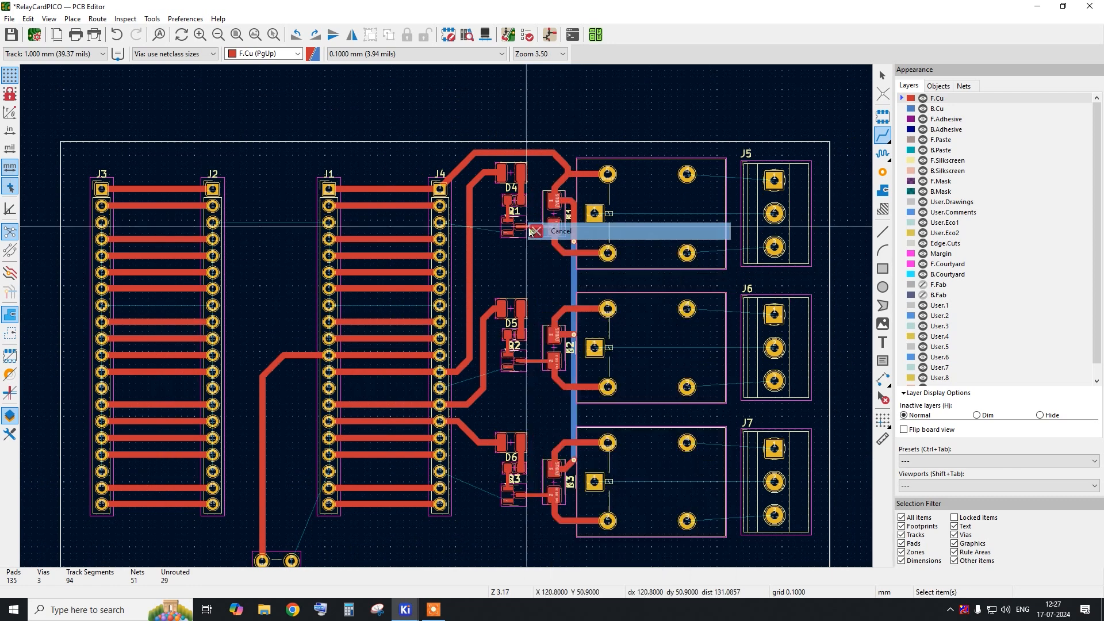
click(532, 230)
Examine the remaining GND connections between the headers, SW1 and the relay-driver transistors.
scroll(587, 342, up, 2)
scroll(495, 334, up, 2)
scroll(509, 413, down, 3)
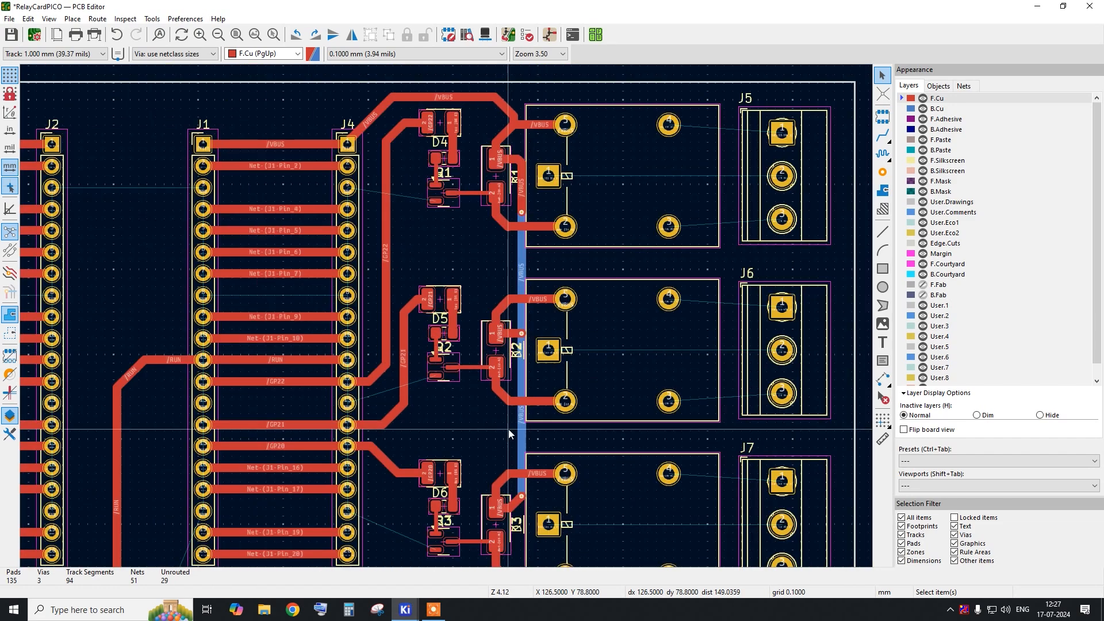
scroll(355, 149, up, 3)
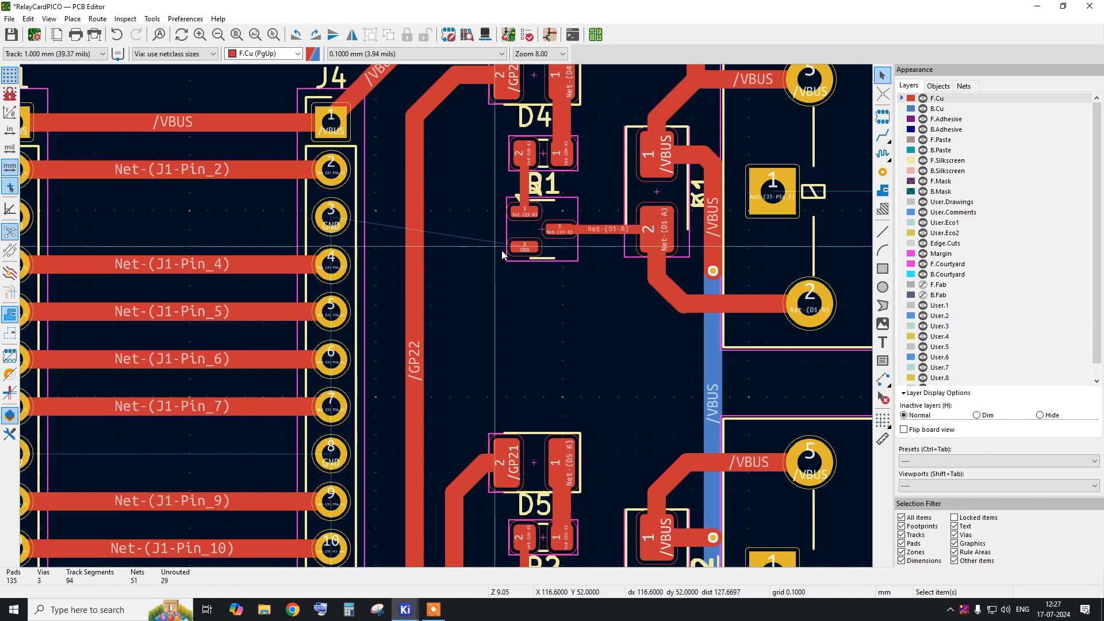
scroll(372, 164, down, 3)
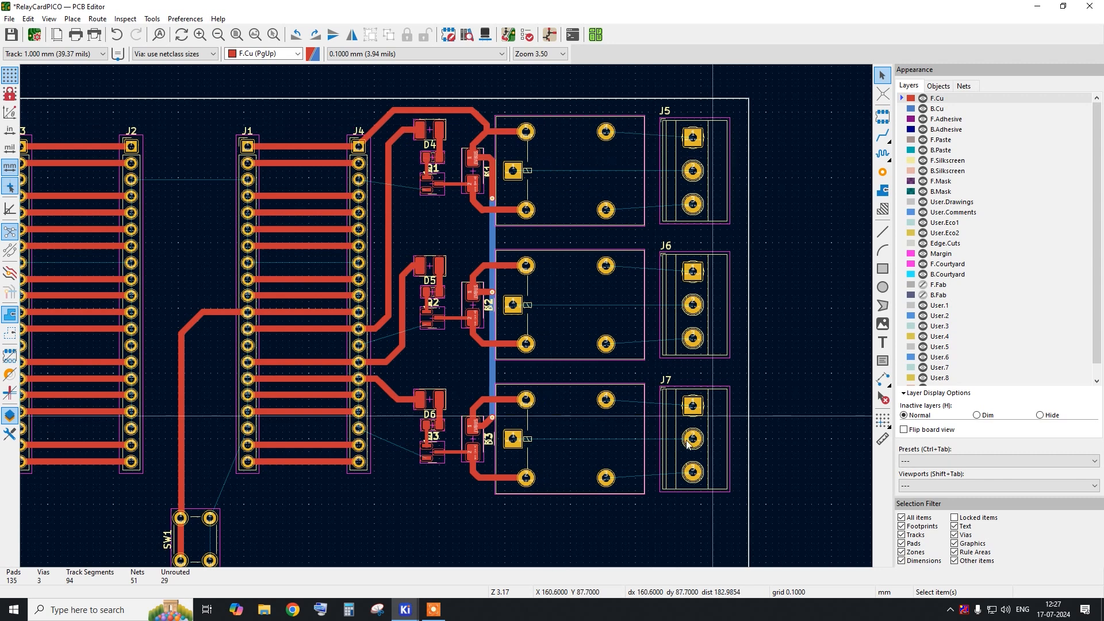
scroll(499, 242, down, 2)
scroll(292, 434, up, 1)
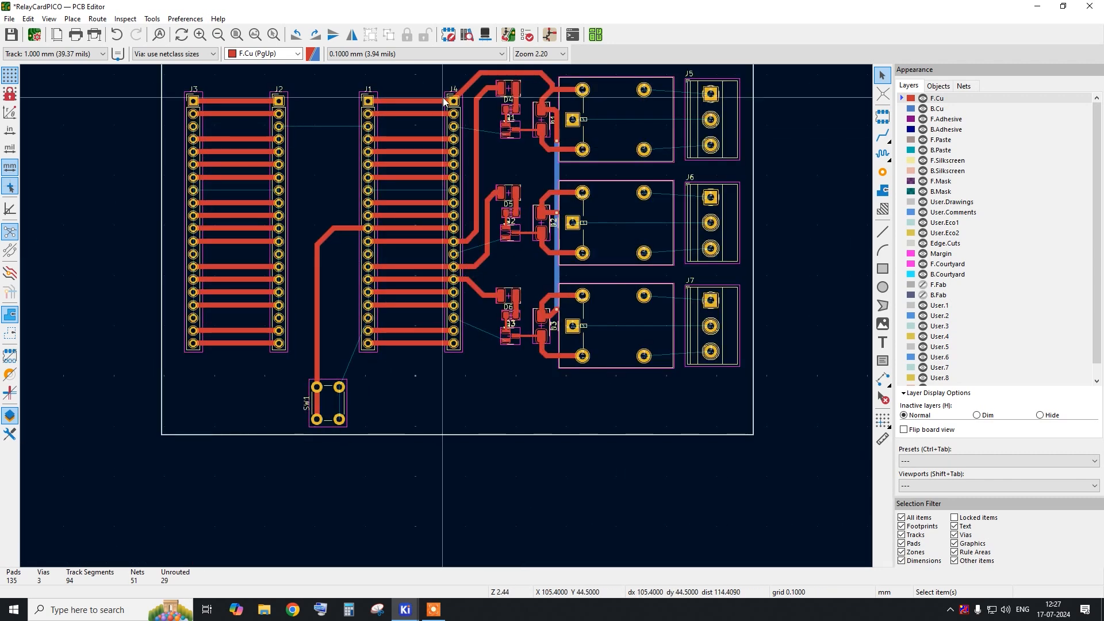
scroll(456, 110, up, 2)
scroll(457, 115, up, 1)
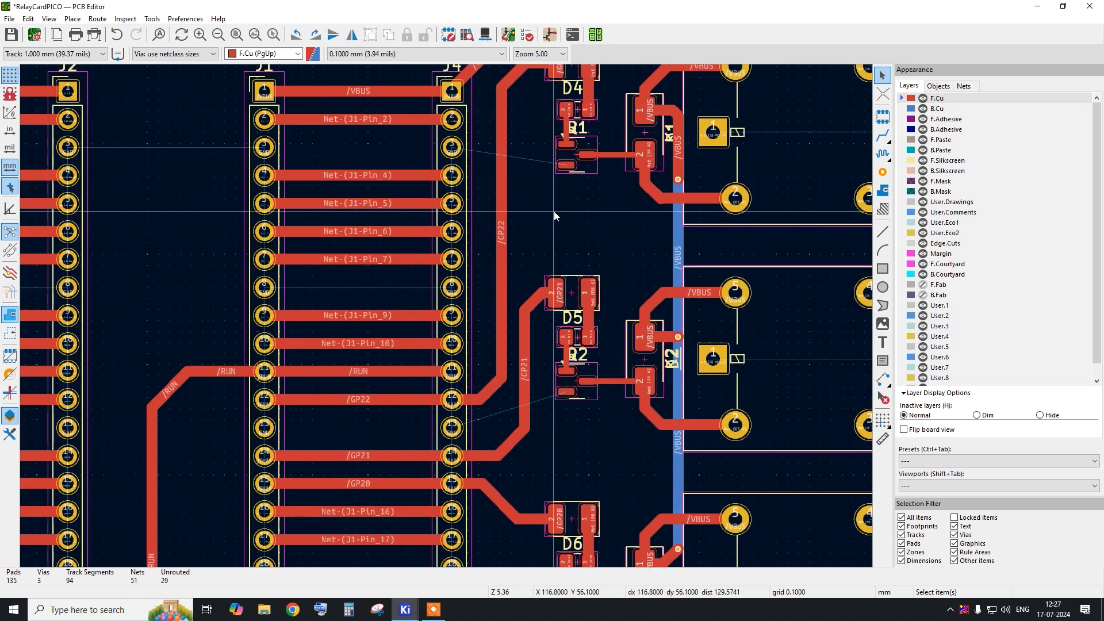
scroll(555, 224, down, 2)
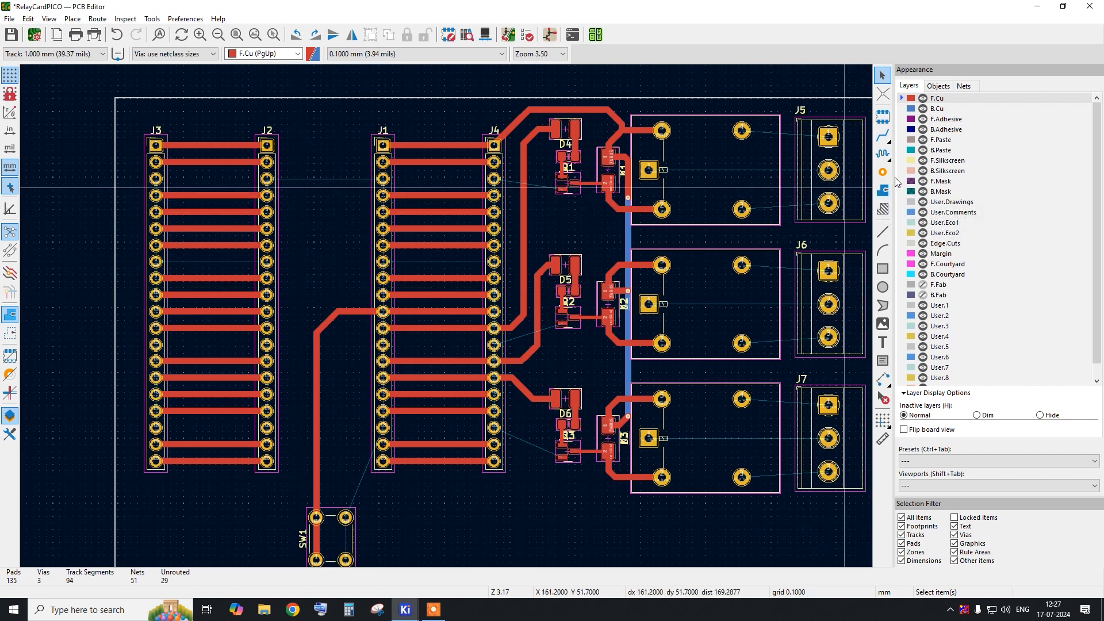
Draw an F.Cu rectangle about 73.6 by 73.8 mm from the board outline's upper-left corner to its lower edge, covering the headers, SW1 and transistors.
click(883, 189)
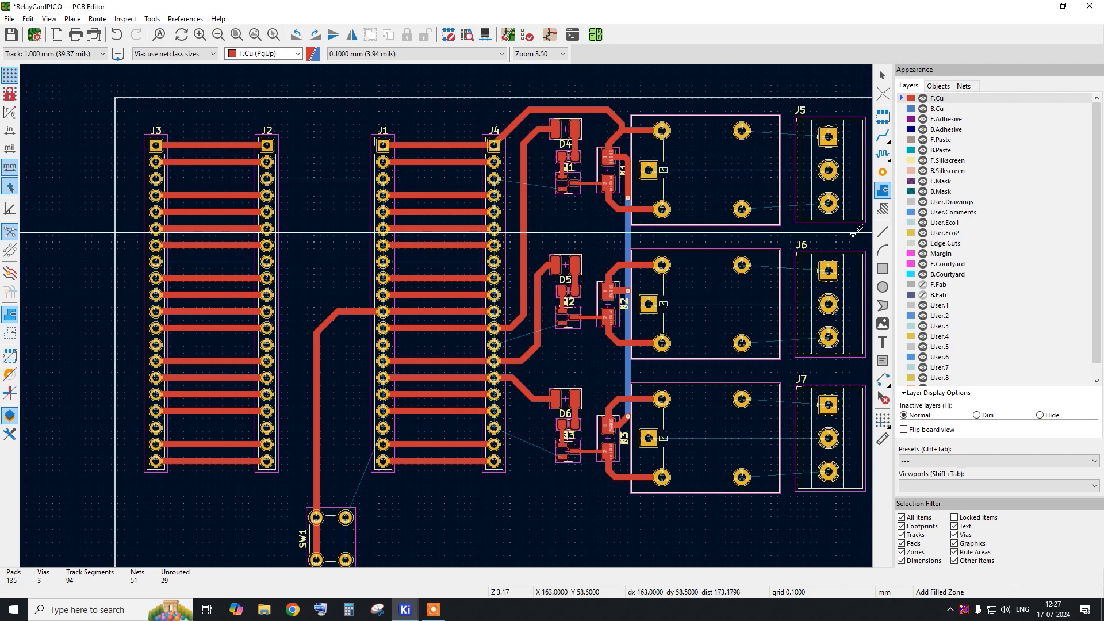
click(883, 268)
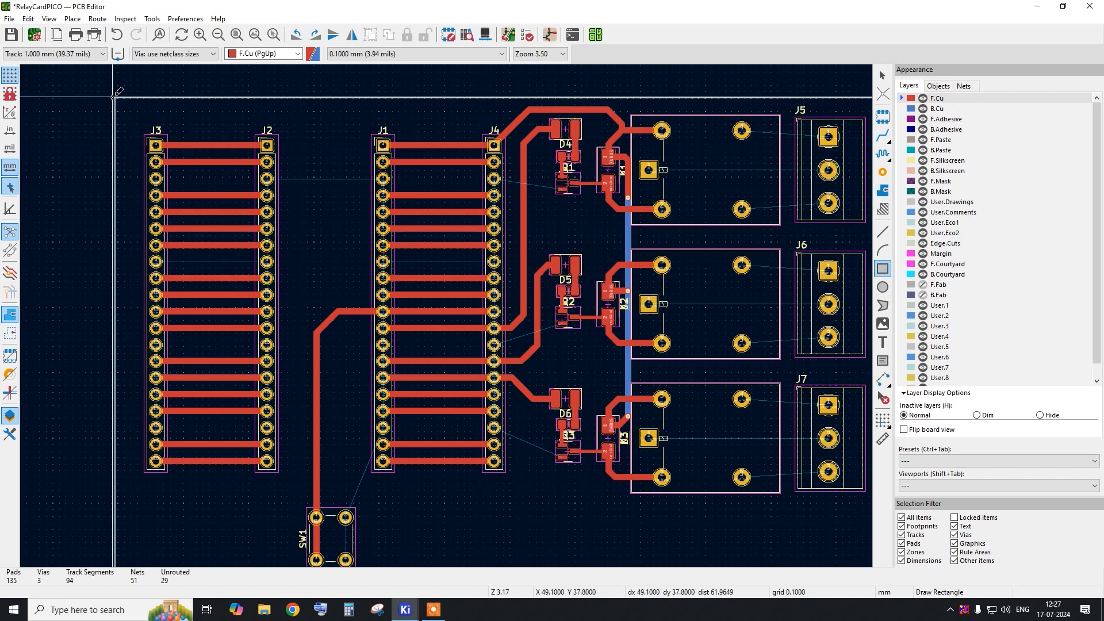
scroll(115, 99, up, 5)
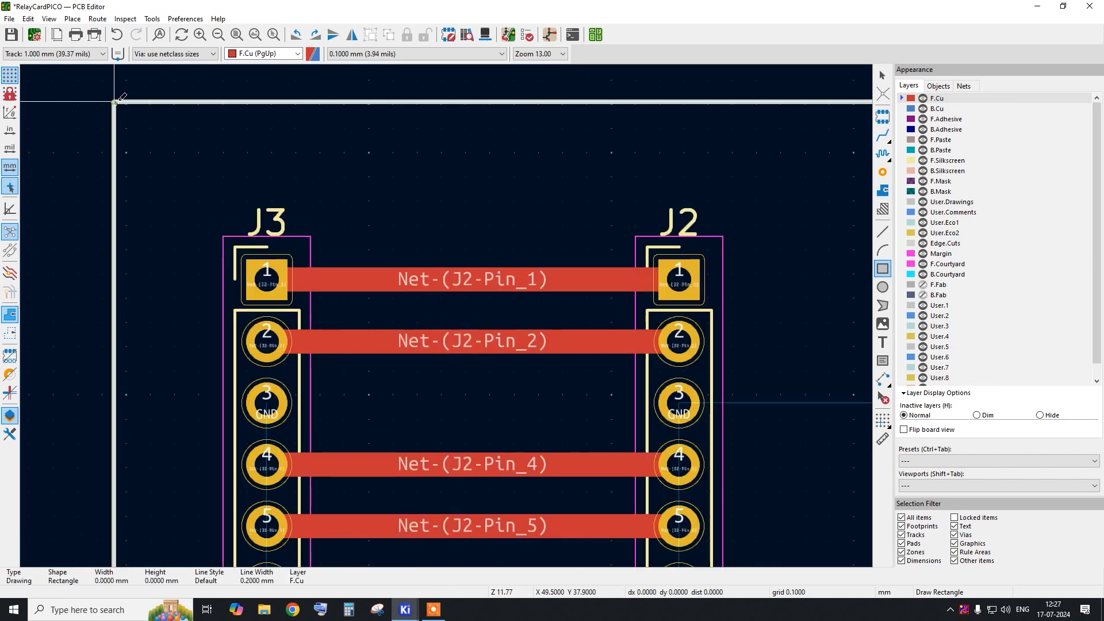
scroll(230, 127, down, 8)
scroll(518, 414, up, 3)
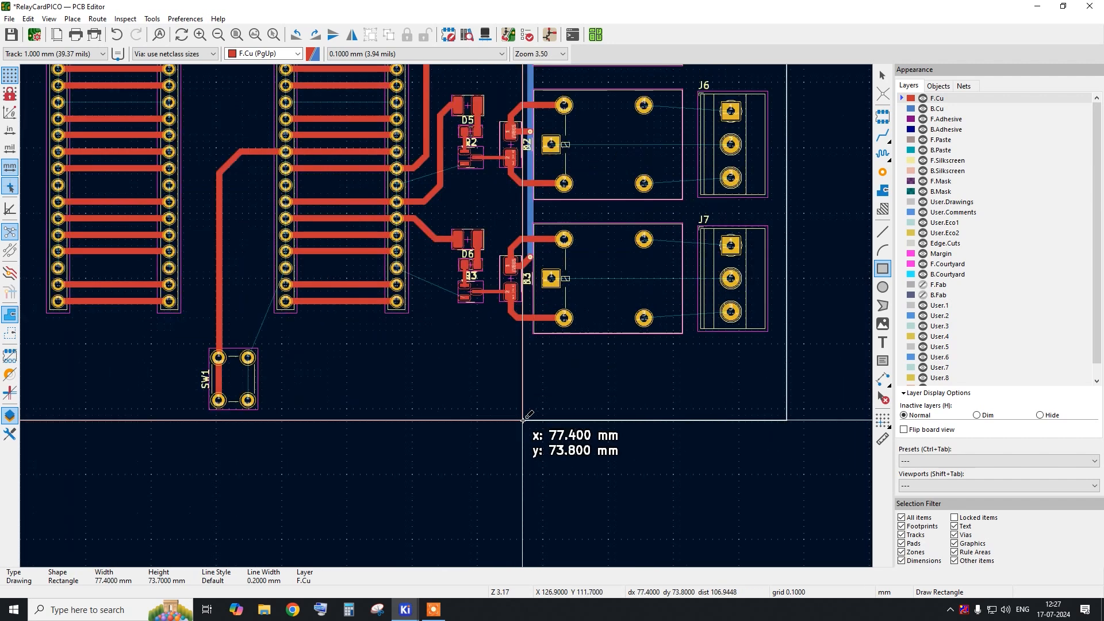
scroll(523, 420, up, 1)
scroll(492, 420, up, 5)
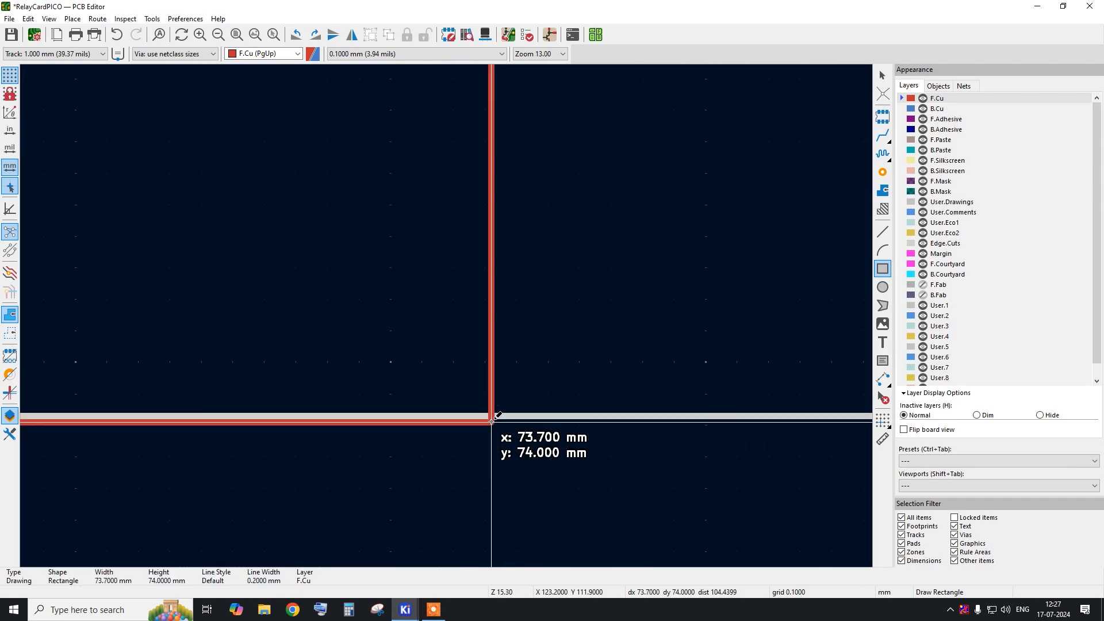
scroll(525, 429, down, 6)
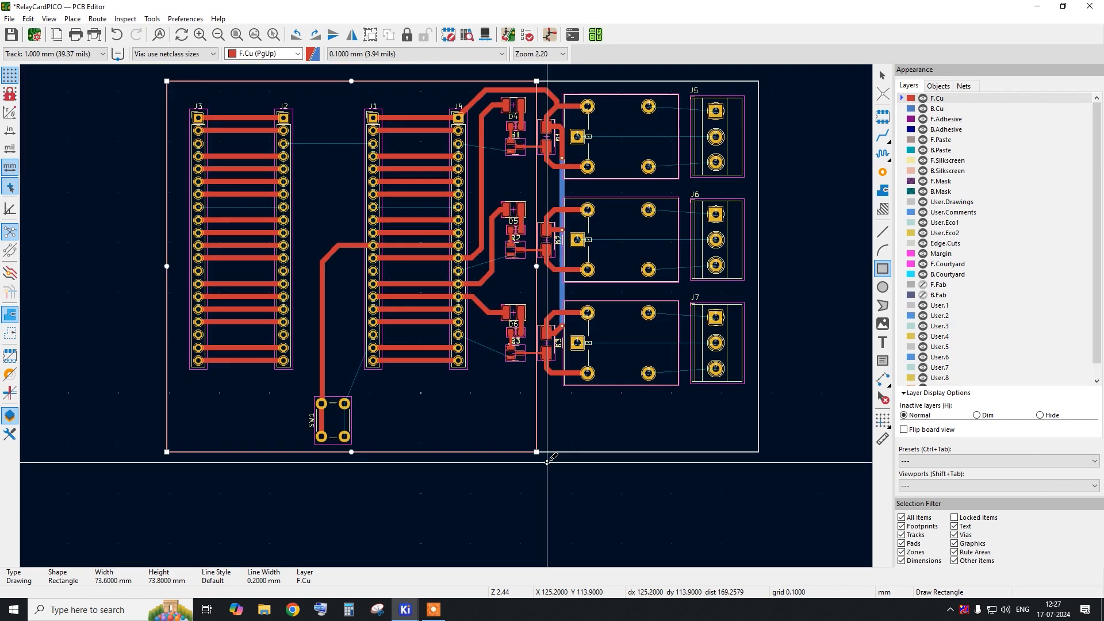
Leave rectangle drawing and narrow the F.Cu rectangle to about 73 mm wide by moving its relay-side edge.
scroll(534, 107, up, 2)
right_click(540, 110)
click(569, 118)
drag(541, 464, 540, 464)
scroll(654, 254, down, 4)
scroll(624, 377, up, 1)
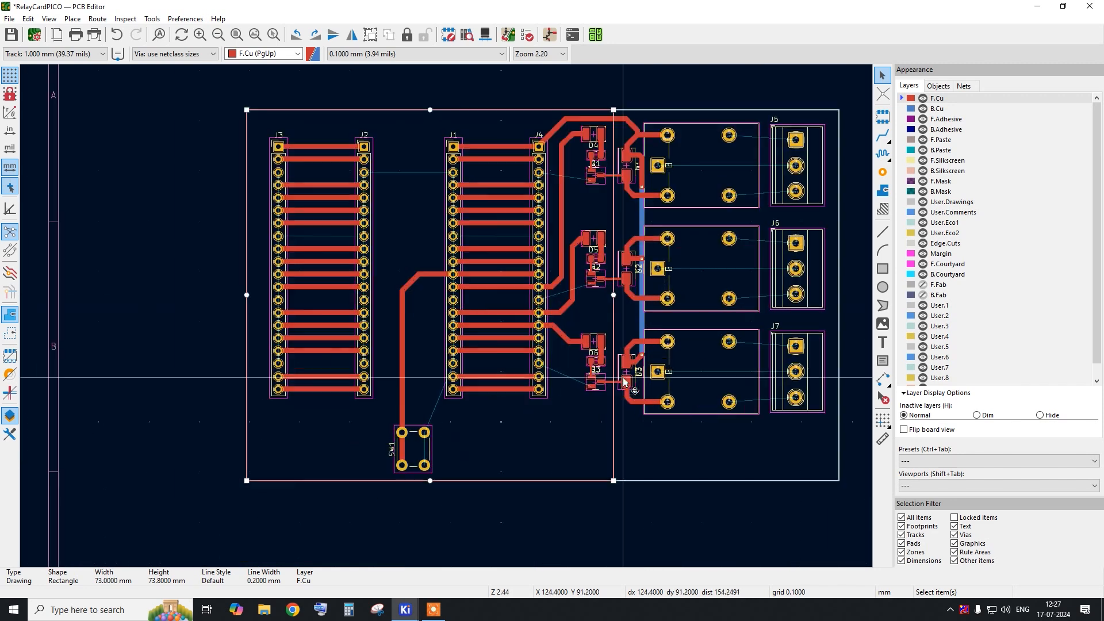
Convert the F.Cu rectangle into a copper zone on the GND net, keeping the default clearance and thermal relief settings.
right_click(614, 445)
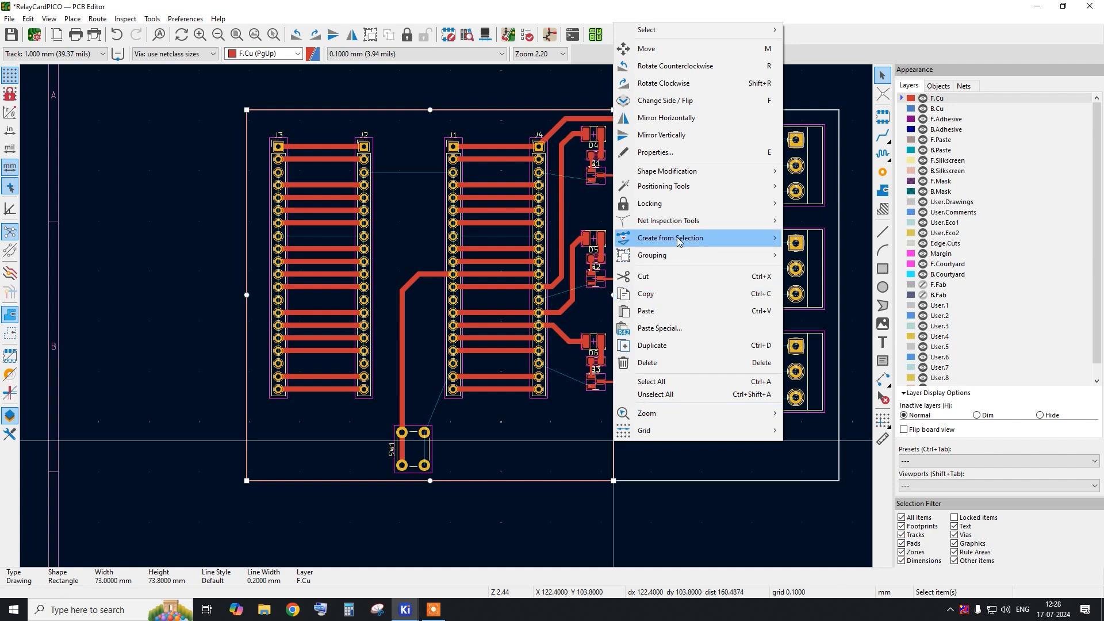
mouse_move(682, 241)
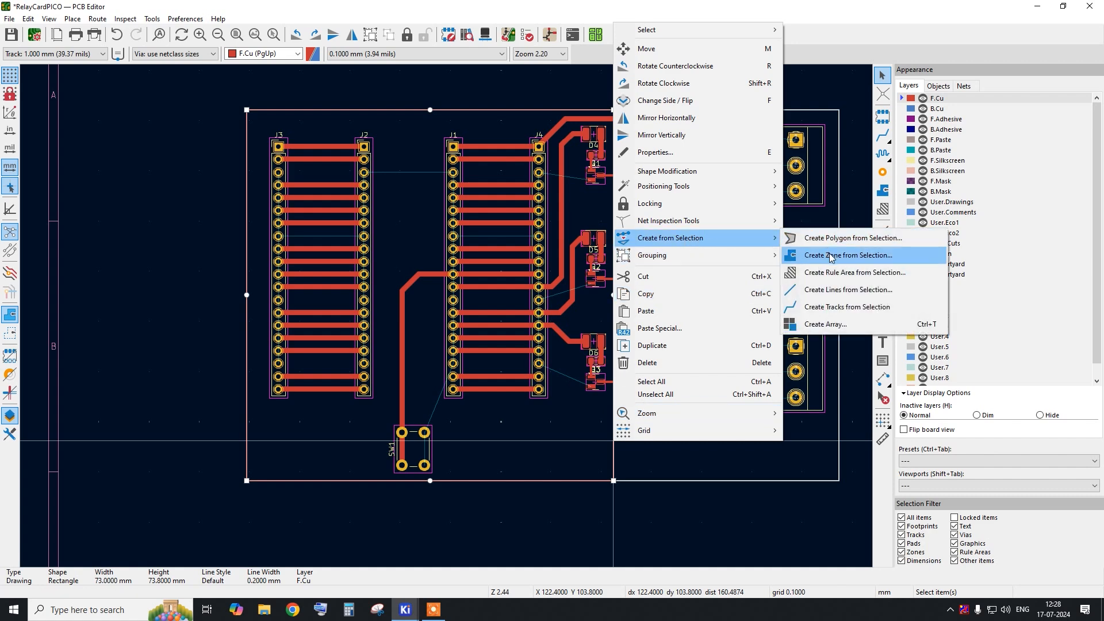
click(878, 256)
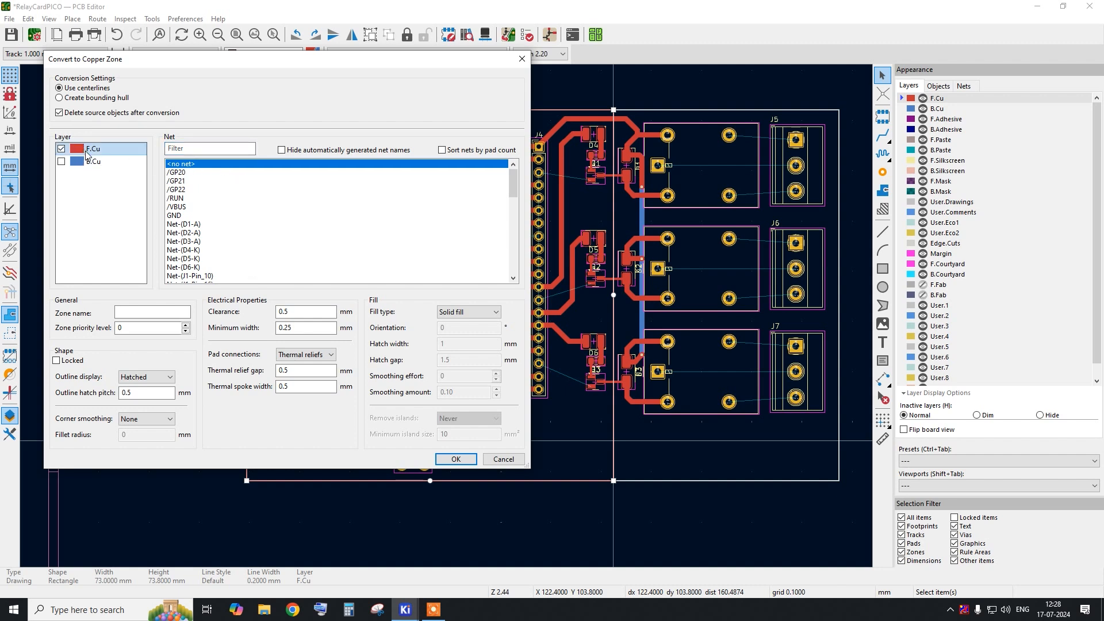
click(173, 216)
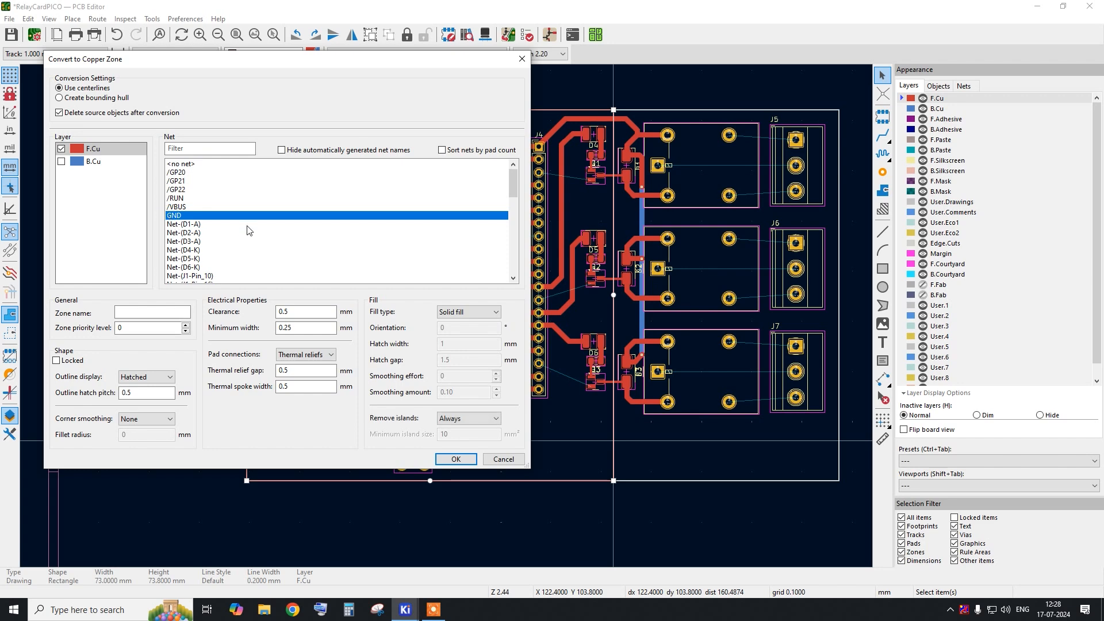
click(456, 464)
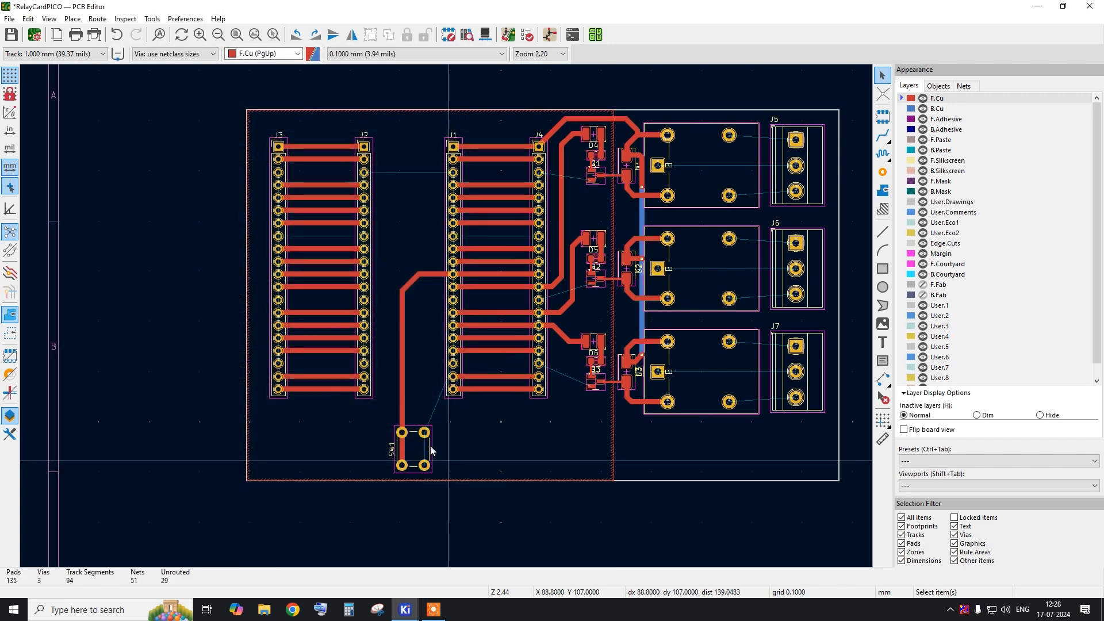
Fill the new GND zone with copper.
scroll(614, 420, up, 5)
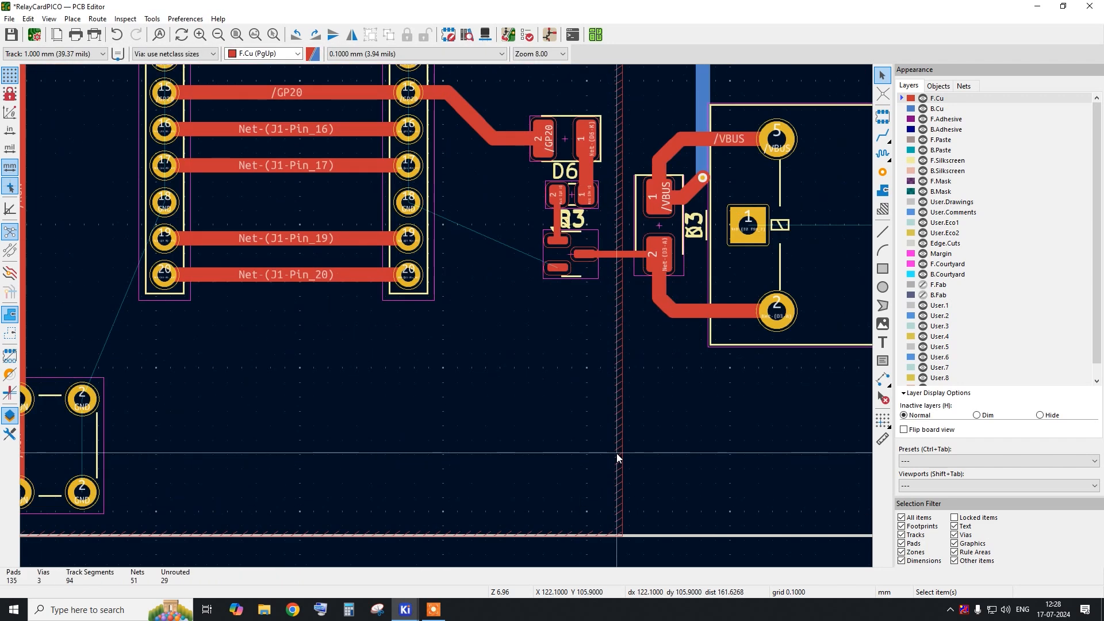
scroll(616, 429, down, 5)
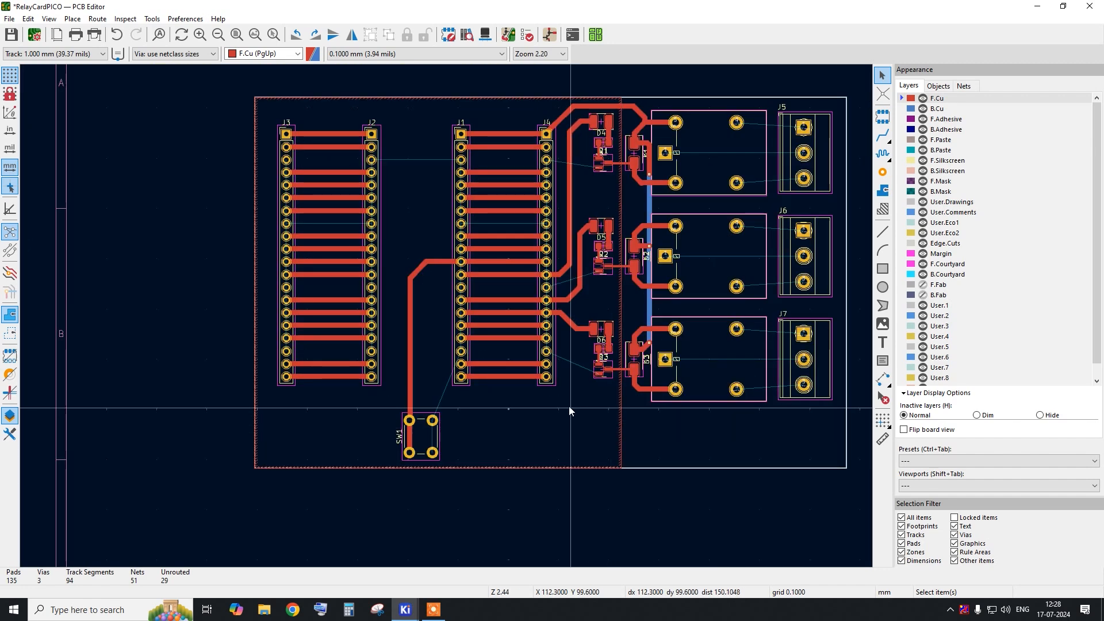
key(b)
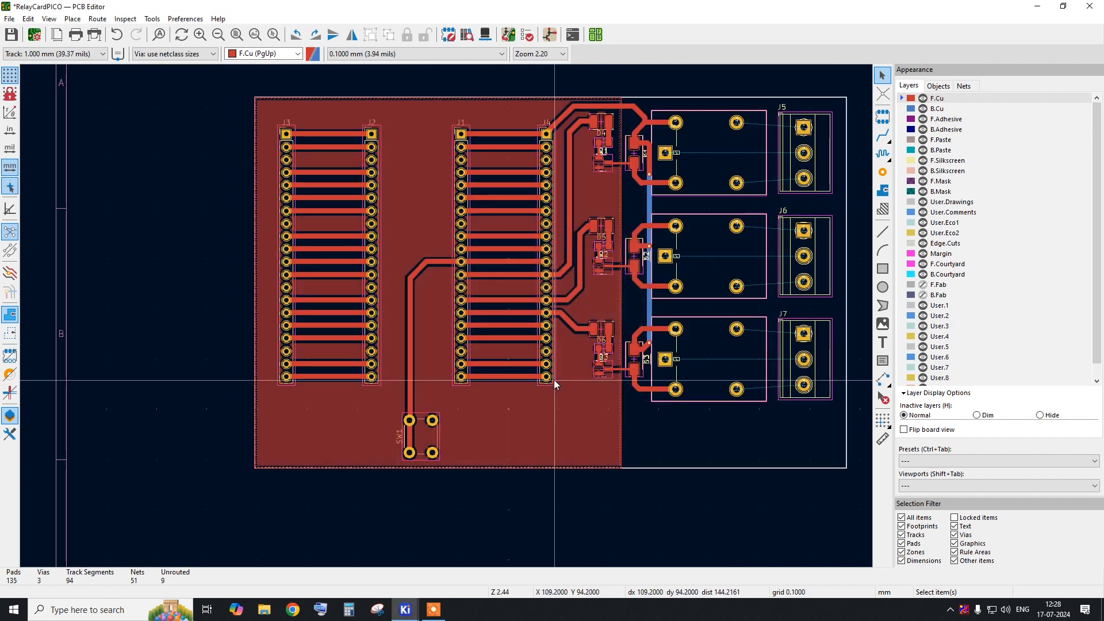
Examine the GND pour around the header pins, the /RUN track, SW1 and the relay-driver parts.
scroll(367, 111, up, 2)
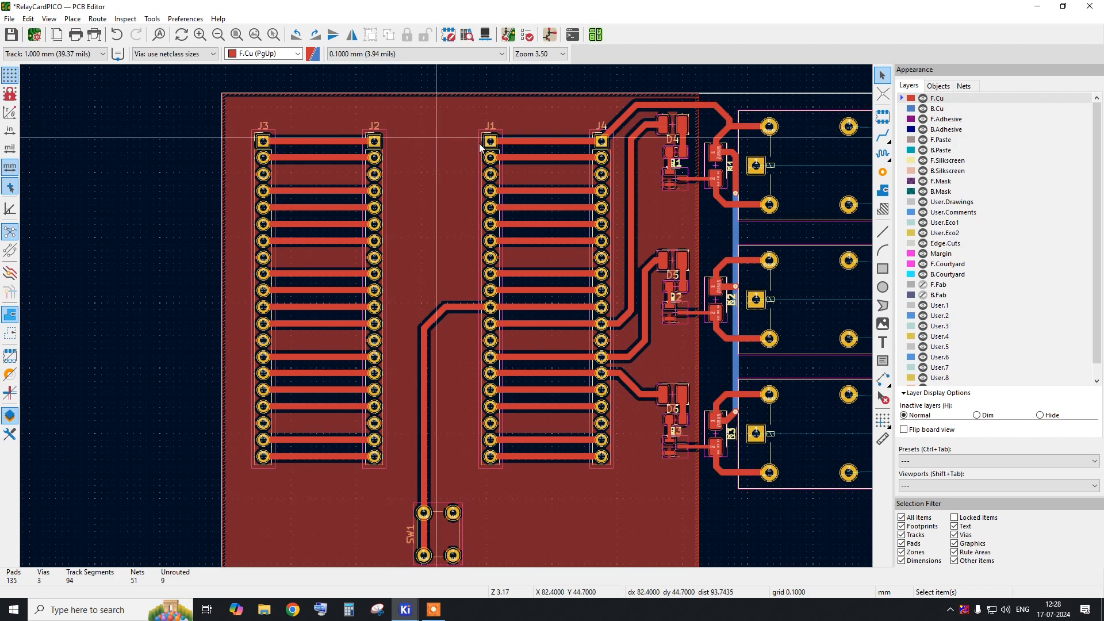
scroll(409, 177, up, 5)
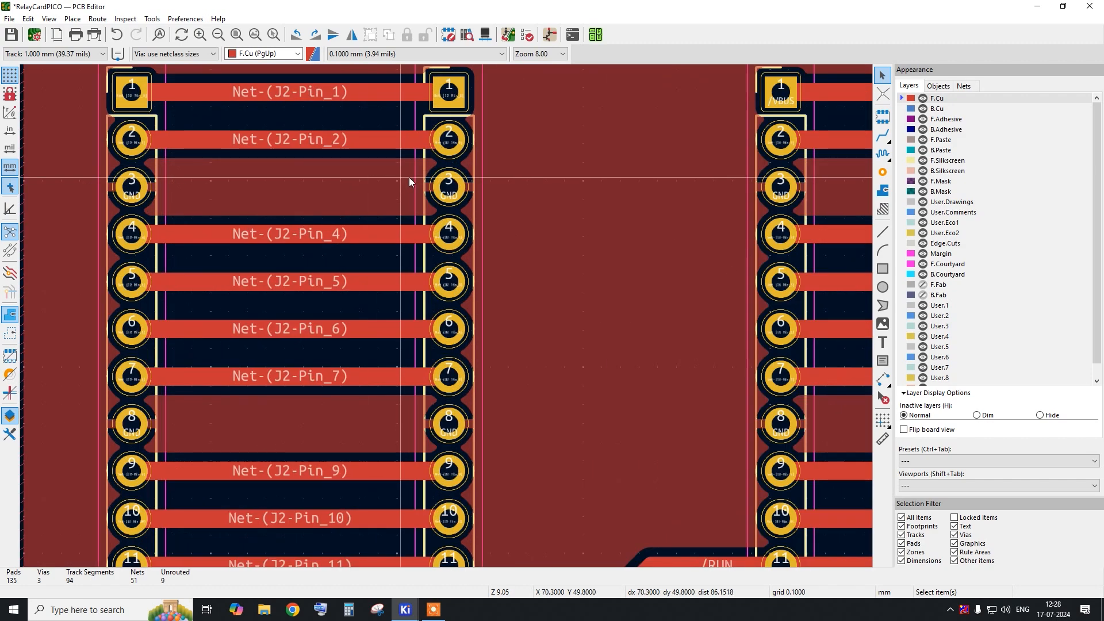
scroll(189, 346, down, 2)
scroll(189, 346, up, 2)
scroll(339, 351, down, 2)
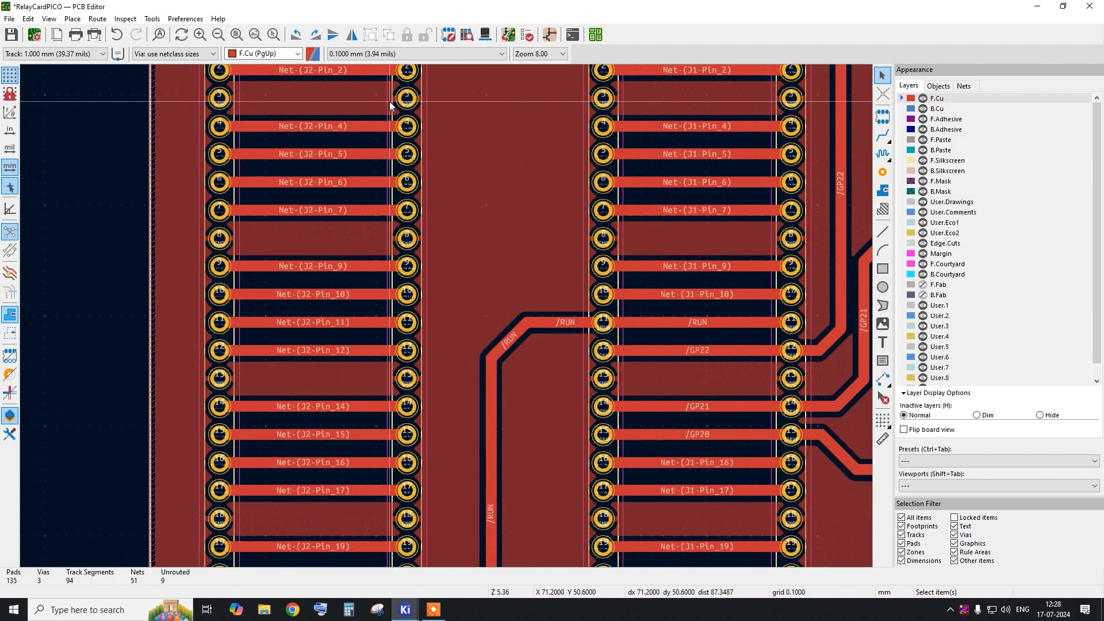
scroll(379, 371, up, 2)
scroll(453, 329, down, 4)
scroll(522, 323, up, 1)
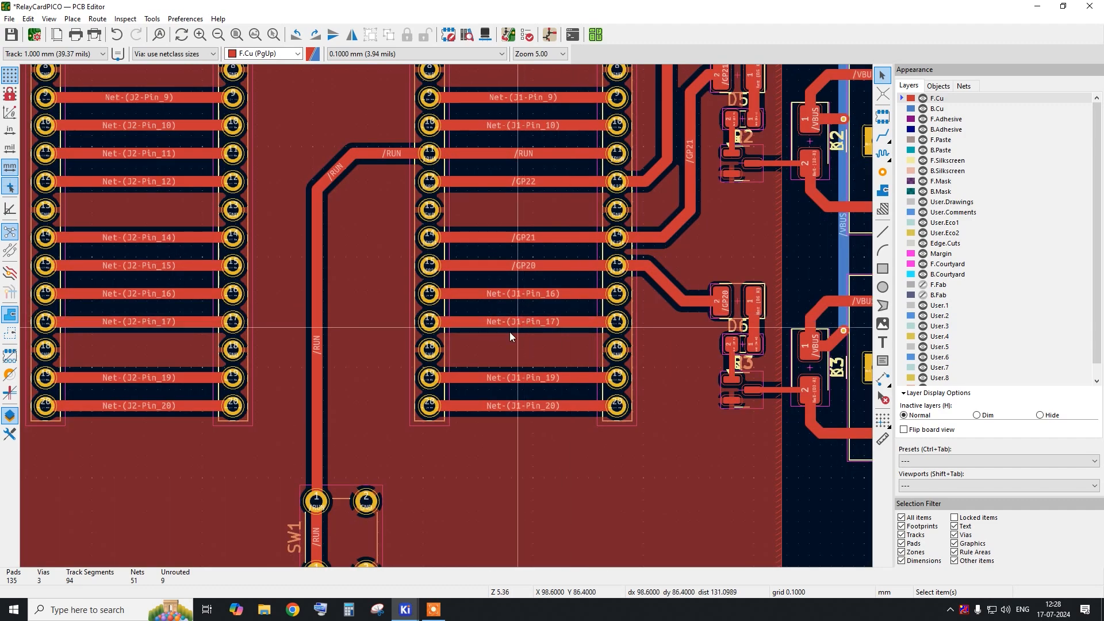
scroll(499, 332, down, 1)
scroll(559, 191, up, 2)
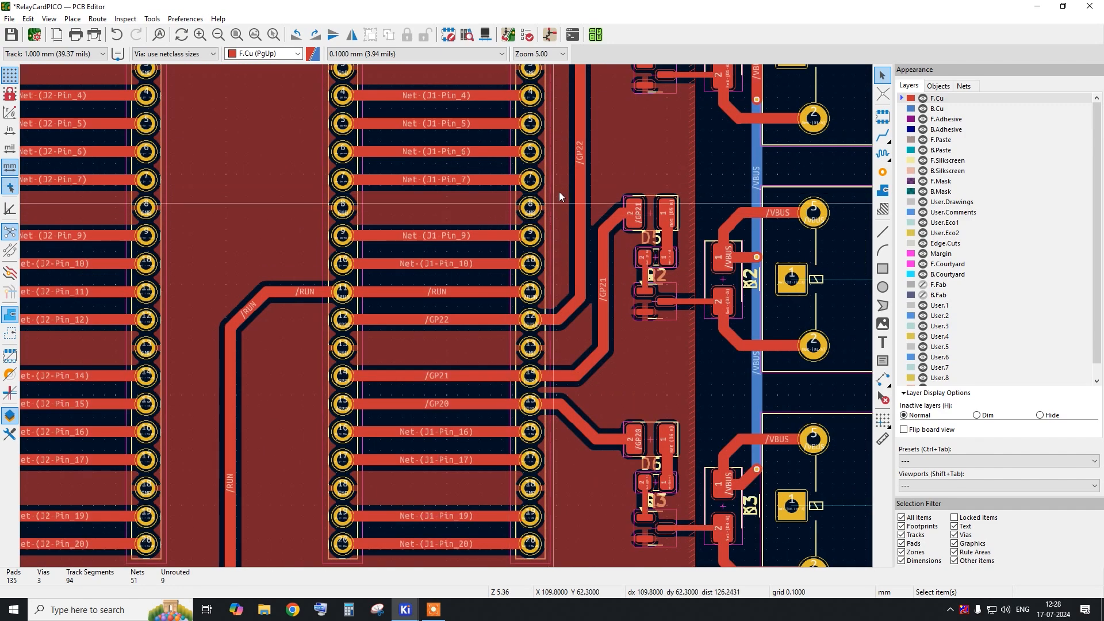
Shift the vertical /GP22 track segment toward J4 and the vertical /GP21 segment toward D5, and refill the GND zone.
click(578, 274)
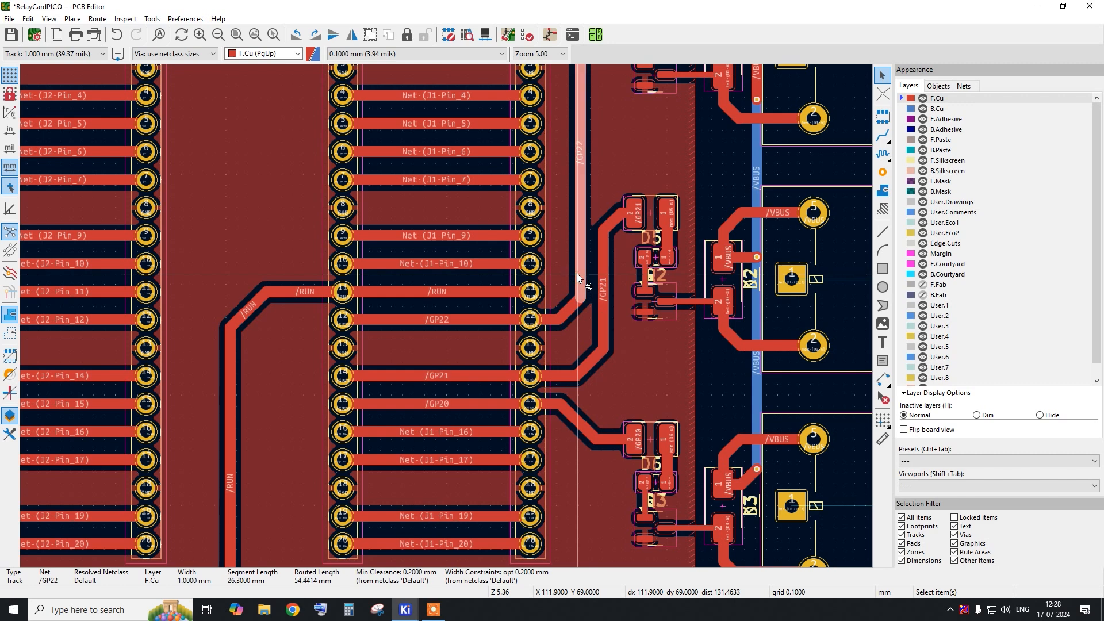
key(d)
click(571, 274)
key(d)
click(607, 278)
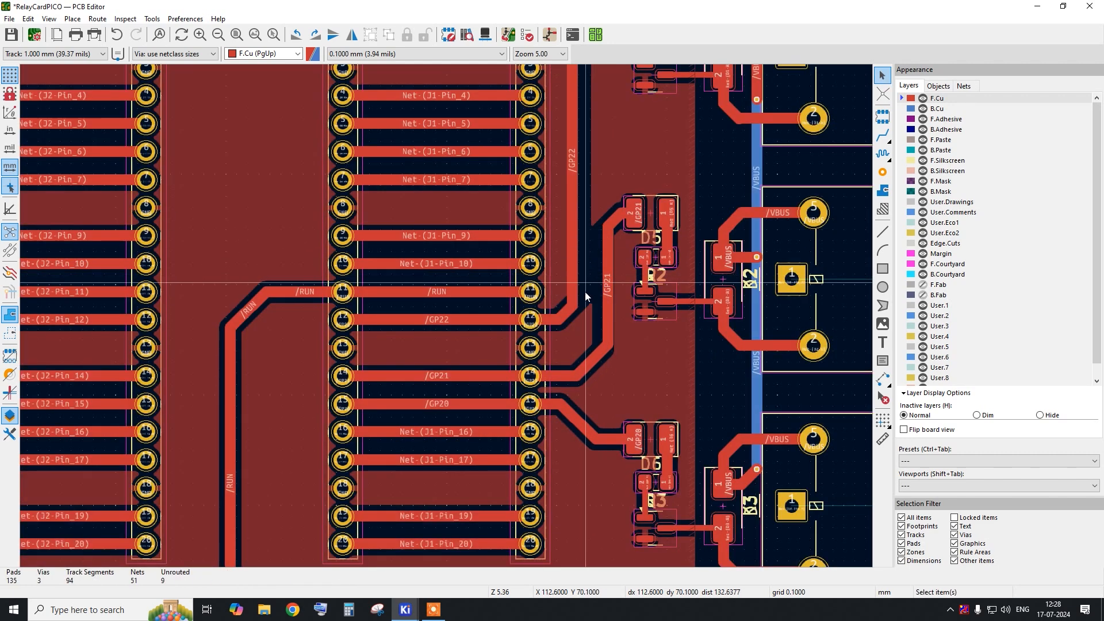
key(b)
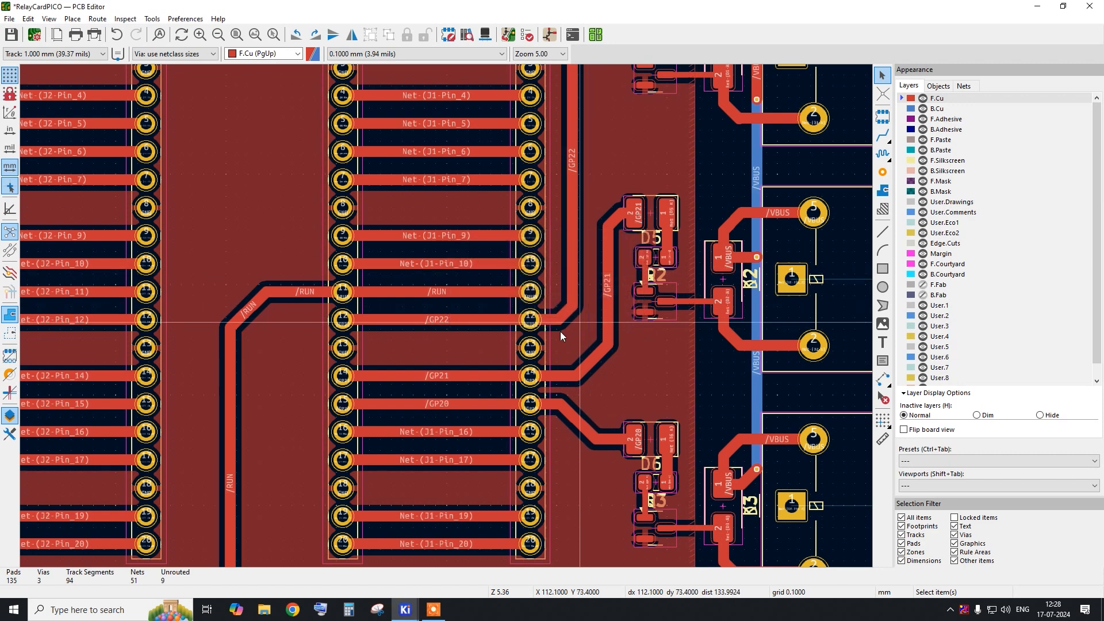
Examine the unrouted connections between the relay contact pads and terminal blocks J5, J6 and J7.
scroll(403, 352, down, 5)
scroll(461, 157, up, 3)
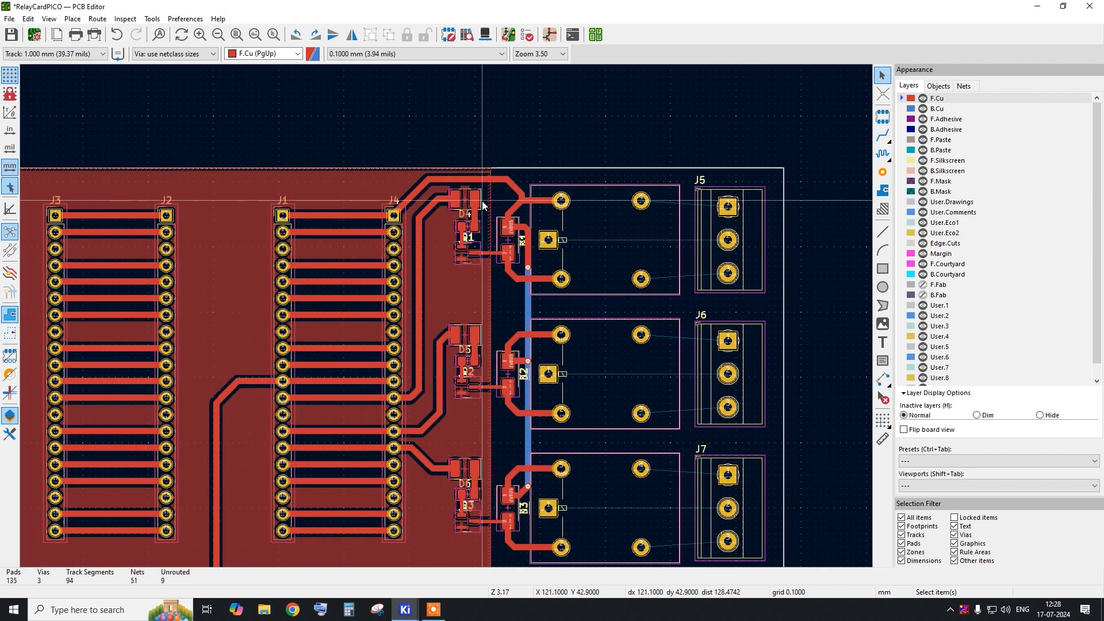
scroll(484, 201, down, 2)
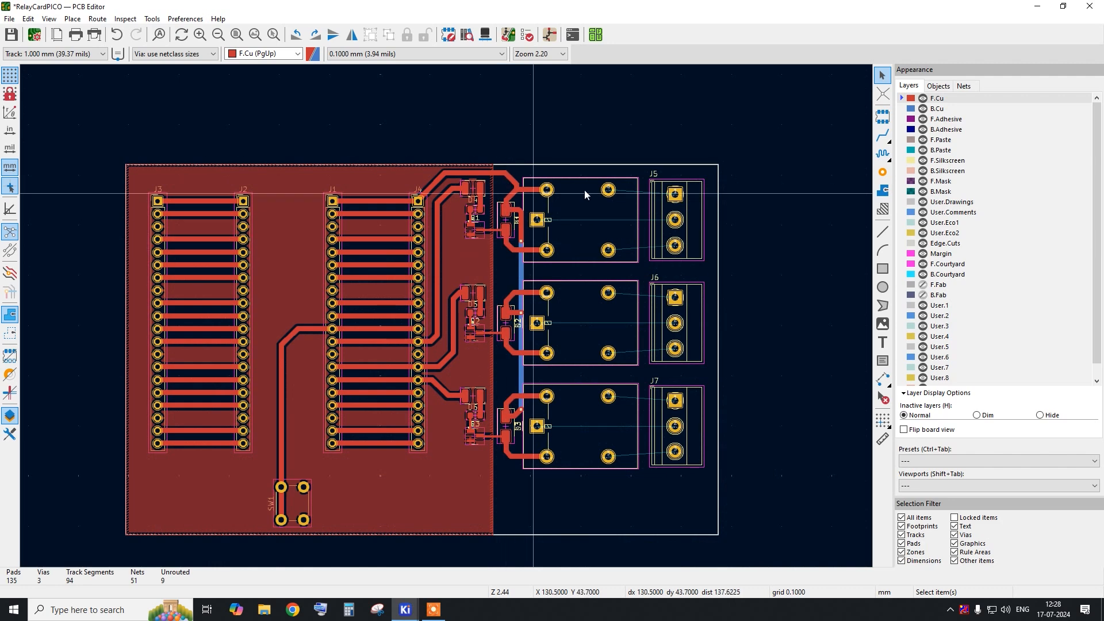
scroll(714, 377, up, 2)
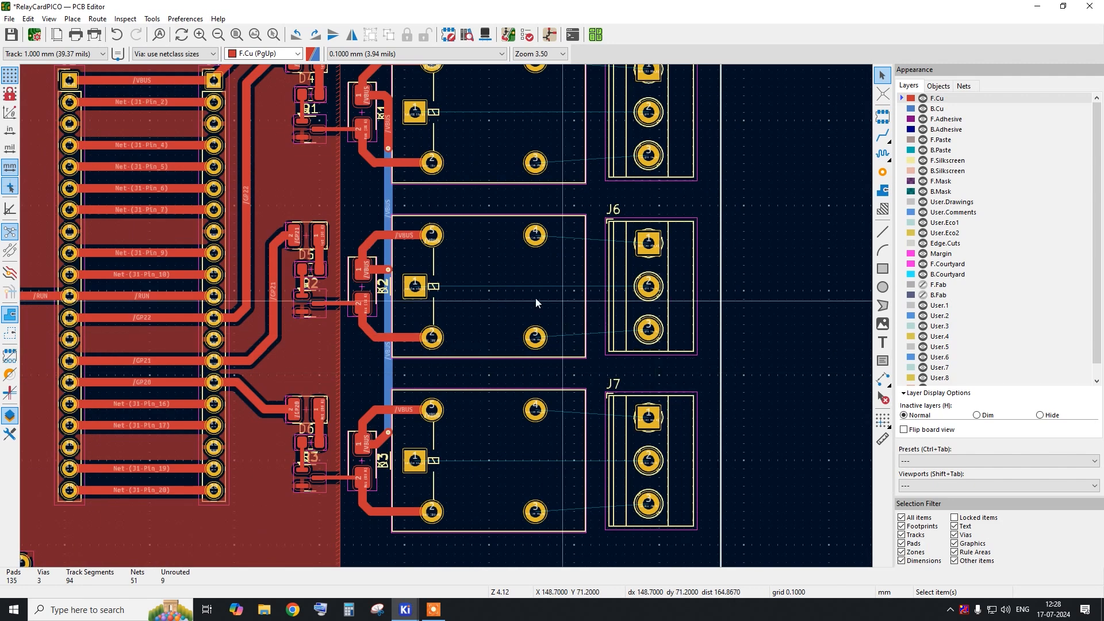
scroll(469, 302, down, 2)
scroll(519, 298, up, 1)
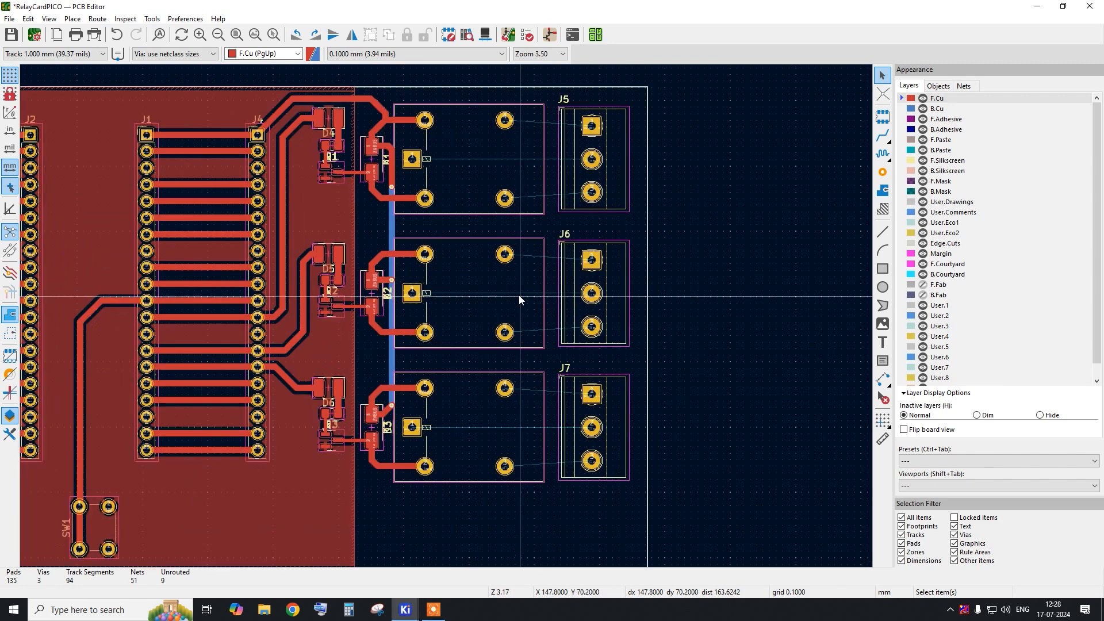
scroll(644, 181, down, 2)
scroll(635, 171, up, 2)
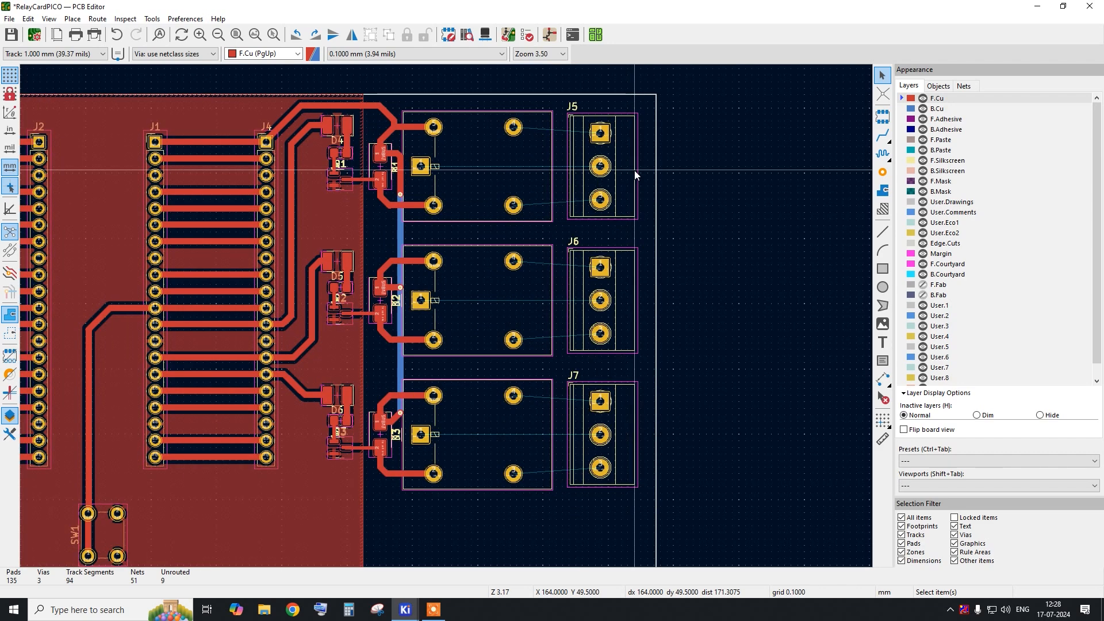
Set the track width to 3 mm and route the upper relay's pads 4 and 3 to J5 pins 1 and 3 on F.Cu.
click(71, 54)
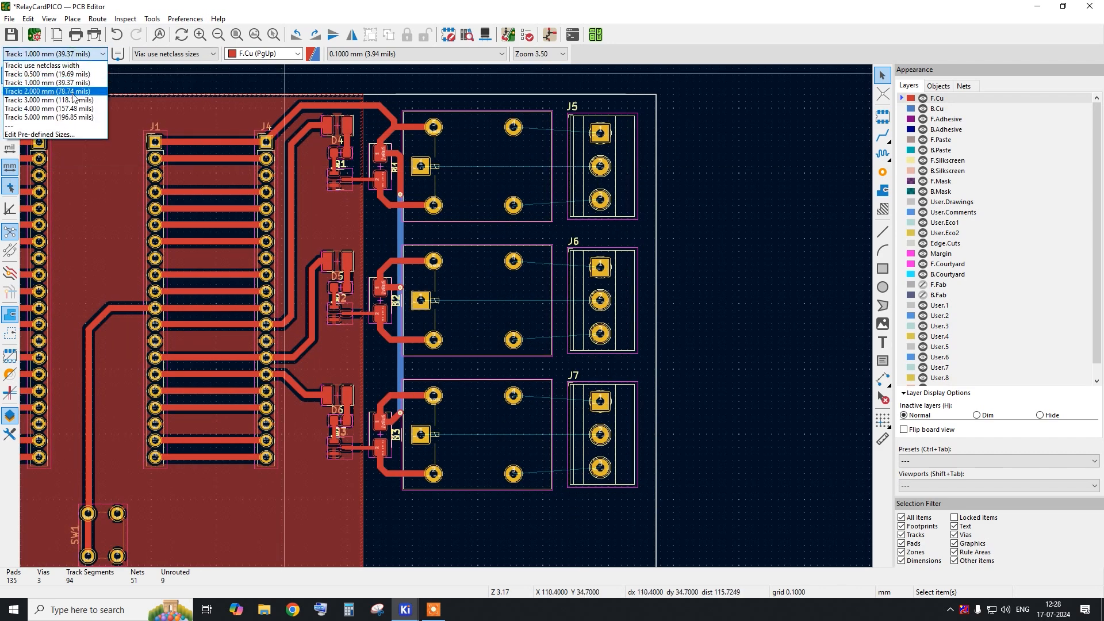
click(49, 99)
key(x)
scroll(467, 138, up, 2)
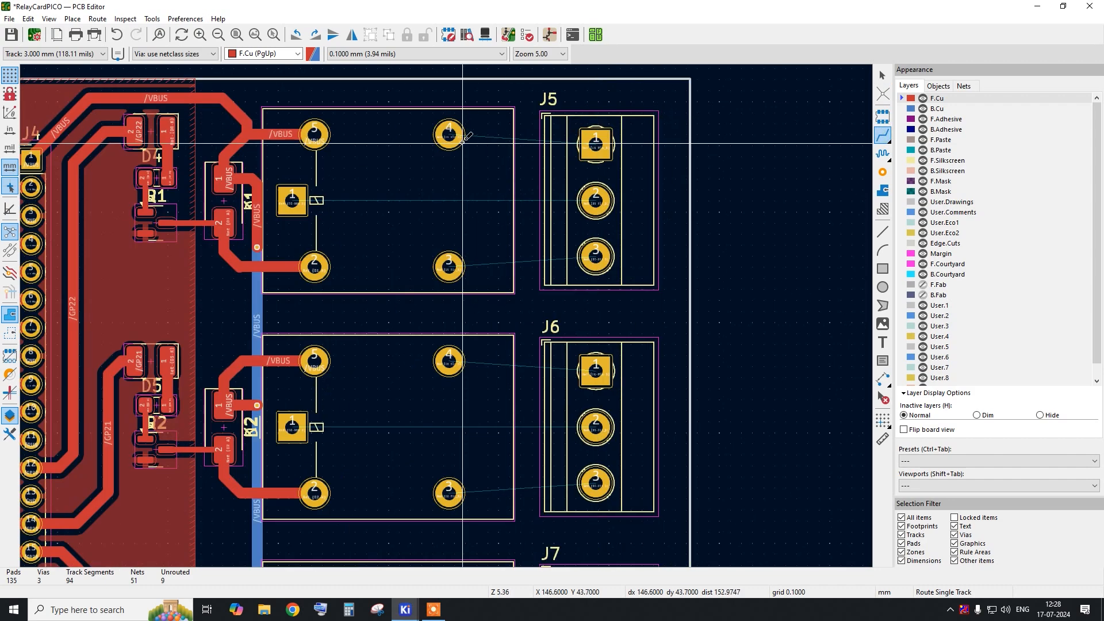
click(467, 141)
click(595, 143)
click(467, 267)
click(596, 257)
Route the middle relay's pads 4 and 3 to J6 pins 1 and 3 with 3 mm F.Cu tracks.
scroll(575, 253, down, 1)
scroll(604, 247, up, 1)
click(449, 361)
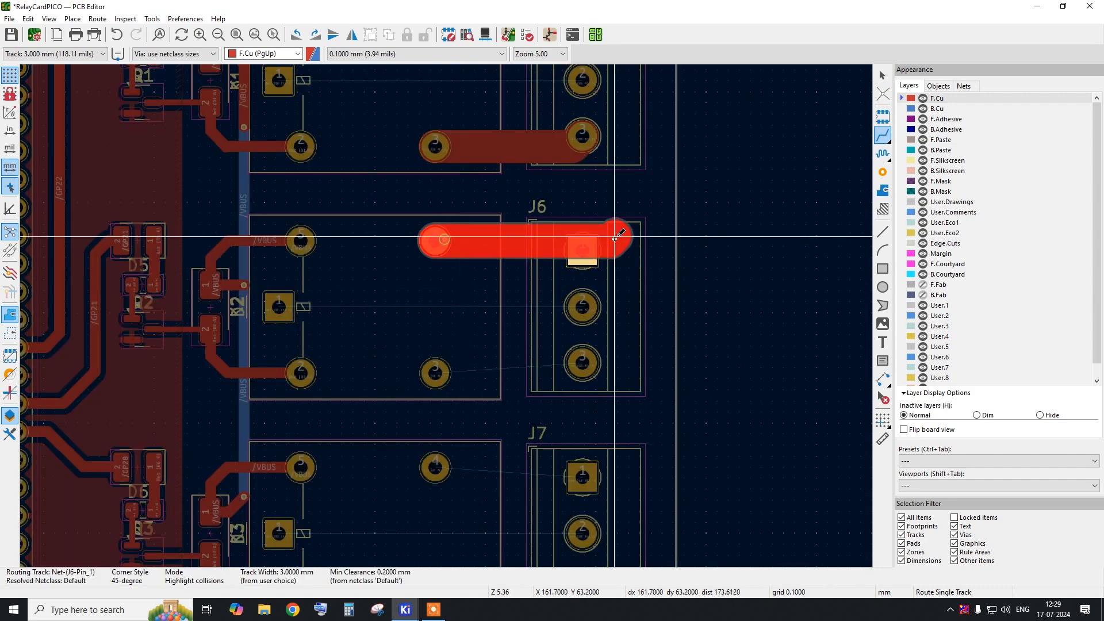
click(584, 248)
scroll(584, 248, down, 1)
scroll(575, 253, up, 1)
click(483, 276)
click(593, 269)
Route the lower relay's pads 4 and 3 to J7 pins 1 and 3 with 3 mm F.Cu tracks.
click(481, 350)
click(594, 358)
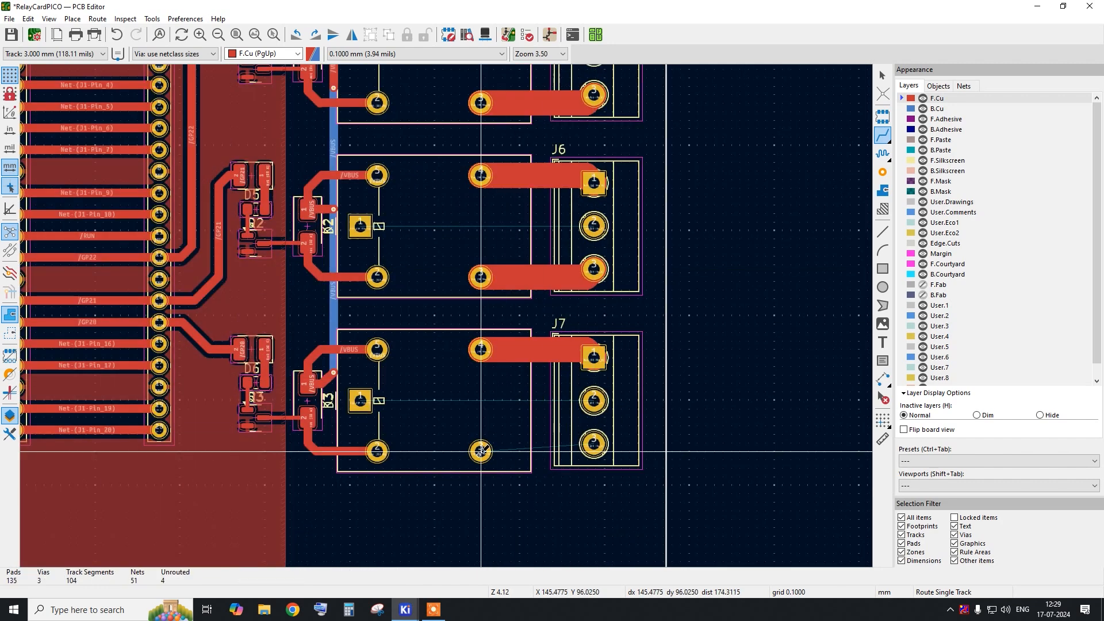
click(481, 451)
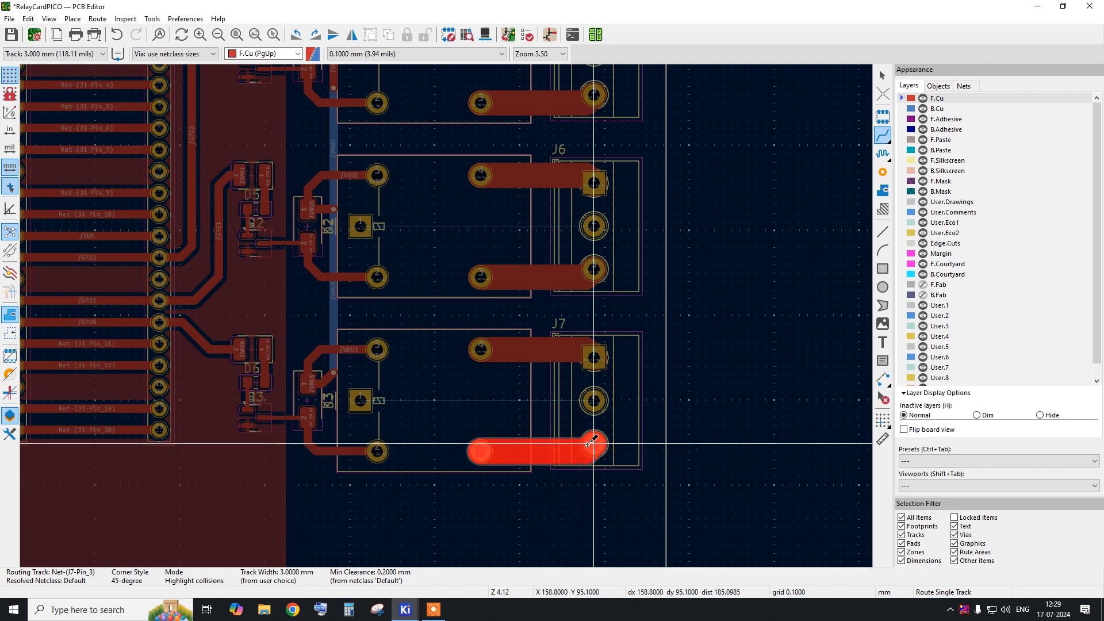
click(587, 444)
Route pad 1 of each relay to pin 2 of J6, J5 and J7 with straight 3 mm F.Cu tracks, and leave routing.
scroll(448, 381, down, 3)
scroll(401, 295, up, 2)
click(397, 295)
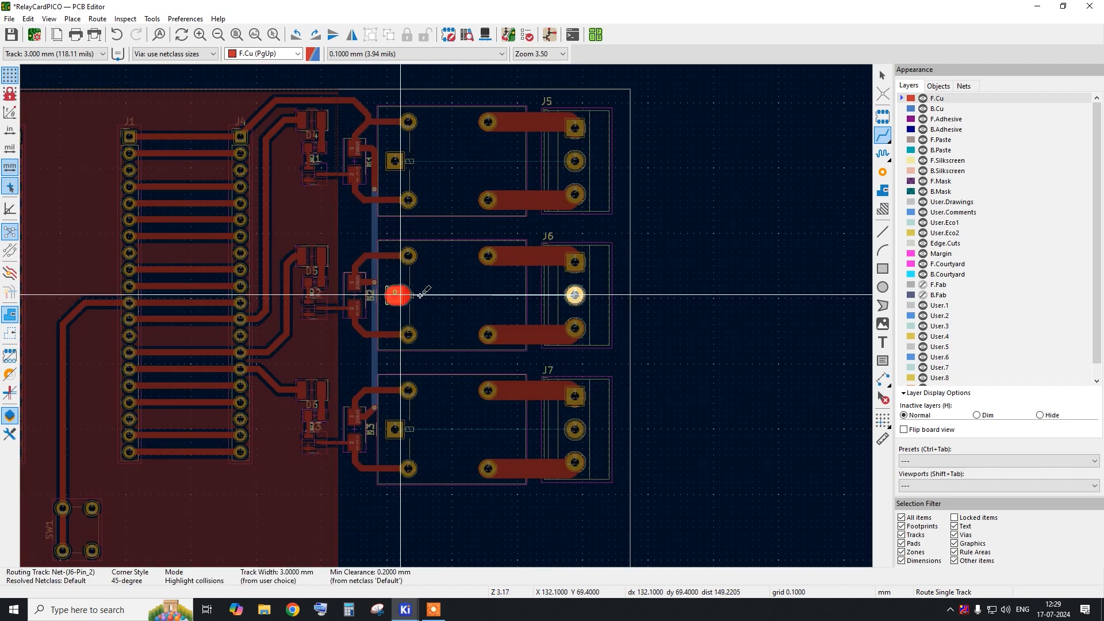
click(575, 295)
click(395, 161)
click(578, 161)
click(395, 430)
click(575, 429)
right_click(784, 124)
click(795, 133)
scroll(465, 157, down, 2)
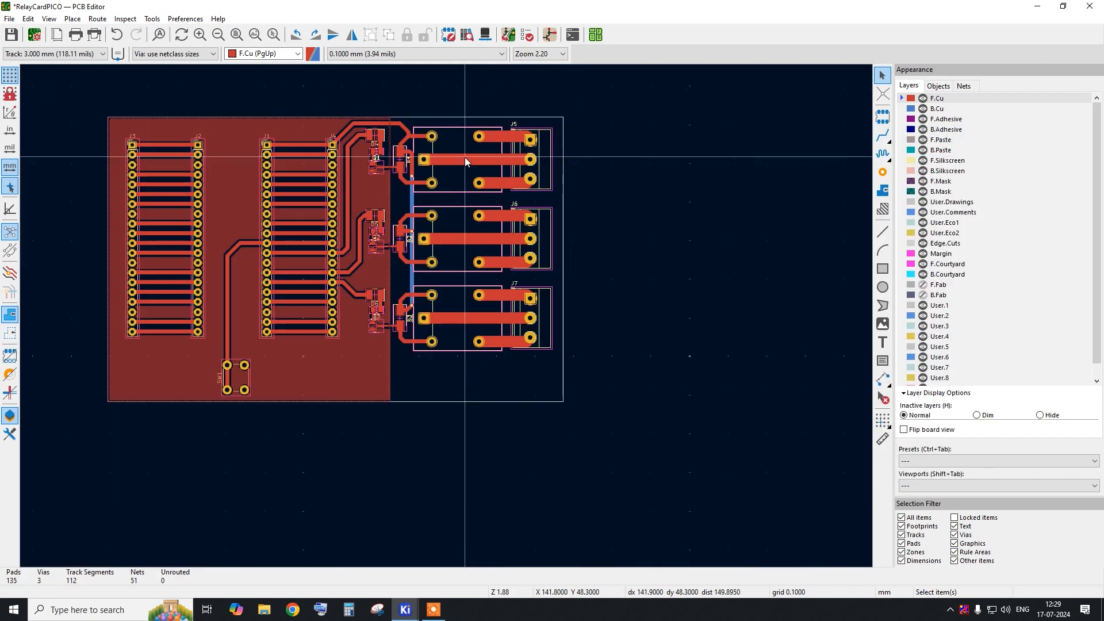
drag(417, 101, 544, 363)
scroll(490, 204, up, 2)
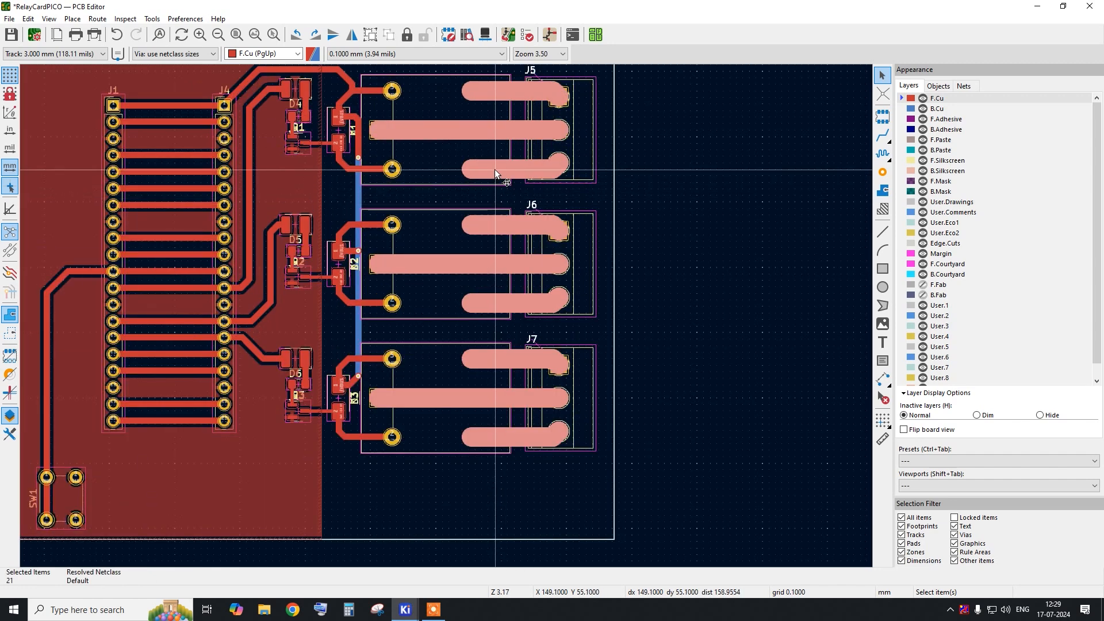
right_click(499, 128)
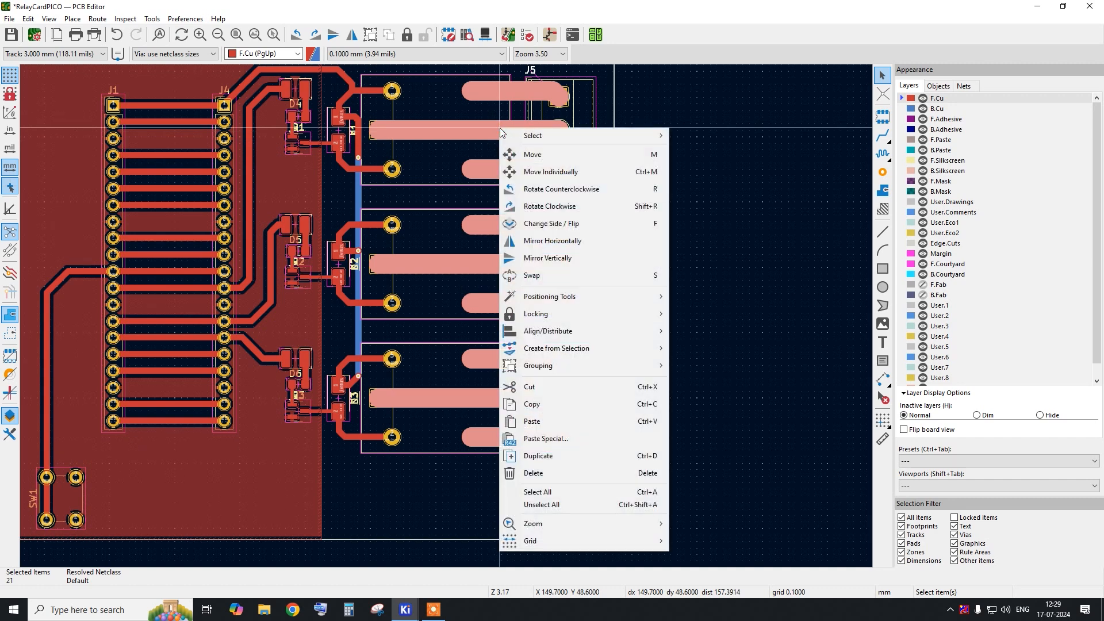
mouse_move(661, 138)
click(713, 138)
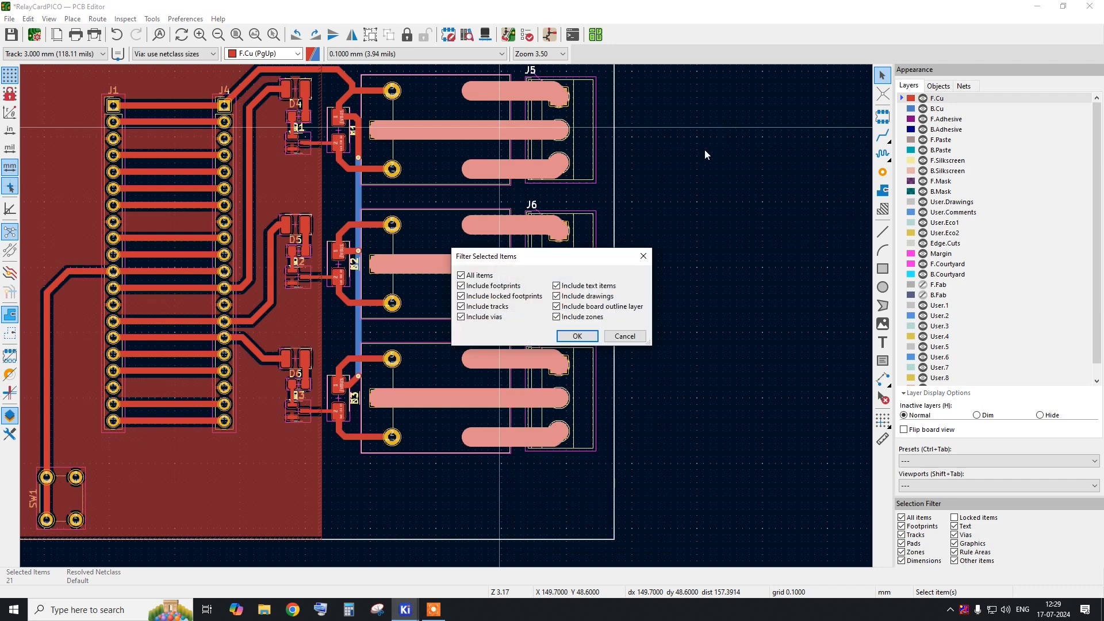
click(624, 336)
Move the whole 3 mm track on net J5-Pin_1 to the B.Cu layer.
scroll(652, 340, down, 3)
scroll(571, 191, up, 3)
click(570, 191)
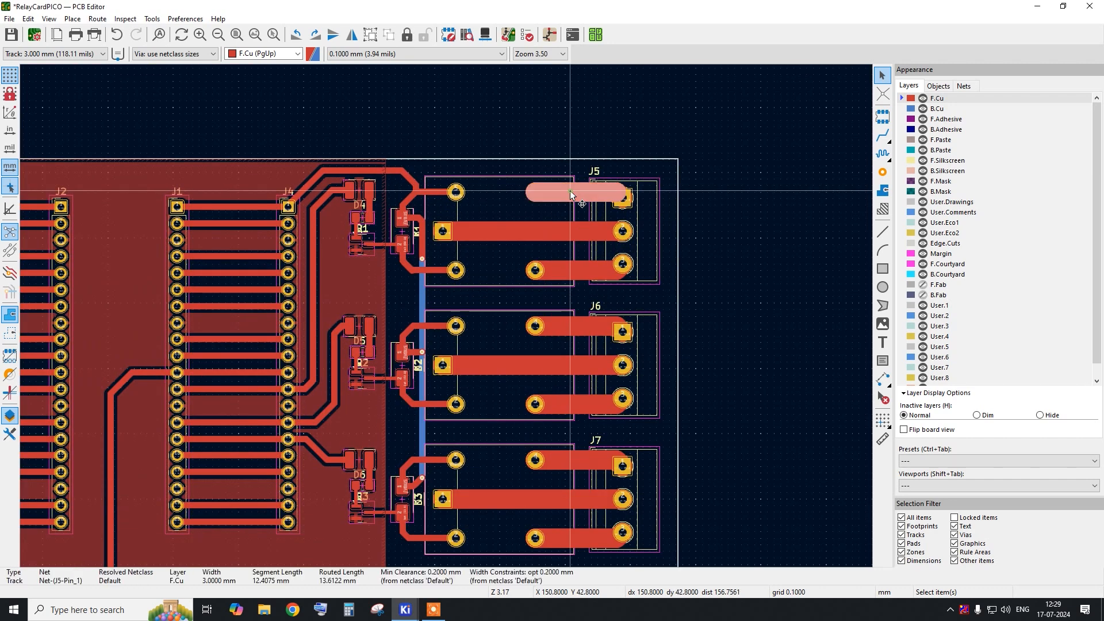
key(u)
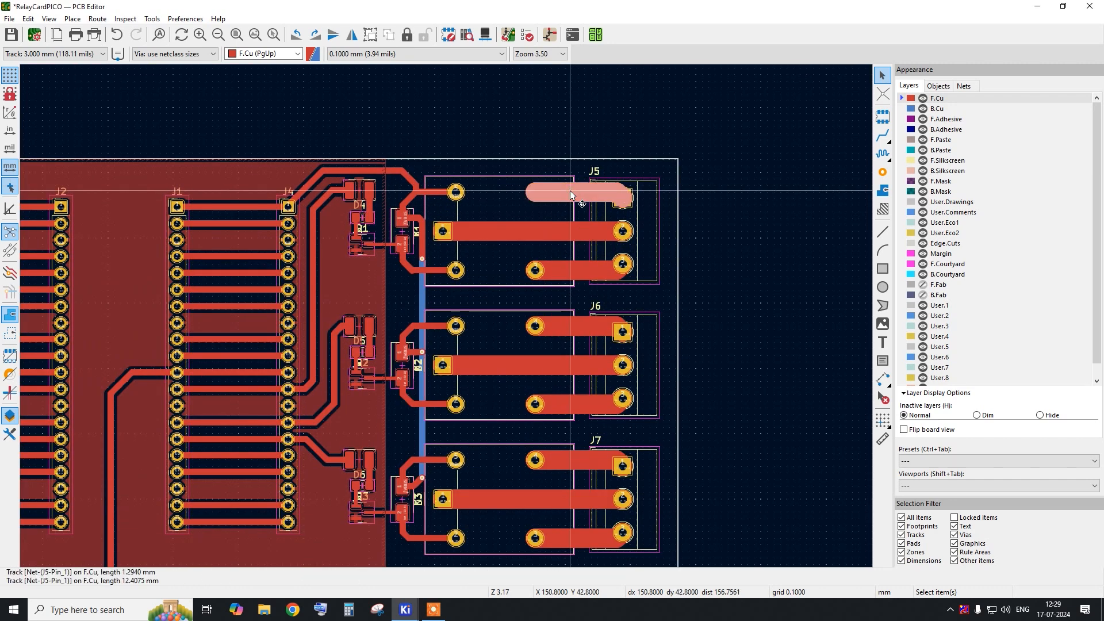
key(e)
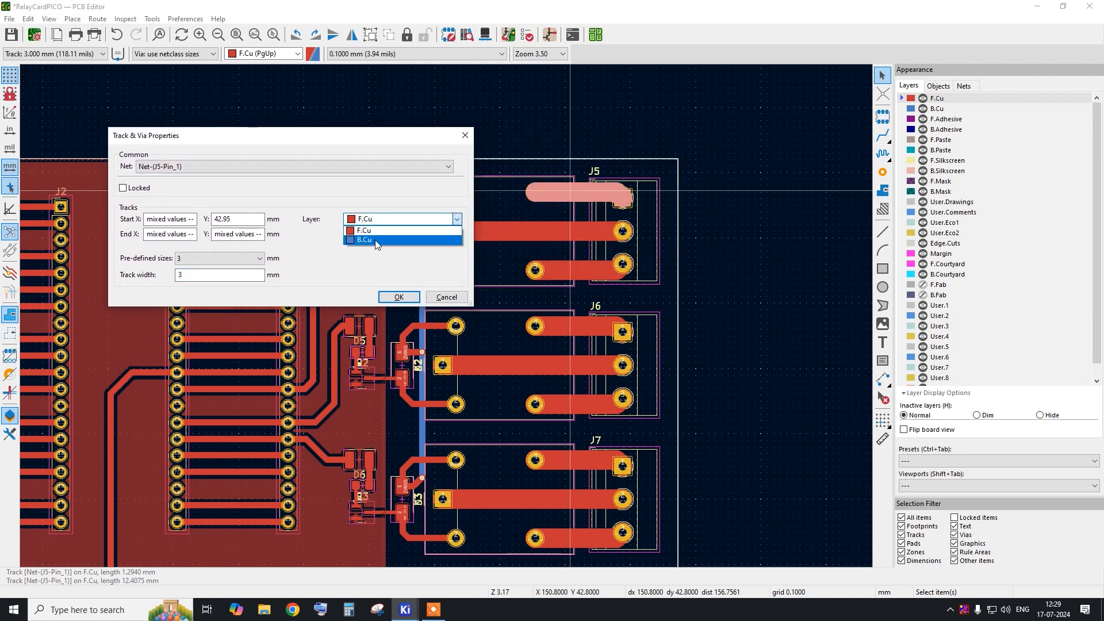
click(375, 239)
click(399, 297)
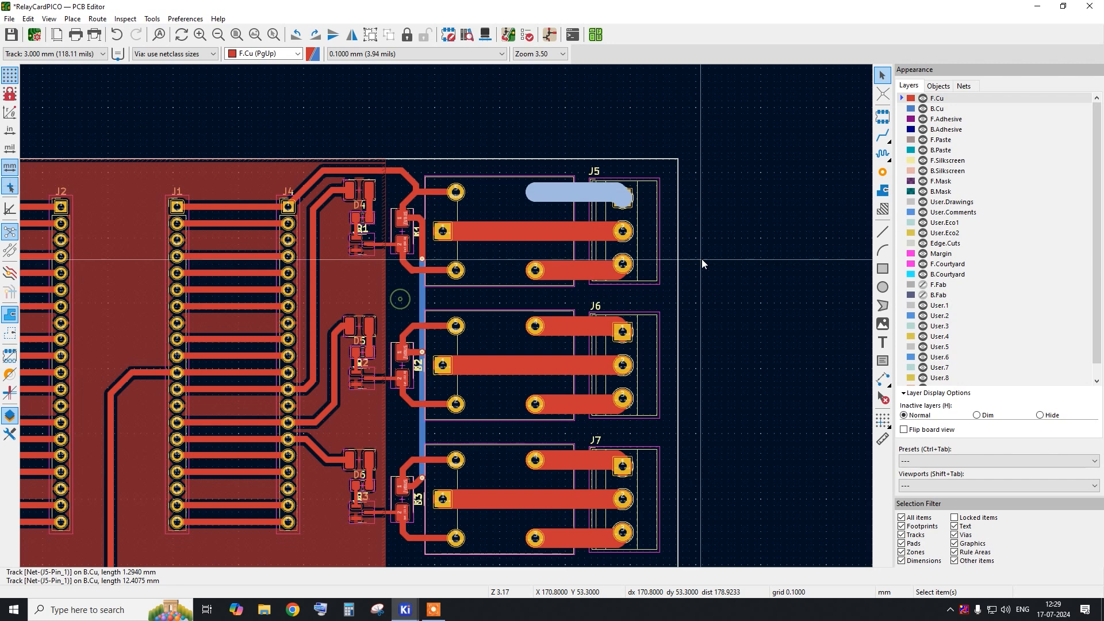
Move the whole 3 mm track on net J5-Pin_2 to the B.Cu layer.
click(531, 233)
key(u)
scroll(532, 234, up, 2)
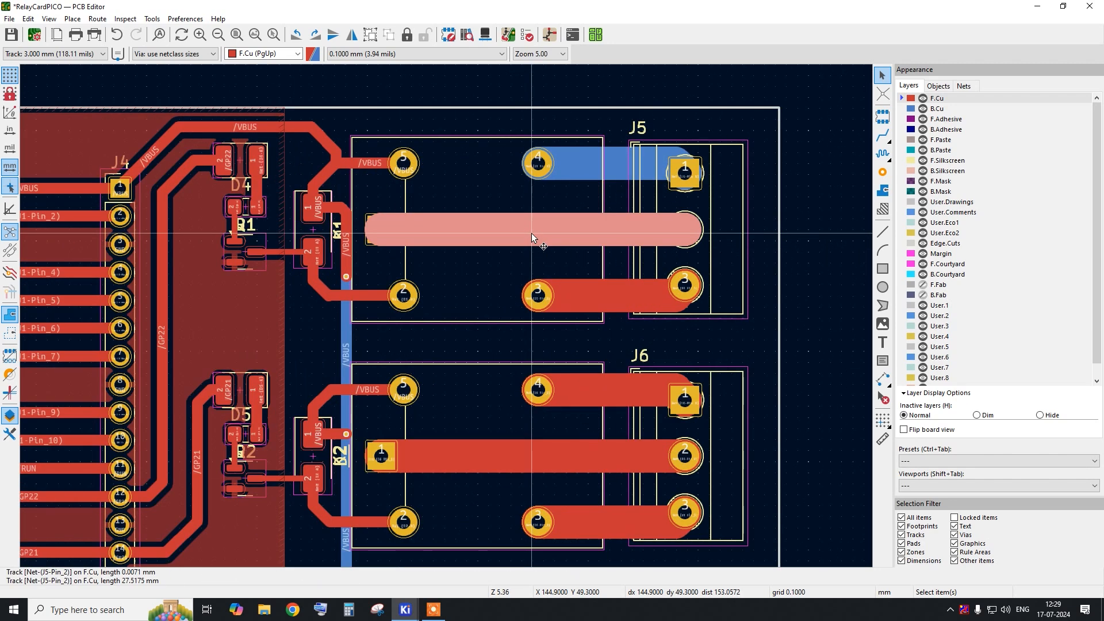
key(e)
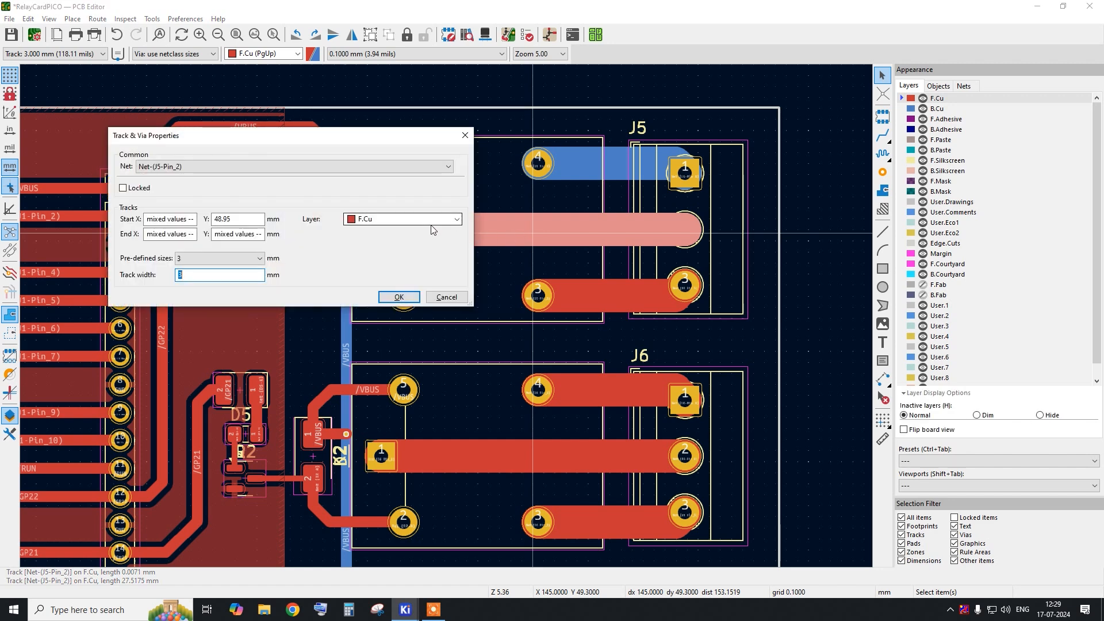
click(424, 238)
key(Return)
click(584, 291)
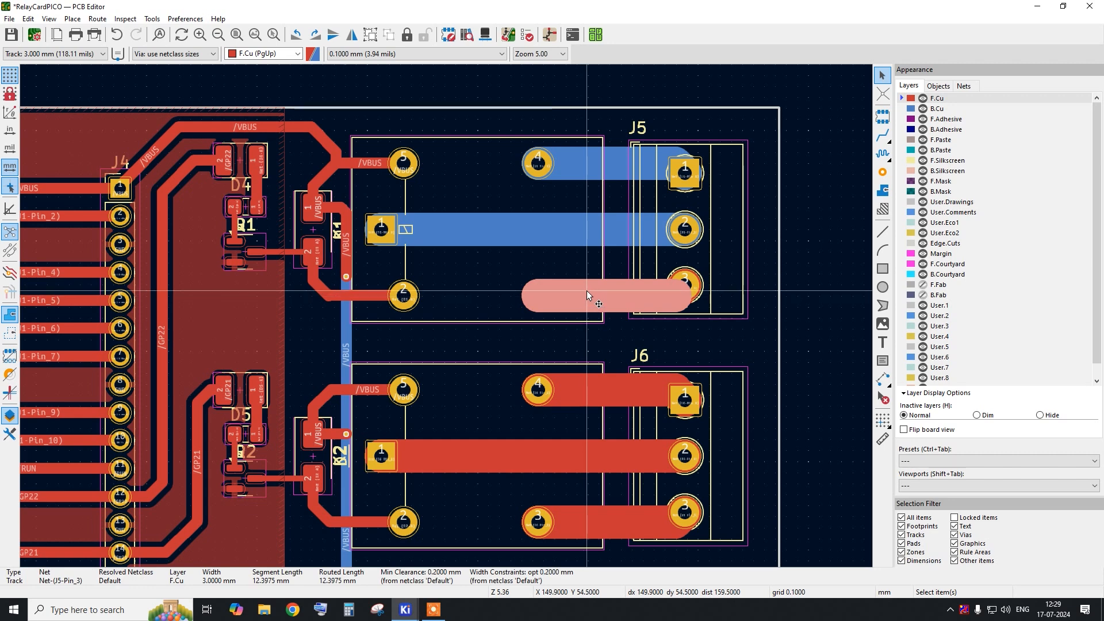
click(799, 301)
Select all segments of the J6-Pin_1 track and change their layer to B.Cu.
scroll(592, 282, down, 2)
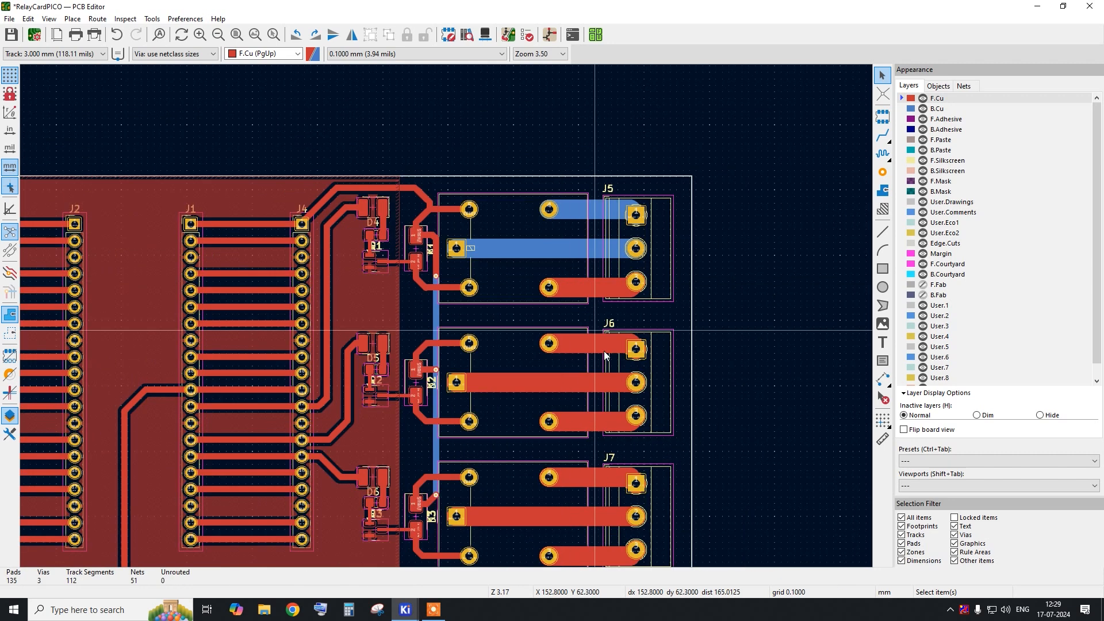
scroll(603, 345, up, 5)
click(575, 339)
scroll(720, 322, up, 4)
scroll(450, 319, down, 4)
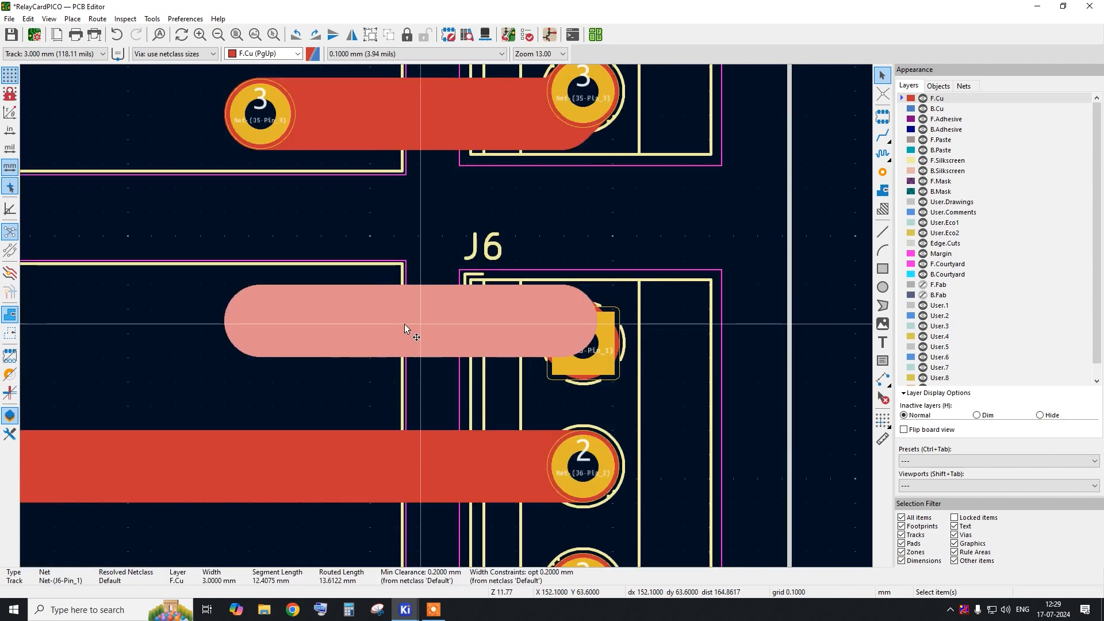
click(800, 255)
click(457, 311)
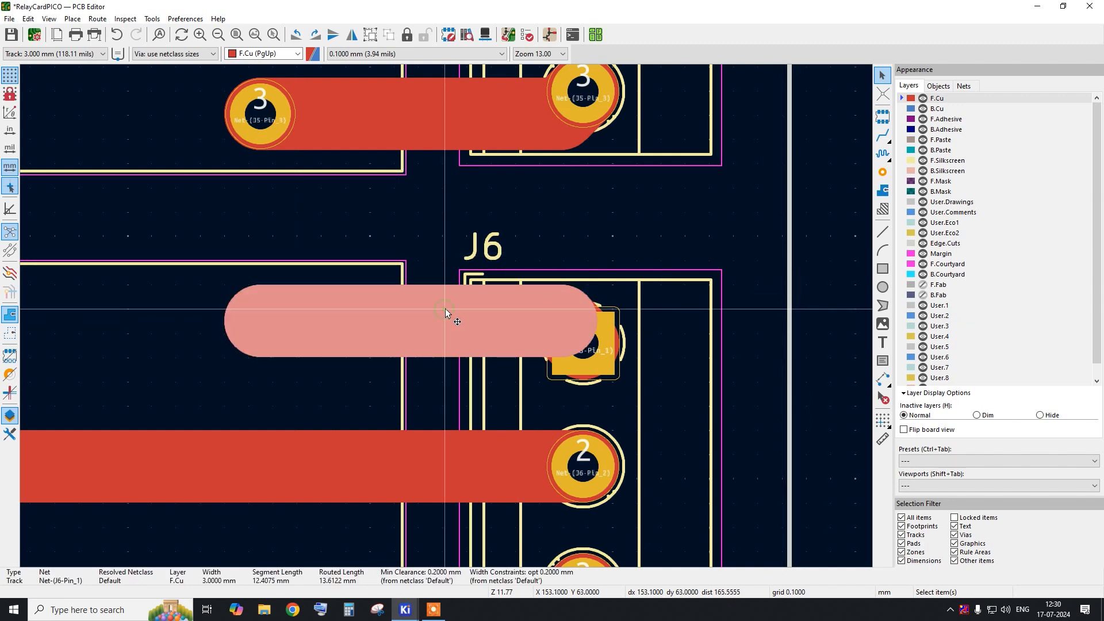
scroll(560, 317, up, 2)
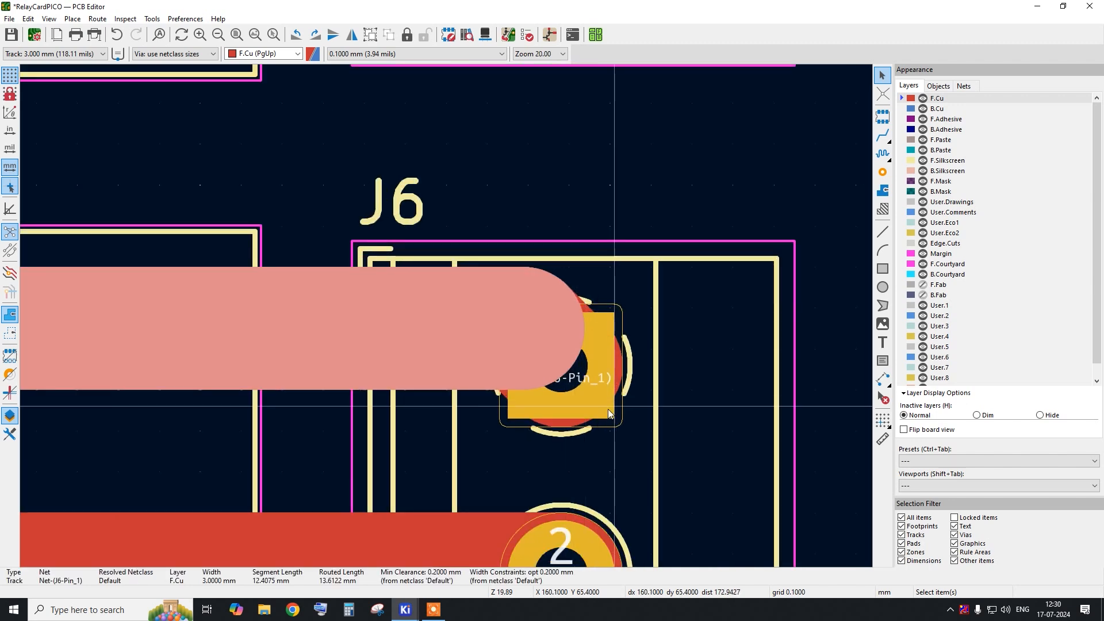
scroll(605, 364, down, 3)
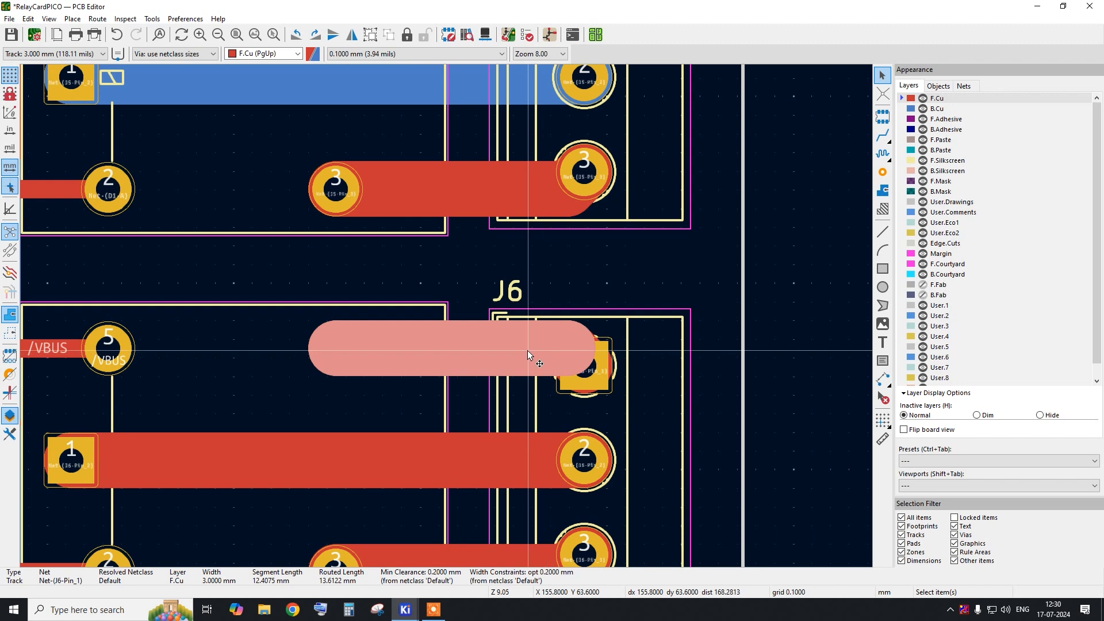
key(u)
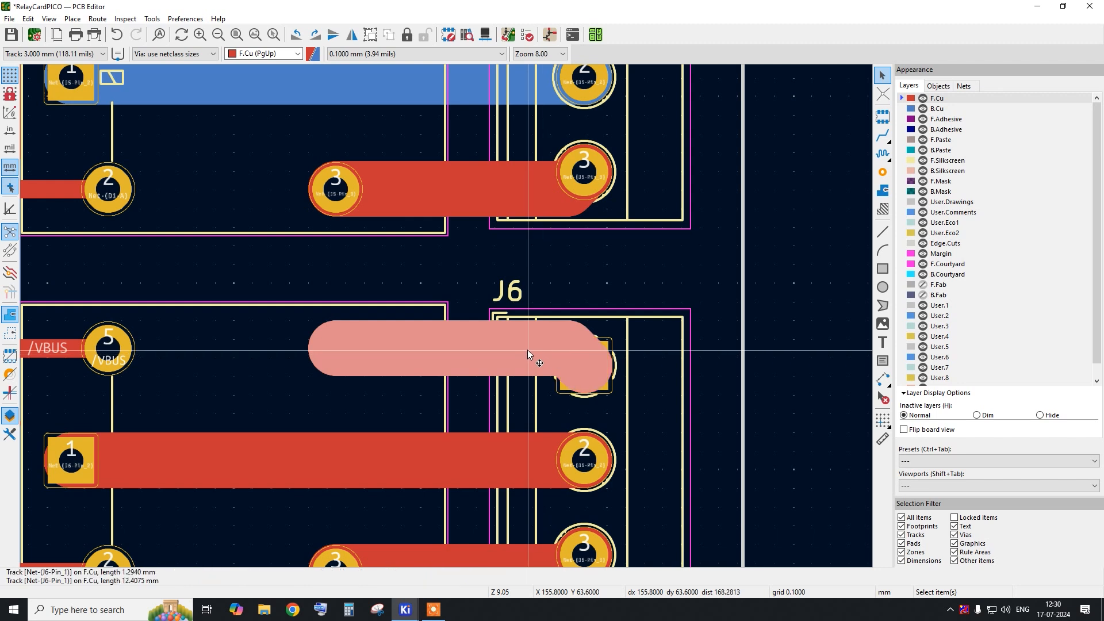
key(e)
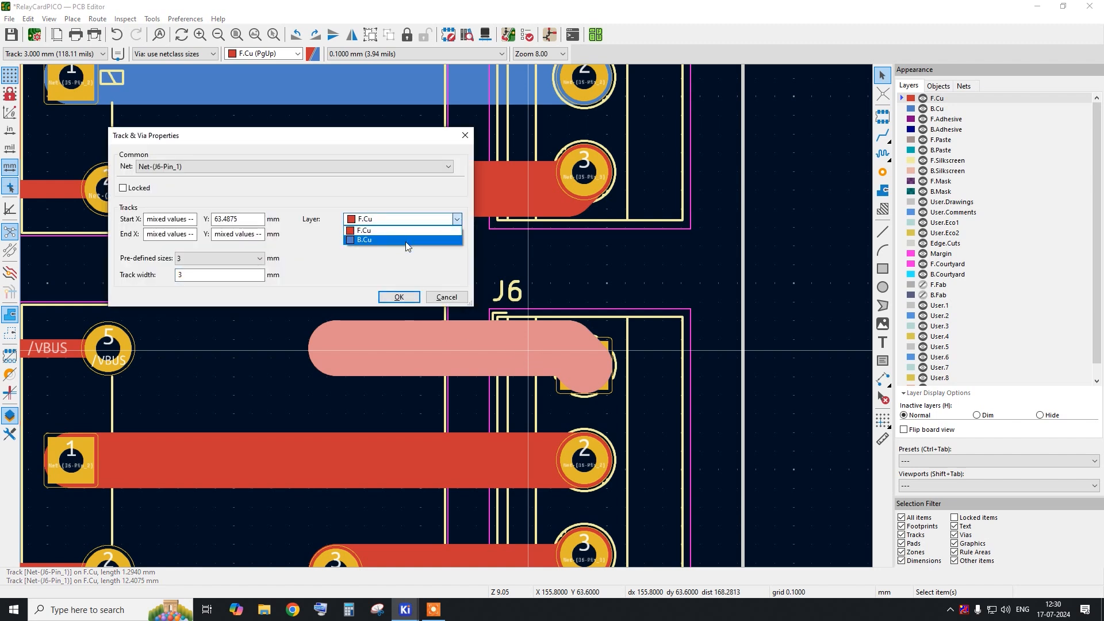
click(406, 240)
click(399, 296)
Change the complete J5-Pin_3 track to the B.Cu layer and clear the selection.
scroll(576, 216, down, 1)
scroll(575, 211, down, 3)
click(516, 205)
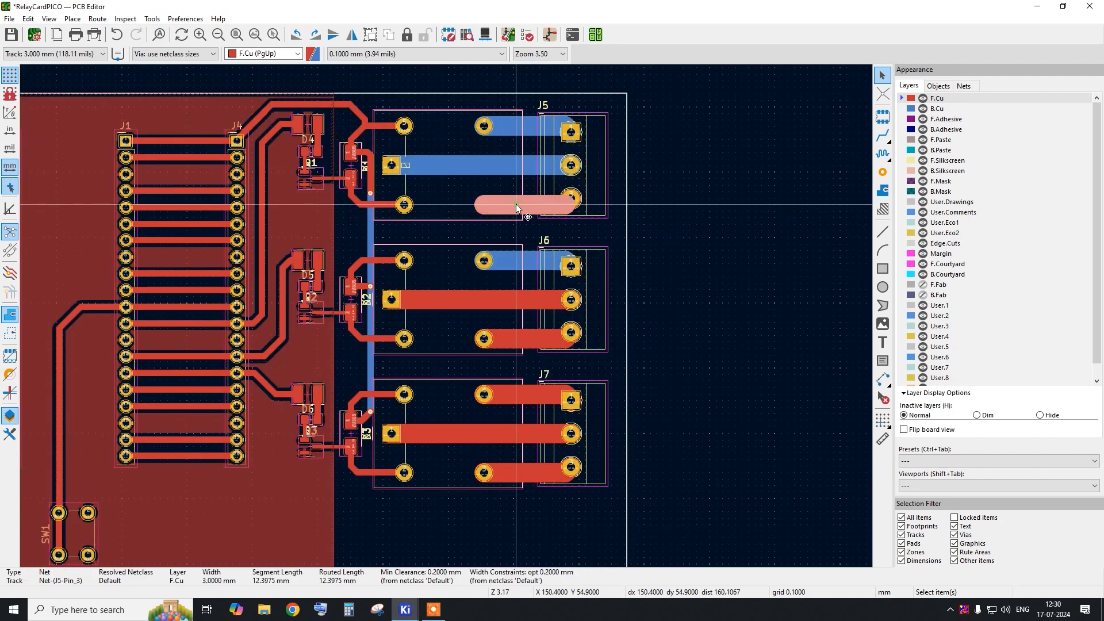
key(u)
key(e)
click(437, 219)
click(435, 241)
click(414, 297)
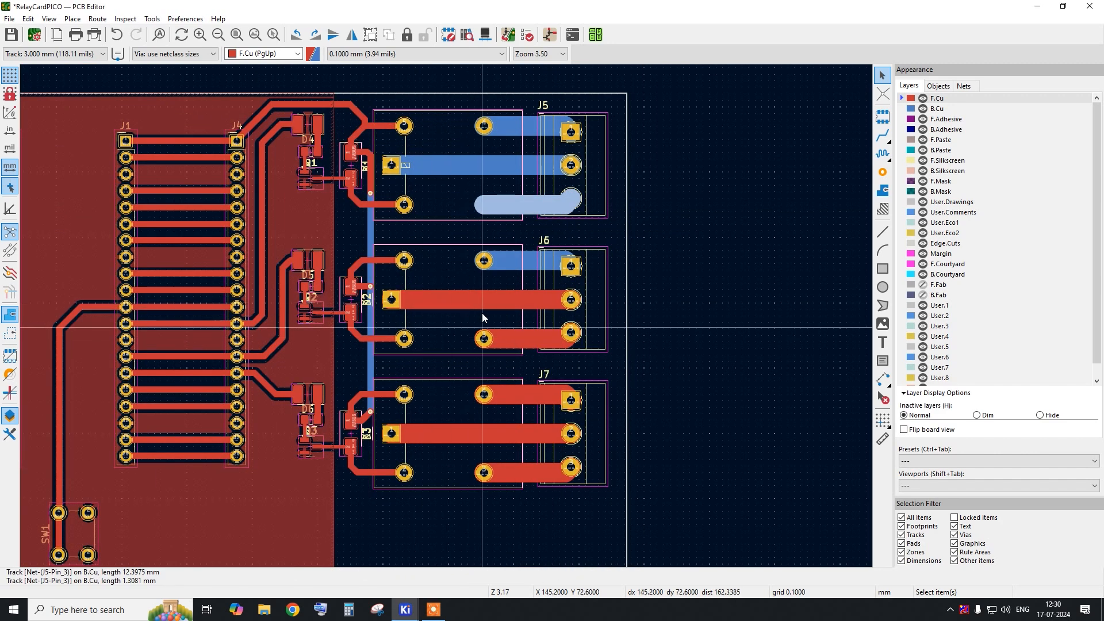
click(477, 292)
click(694, 275)
scroll(696, 271, down, 1)
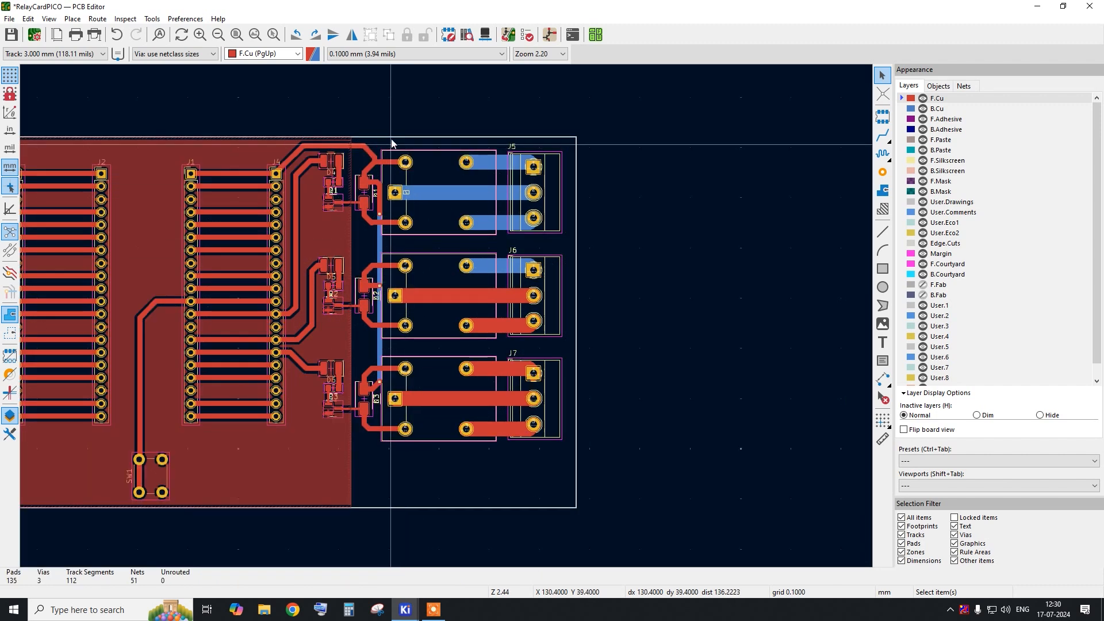
drag(384, 117, 564, 468)
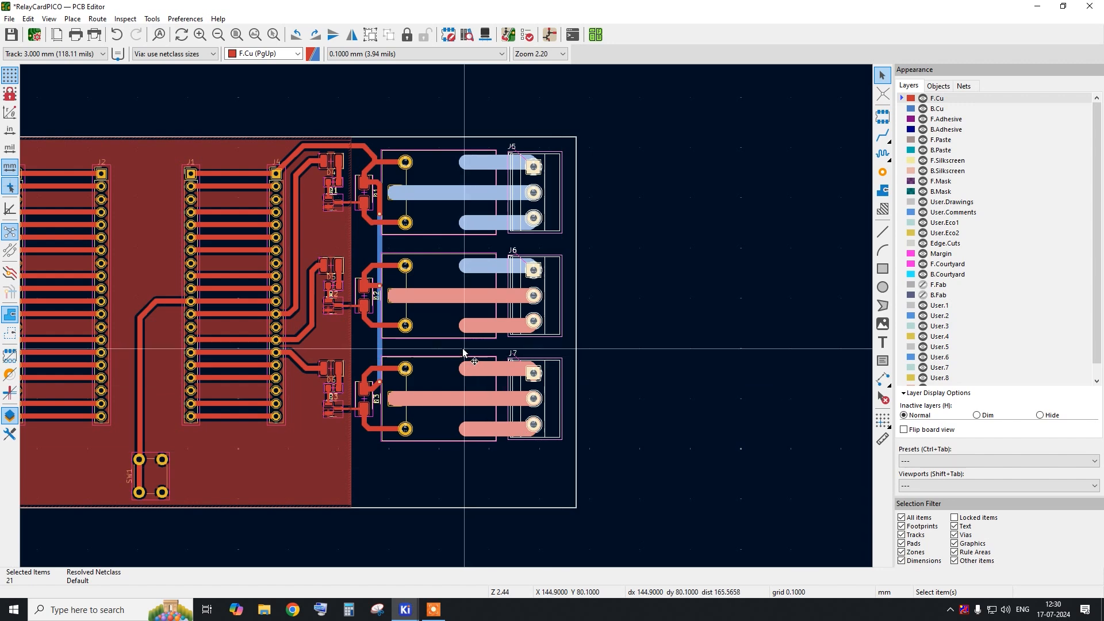
scroll(534, 287, up, 4)
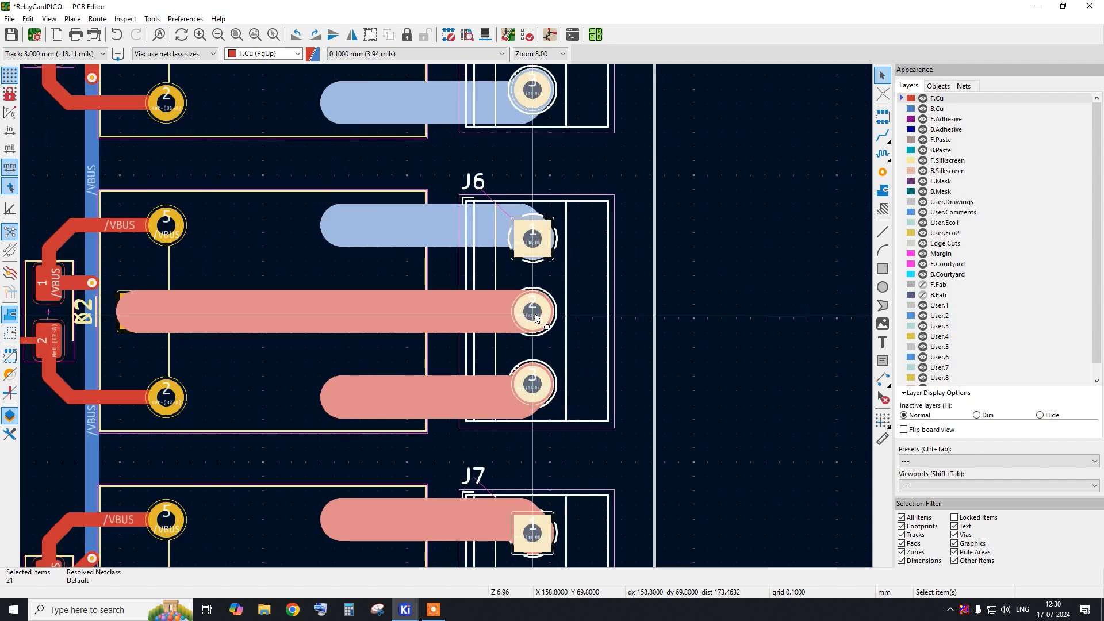
scroll(531, 329, down, 3)
key(Delete)
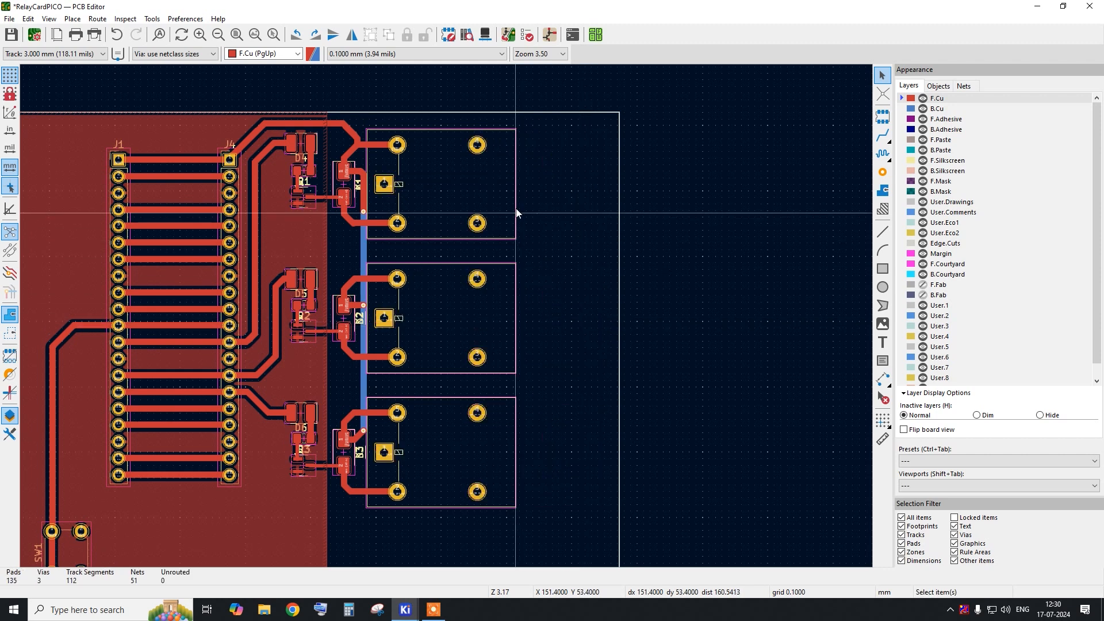
key(ctrl+z)
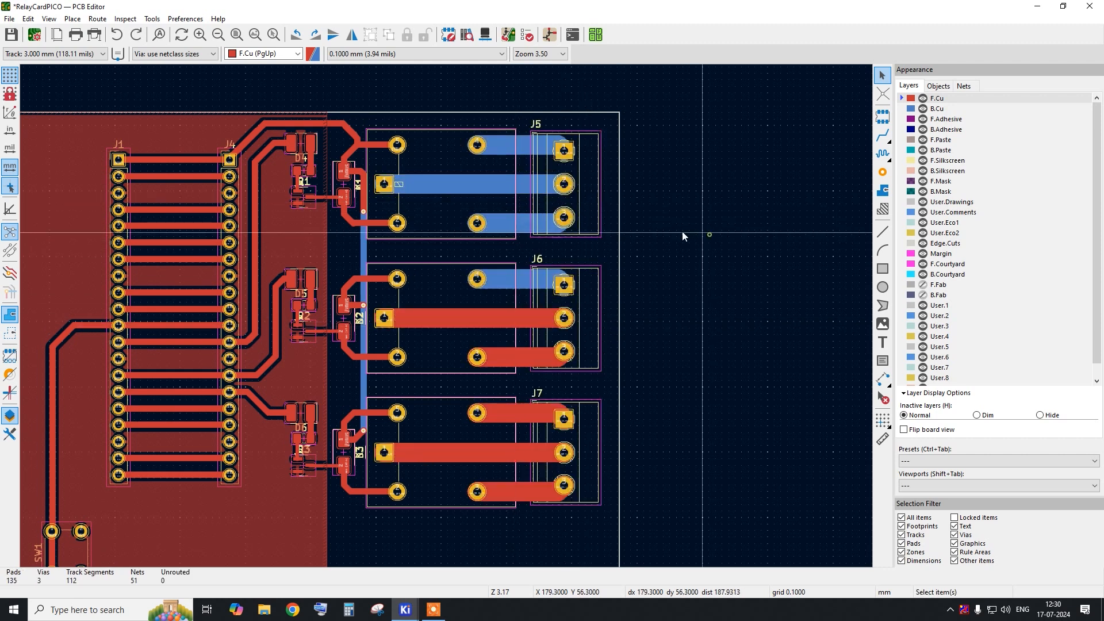
Select the area between the relays and J5–J7, filter the selection to tracks only, and delete those tracks.
drag(374, 105, 597, 460)
click(361, 93)
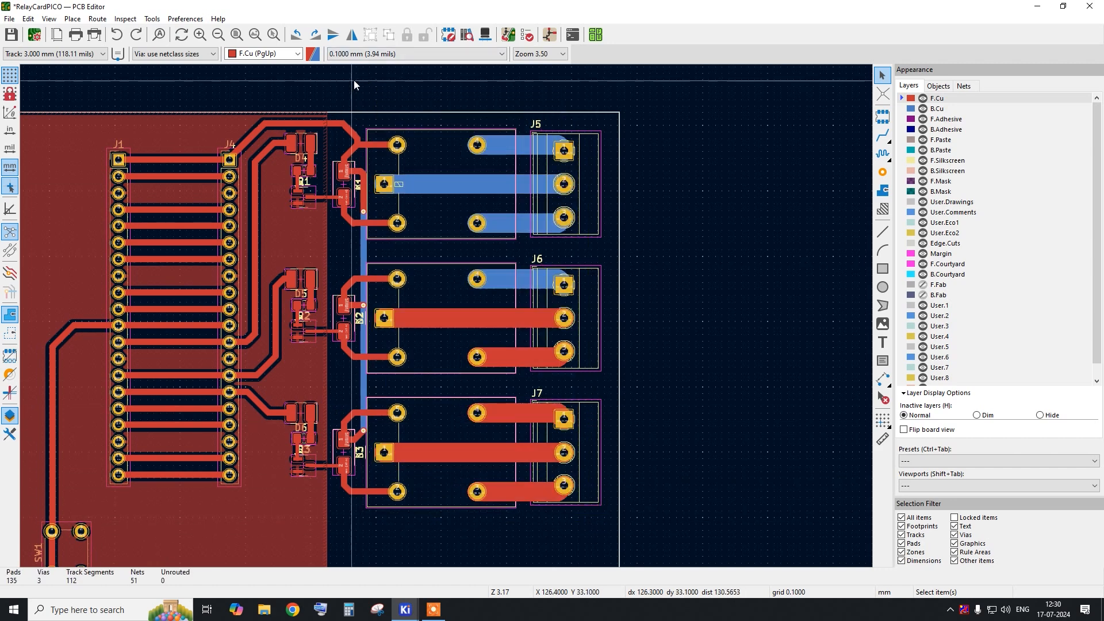
drag(371, 78, 602, 543)
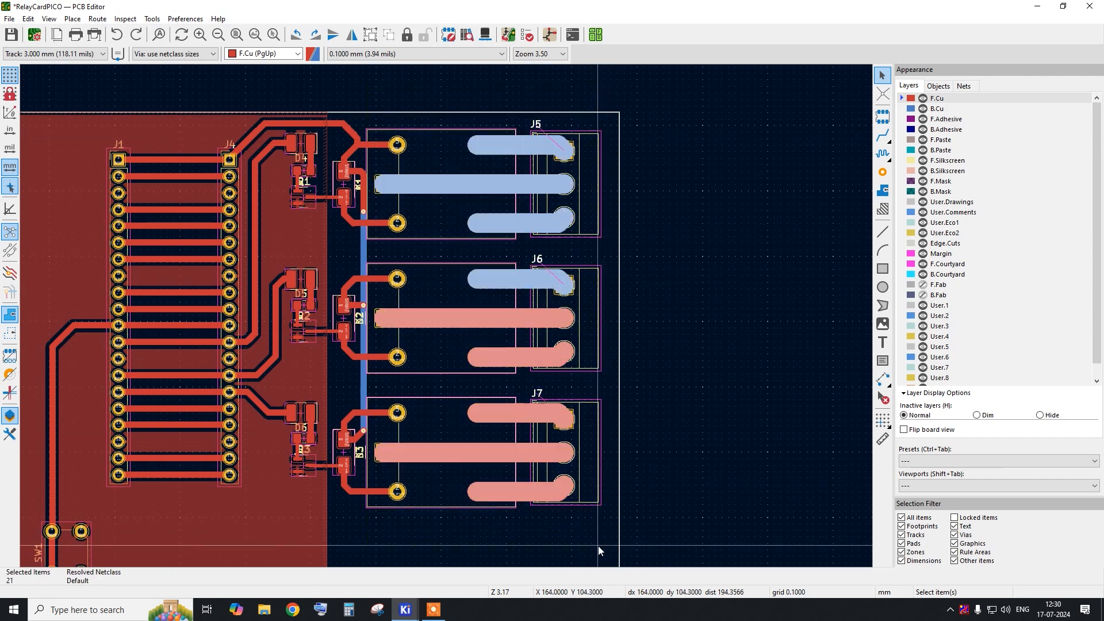
right_click(515, 222)
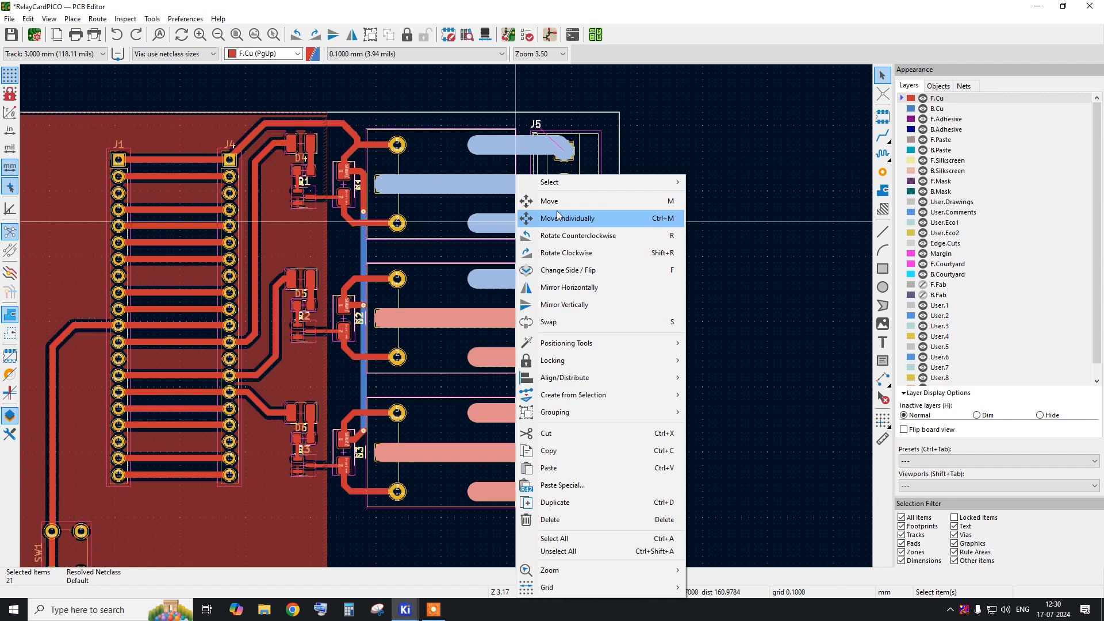
mouse_move(581, 186)
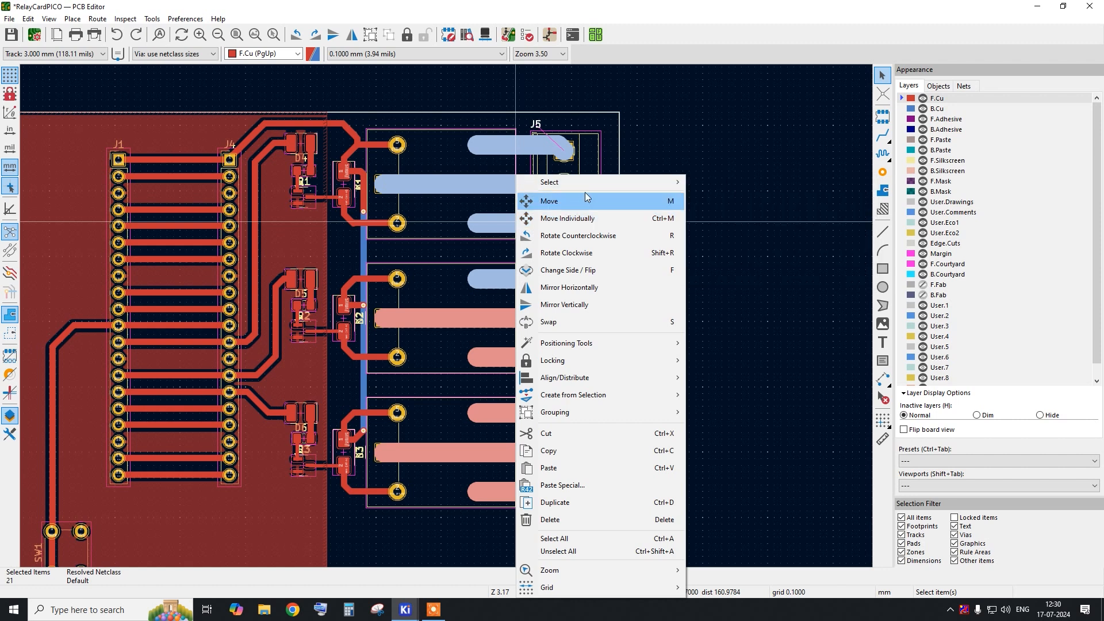
click(774, 182)
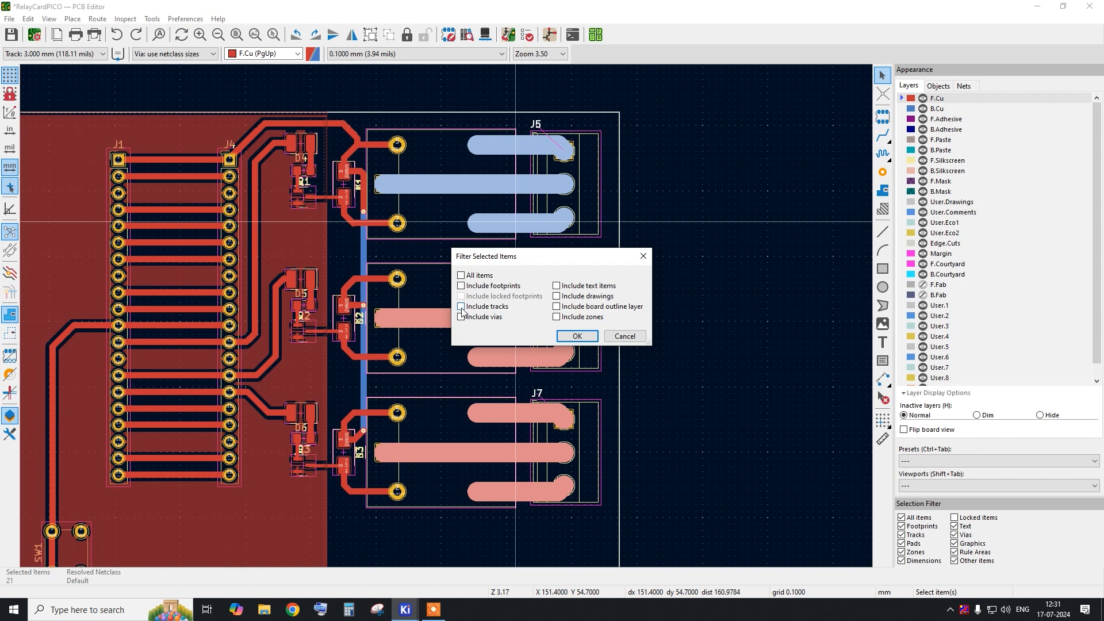
click(576, 337)
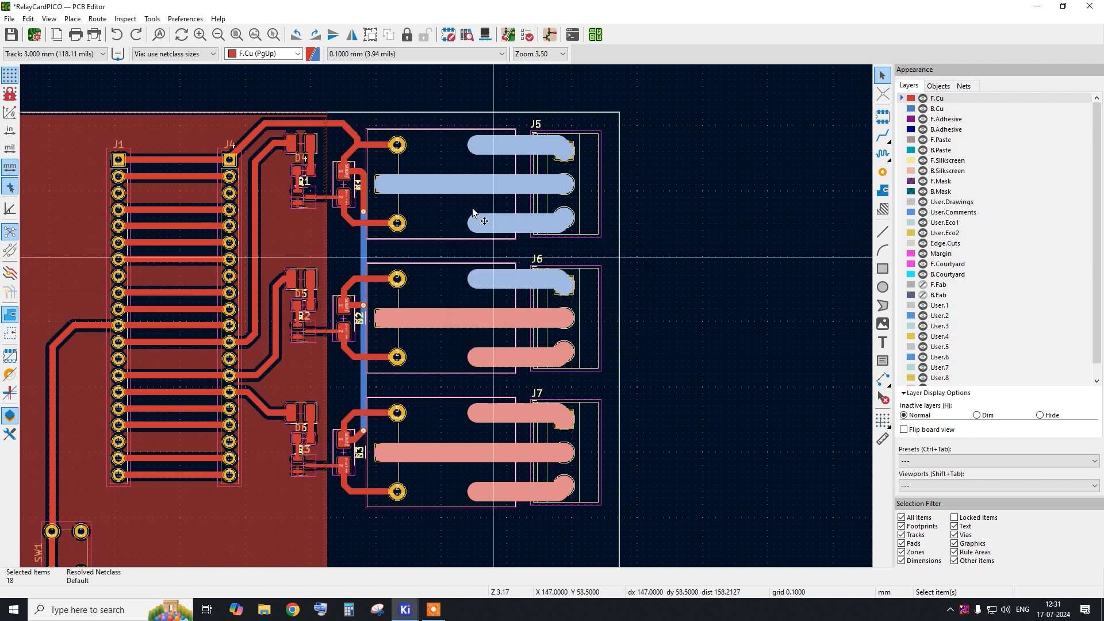
key(Delete)
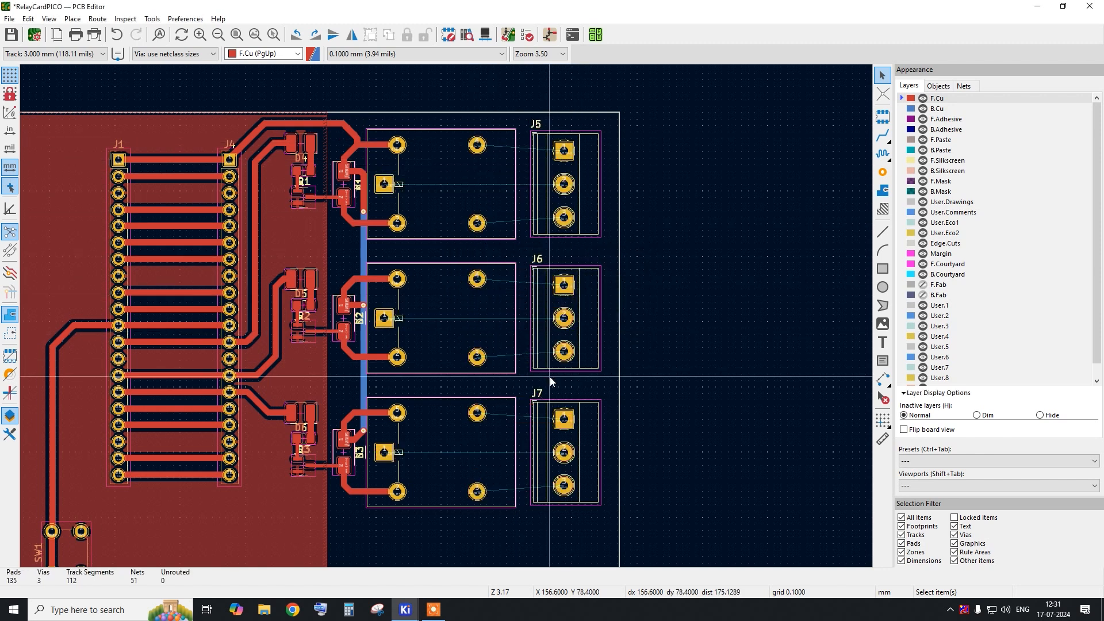
Make B.Cu the active layer and route three 3 mm tracks from the first relay's contact pads to J5 pins 1, 2 and 3.
click(903, 110)
click(882, 136)
scroll(427, 122, up, 2)
click(509, 158)
click(658, 170)
click(355, 227)
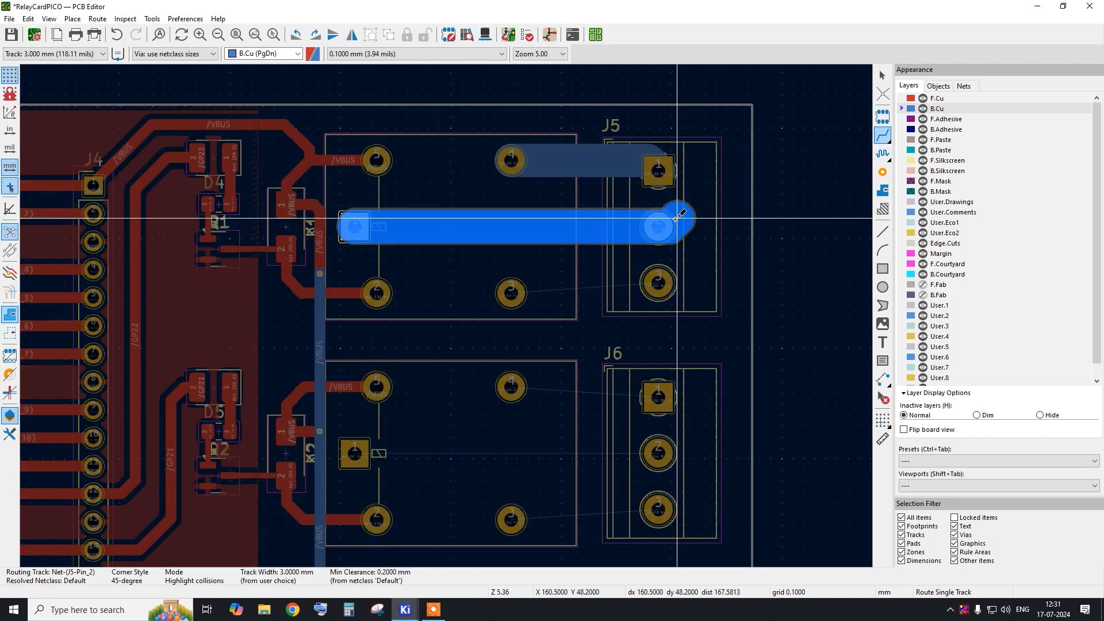
click(658, 227)
click(511, 293)
click(658, 282)
Route three 3 mm B.Cu tracks from the second relay's contact pads to J6 pins 1, 2 and 3.
click(511, 387)
click(659, 397)
click(355, 454)
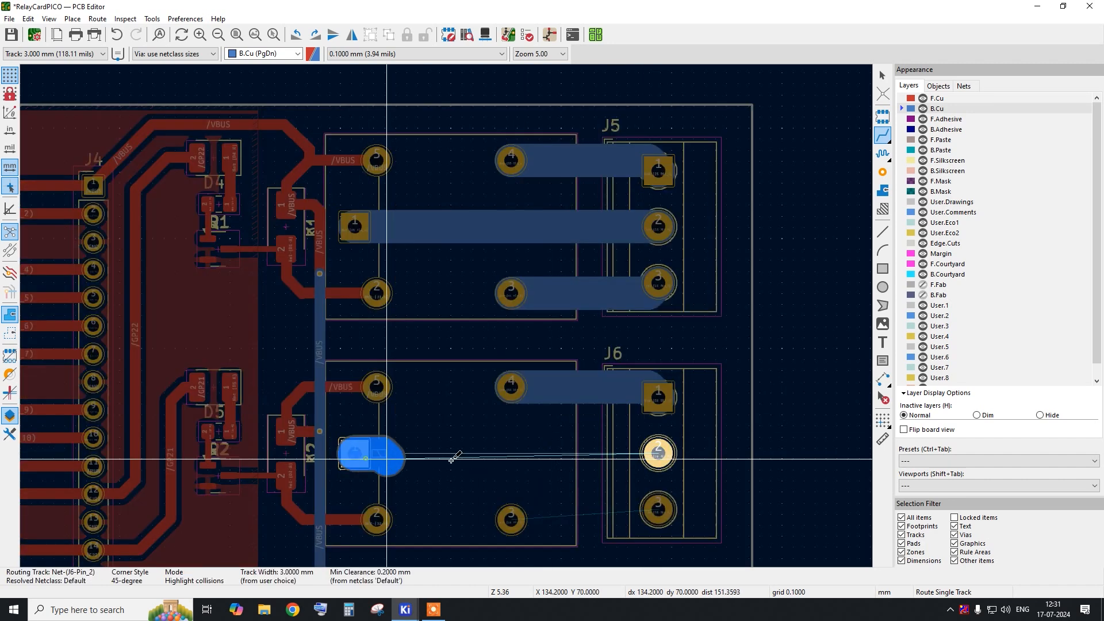
click(658, 454)
click(511, 520)
click(659, 510)
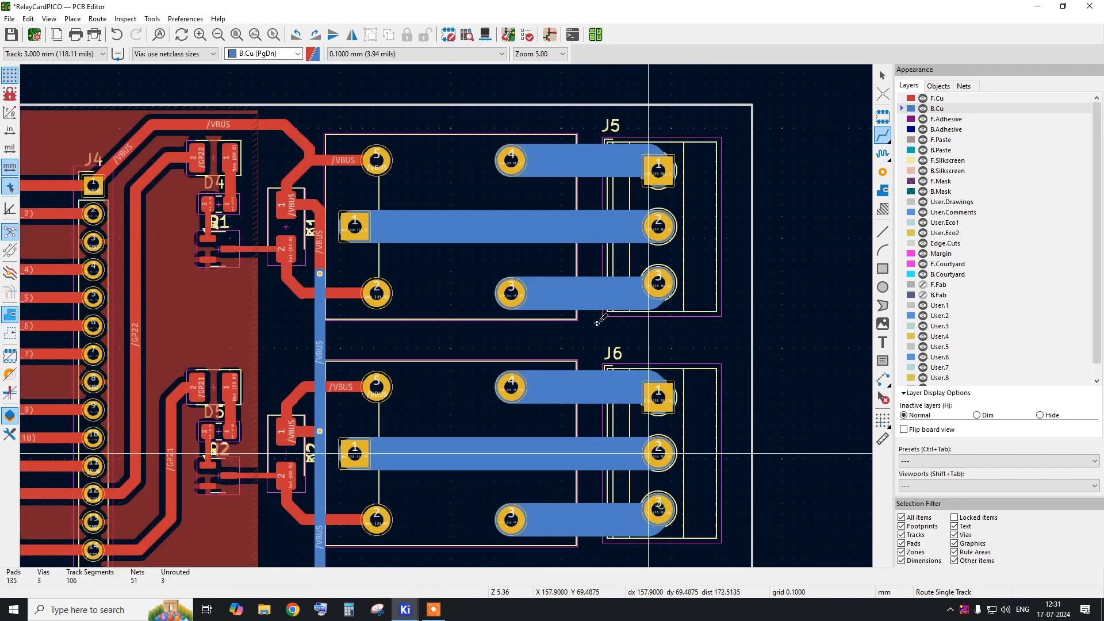
Route three 3 mm B.Cu tracks from the third relay's contact pads to J7 pins 1, 2 and 3, and exit routing.
scroll(648, 427, down, 5)
scroll(500, 305, up, 4)
click(491, 315)
click(605, 324)
click(604, 366)
click(371, 367)
click(491, 418)
click(604, 410)
scroll(604, 410, down, 4)
right_click(742, 225)
click(773, 230)
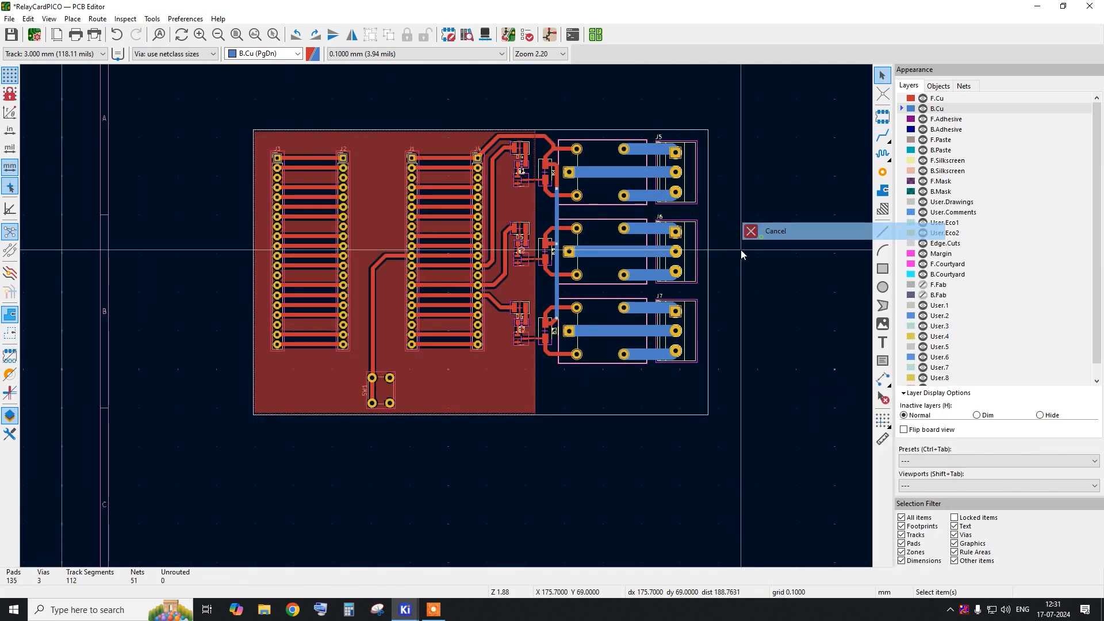
Inspect the board's component layout in the 3D Viewer from a tilted angle and return to the PCB Editor.
scroll(614, 219, up, 1)
click(49, 19)
click(77, 45)
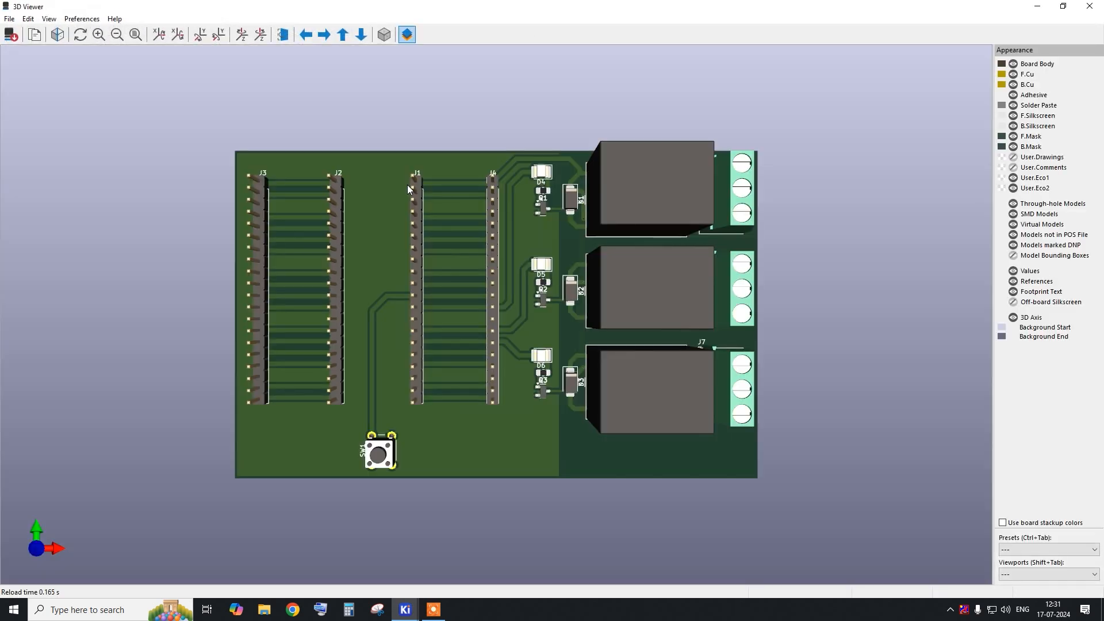
drag(468, 175, 512, 209)
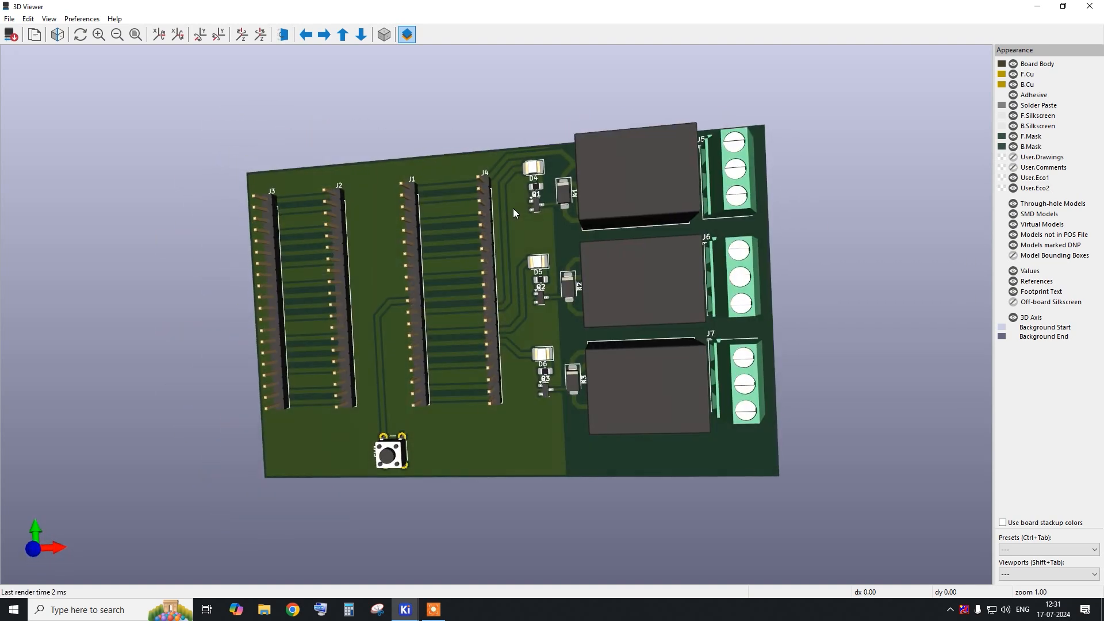
click(1089, 6)
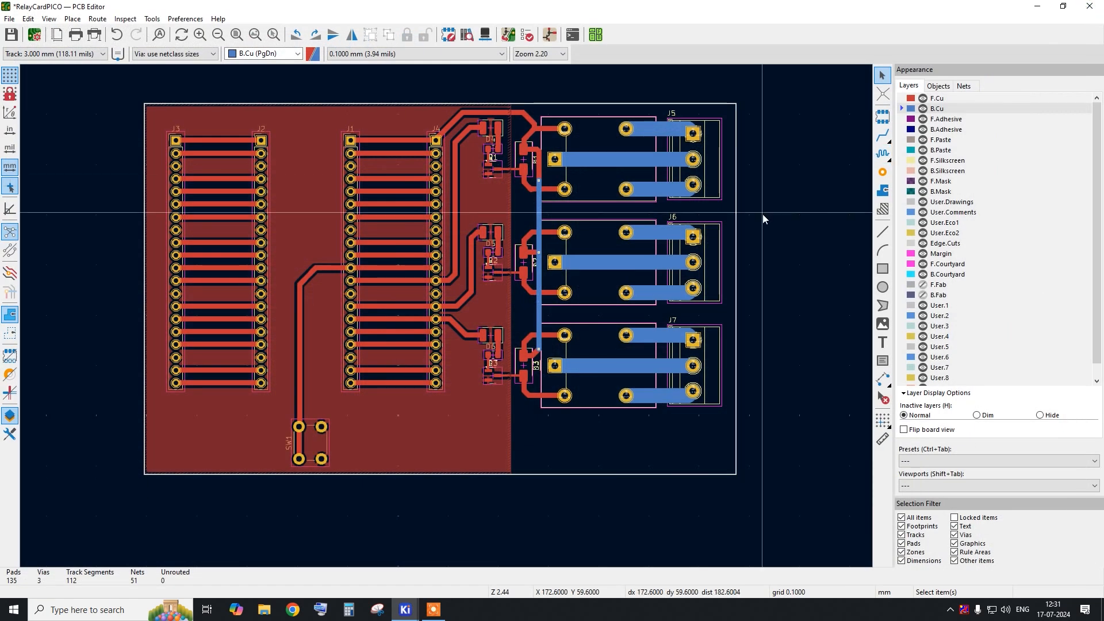
Move push button SW1 straight up along its track, placing its lower track pad at about X 80.5, Y 103.8 mm.
scroll(331, 452, up, 2)
click(316, 446)
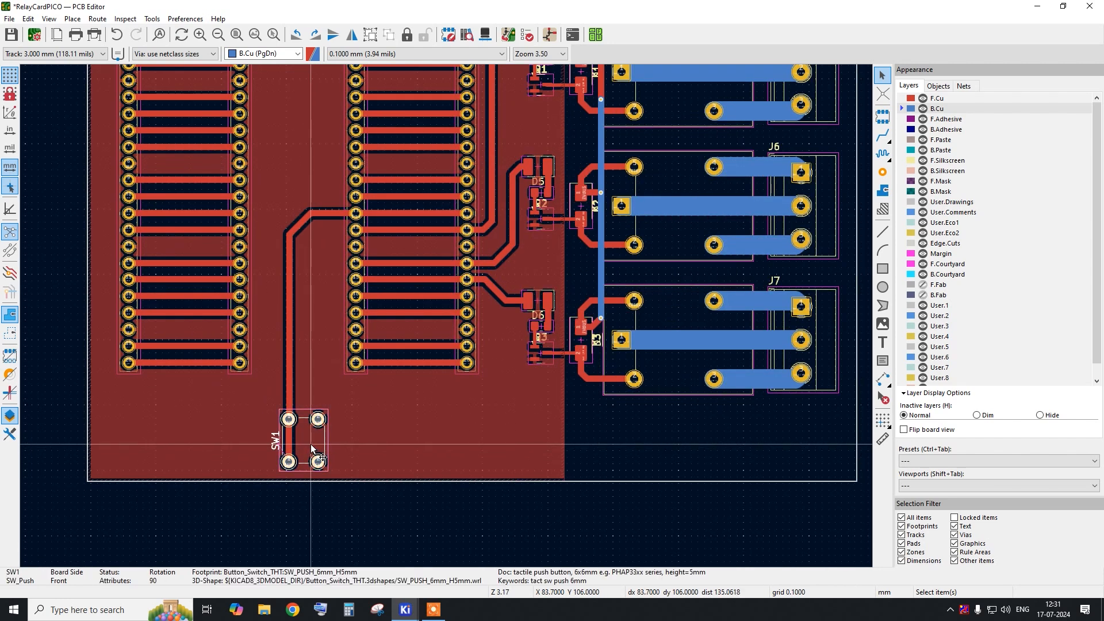
drag(310, 444, 290, 430)
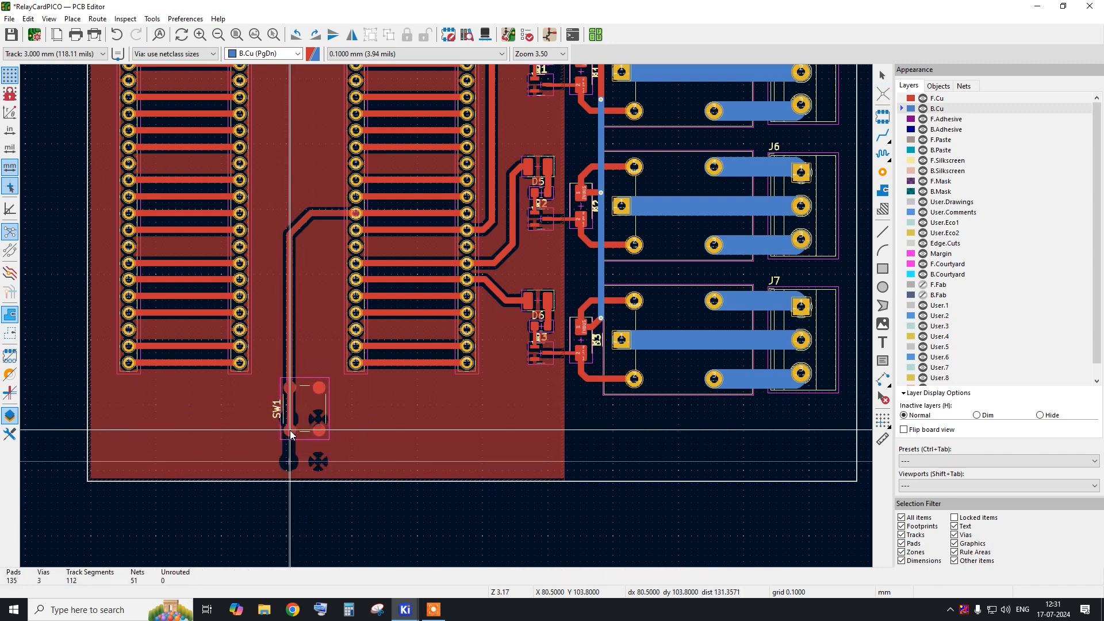
Raise the bottom edge of the Edge.Cuts board rectangle to just below SW1, making the outline 68.9 mm high.
click(625, 482)
drag(473, 482, 475, 449)
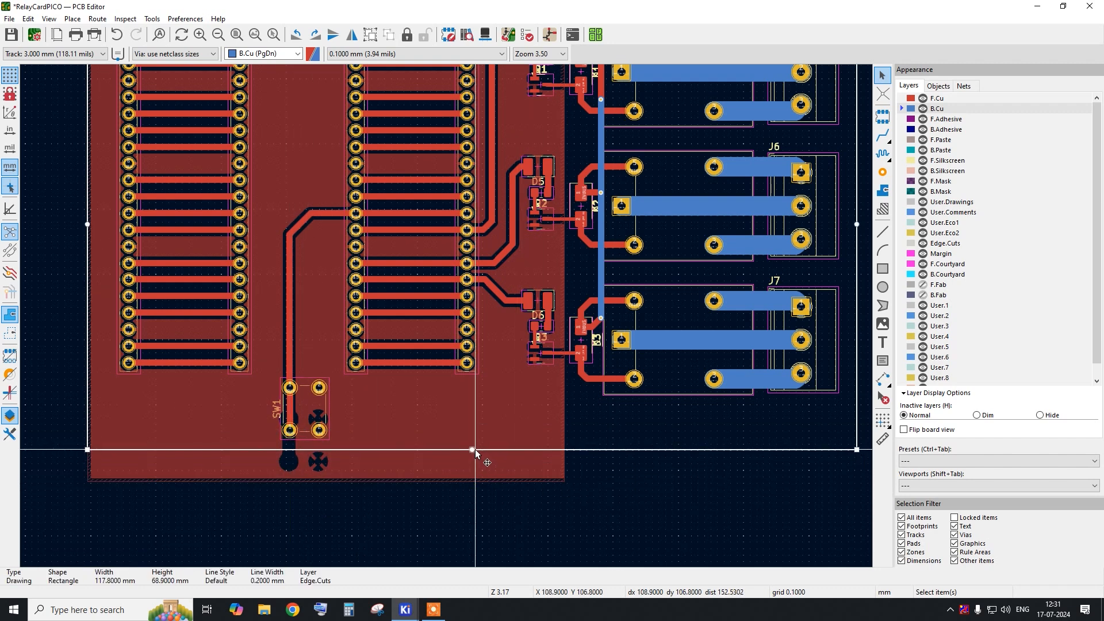
click(477, 520)
Raise the GND zone's bottom edge to Y 106.8 mm to match the board outline, and refill all zones.
scroll(404, 505, down, 1)
key(b)
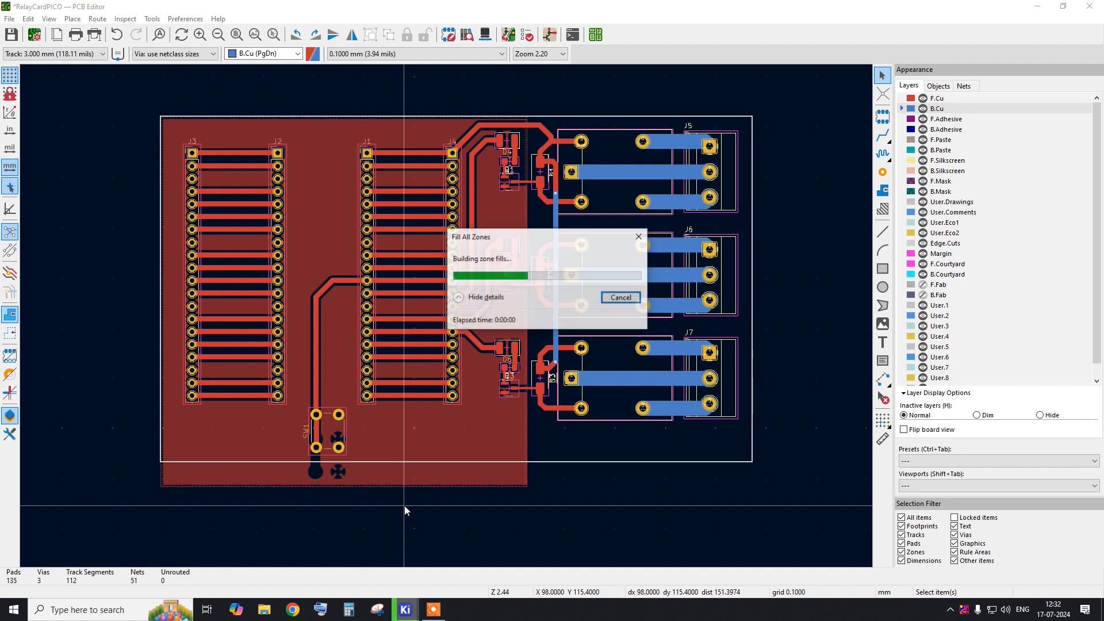
click(397, 485)
drag(344, 488, 345, 467)
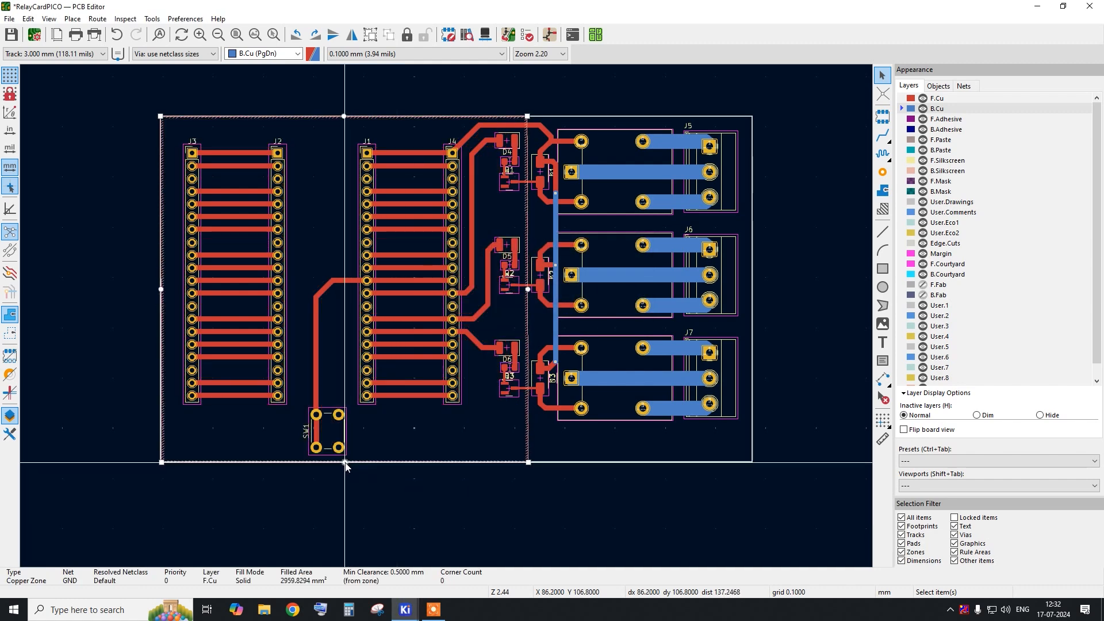
key(b)
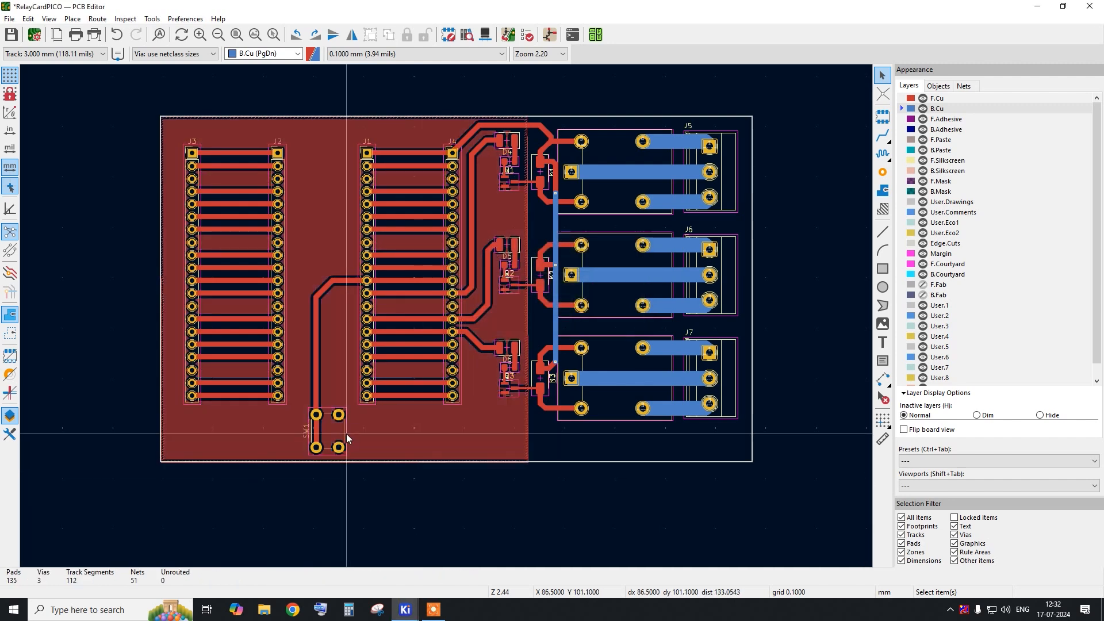
Draw a 90° arc of 2 mm radius centred on the board outline's upper-right corner, and exit the arc tool.
scroll(742, 112, up, 1)
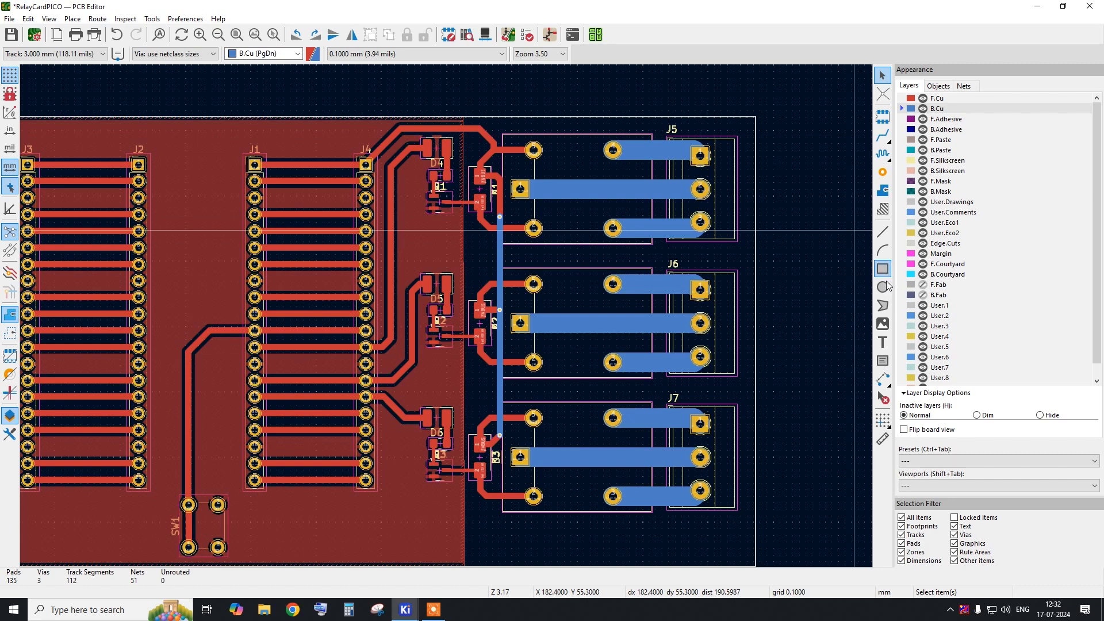
click(884, 251)
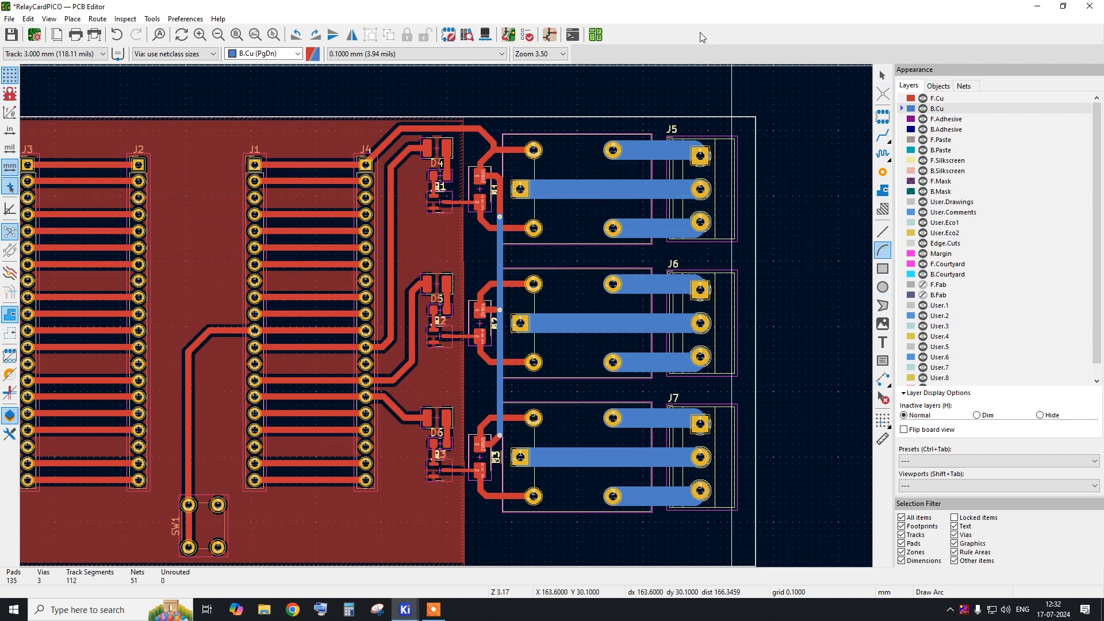
scroll(806, 151, up, 1)
scroll(747, 138, up, 6)
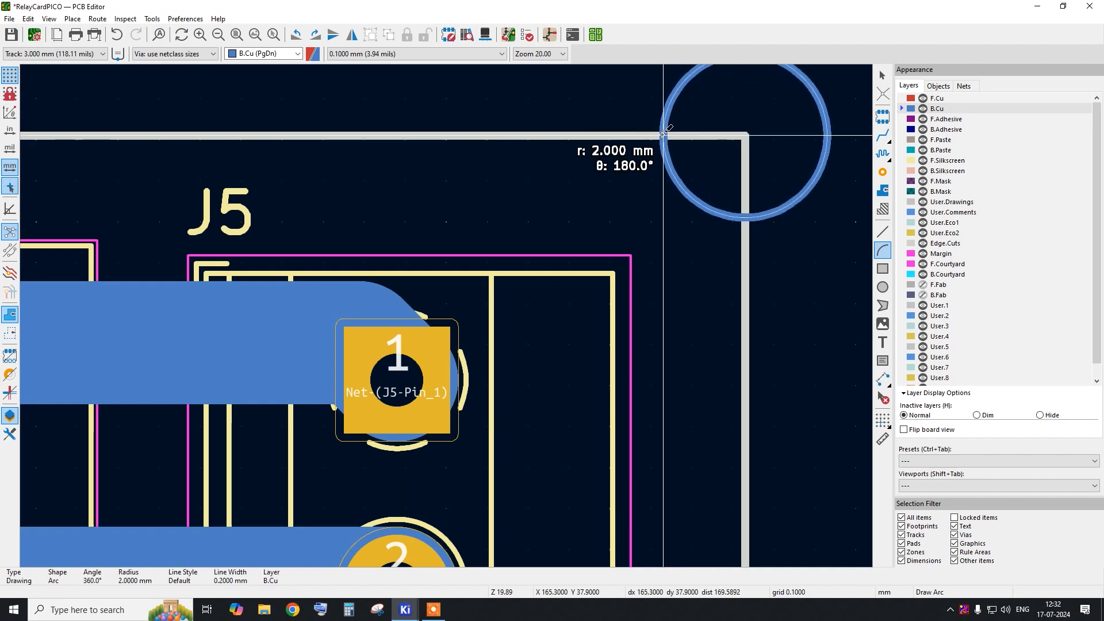
click(663, 136)
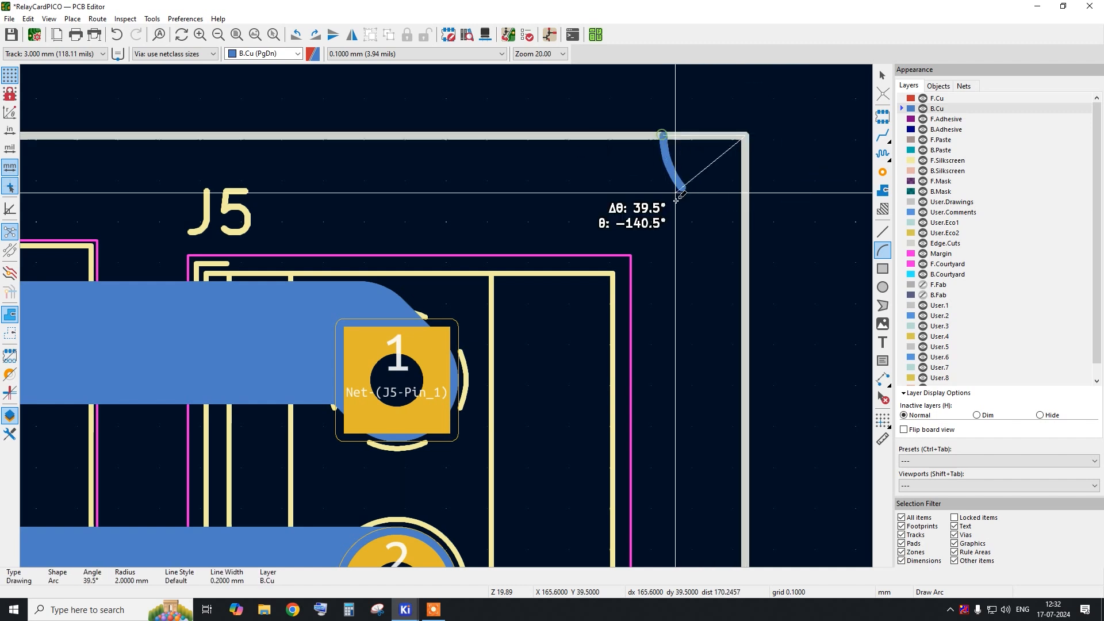
click(746, 265)
right_click(762, 189)
click(773, 197)
Change the corner arc's layer to Edge.Cuts in its properties.
scroll(715, 112, up, 4)
click(816, 171)
click(595, 279)
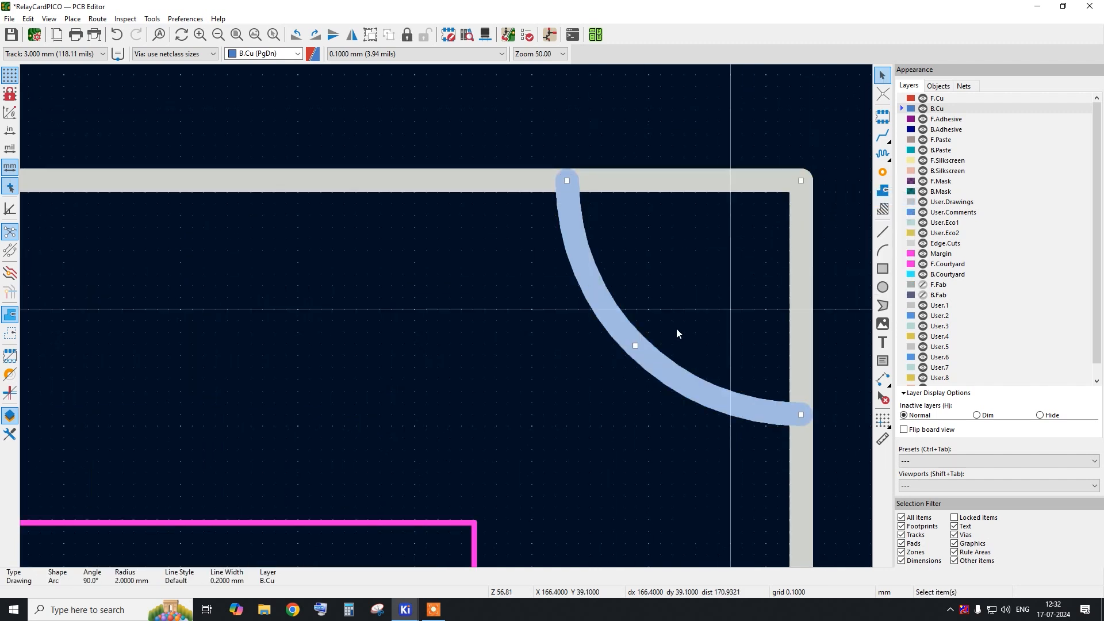
right_click(634, 334)
key(Escape)
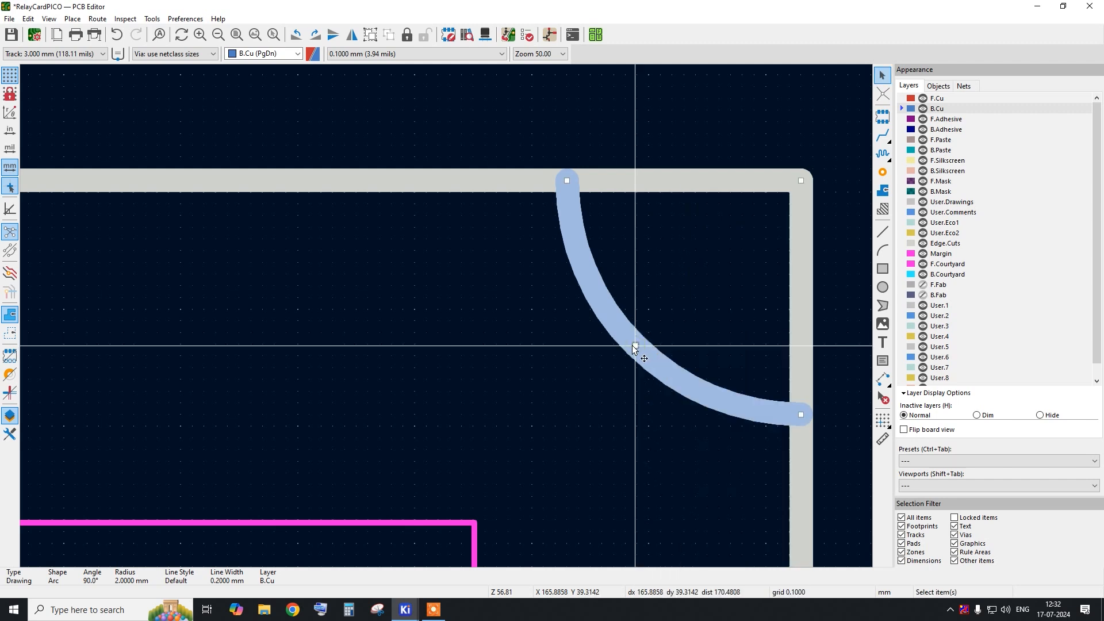
double_click(629, 337)
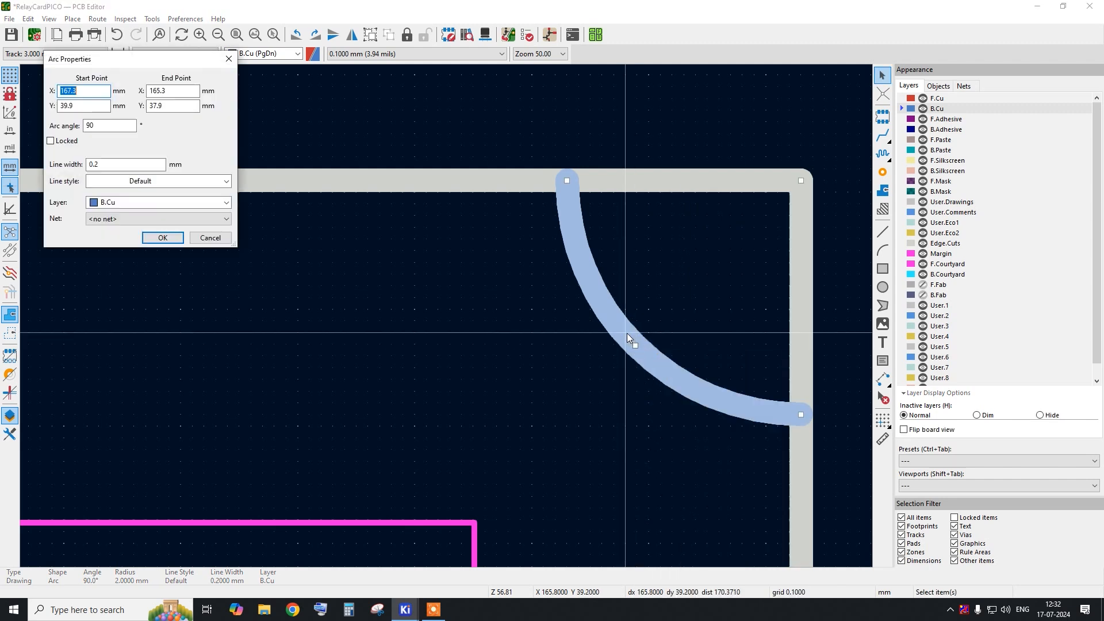
click(99, 202)
click(131, 343)
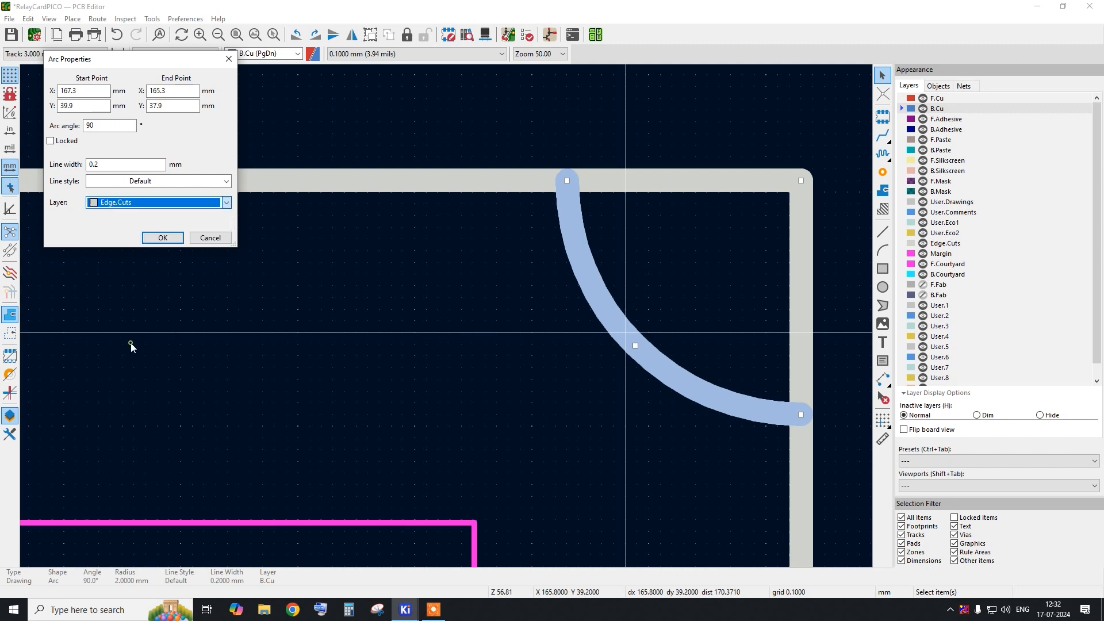
click(161, 238)
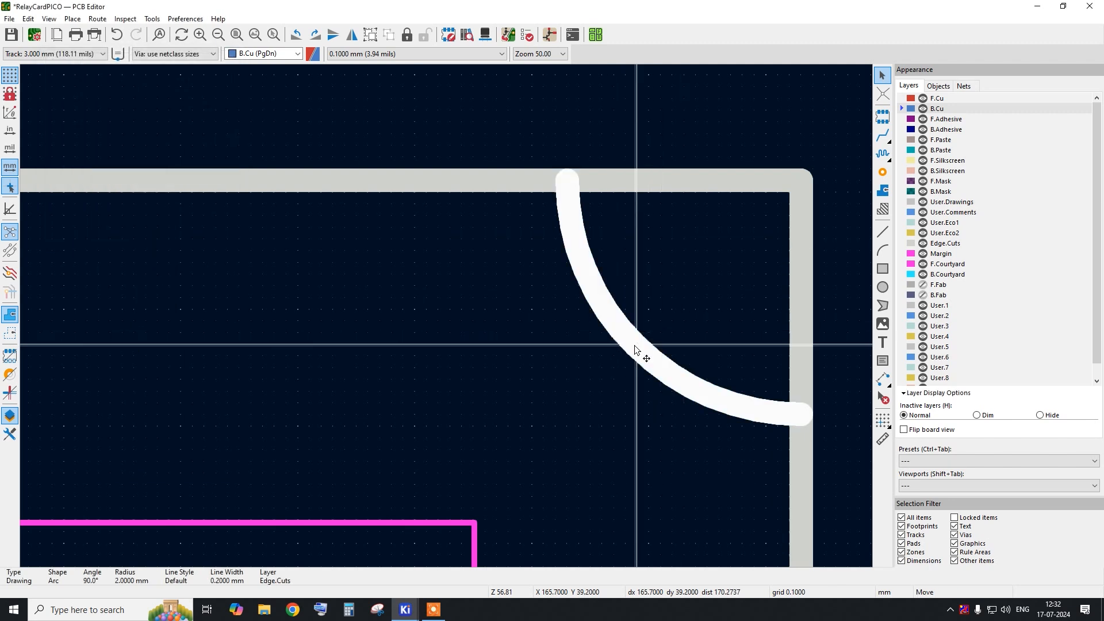
Rotate the corner arc by 180° and place it with its ends on the top and right outline edges.
key(r)
key(r)
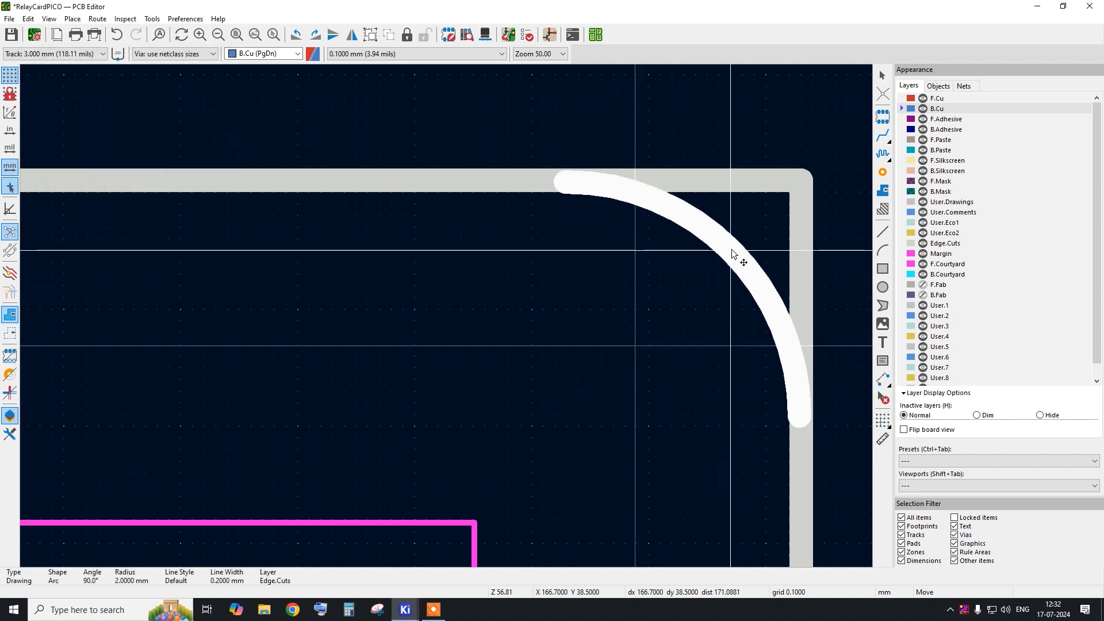
scroll(776, 405, up, 4)
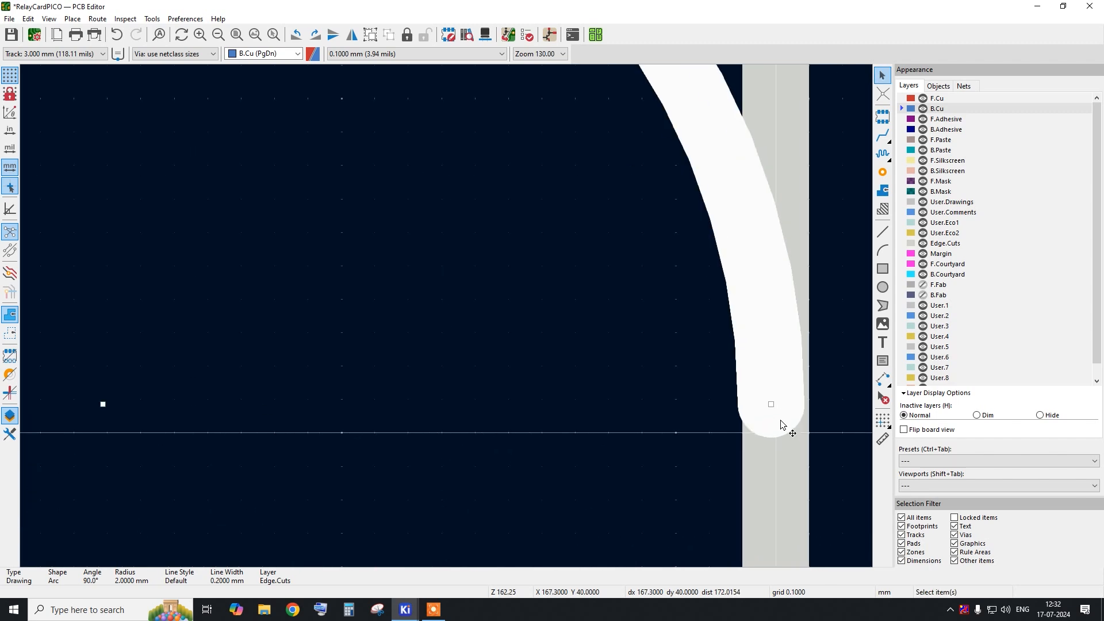
Fine-tune the position of the upper-right corner arc so its ends sit on the top and right outline edges.
click(780, 406)
scroll(780, 407, down, 4)
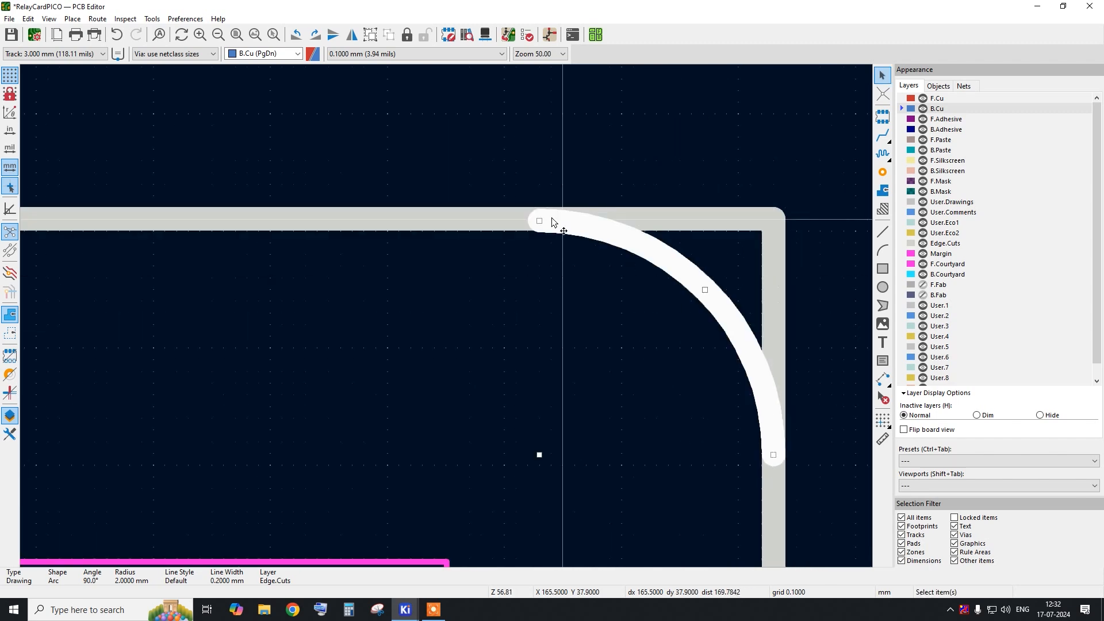
scroll(552, 222, up, 8)
key(m)
click(460, 205)
Copy the 2 mm radius corner arc, rotate the copy and place it on the board outline's lower-right corner.
scroll(460, 206, down, 9)
key(m)
scroll(651, 297, down, 6)
scroll(573, 313, down, 3)
scroll(611, 328, up, 12)
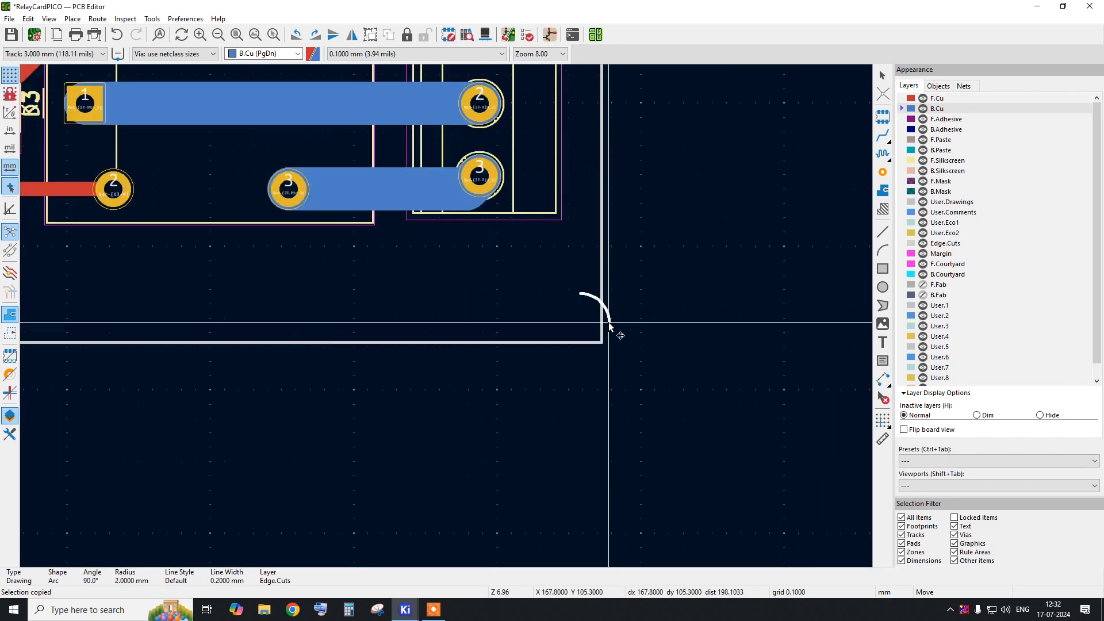
key(r)
key(r)
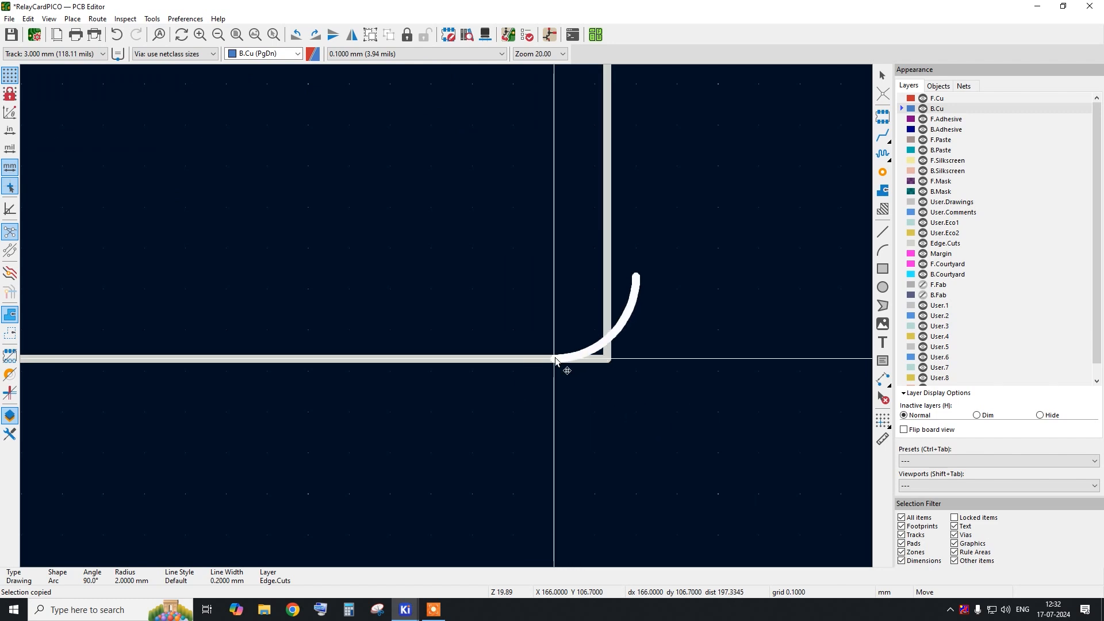
right_click(527, 361)
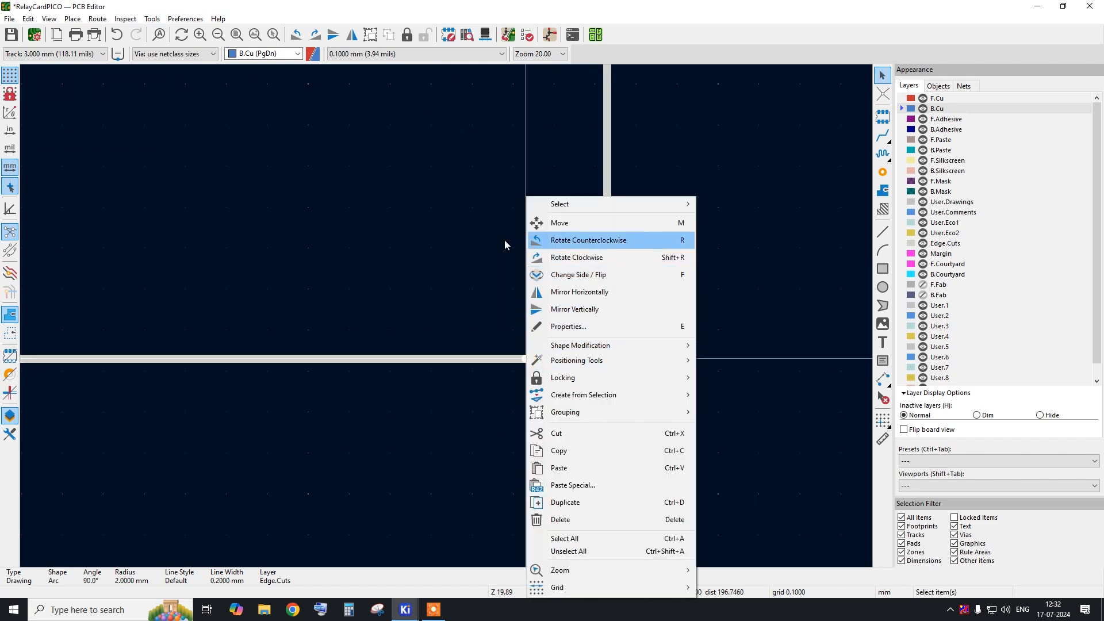
click(474, 239)
scroll(642, 295, up, 4)
click(490, 380)
scroll(558, 225, up, 3)
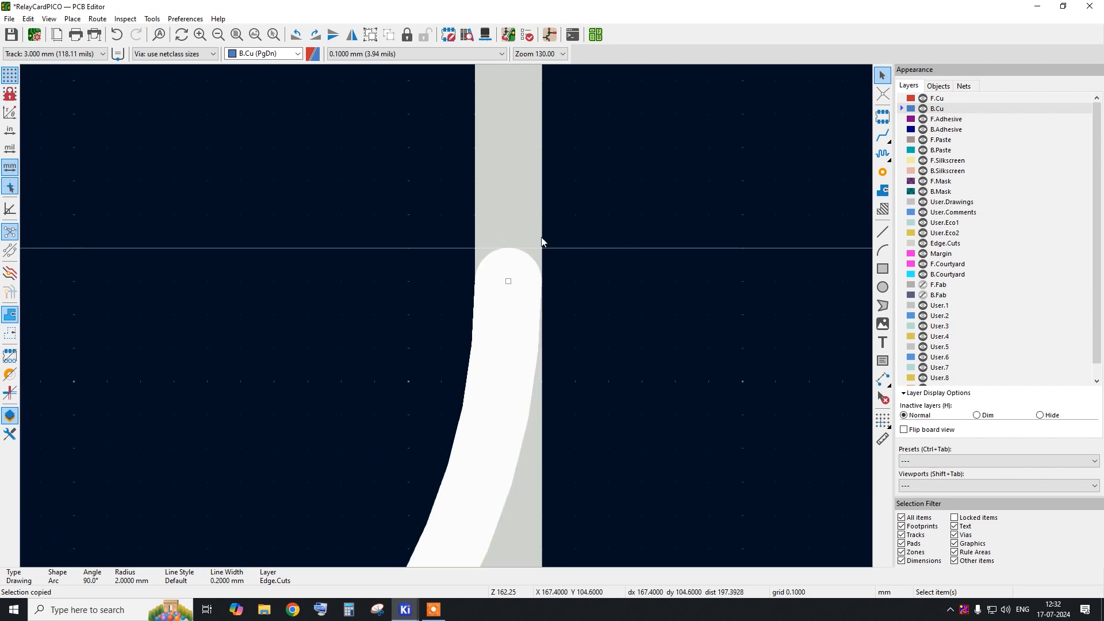
scroll(676, 189, down, 3)
Paste another copy of the corner arc, rotate it and place it on the board outline's lower-left corner.
scroll(375, 465, up, 3)
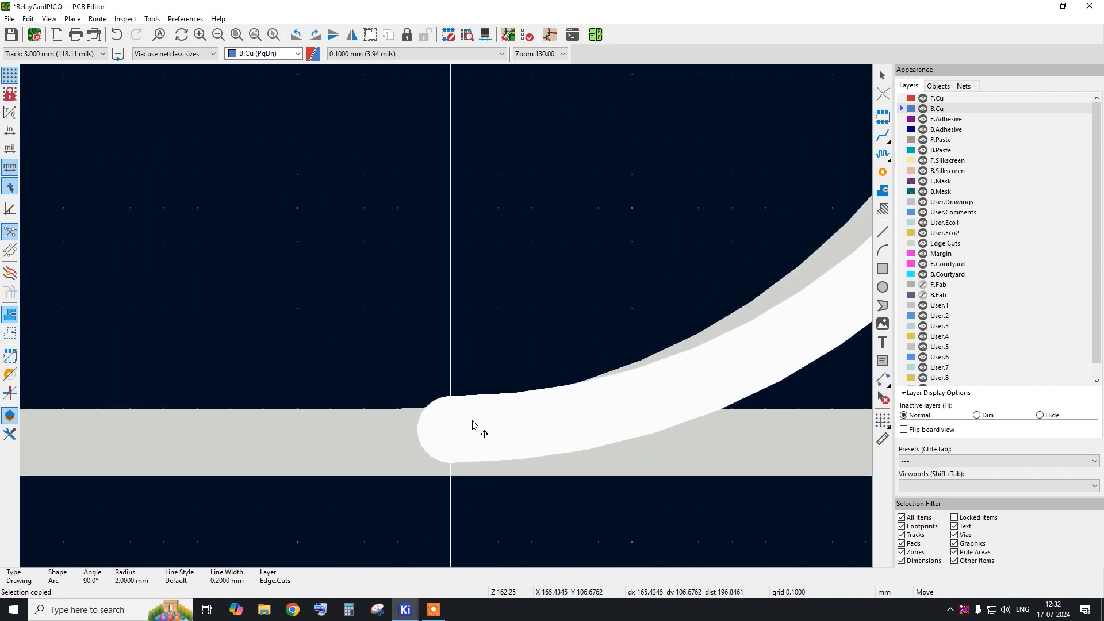
scroll(475, 427, down, 7)
key(ctrl+v)
scroll(506, 368, down, 5)
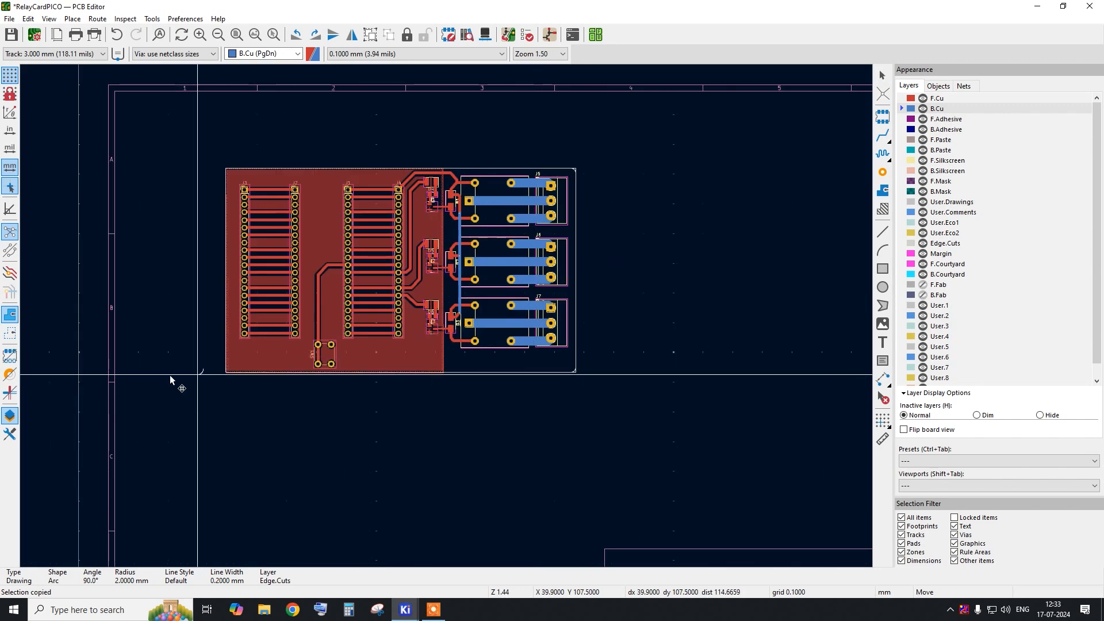
scroll(190, 378, up, 7)
key(r)
scroll(539, 347, up, 2)
key(r)
key(r)
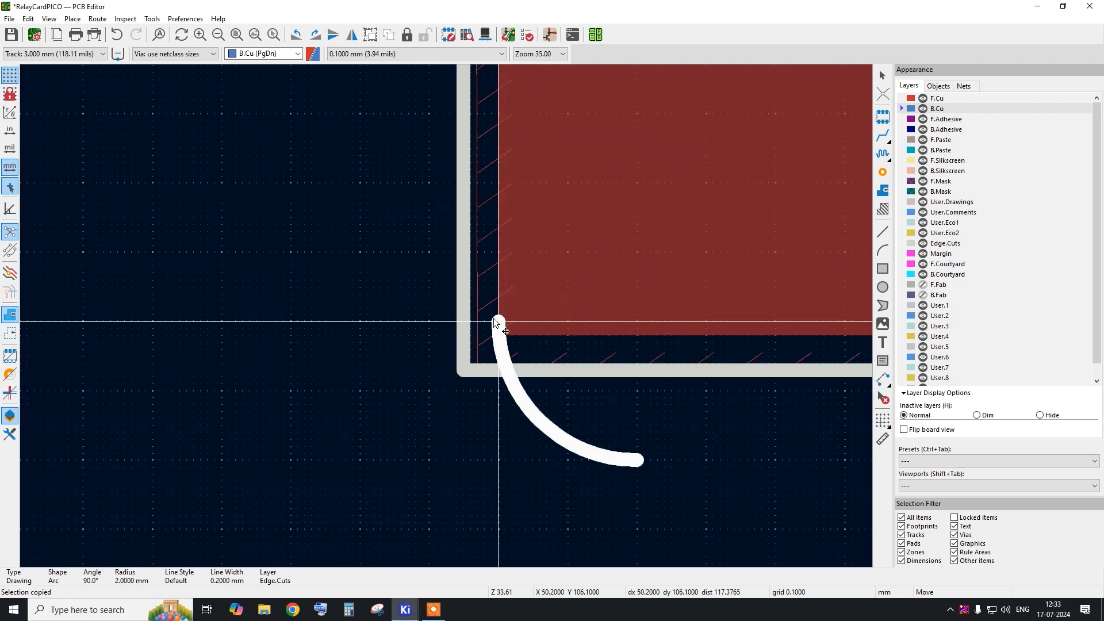
click(463, 232)
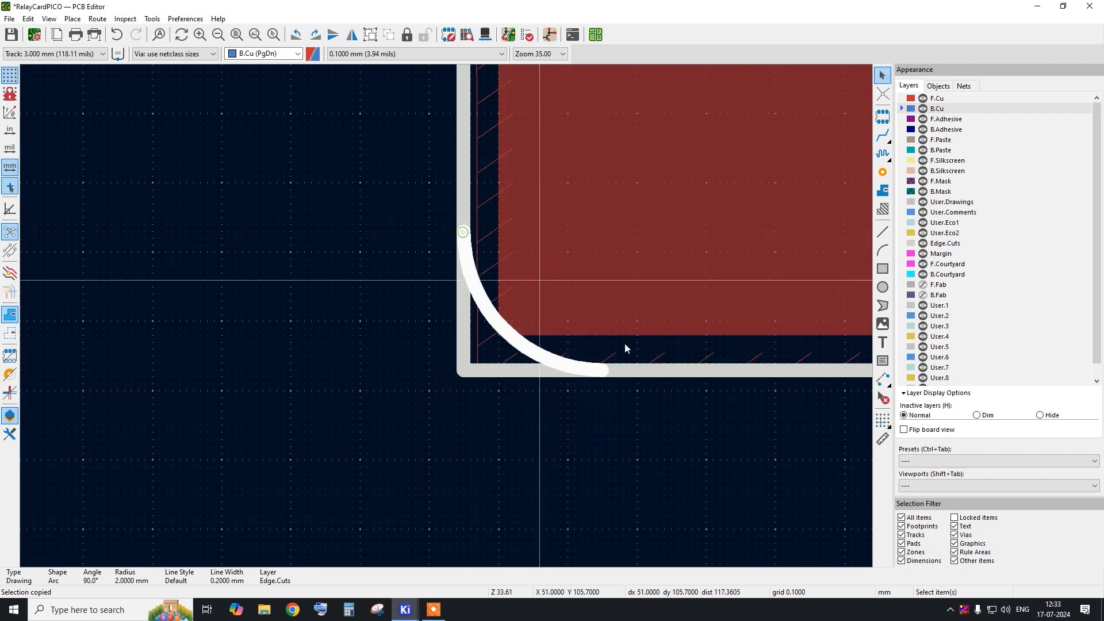
scroll(624, 345, up, 5)
scroll(561, 398, down, 5)
scroll(449, 362, up, 2)
scroll(414, 345, down, 10)
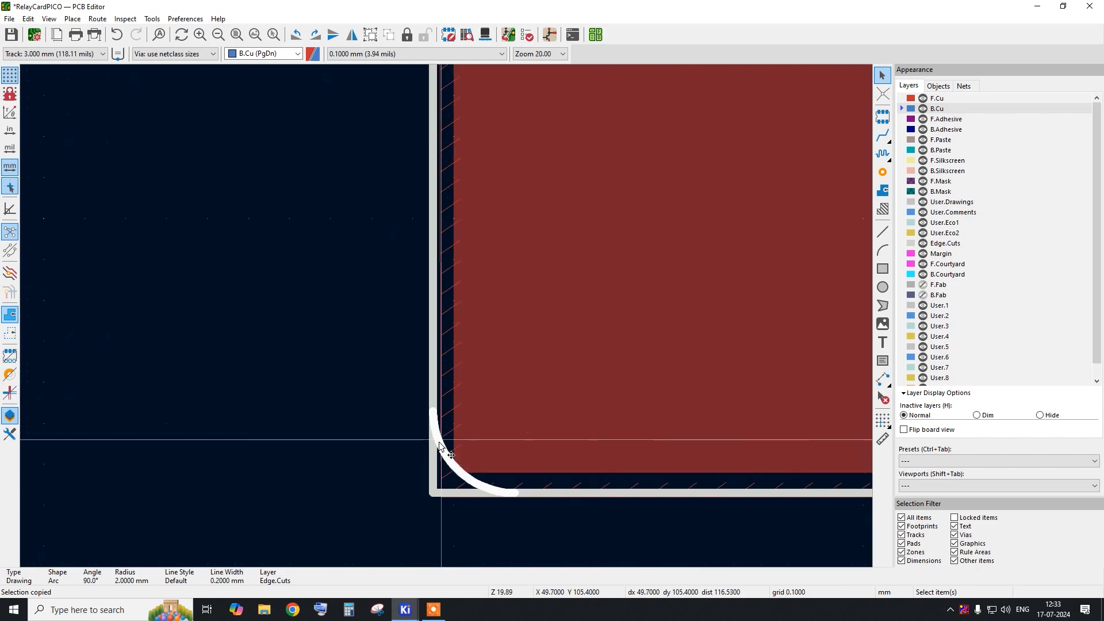
Paste another corner arc oriented for the upper-left corner and place its ends on the top and left outline edges.
scroll(419, 283, up, 5)
scroll(433, 92, down, 2)
scroll(432, 199, up, 6)
key(ctrl+v)
scroll(402, 186, up, 5)
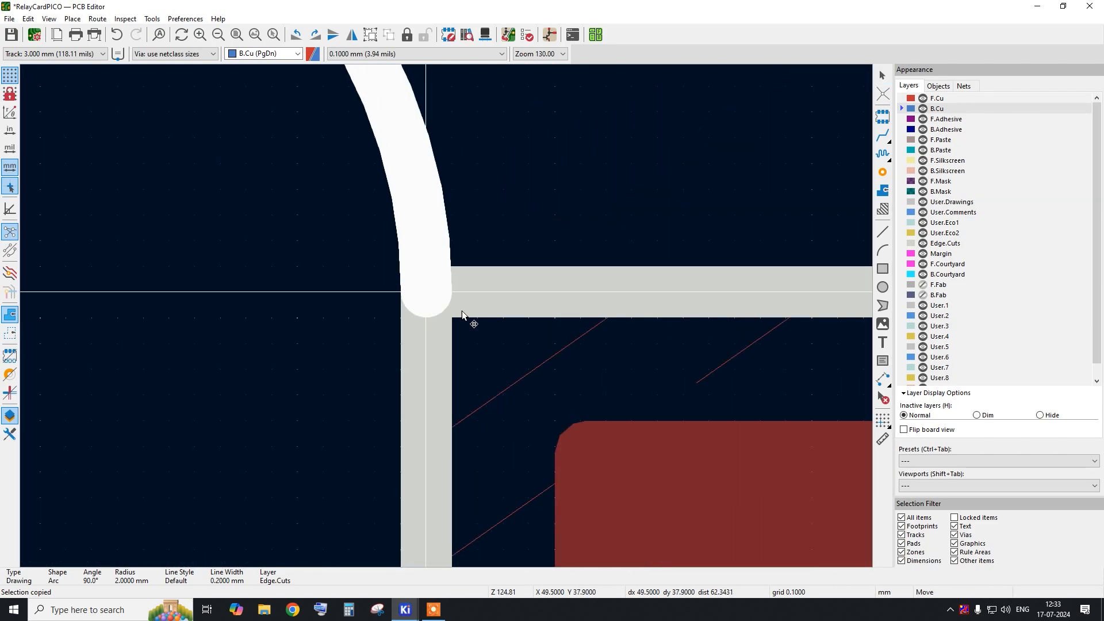
scroll(538, 279, down, 4)
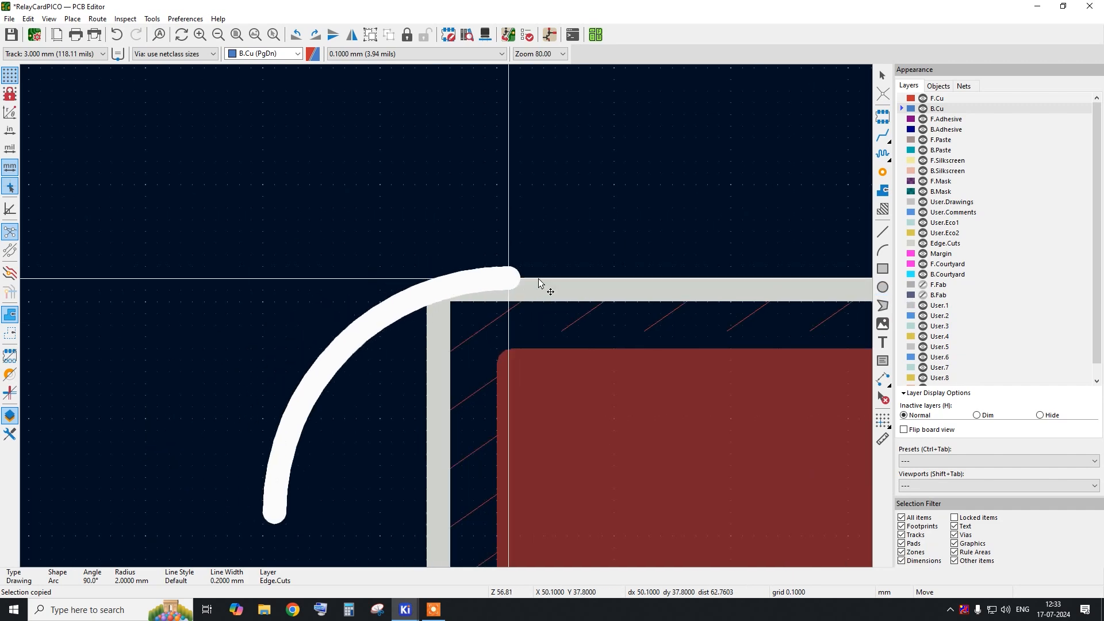
click(671, 291)
scroll(202, 213, down, 5)
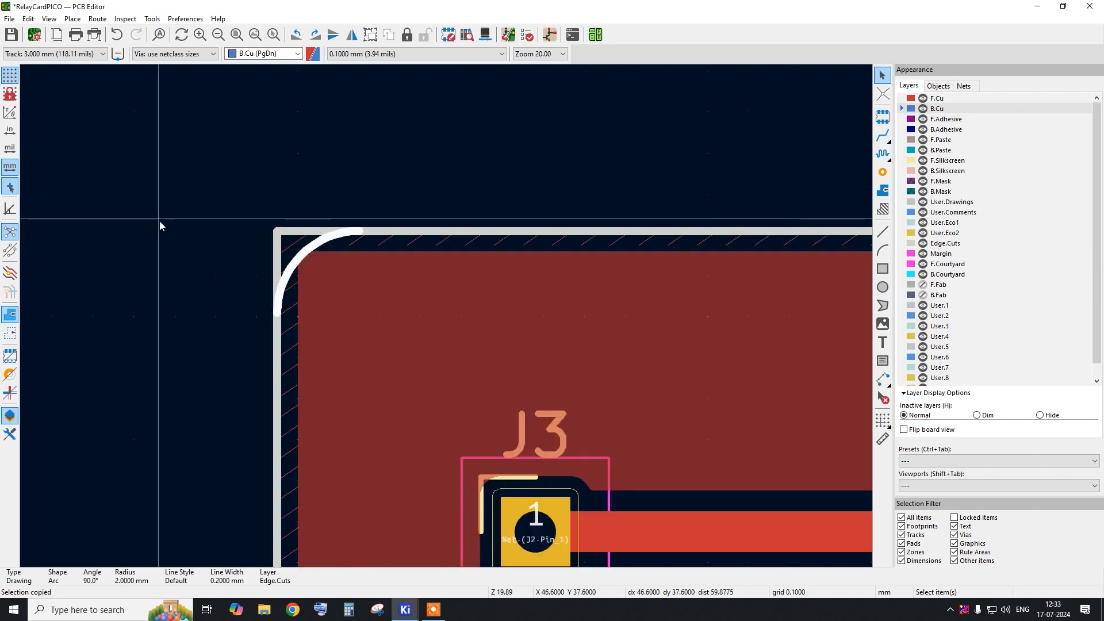
Delete the square-cornered board outline rectangle from Edge.Cuts, keeping the four corner arcs.
scroll(387, 225, down, 8)
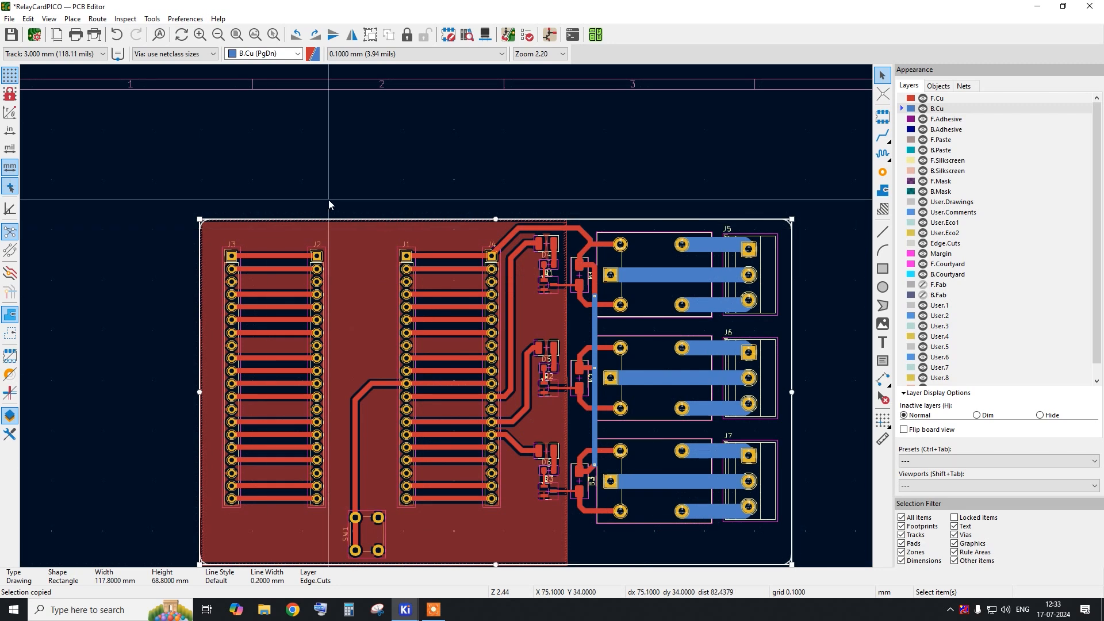
click(329, 199)
scroll(376, 187, down, 2)
scroll(377, 260, up, 2)
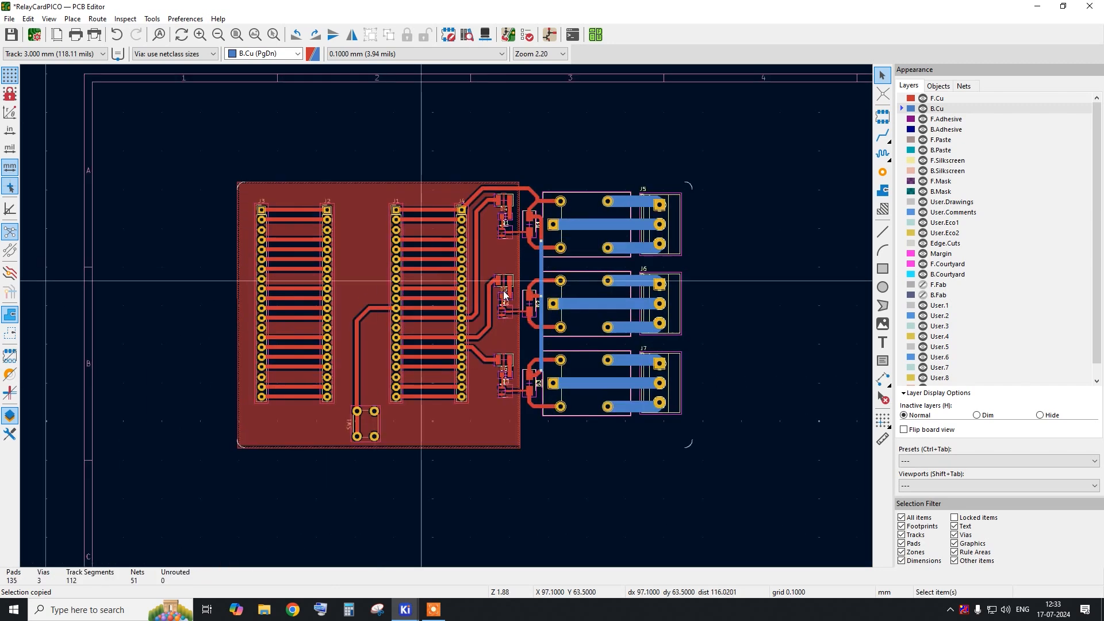
Draw the top board edge on Edge.Cuts as a 113.8 mm straight line joining the two upper corner arcs.
click(882, 232)
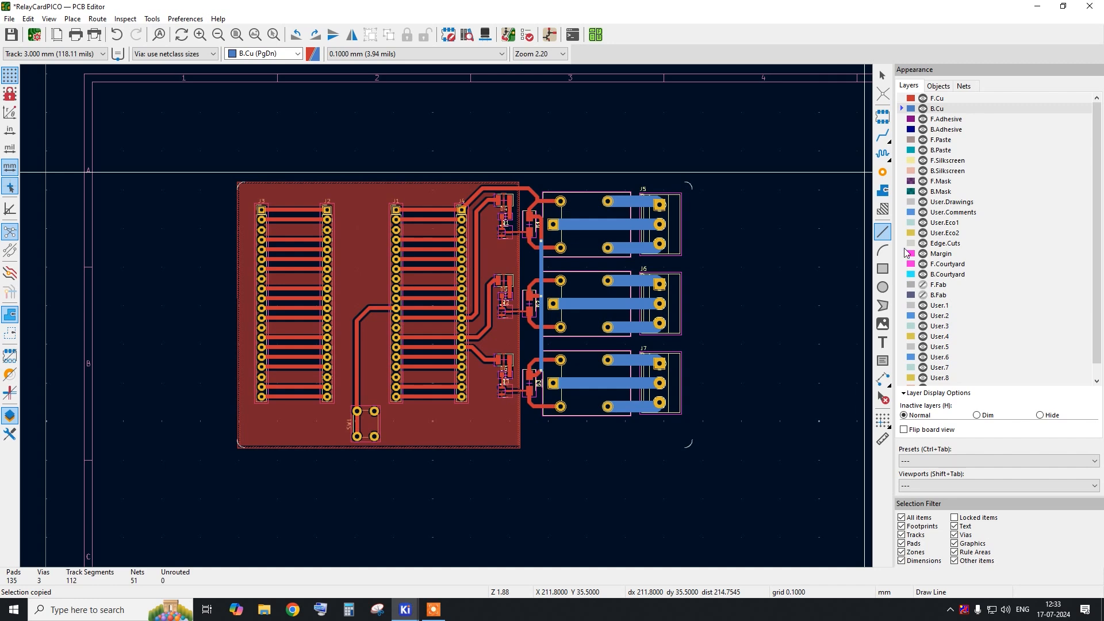
scroll(702, 192, up, 5)
click(702, 192)
scroll(667, 219, down, 4)
scroll(163, 217, up, 5)
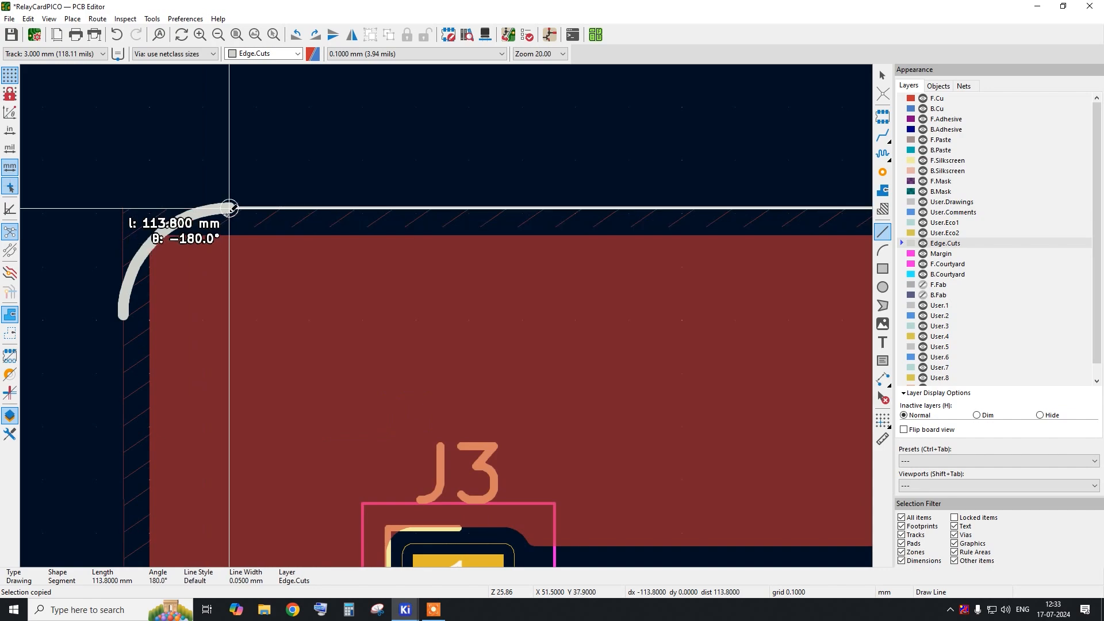
scroll(187, 276, up, 3)
click(181, 205)
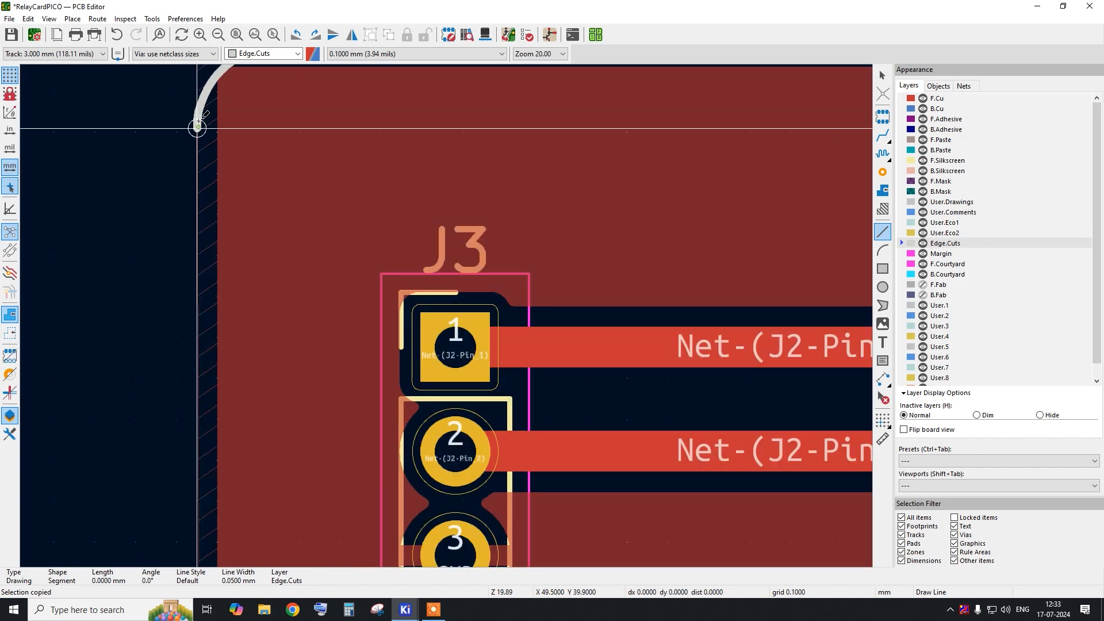
Draw the left board edge as a 64.8 mm vertical line joining the upper-left and lower-left corner arcs.
scroll(195, 211, down, 5)
scroll(201, 276, down, 4)
scroll(192, 432, up, 4)
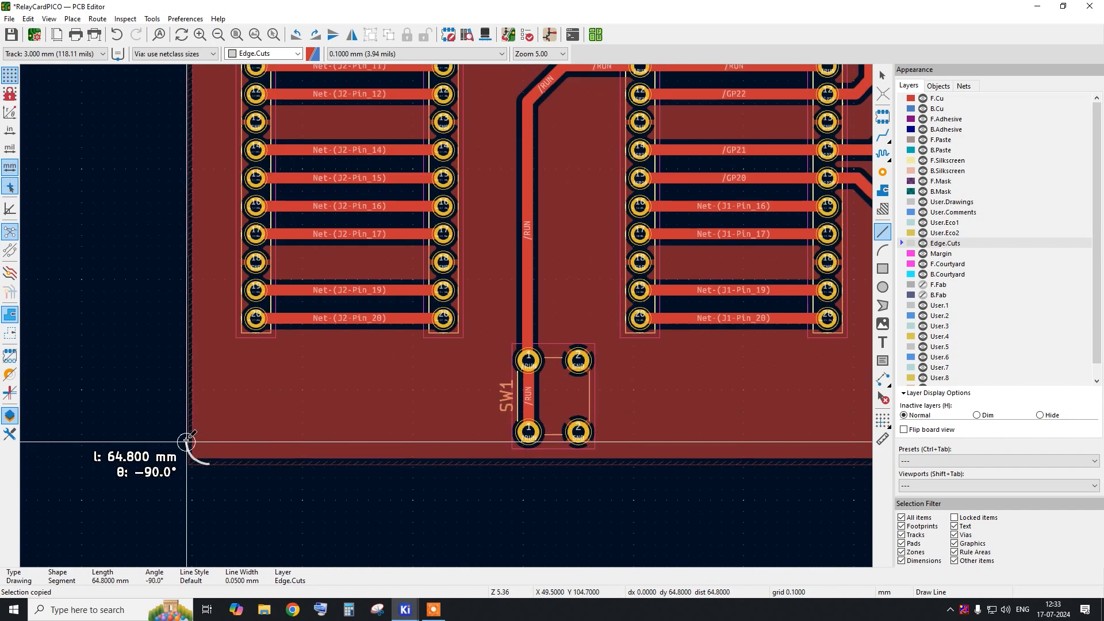
scroll(196, 460, up, 5)
click(226, 459)
Draw the bottom board edge as a 113.8 mm horizontal line joining the two lower corner arcs.
scroll(221, 458, down, 4)
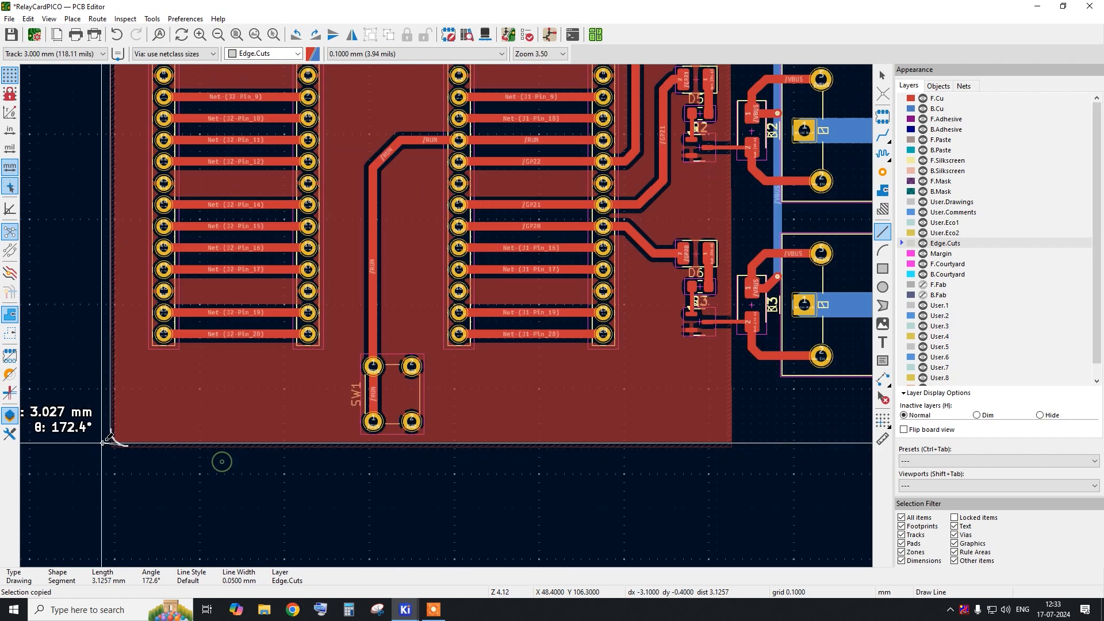
scroll(345, 411, down, 2)
scroll(484, 405, up, 4)
click(465, 381)
click(495, 354)
Draw the right board edge as a 64.8 mm vertical line between the two right corner arcs, and exit the line tool.
scroll(508, 389, down, 2)
scroll(518, 173, down, 3)
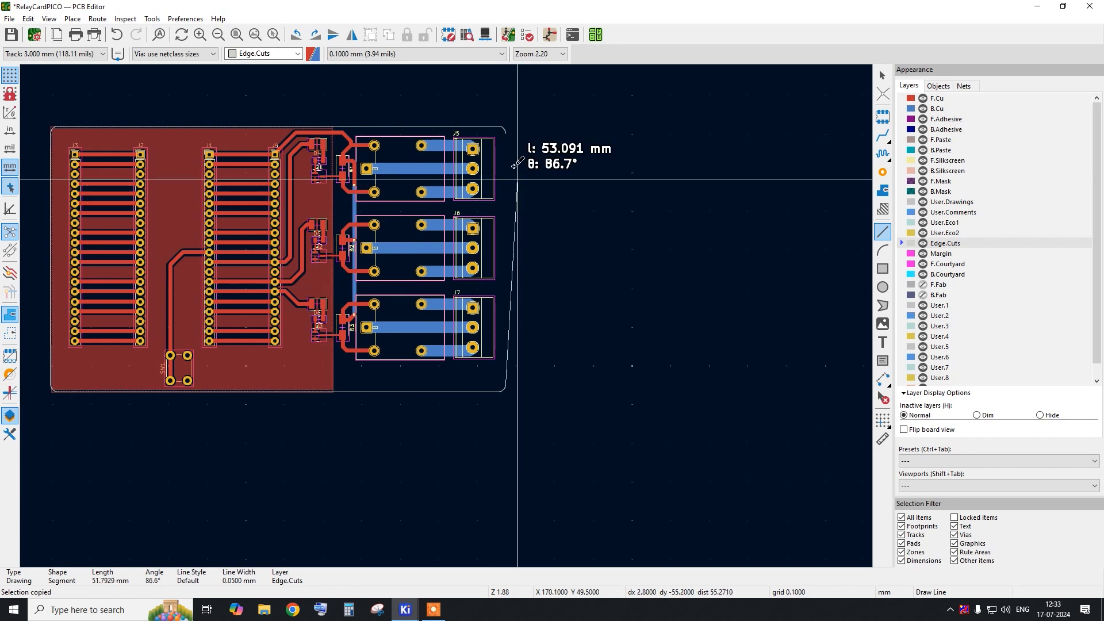
scroll(505, 94, up, 4)
click(495, 136)
right_click(594, 134)
click(605, 144)
scroll(510, 173, up, 7)
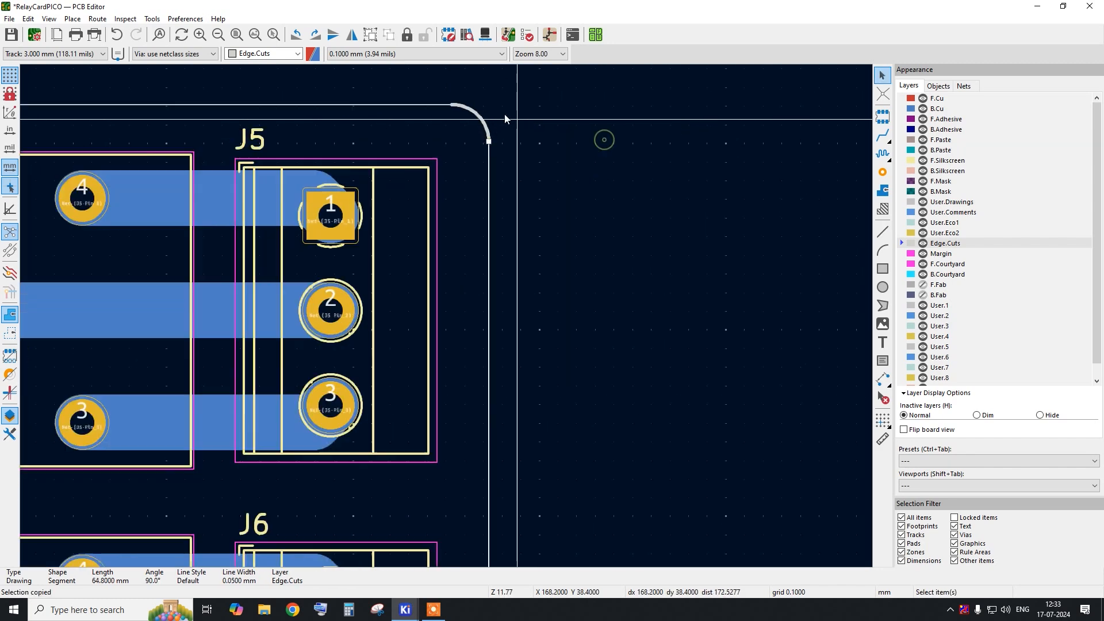
Check the upper-right corner arc's line width in its properties without changing anything.
double_click(465, 143)
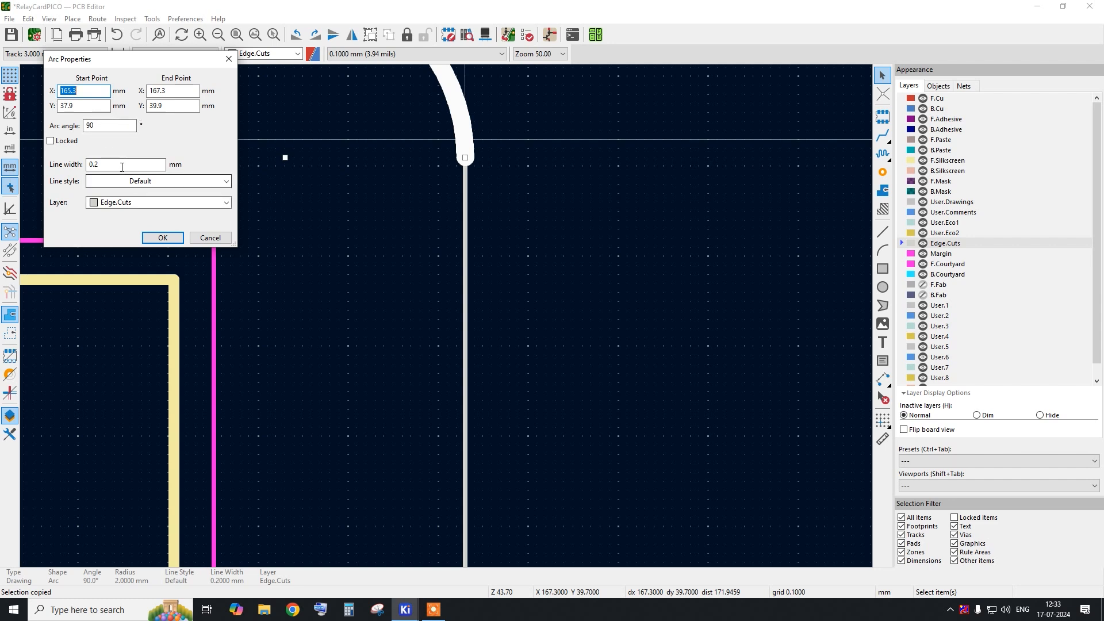
click(214, 238)
click(645, 230)
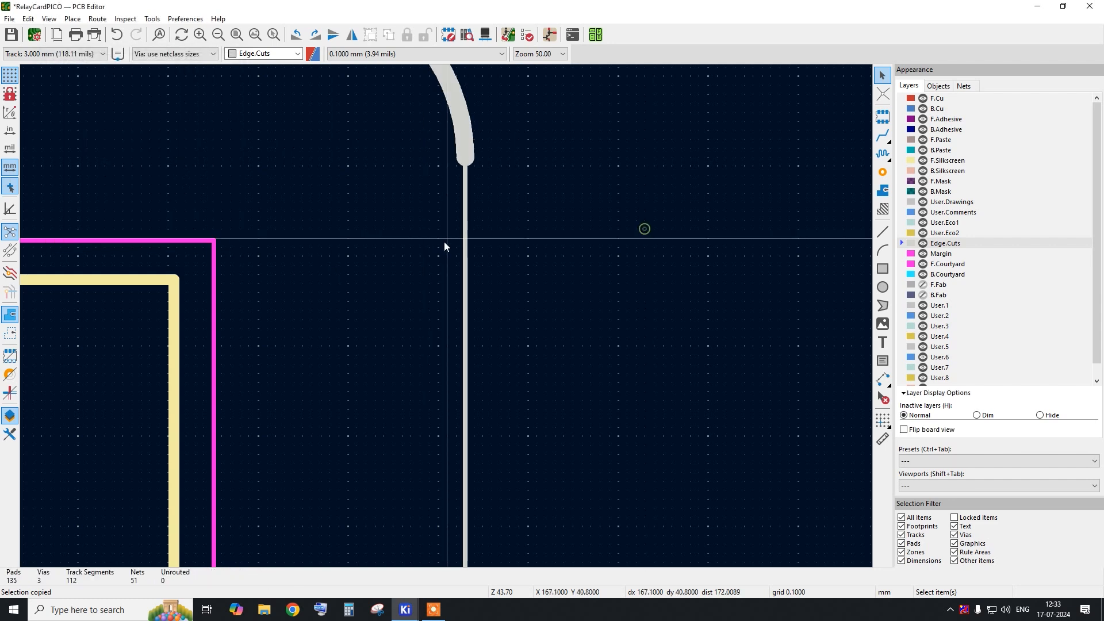
Set the line width of the right and bottom board edge segments to 0.2 mm.
double_click(465, 257)
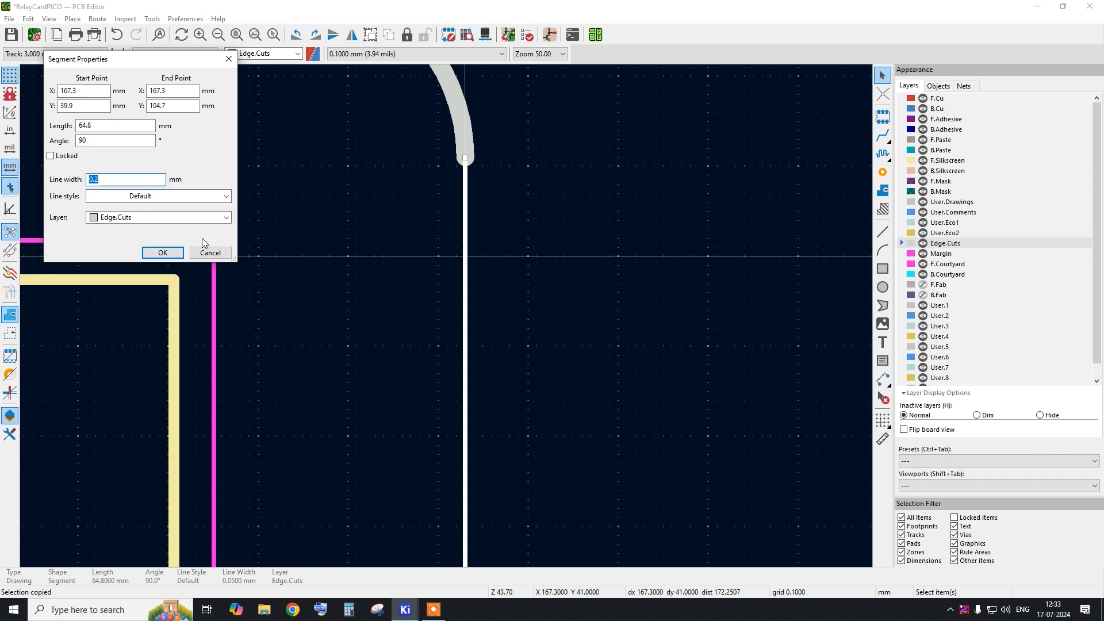
click(162, 253)
scroll(599, 161, down, 10)
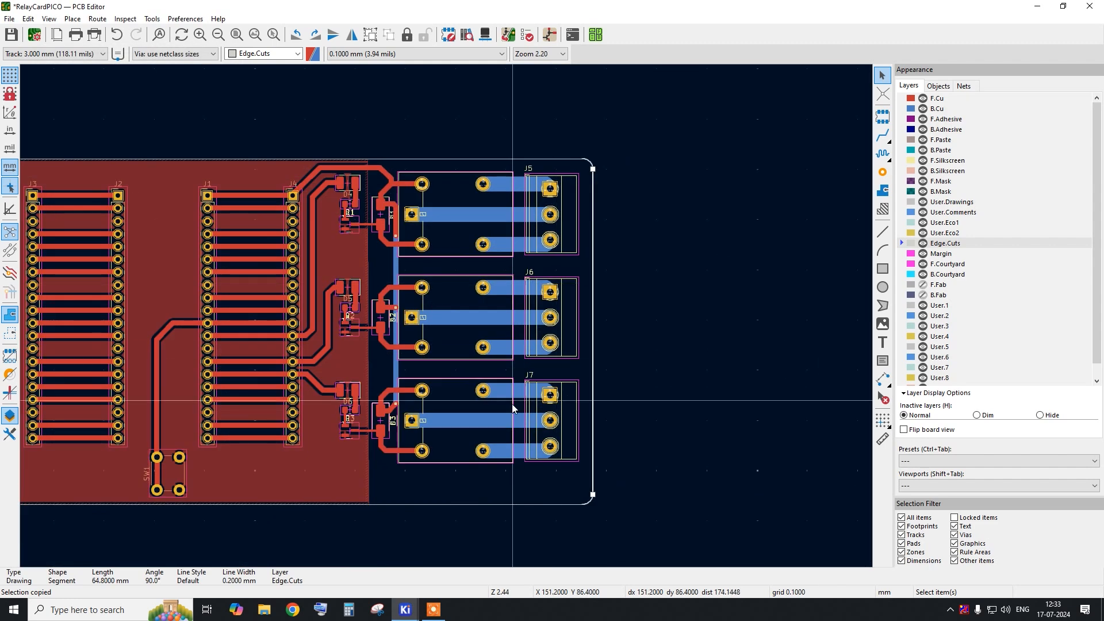
scroll(537, 473, up, 7)
double_click(537, 472)
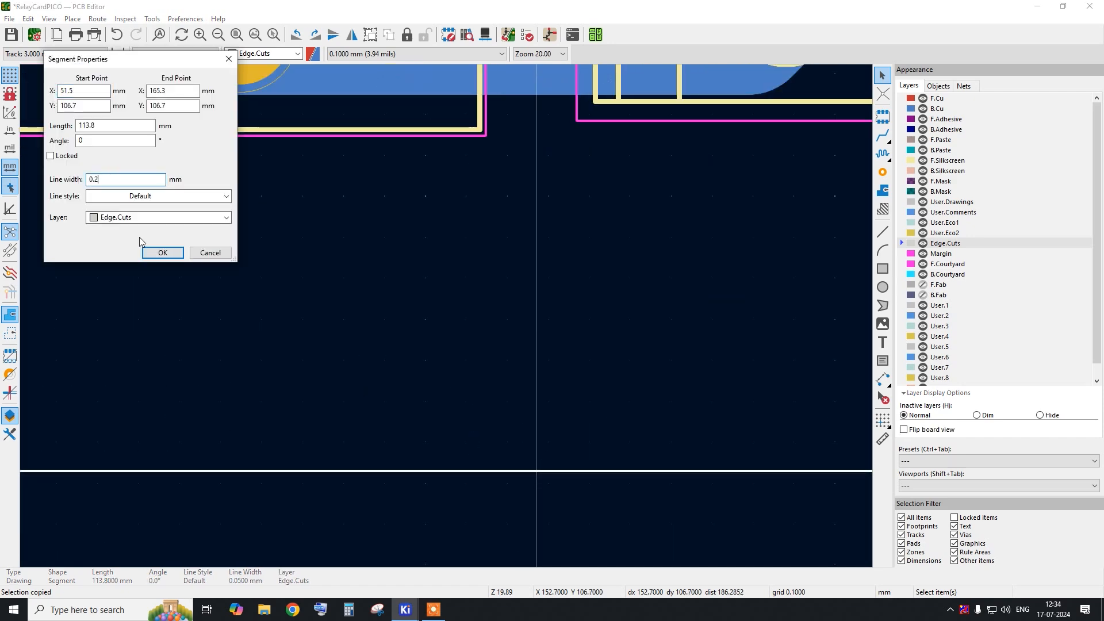
click(161, 253)
scroll(677, 385, down, 8)
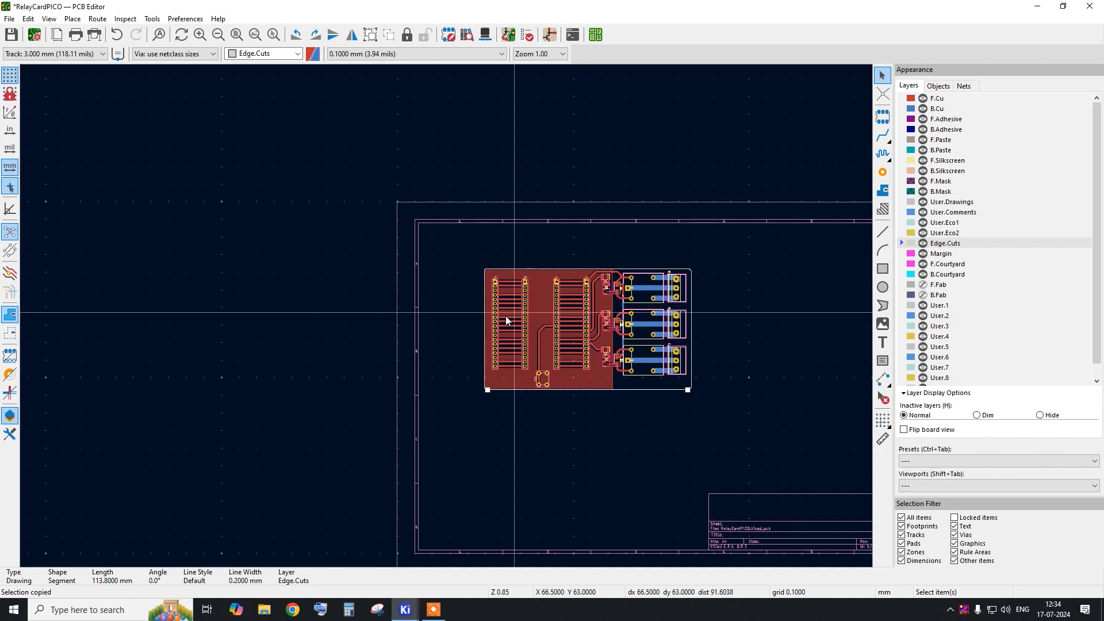
Set the line width of the left and top board edge segments to 0.2 mm, and clear the selection.
scroll(464, 323, up, 3)
scroll(464, 323, up, 5)
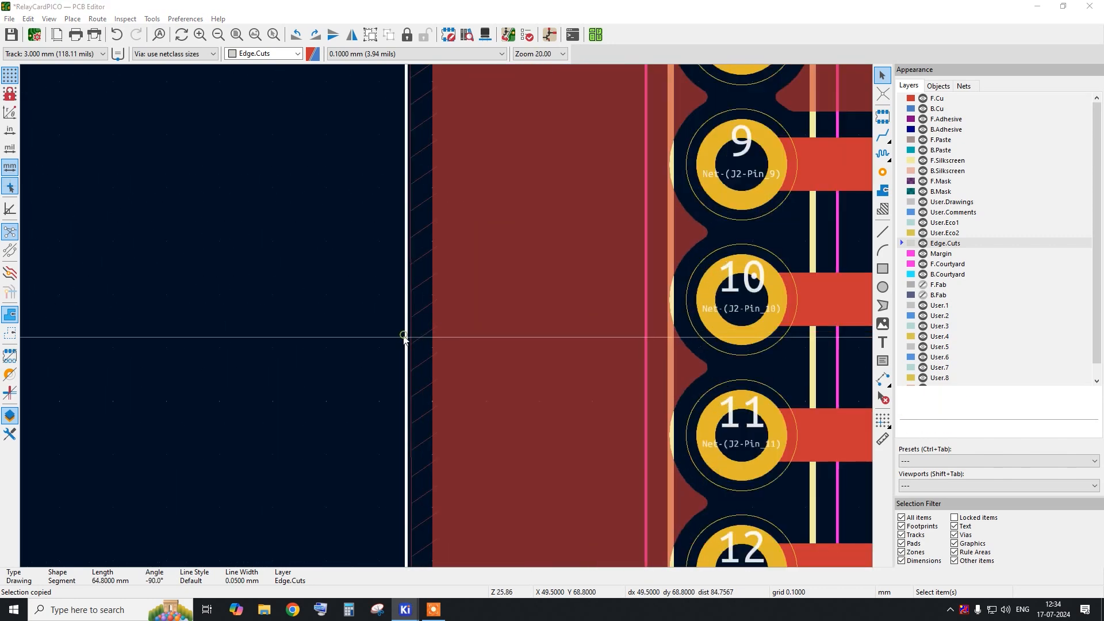
double_click(404, 338)
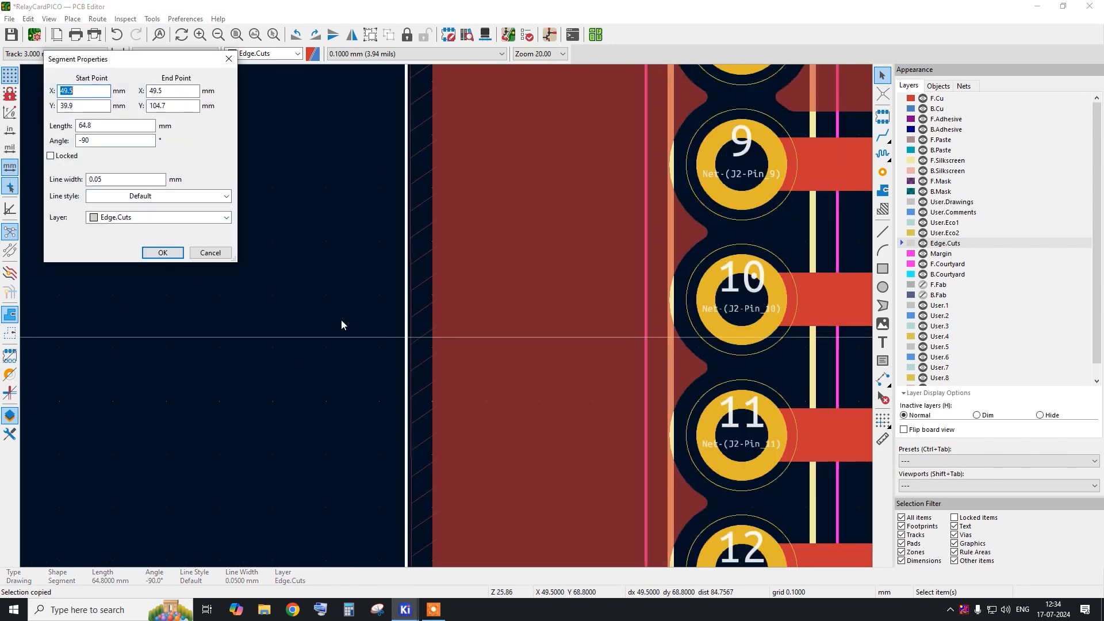
click(158, 254)
scroll(253, 349, down, 8)
scroll(460, 253, up, 5)
scroll(534, 235, up, 4)
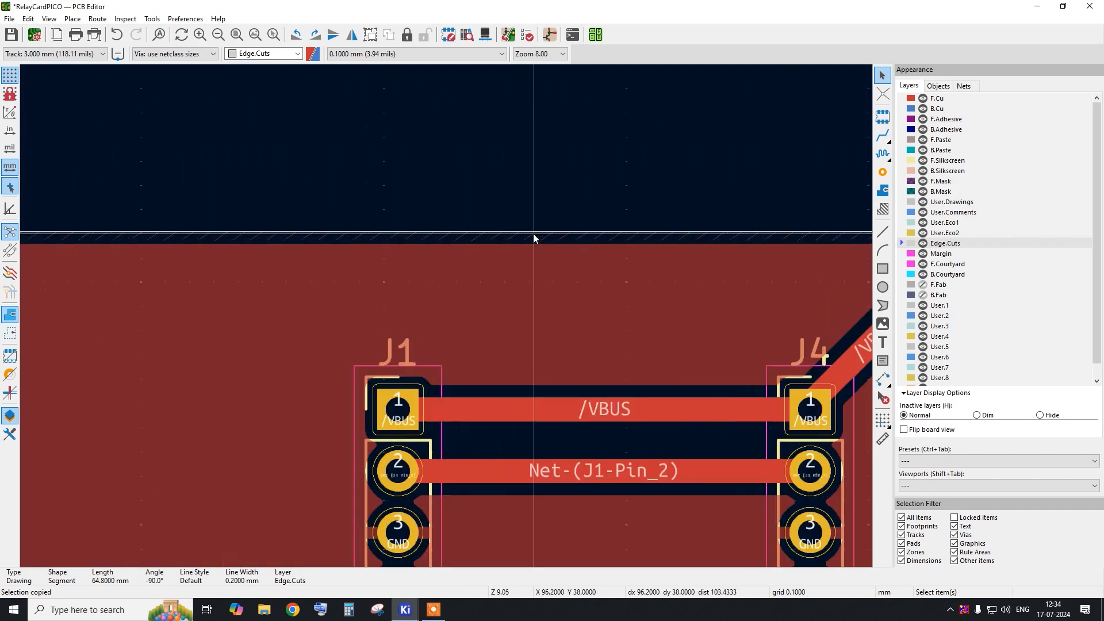
double_click(536, 229)
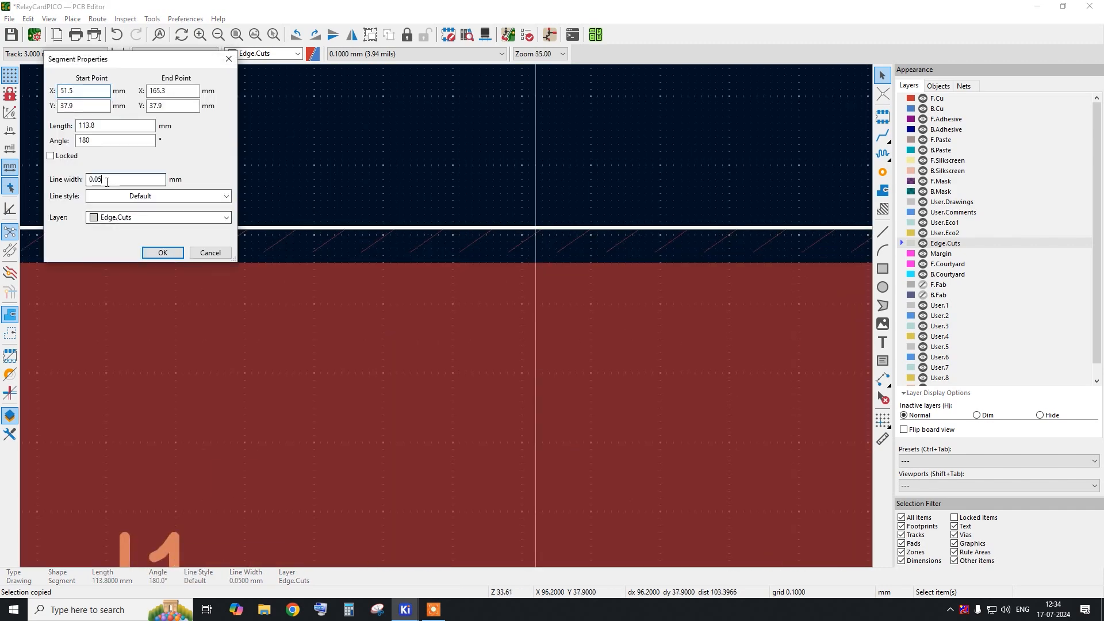
click(156, 251)
scroll(433, 216, down, 10)
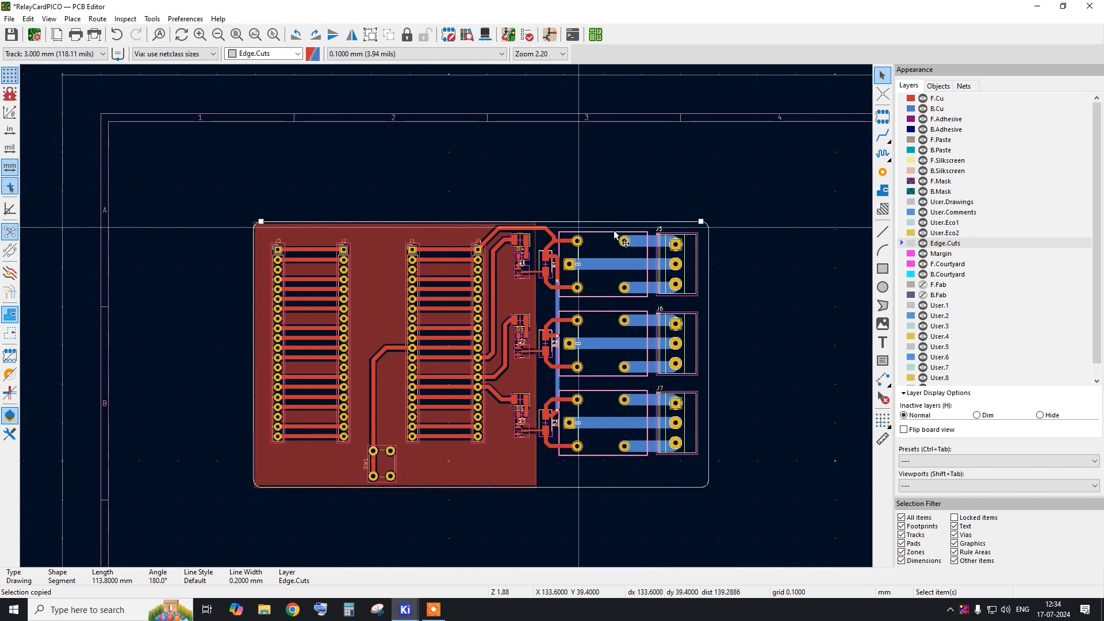
scroll(737, 255, up, 4)
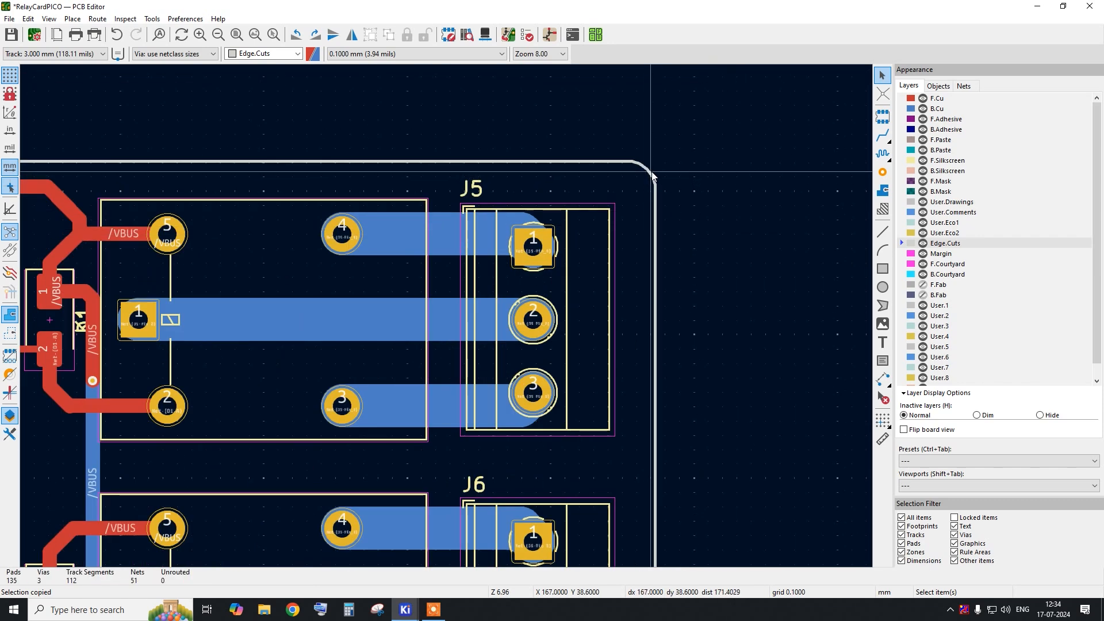
scroll(653, 176, down, 3)
scroll(472, 204, down, 1)
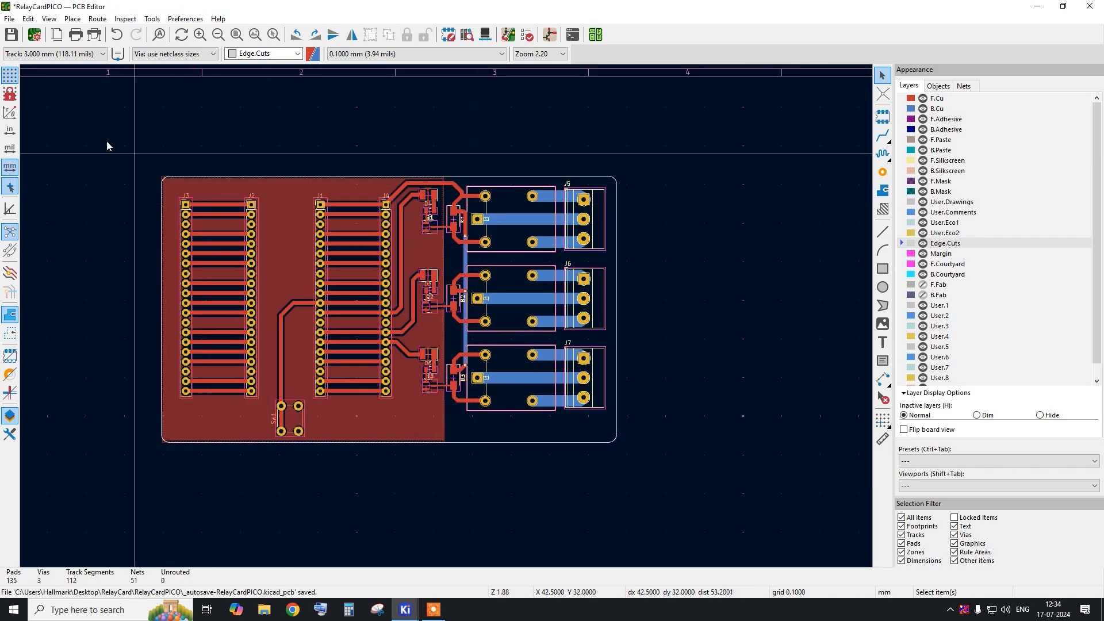
Inspect the finished board outline and components in the 3D view, and return to the layout.
click(49, 19)
click(75, 48)
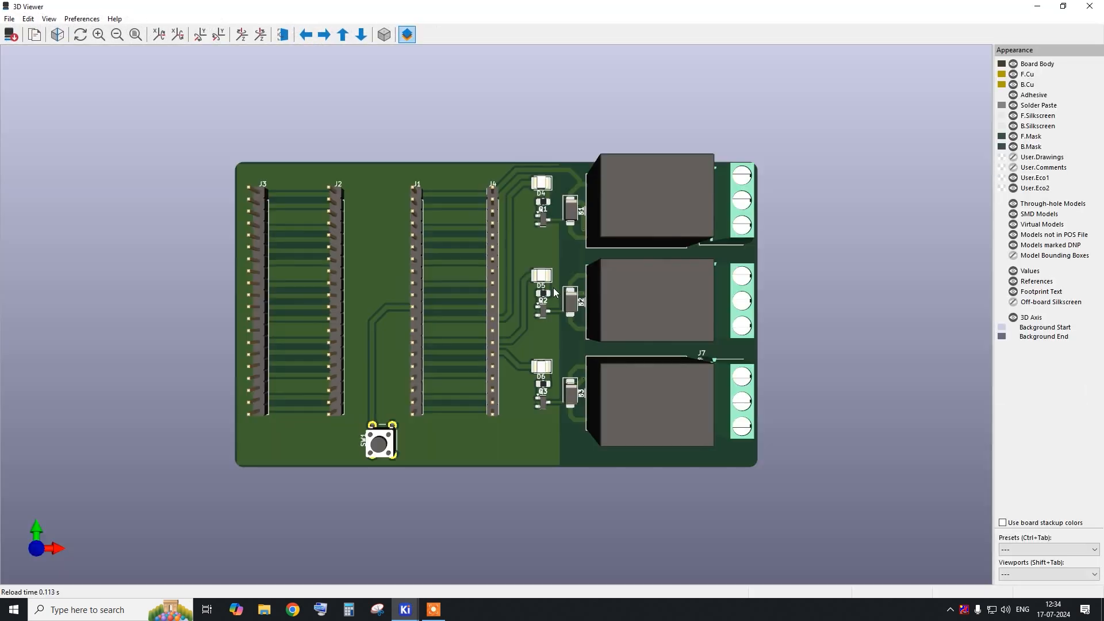
drag(555, 293, 366, 285)
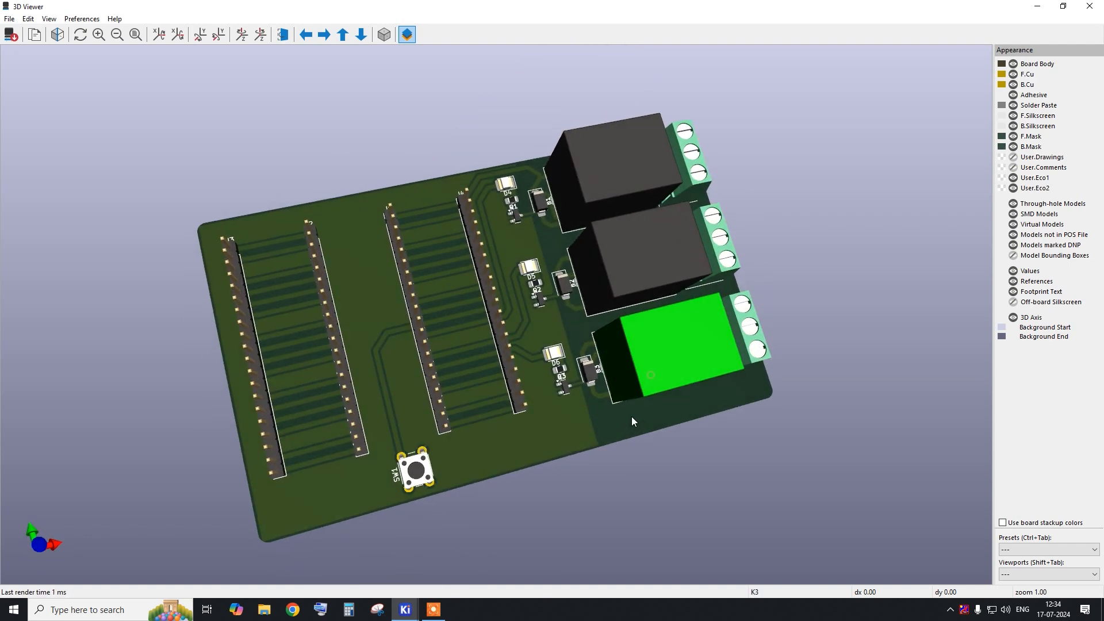
click(1090, 6)
Add the text "RELAY CARD" on the Edge.Cuts layer and place it between the lowest relay and the lower board edge.
click(884, 344)
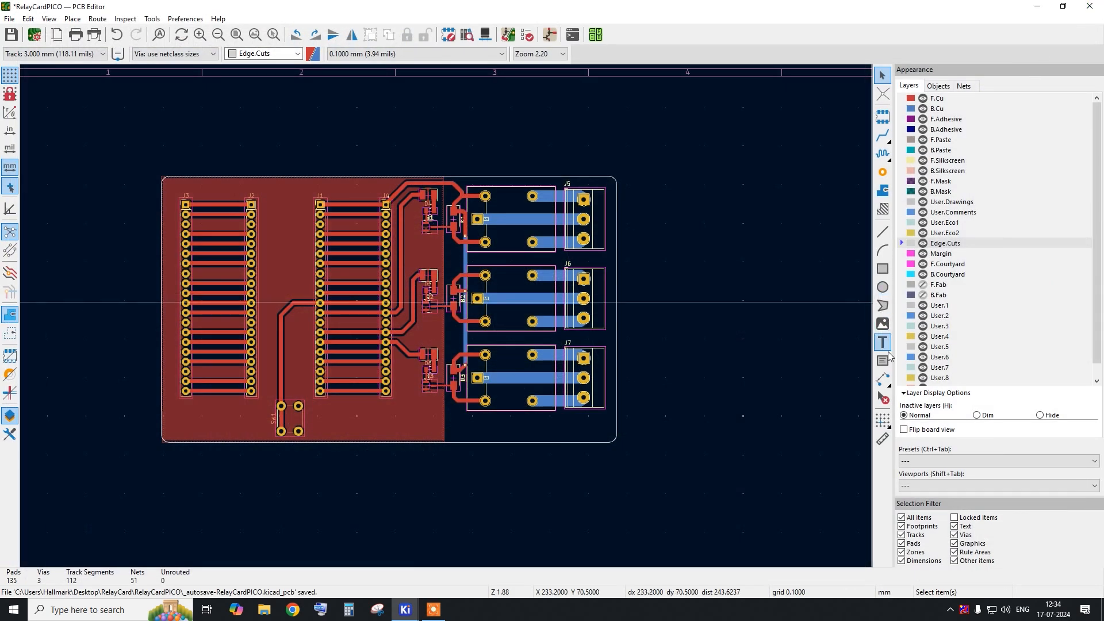
click(499, 439)
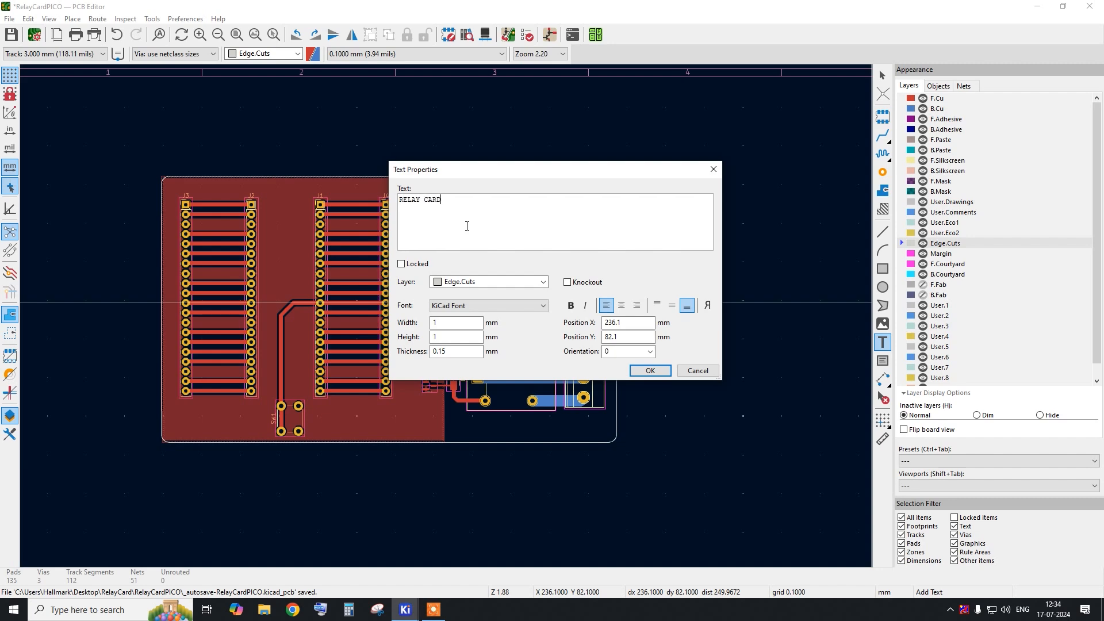
click(651, 370)
scroll(498, 426, up, 3)
click(532, 446)
right_click(532, 412)
click(561, 420)
Move the RELAY CARD text to the F.Silkscreen layer and set its width and height to 2 mm.
double_click(565, 432)
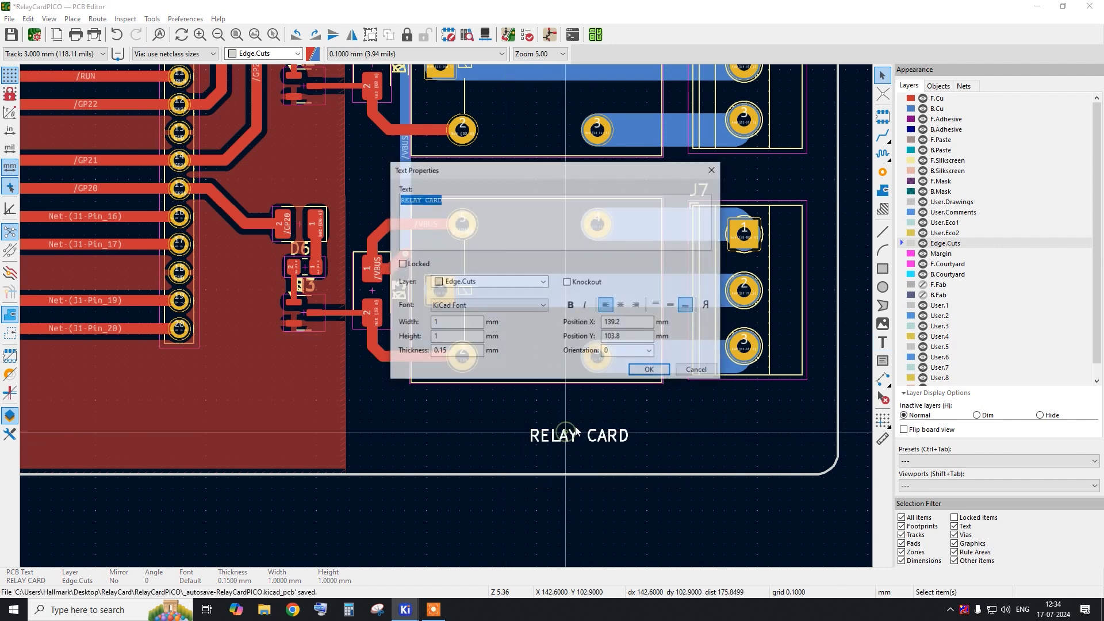
click(517, 282)
click(486, 353)
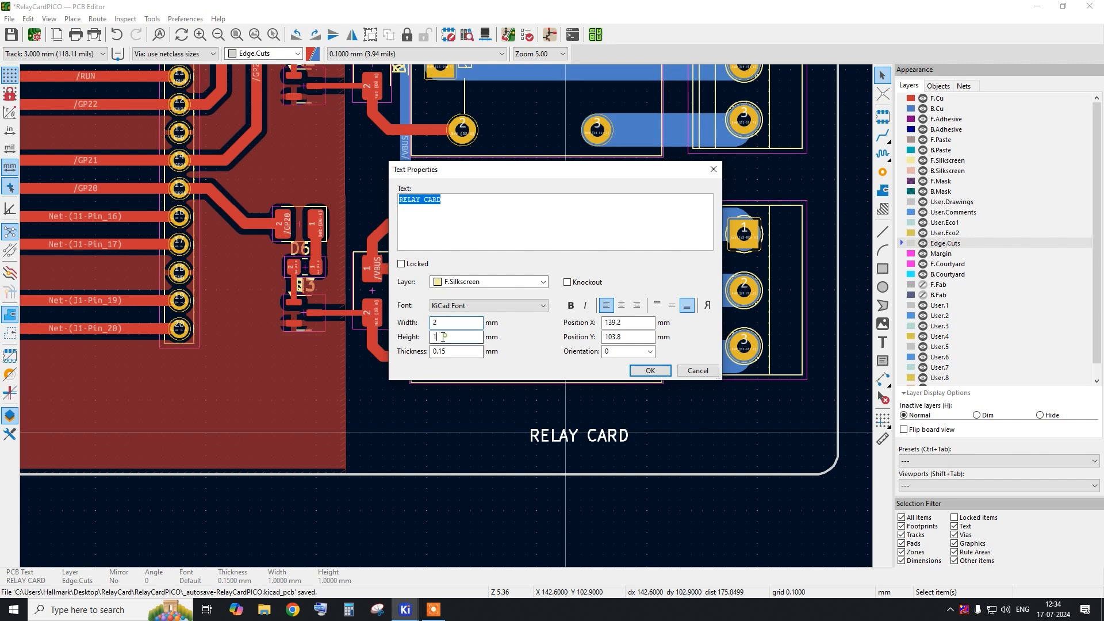
click(649, 371)
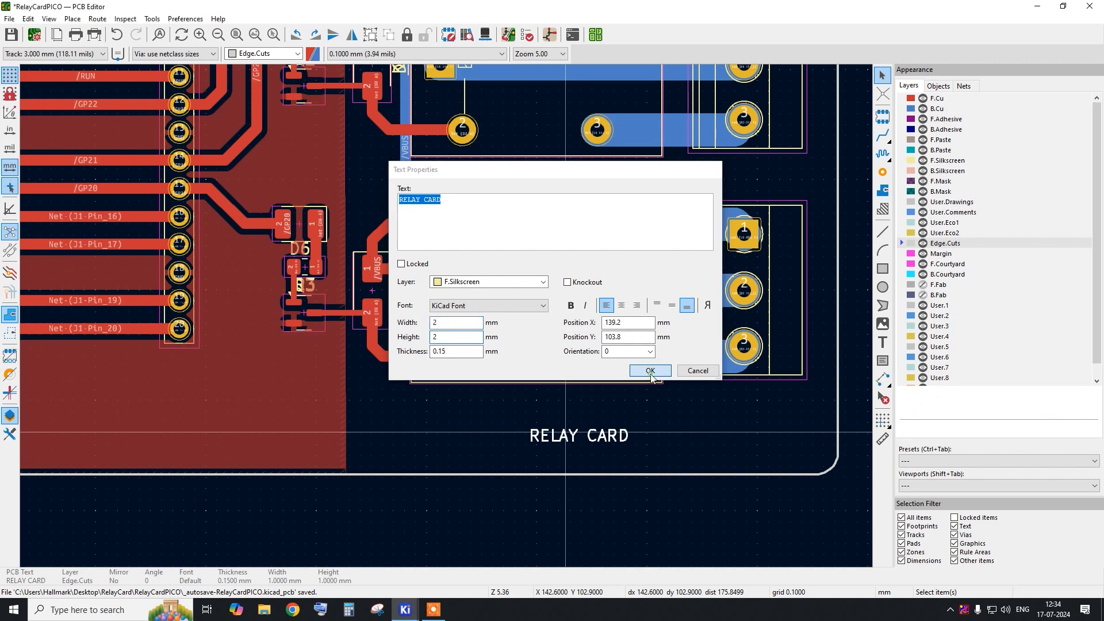
Set the RELAY CARD text thickness to 0.2 mm.
double_click(588, 437)
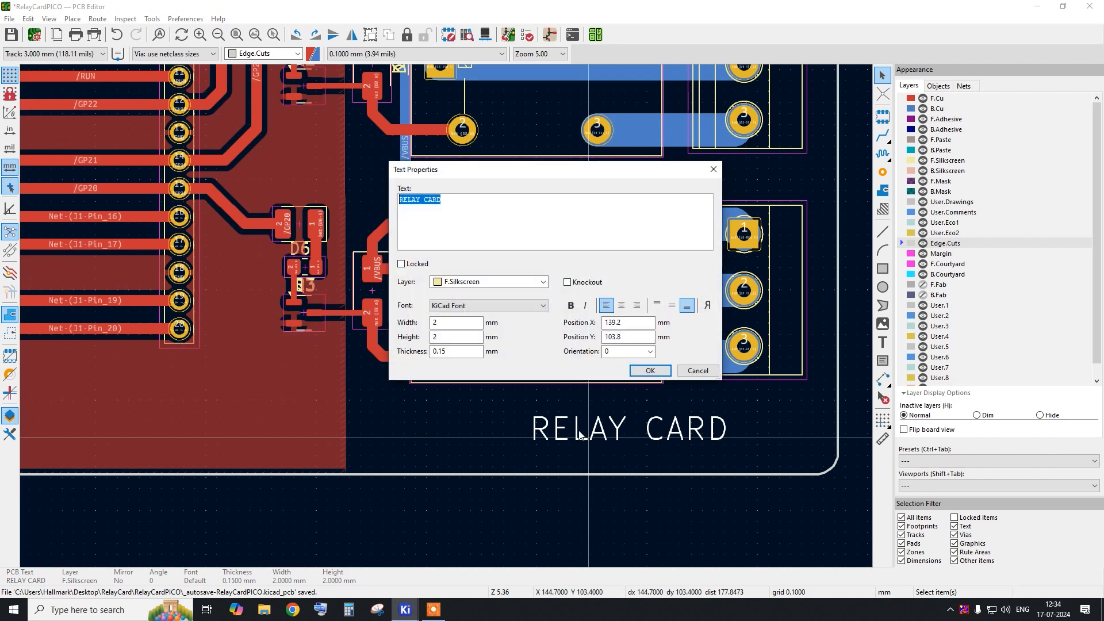
text(2)
key(Return)
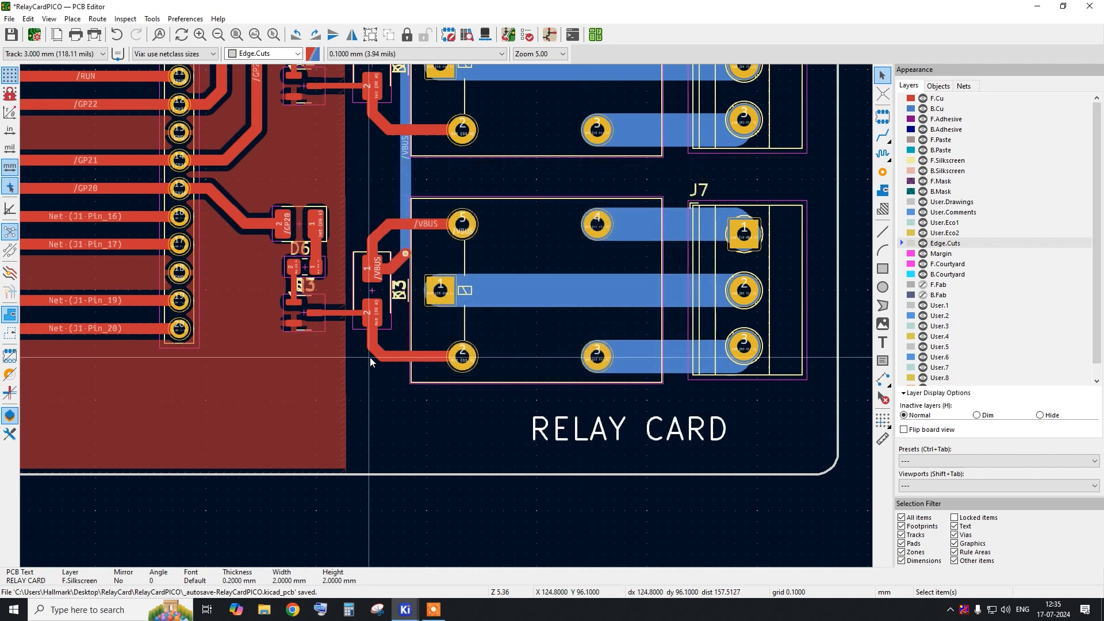
Enter 0.7 mm as the RELAY CARD text thickness, accept clamping, and shift the text about 5 mm left beneath the lowest relay.
double_click(587, 432)
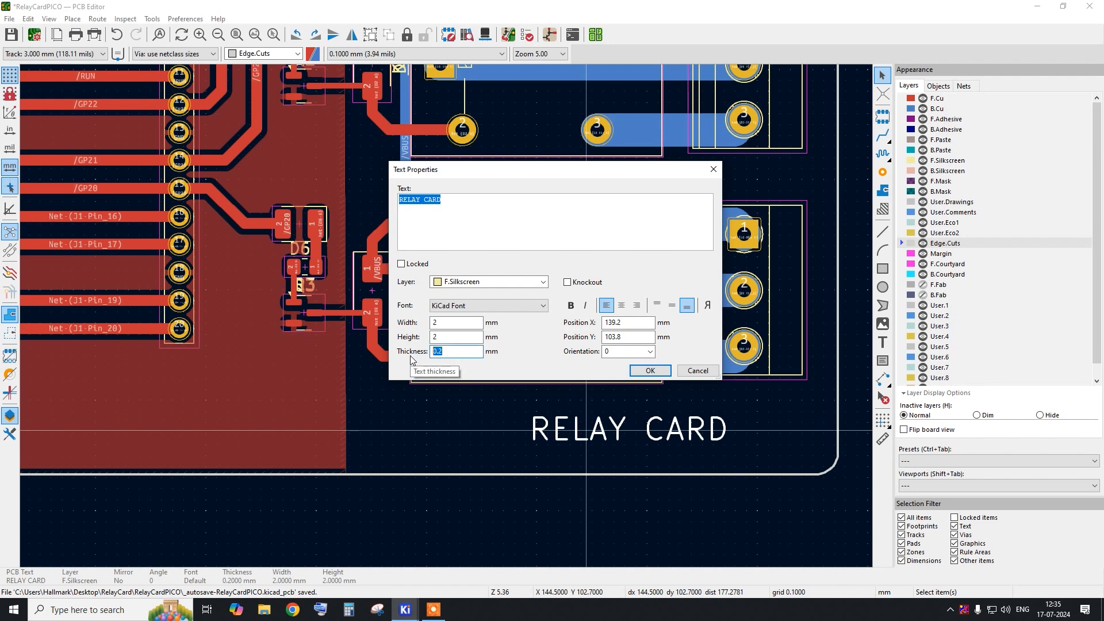
text(7)
key(Return)
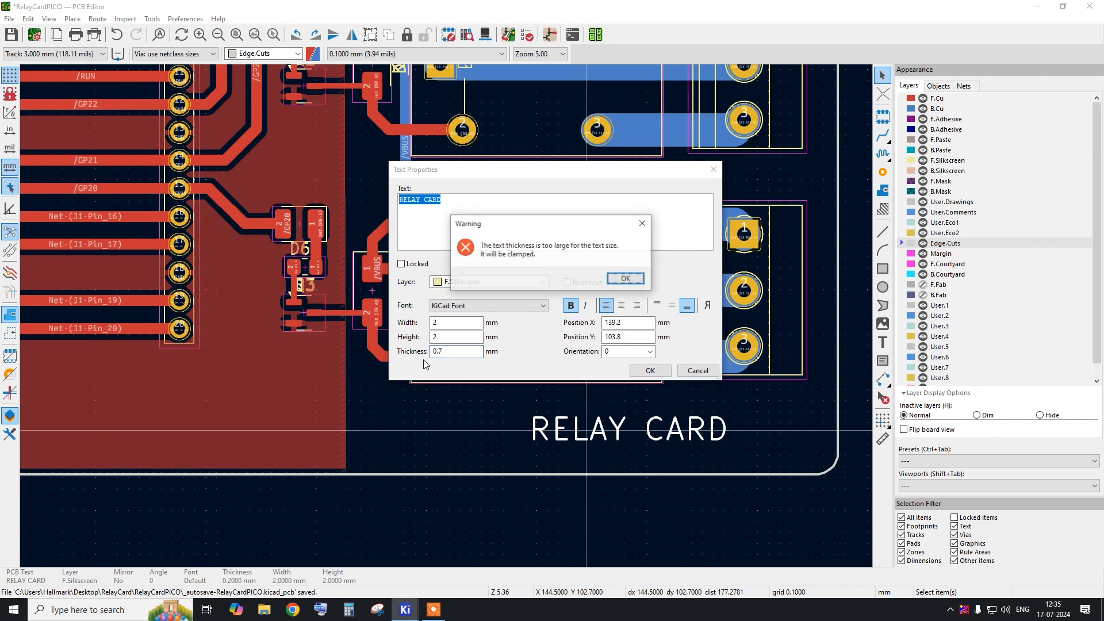
click(617, 279)
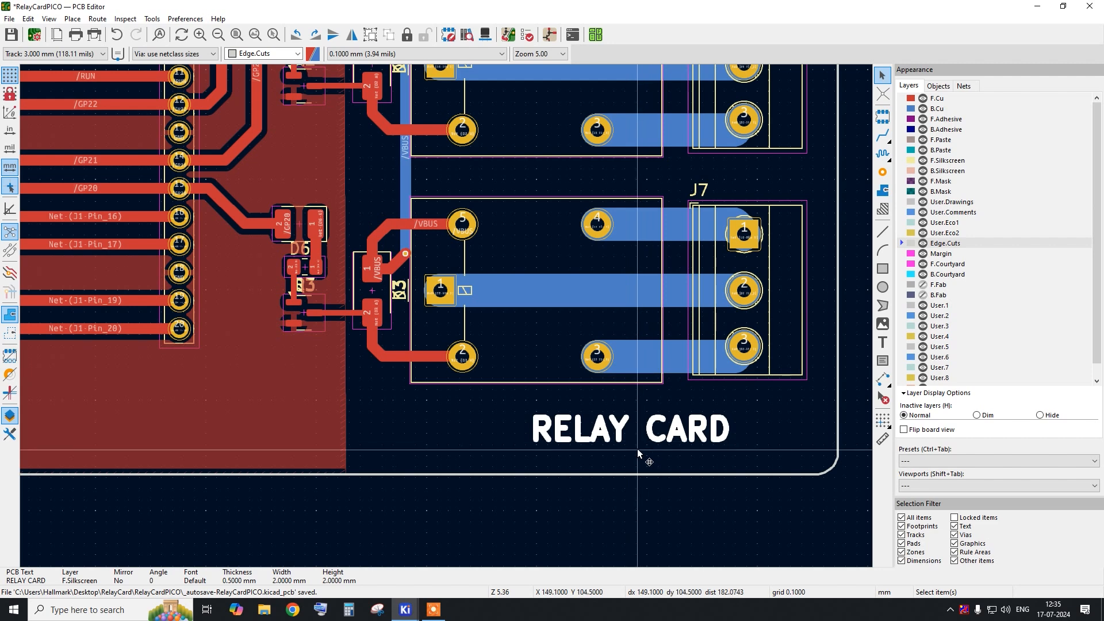
drag(627, 439, 474, 443)
Inspect the RELAY CARD silkscreen lettering on the board's front in the 3D view, and return to the layout.
click(54, 18)
click(77, 51)
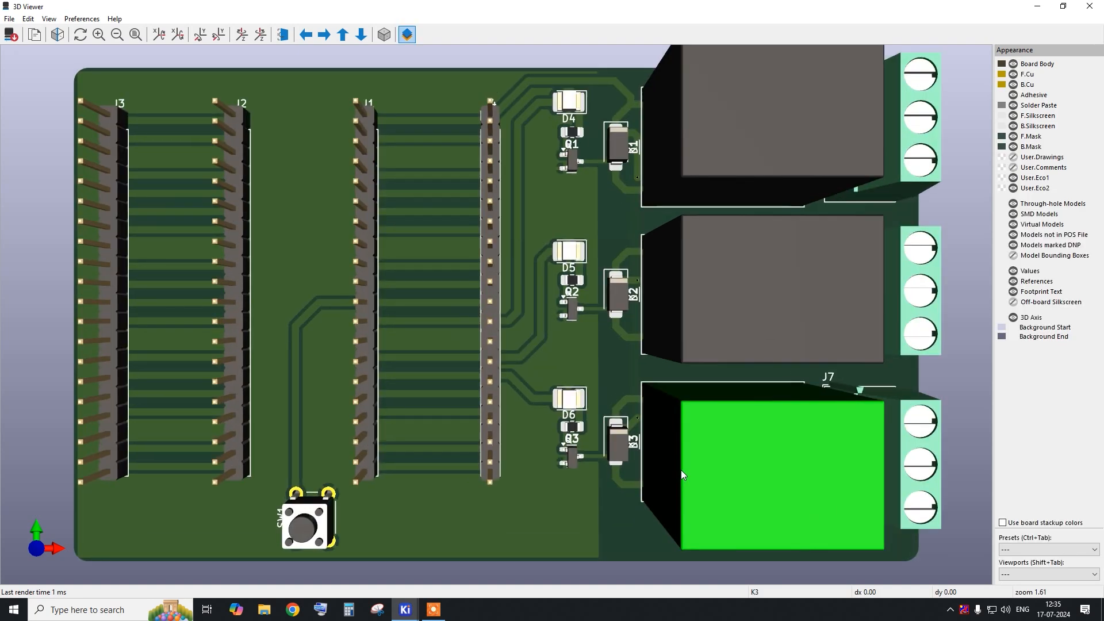
drag(680, 471, 857, 464)
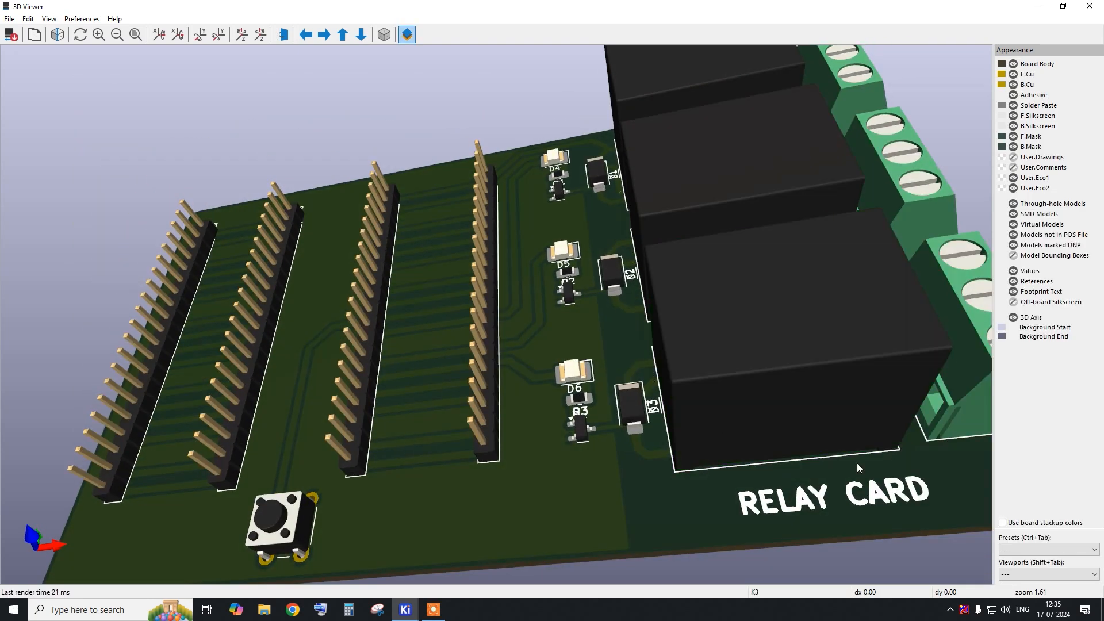
click(1084, 7)
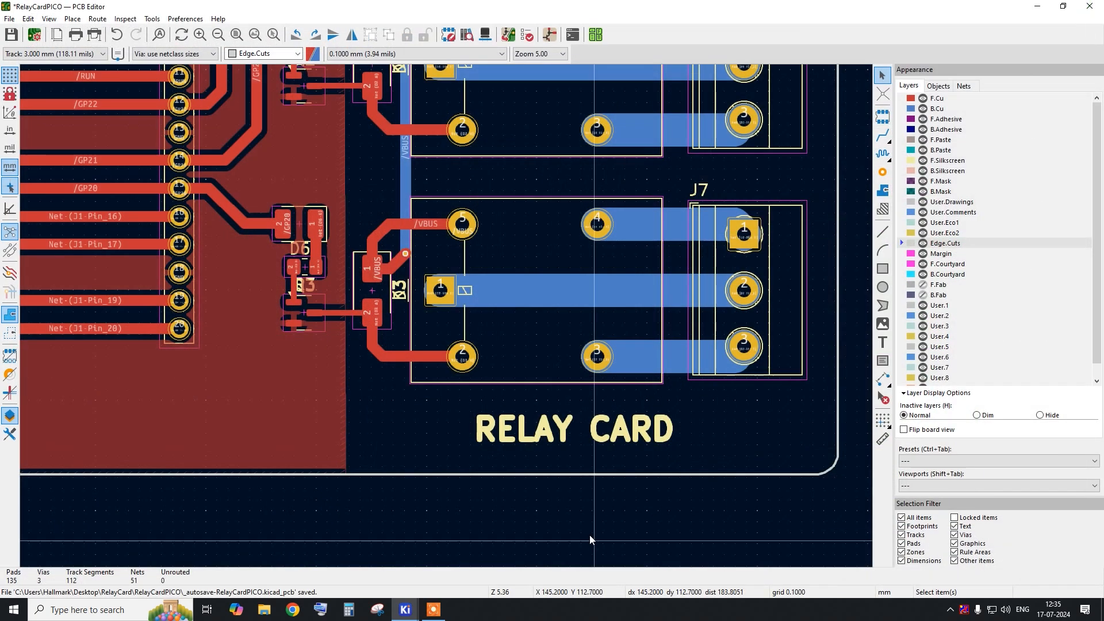
Copy the RELAY CARD text and place the duplicate exactly over the original.
click(582, 438)
key(ctrl+c)
key(ctrl+v)
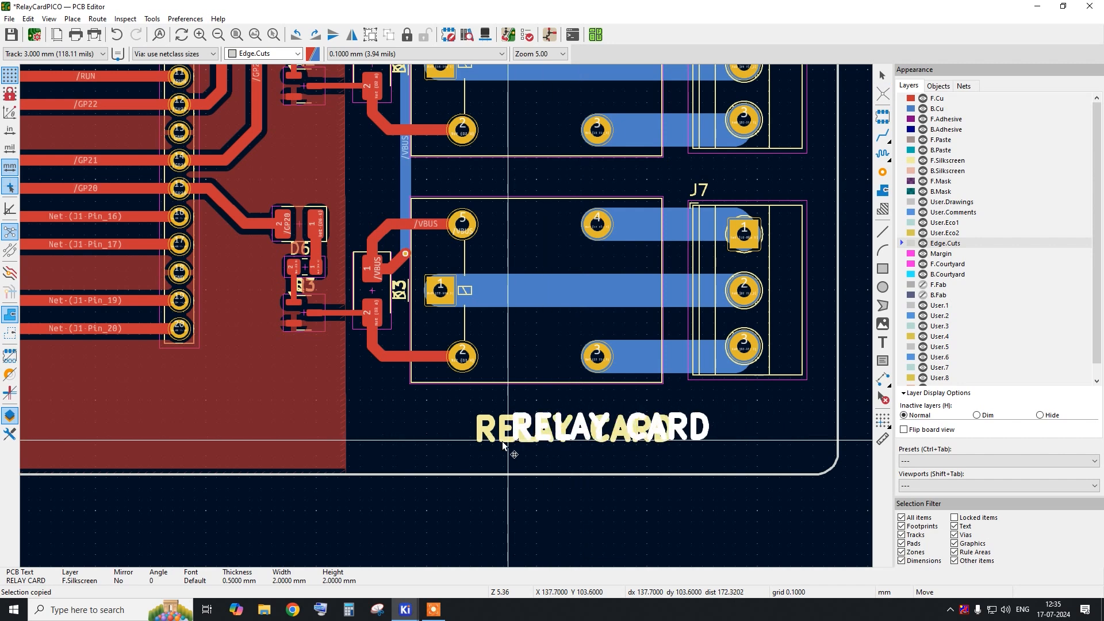
click(471, 441)
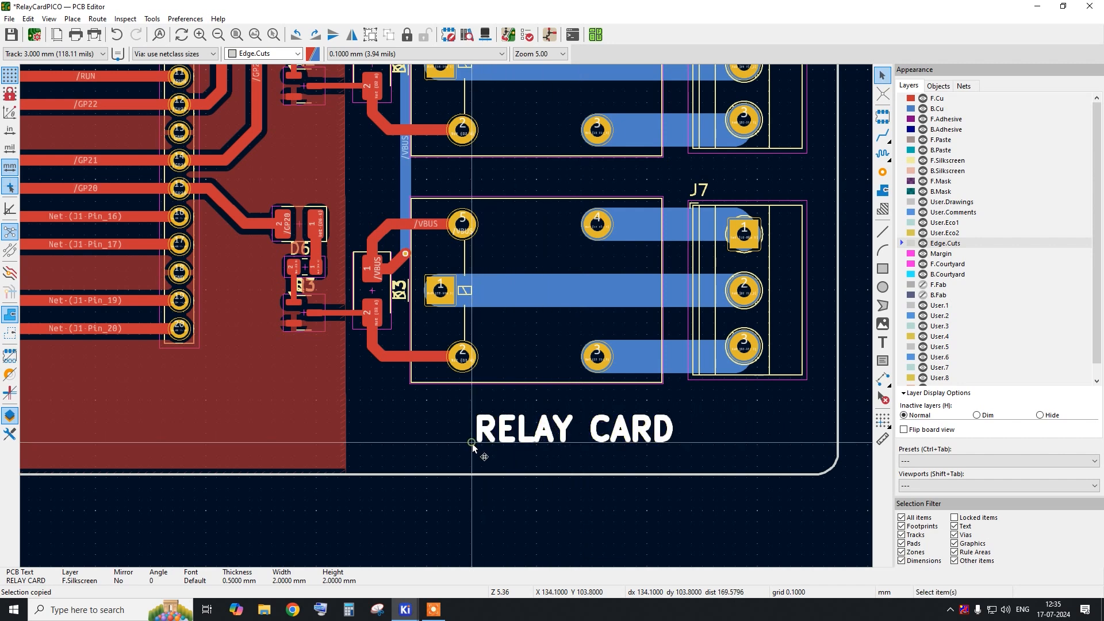
Change the duplicated RELAY CARD text to the B.Silkscreen layer.
double_click(529, 435)
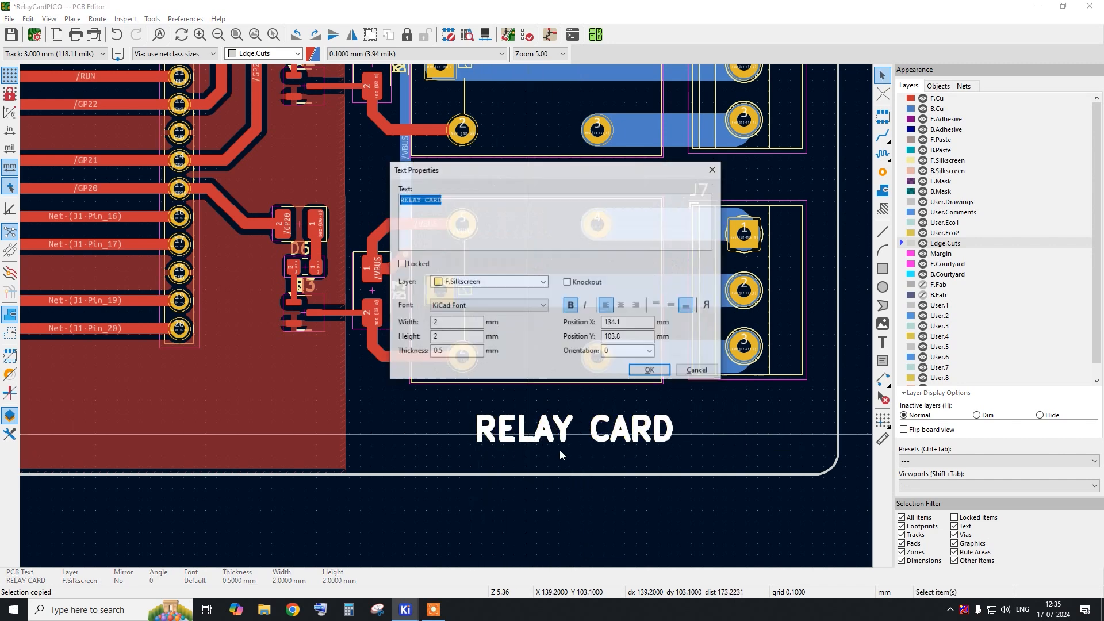
click(513, 283)
click(497, 355)
click(633, 372)
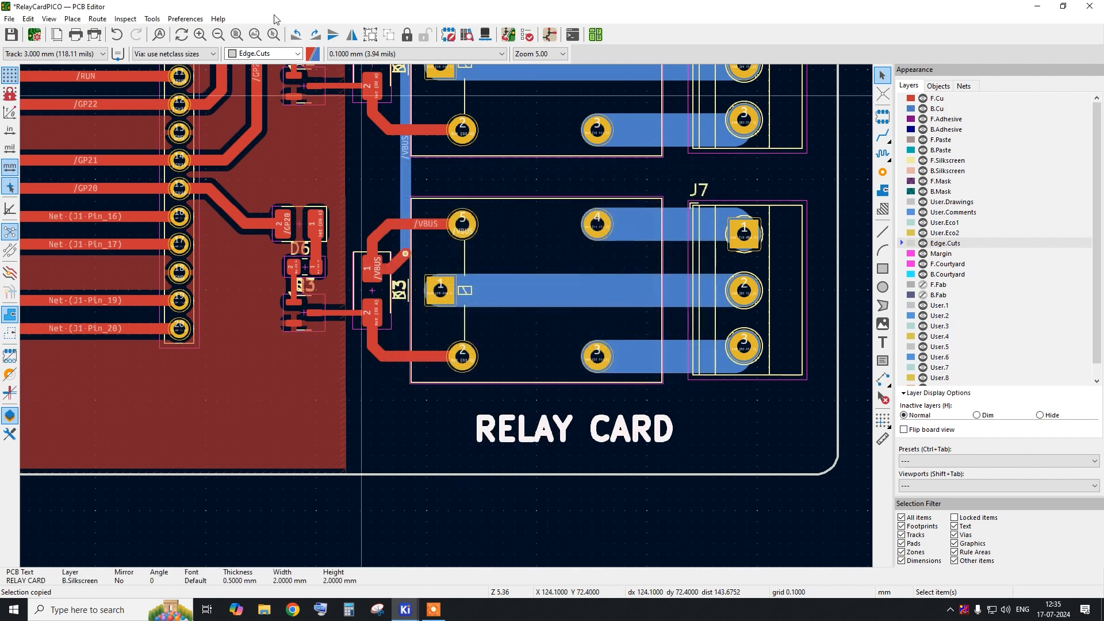
Examine the orientation of the RELAY CARD lettering on the board's underside in the 3D view, and return to the layout.
click(60, 20)
click(63, 53)
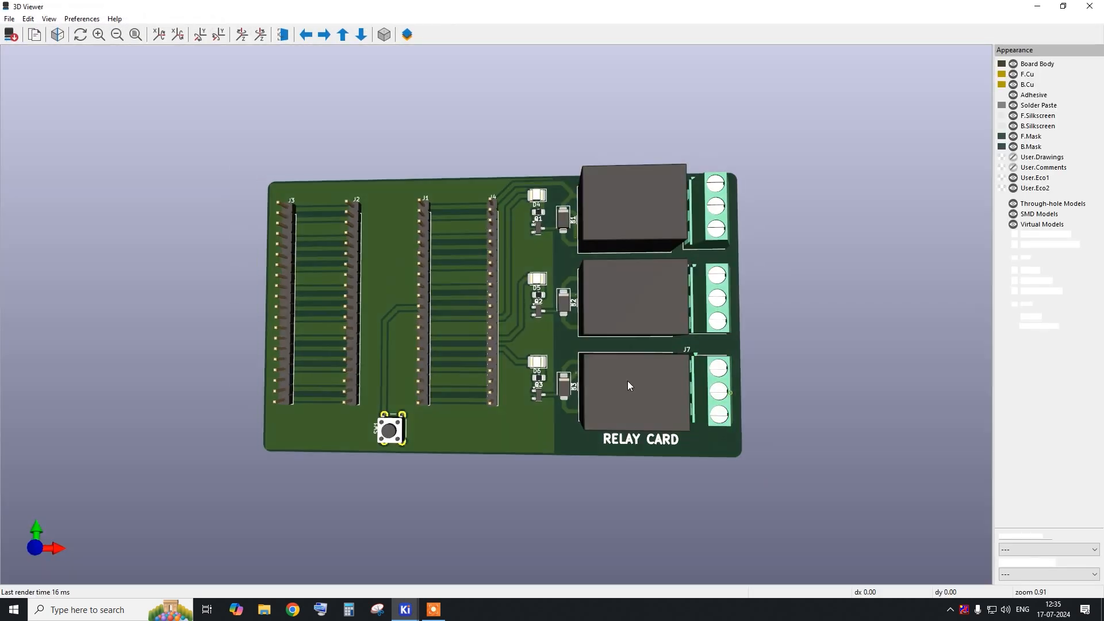
drag(626, 381, 242, 293)
drag(439, 346, 310, 402)
scroll(358, 424, up, 2)
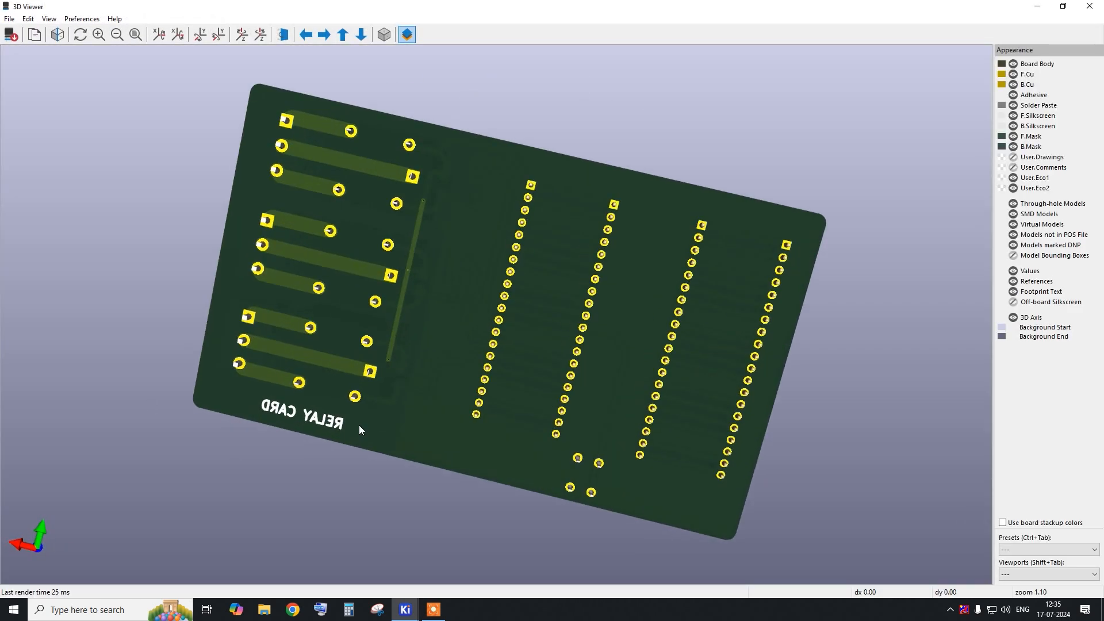
drag(454, 447, 482, 406)
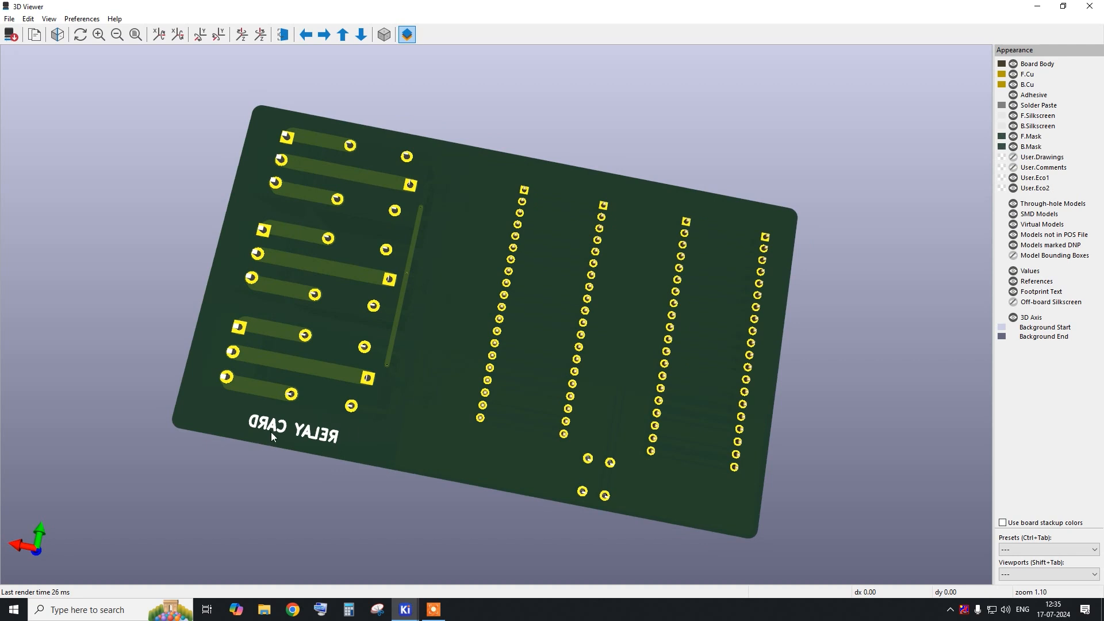
drag(271, 433, 287, 445)
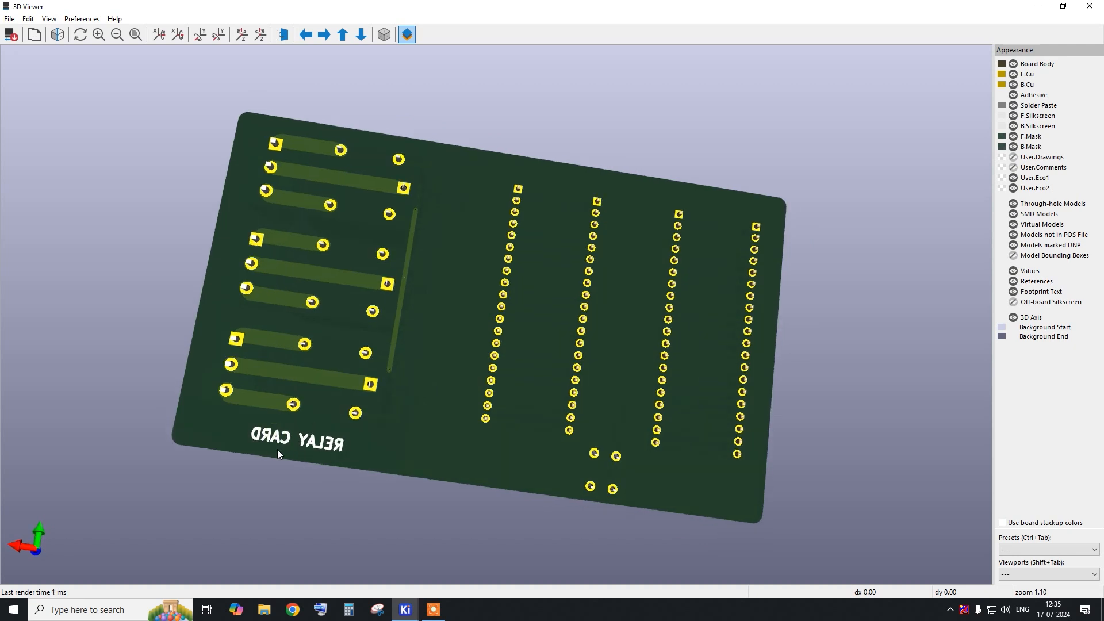
click(1089, 7)
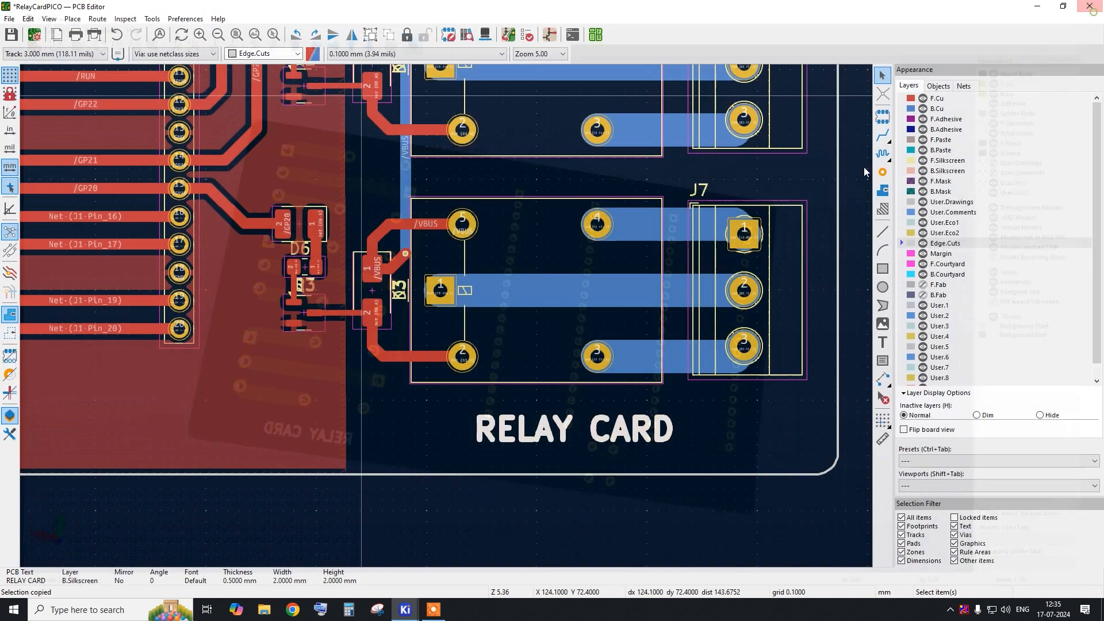
Mirror the RELAY CARD text on B.Silkscreen and move it back over the front silkscreen text.
click(624, 430)
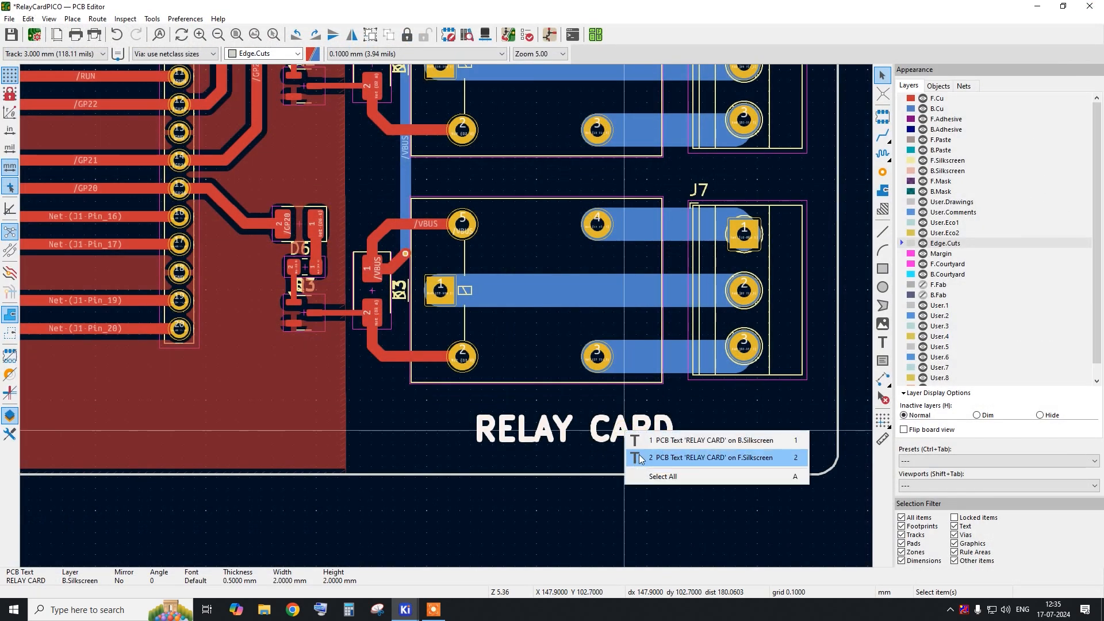
click(699, 458)
key(ctrl+c)
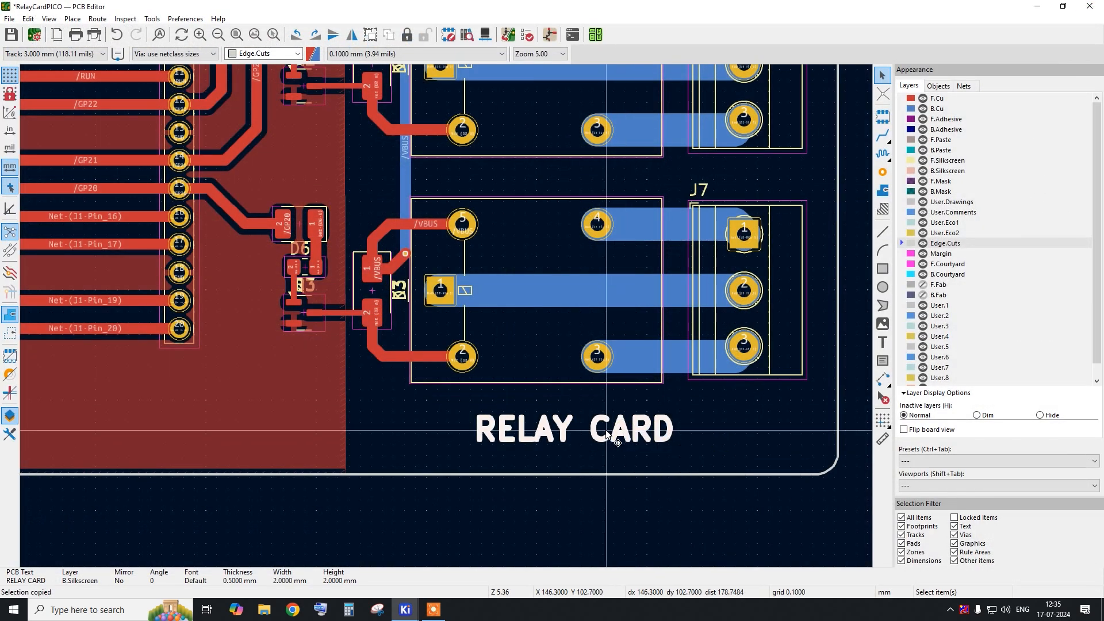
key(e)
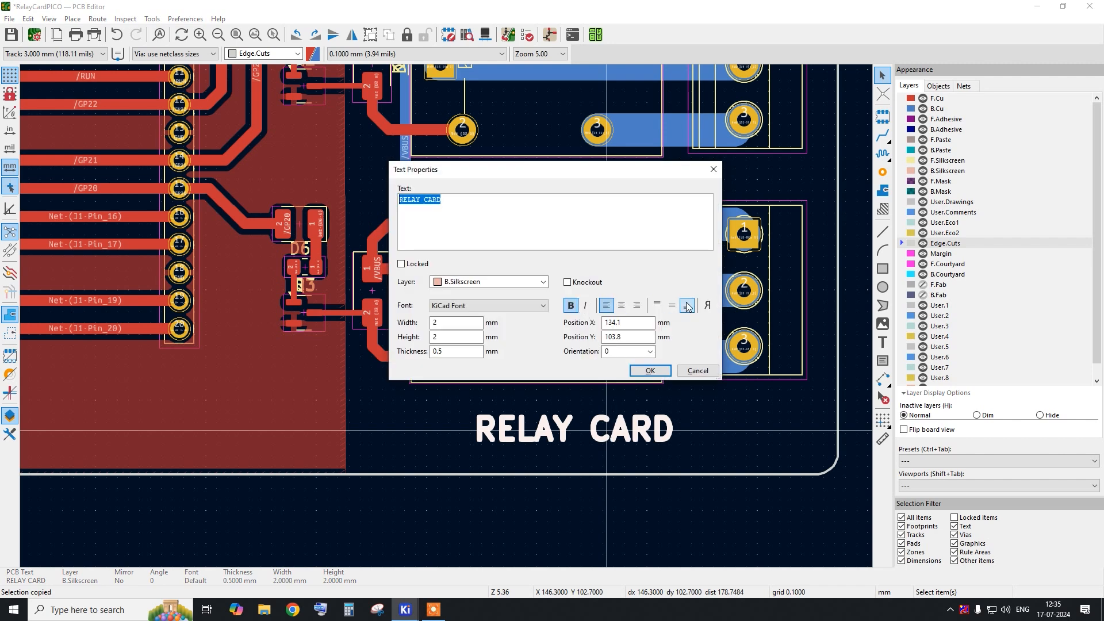
click(650, 370)
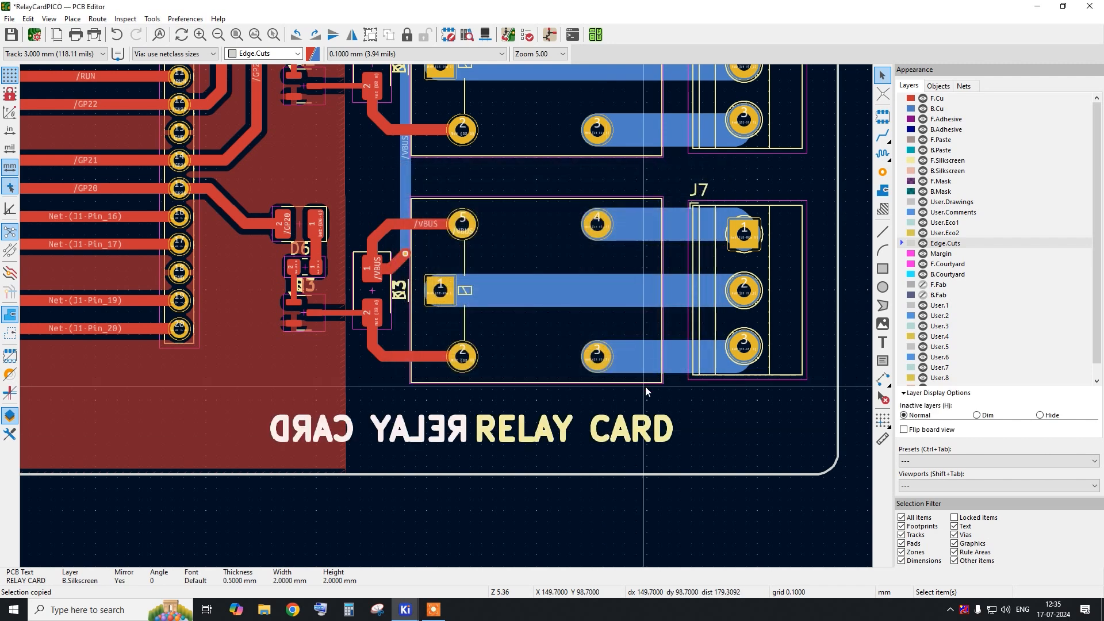
click(675, 442)
Check the mirrored RELAY CARD text on the underside and the board's front in the 3D view, and return to the layout.
click(50, 20)
click(76, 51)
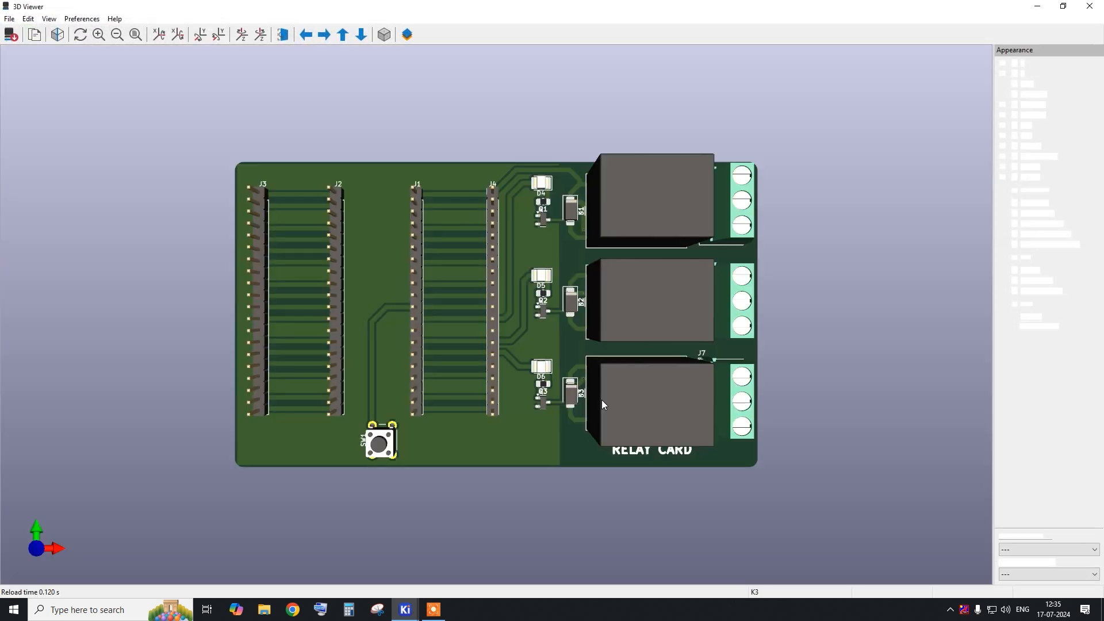
scroll(681, 481, up, 1)
drag(681, 483, 629, 466)
drag(847, 415, 419, 371)
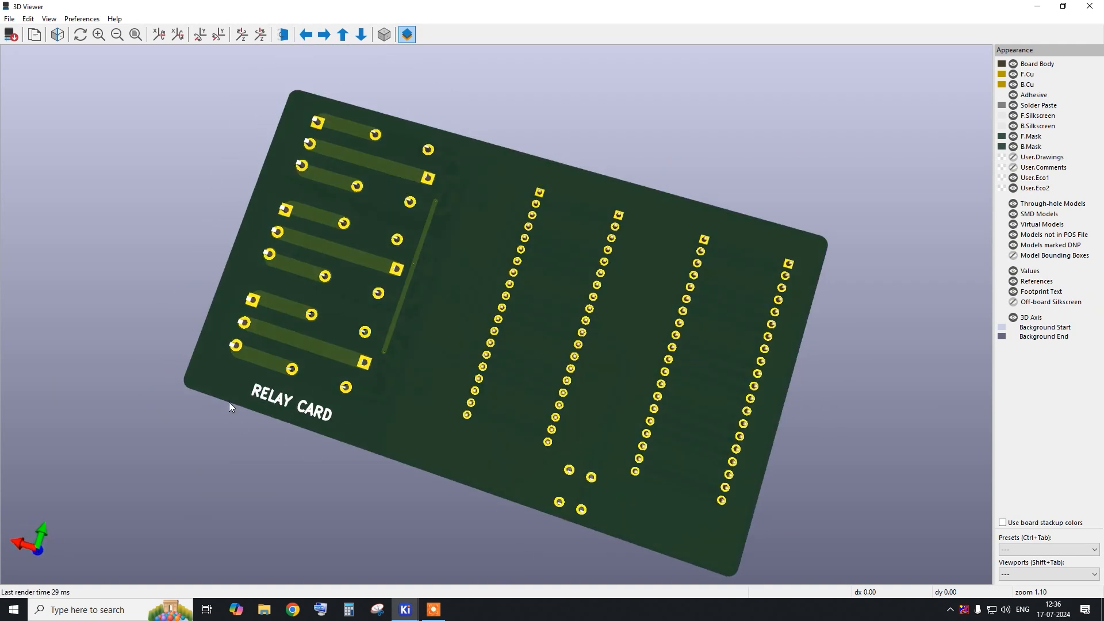
drag(288, 232, 420, 366)
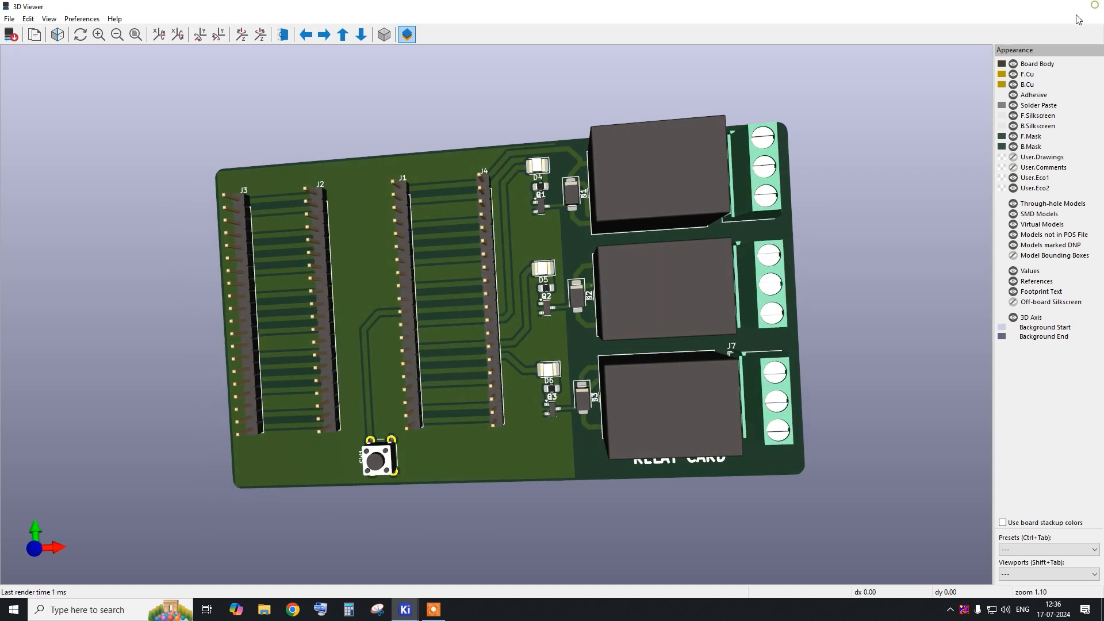
click(1092, 5)
Examine the upper pins and net names of headers J1 to J4 in the layout.
scroll(768, 475, down, 5)
scroll(523, 321, up, 4)
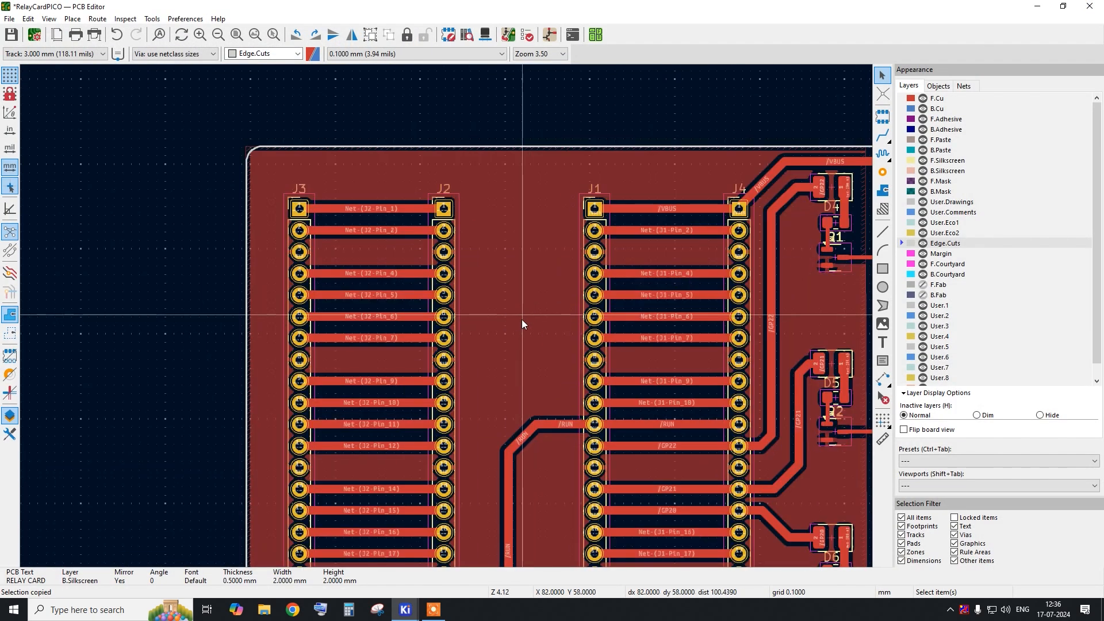
scroll(593, 205, up, 2)
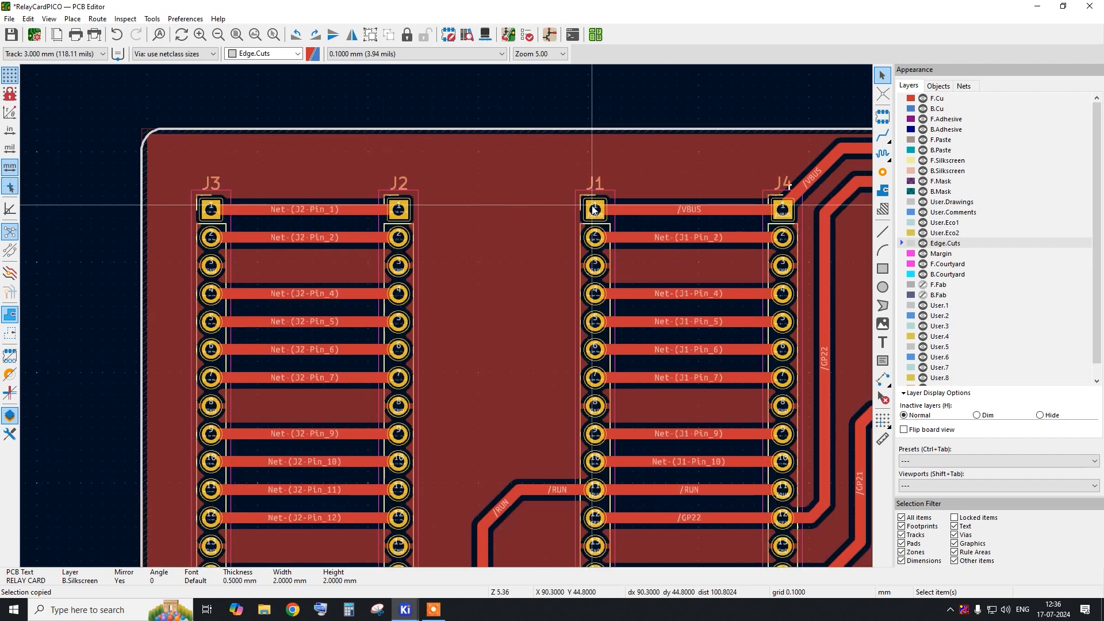
scroll(596, 236, down, 3)
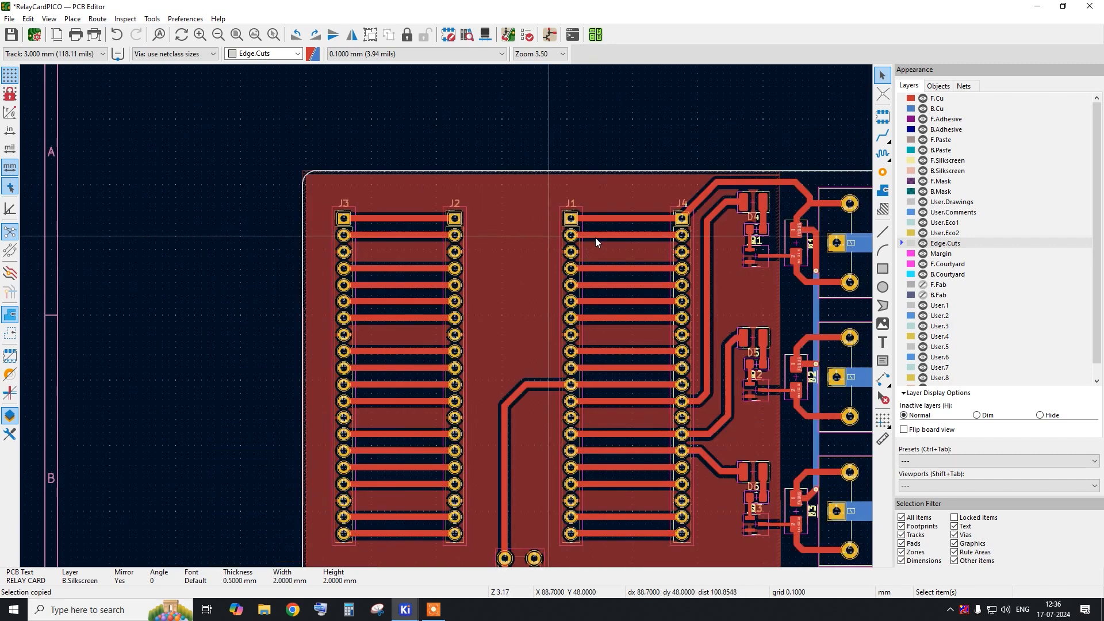
scroll(712, 215, up, 5)
scroll(661, 225, down, 3)
scroll(562, 245, up, 4)
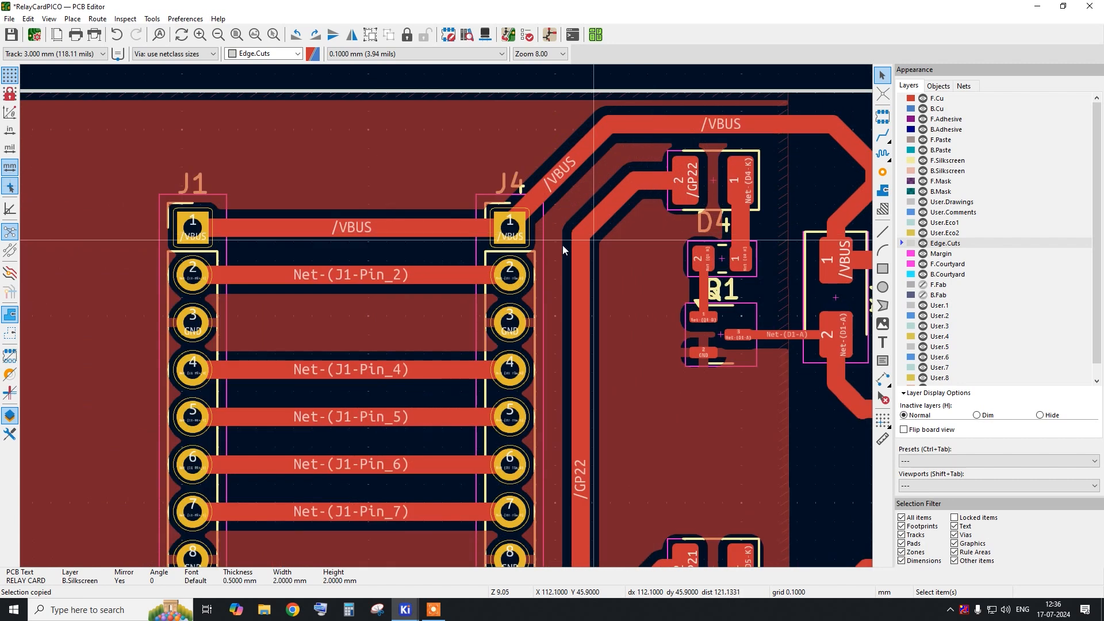
Add a VBUS text label, 1 mm wide and high, on Edge.Cuts beside pin 1 of header J4.
click(882, 343)
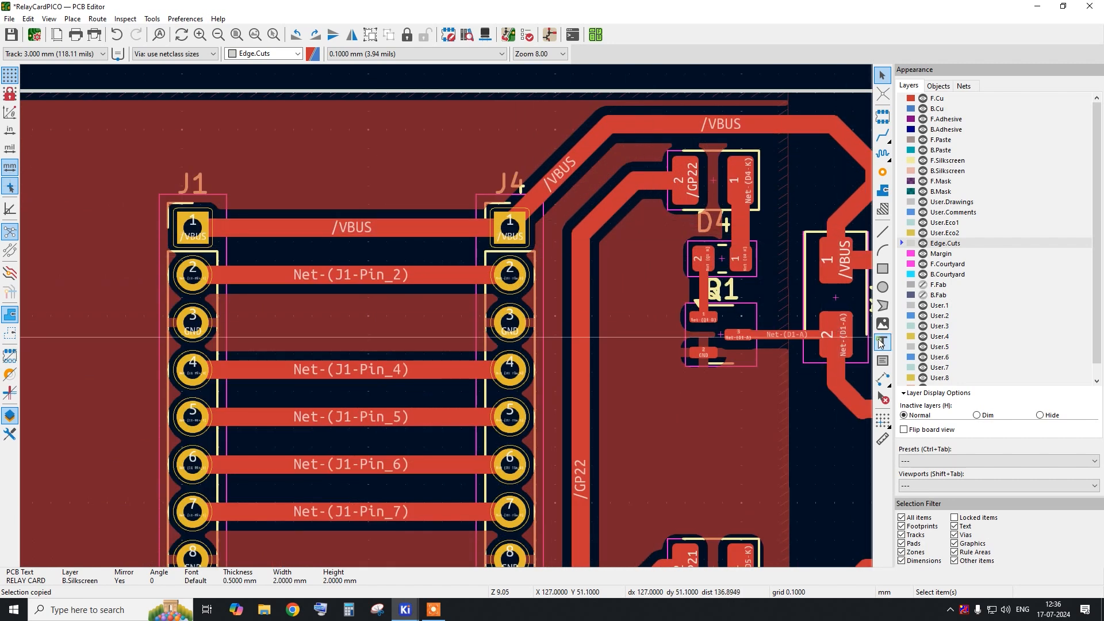
click(869, 338)
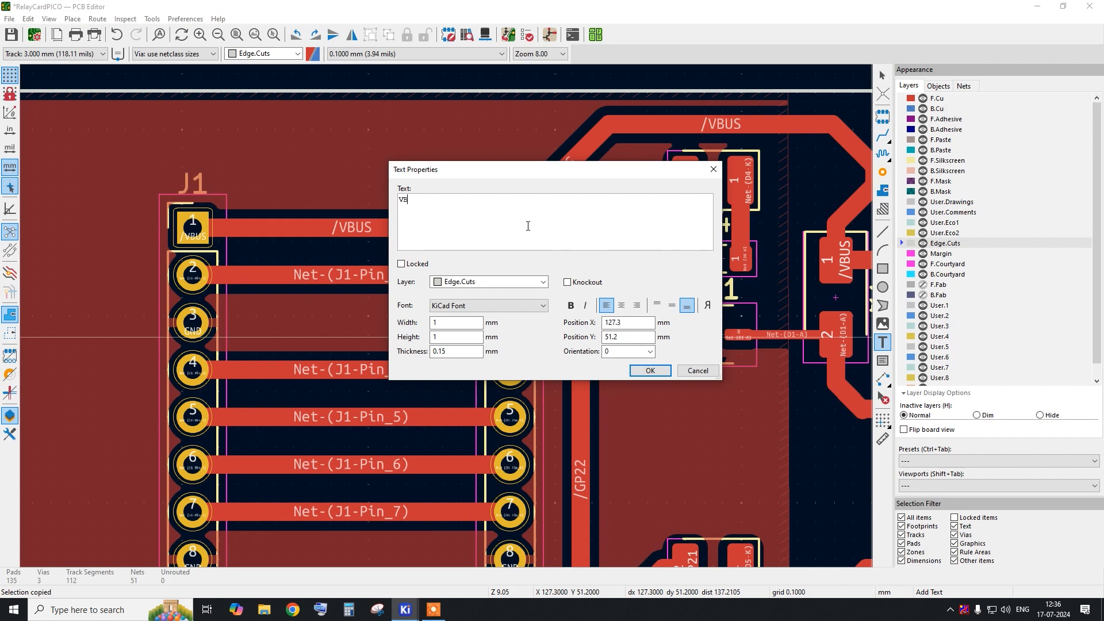
click(648, 371)
scroll(617, 301, up, 4)
click(531, 268)
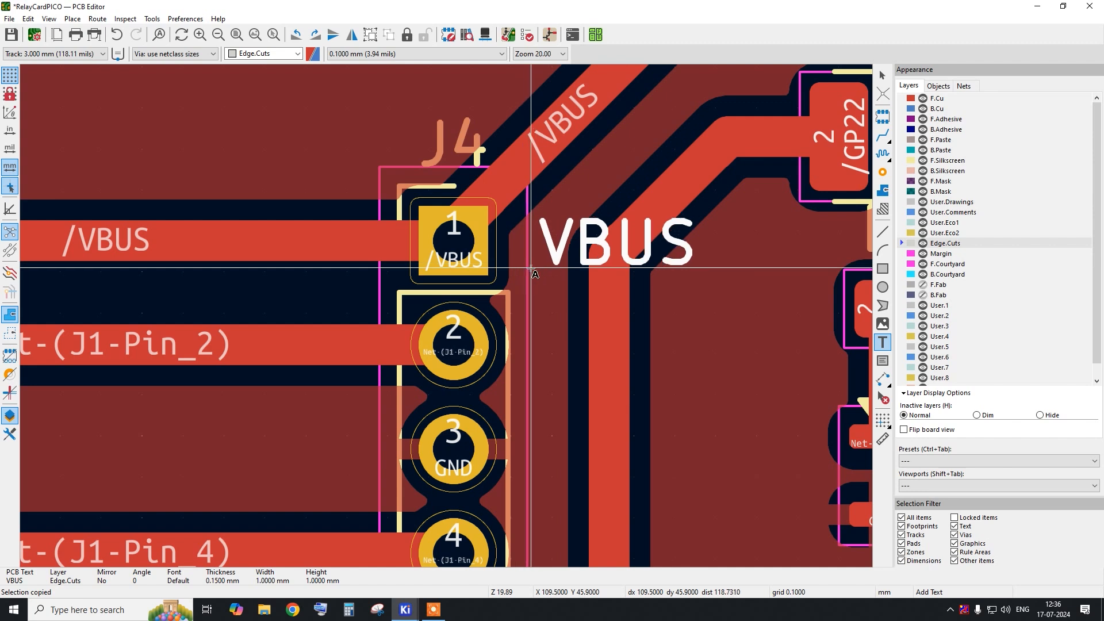
Copy the VBUS label to beside pin 3 of header J4 and change the copy's text to GND.
key(ctrl+v)
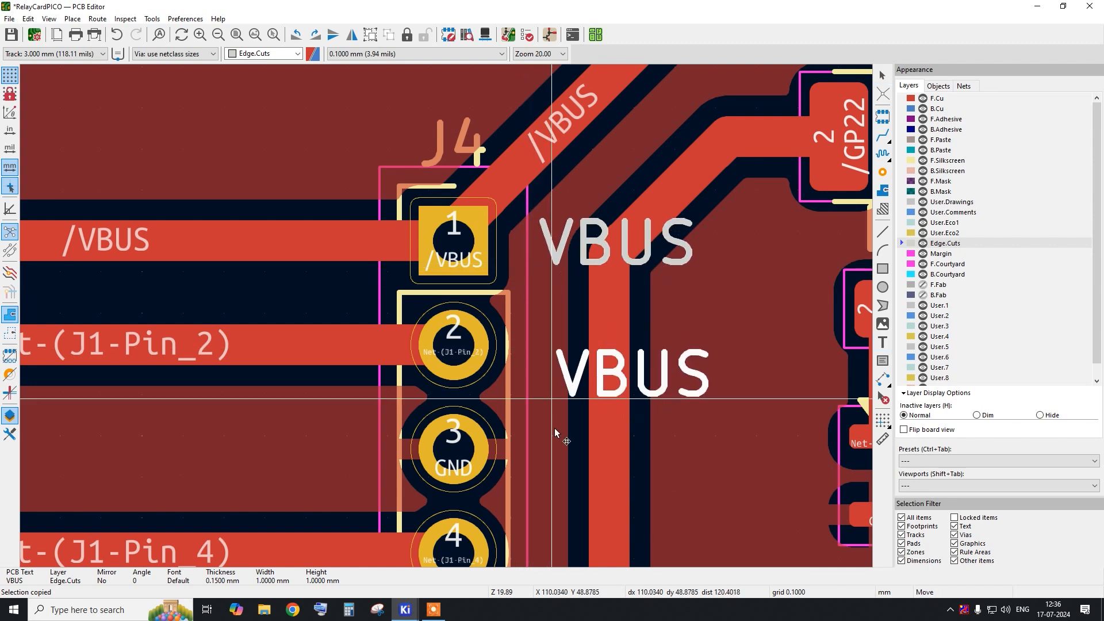
click(536, 478)
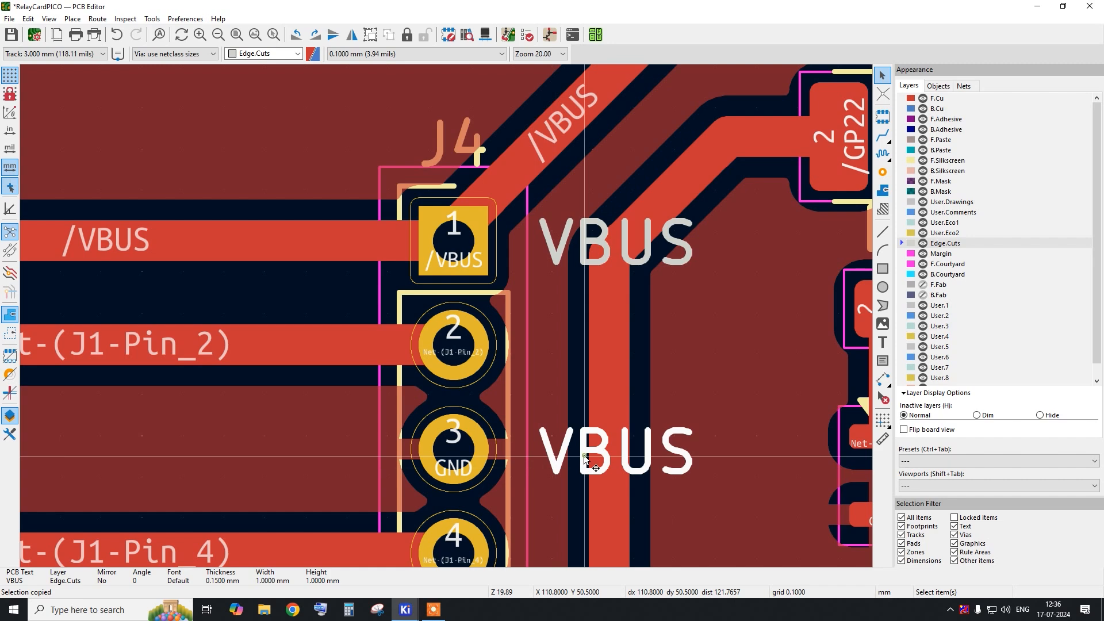
double_click(585, 459)
text(GND)
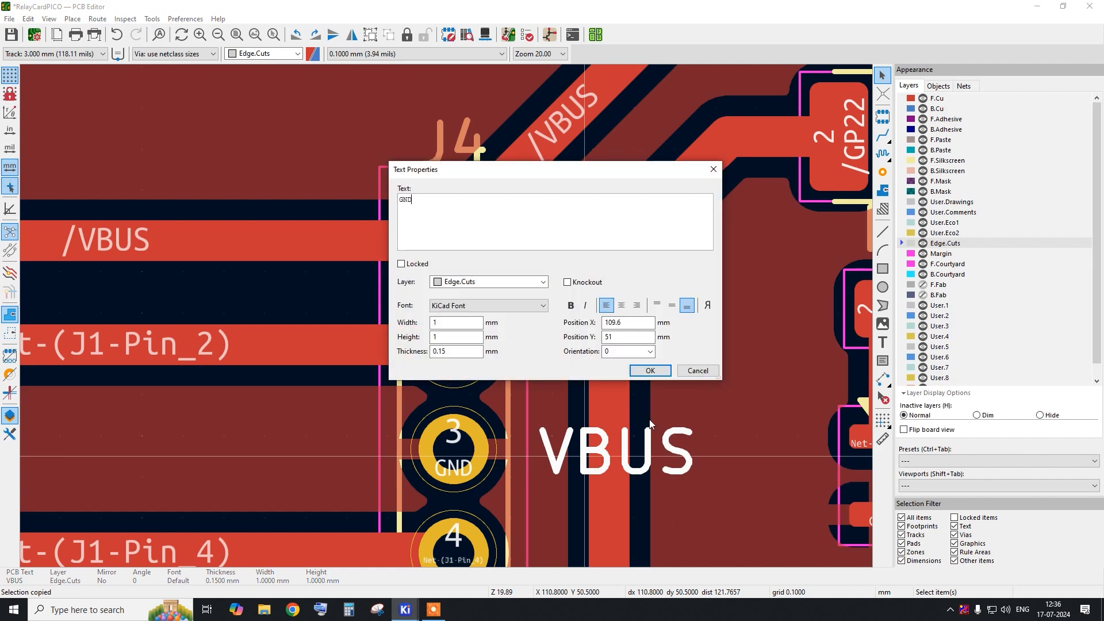
click(651, 369)
Turn on Knockout for the GND label beside pin 3 of J4.
scroll(426, 178, down, 3)
scroll(488, 281, up, 3)
double_click(493, 320)
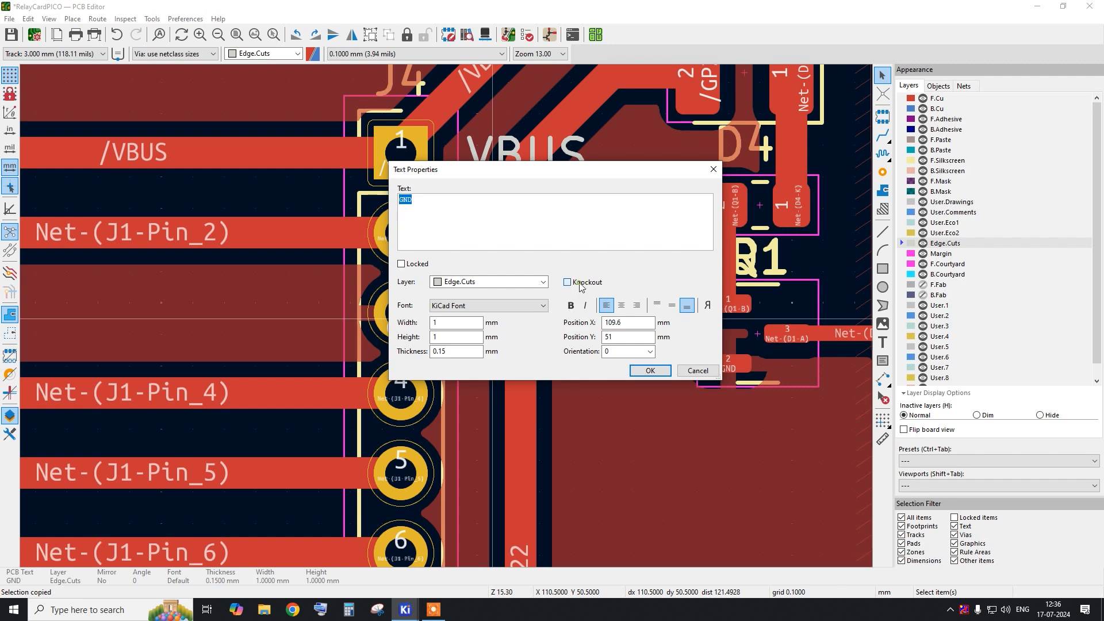
click(650, 370)
Check the board area around header J4 for the VBUS and GND labels in the 3D view, and return to the layout.
scroll(514, 322, down, 5)
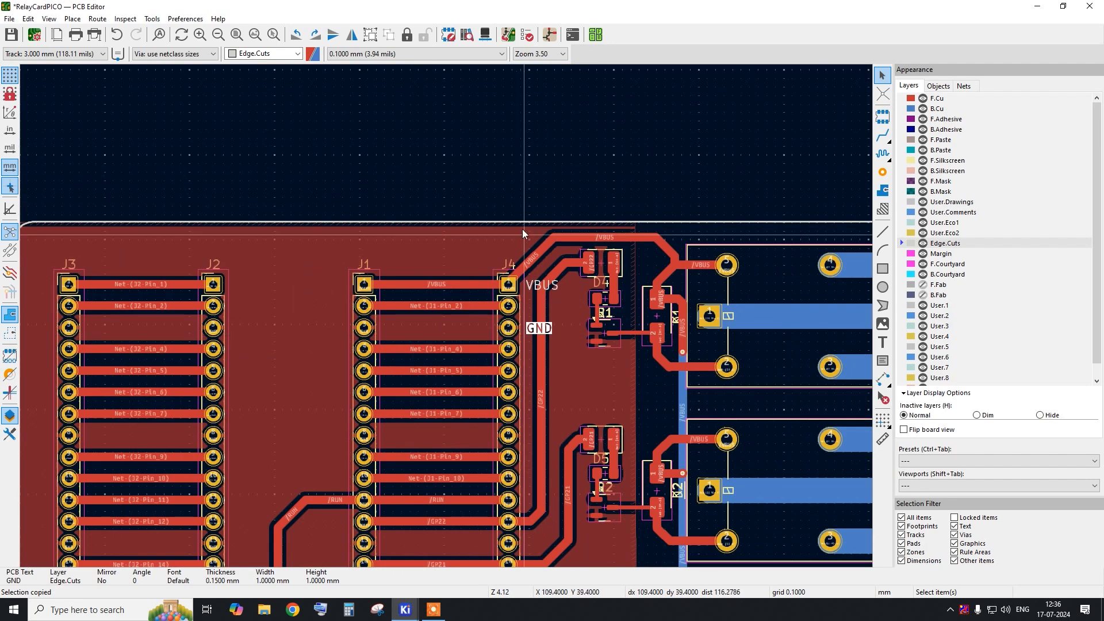
scroll(540, 313, up, 2)
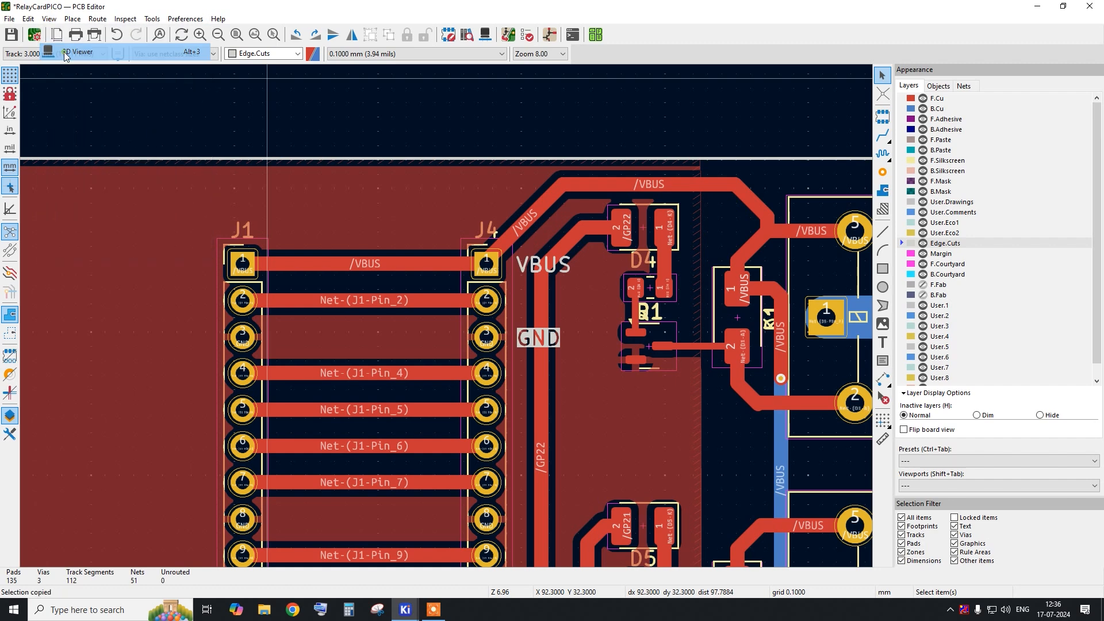
key(alt+3)
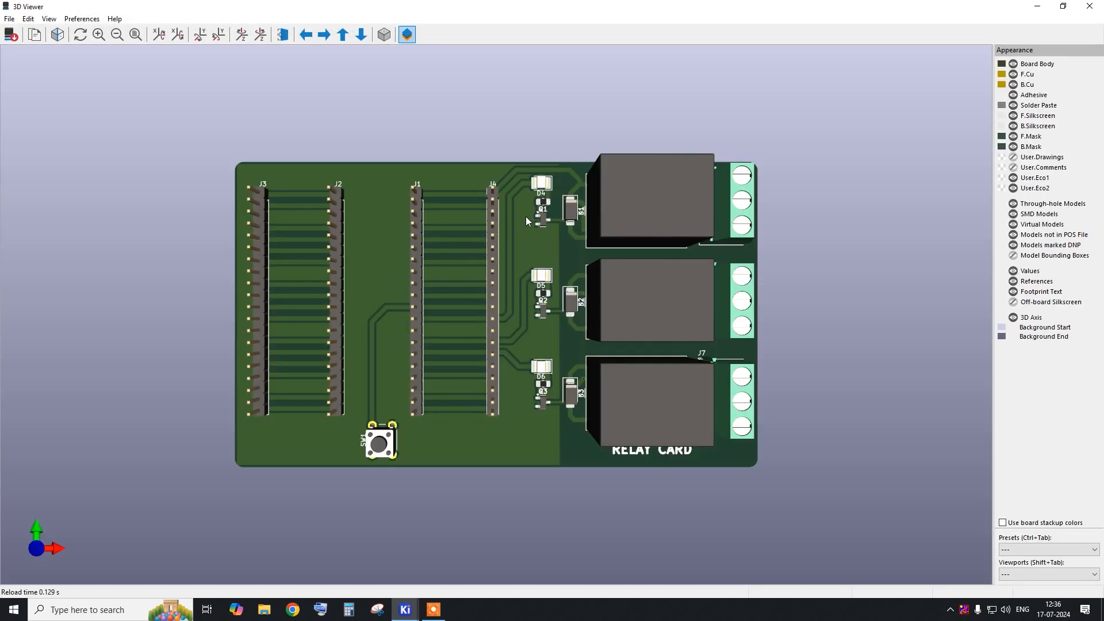
scroll(496, 218, up, 1)
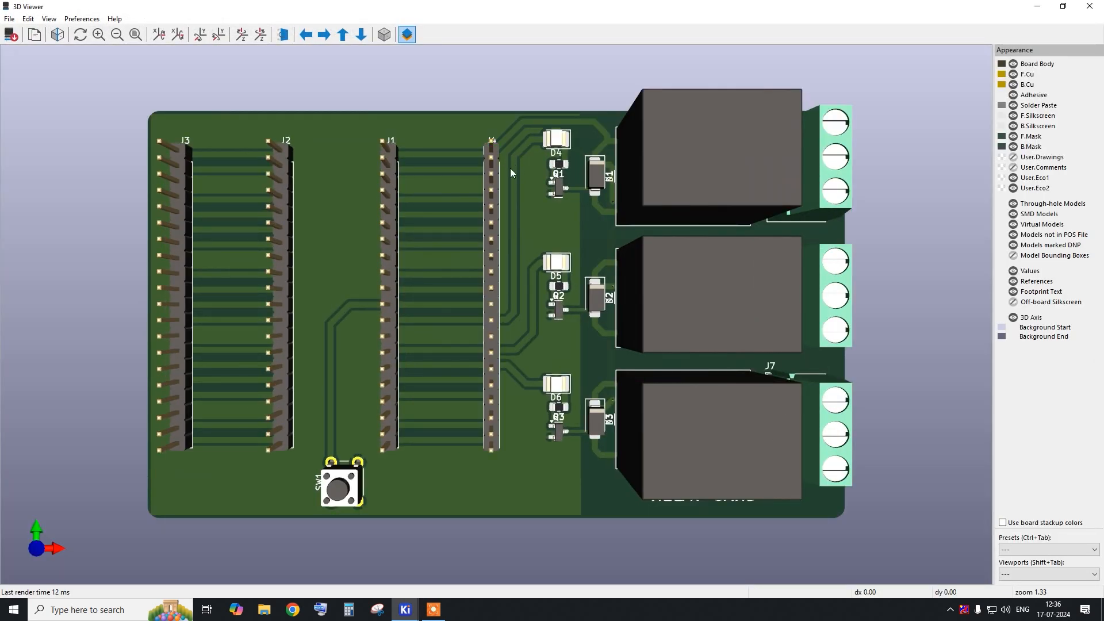
drag(513, 149, 483, 173)
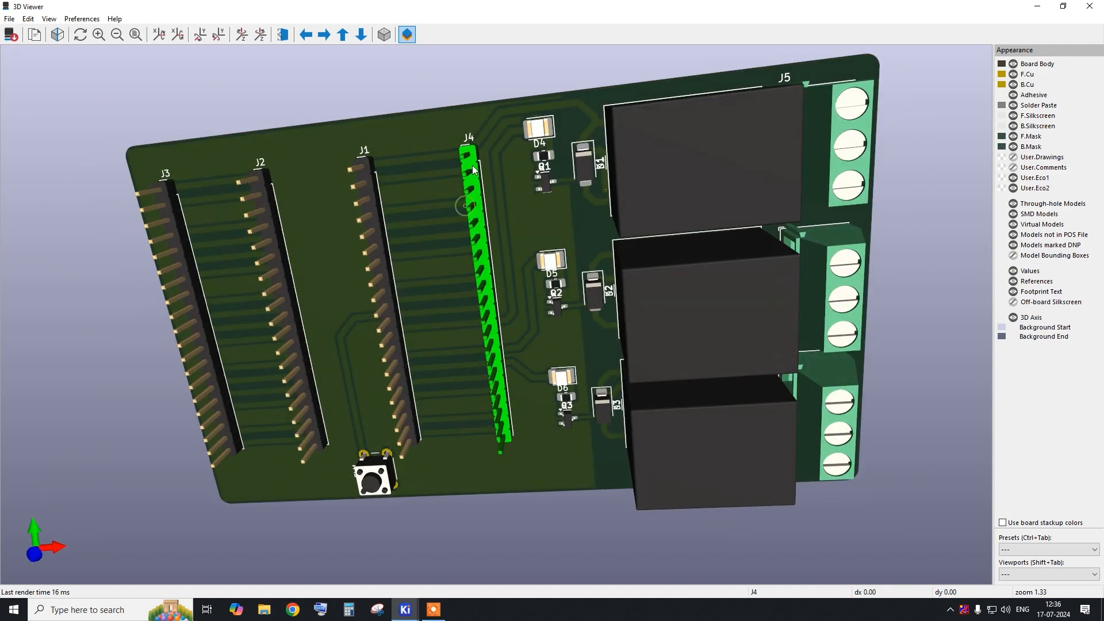
click(1086, 8)
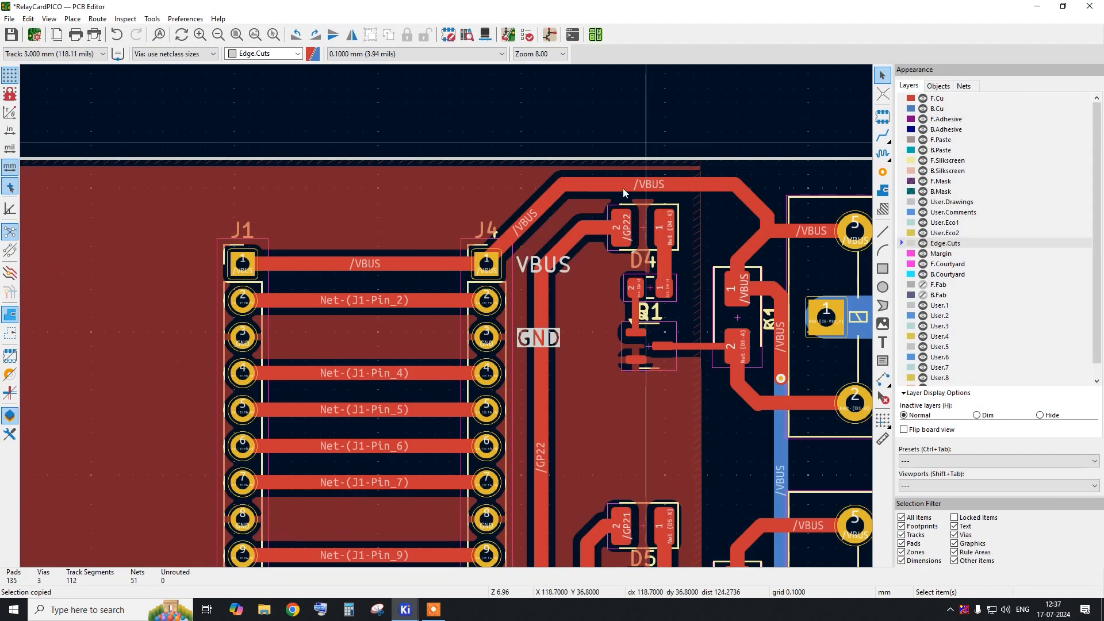
Change the VBUS label's layer to F.Silkscreen.
click(538, 274)
click(531, 268)
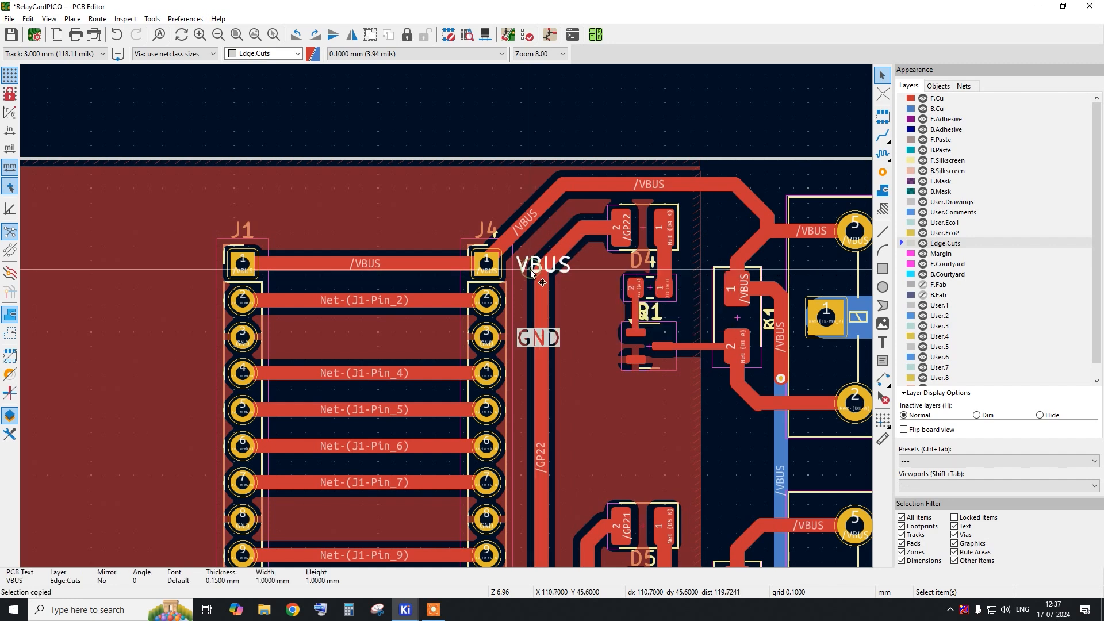
double_click(530, 267)
click(517, 281)
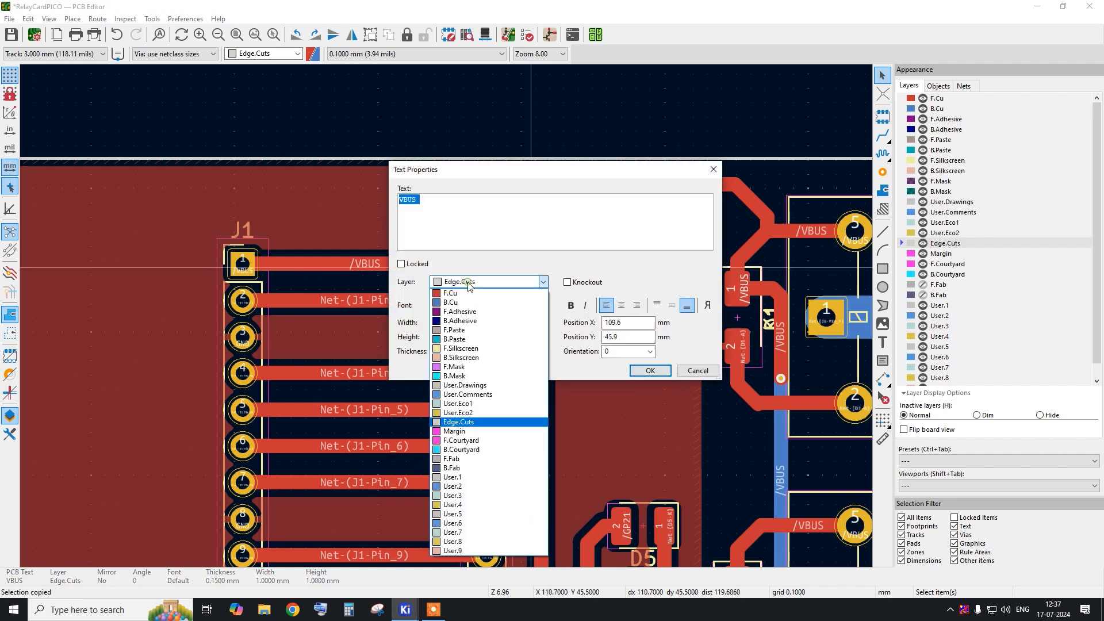
click(467, 349)
click(650, 370)
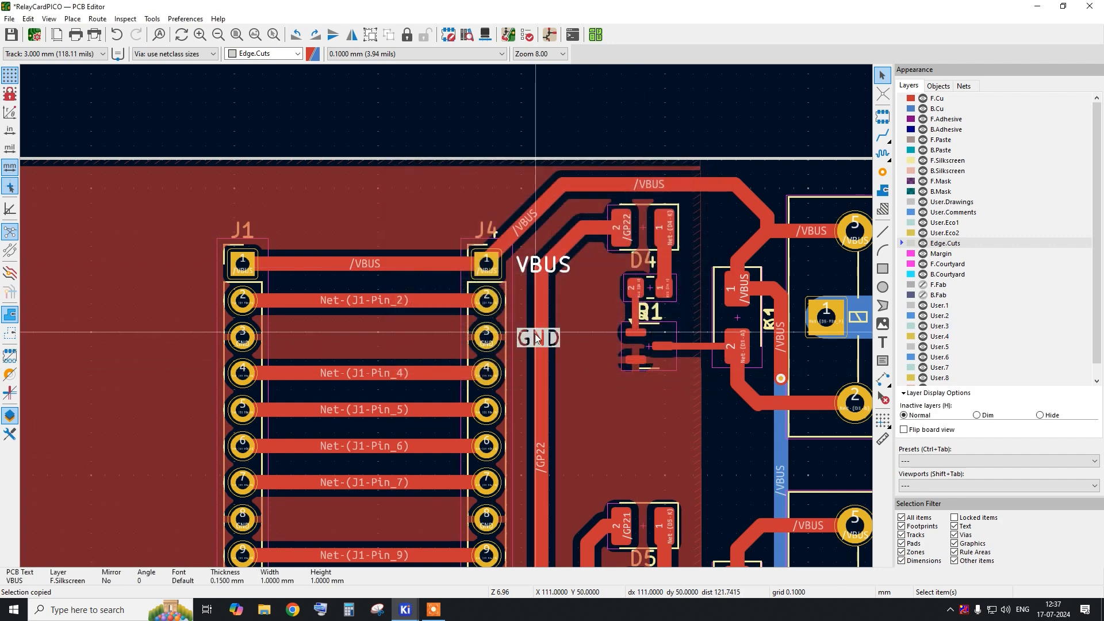
Change the GND label's layer to F.Silkscreen and make F.Silkscreen the active layer.
double_click(532, 338)
click(518, 282)
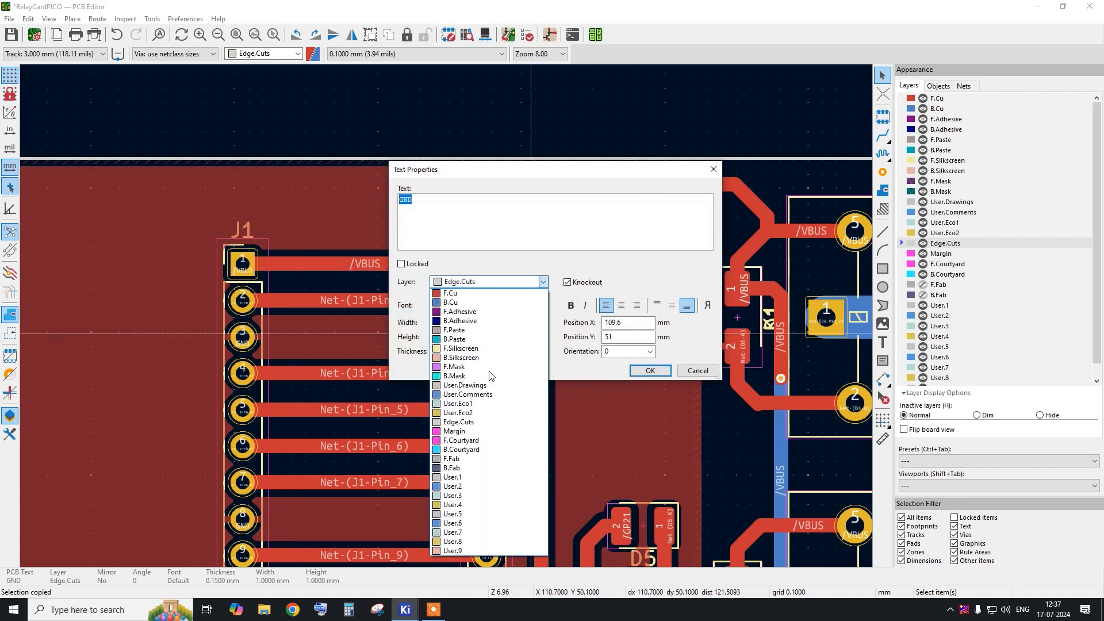
click(489, 353)
click(650, 371)
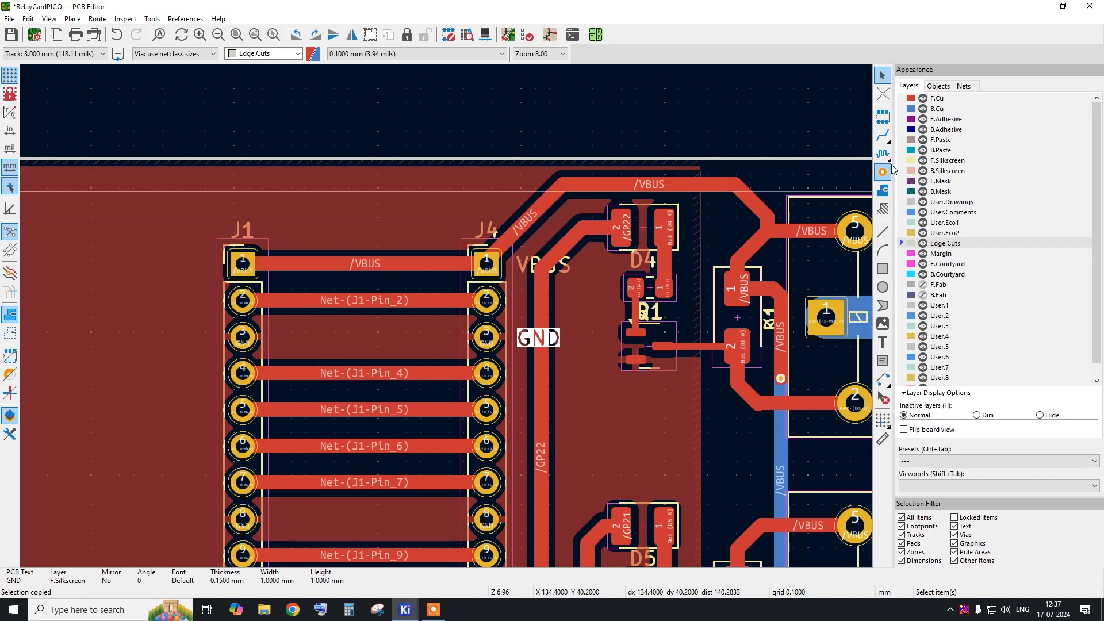
key(Escape)
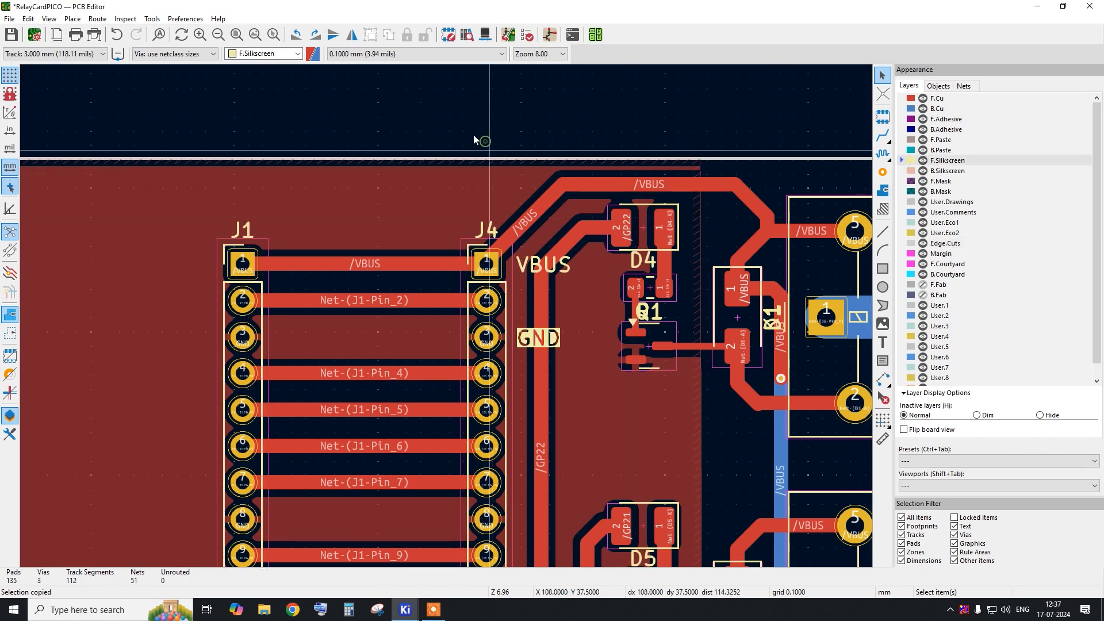
Check the VBUS and GND silkscreen labels beside J4 in the 3D view, and return to the layout.
click(50, 18)
click(77, 52)
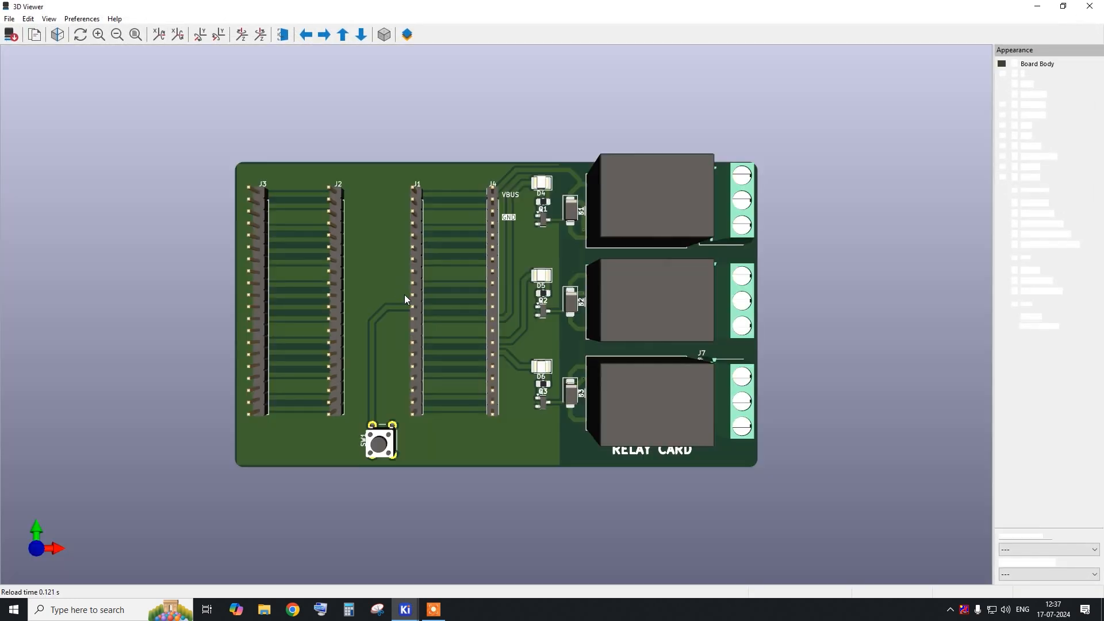
scroll(521, 144, up, 3)
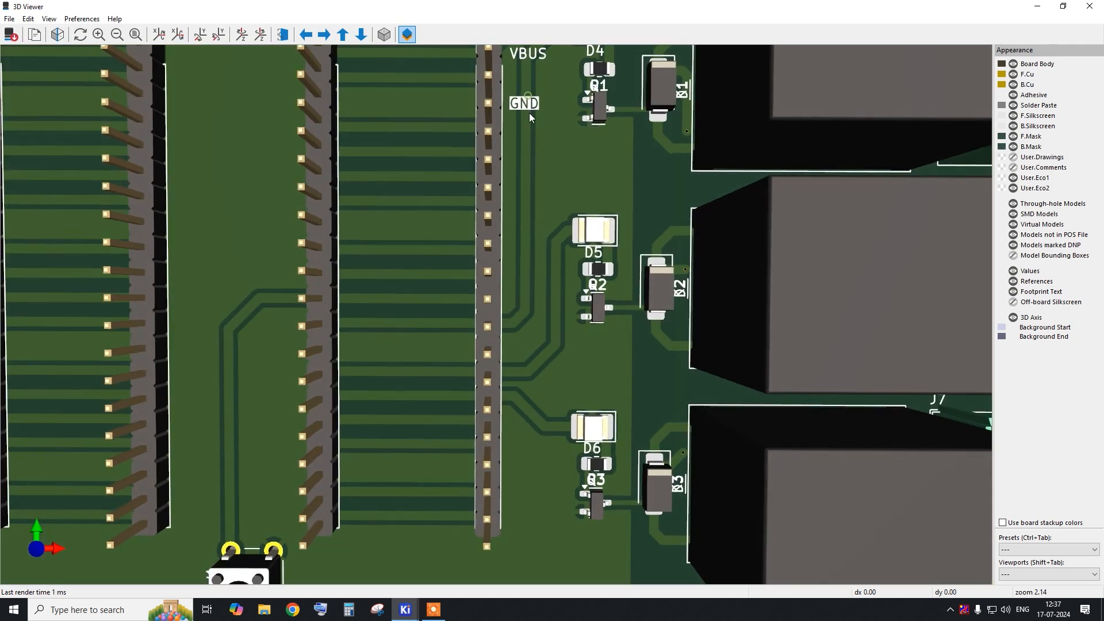
click(1089, 6)
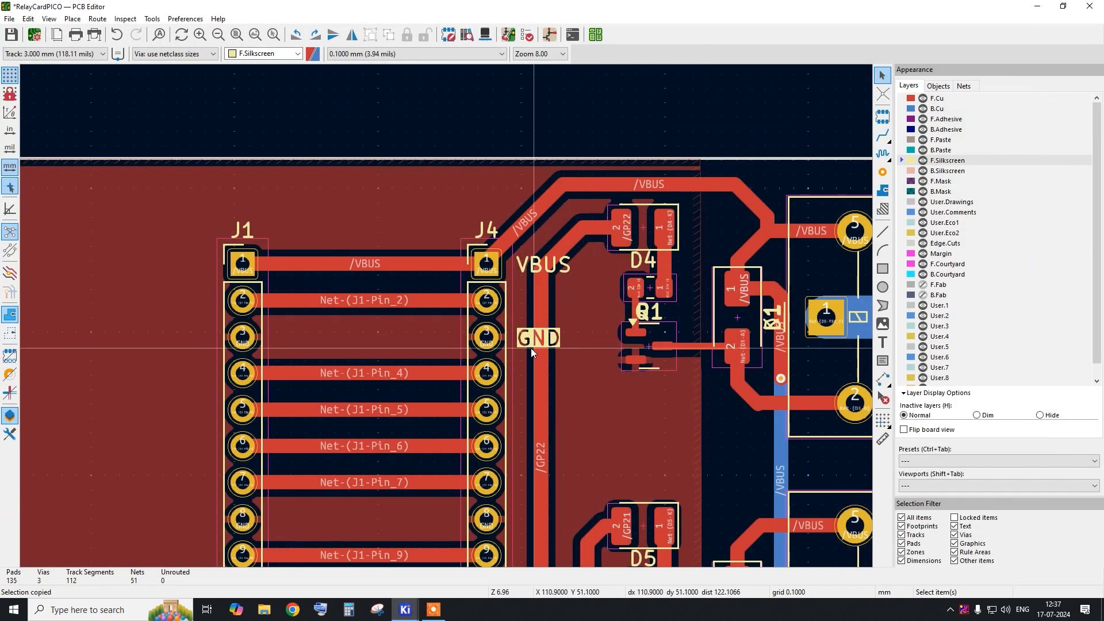
Place copies of the knockout GND label beside pins 18 and 13 of header J4.
click(513, 337)
key(ctrl+v)
scroll(506, 311, down, 5)
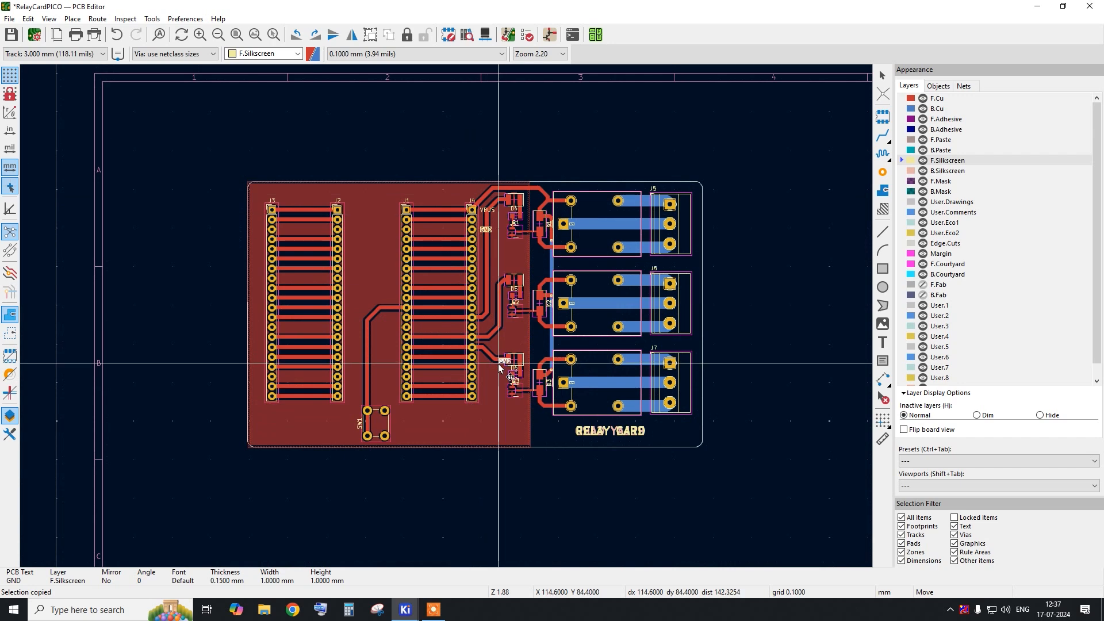
scroll(475, 335, up, 5)
scroll(466, 505, up, 2)
click(460, 427)
scroll(460, 427, down, 2)
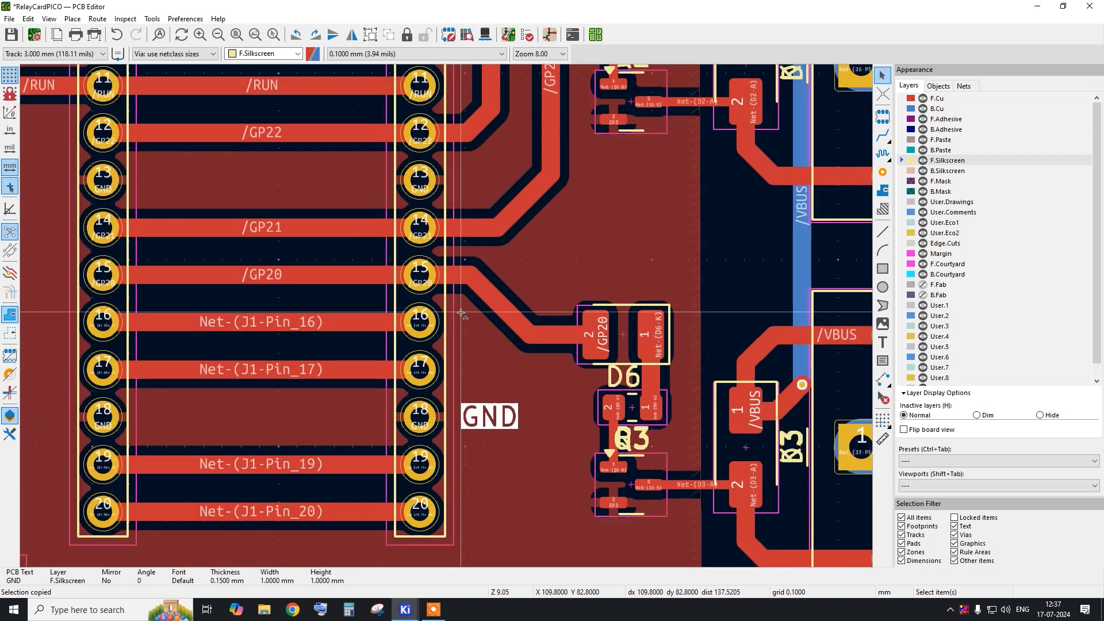
key(ctrl+v)
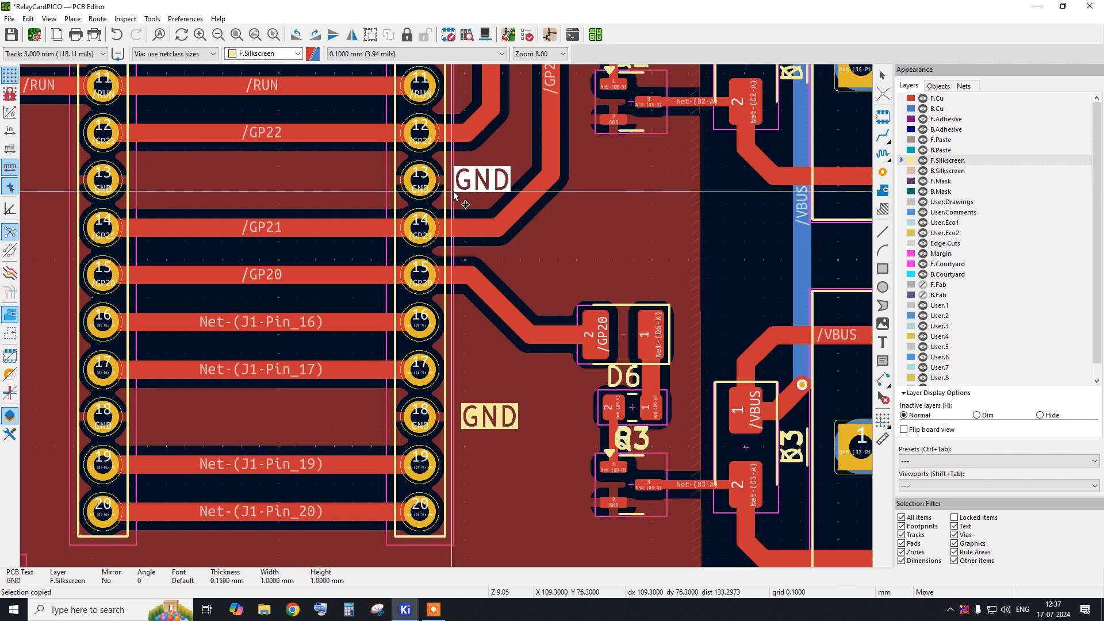
click(467, 191)
Inspect the board's front and underside in the 3D view, including the VBUS, GND and RELAY CARD lettering.
click(48, 18)
click(70, 58)
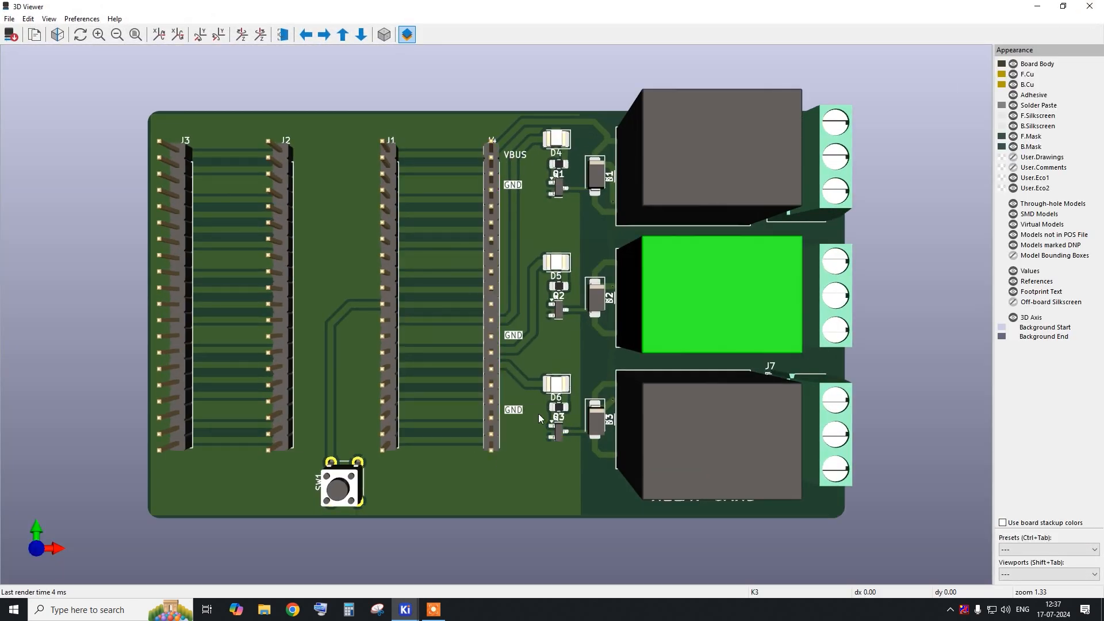
drag(725, 299, 460, 497)
key(shift+z)
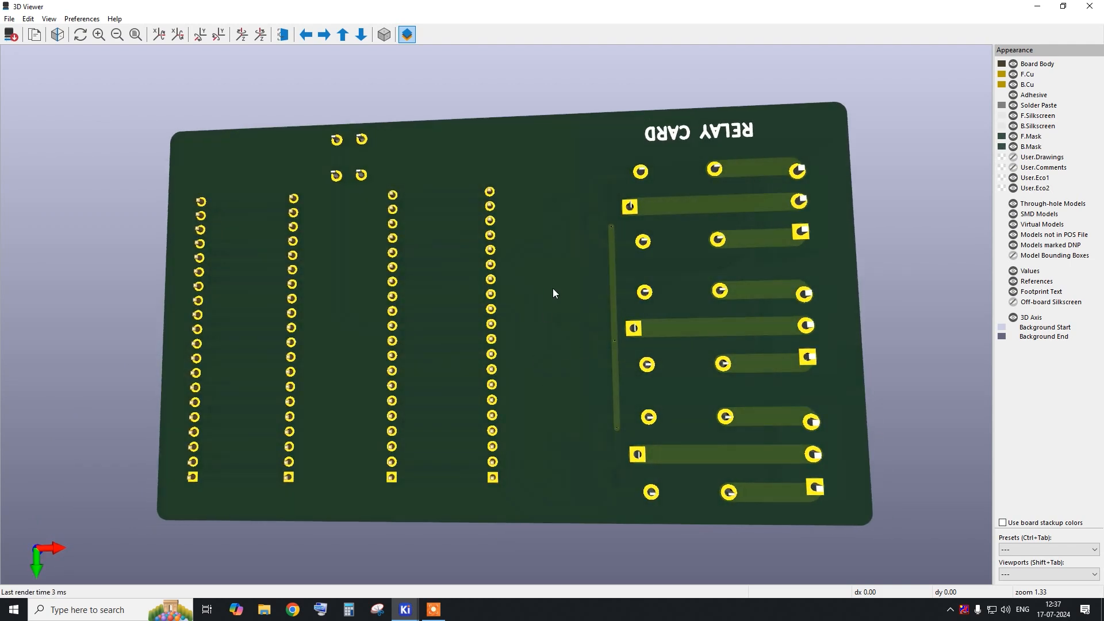
drag(512, 493, 506, 176)
drag(532, 426, 494, 167)
drag(473, 380, 469, 328)
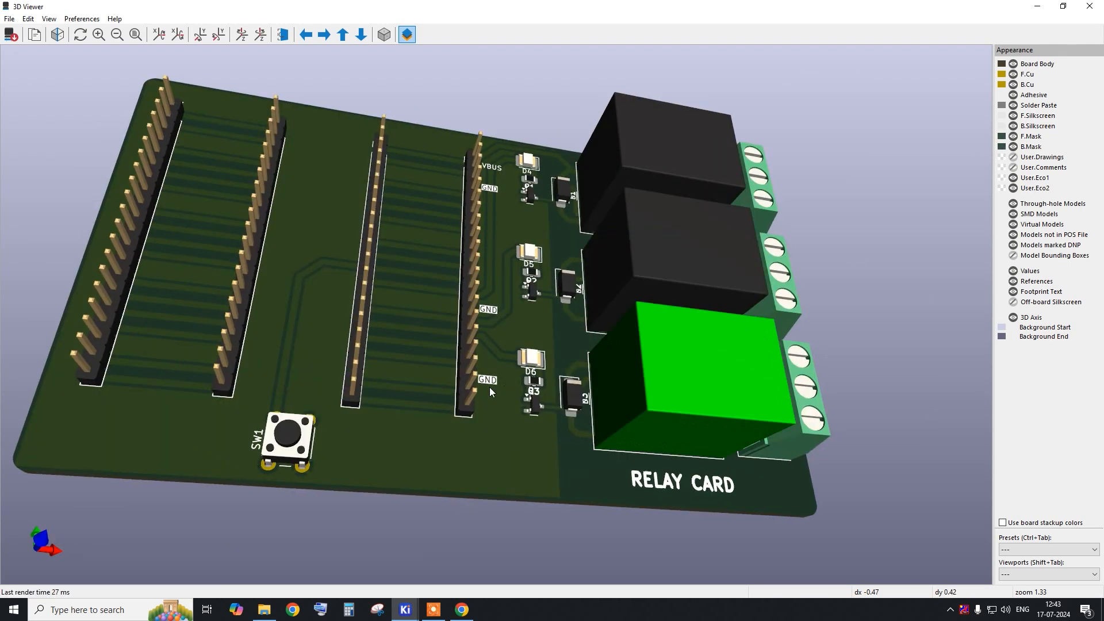
drag(488, 387, 254, 328)
scroll(558, 302, down, 2)
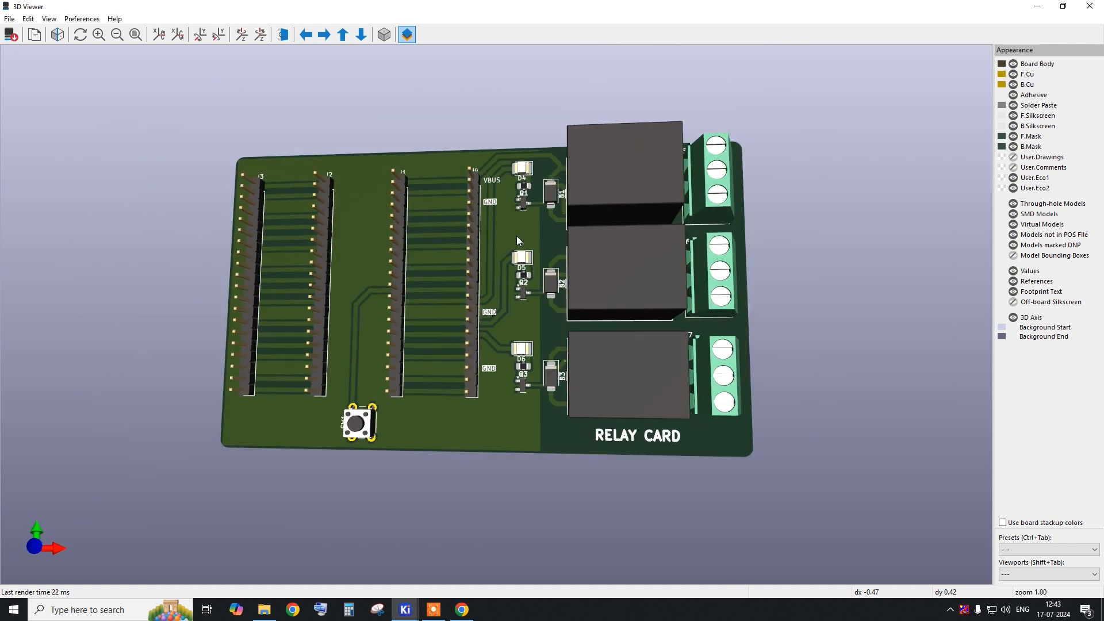
drag(514, 213, 568, 242)
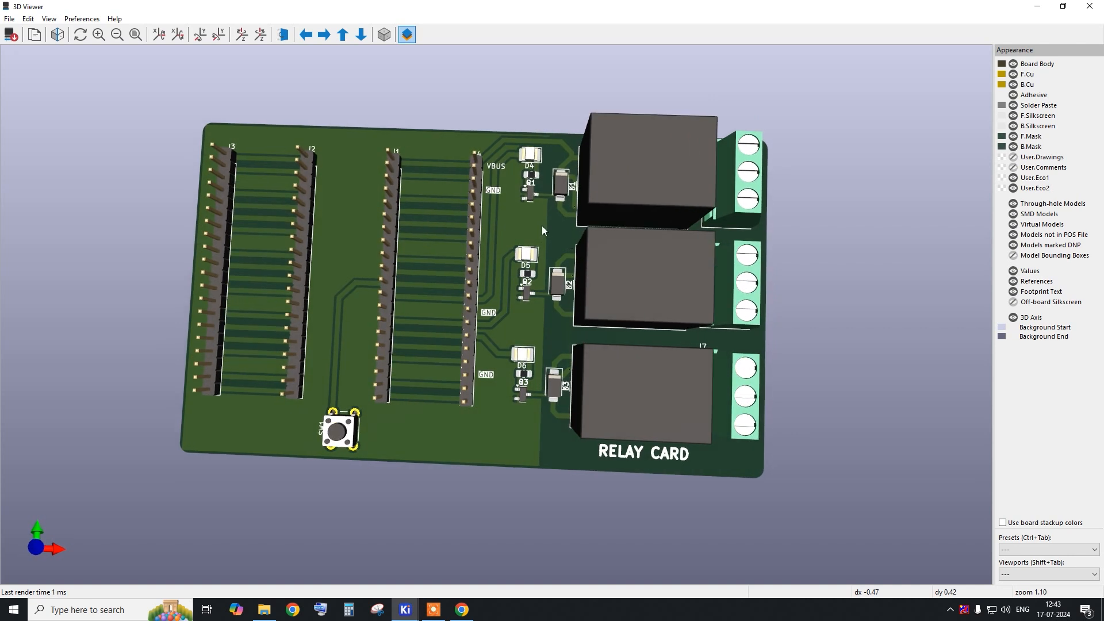